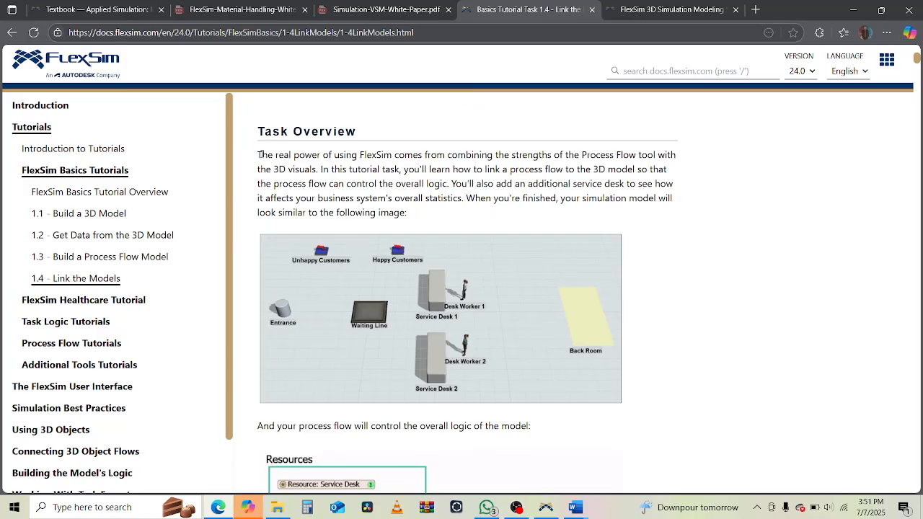
# Step: Read the Task Overview of tutorial 1.4 Link the Models, examining the 3D model and process flow example images
pyautogui.moveTo(260, 155); pyautogui.dragTo(669, 184)
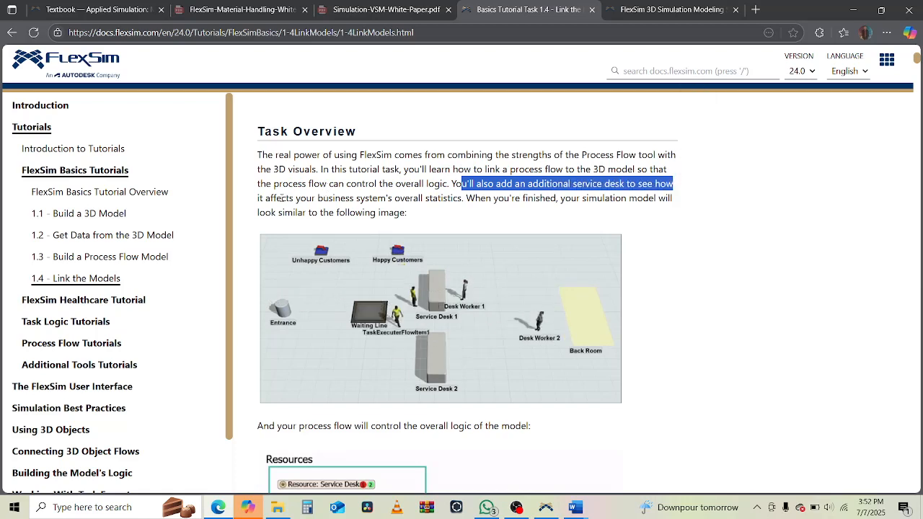
pyautogui.moveTo(282, 198); pyautogui.dragTo(611, 199)
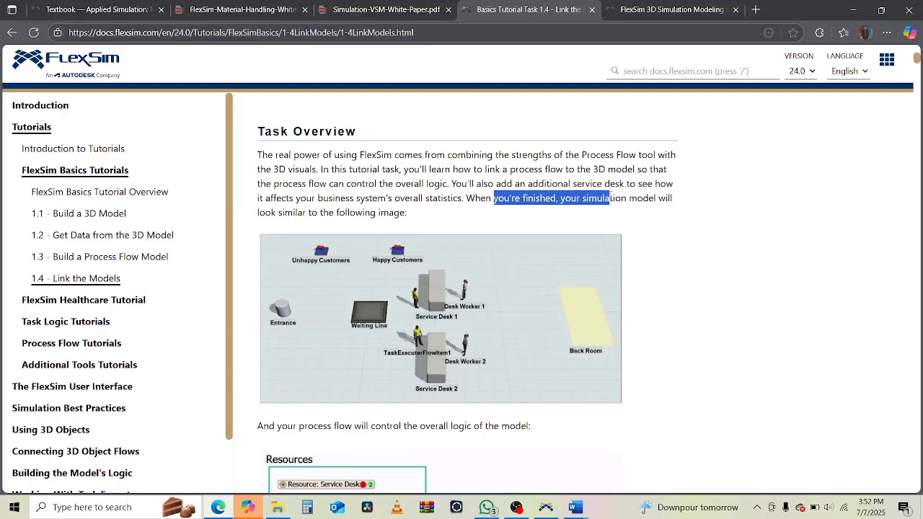
pyautogui.scroll(-1, 722, 238)
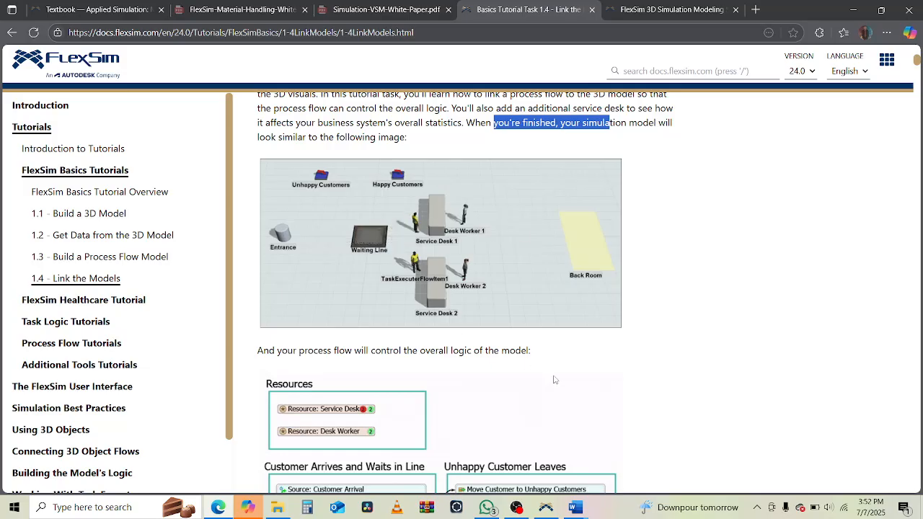
pyautogui.scroll(-1, 556, 375)
pyautogui.scroll(-1, 556, 380)
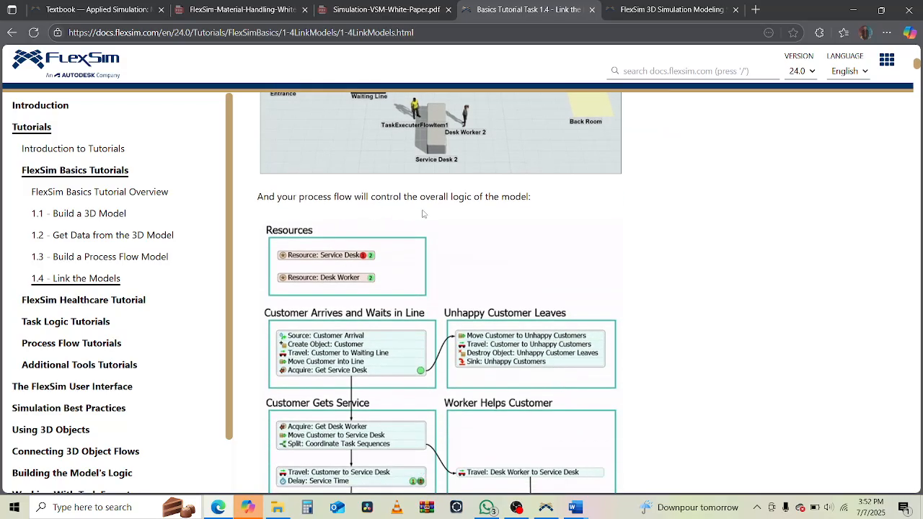
pyautogui.scroll(-2, 666, 268)
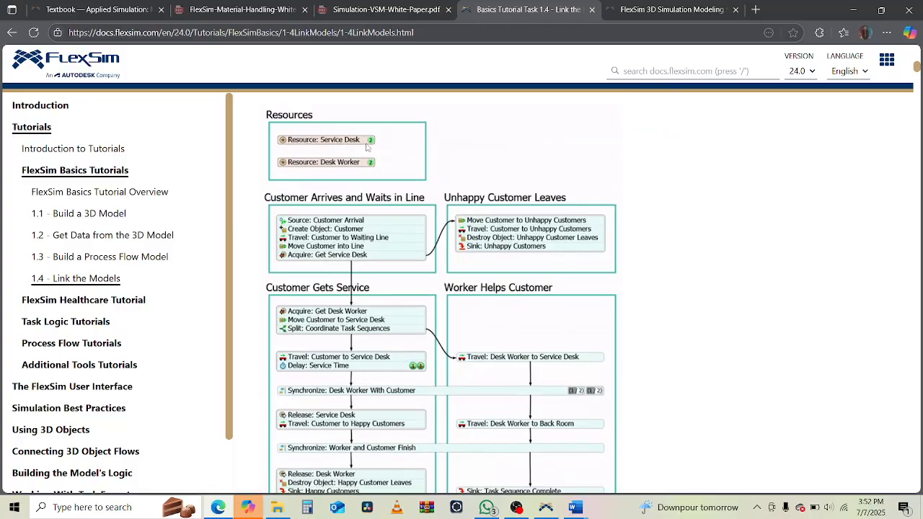
pyautogui.scroll(-1, 381, 170)
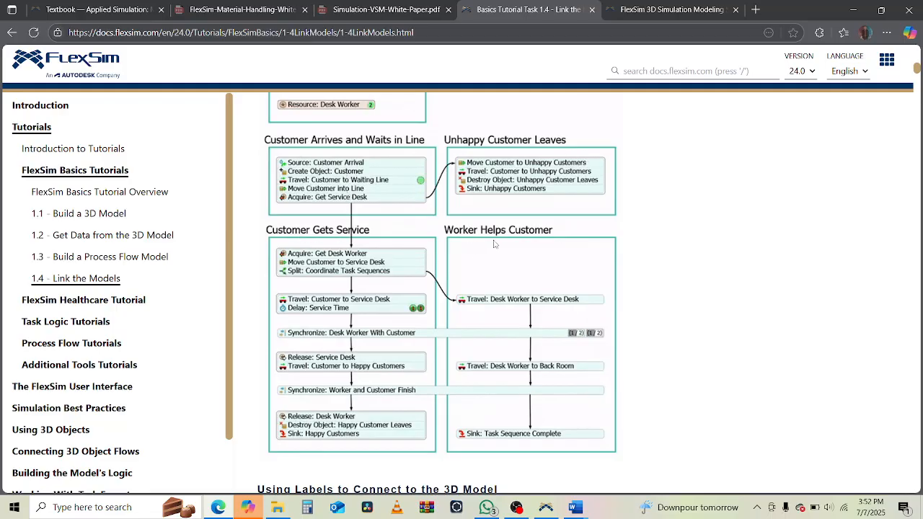
pyautogui.scroll(-2, 699, 337)
pyautogui.scroll(-3, 698, 337)
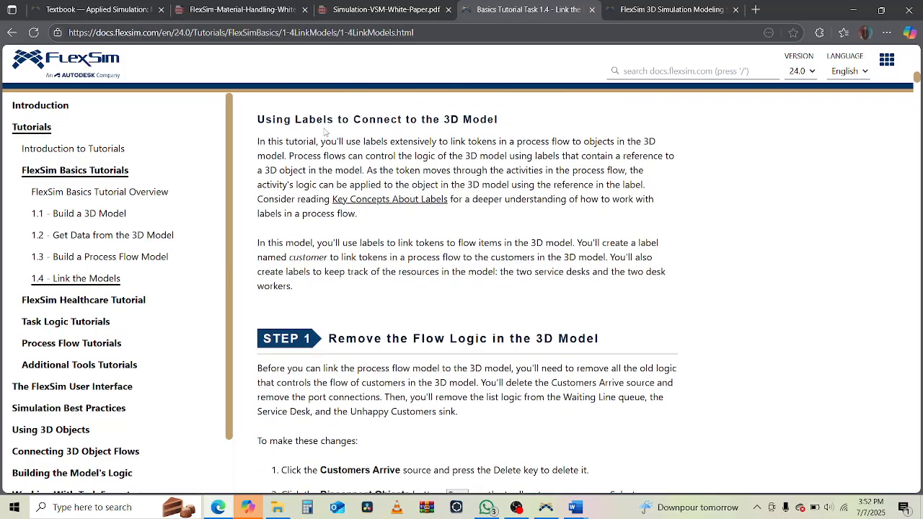
# Step: Read the section on using labels to connect process flow tokens to objects in the 3D model
pyautogui.moveTo(268, 142); pyautogui.dragTo(590, 142)
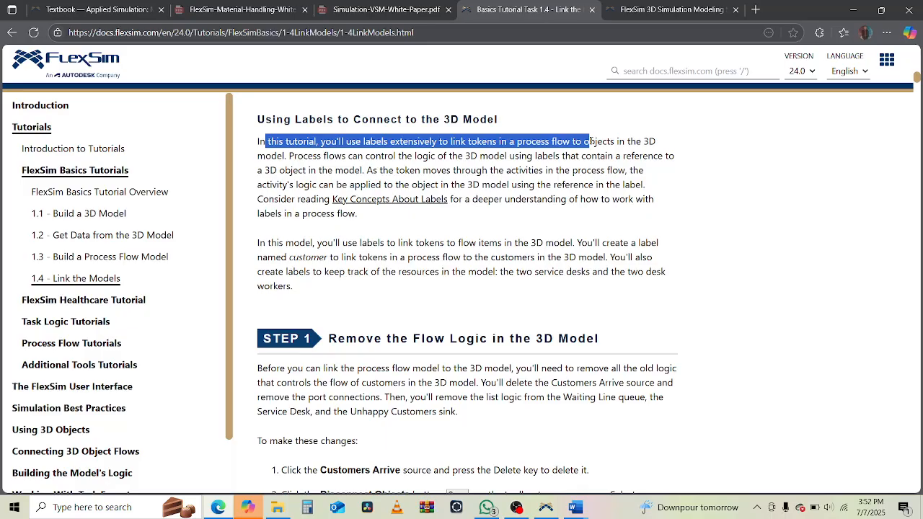
pyautogui.moveTo(298, 156); pyautogui.dragTo(674, 156)
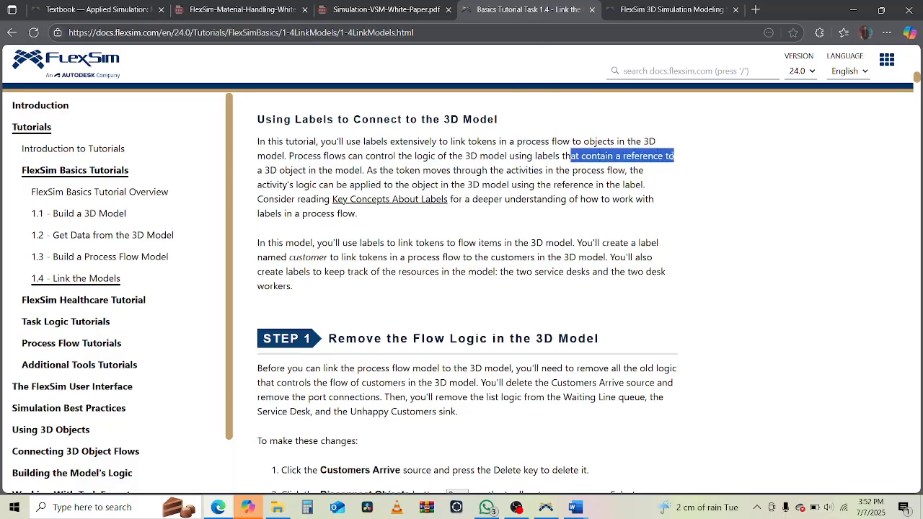
pyautogui.moveTo(264, 171); pyautogui.dragTo(621, 170)
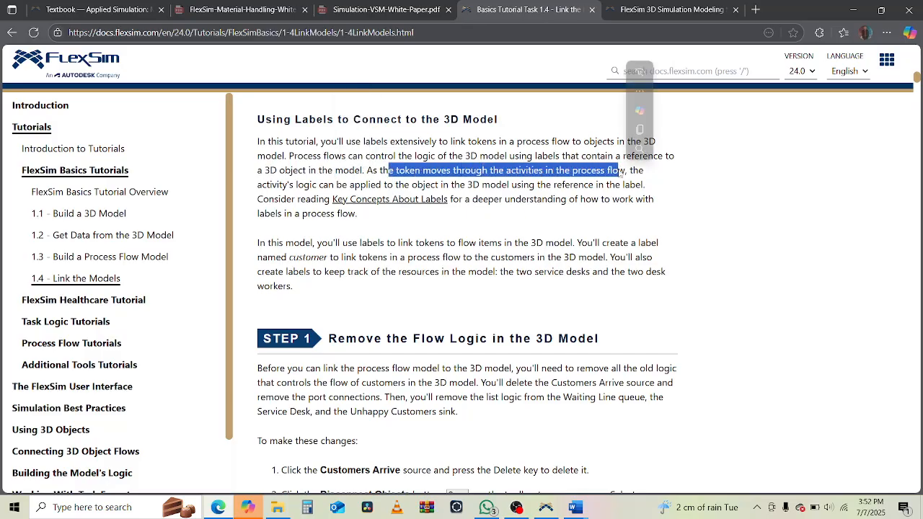
pyautogui.click(267, 184)
pyautogui.moveTo(283, 185); pyautogui.dragTo(650, 193)
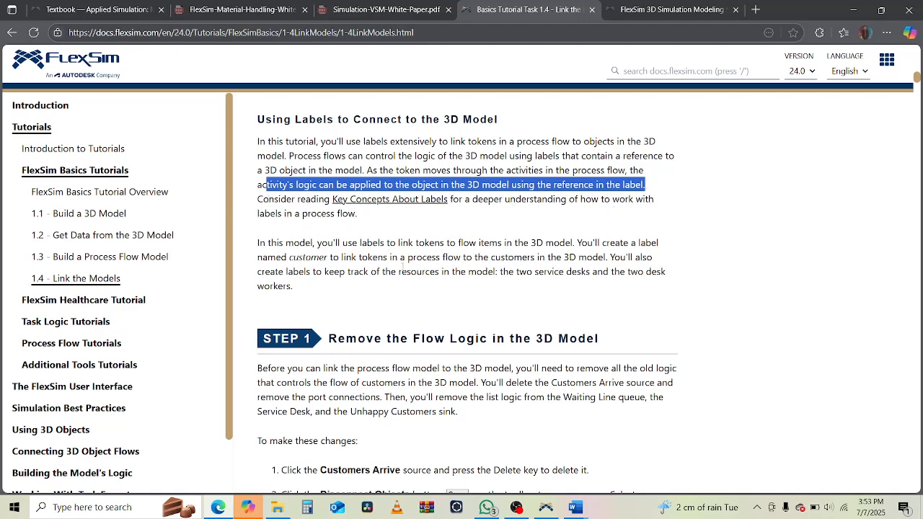
pyautogui.scroll(-1, 402, 267)
pyautogui.scroll(-1, 678, 221)
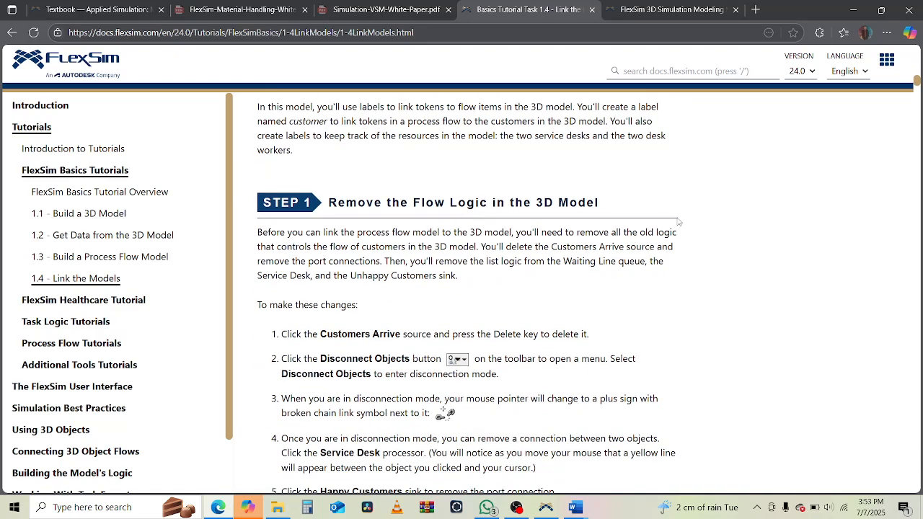
pyautogui.scroll(1, 567, 262)
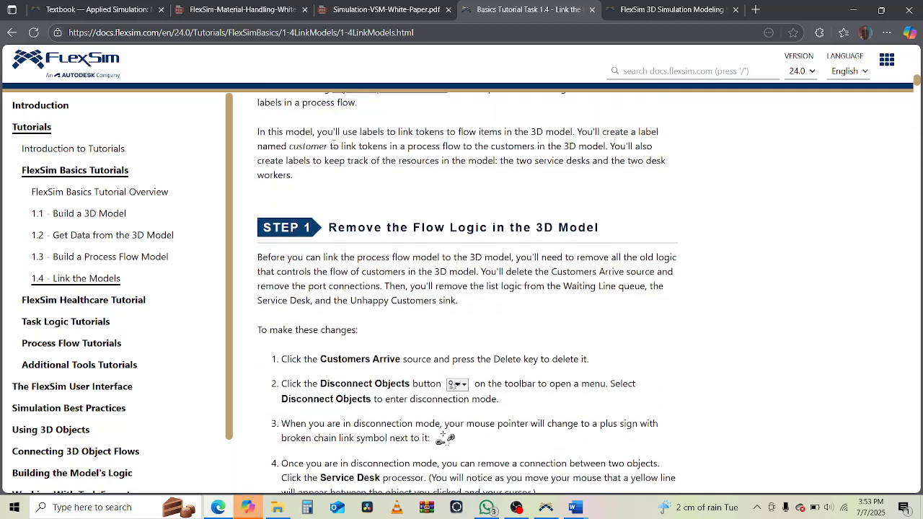
pyautogui.moveTo(349, 135); pyautogui.dragTo(568, 135)
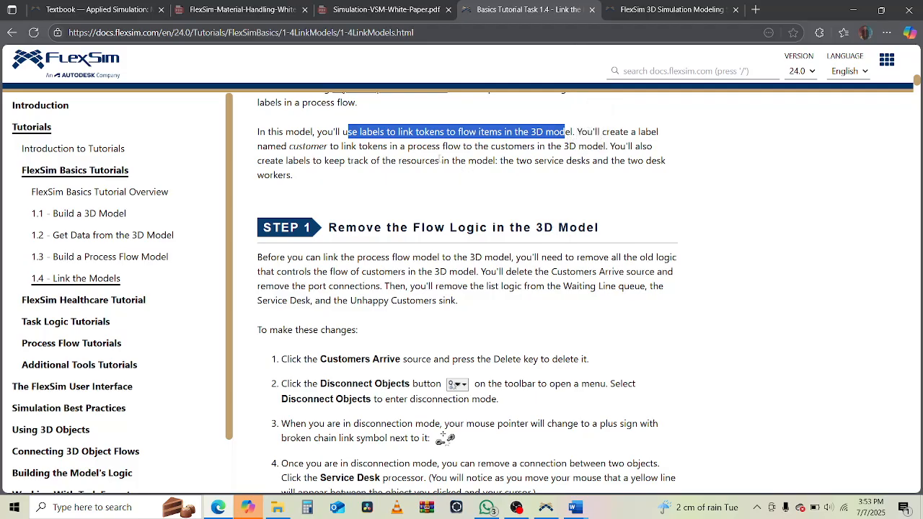
pyautogui.moveTo(502, 148); pyautogui.dragTo(590, 151)
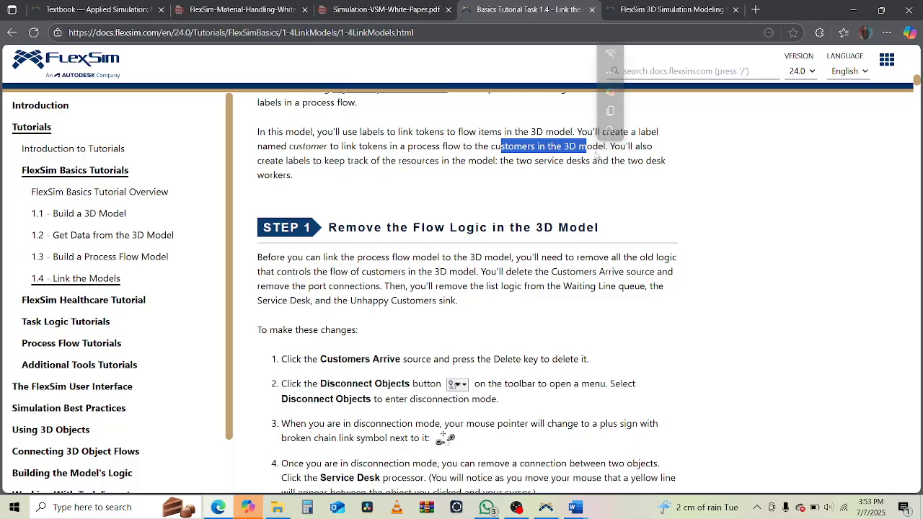
pyautogui.click(292, 172)
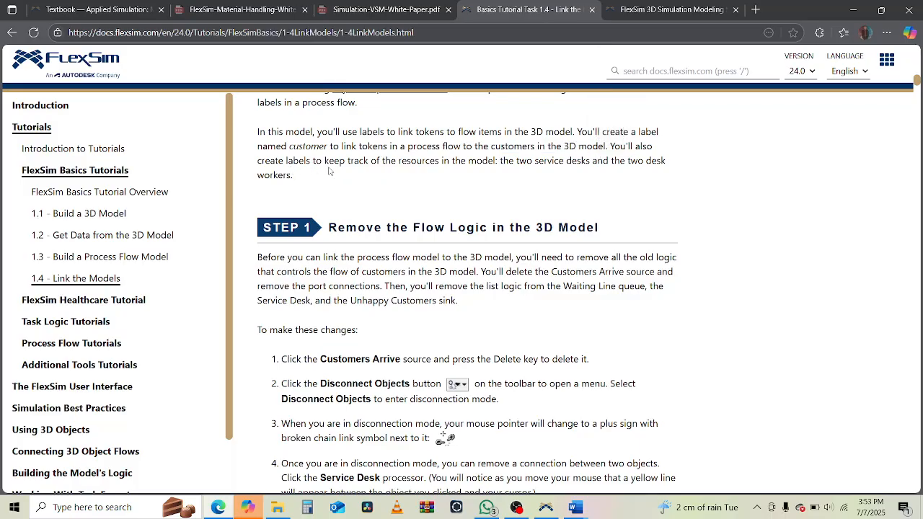
pyautogui.moveTo(339, 162); pyautogui.dragTo(652, 162)
# Step: Read the introduction to Step 1 about removing the old flow logic from the 3D model
pyautogui.scroll(-2, 620, 287)
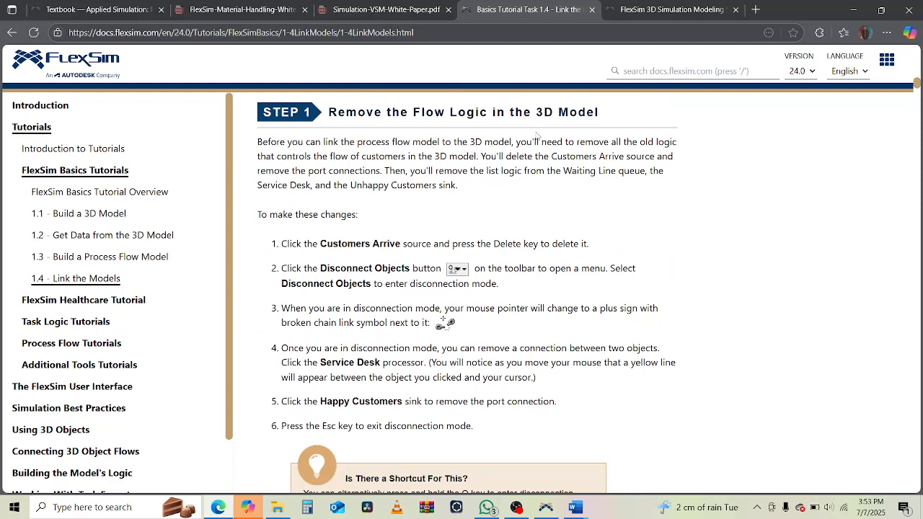
pyautogui.moveTo(273, 142); pyautogui.dragTo(679, 144)
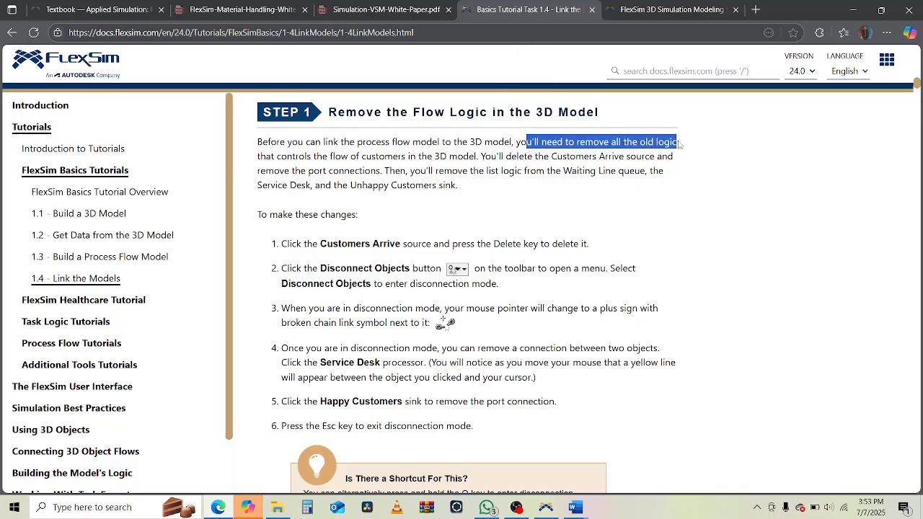
pyautogui.moveTo(266, 157); pyautogui.dragTo(477, 157)
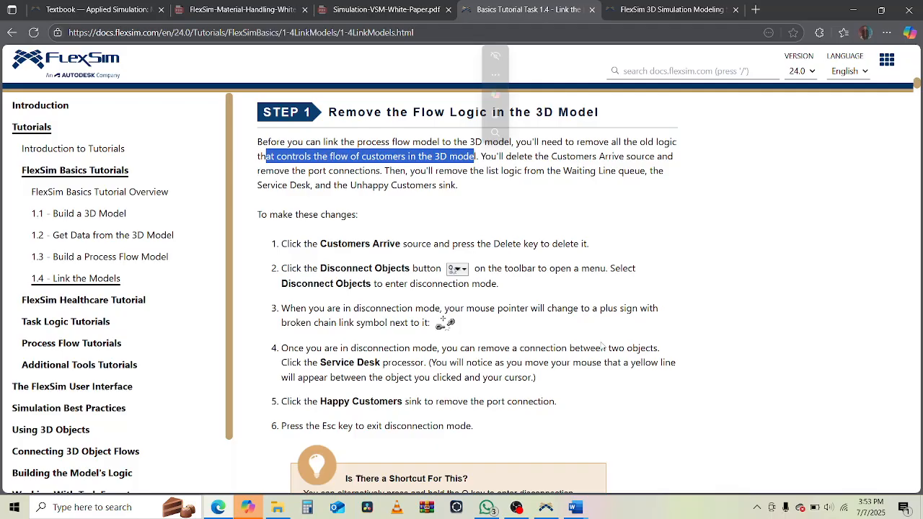
# Step: Switch to FlexSim and save the model as a new file named Flex Basic Model V2 on Local Disk (E:)
pyautogui.click(547, 508)
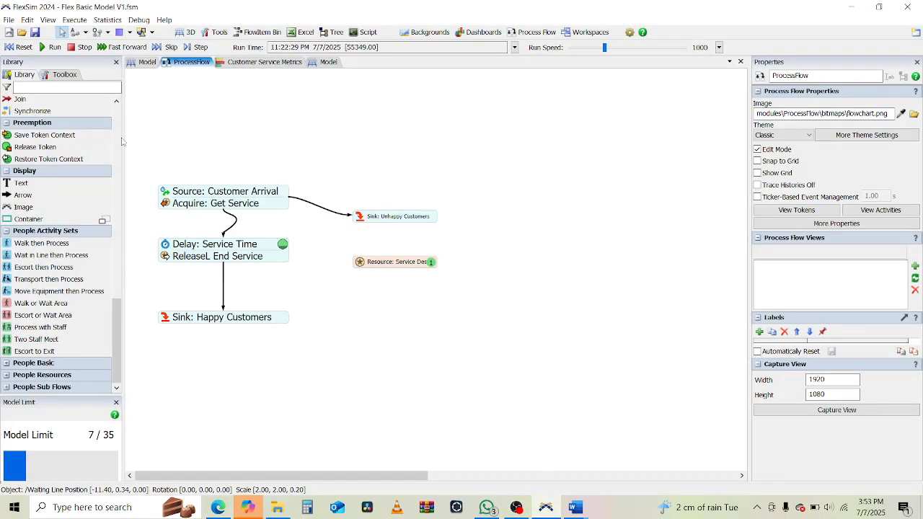
pyautogui.click(9, 19)
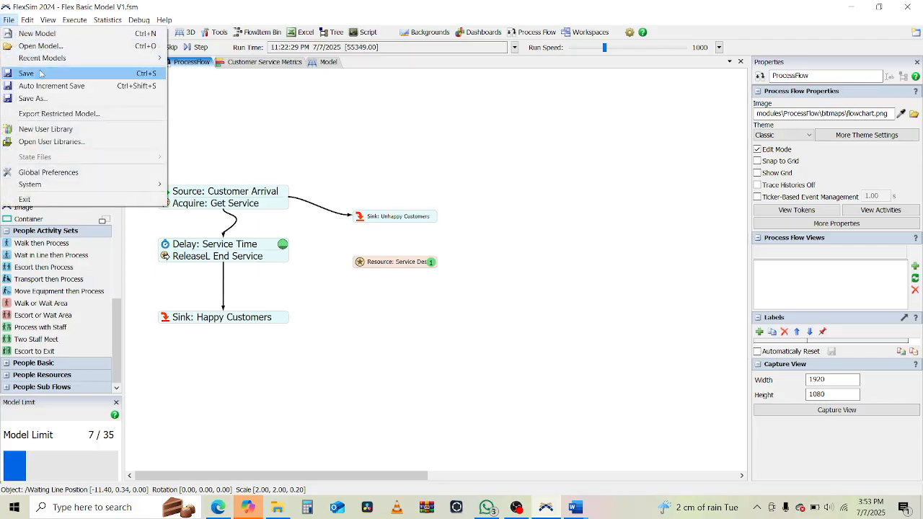
pyautogui.click(40, 99)
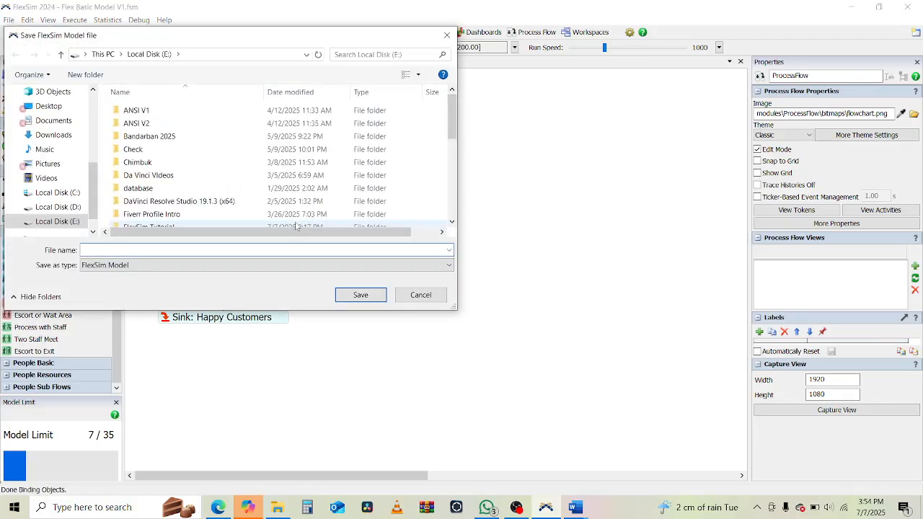
pyautogui.scroll(-5, 289, 181)
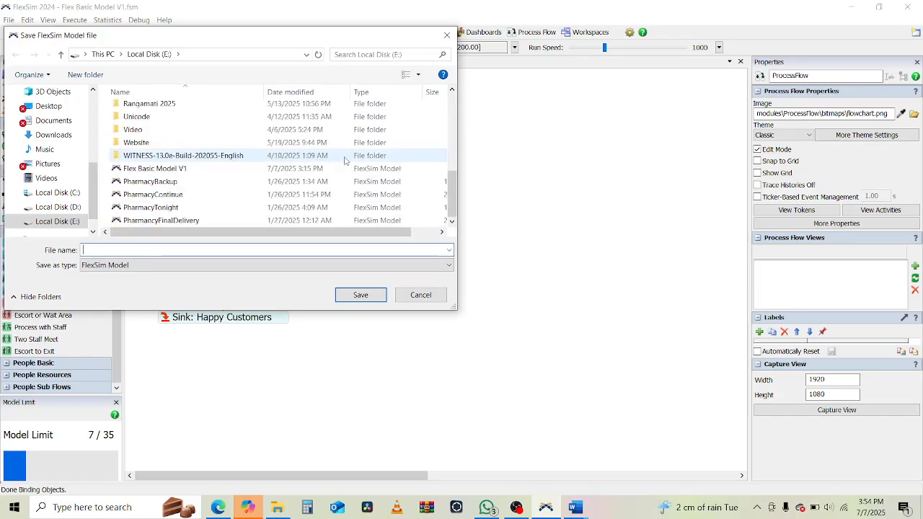
pyautogui.write('Flex Basic Mod')
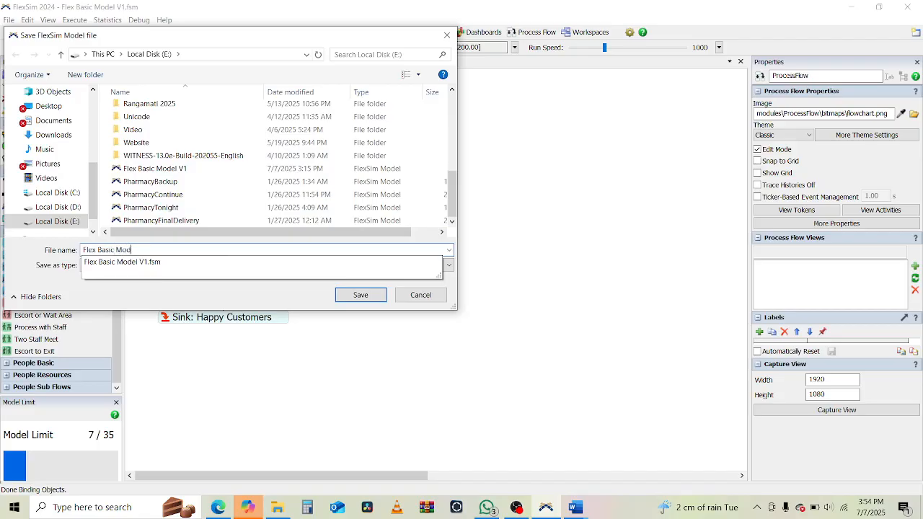
pyautogui.write('el V2')
pyautogui.press('Return')
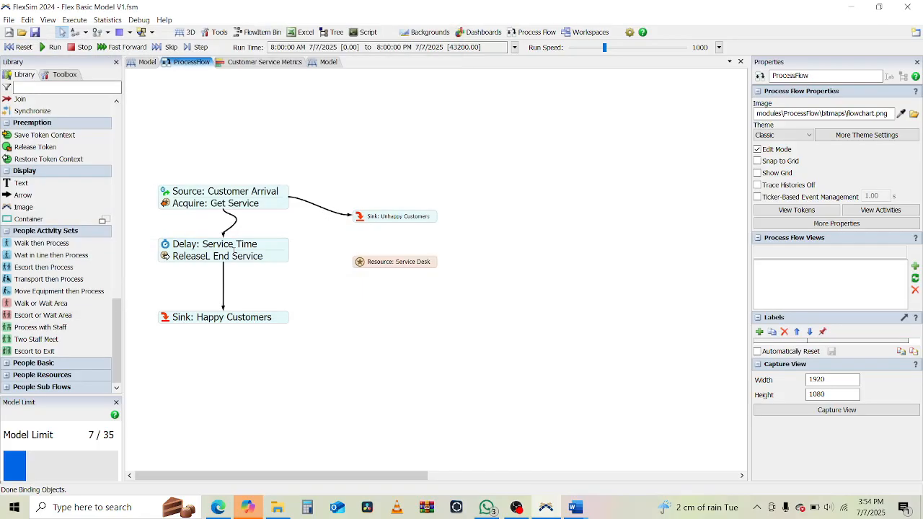
pyautogui.click(225, 245)
# Step: Save another copy of the model as Flex Basic Model V3 on Local Disk (E:)
pyautogui.click(9, 19)
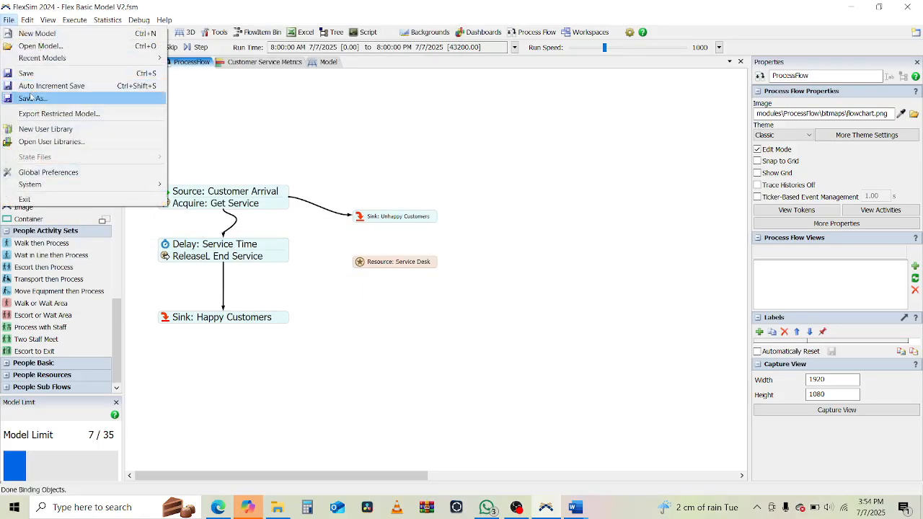
pyautogui.click(26, 97)
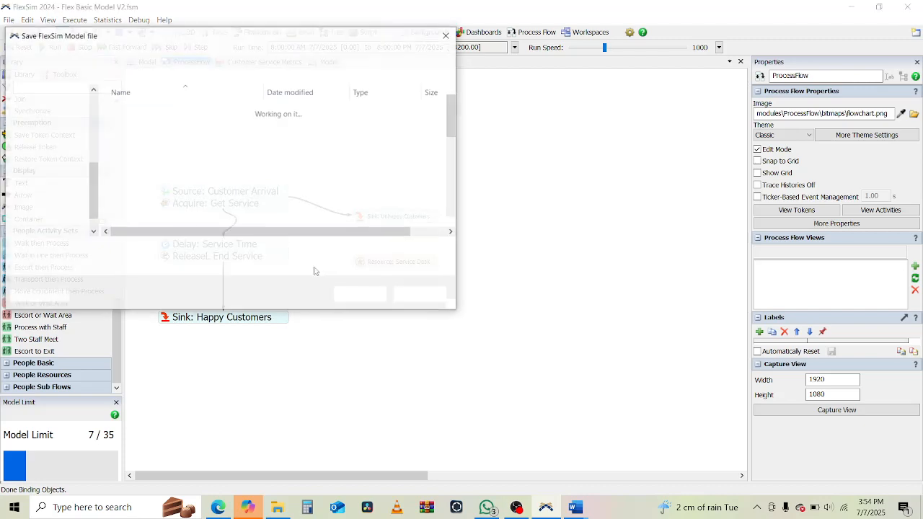
pyautogui.write('Flex B')
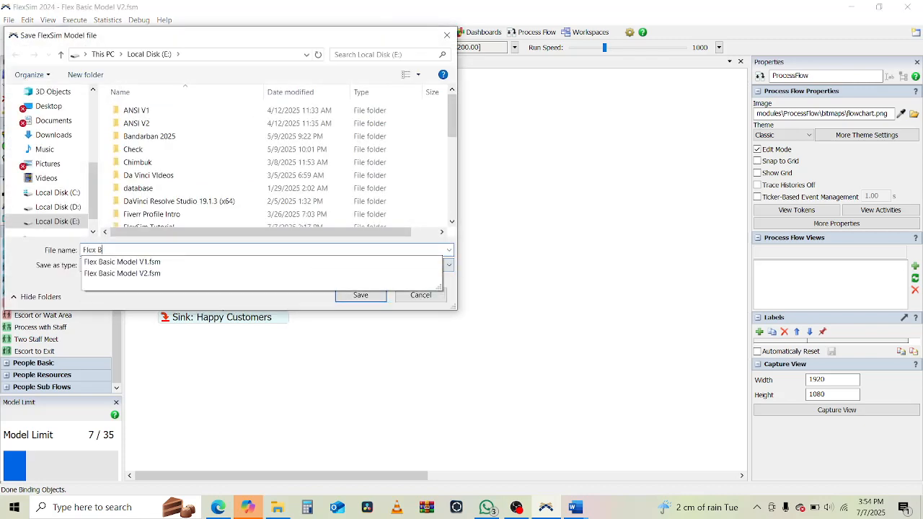
pyautogui.write('asic Model V3')
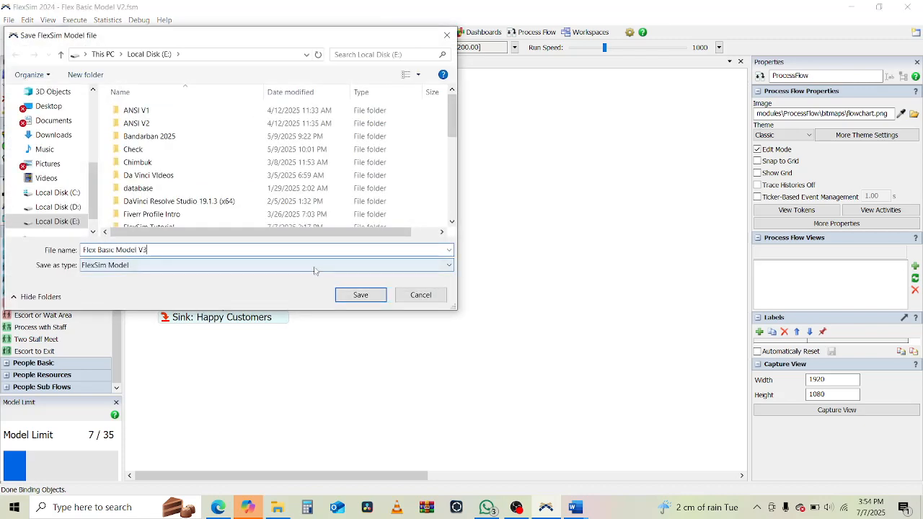
pyautogui.press('Return')
# Step: Switch to the browser and read the Step 1 introduction on which flow logic has to be removed from the 3D model
pyautogui.click(220, 507)
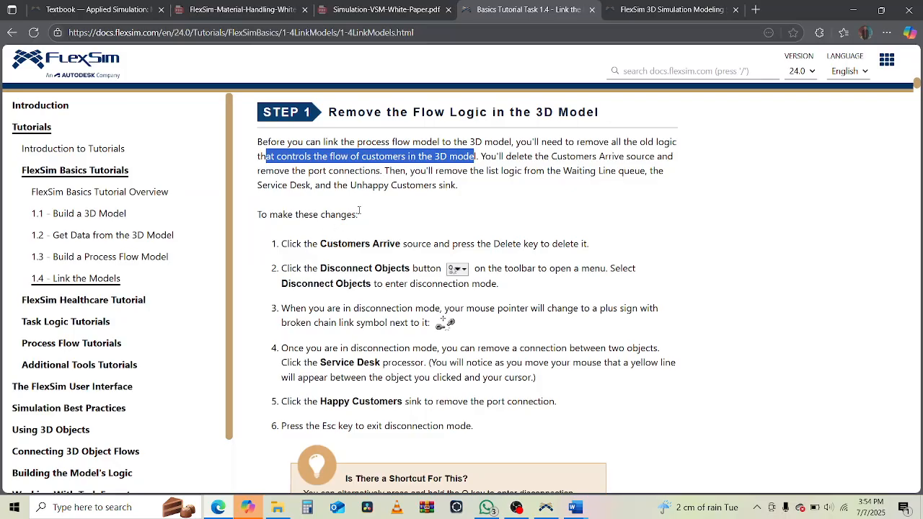
pyautogui.moveTo(506, 157); pyautogui.dragTo(655, 157)
pyautogui.moveTo(280, 171); pyautogui.dragTo(643, 174)
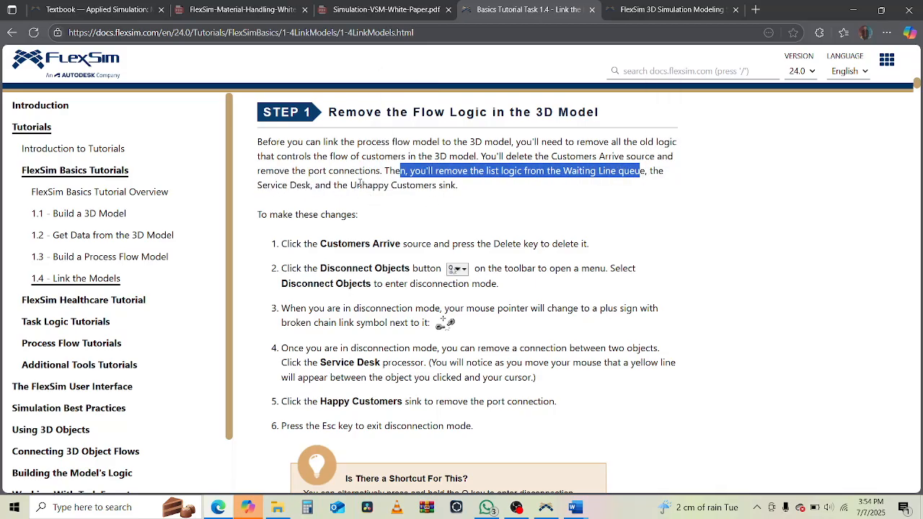
pyautogui.moveTo(357, 184); pyautogui.dragTo(461, 185)
pyautogui.scroll(-1, 672, 245)
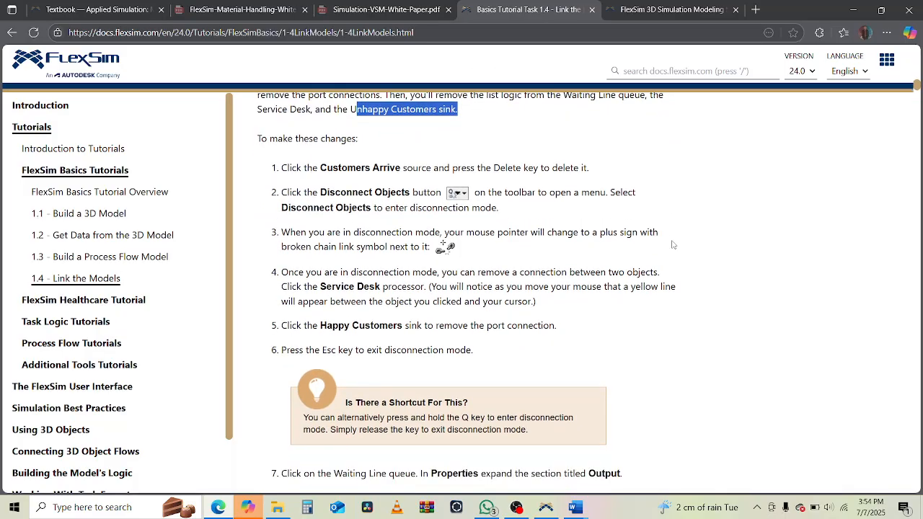
# Step: Read the Step 1 instructions for deleting the Customers Arrive source, disconnecting the Service Desk from Happy Customers, and removing the list logic
pyautogui.moveTo(267, 139); pyautogui.dragTo(369, 144)
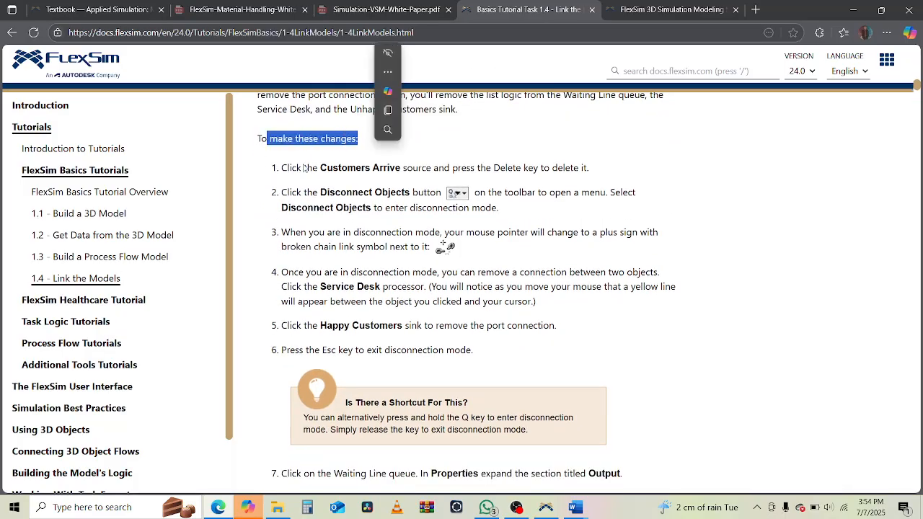
pyautogui.moveTo(297, 168); pyautogui.dragTo(590, 170)
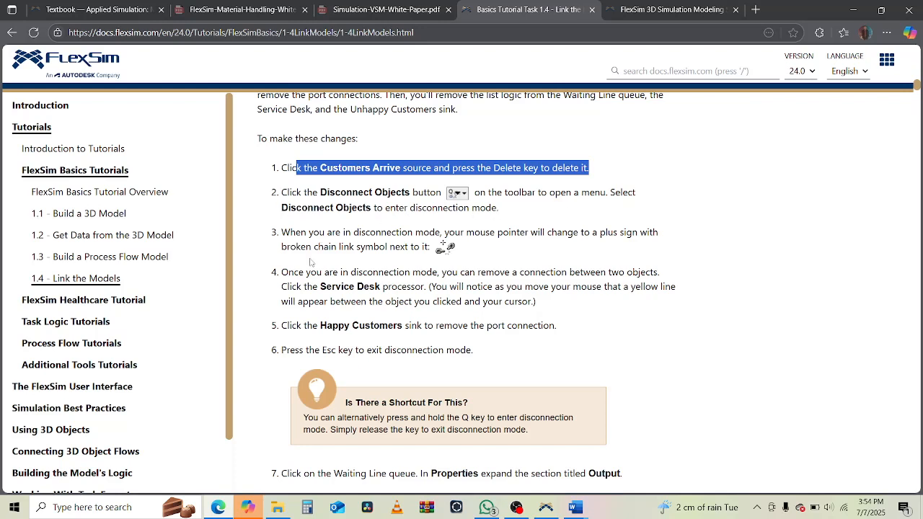
pyautogui.moveTo(312, 273); pyautogui.dragTo(651, 272)
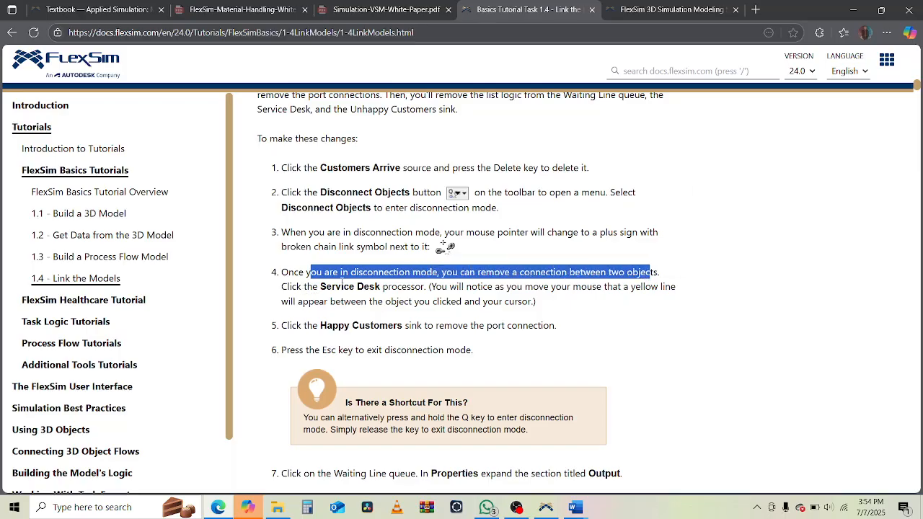
pyautogui.moveTo(342, 281); pyautogui.dragTo(398, 287)
pyautogui.click(469, 287)
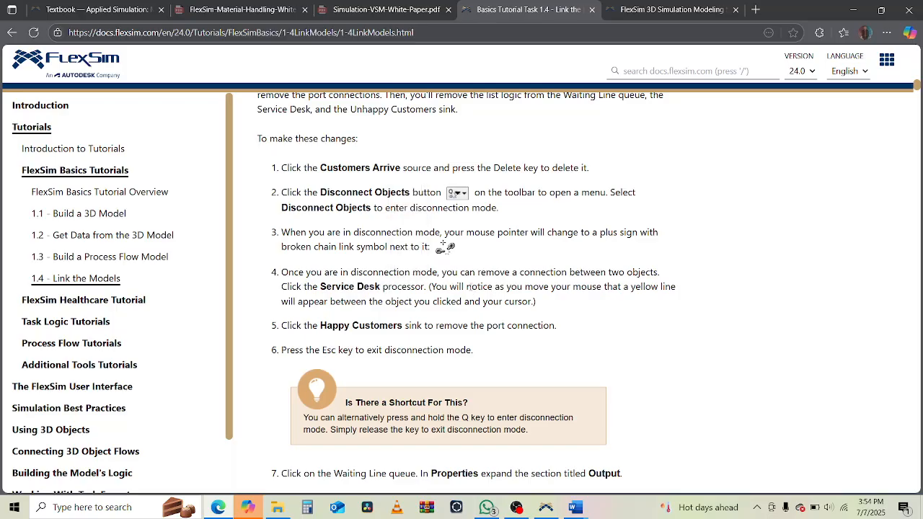
pyautogui.moveTo(471, 287); pyautogui.dragTo(680, 295)
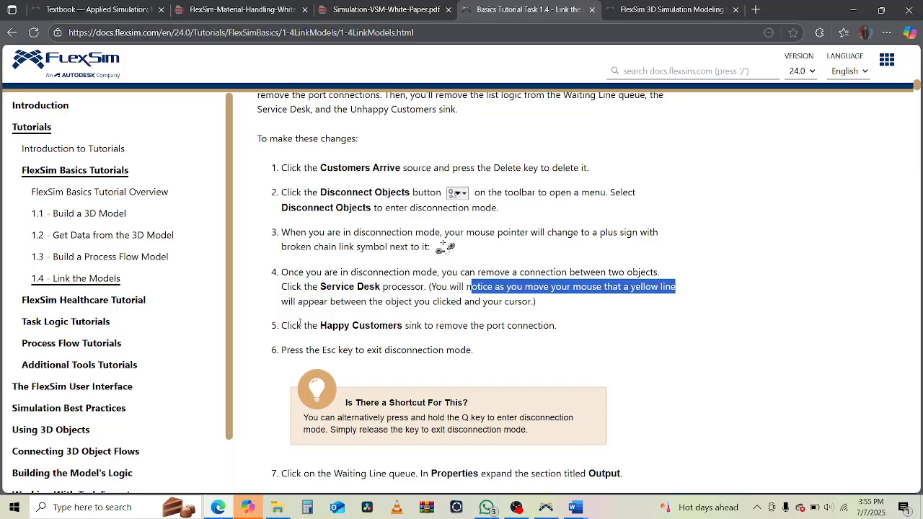
pyautogui.moveTo(300, 325); pyautogui.dragTo(447, 325)
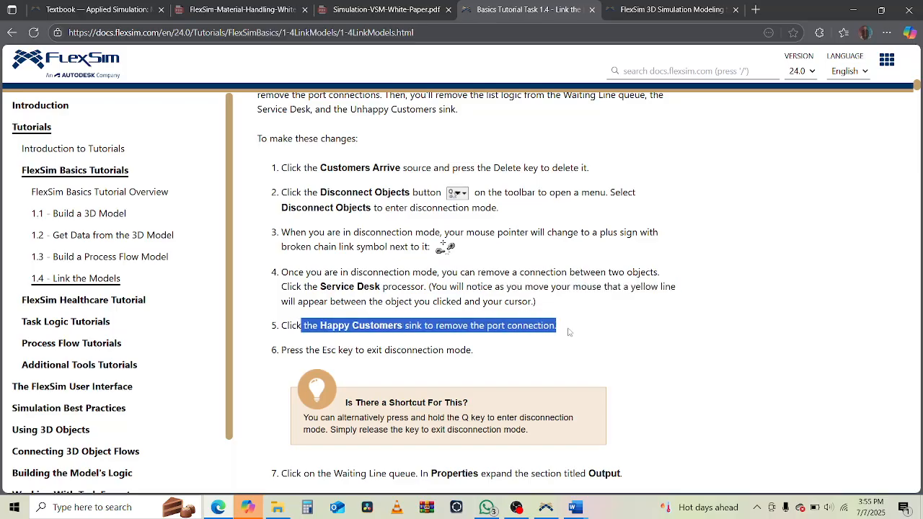
pyautogui.scroll(-2, 705, 353)
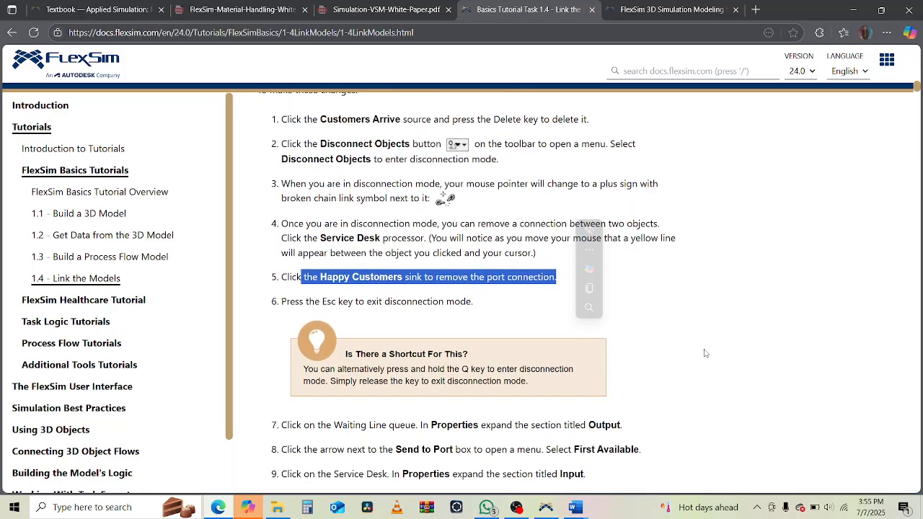
pyautogui.scroll(-1, 706, 353)
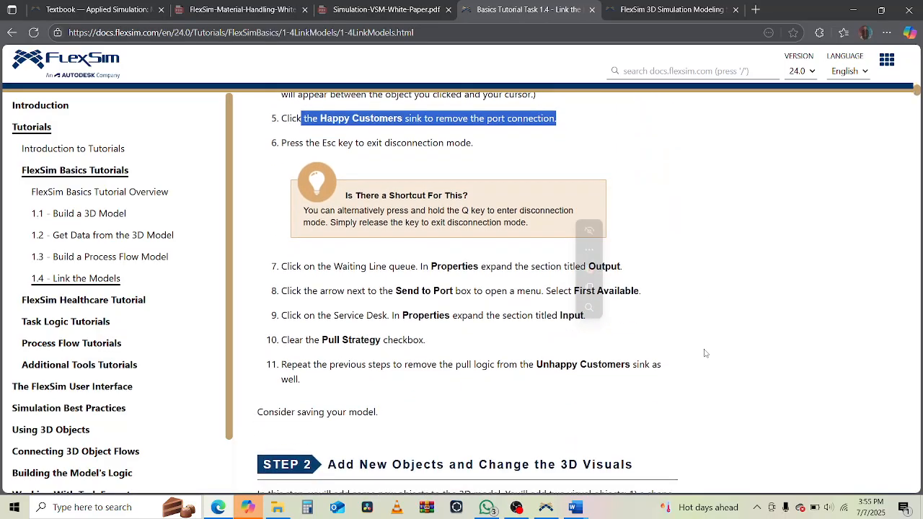
pyautogui.click(706, 353)
pyautogui.scroll(1, 705, 353)
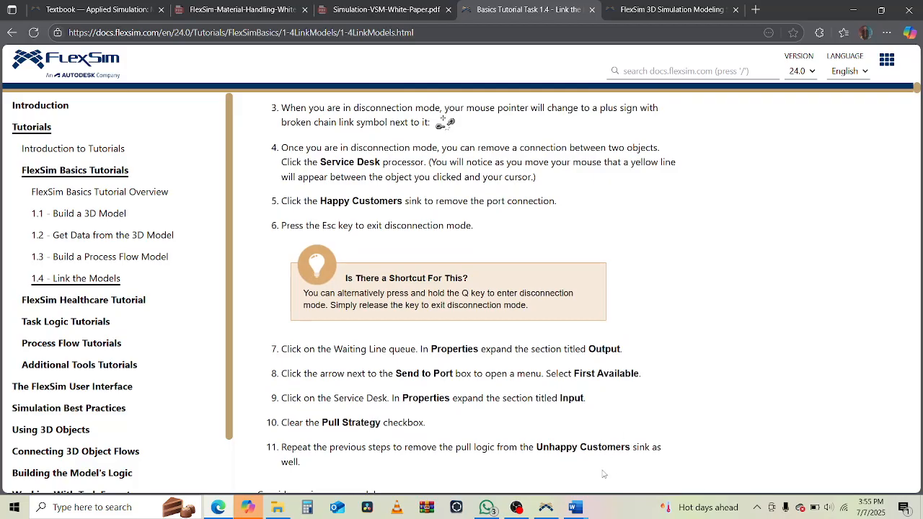
# Step: Switch to FlexSim and delete the Customer Arrival source and Get Service acquire block from the process flow
pyautogui.click(546, 507)
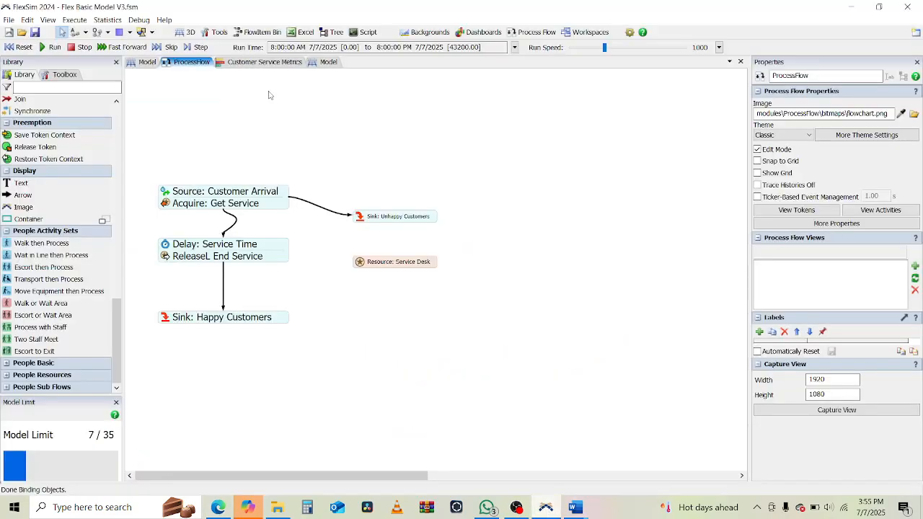
pyautogui.click(193, 193)
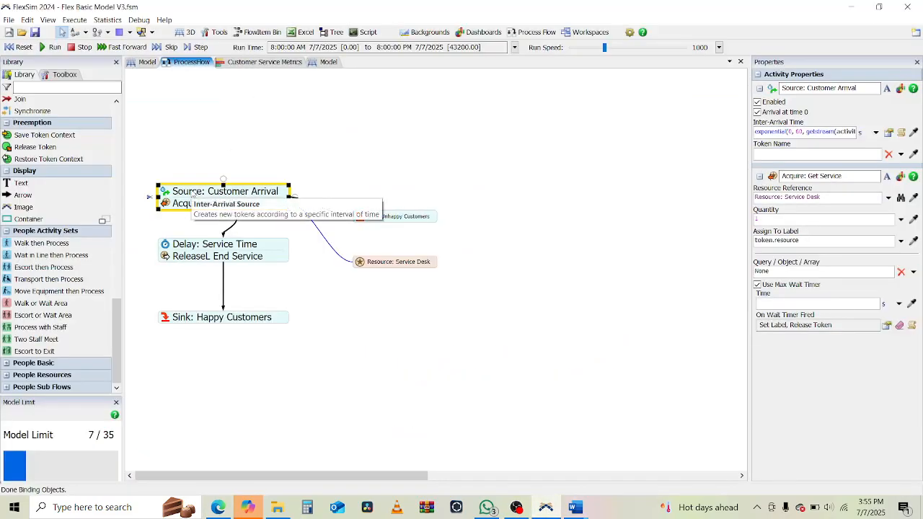
pyautogui.press('Delete')
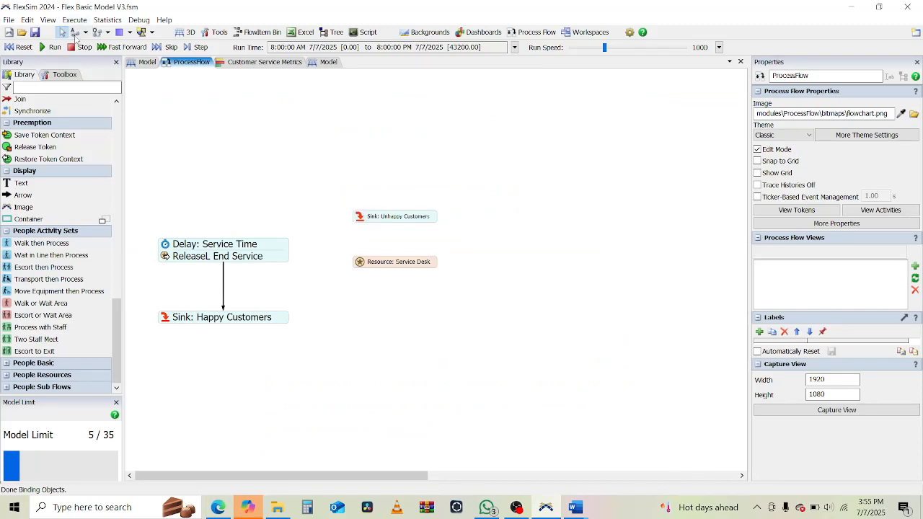
# Step: Remove the connector between the Service Time and End Service block and the Happy Customers sink in the process flow
pyautogui.click(98, 31)
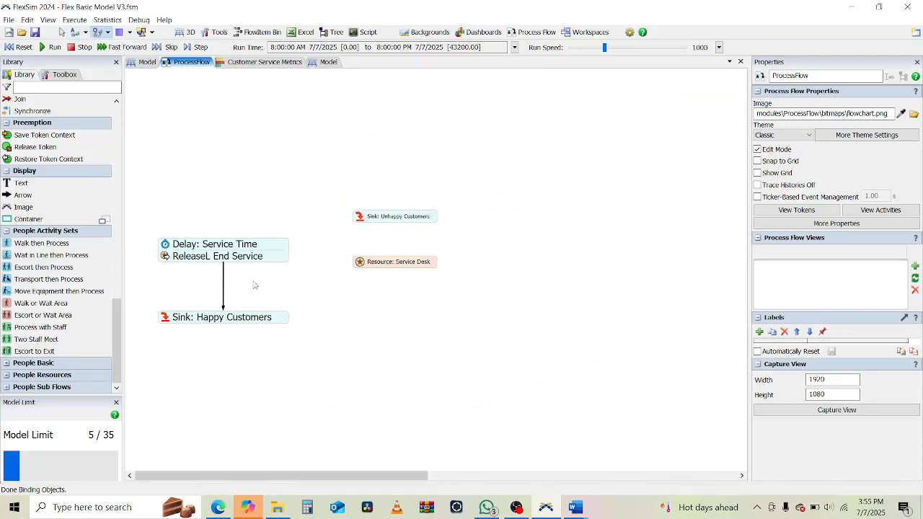
pyautogui.click(226, 262)
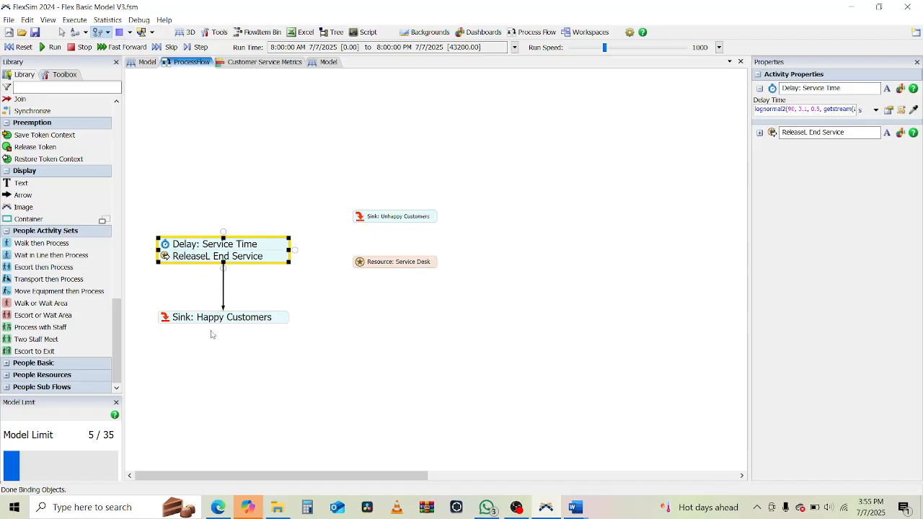
pyautogui.click(212, 334)
pyautogui.click(200, 320)
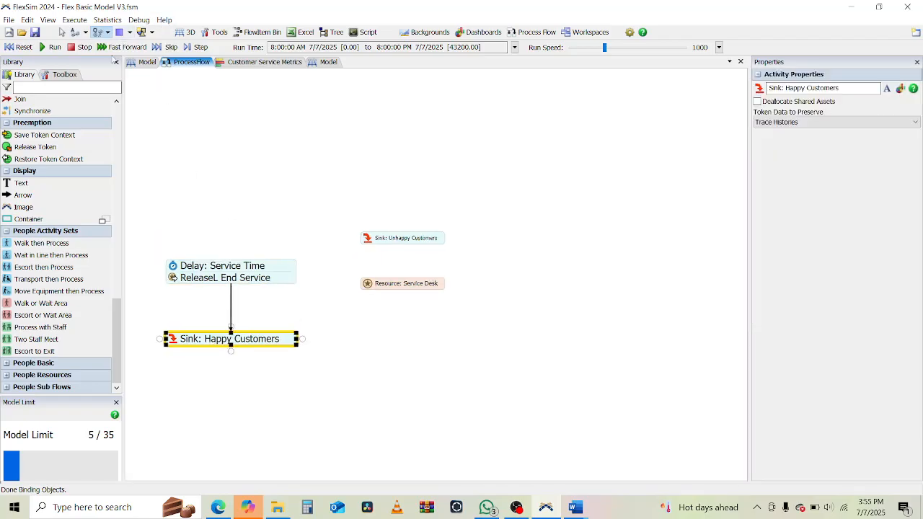
pyautogui.click(79, 33)
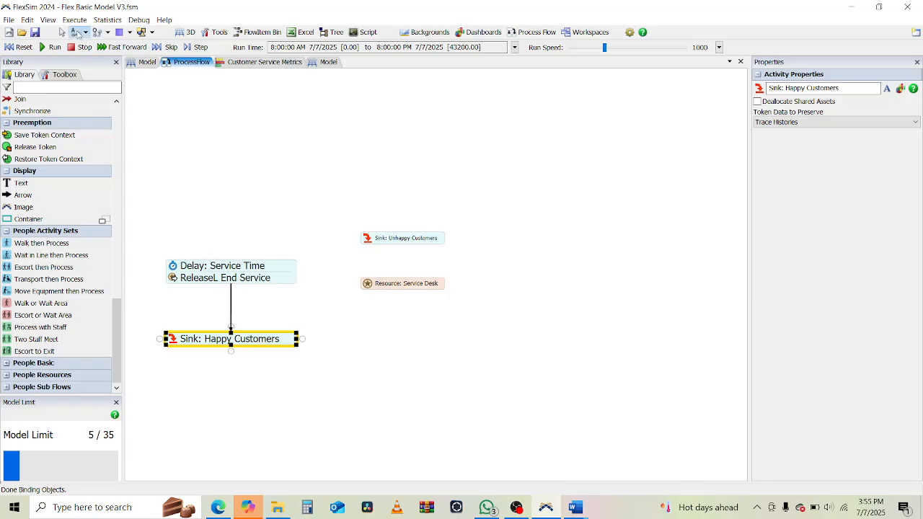
pyautogui.click(94, 35)
pyautogui.click(231, 311)
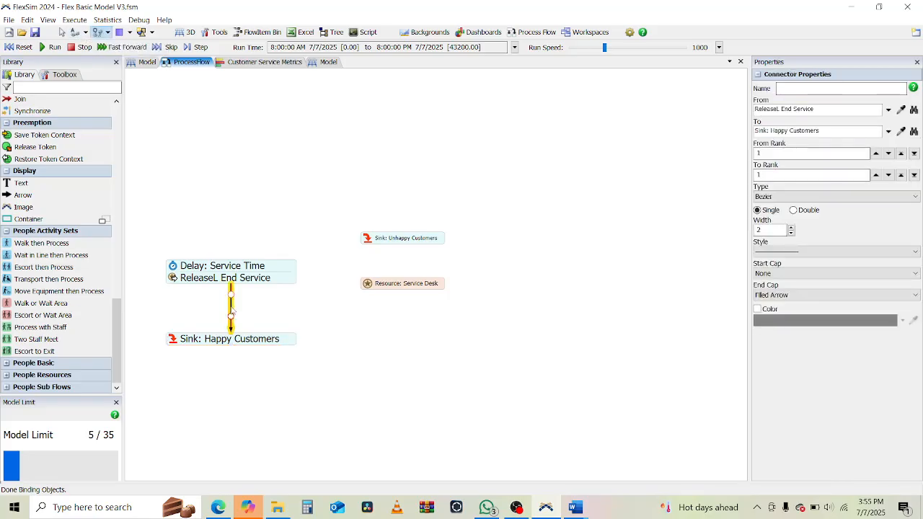
pyautogui.press('Delete')
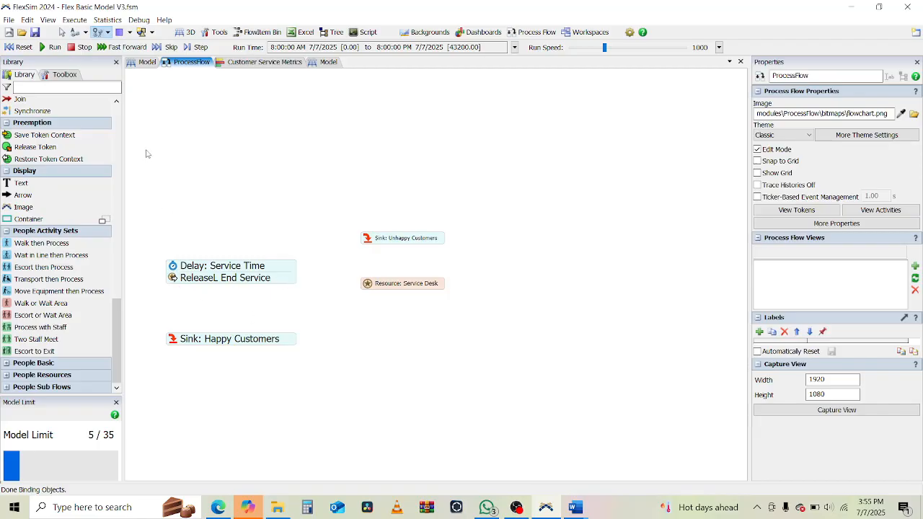
# Step: Delete the Service Time and End Service block, the Unhappy Customers sink, the Service Desk resource and the Happy Customers sink
pyautogui.moveTo(144, 155); pyautogui.dragTo(235, 186)
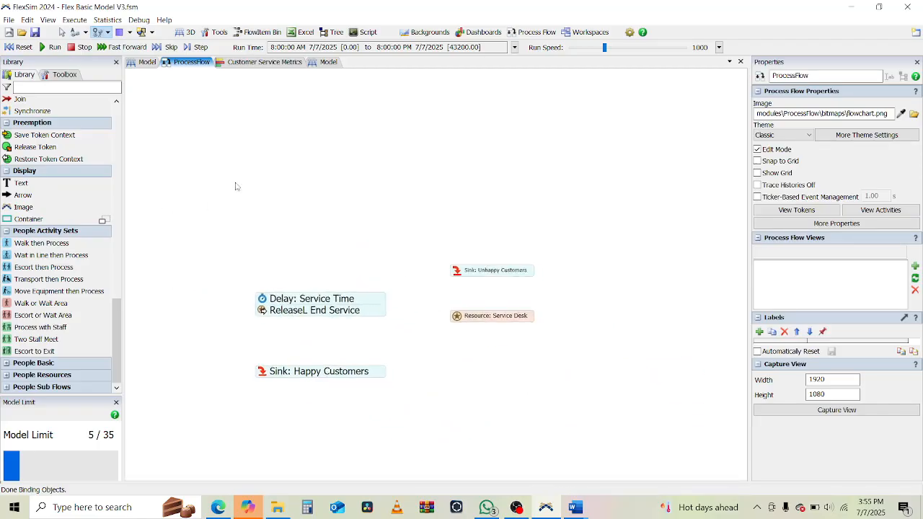
pyautogui.click(314, 302)
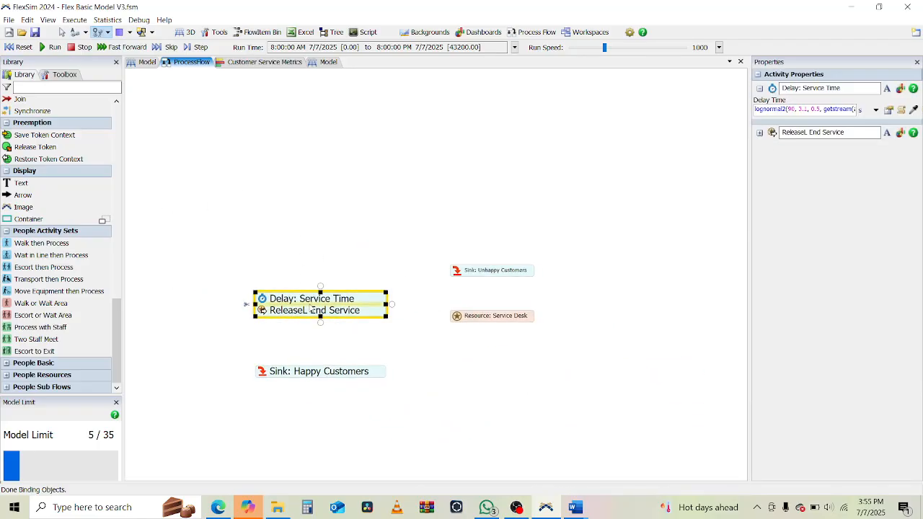
pyautogui.press('Delete')
pyautogui.click(468, 273)
pyautogui.press('Delete')
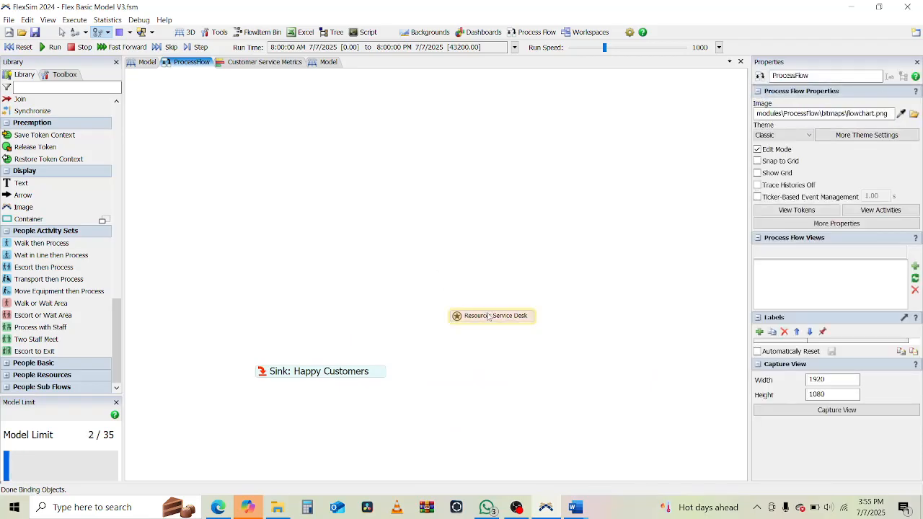
pyautogui.click(487, 315)
pyautogui.press('Delete')
pyautogui.click(335, 371)
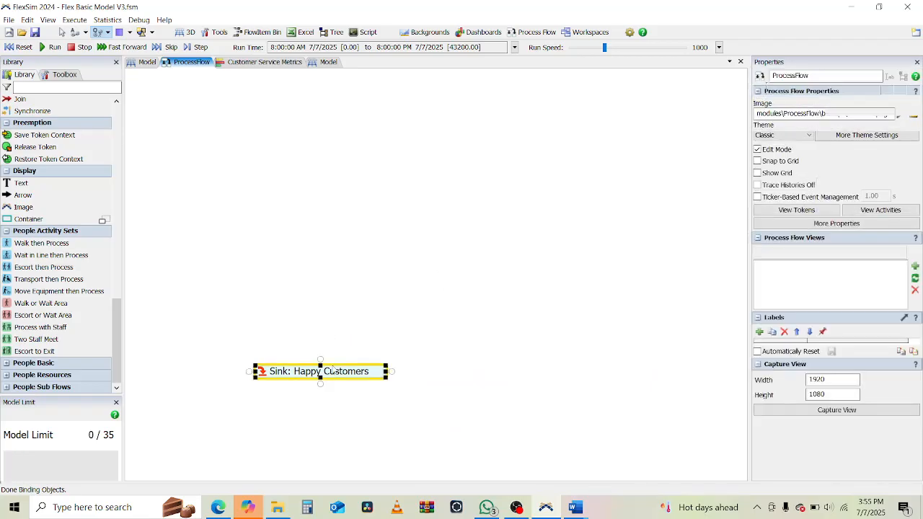
pyautogui.press('Delete')
# Step: Reread the Step 1 instructions in the browser, and bring up the 3D model view in FlexSim
pyautogui.click(217, 508)
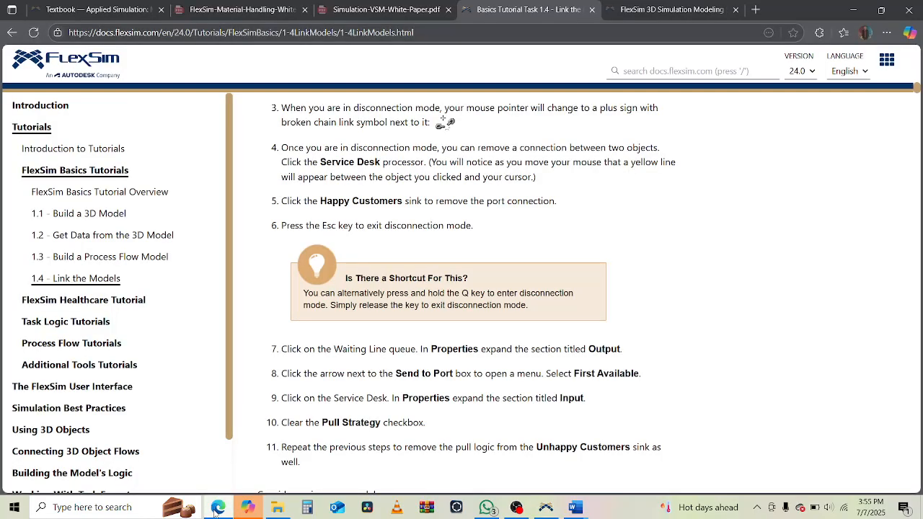
pyautogui.scroll(2, 478, 197)
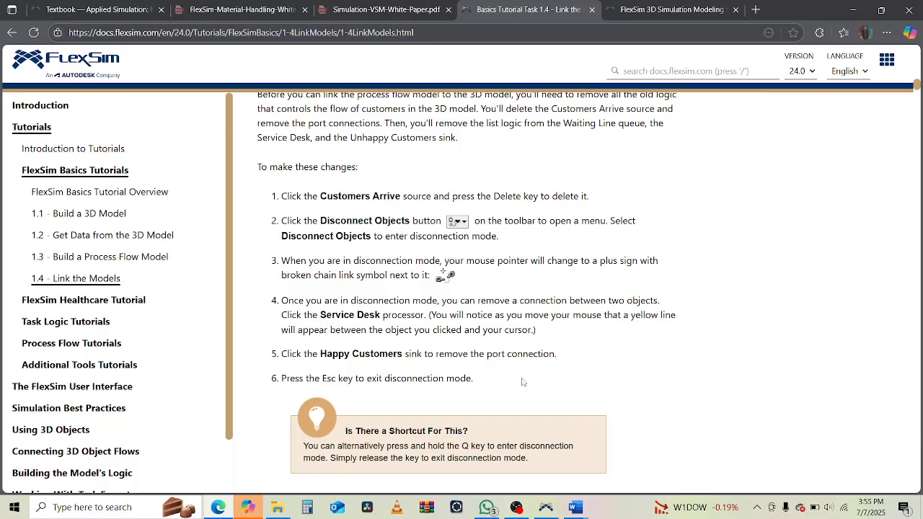
pyautogui.scroll(-3, 523, 382)
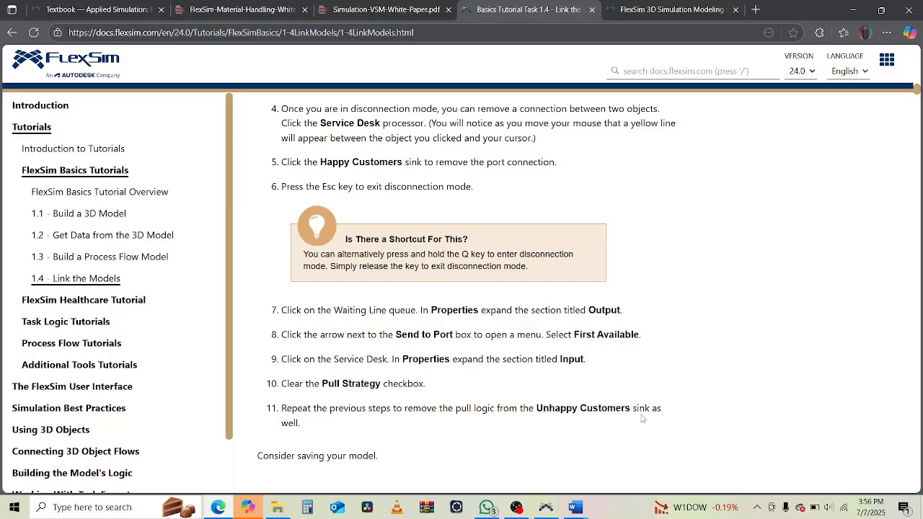
pyautogui.click(546, 507)
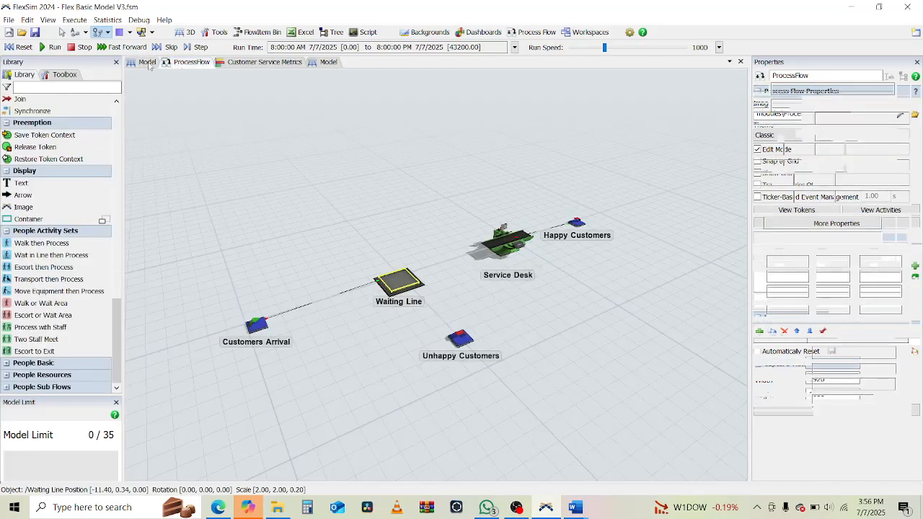
pyautogui.click(133, 64)
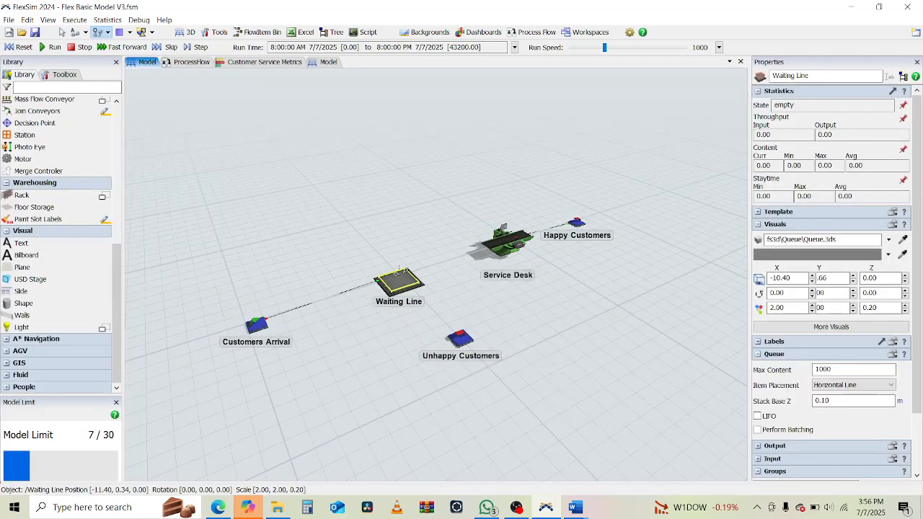
# Step: Switch to the browser and compare the tutorial's finished 3D model and process flow preview with the Step 1 instructions
pyautogui.click(216, 508)
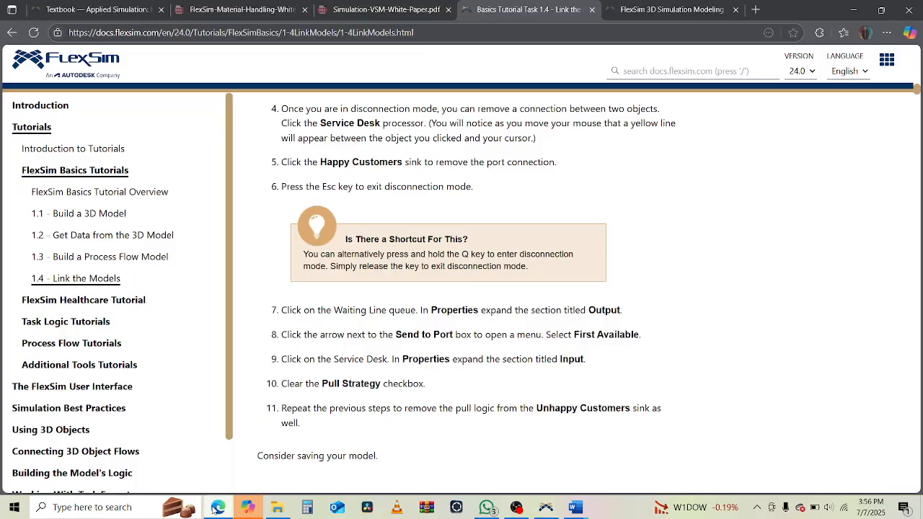
pyautogui.scroll(10, 611, 288)
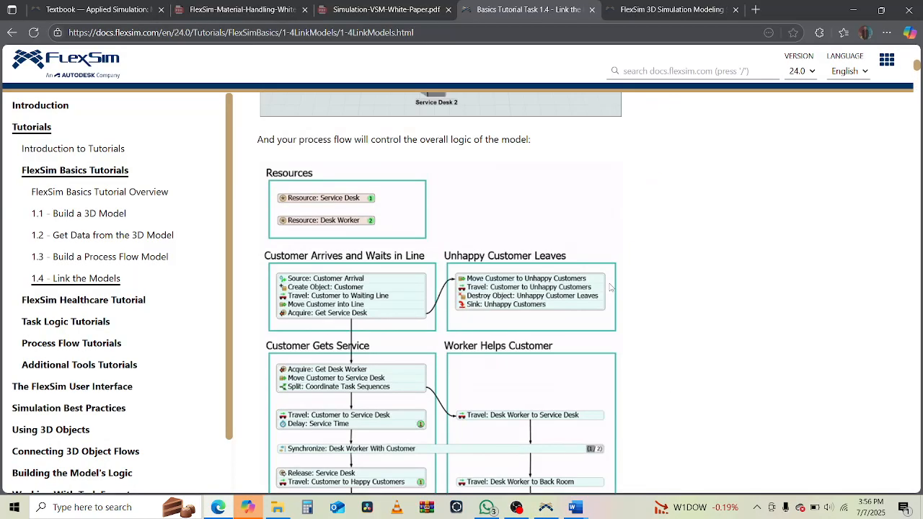
pyautogui.scroll(3, 611, 288)
pyautogui.scroll(-2, 611, 288)
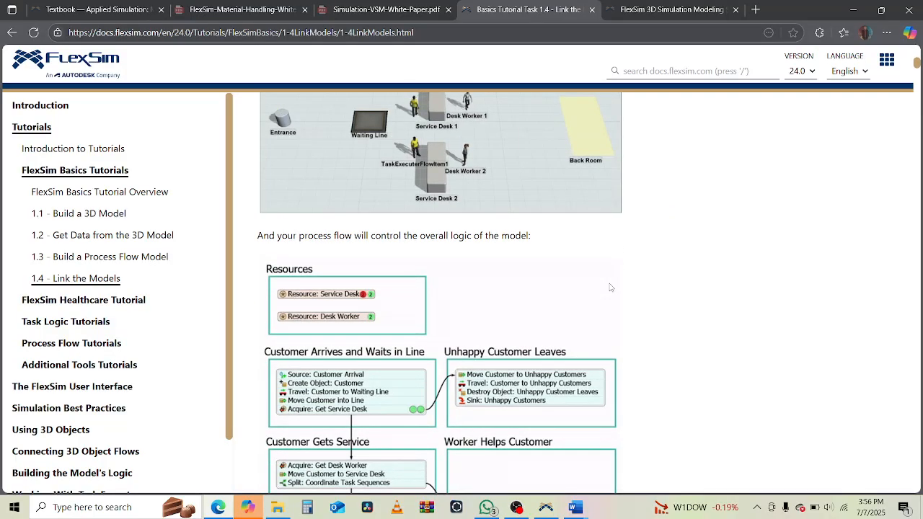
pyautogui.scroll(2, 611, 288)
pyautogui.scroll(-10, 668, 180)
pyautogui.scroll(-5, 668, 181)
pyautogui.scroll(2, 669, 180)
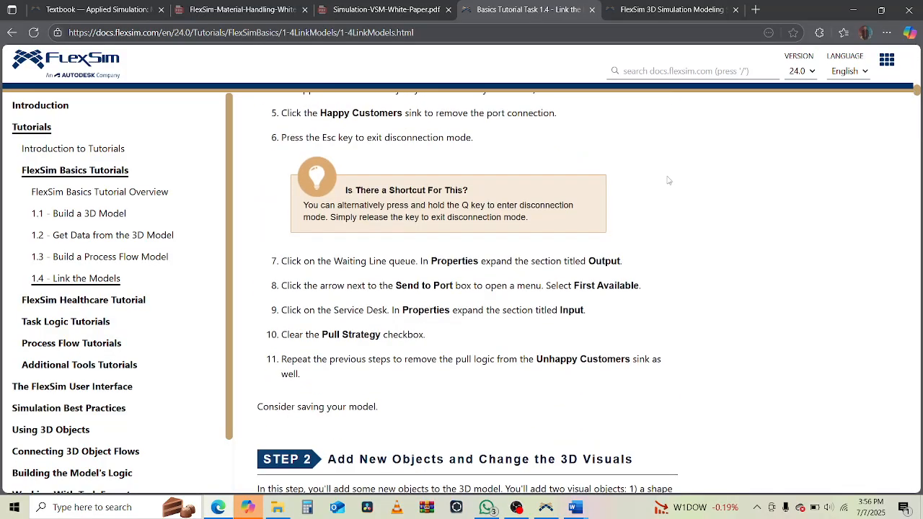
pyautogui.scroll(2, 669, 180)
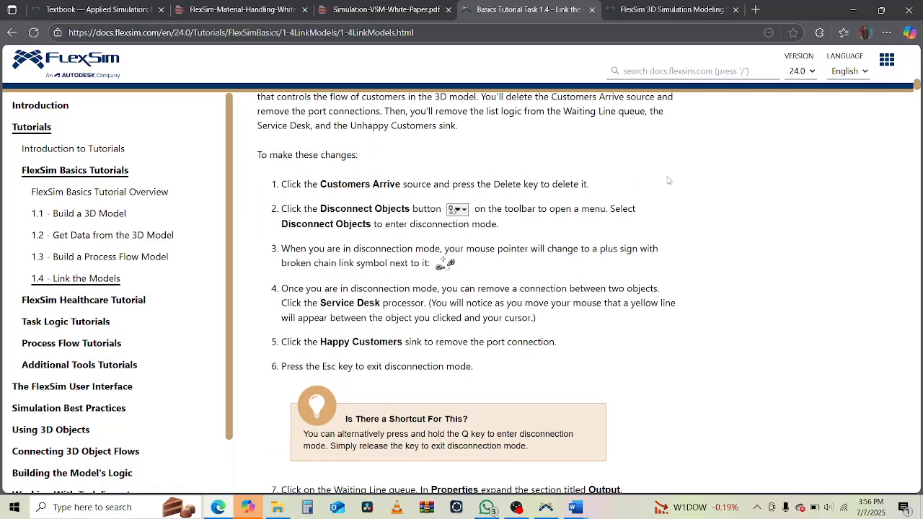
# Step: Switch to FlexSim and reopen the saved Flex Basic Model V3 file in place of the model with the emptied process flow
pyautogui.click(547, 507)
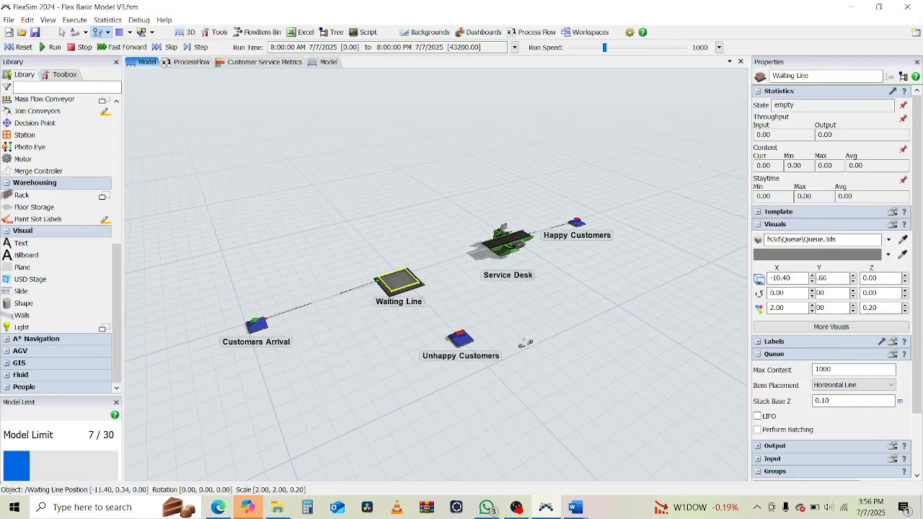
pyautogui.click(186, 62)
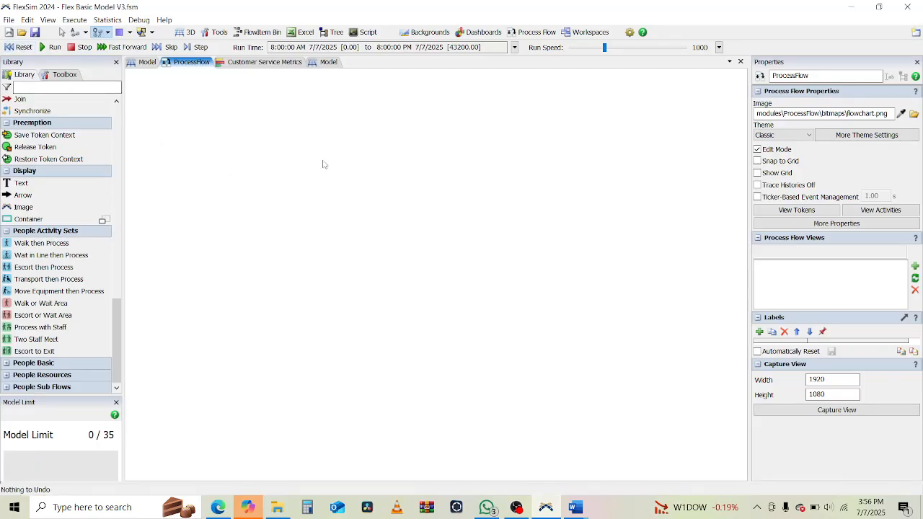
pyautogui.click(8, 19)
pyautogui.click(40, 45)
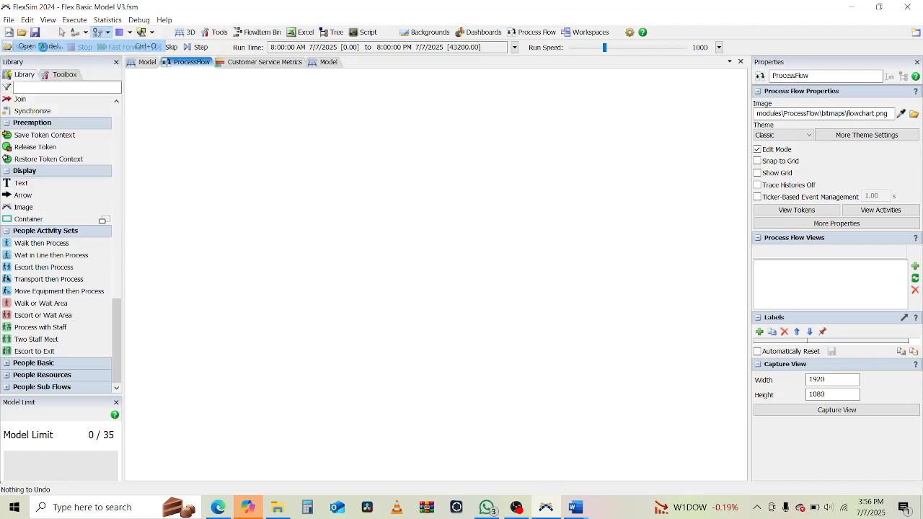
pyautogui.click(468, 294)
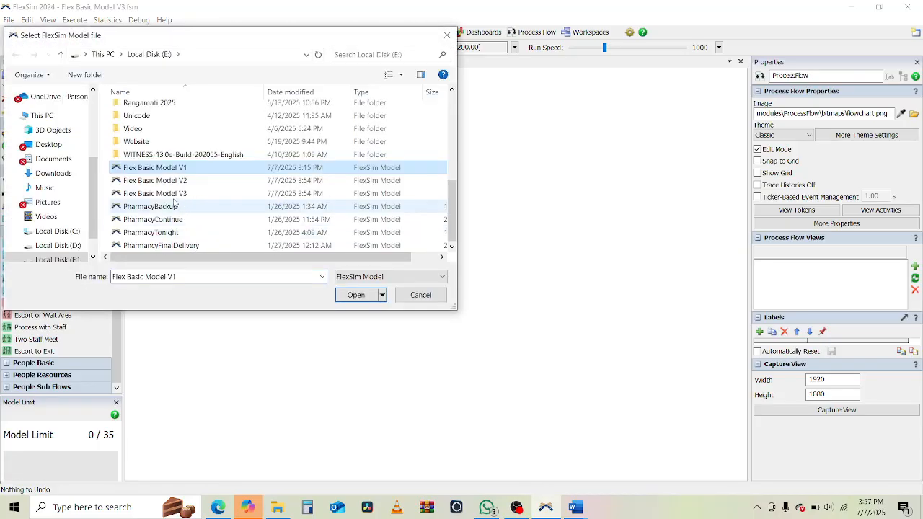
pyautogui.doubleClick(216, 193)
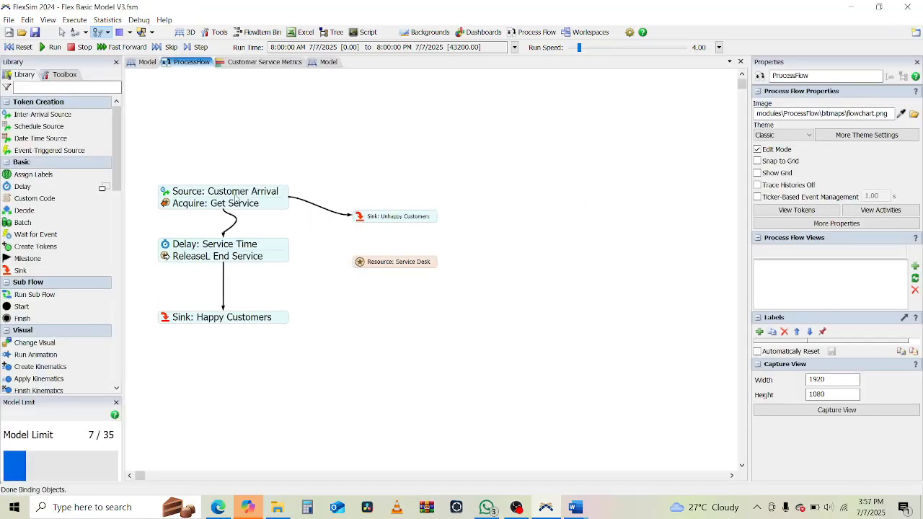
# Step: Separate the Get Service activity from the Customer Arrival source and delete that source from the process flow
pyautogui.click(235, 199)
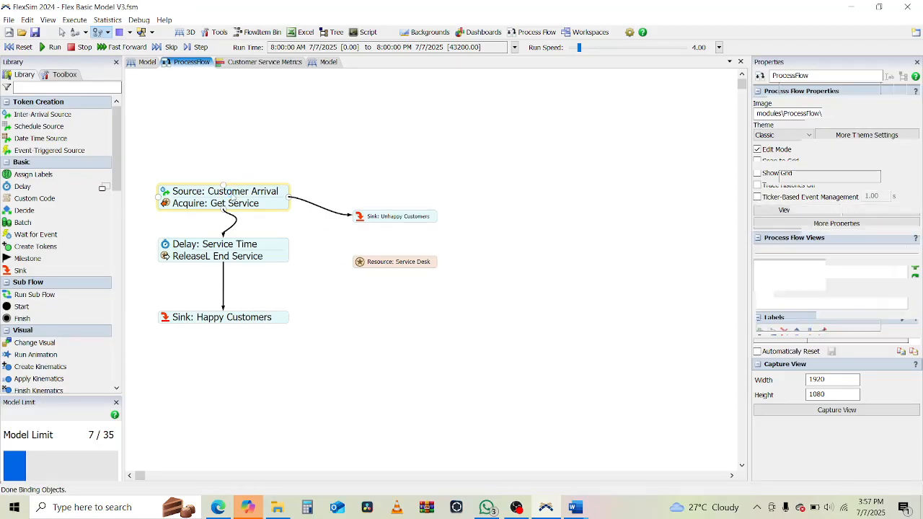
pyautogui.click(152, 203)
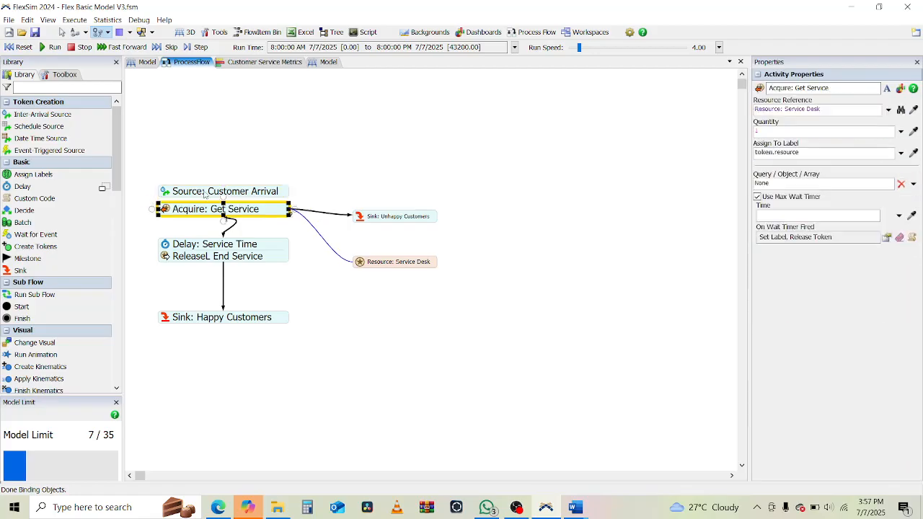
pyautogui.click(247, 193)
pyautogui.press('Delete')
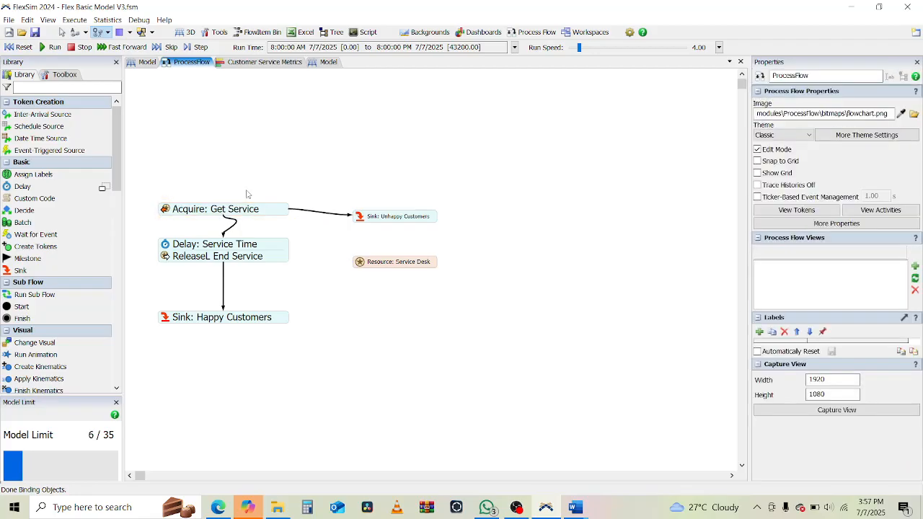
# Step: Reread the Step 1 disconnection instructions in the browser and compare them with the 3D model view in FlexSim
pyautogui.click(218, 507)
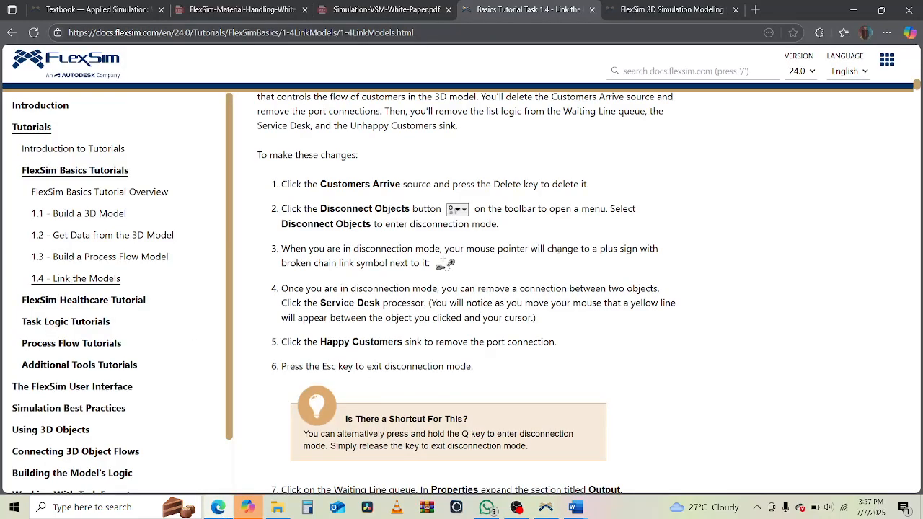
pyautogui.scroll(1, 559, 249)
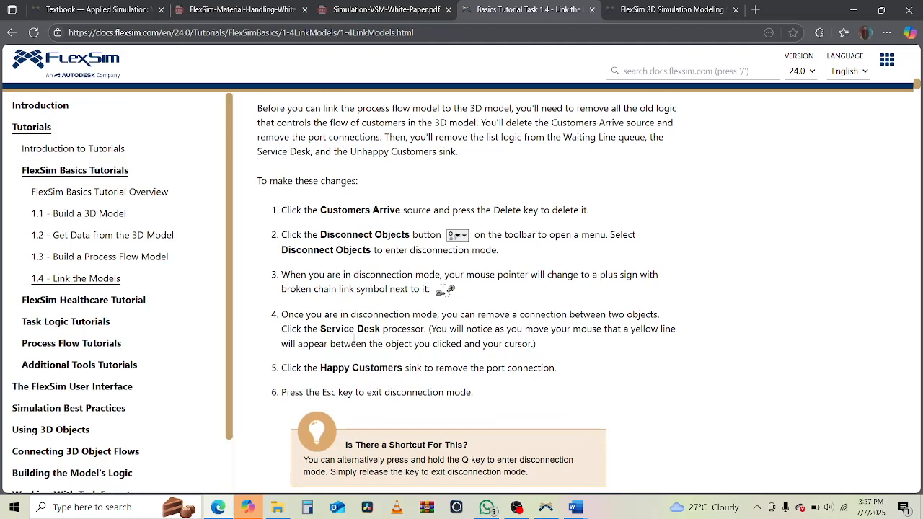
pyautogui.click(219, 508)
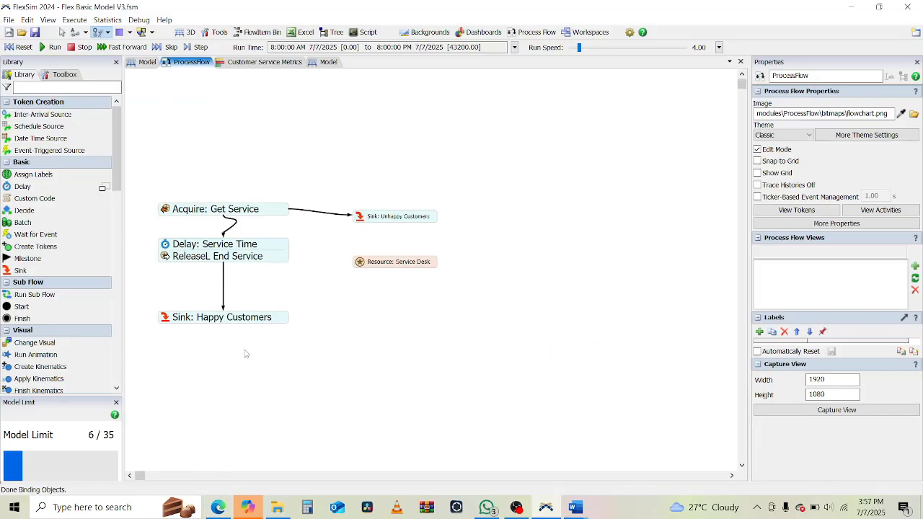
pyautogui.click(140, 63)
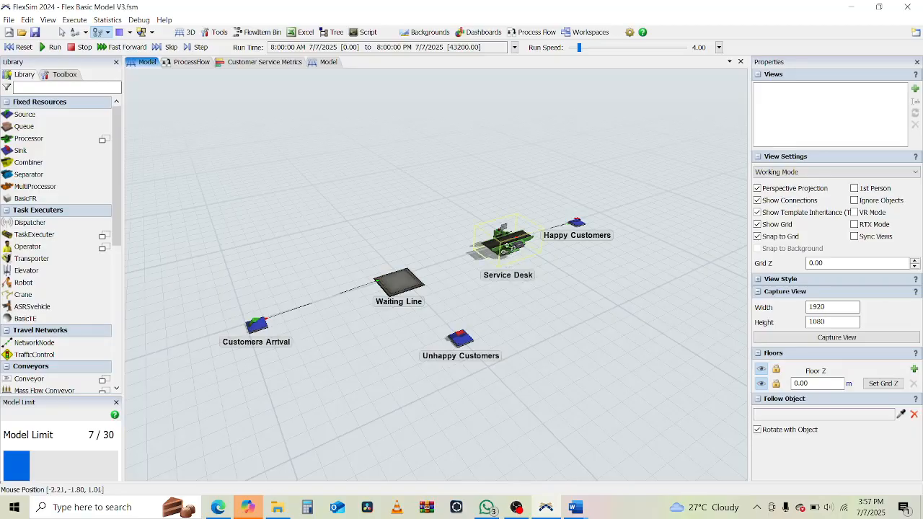
pyautogui.click(219, 509)
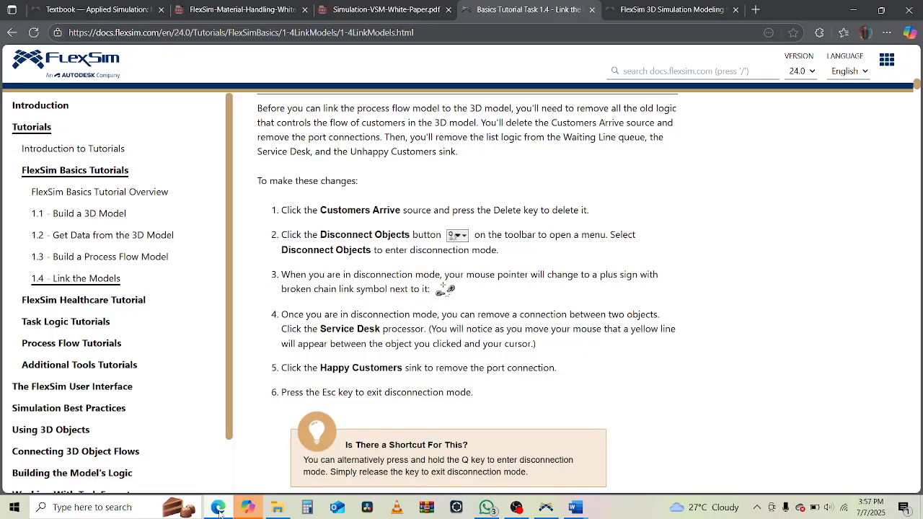
pyautogui.click(219, 509)
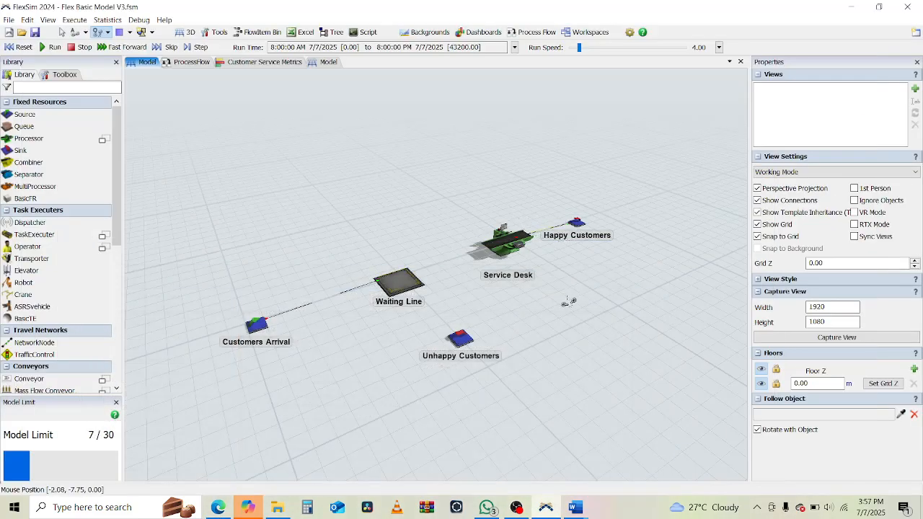
# Step: Disconnect the Service Desk processor from the Happy Customers sink in the 3D model
pyautogui.moveTo(568, 303); pyautogui.dragTo(451, 431)
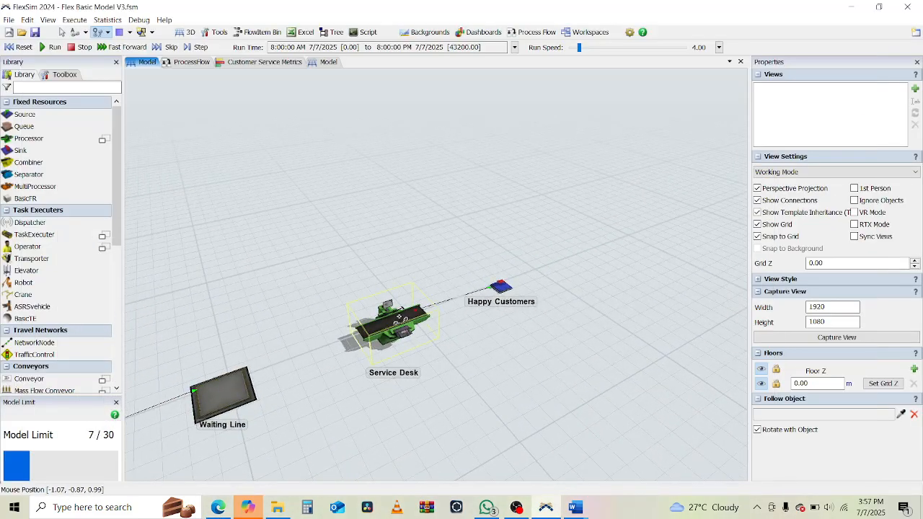
pyautogui.click(401, 317)
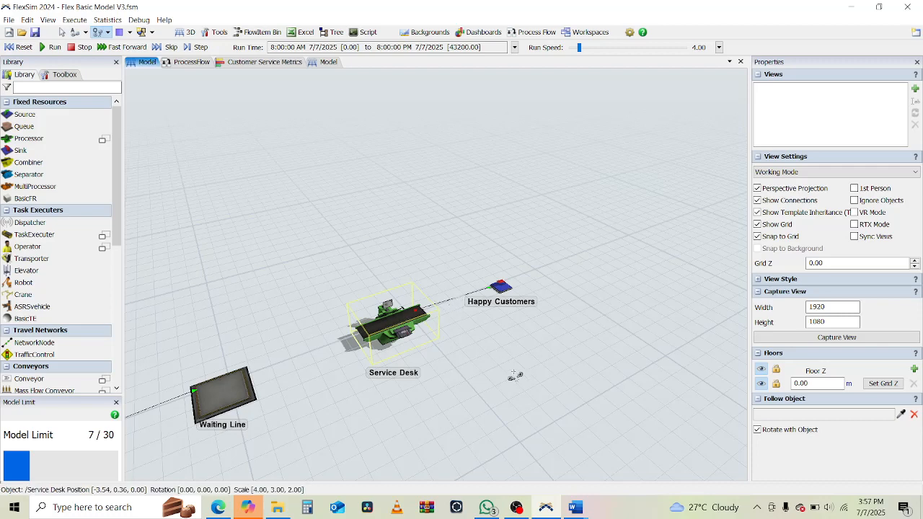
pyautogui.moveTo(480, 407); pyautogui.dragTo(521, 384, button='right')
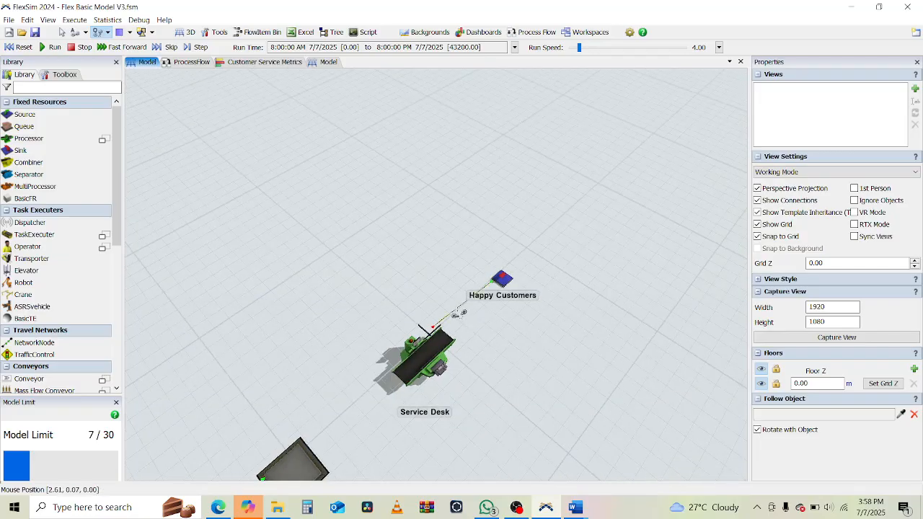
pyautogui.click(460, 314)
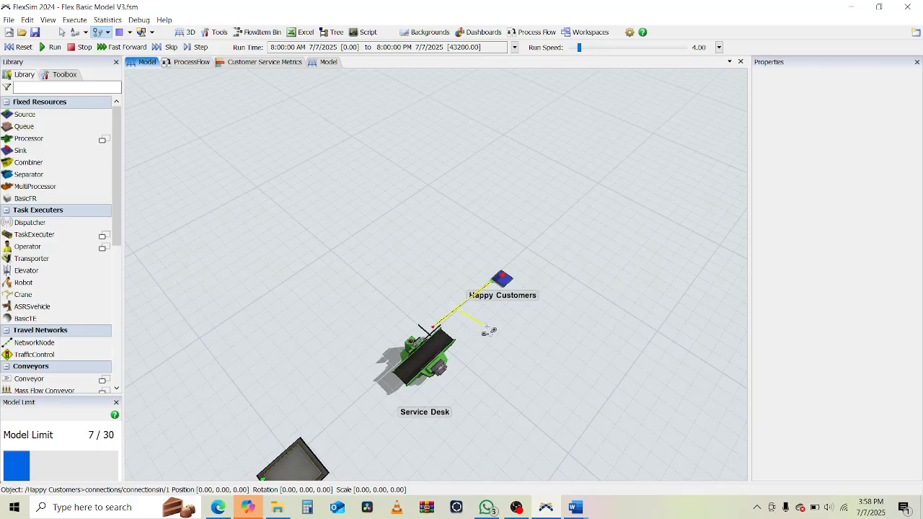
pyautogui.click(465, 333)
pyautogui.click(452, 340)
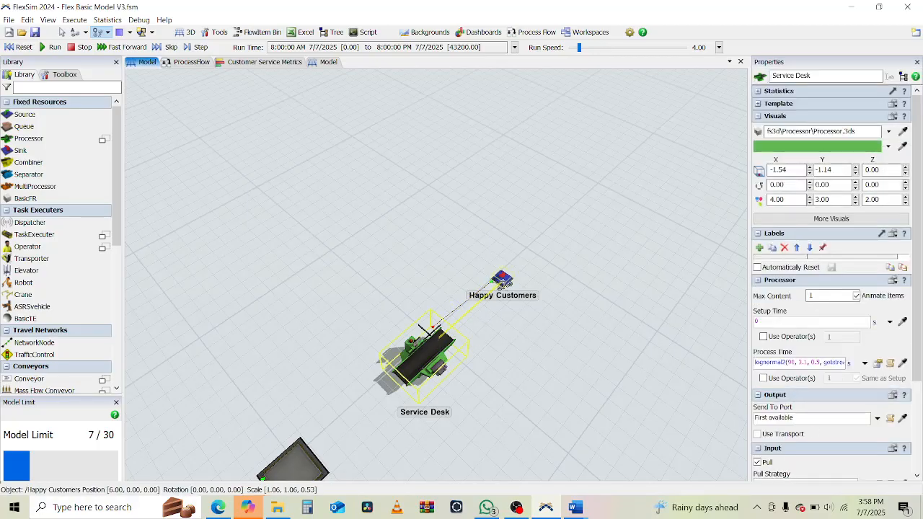
pyautogui.click(503, 281)
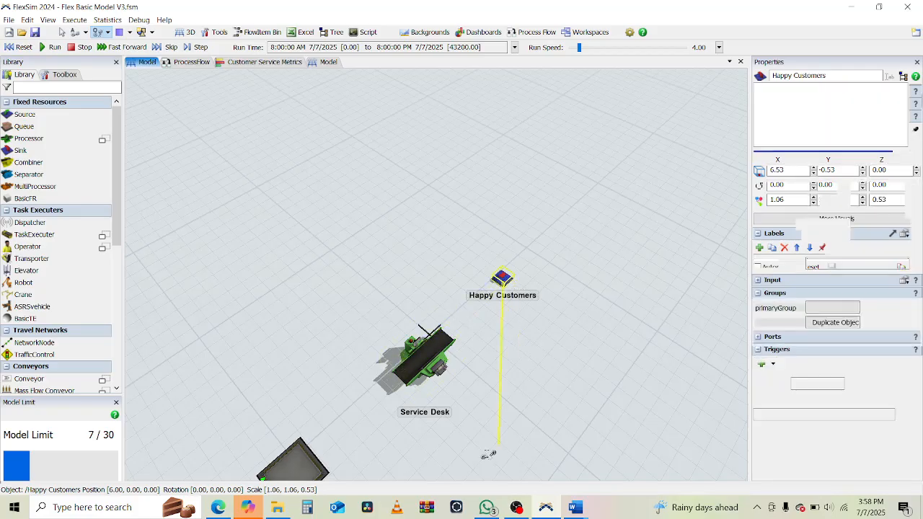
pyautogui.moveTo(488, 455); pyautogui.dragTo(534, 382)
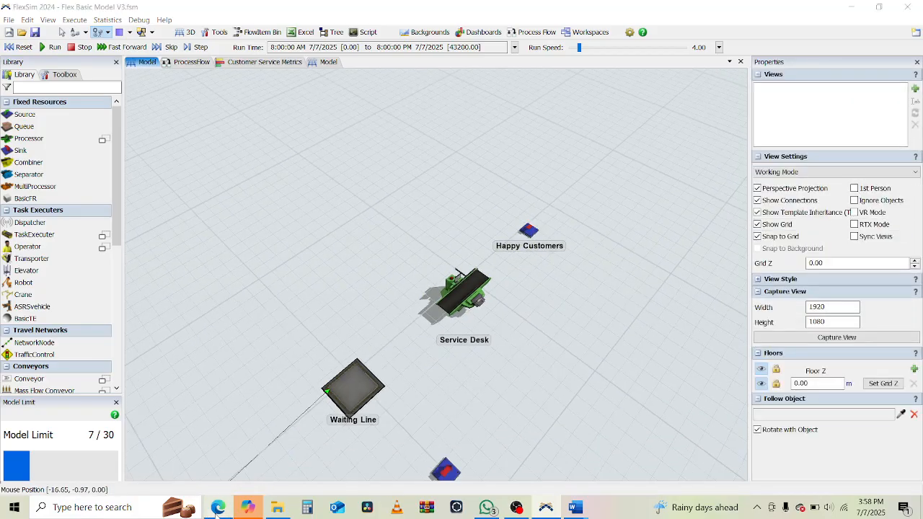
# Step: Read the remaining Step 1 instructions in the browser, and exit disconnection mode in FlexSim
pyautogui.click(217, 508)
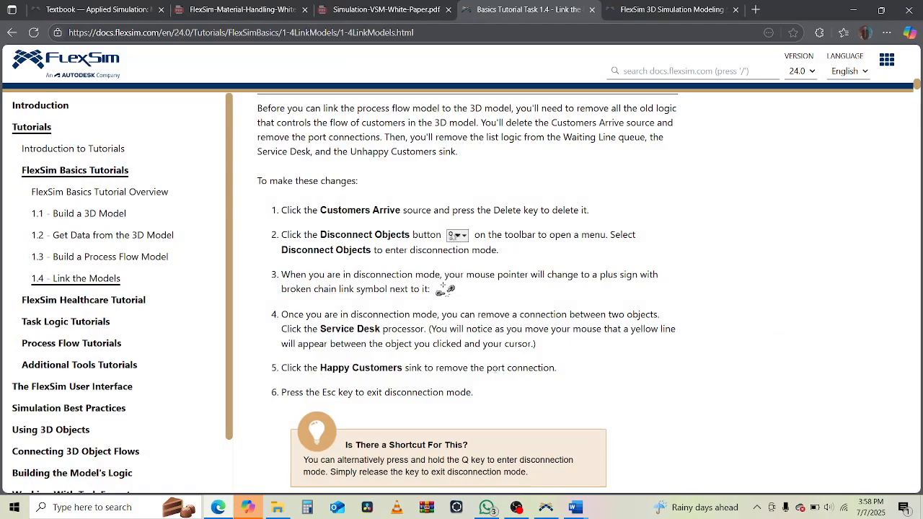
pyautogui.scroll(-1, 537, 372)
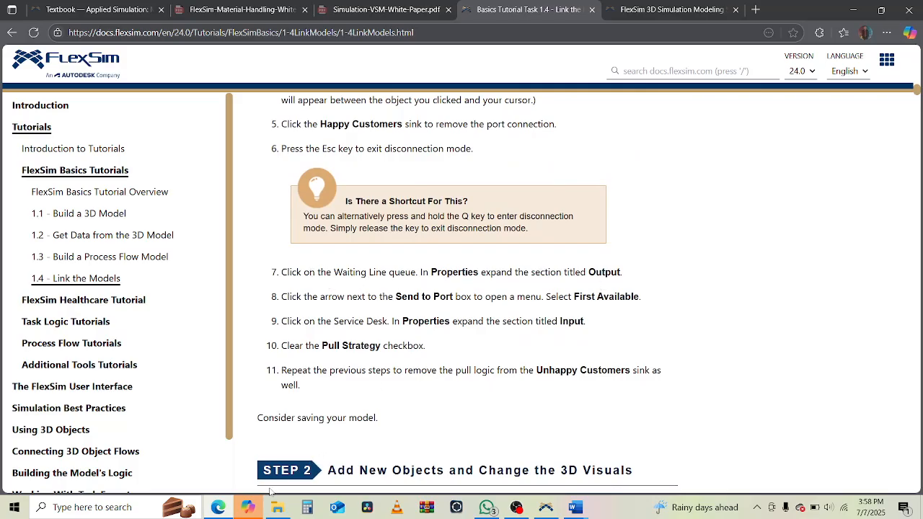
pyautogui.click(228, 507)
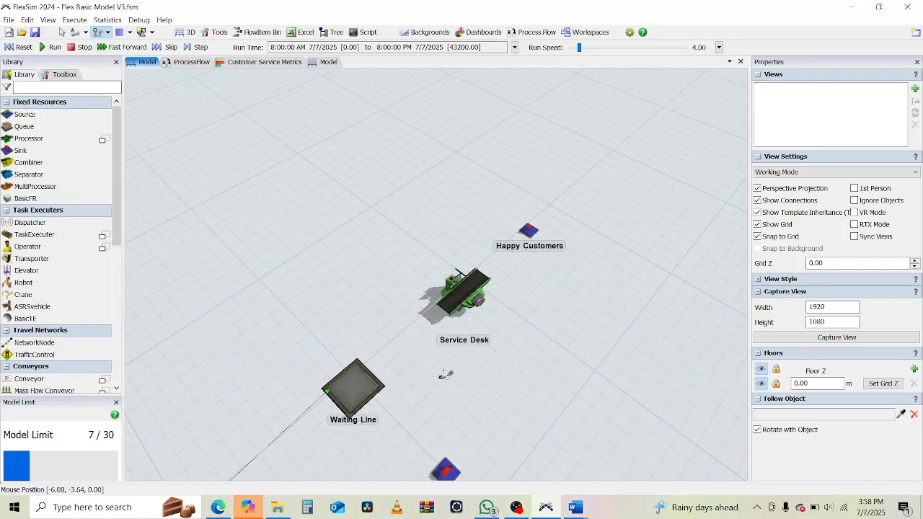
pyautogui.press('Escape')
# Step: Select the Waiting Line queue in the 3D model and check the tutorial's Send to Port instruction in the browser
pyautogui.moveTo(505, 382); pyautogui.dragTo(510, 313)
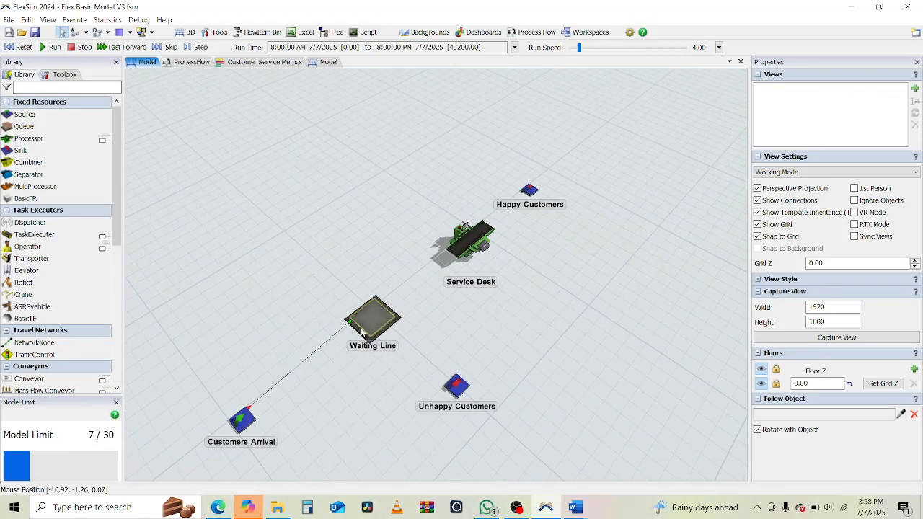
pyautogui.click(363, 329)
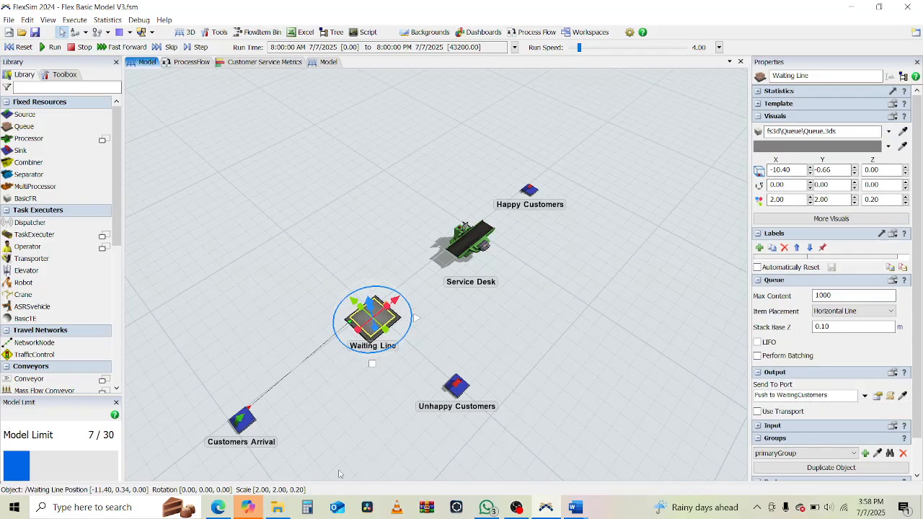
pyautogui.click(218, 509)
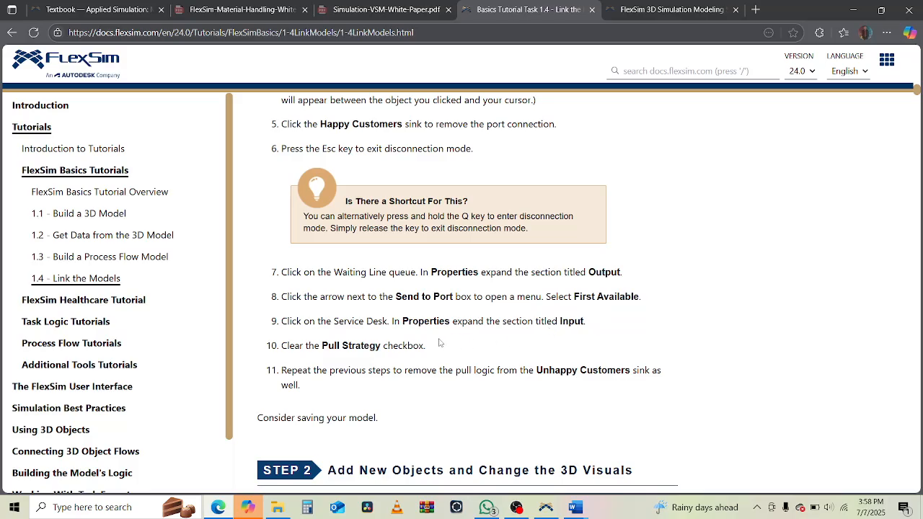
pyautogui.hotkey('alt', 'Tab')
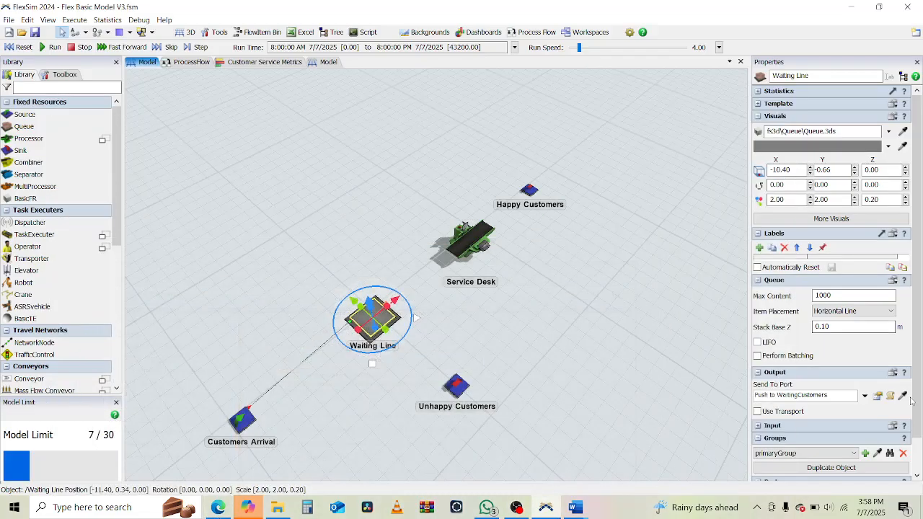
pyautogui.click(877, 396)
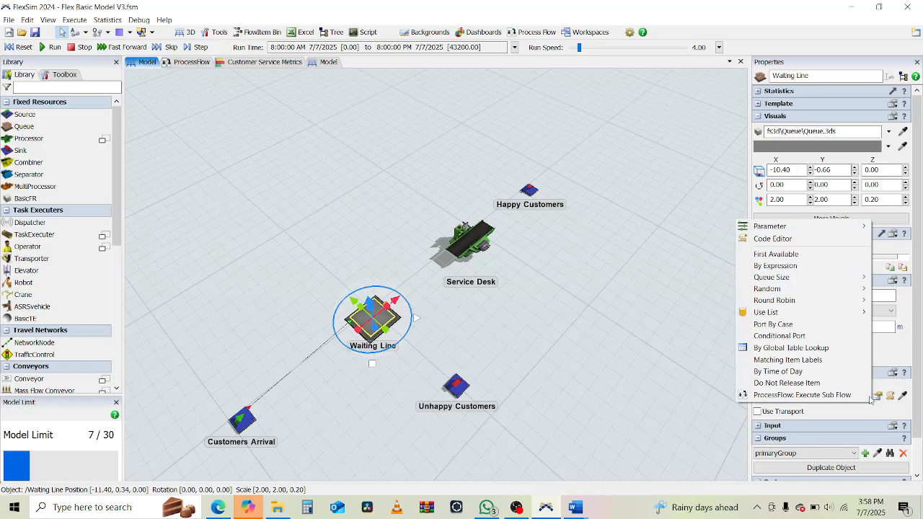
pyautogui.click(895, 363)
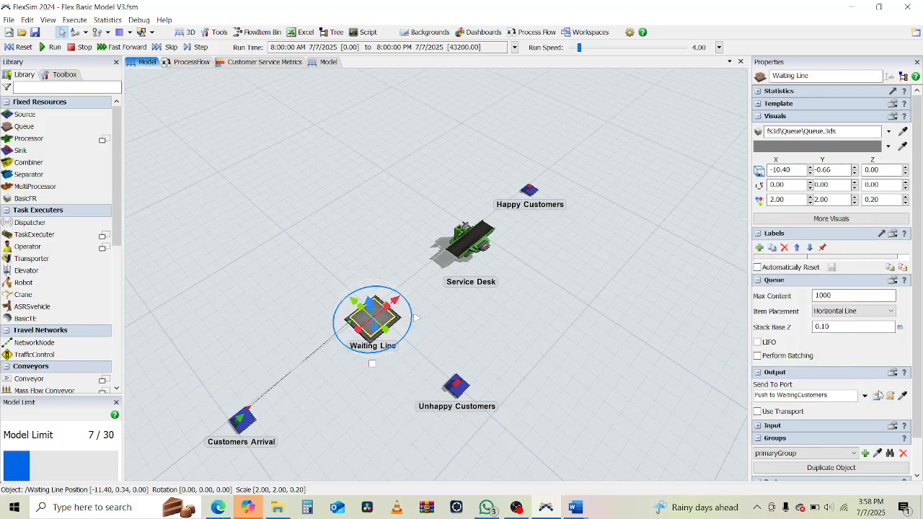
pyautogui.click(874, 398)
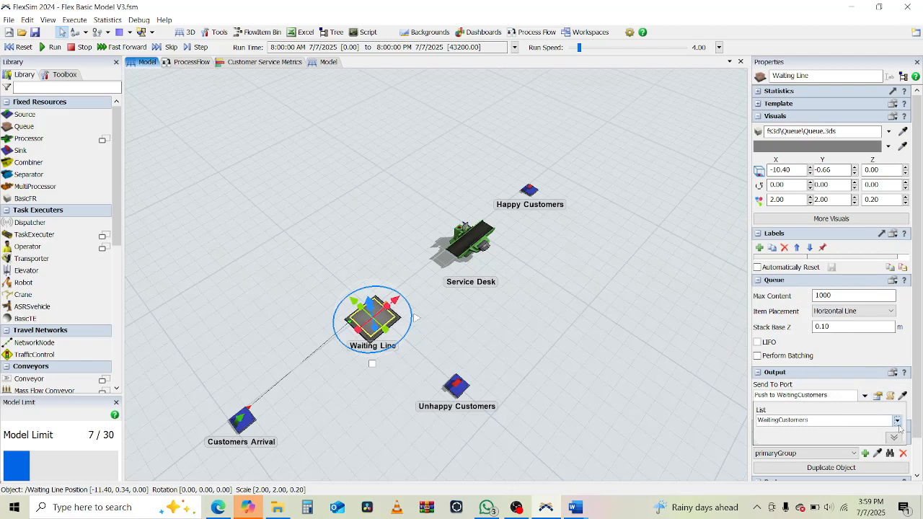
pyautogui.click(898, 421)
pyautogui.click(860, 414)
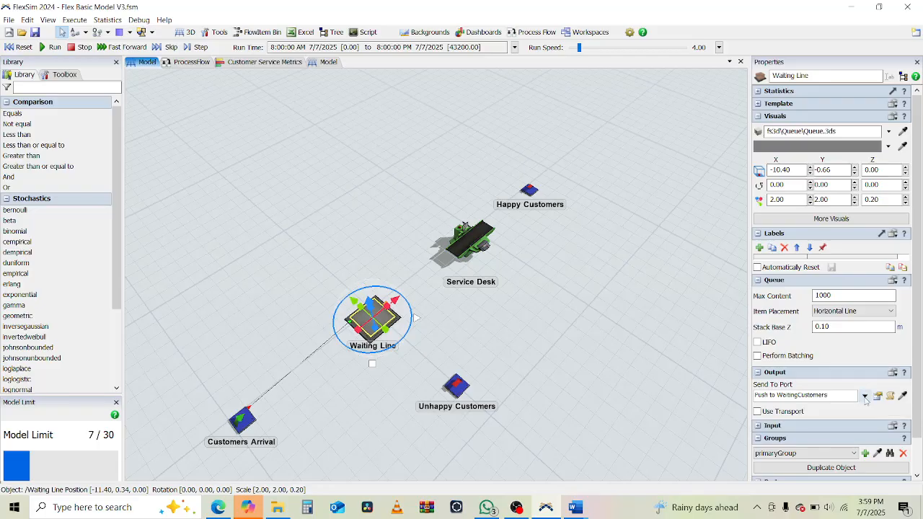
# Step: Set the Waiting Line queue's Send To Port to First Available, and return to the tutorial in the browser
pyautogui.click(865, 396)
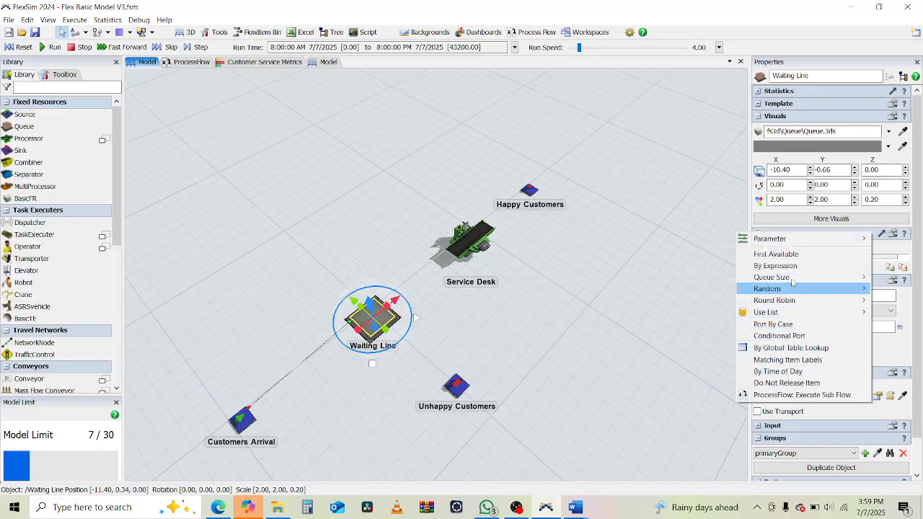
pyautogui.click(775, 255)
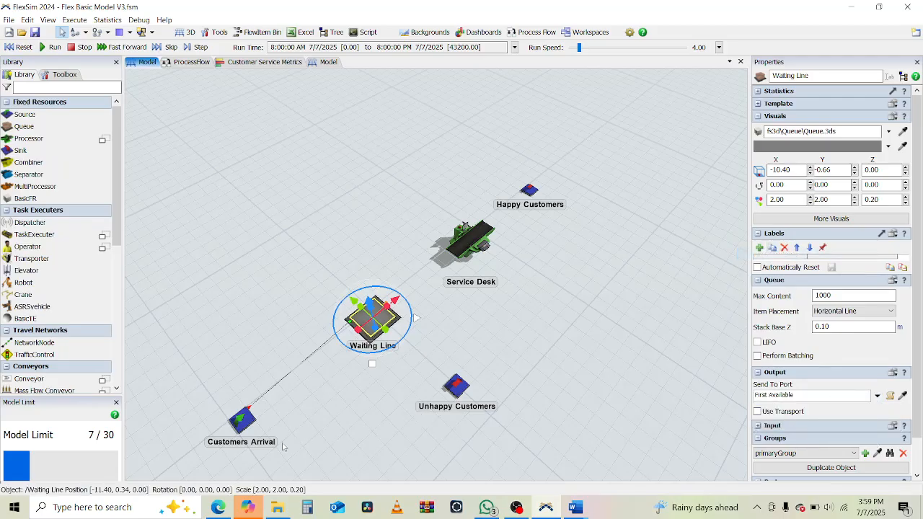
pyautogui.click(218, 507)
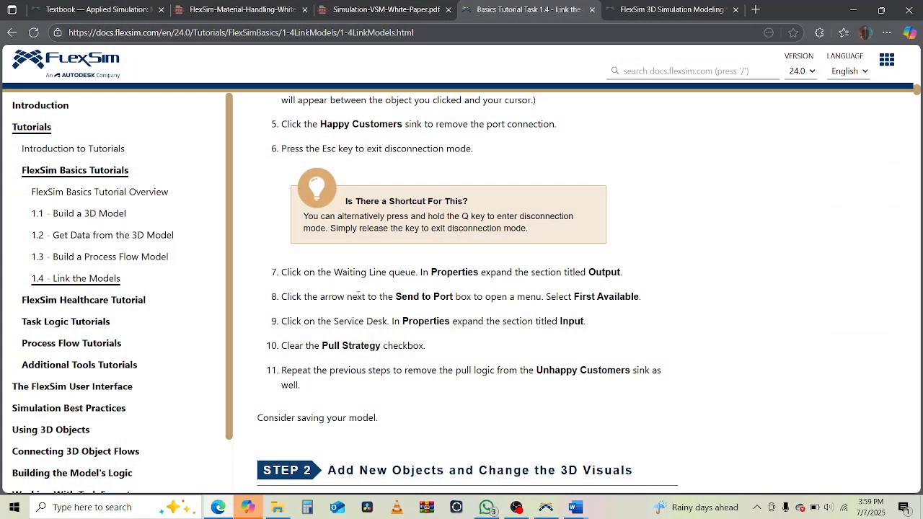
# Step: Read the tutorial's Pull Strategy instructions, then switch to FlexSim and clear the Pull option in the Service Desk's input settings
pyautogui.moveTo(287, 324); pyautogui.dragTo(540, 326)
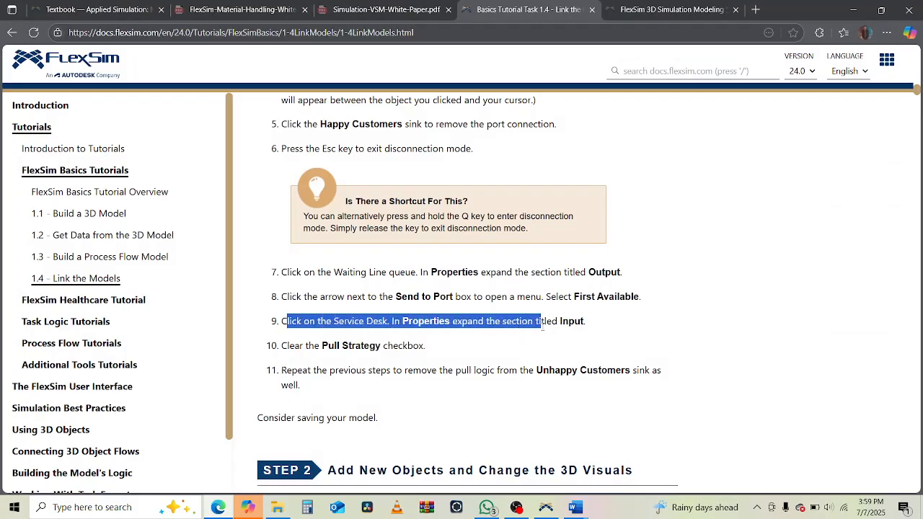
pyautogui.moveTo(300, 347); pyautogui.dragTo(393, 347)
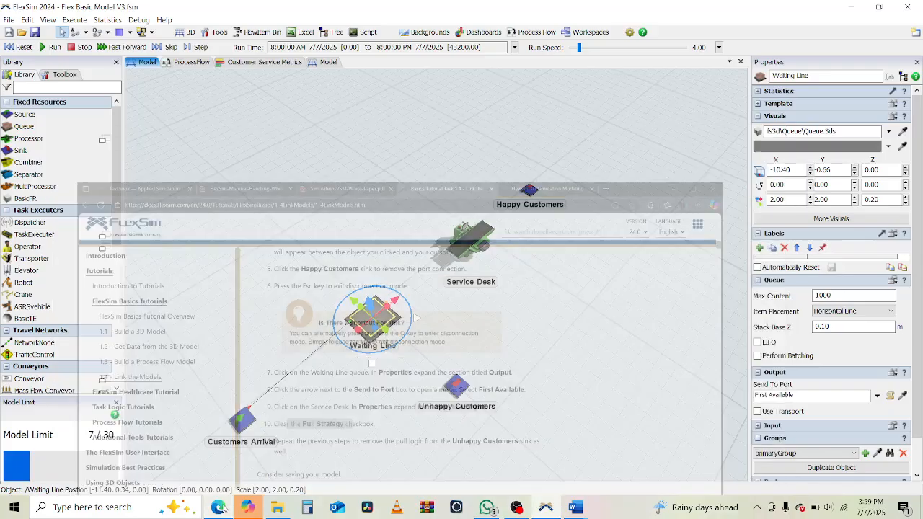
pyautogui.hotkey('alt', 'Tab')
pyautogui.click(466, 249)
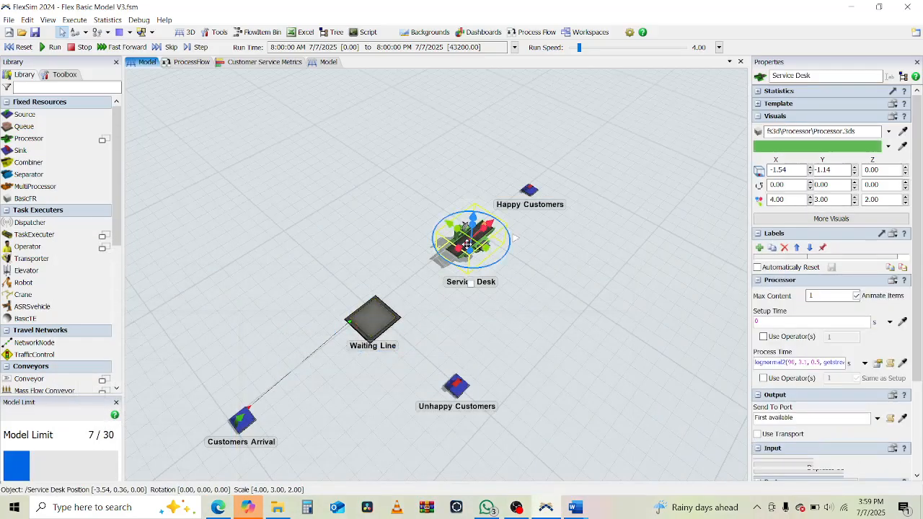
pyautogui.scroll(-3, 824, 402)
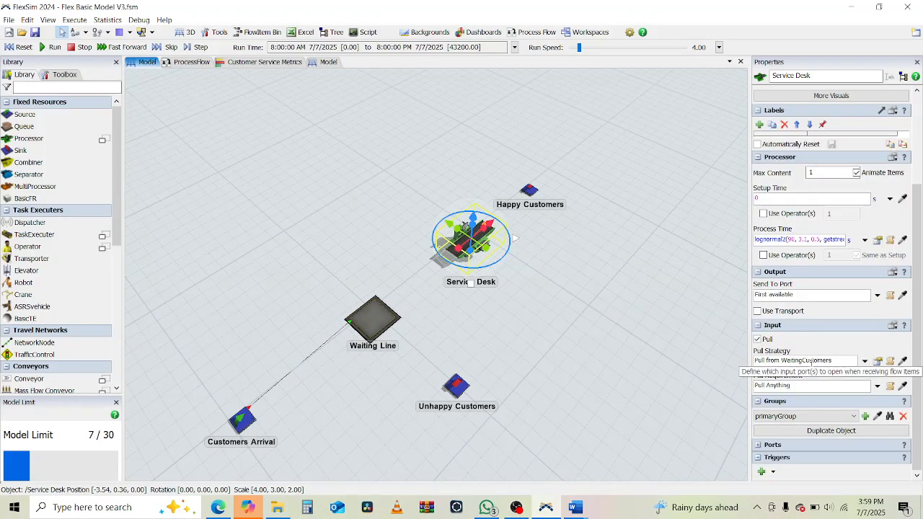
pyautogui.click(759, 340)
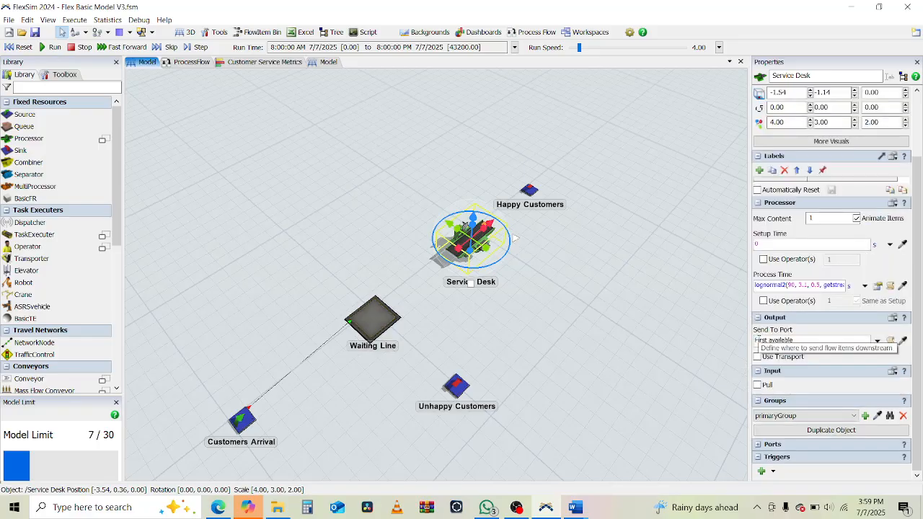
# Step: Check the next tutorial instruction in the browser, and clear the Pull option on the Unhappy Customers sink in FlexSim
pyautogui.click(218, 507)
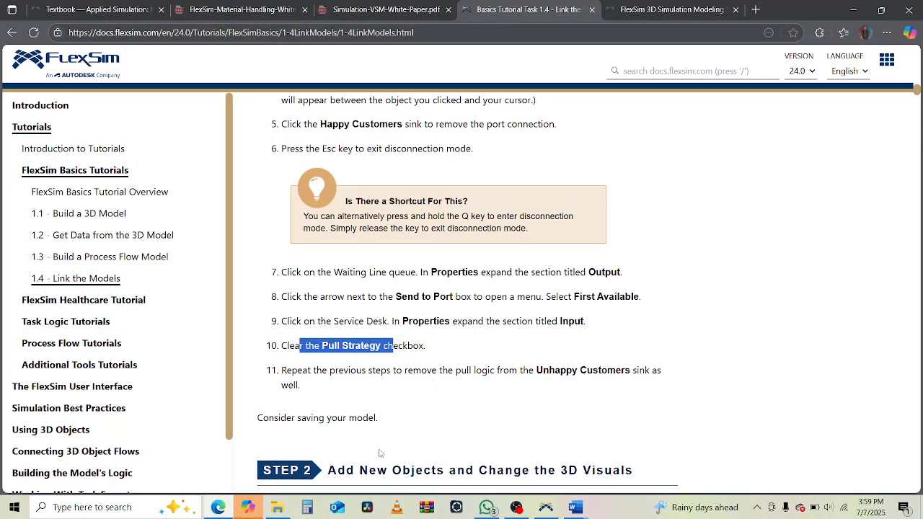
pyautogui.click(227, 511)
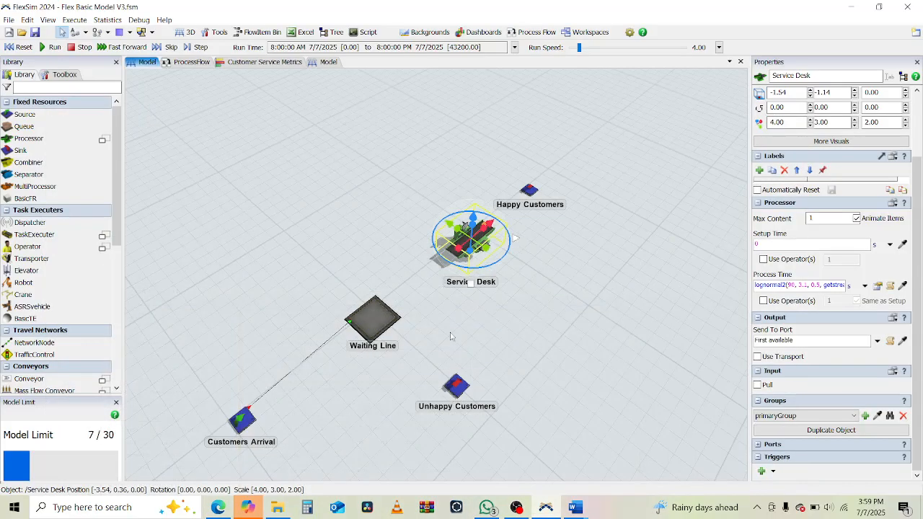
pyautogui.click(457, 385)
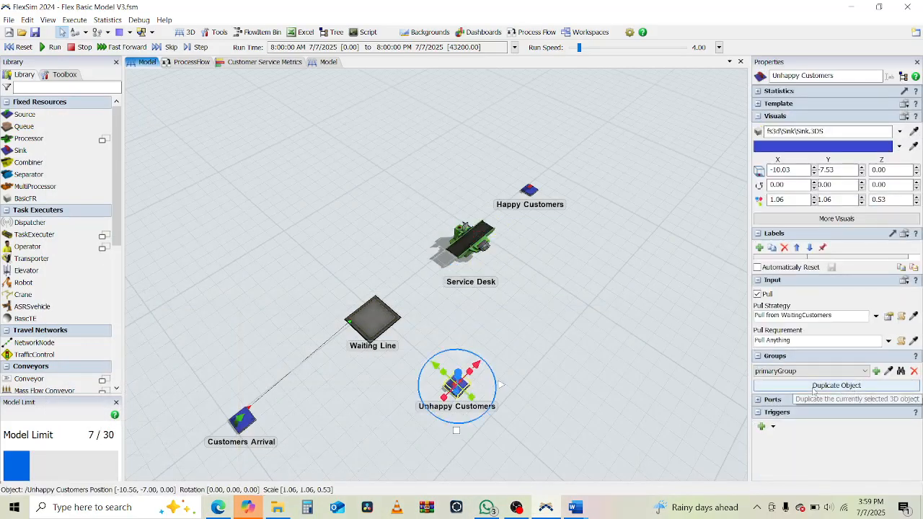
pyautogui.click(757, 294)
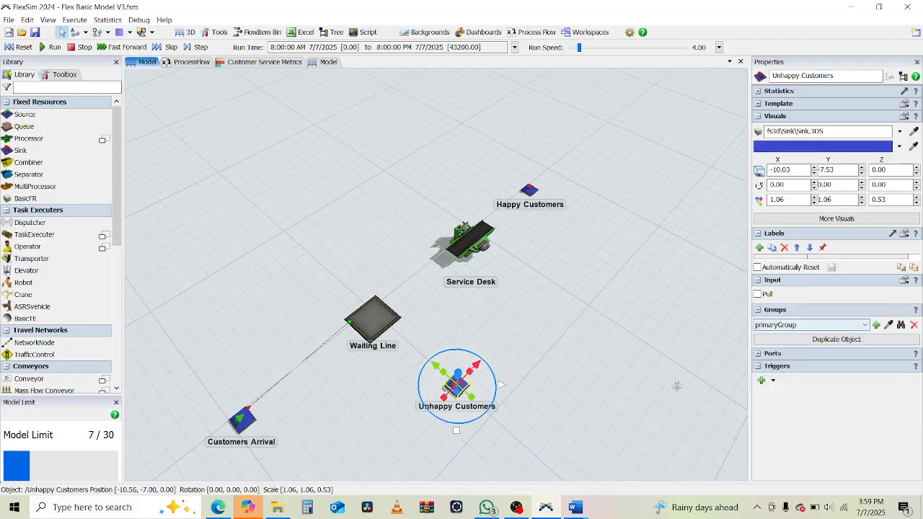
# Step: Check the end of Step 1 in the browser tutorial, and save the model in FlexSim
pyautogui.click(230, 504)
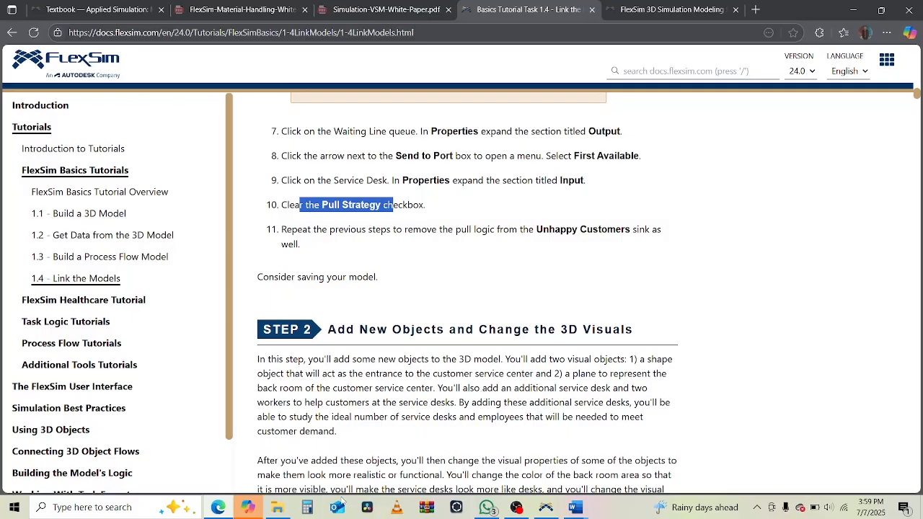
pyautogui.click(235, 505)
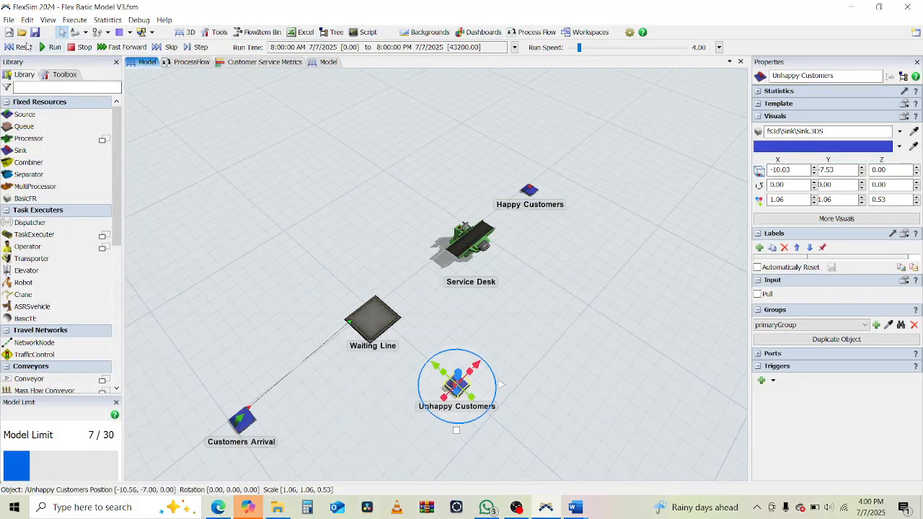
pyautogui.click(22, 46)
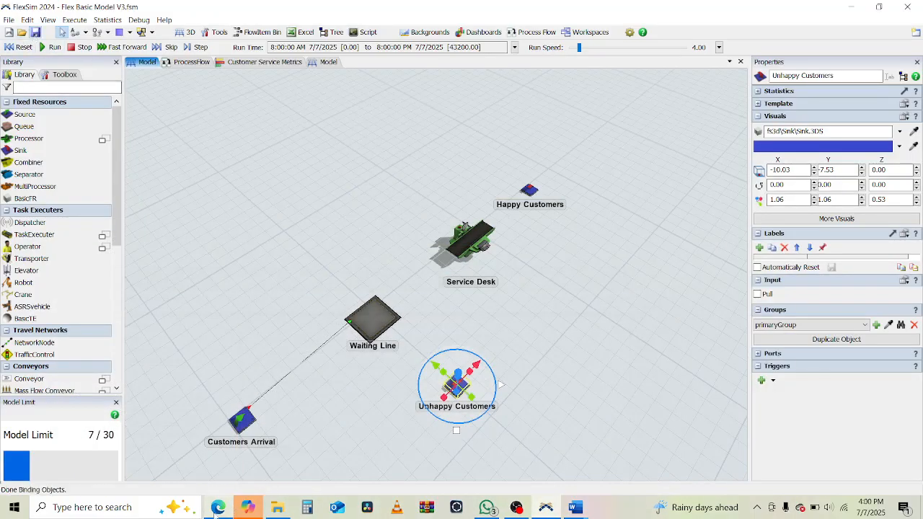
# Step: Read the opening paragraph of tutorial Step 2 in the browser about the new objects the 3D model needs
pyautogui.click(218, 508)
pyautogui.scroll(-5, 440, 372)
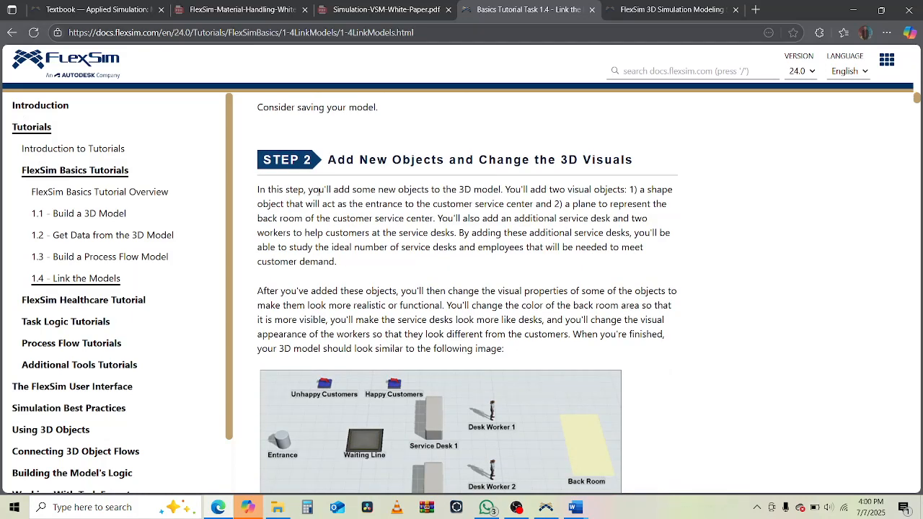
pyautogui.moveTo(320, 191); pyautogui.dragTo(622, 193)
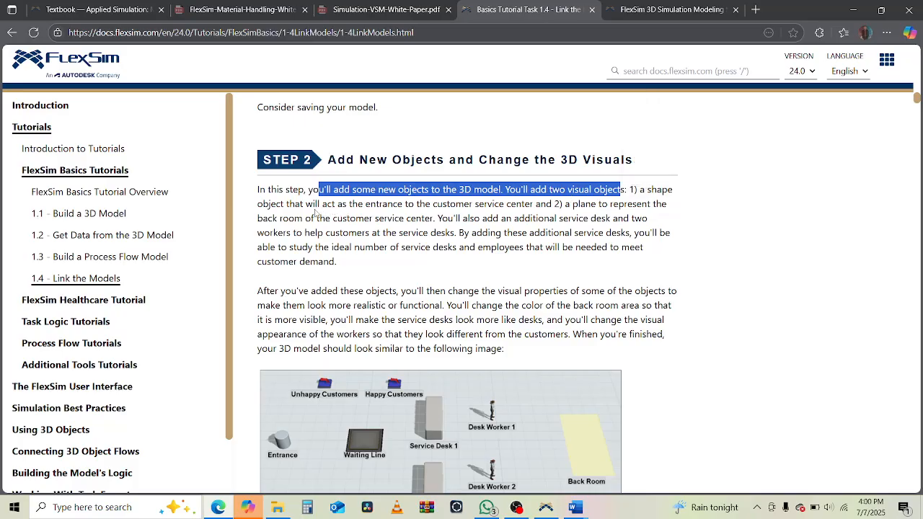
pyautogui.moveTo(312, 206); pyautogui.dragTo(408, 206)
pyautogui.scroll(-1, 664, 264)
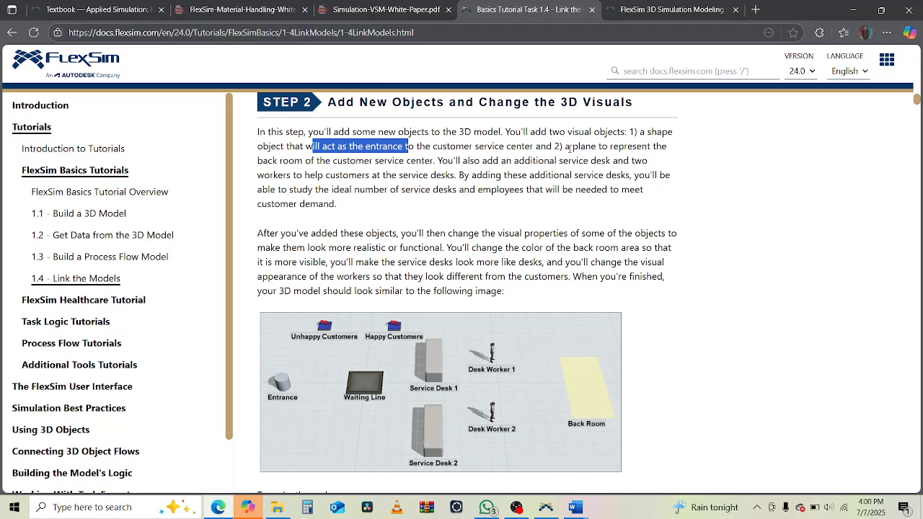
pyautogui.moveTo(569, 149); pyautogui.dragTo(662, 149)
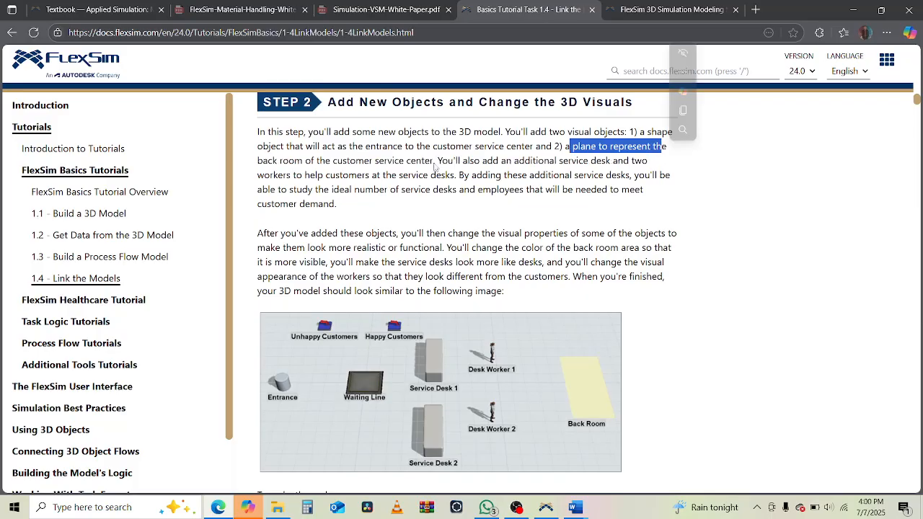
pyautogui.moveTo(348, 163); pyautogui.dragTo(613, 162)
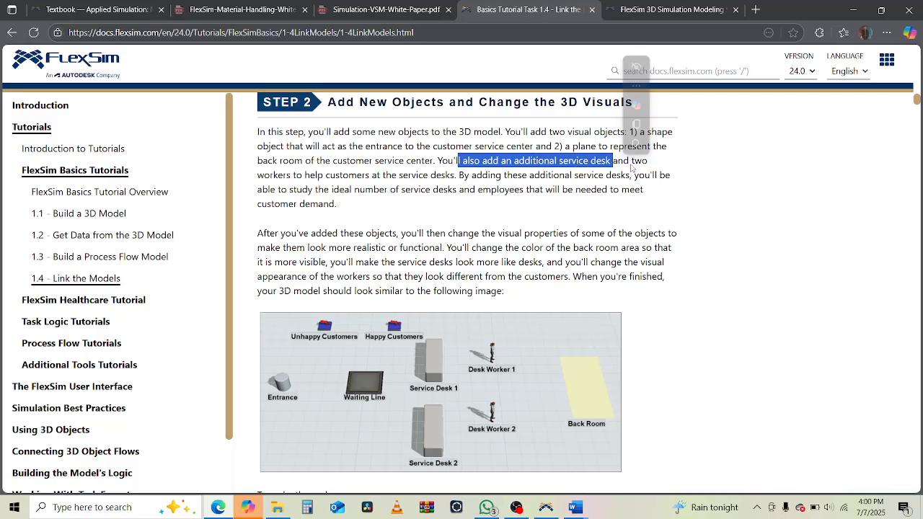
pyautogui.click(645, 165)
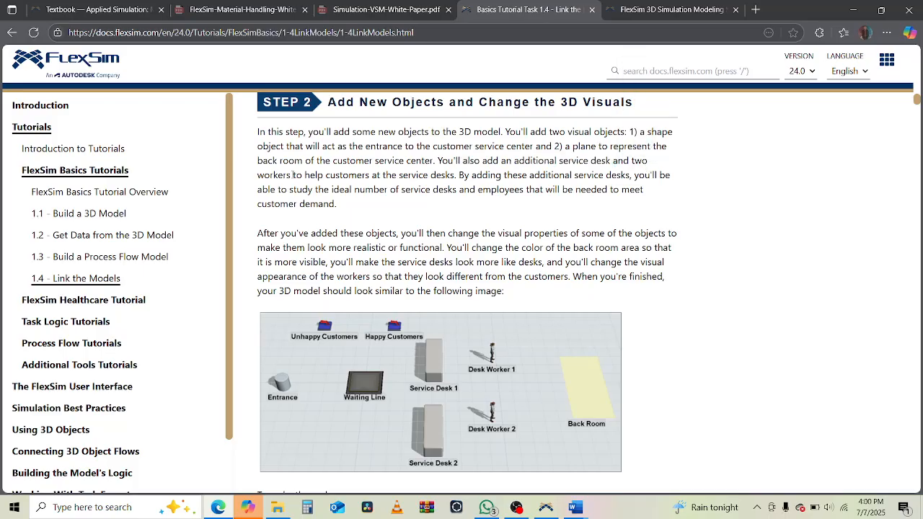
pyautogui.moveTo(292, 175); pyautogui.dragTo(628, 178)
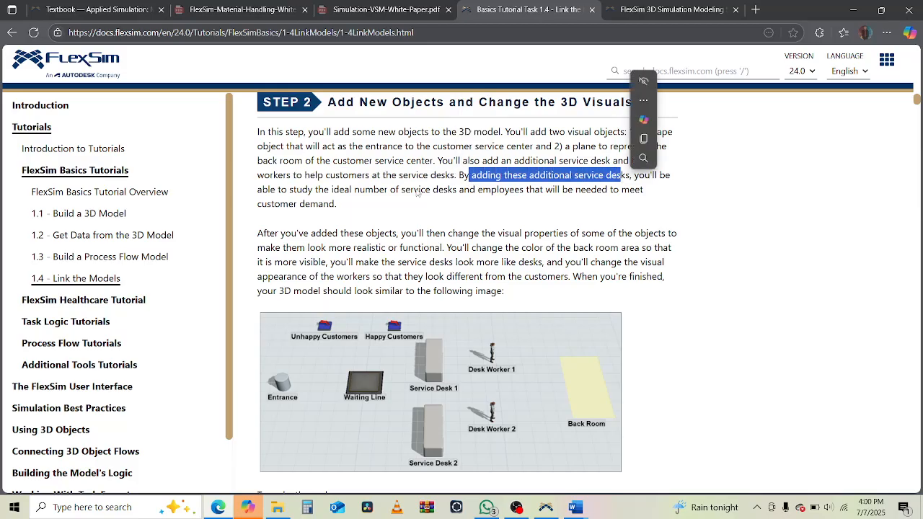
pyautogui.moveTo(278, 190); pyautogui.dragTo(630, 192)
pyautogui.scroll(-1, 284, 251)
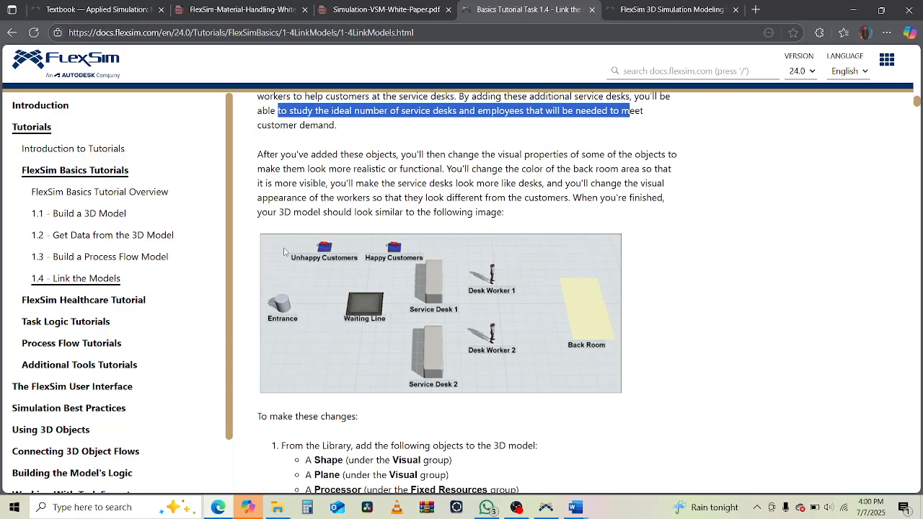
# Step: Read the Step 2 description of the visual changes and examine the target layout image and the list of objects to add
pyautogui.moveTo(266, 155); pyautogui.dragTo(431, 171)
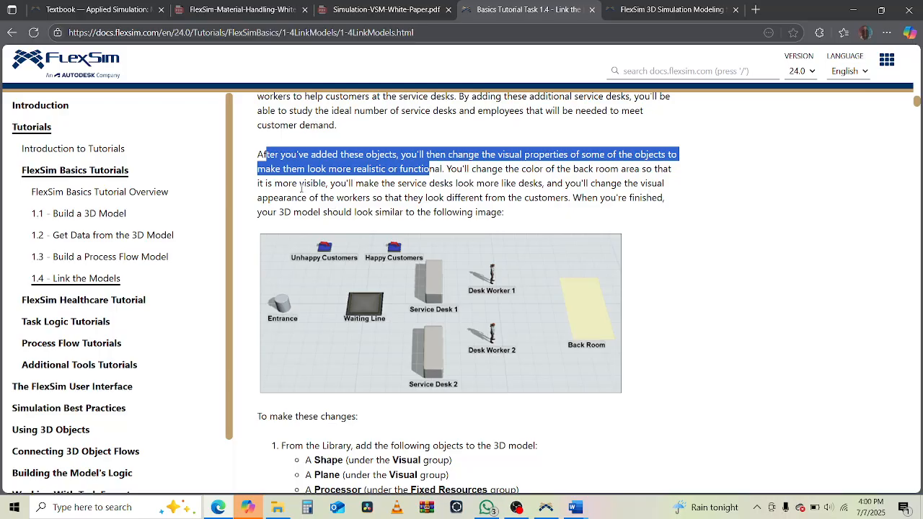
pyautogui.moveTo(334, 184); pyautogui.dragTo(662, 185)
pyautogui.moveTo(290, 199); pyautogui.dragTo(653, 199)
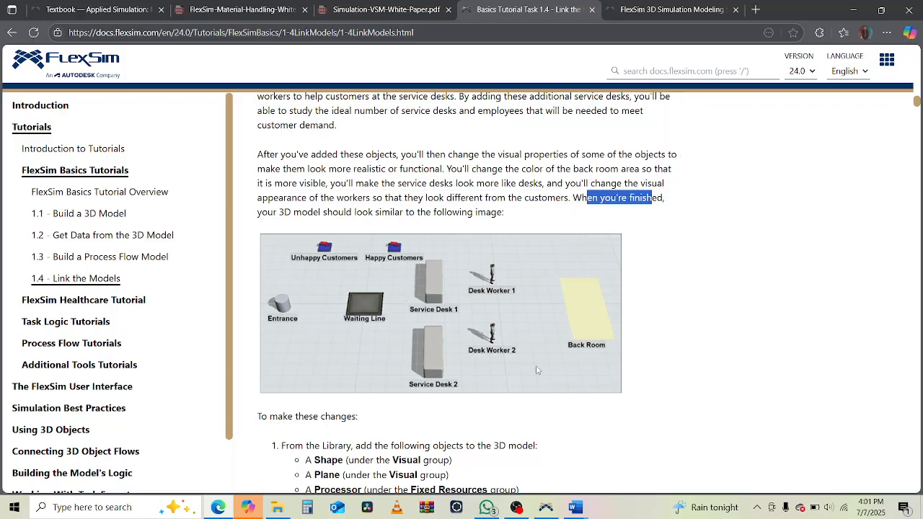
pyautogui.scroll(-2, 592, 367)
pyautogui.scroll(-1, 591, 366)
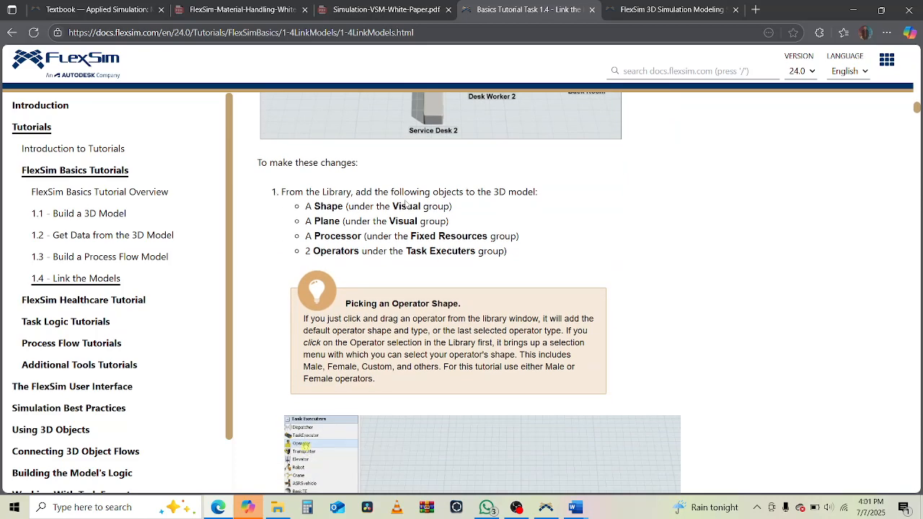
pyautogui.scroll(1, 534, 197)
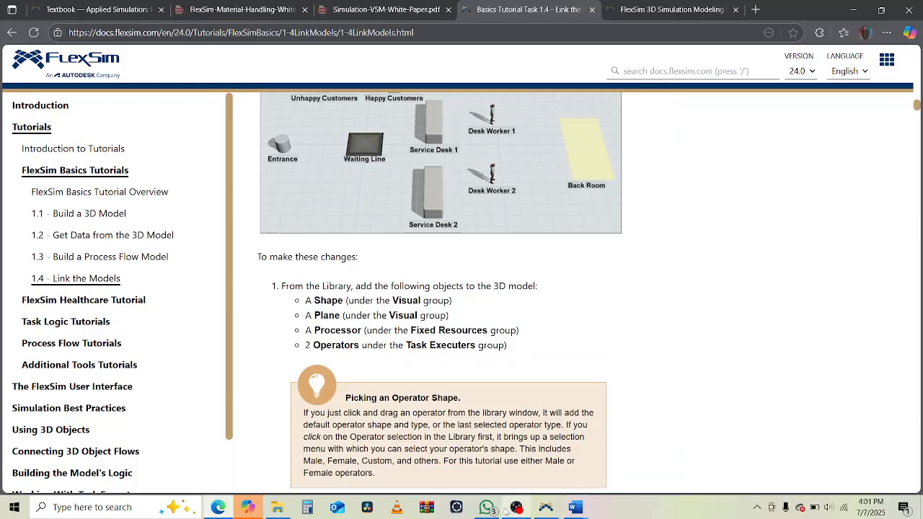
# Step: Switch to FlexSim and reposition the 3D view to show open floor around the existing objects
pyautogui.click(546, 507)
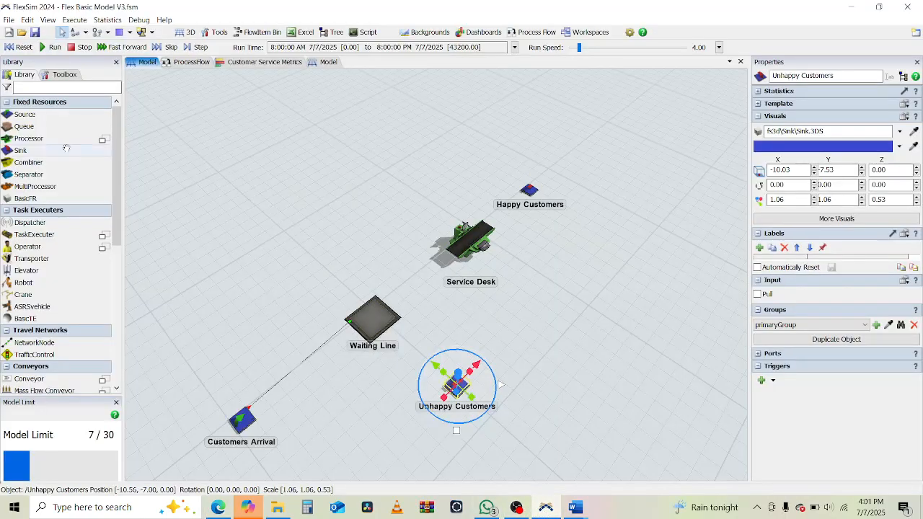
pyautogui.moveTo(368, 442); pyautogui.dragTo(368, 337)
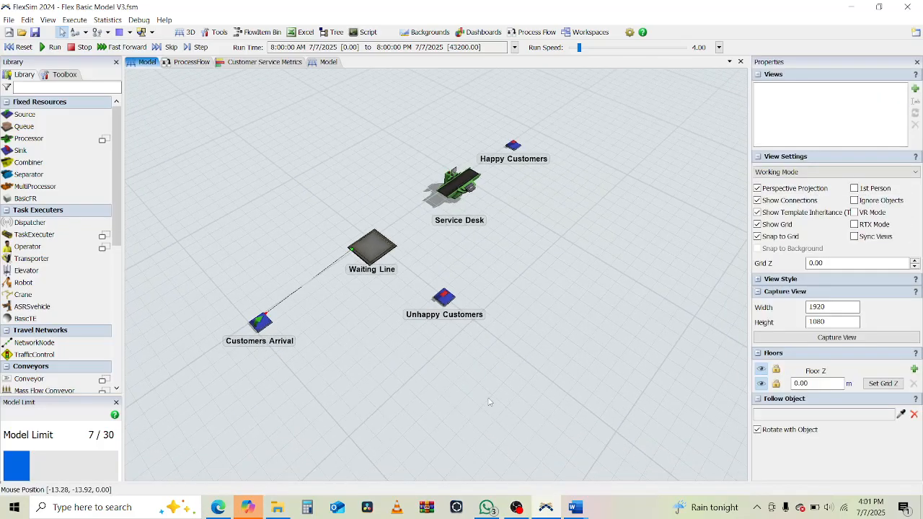
pyautogui.moveTo(488, 399); pyautogui.dragTo(350, 451, button='right')
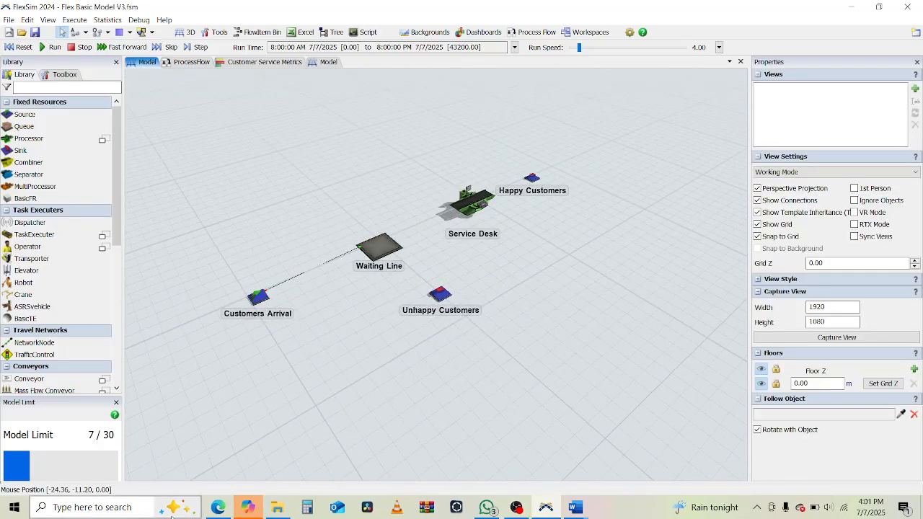
# Step: Review the remaining Step 2 instructions in the browser, covering operator shapes, new object names and service desk visuals, and return to the object list
pyautogui.click(214, 511)
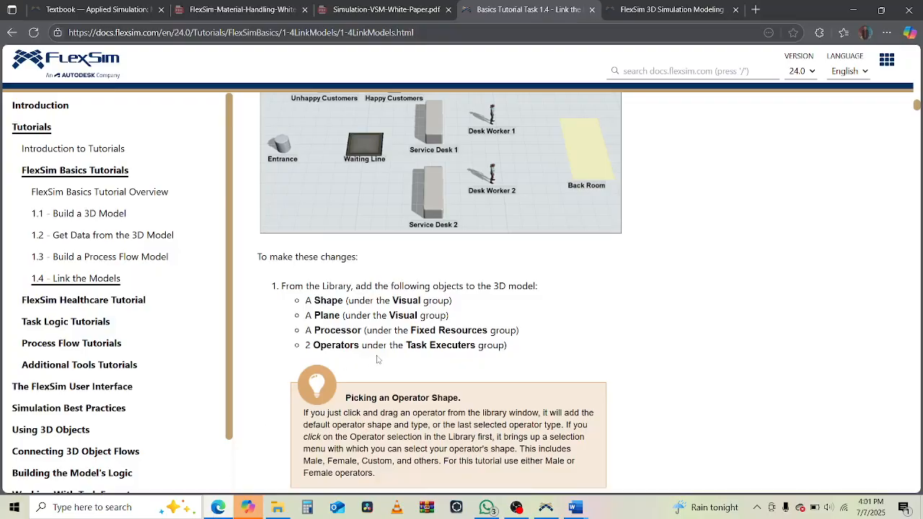
pyautogui.scroll(-4, 377, 358)
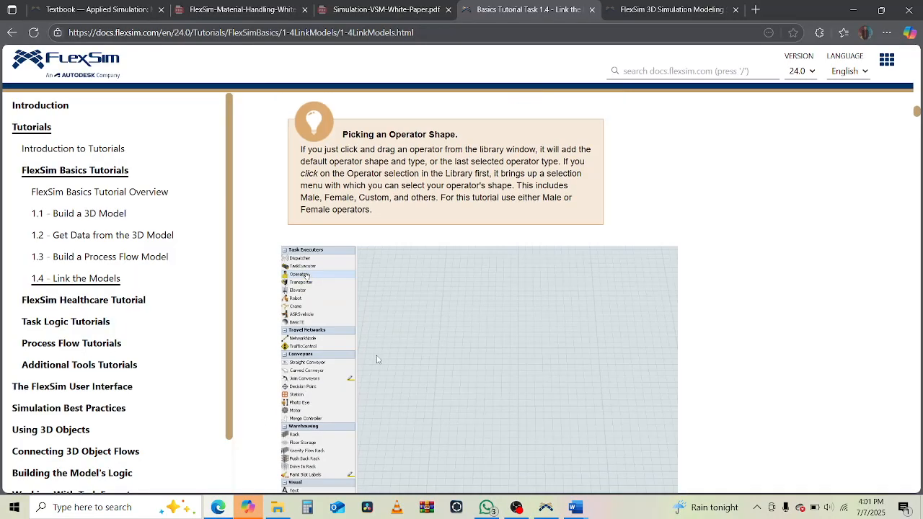
pyautogui.scroll(-1, 376, 358)
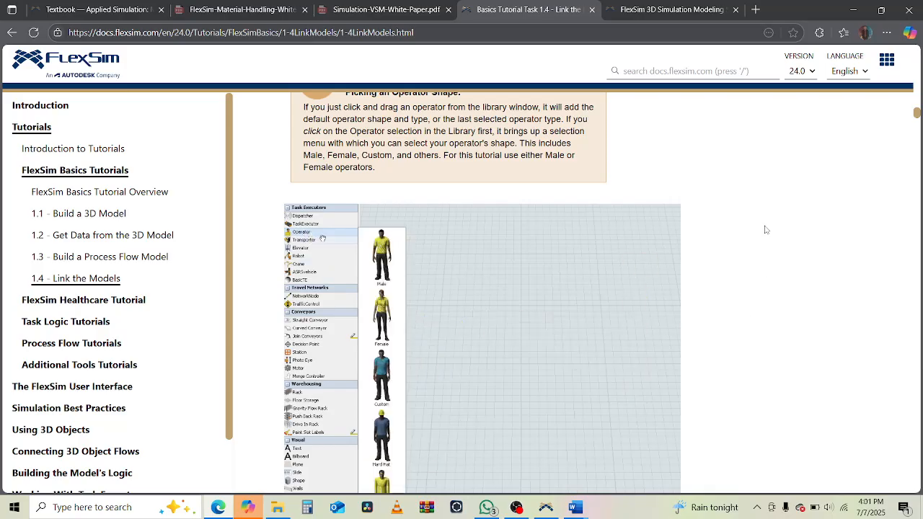
pyautogui.scroll(-3, 766, 230)
pyautogui.scroll(-2, 766, 229)
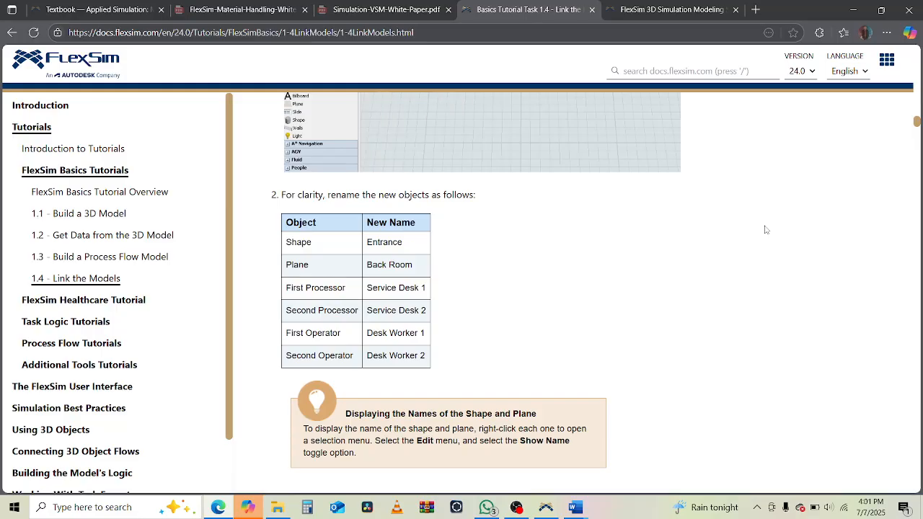
pyautogui.scroll(-9, 766, 230)
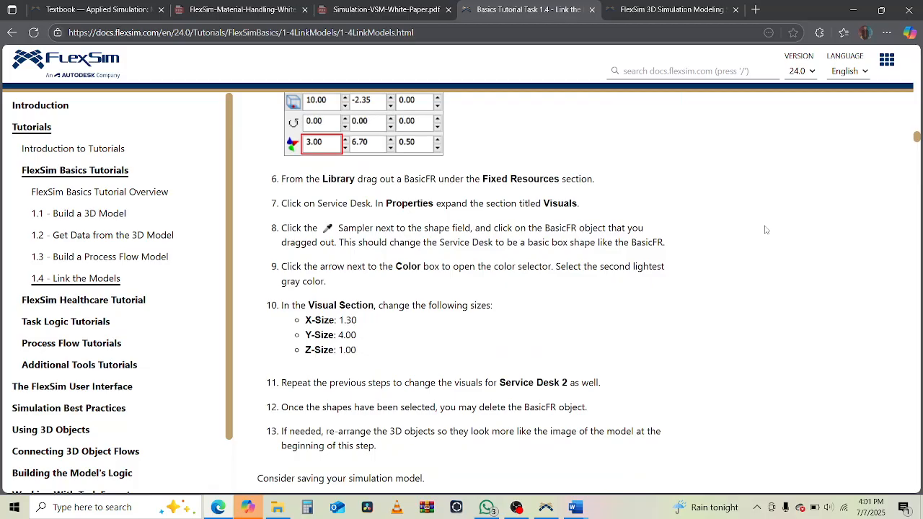
pyautogui.scroll(15, 766, 230)
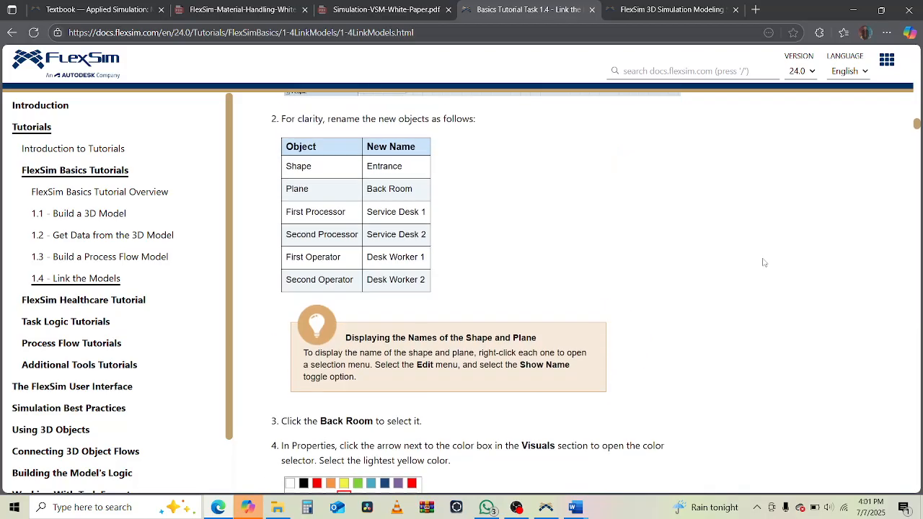
pyautogui.scroll(5, 765, 263)
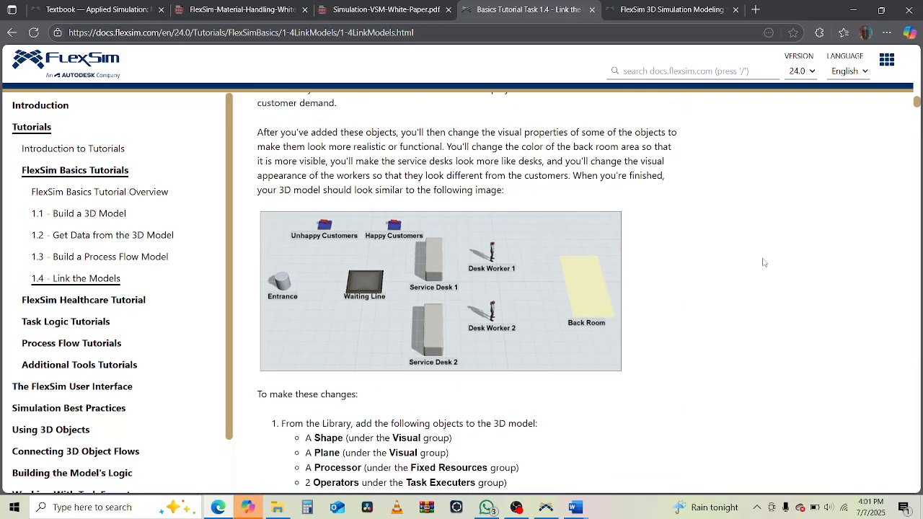
pyautogui.scroll(-2, 765, 262)
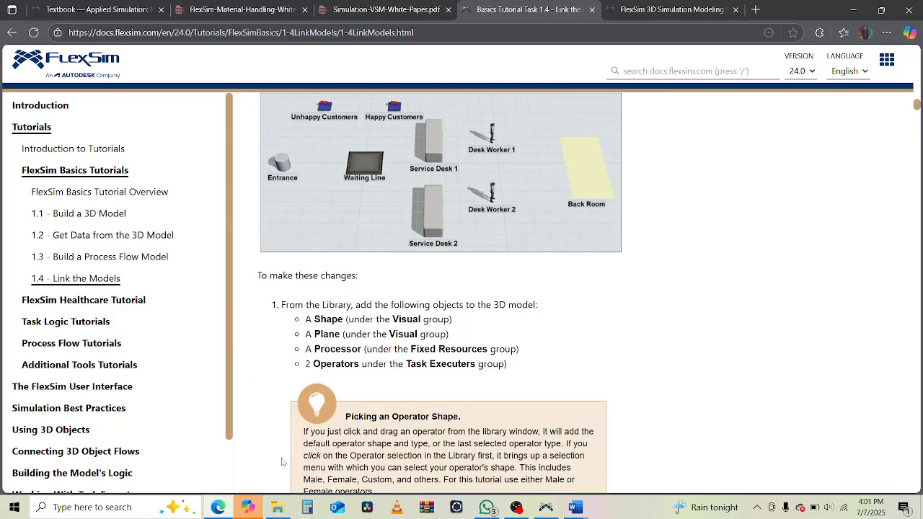
# Step: Switch to FlexSim and add a Shape from the Visual group on the open floor in front of Customers Arrival
pyautogui.click(220, 508)
pyautogui.scroll(-5, 78, 305)
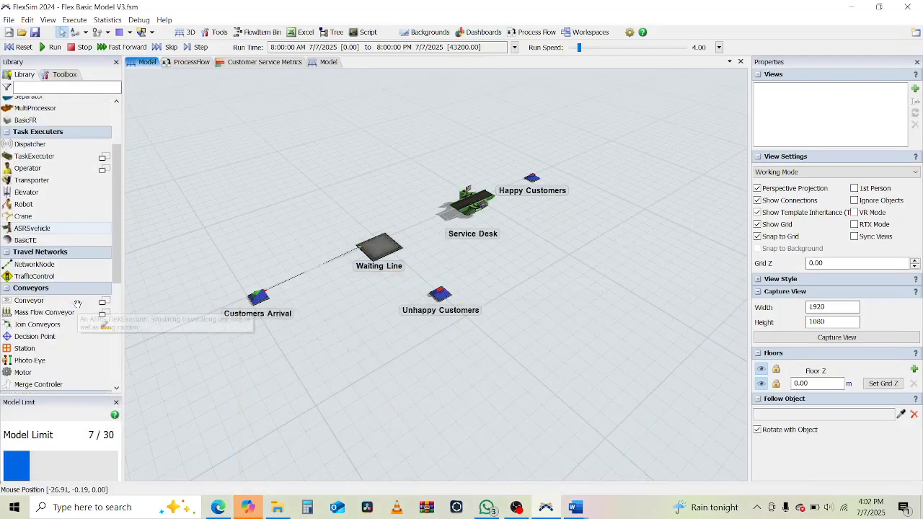
pyautogui.scroll(-6, 77, 304)
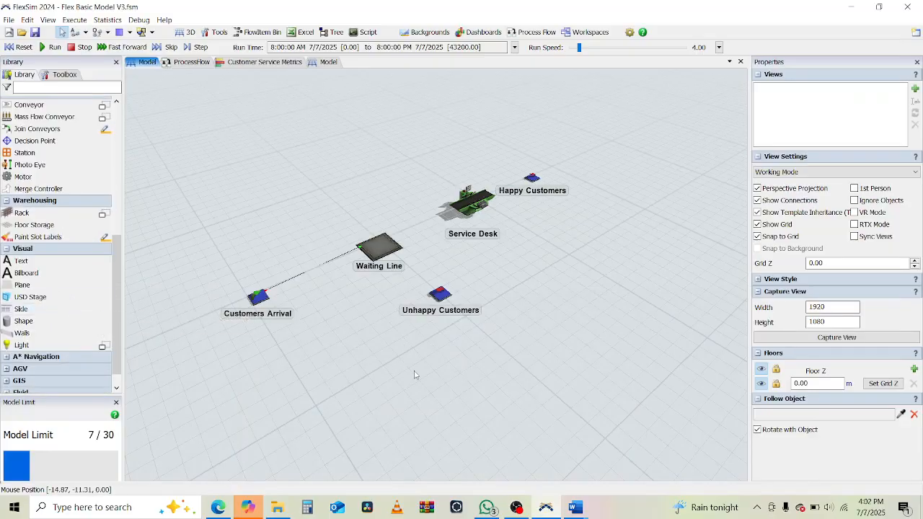
pyautogui.moveTo(587, 358); pyautogui.dragTo(274, 321, button='right')
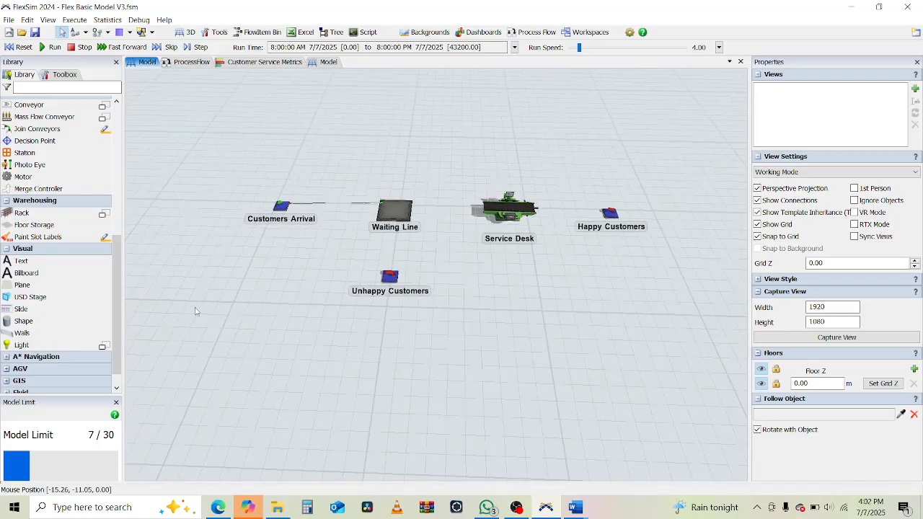
pyautogui.moveTo(21, 322); pyautogui.dragTo(229, 388)
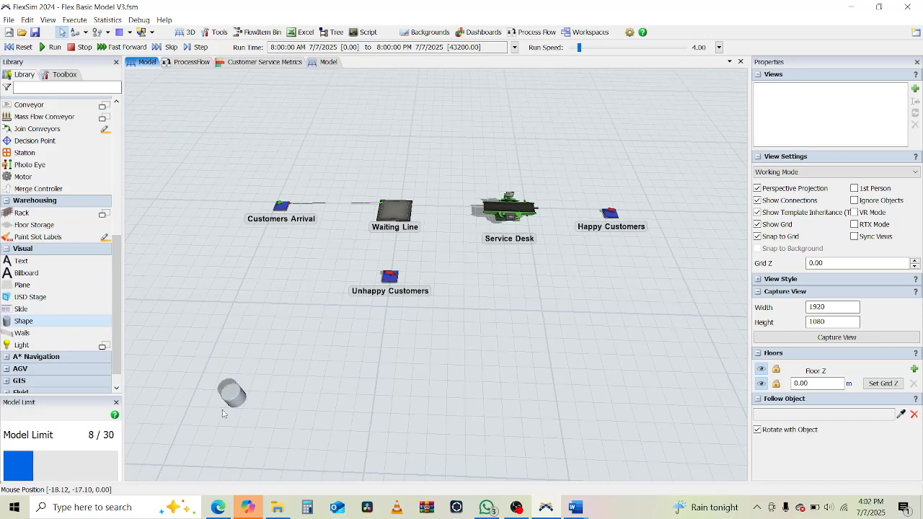
# Step: Check the tutorial's object list, add a Plane from the Visual group in FlexSim, and move it onto the floor beyond the existing objects
pyautogui.click(212, 511)
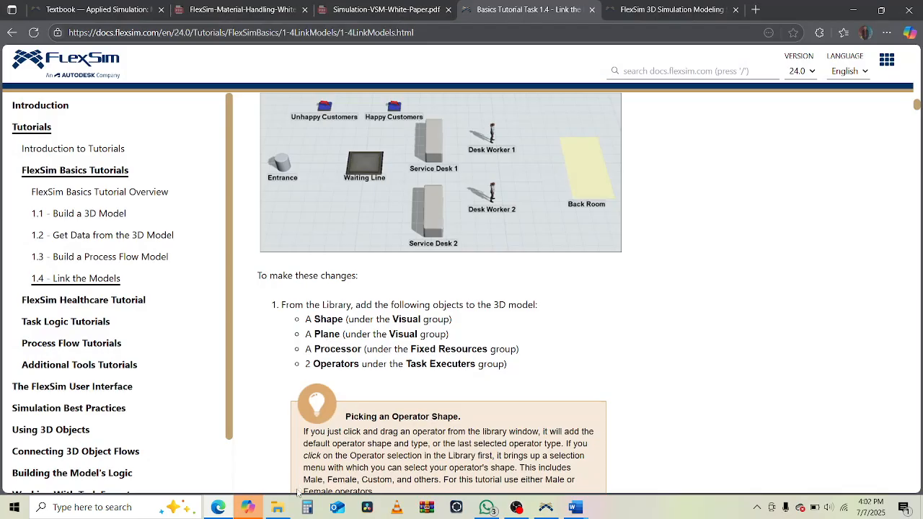
pyautogui.click(221, 508)
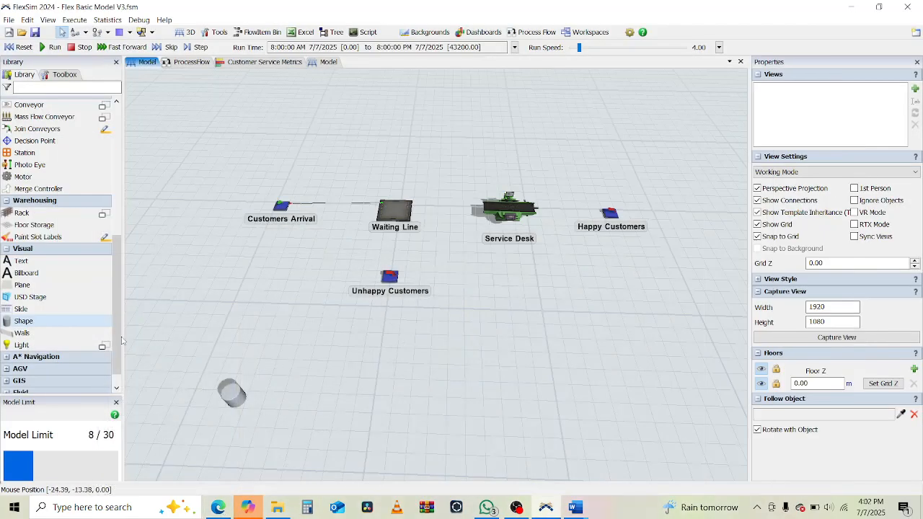
pyautogui.click(22, 285)
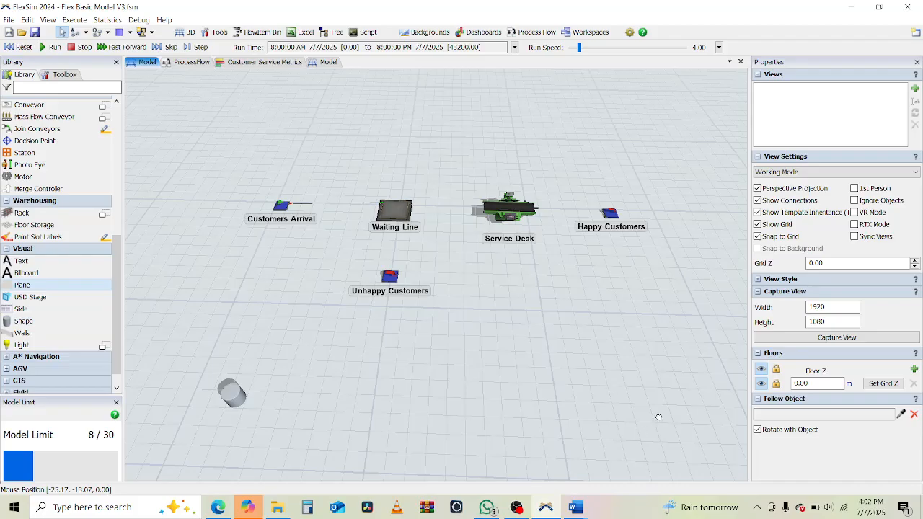
pyautogui.click(685, 408)
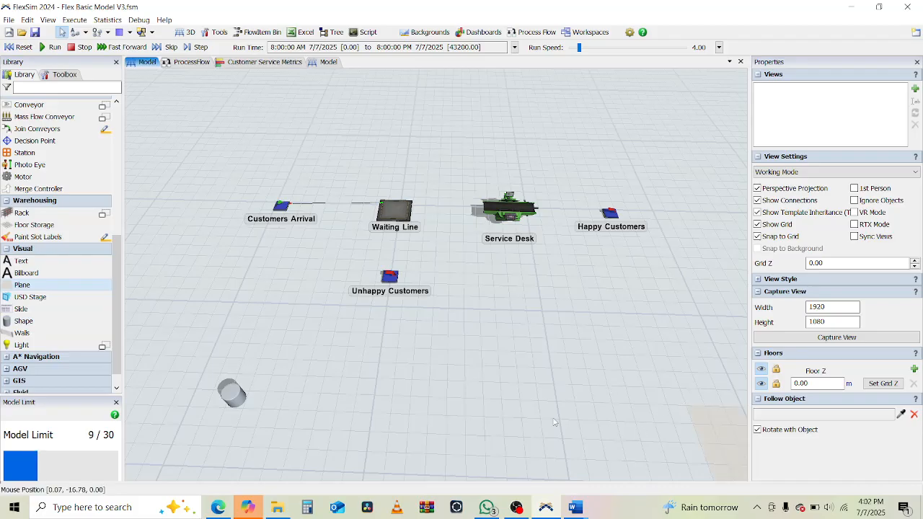
pyautogui.scroll(-3, 546, 434)
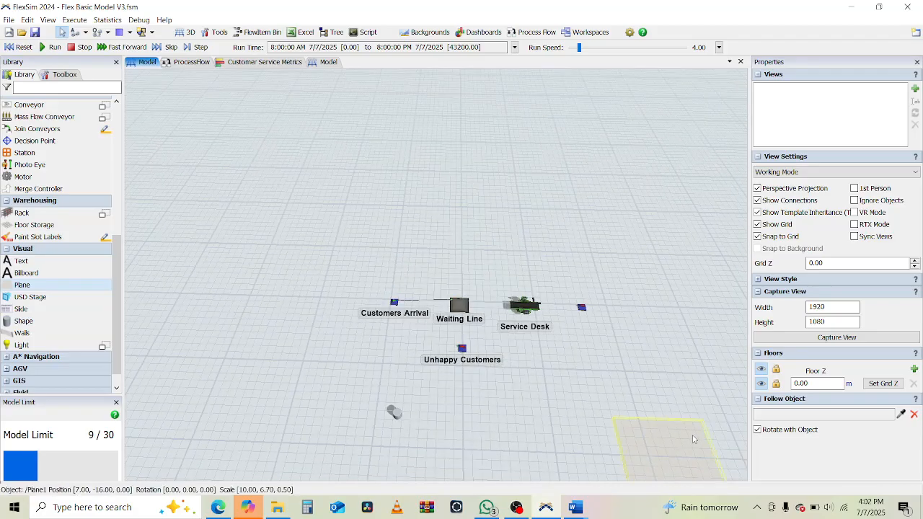
pyautogui.moveTo(689, 434); pyautogui.dragTo(688, 402)
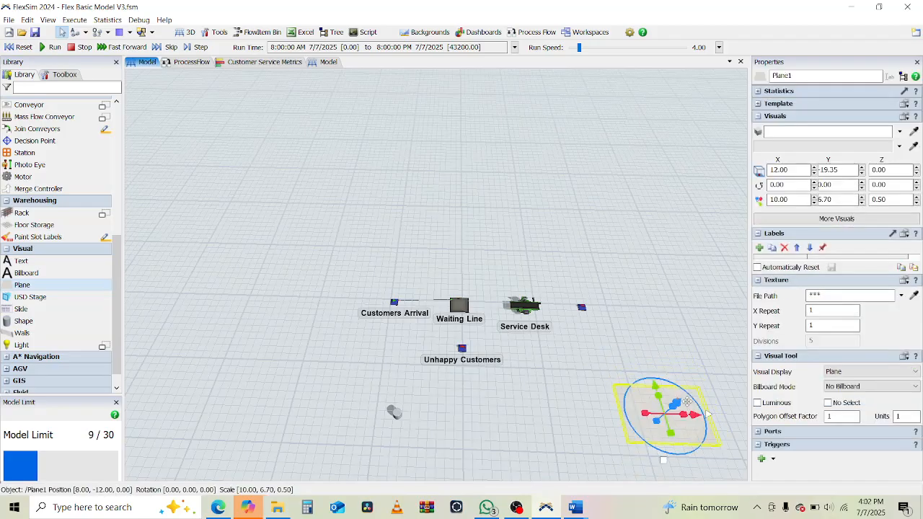
pyautogui.click(422, 440)
# Step: Confirm the next object in the browser tutorial and add a Processor in FlexSim between the cylinder shape and the plane
pyautogui.click(219, 507)
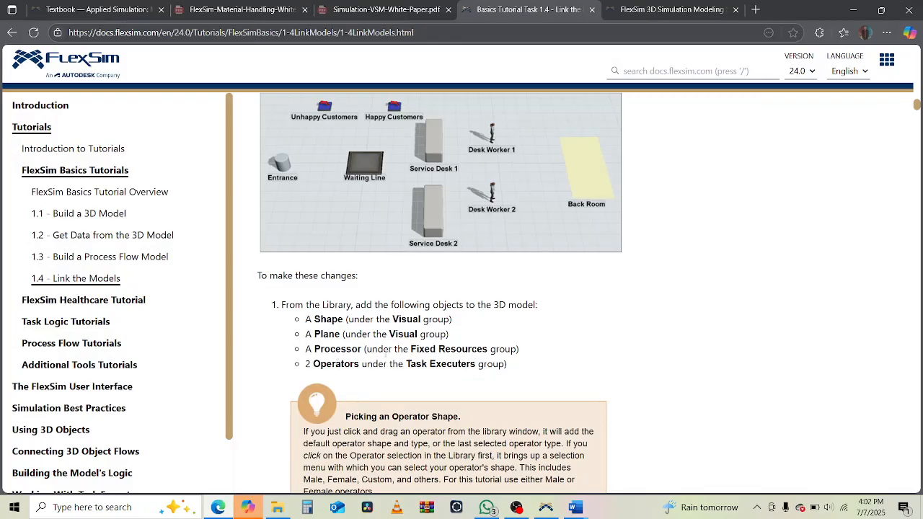
pyautogui.click(220, 508)
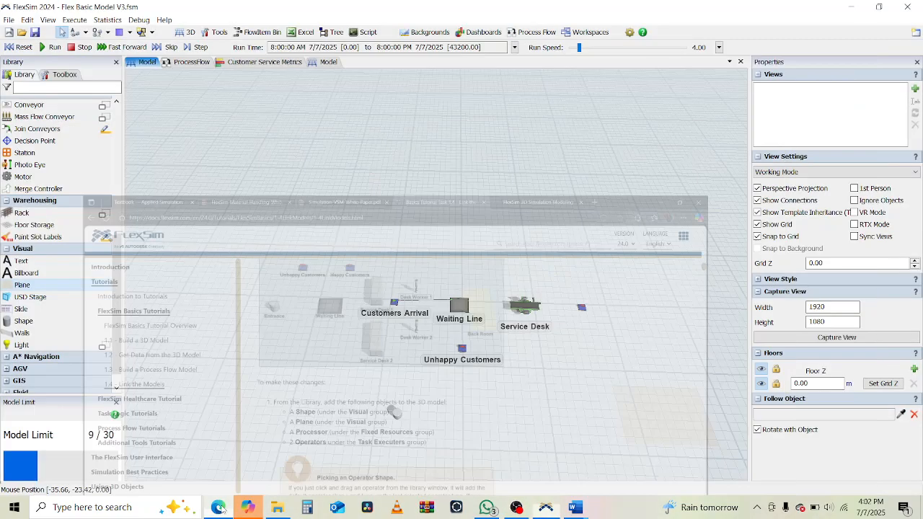
pyautogui.scroll(10, 47, 213)
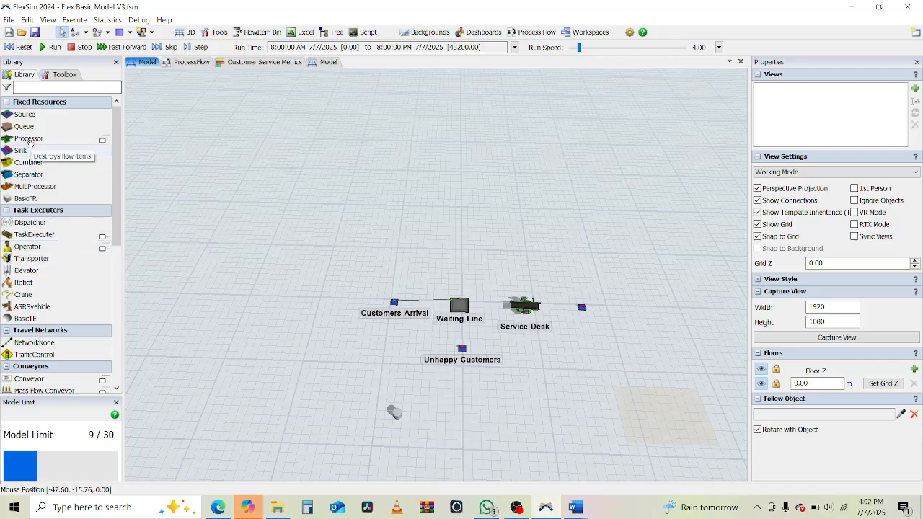
pyautogui.click(29, 138)
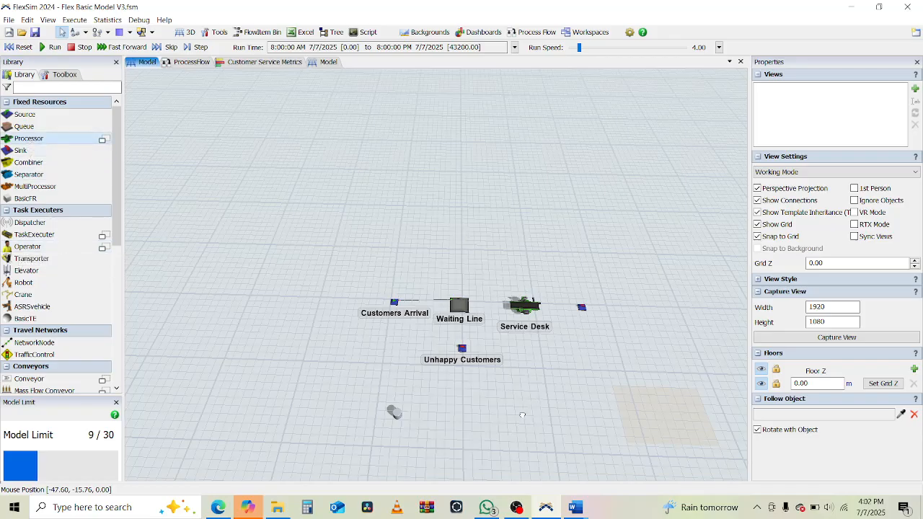
pyautogui.click(487, 413)
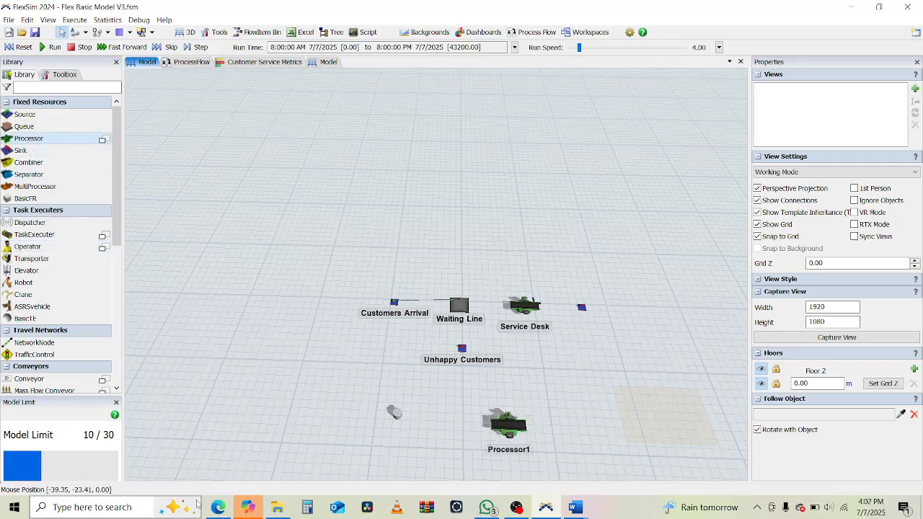
# Step: Check the tutorial's object list and place two Operators side by side in front of the new processor in FlexSim
pyautogui.click(213, 508)
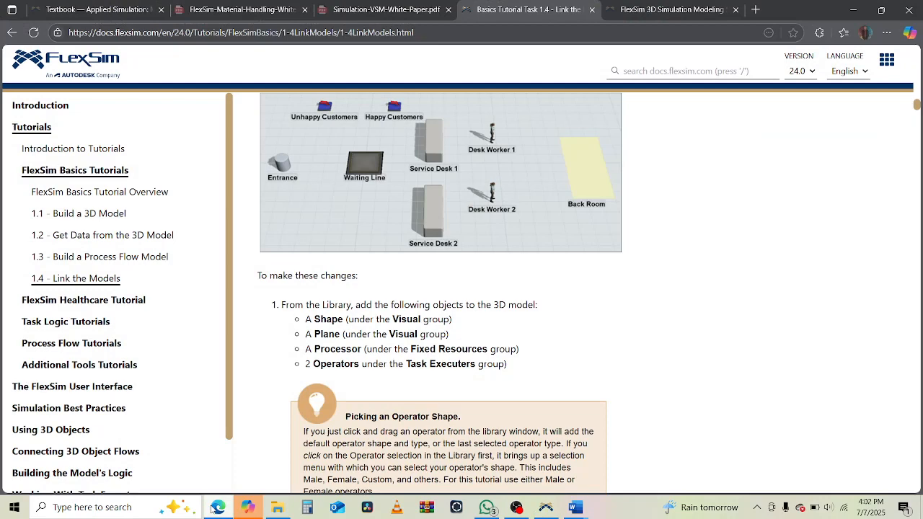
pyautogui.click(214, 508)
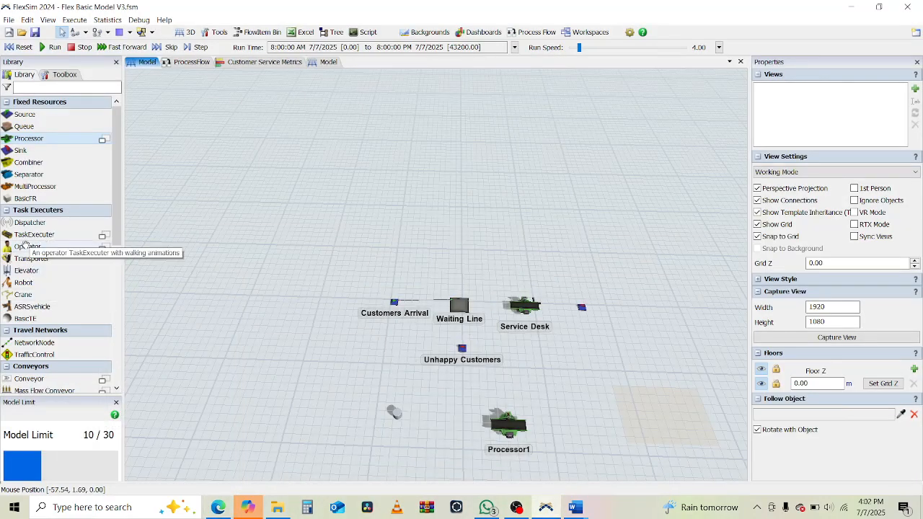
pyautogui.click(27, 246)
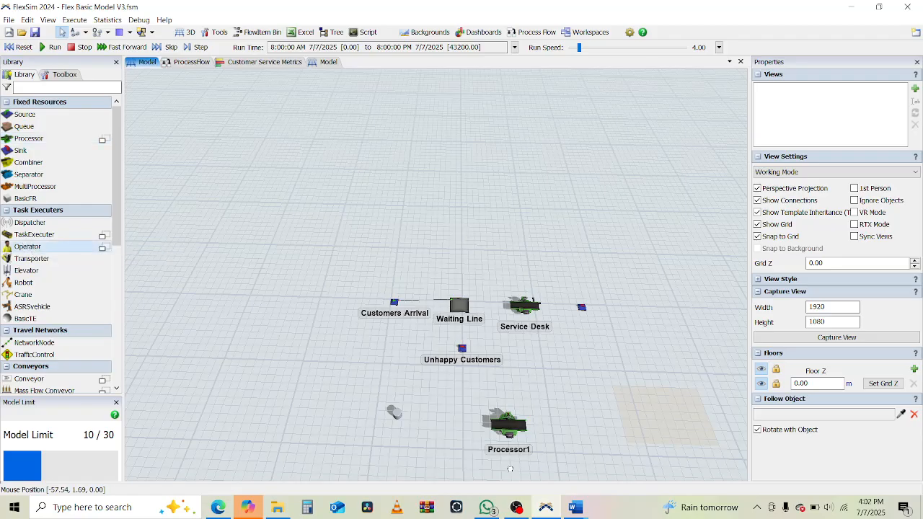
pyautogui.click(475, 471)
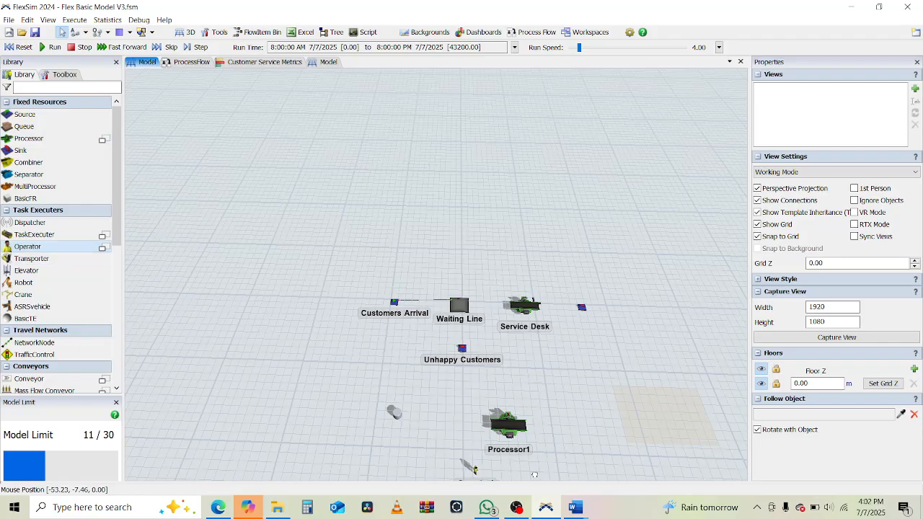
pyautogui.click(513, 472)
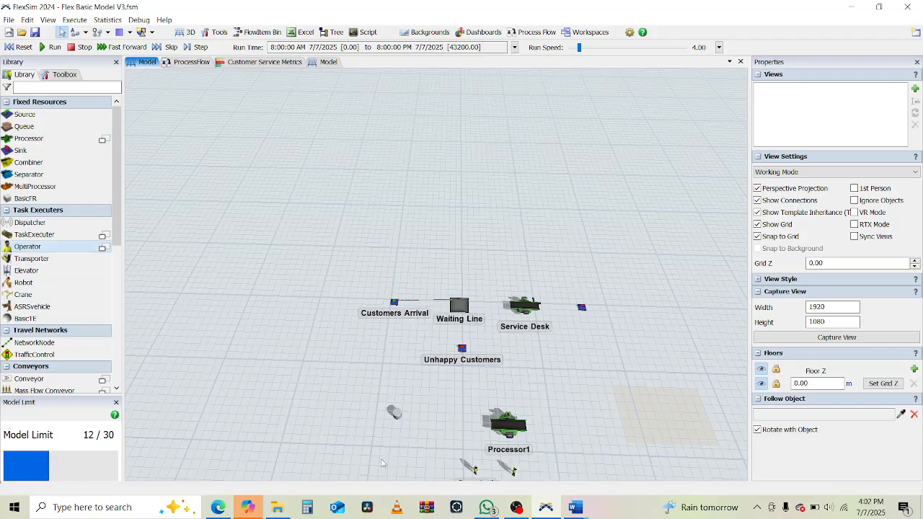
pyautogui.scroll(-2, 366, 383)
pyautogui.moveTo(366, 379); pyautogui.dragTo(327, 360)
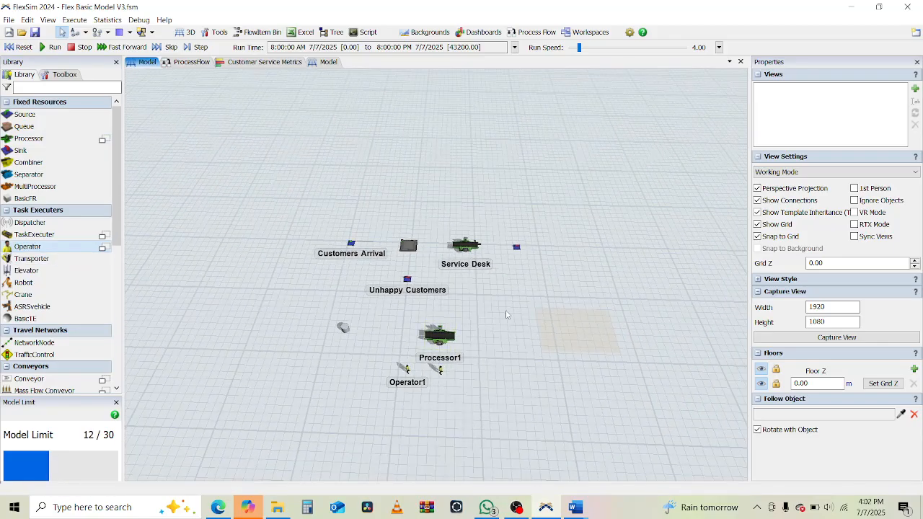
# Step: Read the tutorial's operator shape tip, try adding another operator from FlexSim's operator shape selection, and undo the placement
pyautogui.click(218, 507)
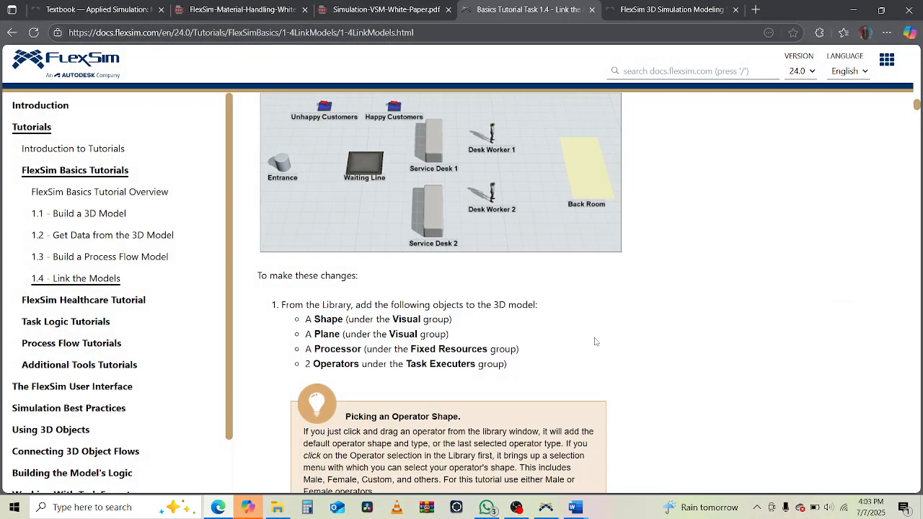
pyautogui.scroll(-3, 598, 345)
pyautogui.scroll(-1, 606, 348)
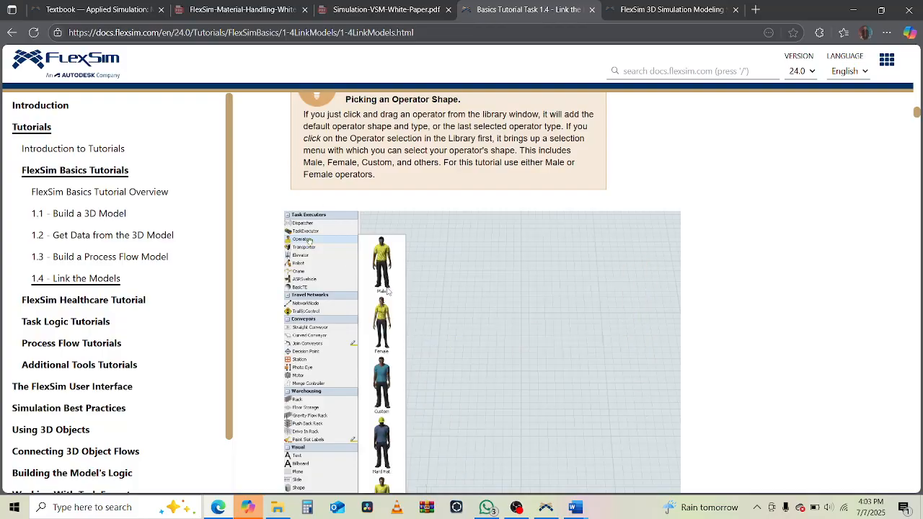
pyautogui.hotkey('alt', 'Tab')
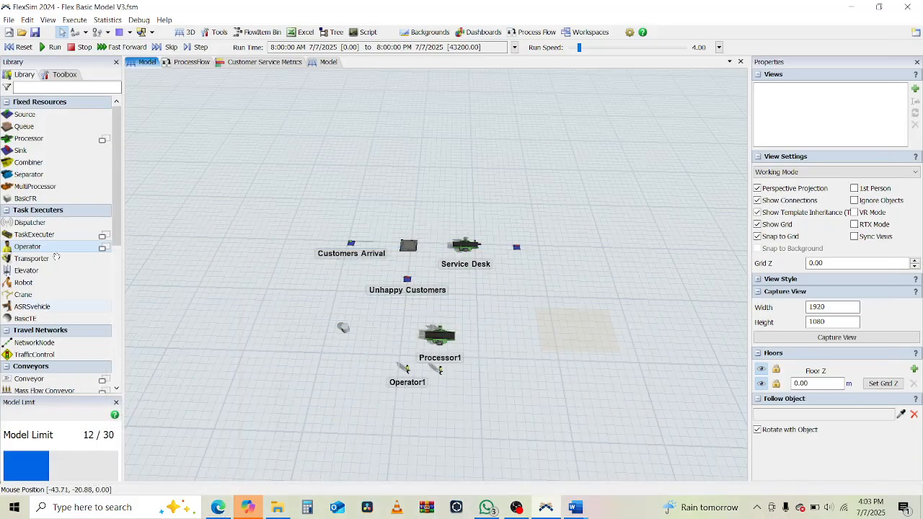
pyautogui.click(102, 248)
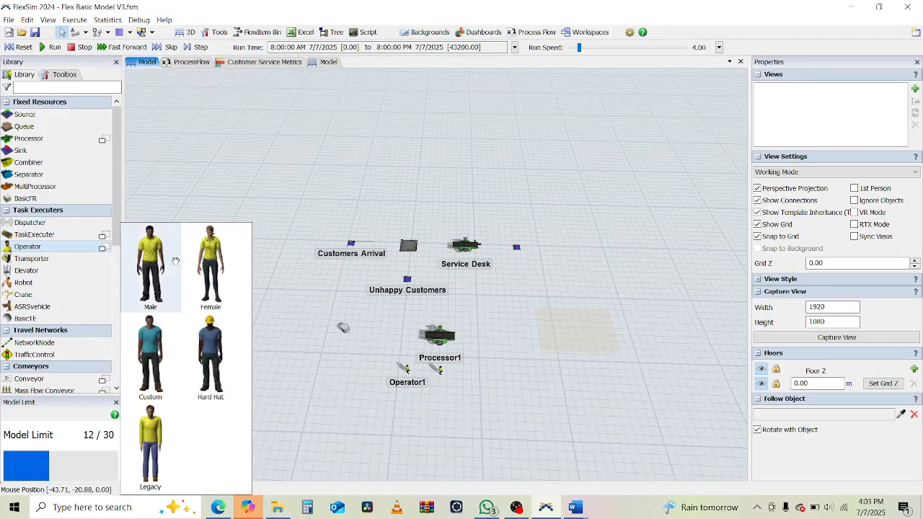
pyautogui.moveTo(213, 332); pyautogui.dragTo(552, 353)
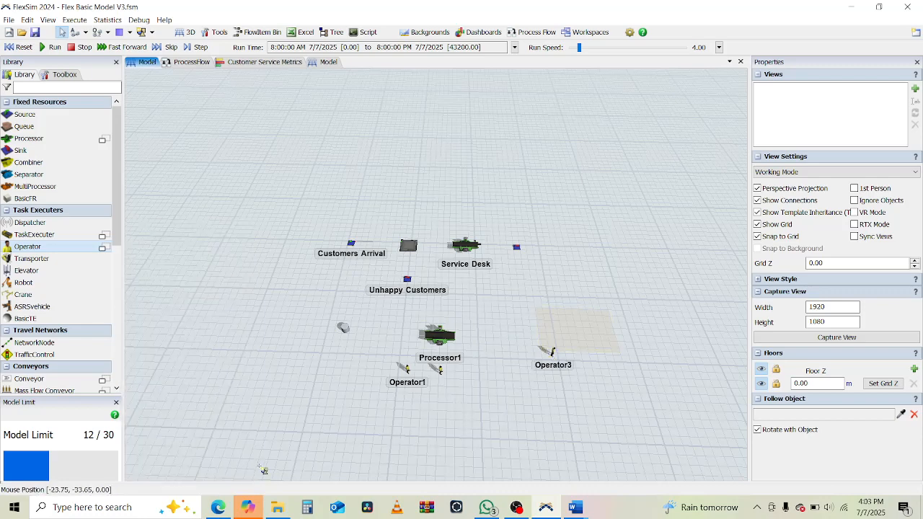
pyautogui.hotkey('ctrl', 'z')
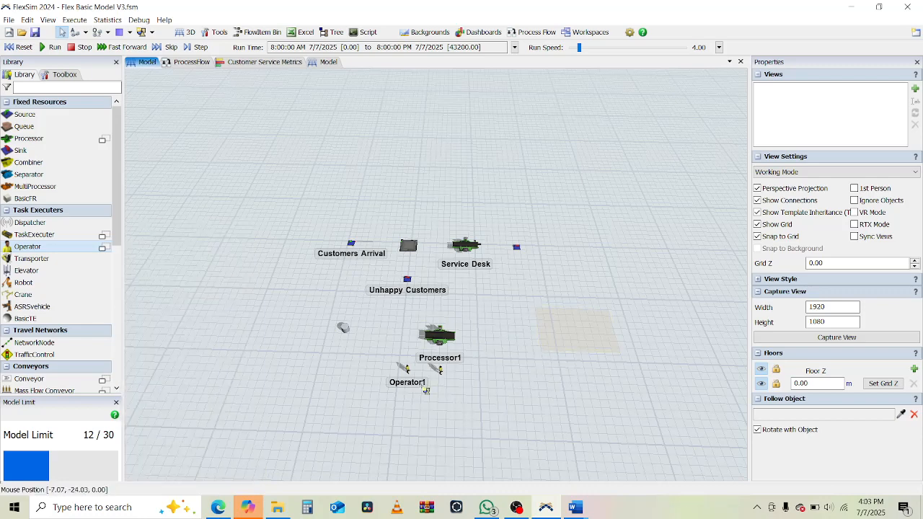
# Step: Look up the new object names in the browser tutorial and rename the cylinder shape in FlexSim as Entrance
pyautogui.click(219, 508)
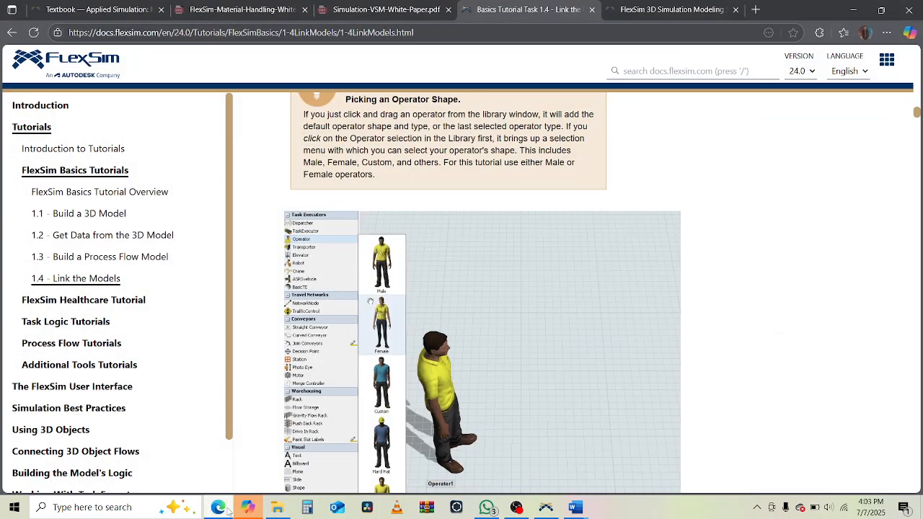
pyautogui.scroll(-4, 646, 245)
pyautogui.scroll(-1, 647, 247)
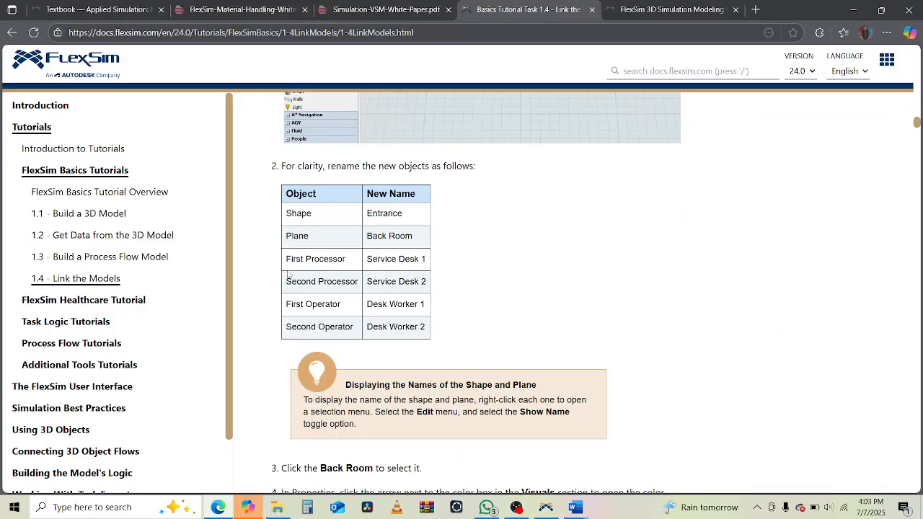
pyautogui.click(220, 507)
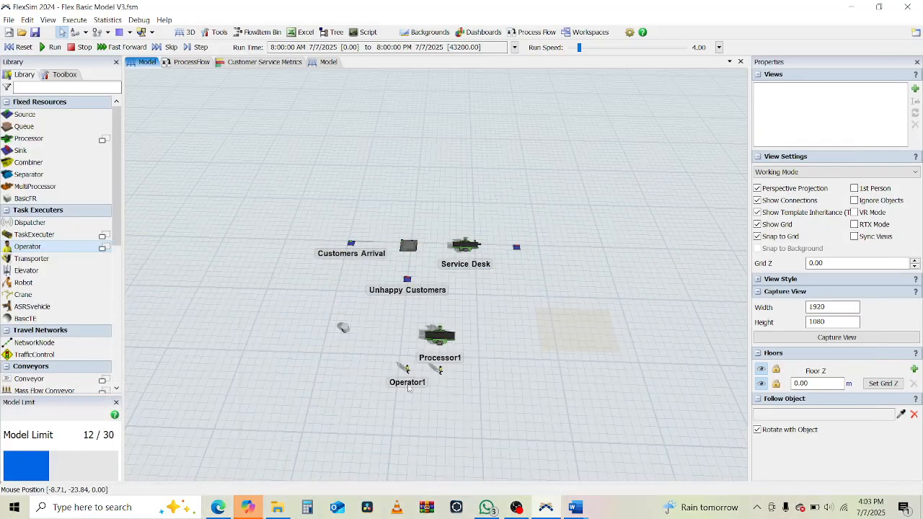
pyautogui.click(345, 329)
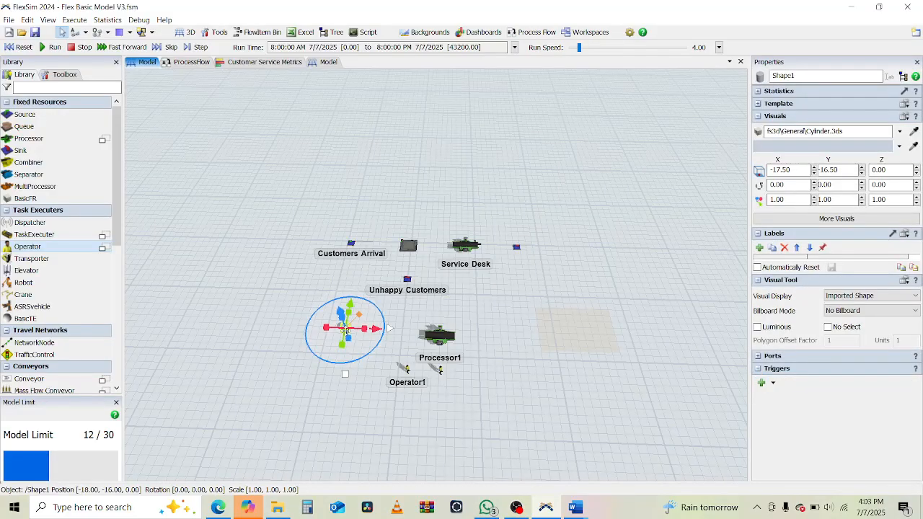
pyautogui.doubleClick(793, 75)
pyautogui.write('Entrance')
pyautogui.press('Return')
pyautogui.click(241, 371)
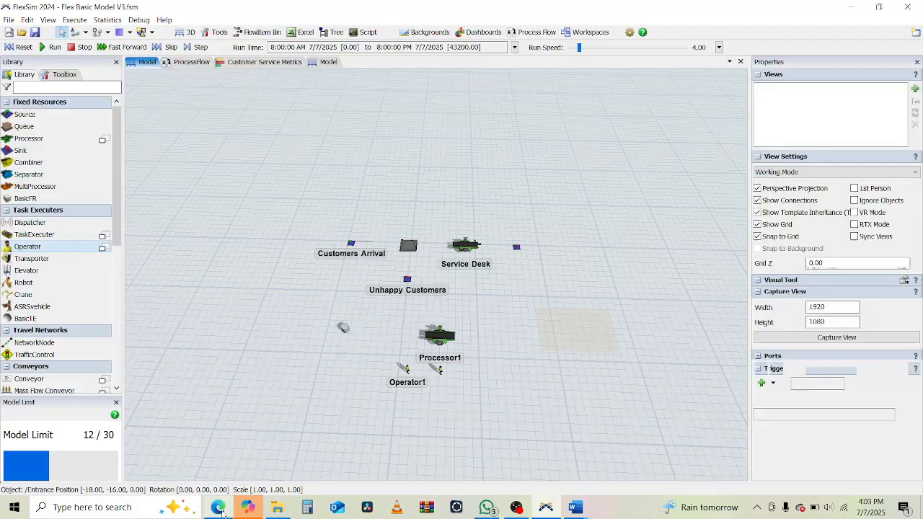
# Step: Check the new name for the plane in the browser tutorial and rename the plane in FlexSim as Back Room
pyautogui.click(218, 507)
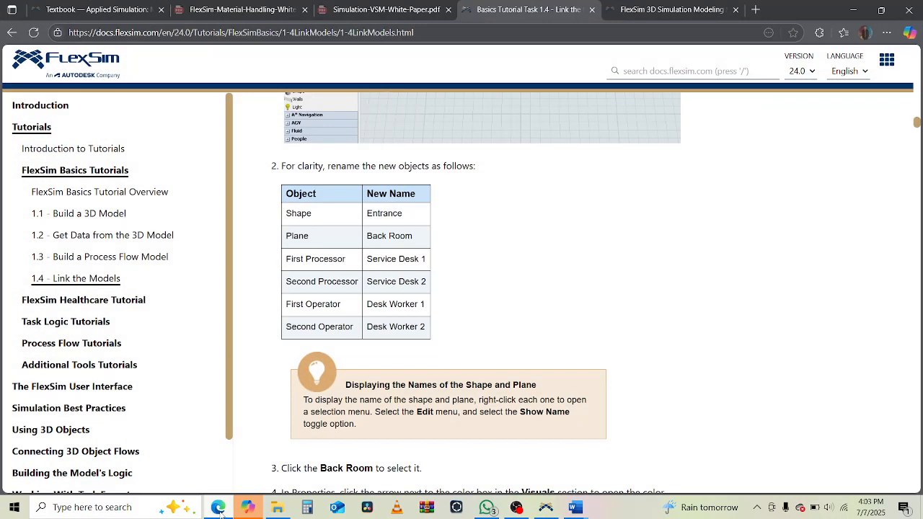
pyautogui.click(218, 507)
pyautogui.click(577, 328)
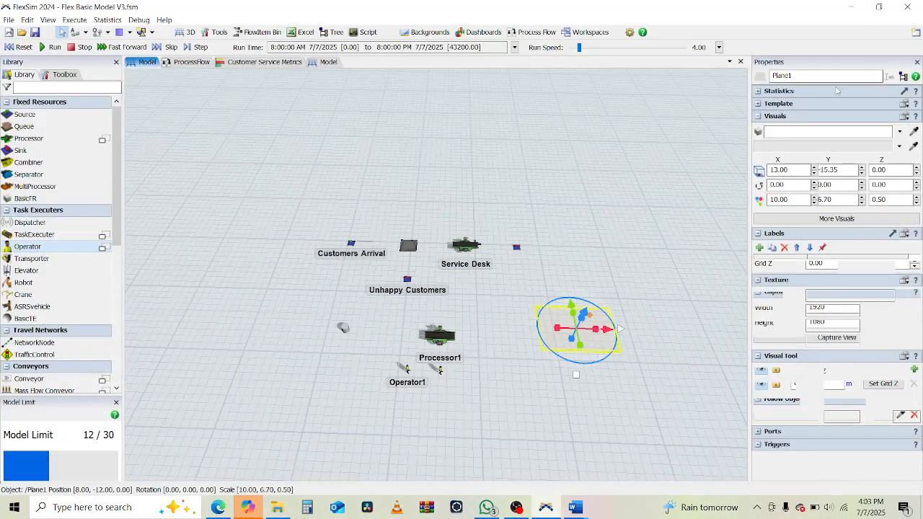
pyautogui.doubleClick(826, 76)
pyautogui.write('Bac')
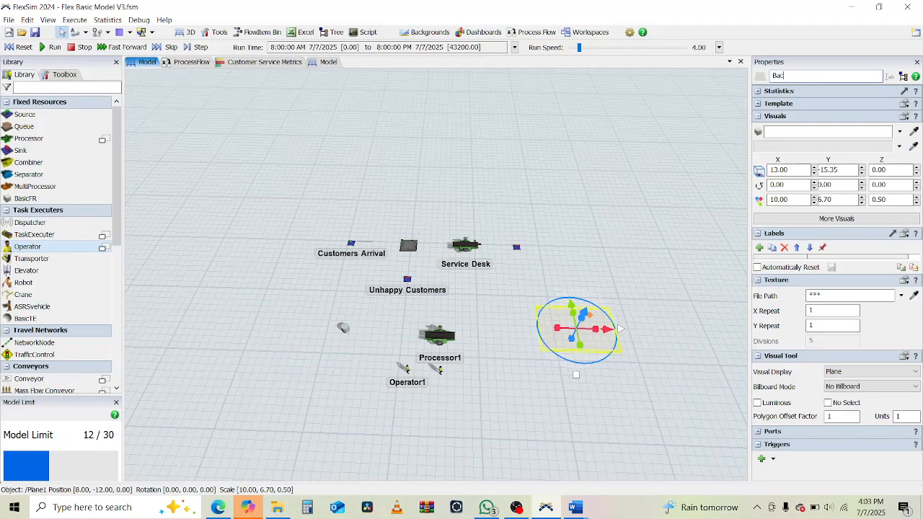
pyautogui.write('k Room')
pyautogui.press('Return')
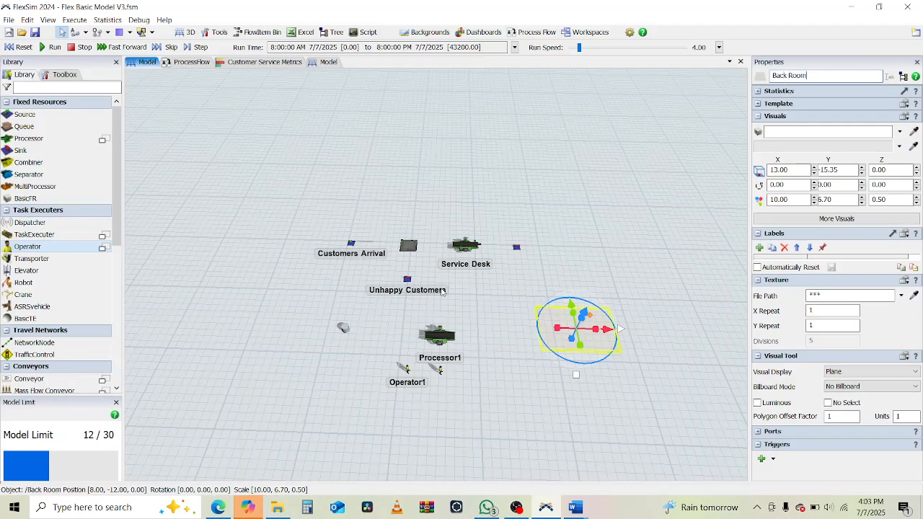
# Step: Check the processor names in the browser tutorial, then rename the existing Service Desk as Service Desk 1 and the new processor as Service Desk 2 in FlexSim
pyautogui.click(218, 507)
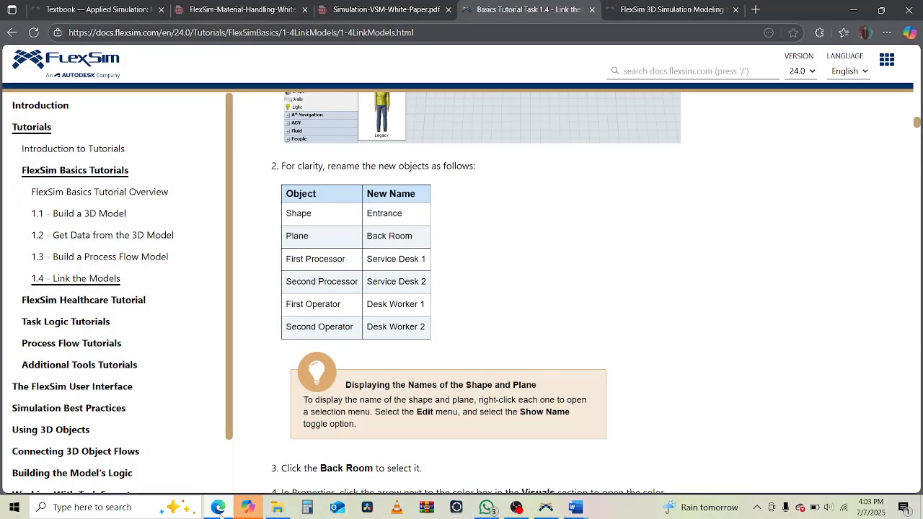
pyautogui.click(218, 507)
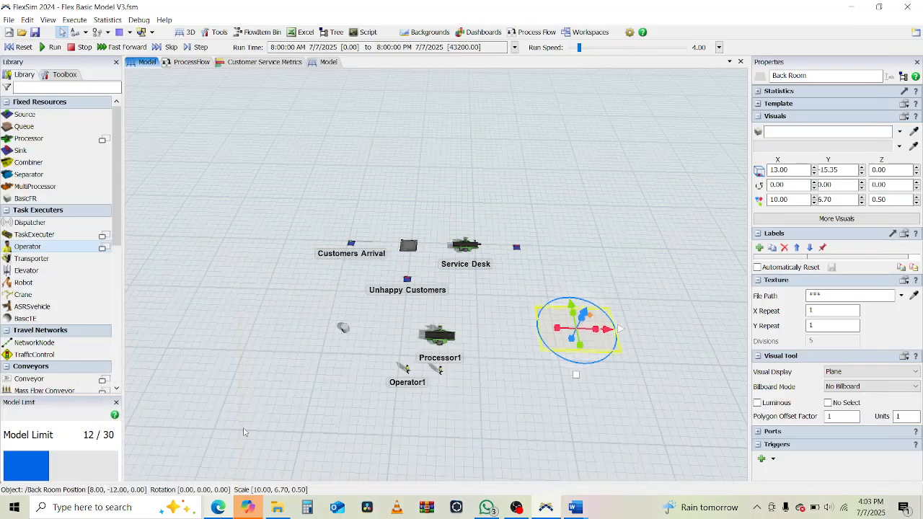
pyautogui.click(465, 245)
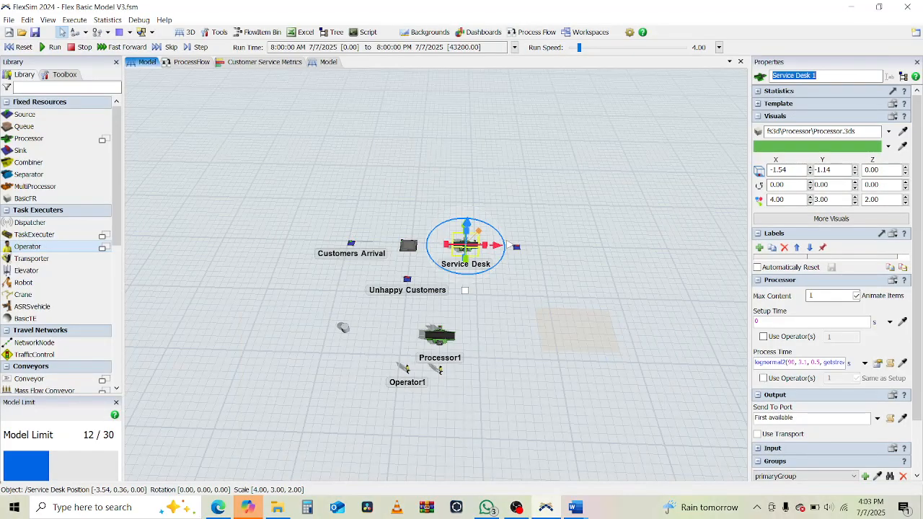
pyautogui.click(438, 334)
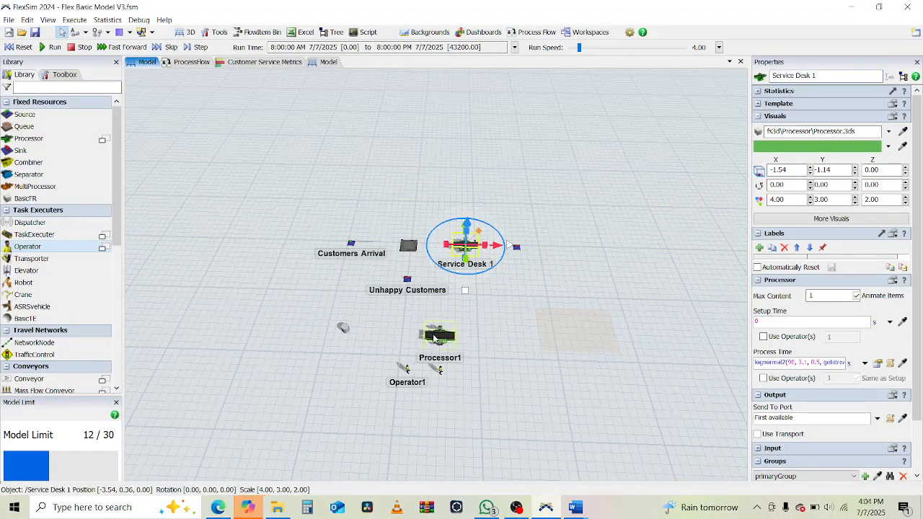
pyautogui.doubleClick(795, 75)
pyautogui.write('Service Desk 1')
pyautogui.write('2')
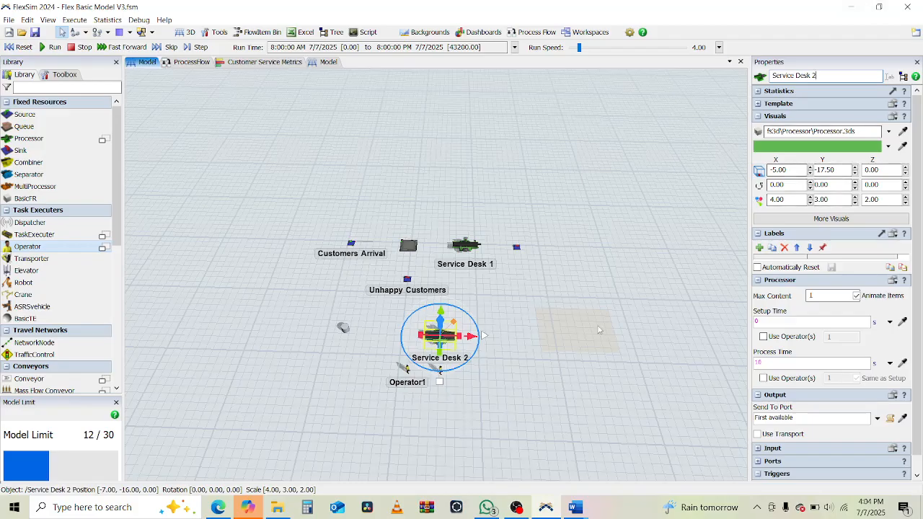
# Step: Look up the operator names in the browser tutorial and rename the first operator in FlexSim as Desk Worker 1
pyautogui.click(218, 508)
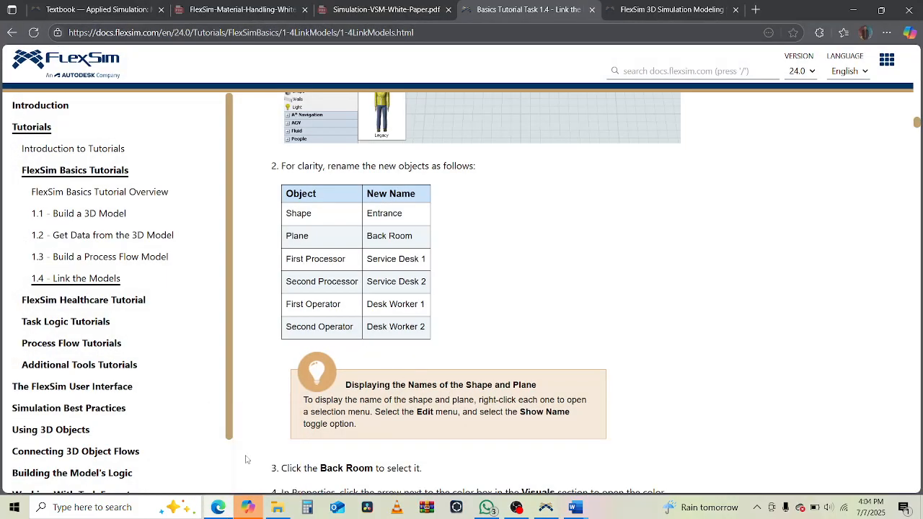
pyautogui.click(217, 508)
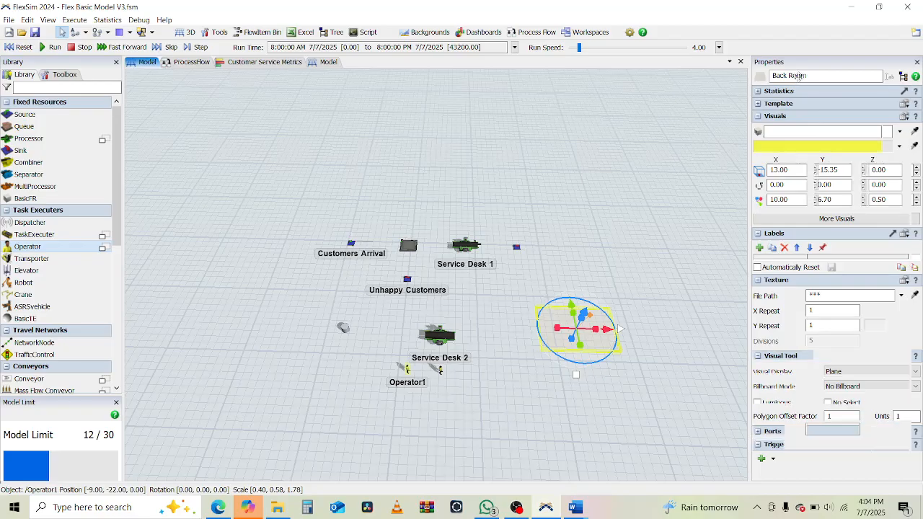
pyautogui.click(812, 76)
pyautogui.hotkey('ctrl', 'a')
pyautogui.write('D')
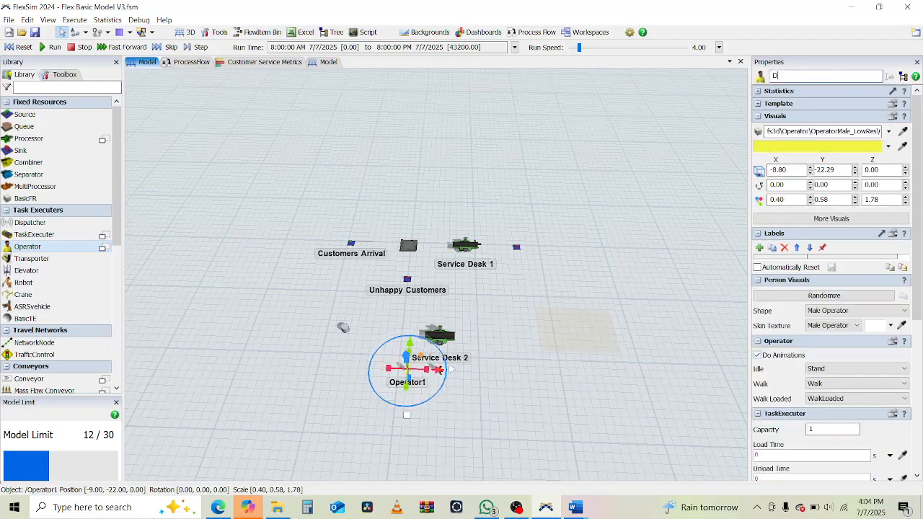
pyautogui.write('esk Worker 1')
pyautogui.press('Return')
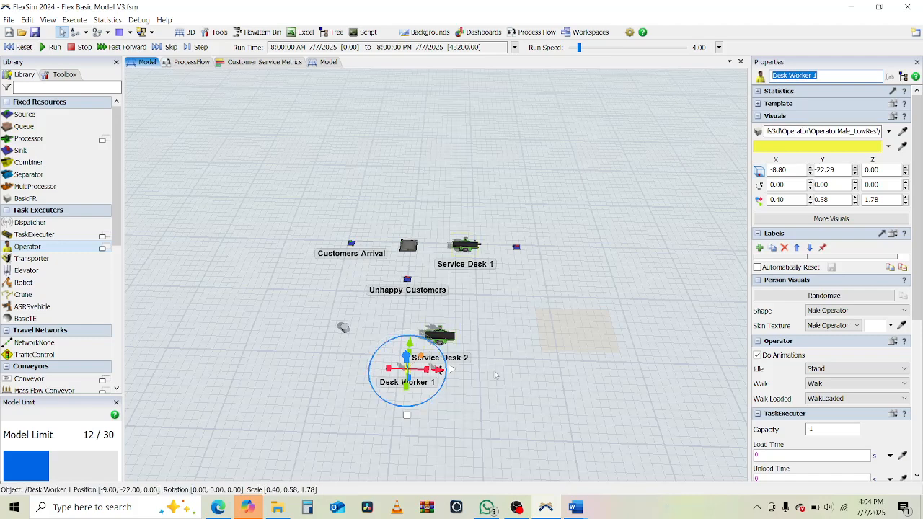
pyautogui.click(449, 430)
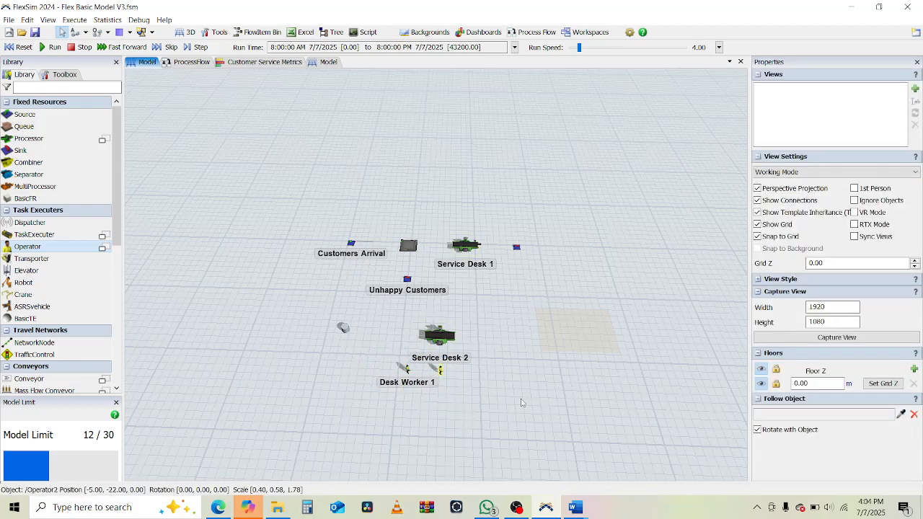
# Step: Move the second operator away from the first to about X -0.48, Y -24.29 and rename it as Desk Worker 2
pyautogui.moveTo(440, 370); pyautogui.dragTo(476, 387)
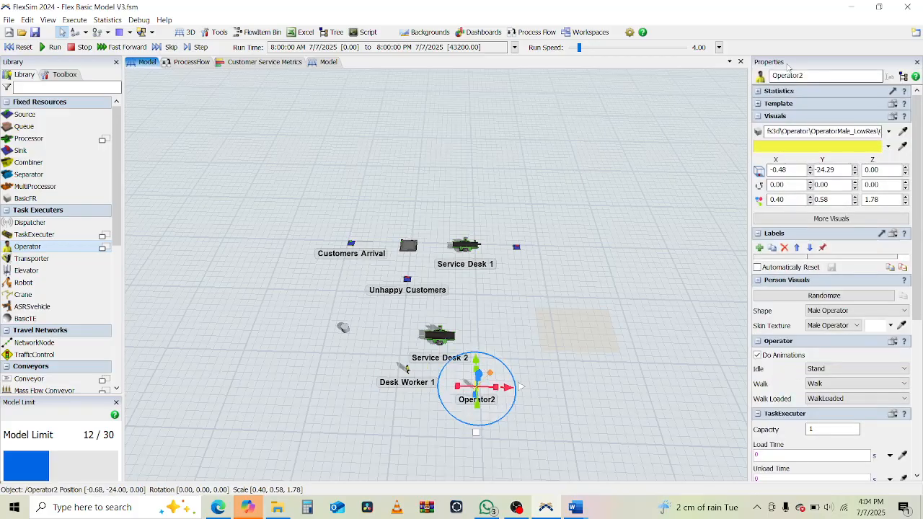
pyautogui.doubleClick(789, 76)
pyautogui.write('Desk Worker 1')
pyautogui.press('Return')
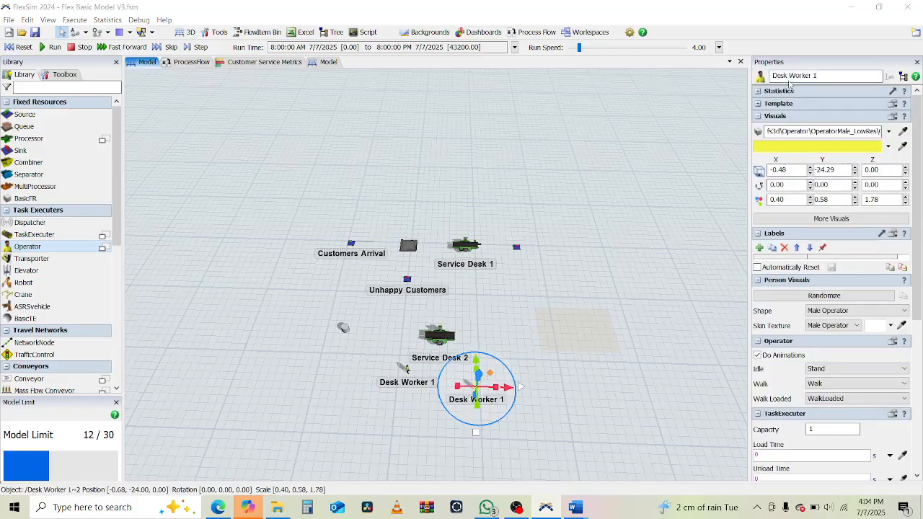
pyautogui.press('Return')
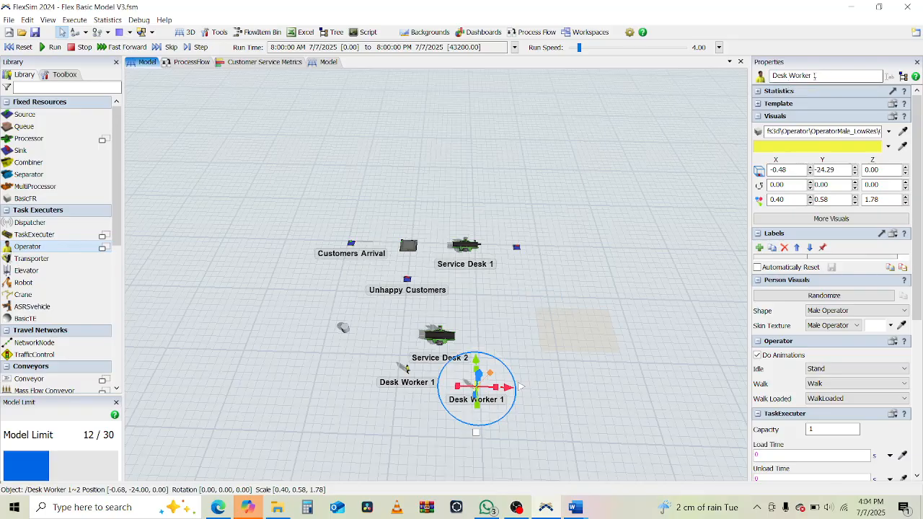
pyautogui.press('Return')
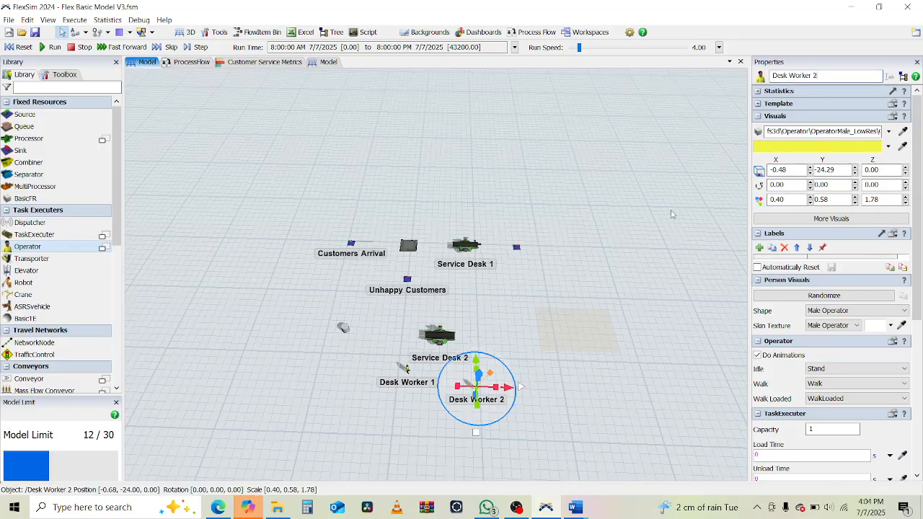
pyautogui.click(361, 402)
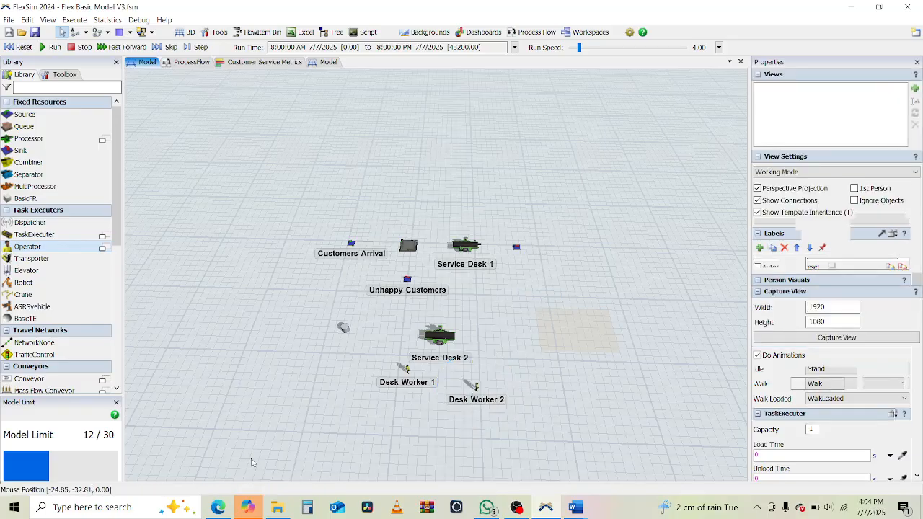
# Step: Read the browser tutorial's instructions for the Back Room's color and X-size, and select the Back Room plane in FlexSim
pyautogui.click(218, 507)
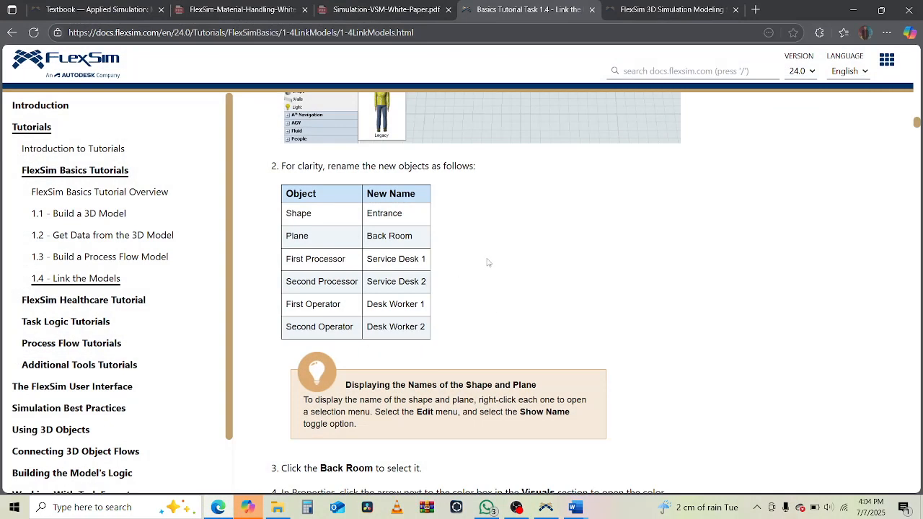
pyautogui.scroll(-4, 653, 356)
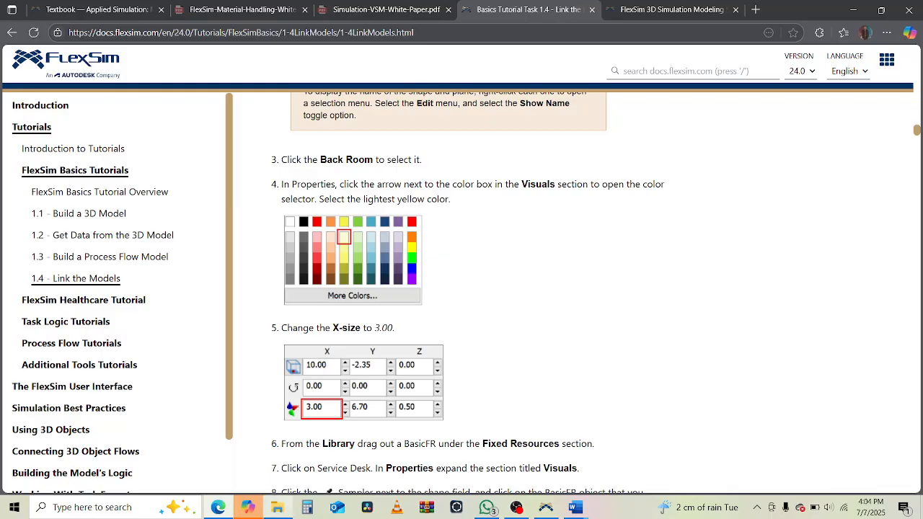
pyautogui.click(226, 509)
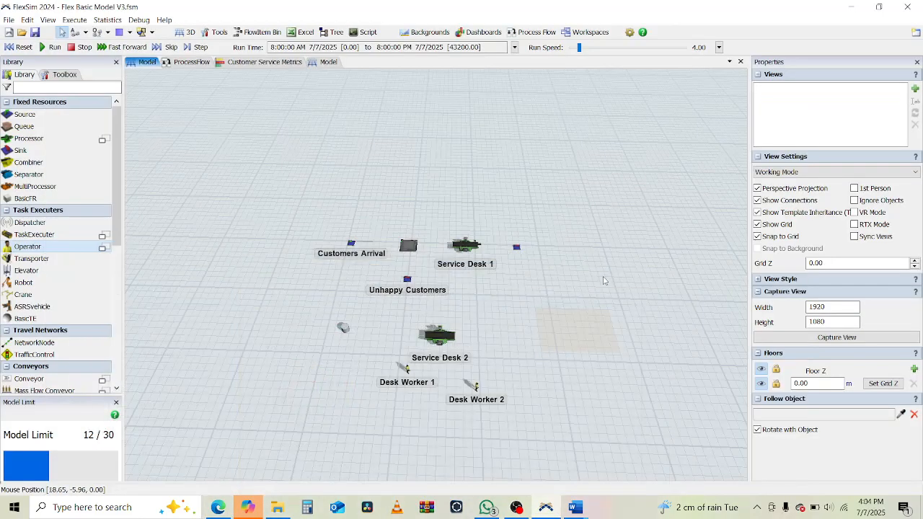
pyautogui.click(562, 337)
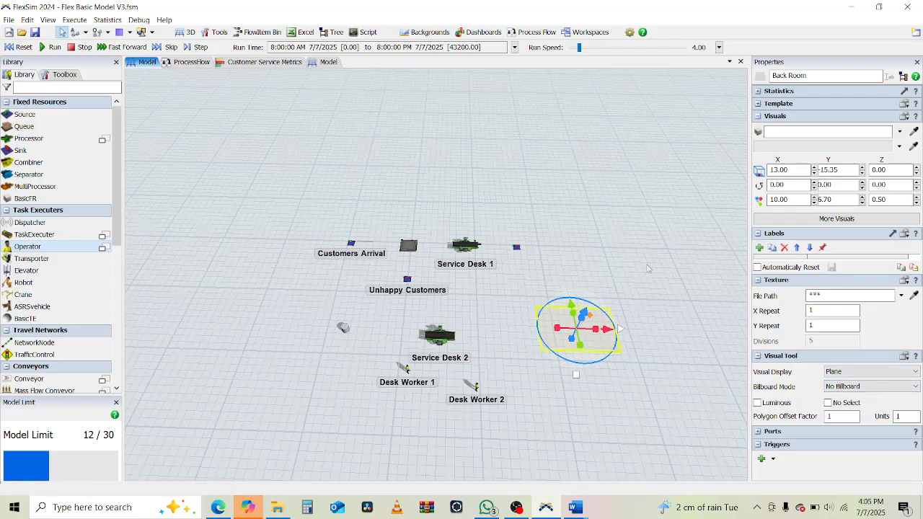
pyautogui.click(218, 508)
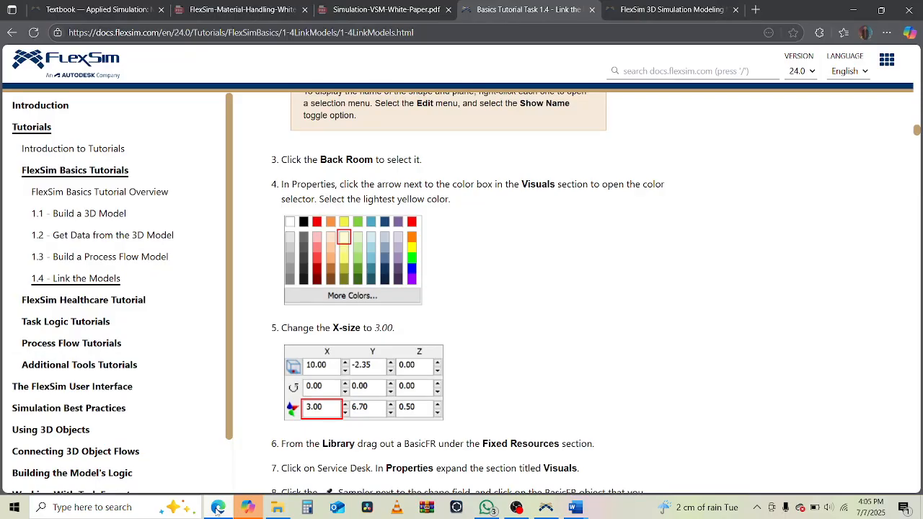
pyautogui.click(217, 509)
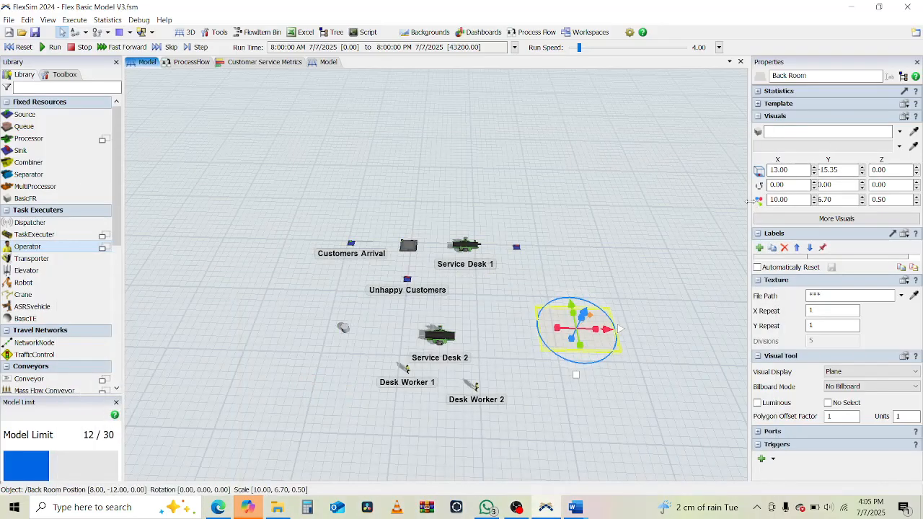
# Step: Widen the properties area for the Back Room and recheck the color selector instruction in the browser tutorial
pyautogui.moveTo(747, 202); pyautogui.dragTo(605, 209)
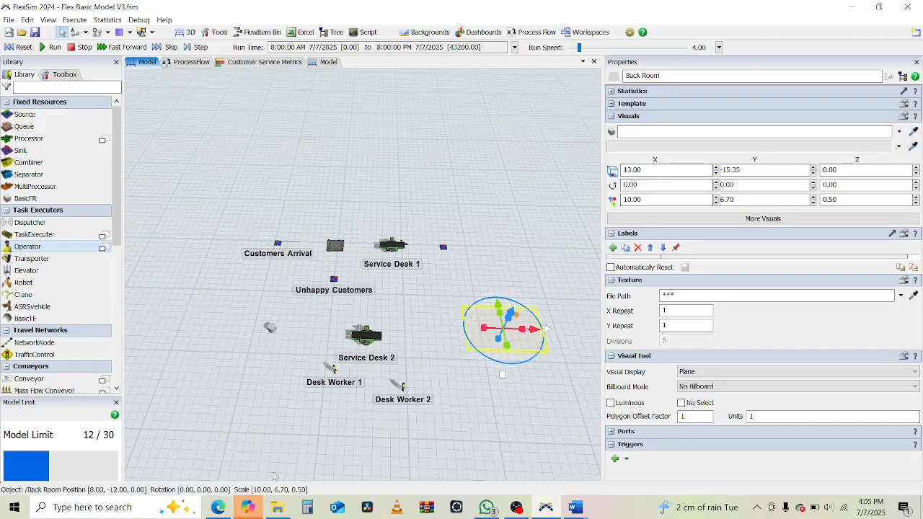
pyautogui.click(216, 508)
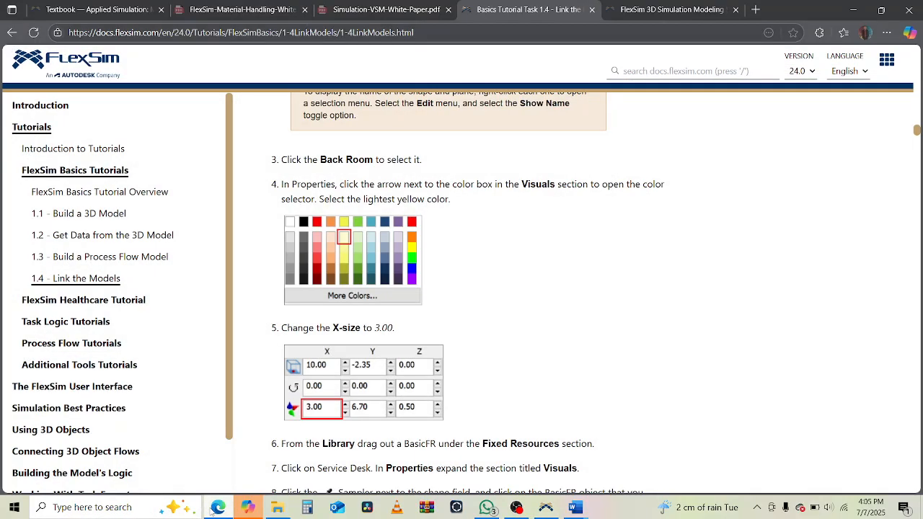
pyautogui.click(216, 508)
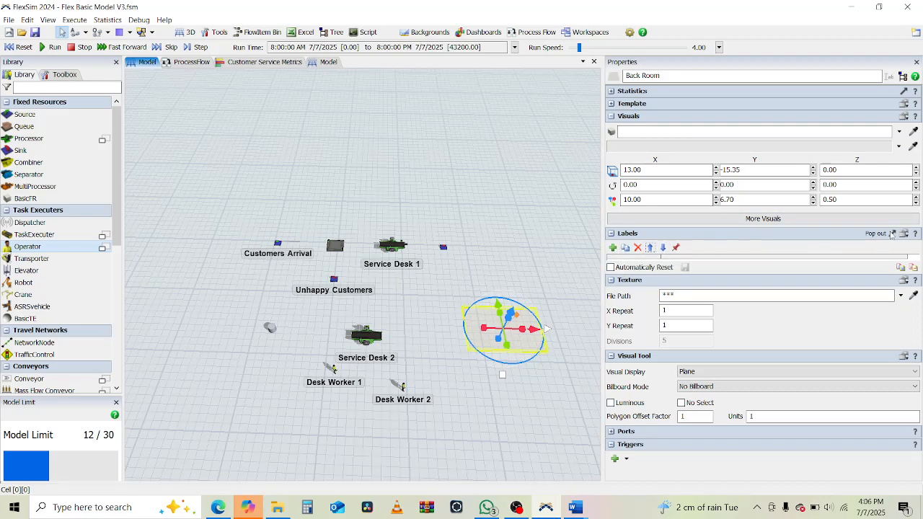
pyautogui.click(892, 234)
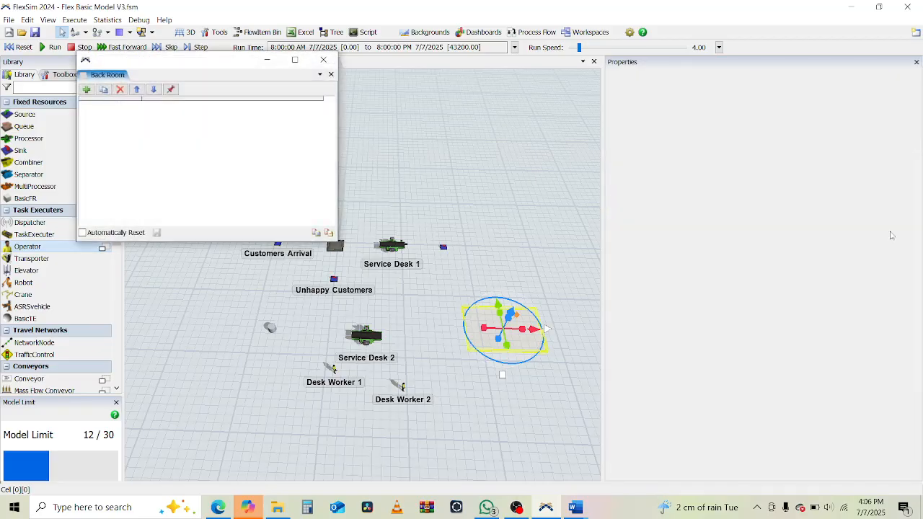
pyautogui.click(170, 90)
pyautogui.click(255, 79)
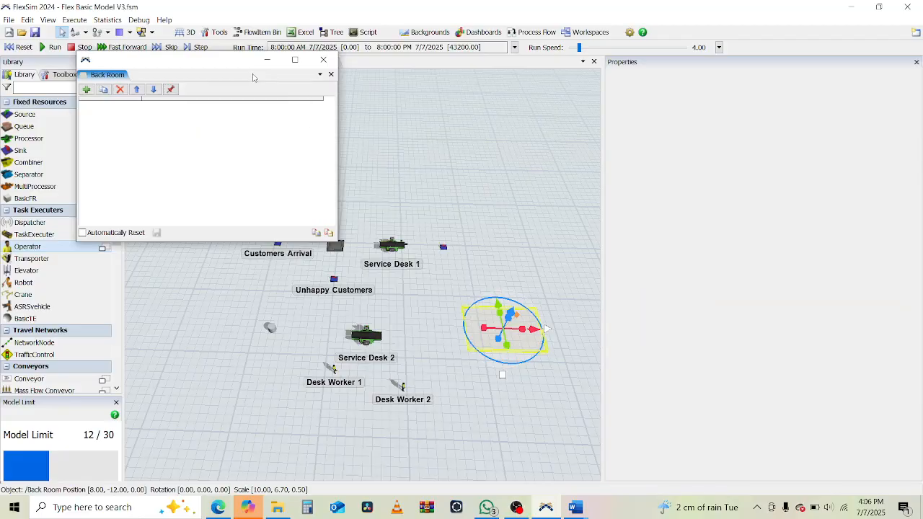
pyautogui.click(331, 75)
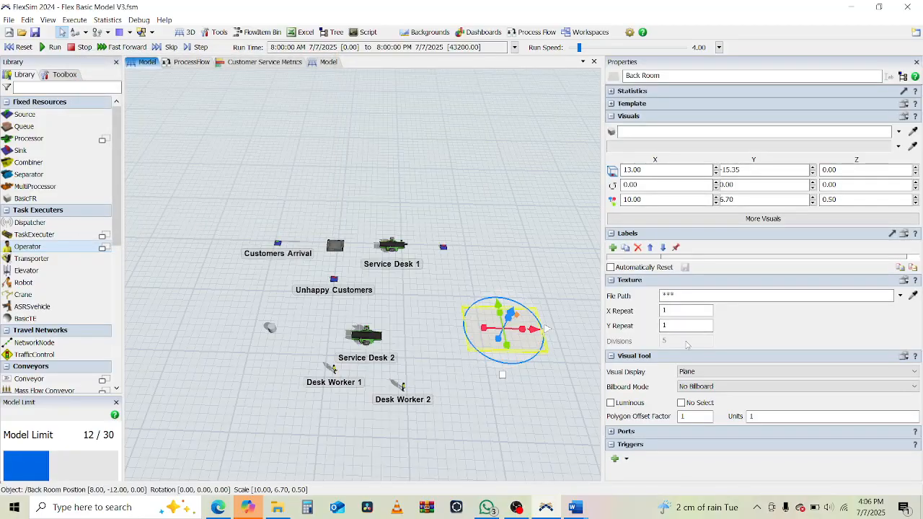
# Step: Collapse the Back Room's Labels, Texture and Visual Tool properties, keeping its Visuals section expanded
pyautogui.click(611, 116)
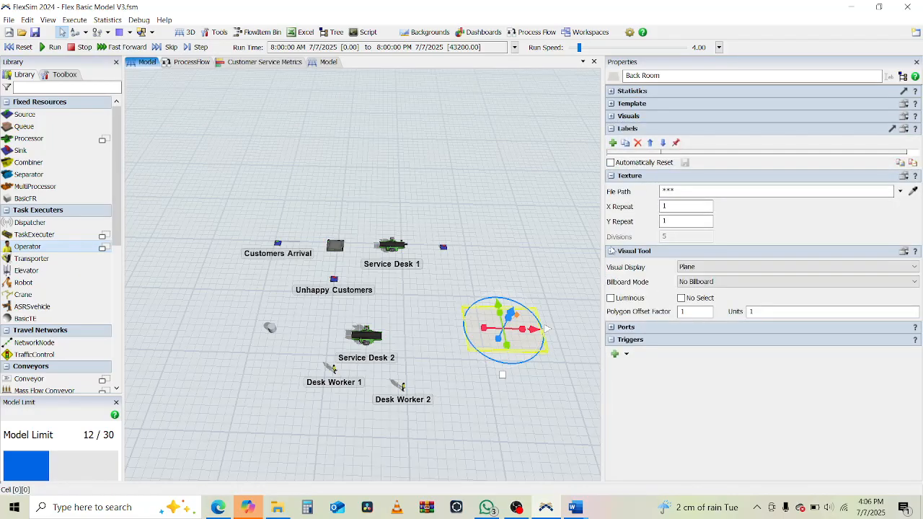
pyautogui.click(612, 252)
pyautogui.click(612, 176)
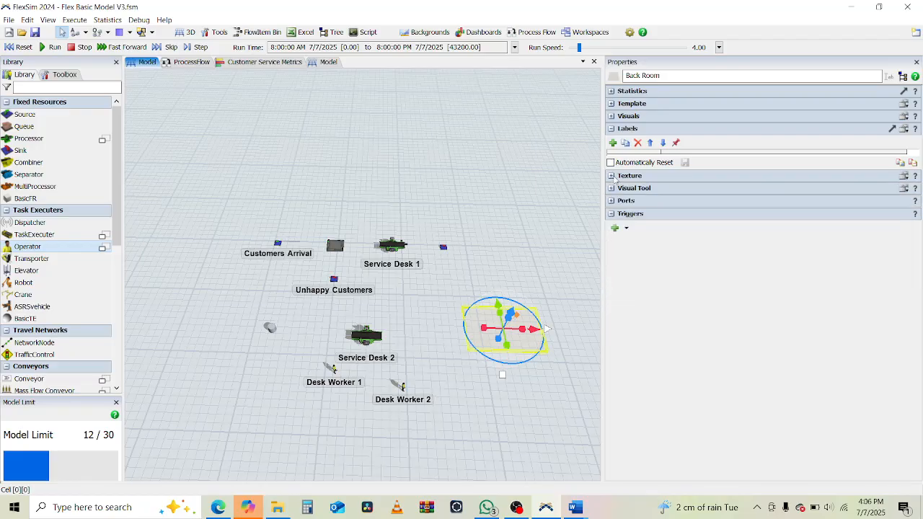
pyautogui.click(612, 129)
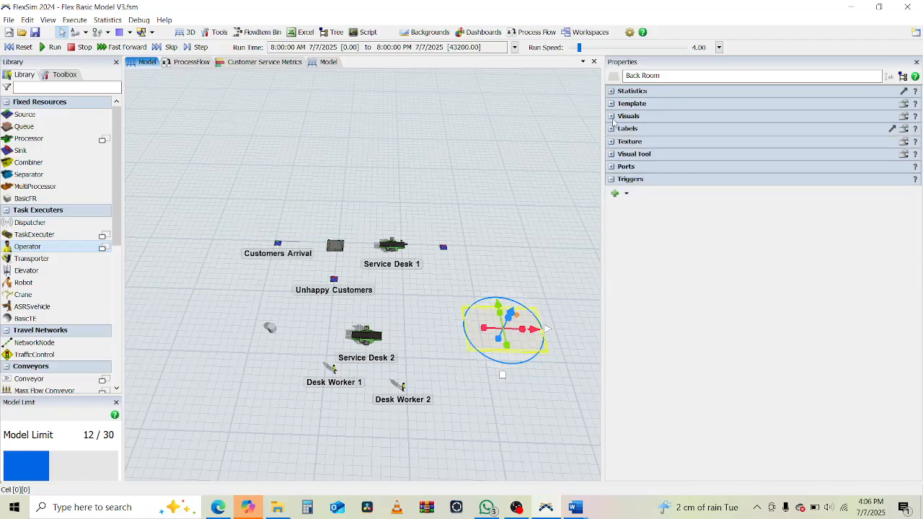
pyautogui.click(611, 116)
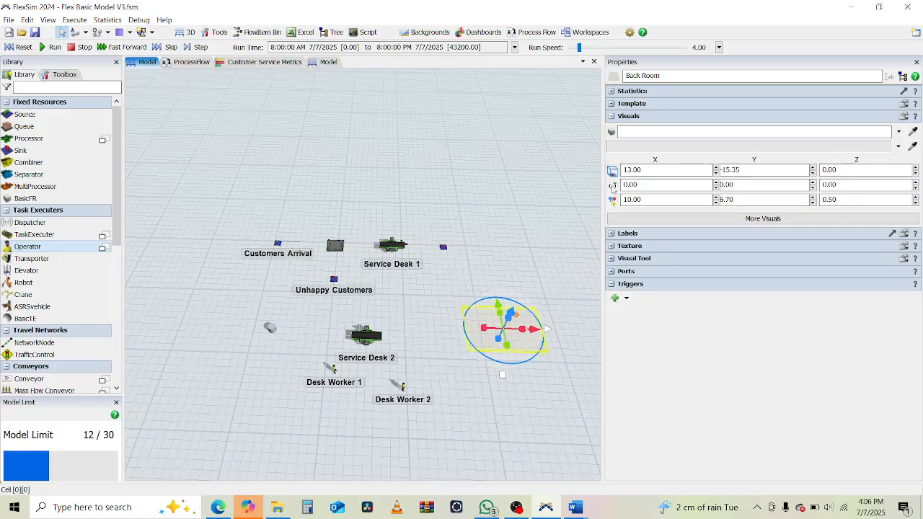
# Step: Check the Back Room's spatial reference options and additional visuals settings for a color selector
pyautogui.click(613, 171)
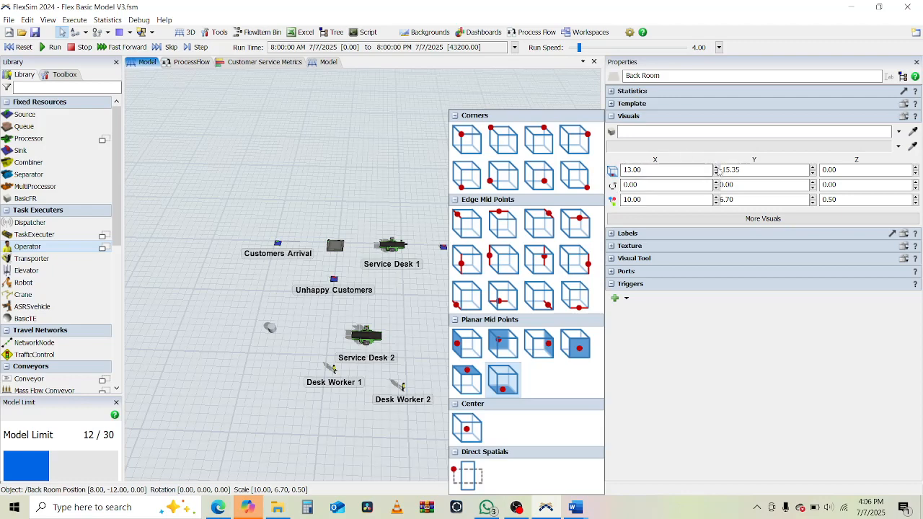
pyautogui.click(725, 169)
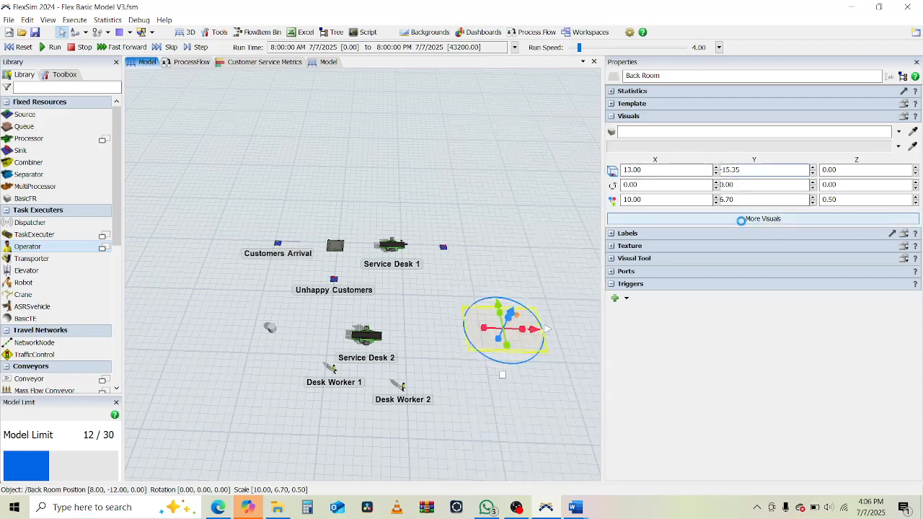
pyautogui.click(743, 219)
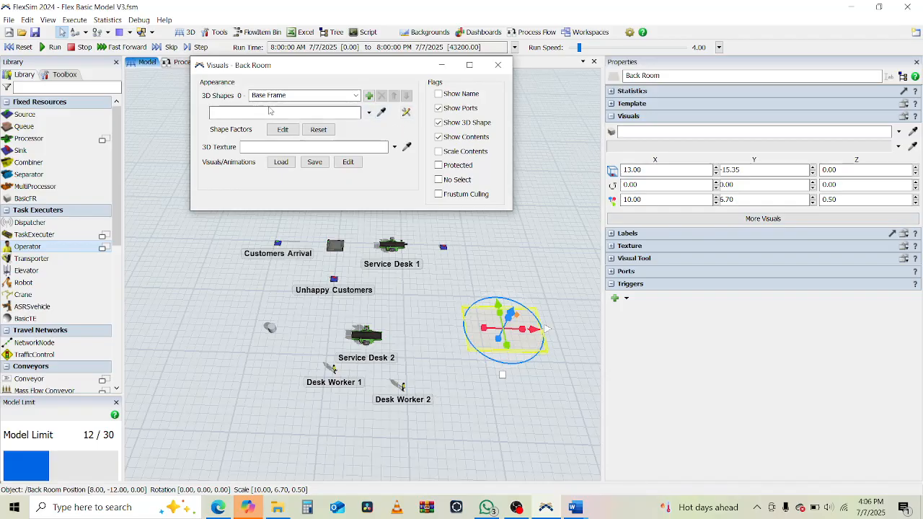
pyautogui.click(498, 65)
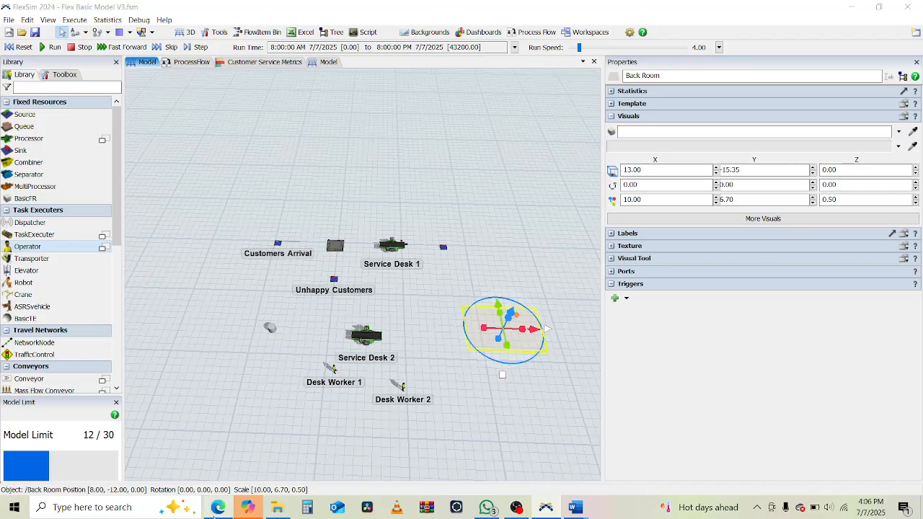
# Step: Reread the Back Room color selector instruction in the browser tutorial and return to FlexSim
pyautogui.click(218, 507)
pyautogui.scroll(3, 481, 228)
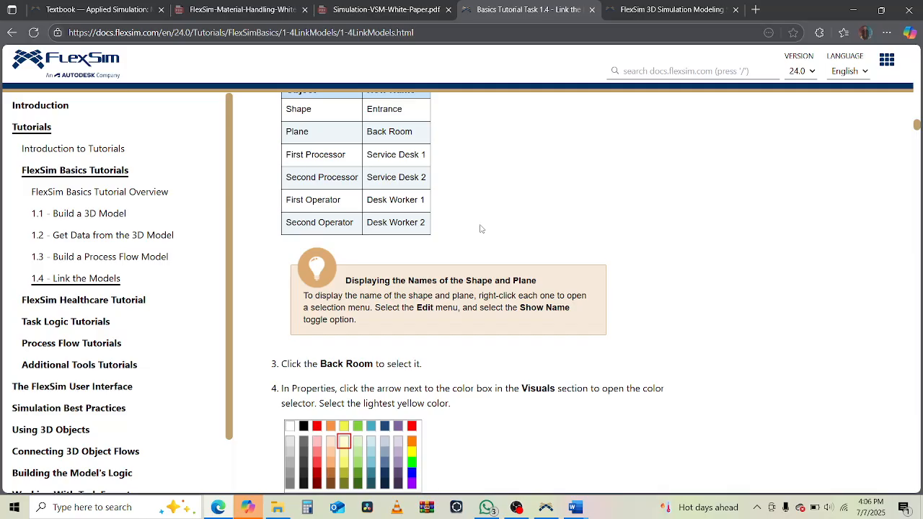
pyautogui.scroll(-2, 481, 229)
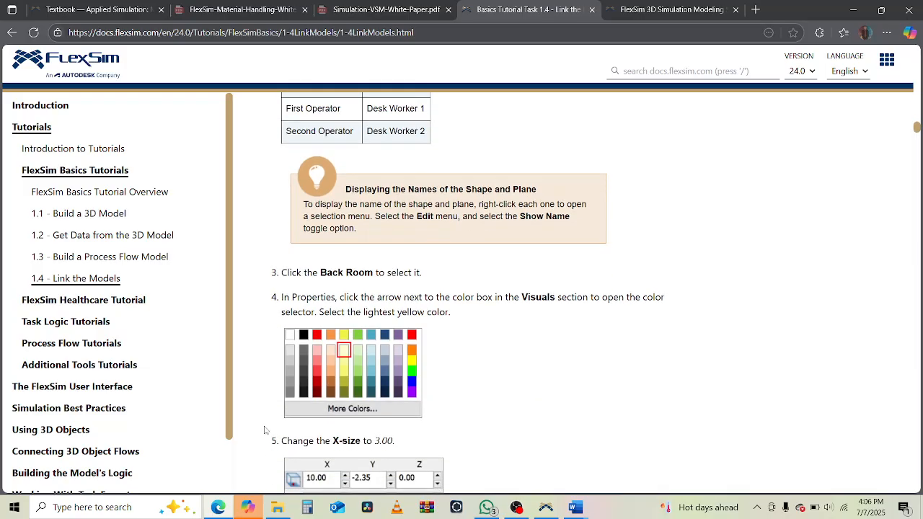
pyautogui.click(220, 509)
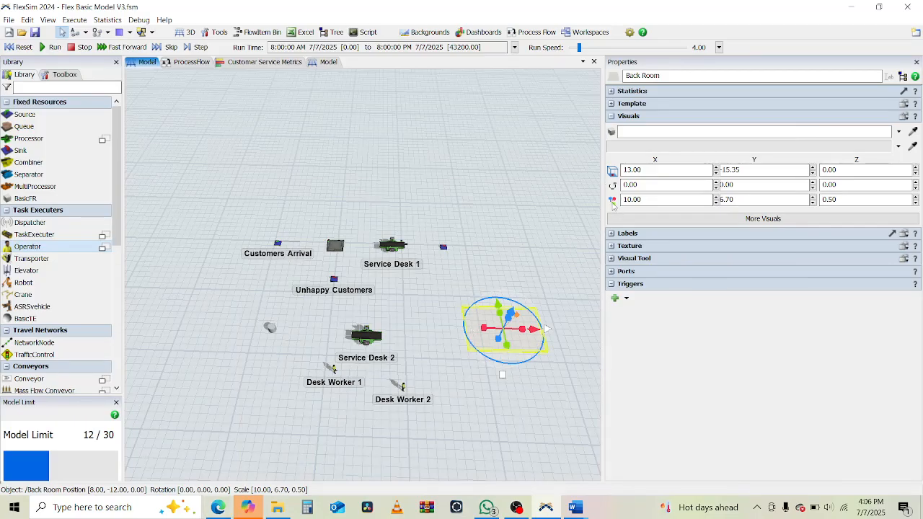
# Step: Examine the Back Room's Visual Tool properties for a color setting and collapse that section again
pyautogui.click(716, 197)
pyautogui.write('10')
pyautogui.press('Return')
pyautogui.click(611, 258)
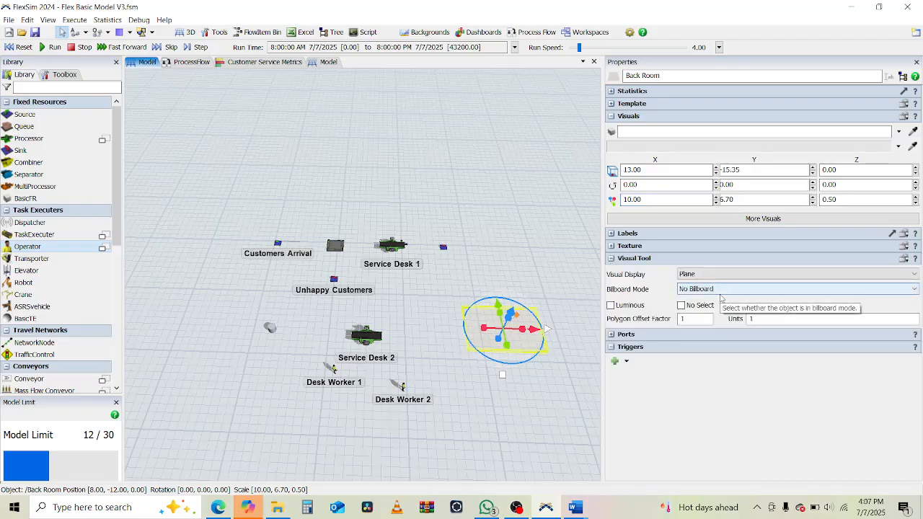
pyautogui.click(611, 259)
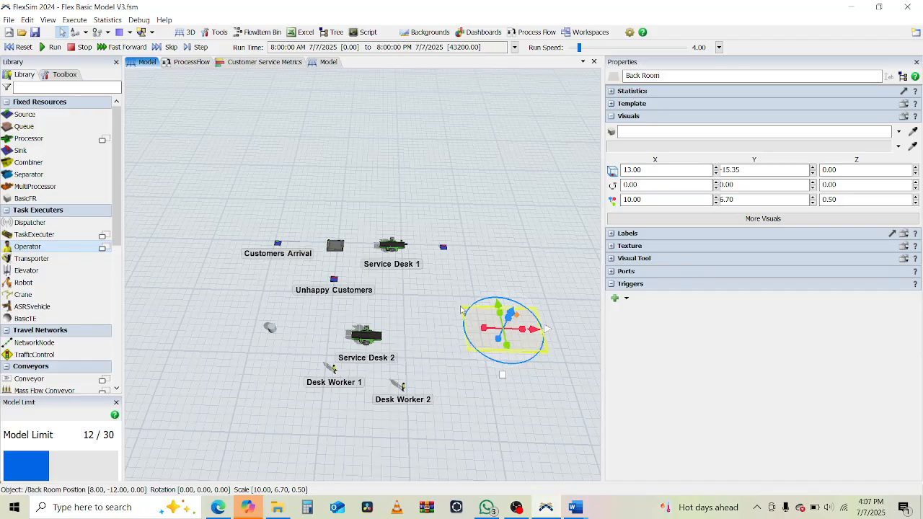
# Step: Reselect the Back Room plane and set its color to the lightest yellow in the Visuals properties
pyautogui.doubleClick(462, 312)
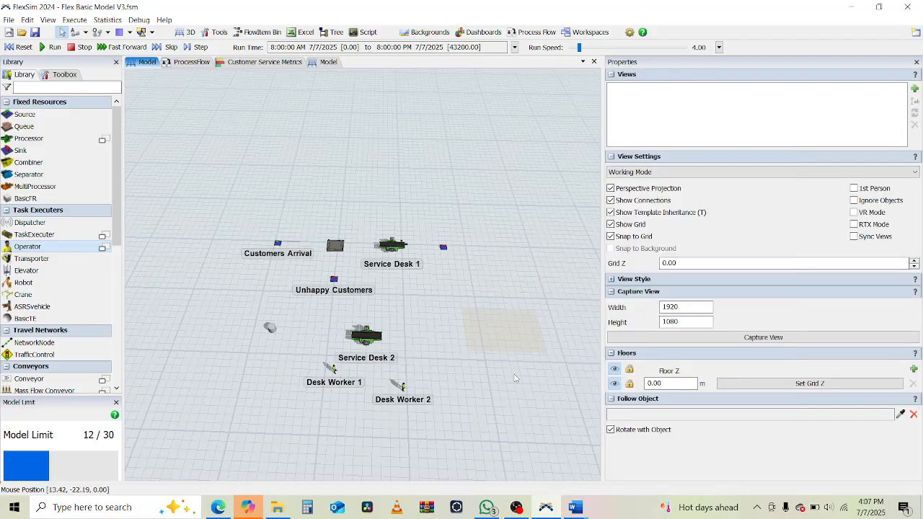
pyautogui.click(494, 348)
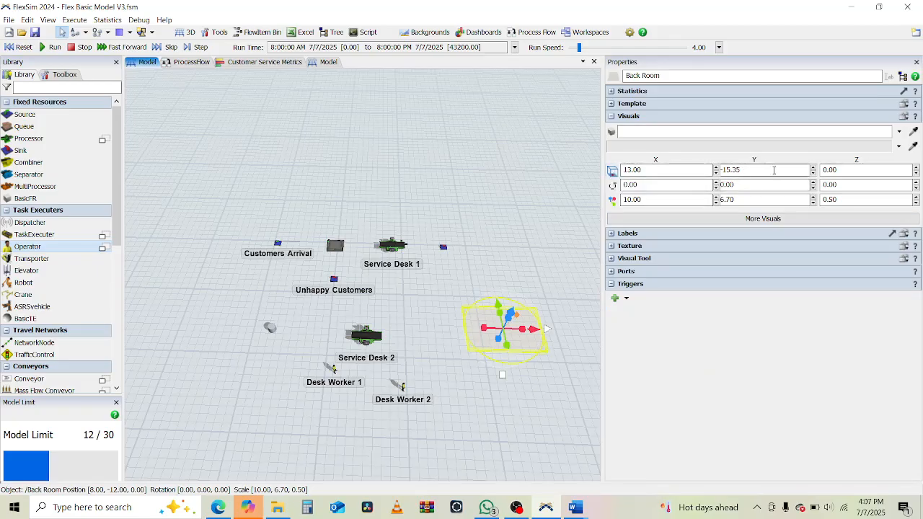
pyautogui.click(898, 146)
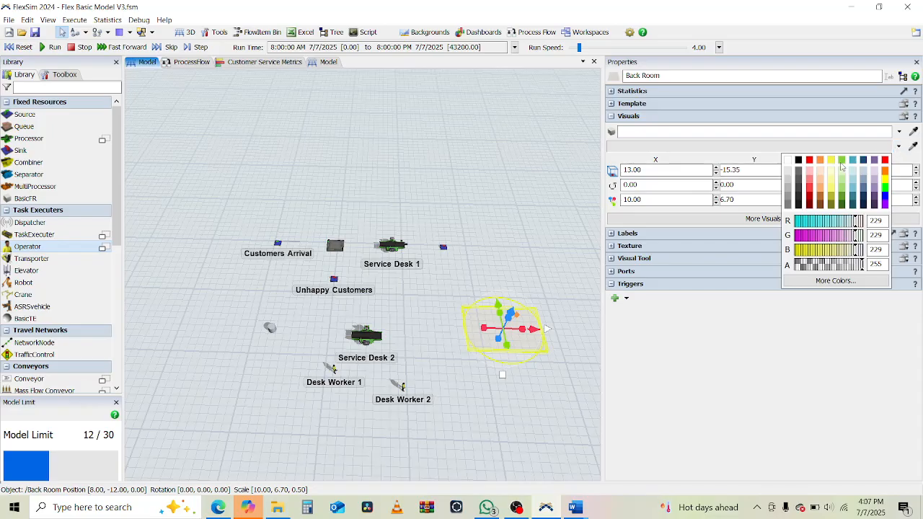
pyautogui.click(832, 170)
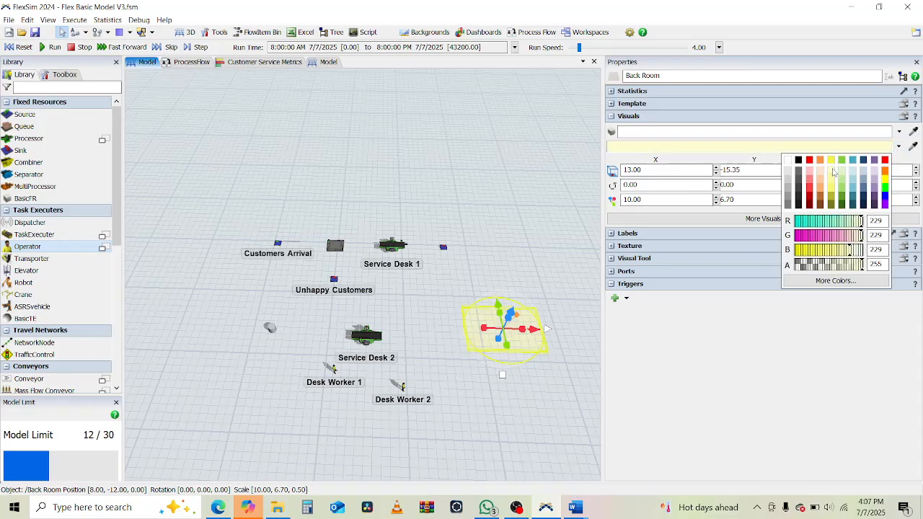
pyautogui.click(514, 233)
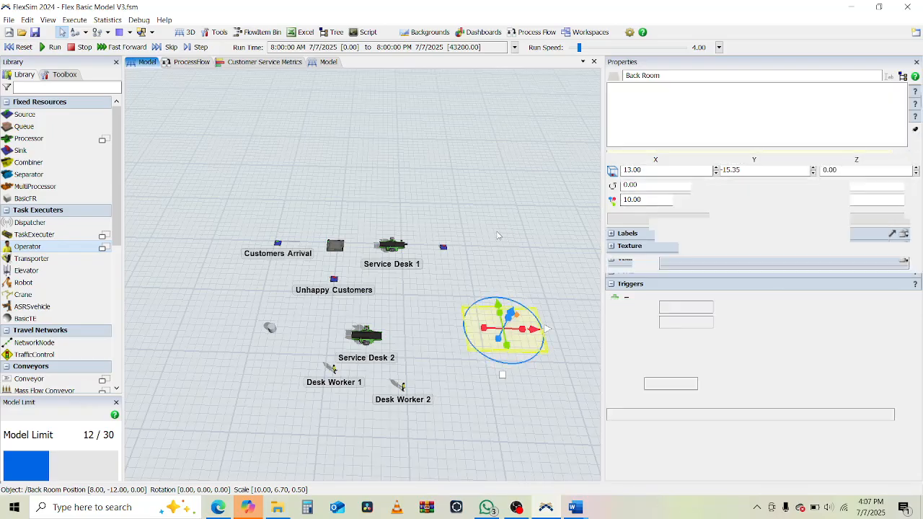
pyautogui.click(469, 337)
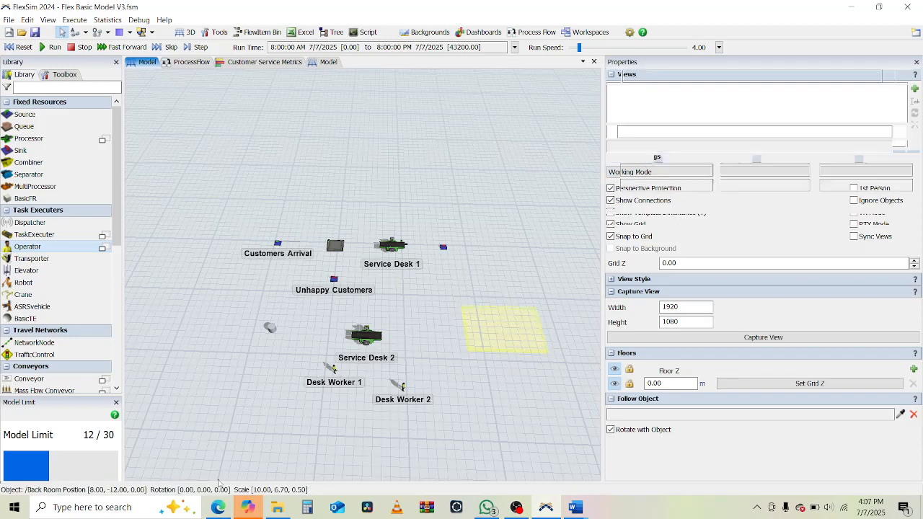
# Step: Consult the size instruction in the browser tutorial and set the Back Room's X-size to 3.00 in FlexSim
pyautogui.click(218, 508)
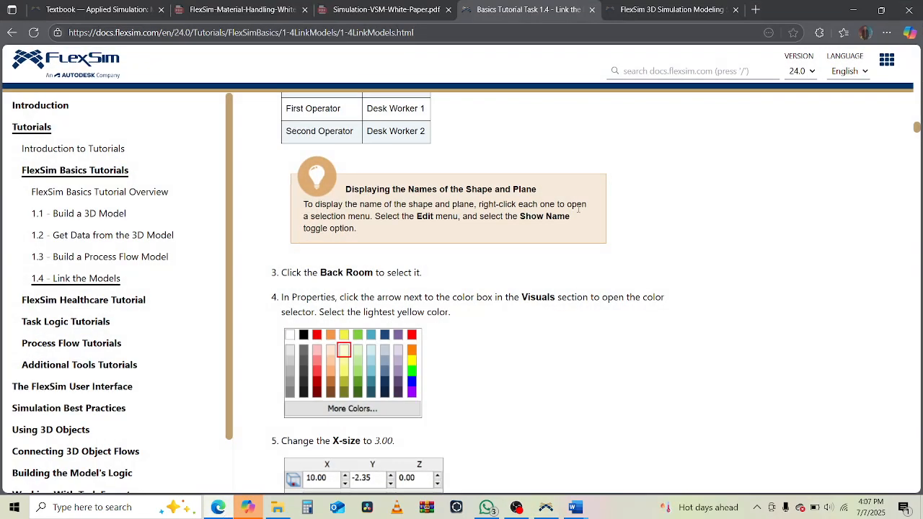
pyautogui.scroll(-2, 578, 213)
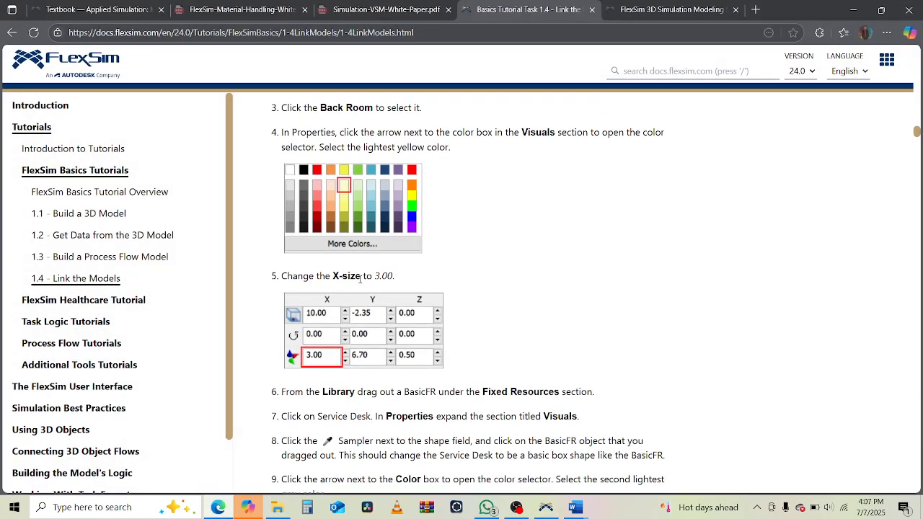
pyautogui.scroll(-1, 548, 368)
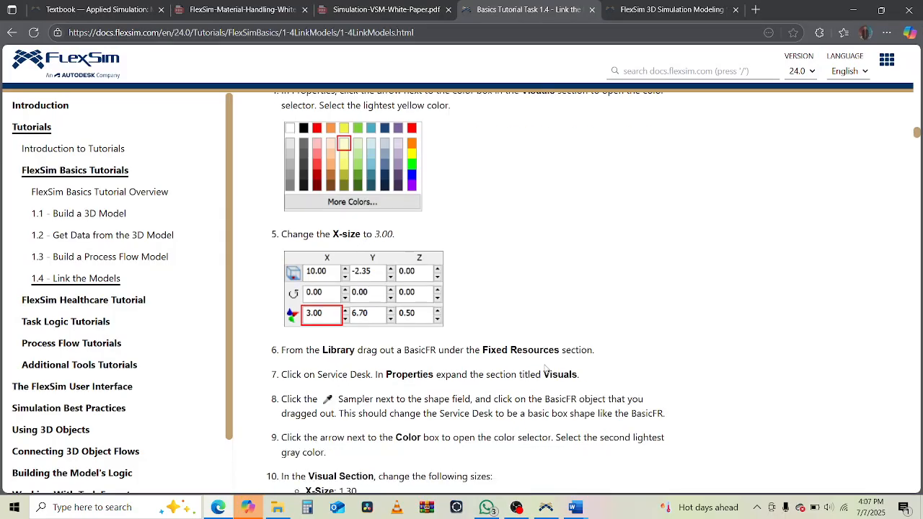
pyautogui.click(220, 508)
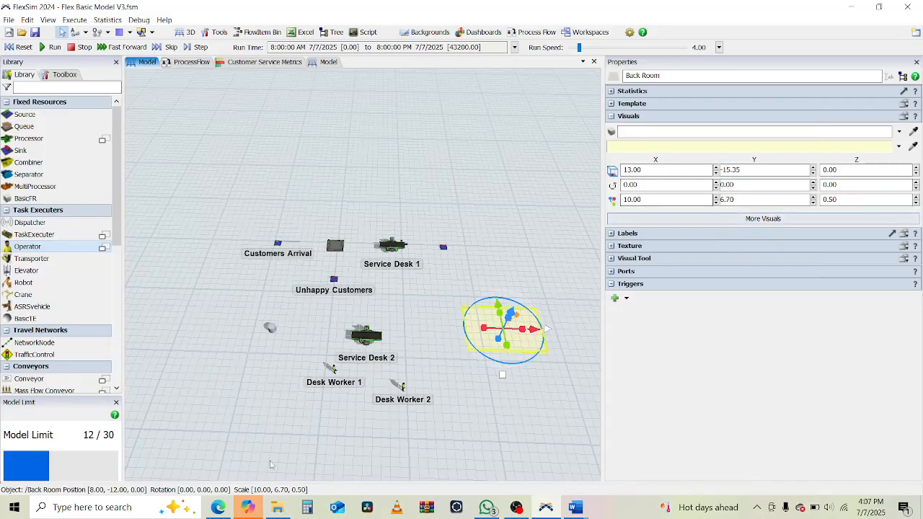
pyautogui.click(218, 507)
pyautogui.click(218, 508)
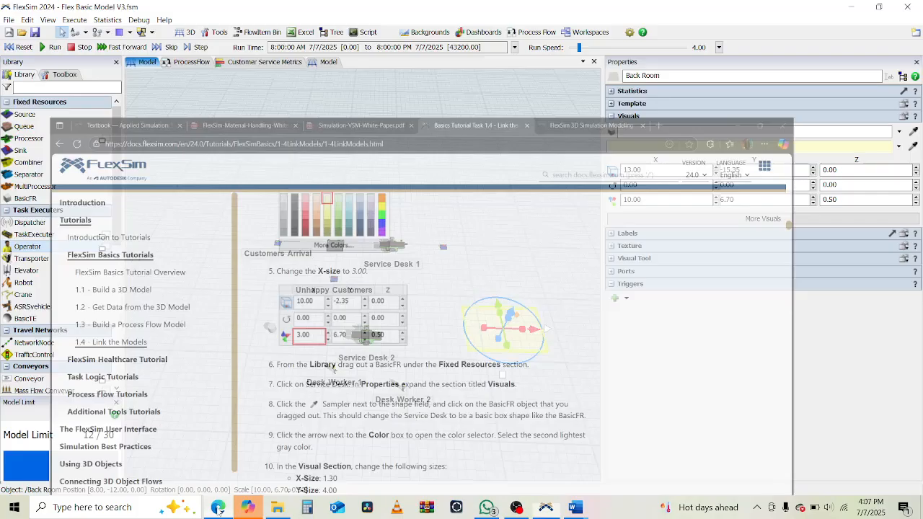
pyautogui.doubleClick(632, 199)
pyautogui.write('3')
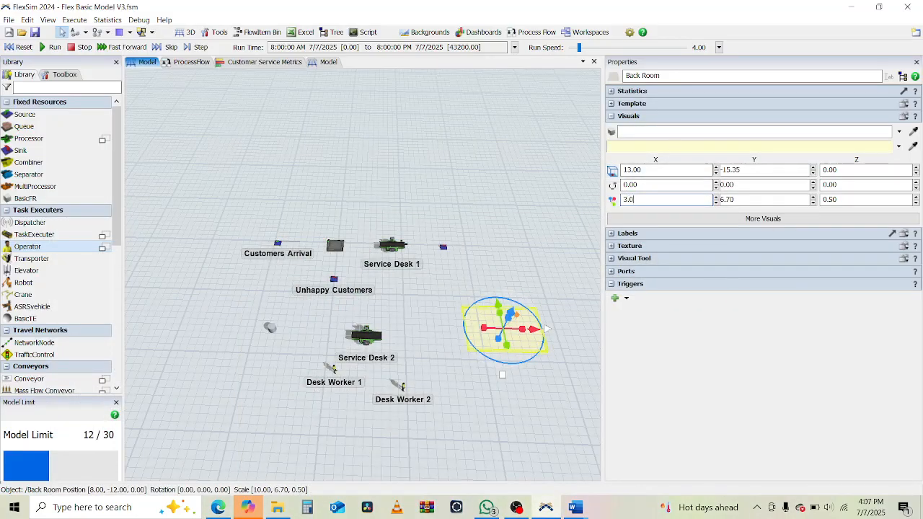
pyautogui.press('Return')
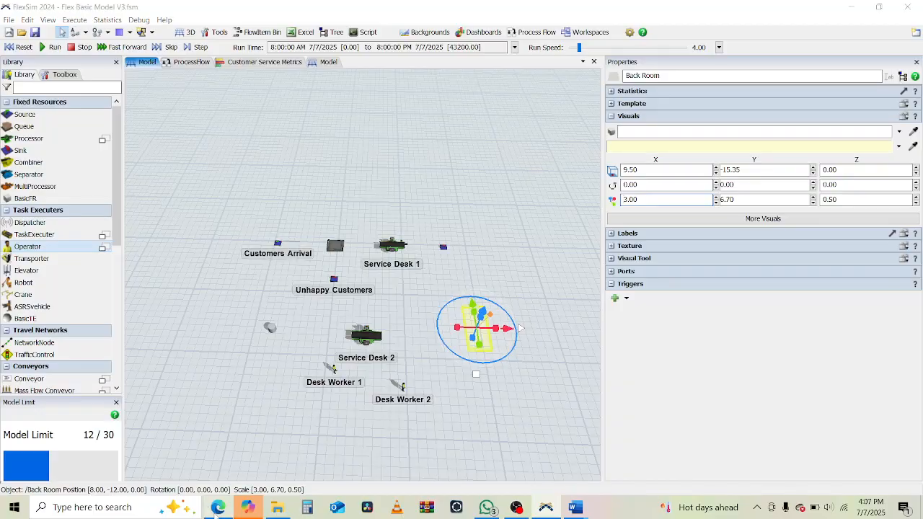
# Step: Read the next tutorial instructions in the browser and add a BasicFR to the FlexSim model in open space beyond Desk Worker 1
pyautogui.click(217, 508)
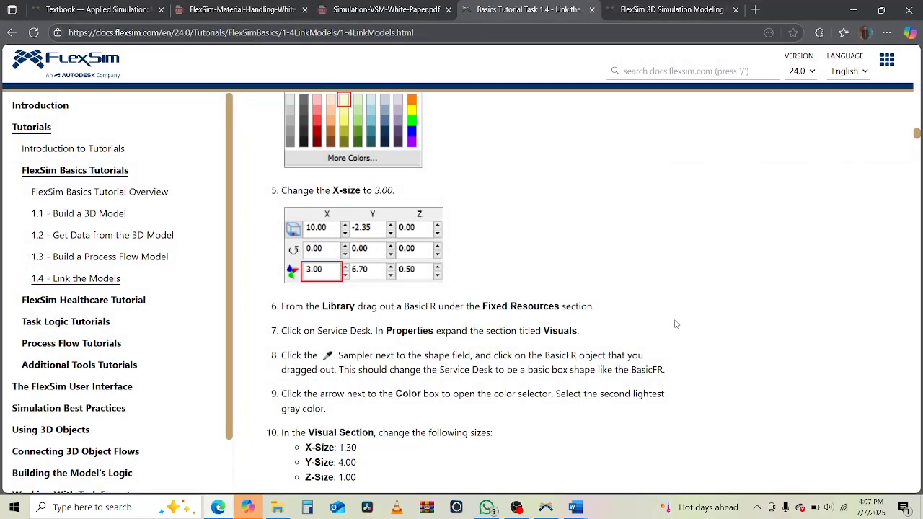
pyautogui.scroll(-1, 676, 324)
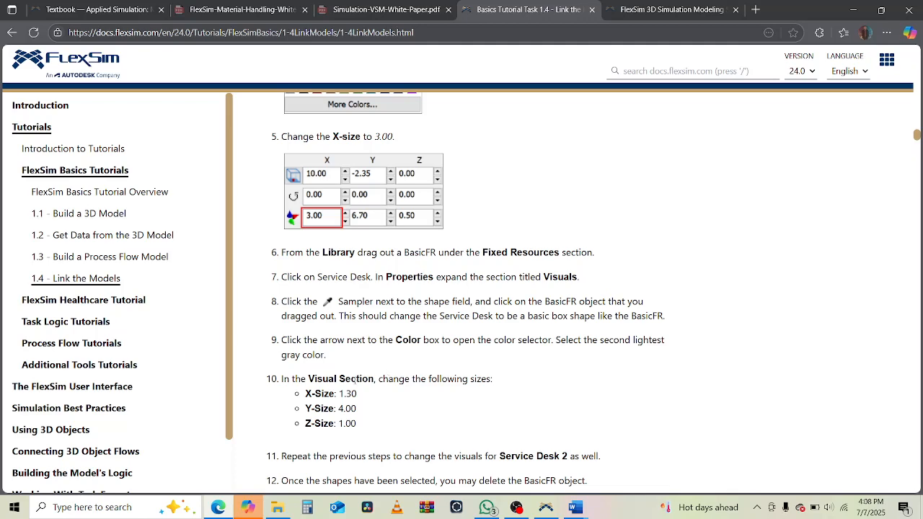
pyautogui.click(219, 508)
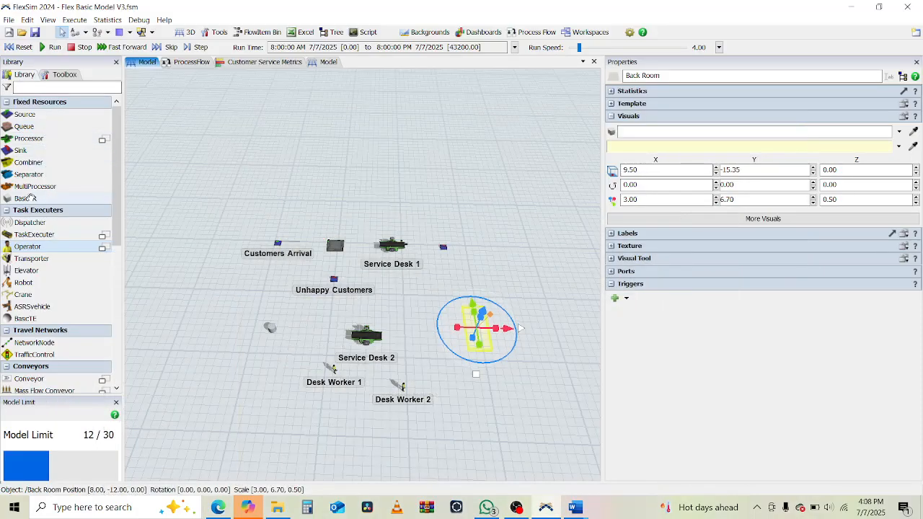
pyautogui.click(244, 408)
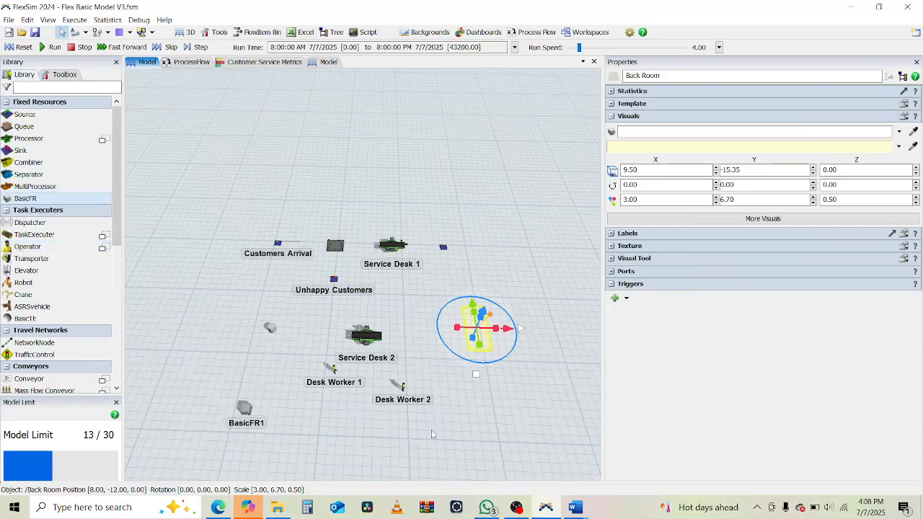
pyautogui.moveTo(276, 397); pyautogui.dragTo(299, 423, button='right')
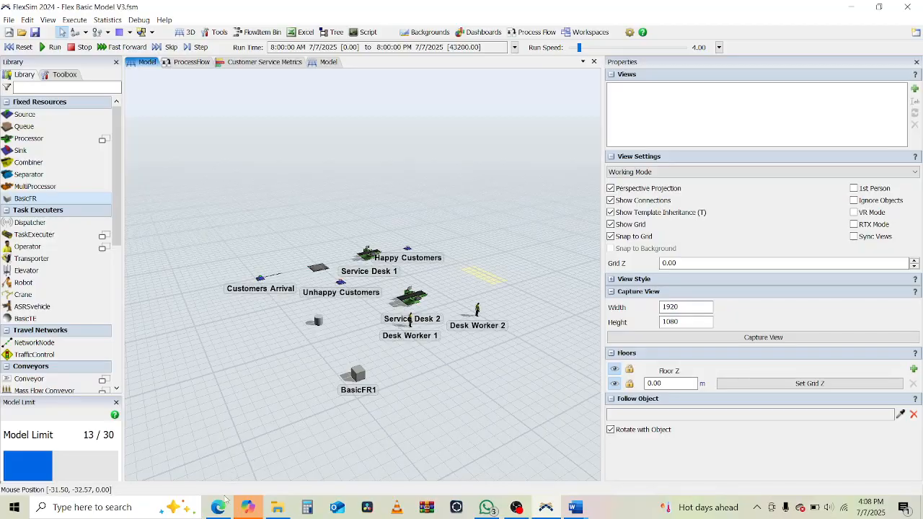
# Step: Review the browser tutorial's shape, color and size instructions for the service desks, and select Service Desk 1 in FlexSim
pyautogui.click(220, 505)
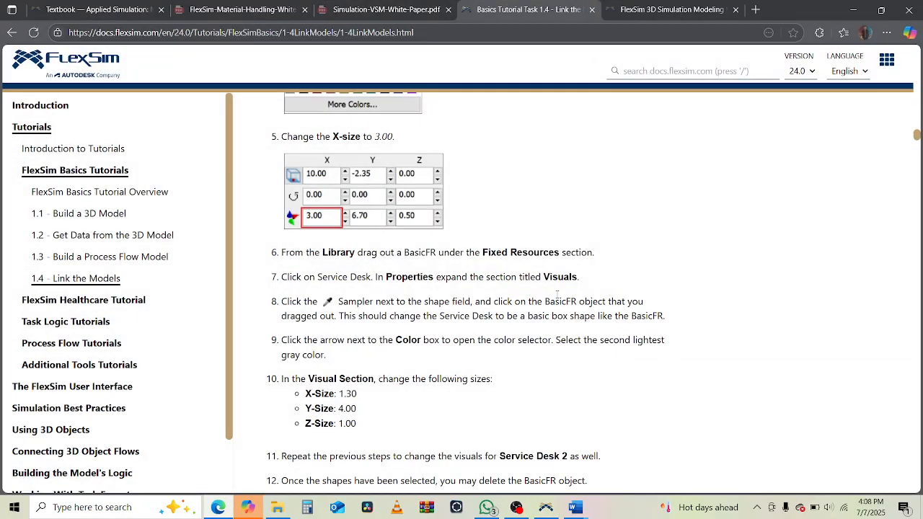
pyautogui.scroll(-2, 557, 293)
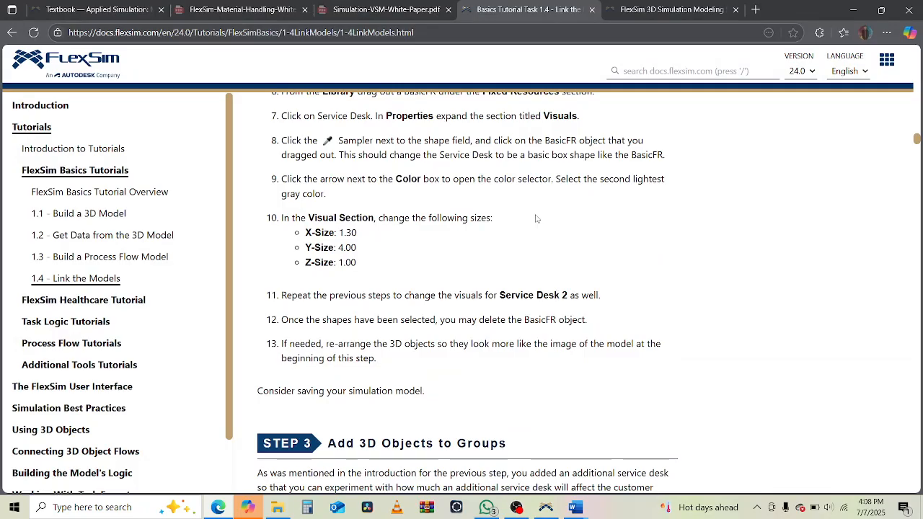
pyautogui.scroll(1, 396, 143)
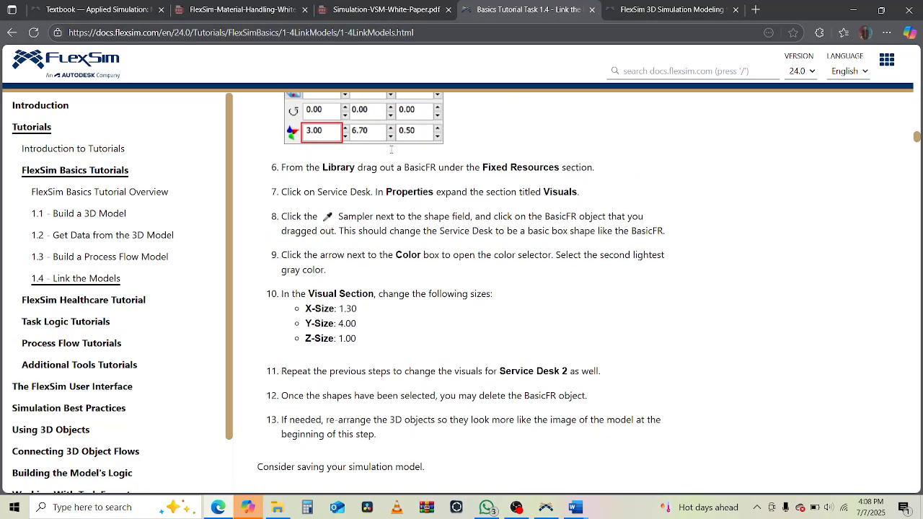
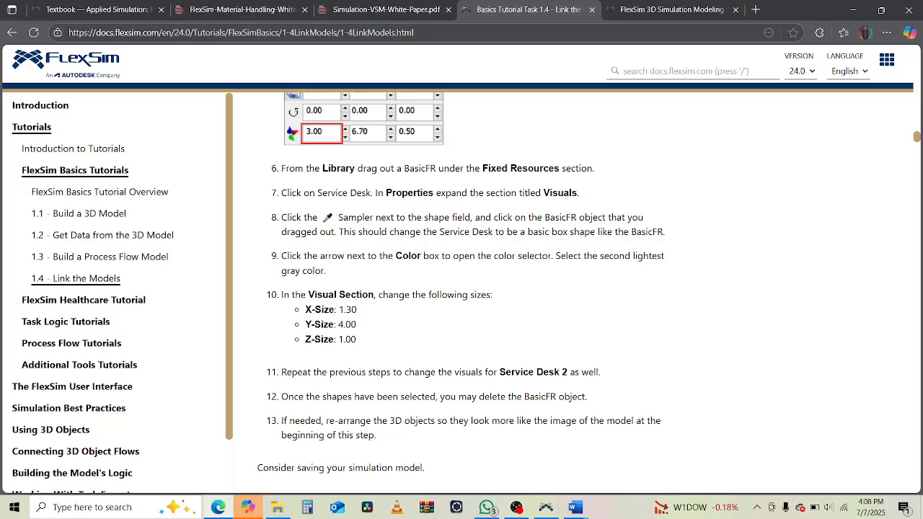
pyautogui.click(546, 507)
pyautogui.moveTo(558, 270); pyautogui.dragTo(547, 286)
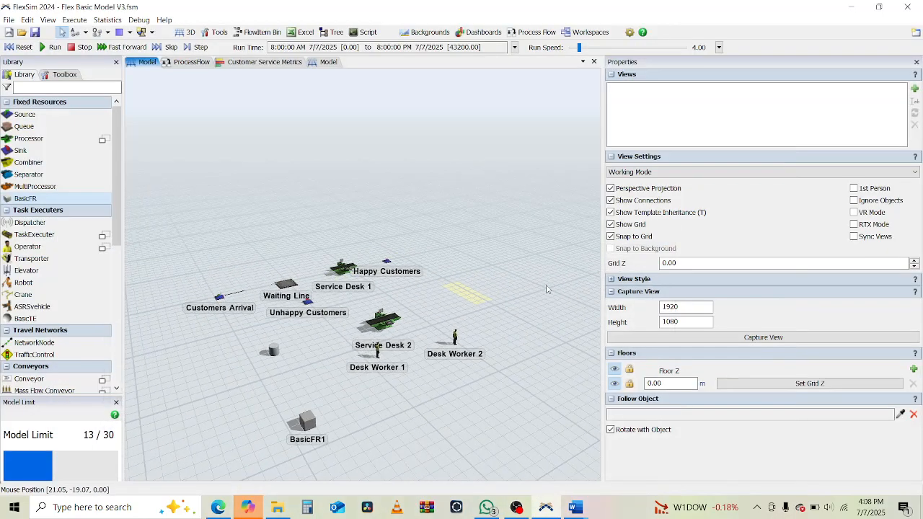
pyautogui.moveTo(547, 290)
pyautogui.mouseDown(button='right')
pyautogui.moveTo(550, 282)
pyautogui.moveTo(544, 301)
pyautogui.mouseUp(button='right')
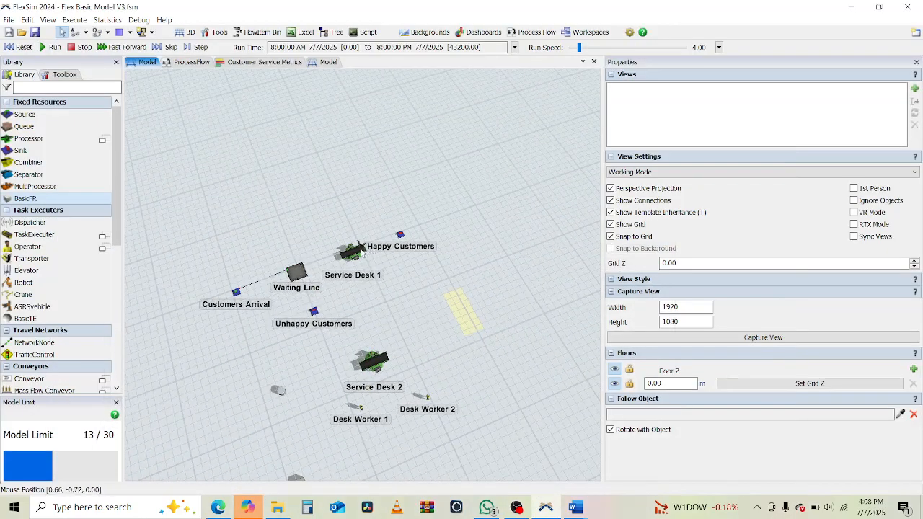
pyautogui.click(360, 248)
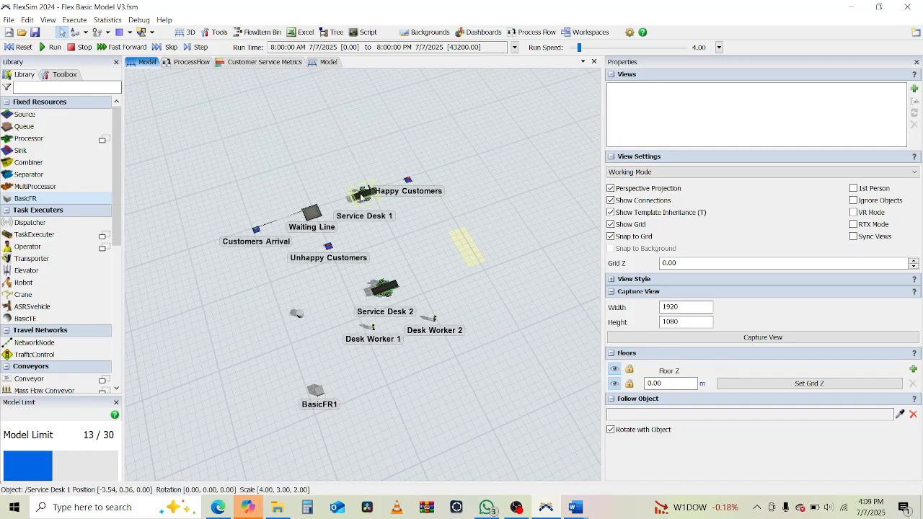
pyautogui.click(361, 196)
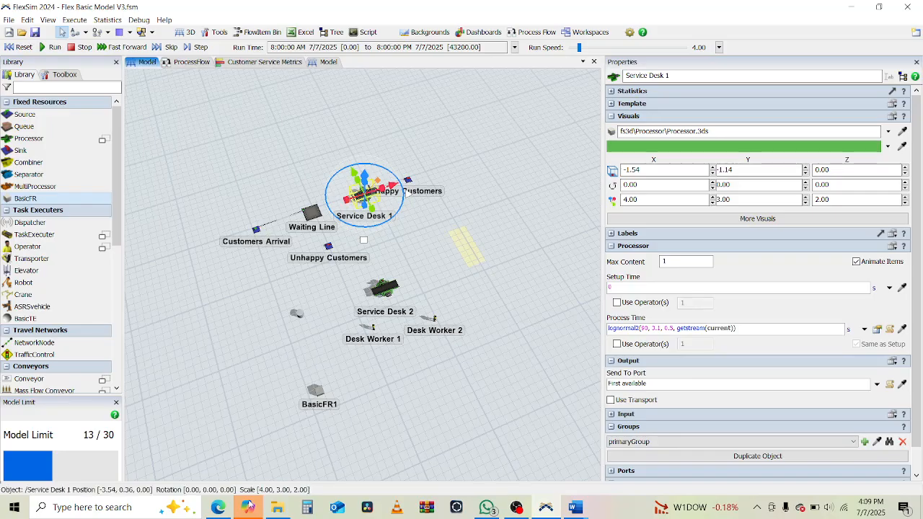
# Step: Recheck the service desk instructions in the browser tutorial and sample the BasicFR1 shape onto Service Desk 1 in FlexSim
pyautogui.click(218, 509)
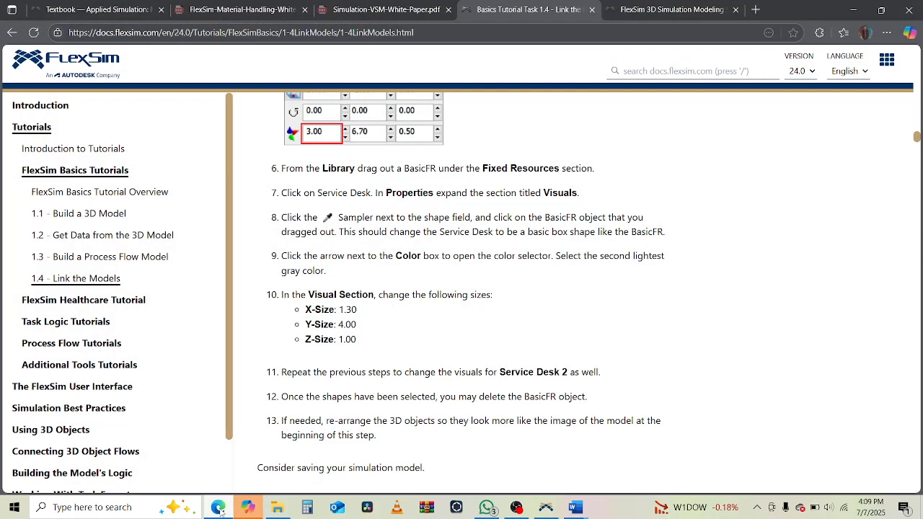
pyautogui.click(218, 508)
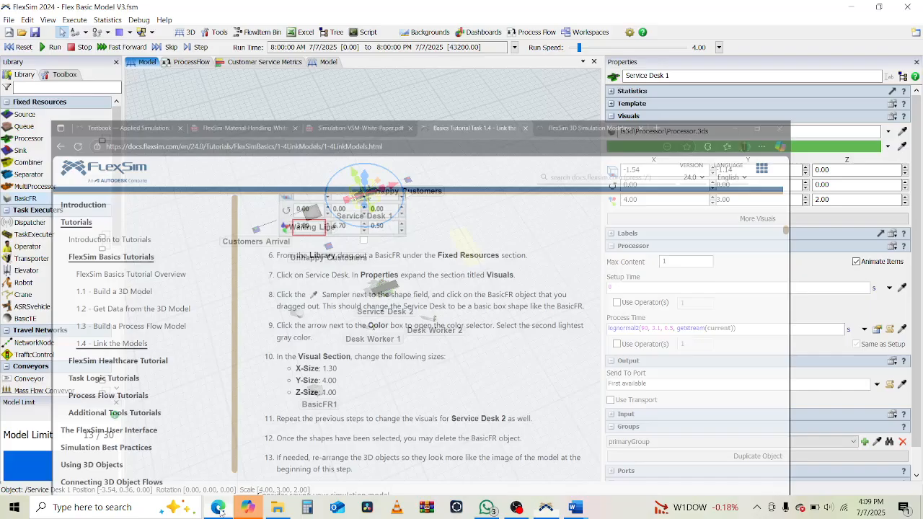
pyautogui.click(219, 509)
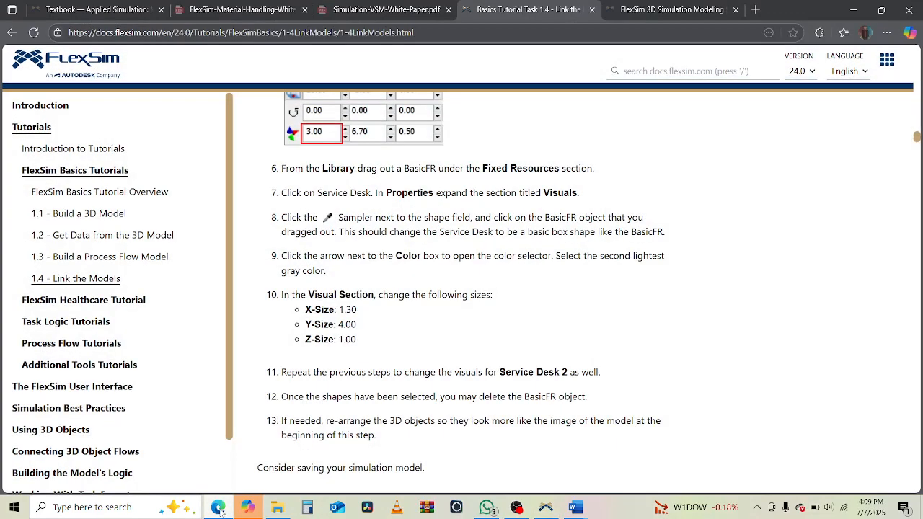
pyautogui.click(218, 508)
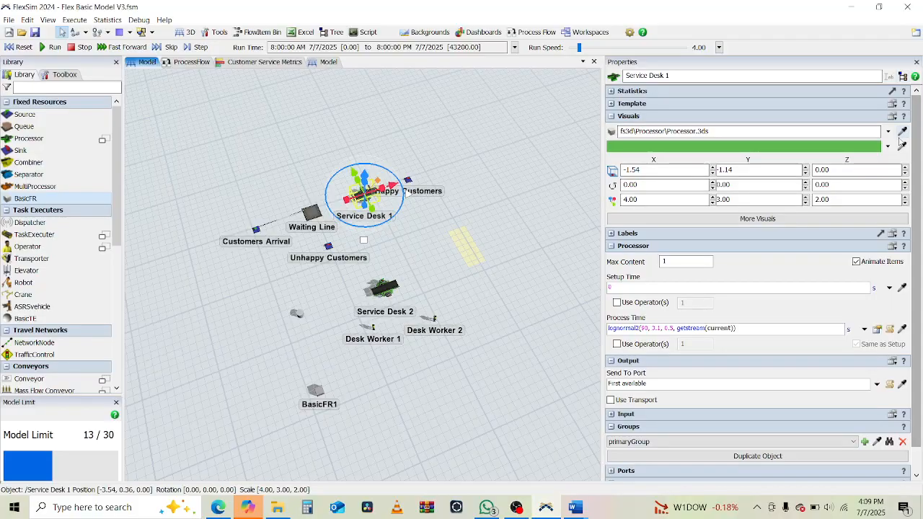
pyautogui.click(902, 132)
pyautogui.click(321, 393)
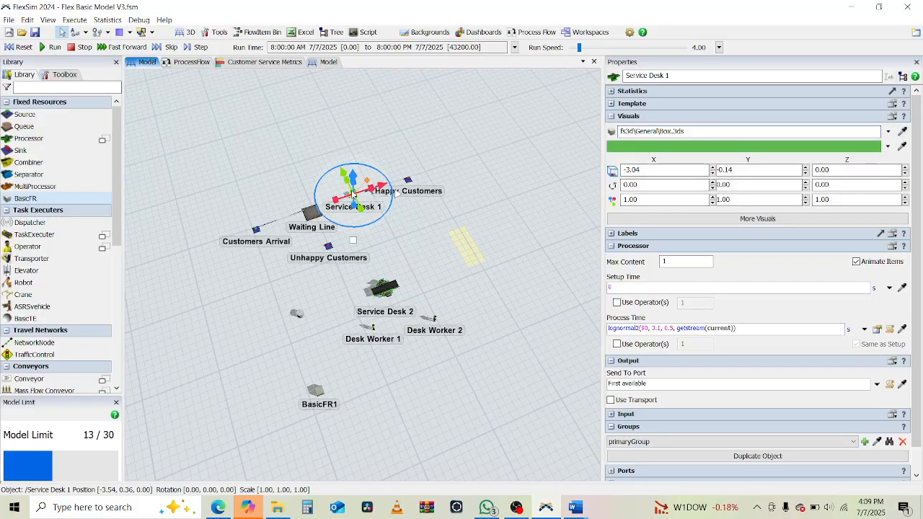
pyautogui.click(438, 348)
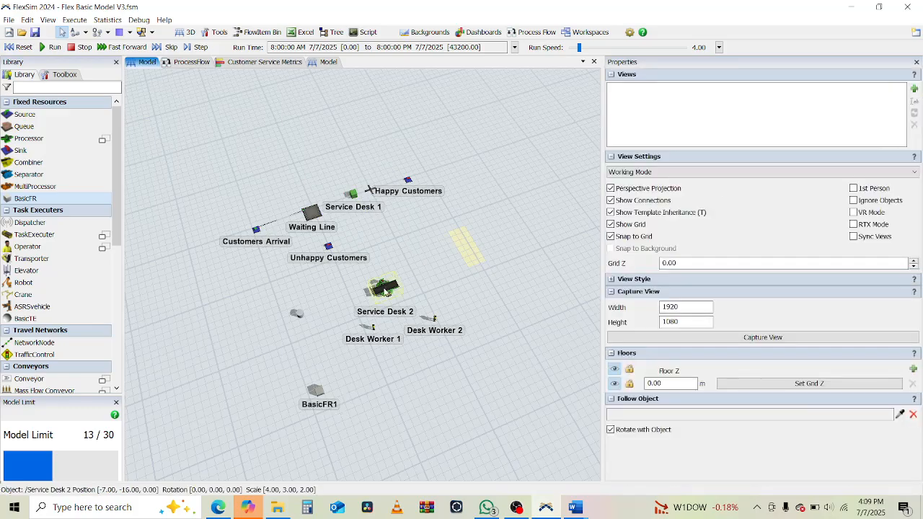
# Step: Give Service Desk 2 the box shape by sampling the shape of BasicFR1
pyautogui.click(386, 291)
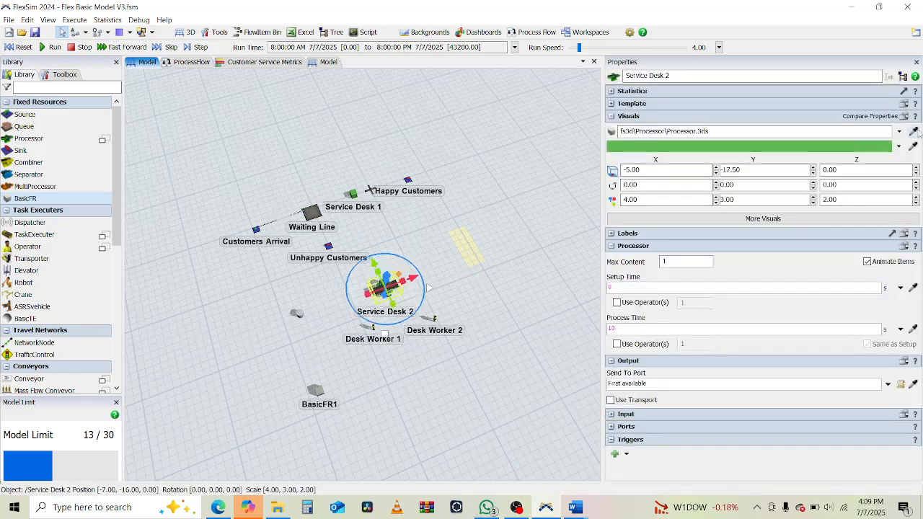
pyautogui.click(914, 131)
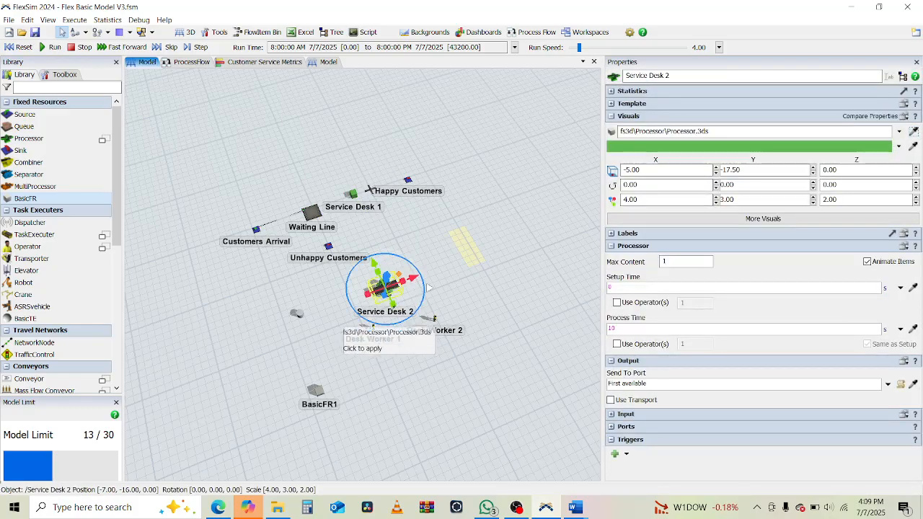
pyautogui.click(316, 391)
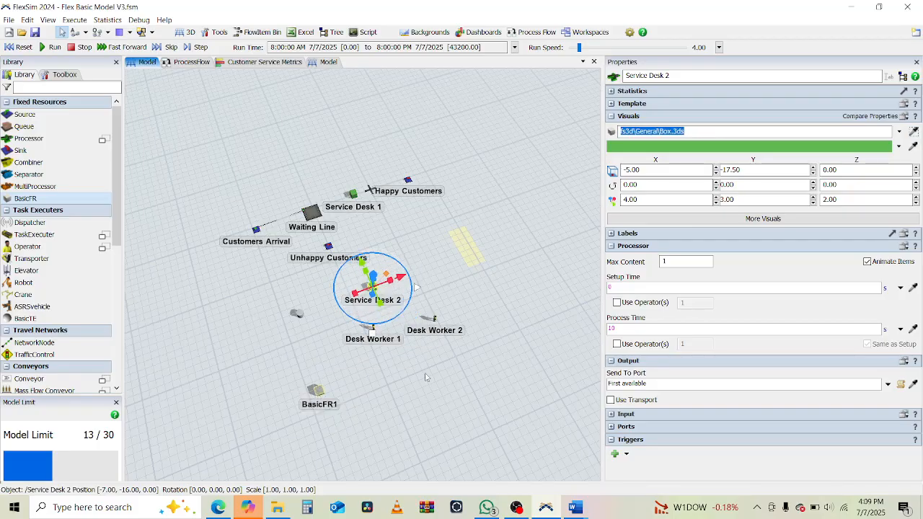
pyautogui.click(466, 385)
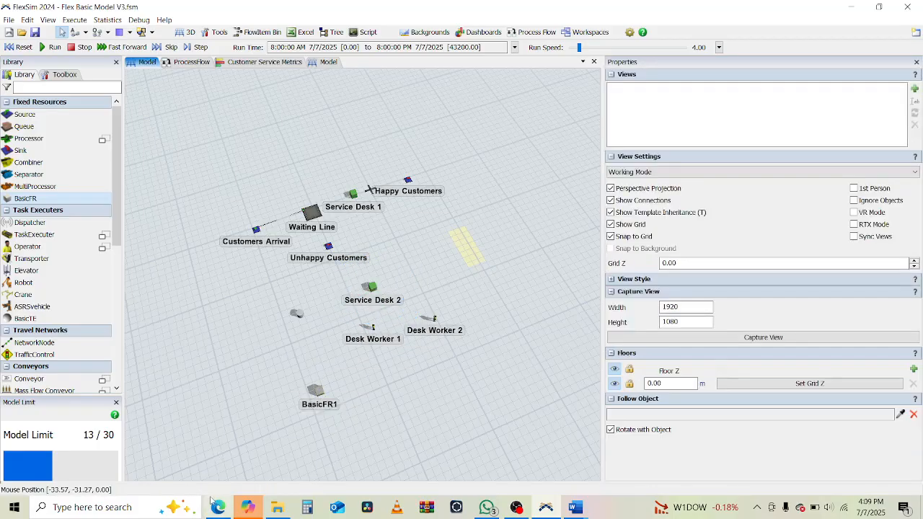
# Step: Consult the color instruction in the browser tutorial and set Service Desk 1's color to light gray (204, 204, 204) in FlexSim
pyautogui.click(217, 507)
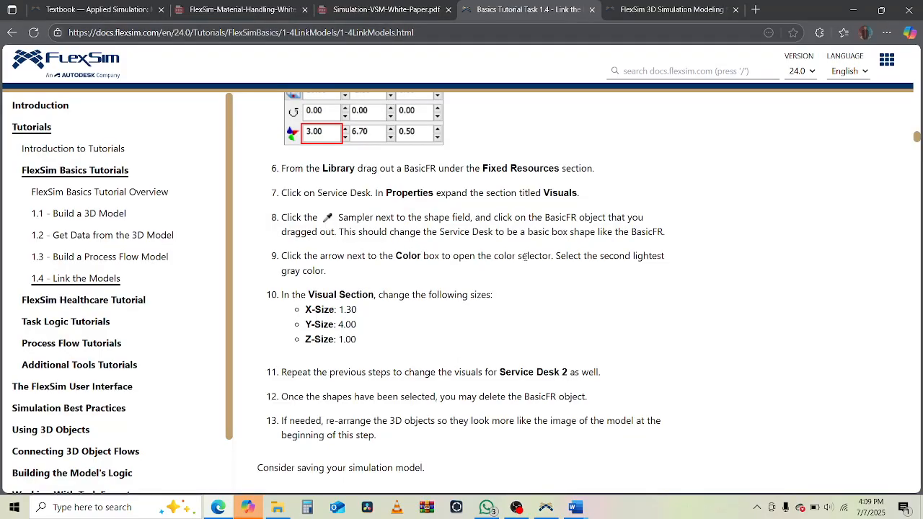
pyautogui.click(219, 507)
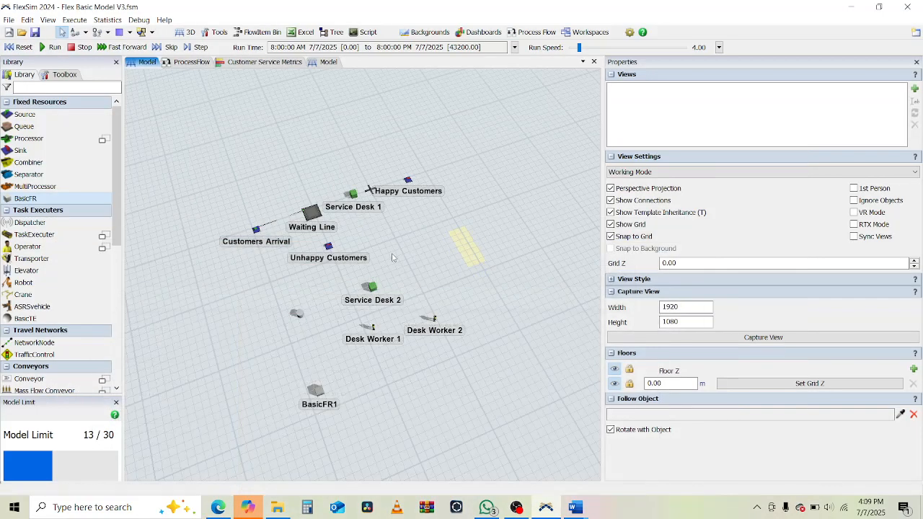
pyautogui.click(354, 196)
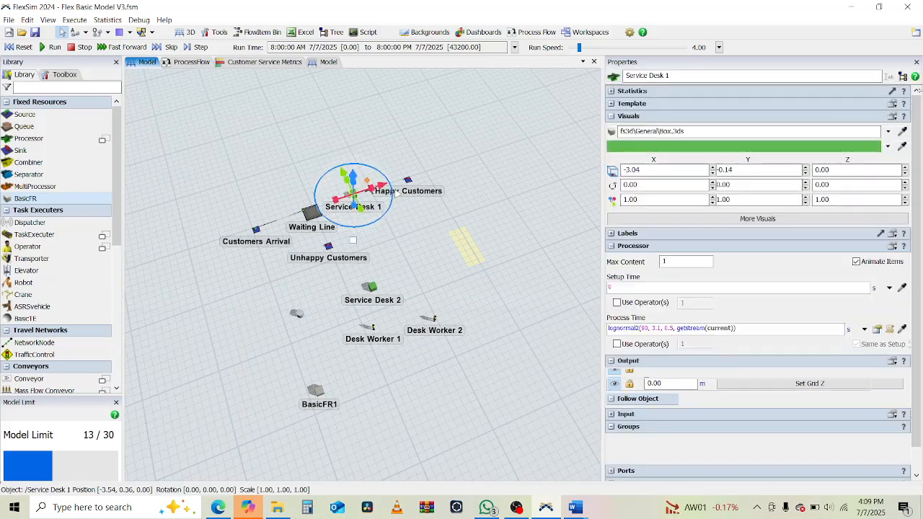
pyautogui.click(902, 146)
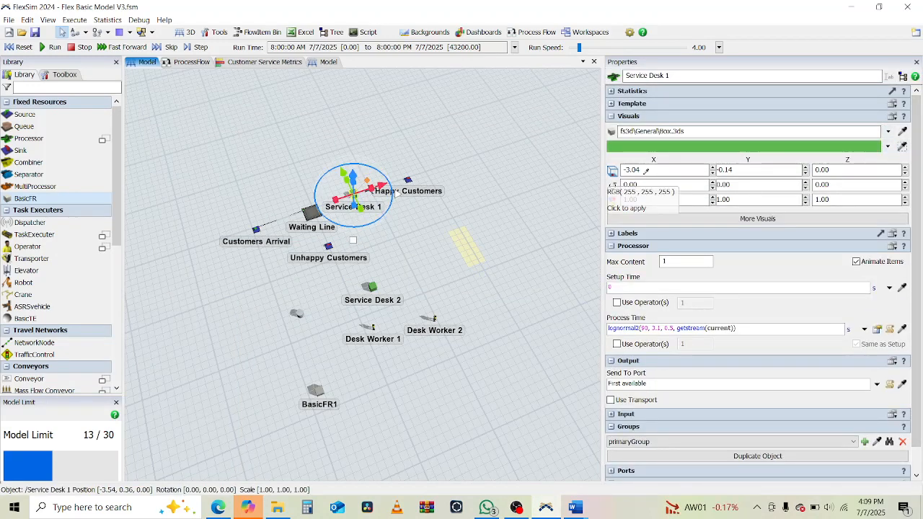
pyautogui.click(849, 147)
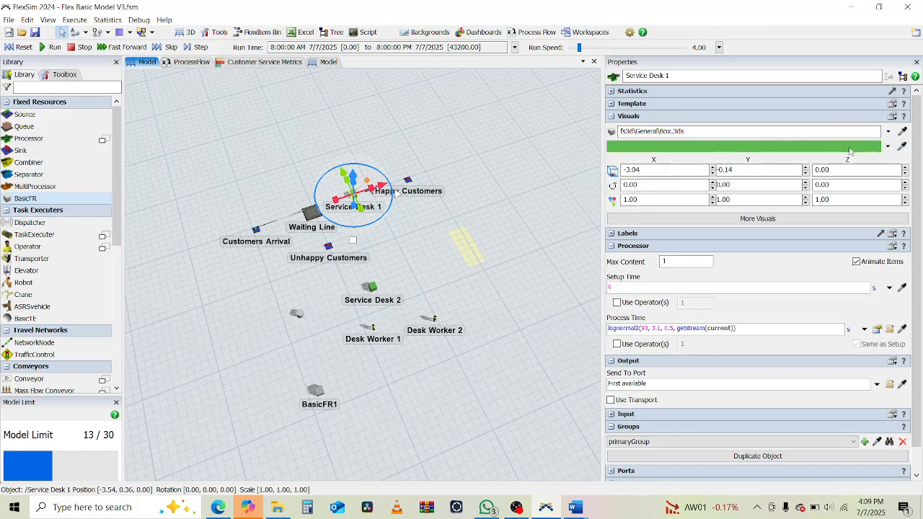
pyautogui.click(888, 146)
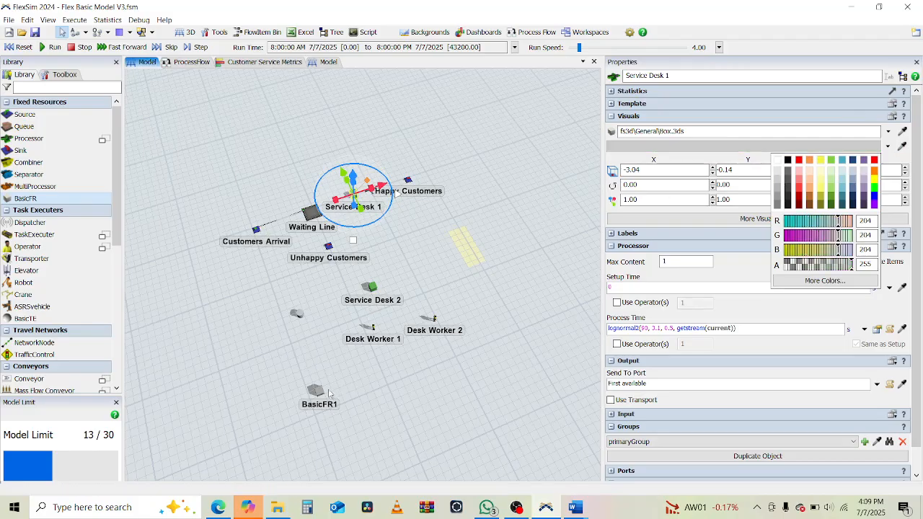
pyautogui.click(373, 289)
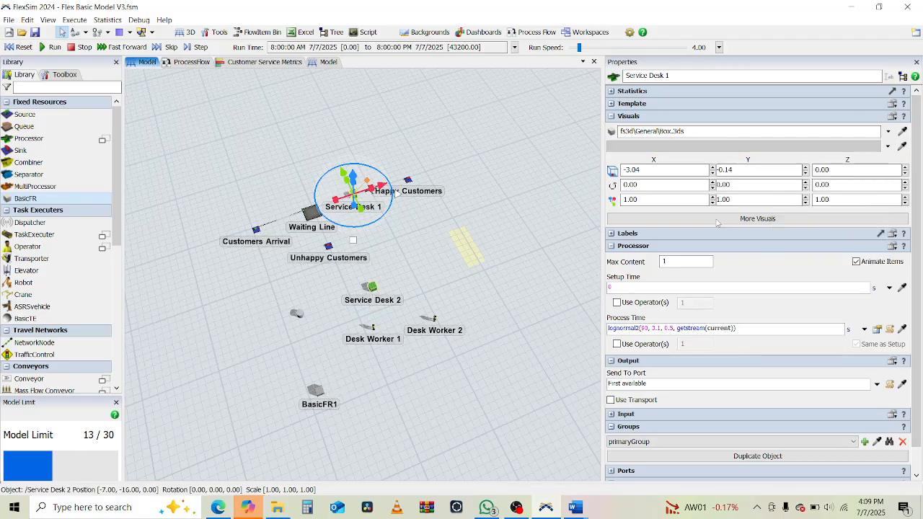
# Step: Set Service Desk 2's color to light gray from the color palette in its Visuals properties
pyautogui.click(374, 291)
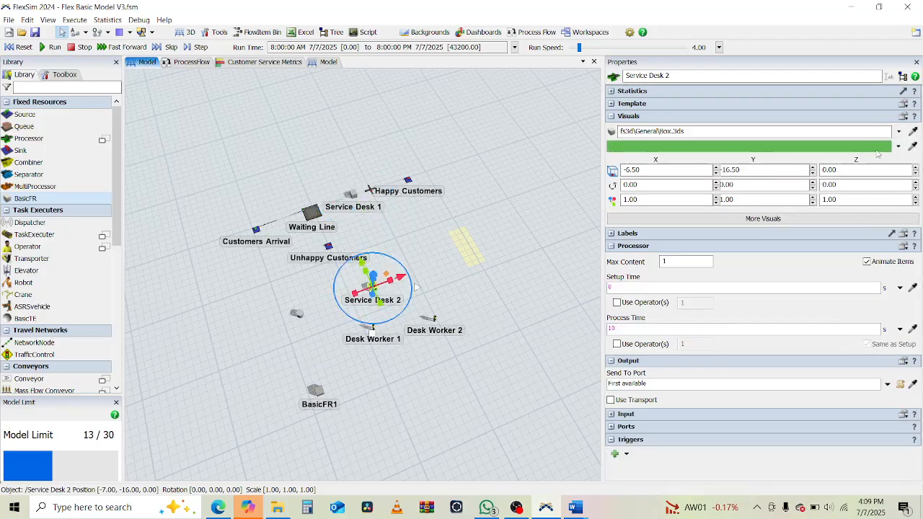
pyautogui.click(898, 146)
pyautogui.click(787, 185)
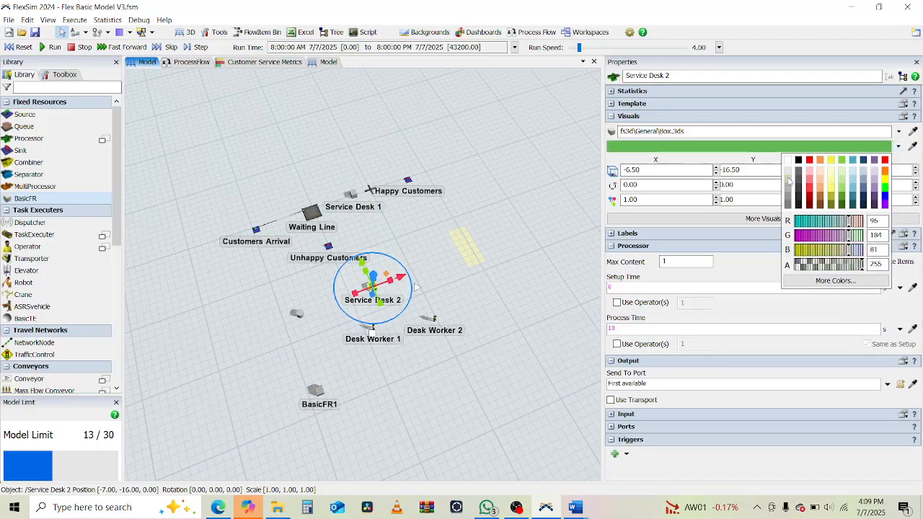
pyautogui.click(526, 231)
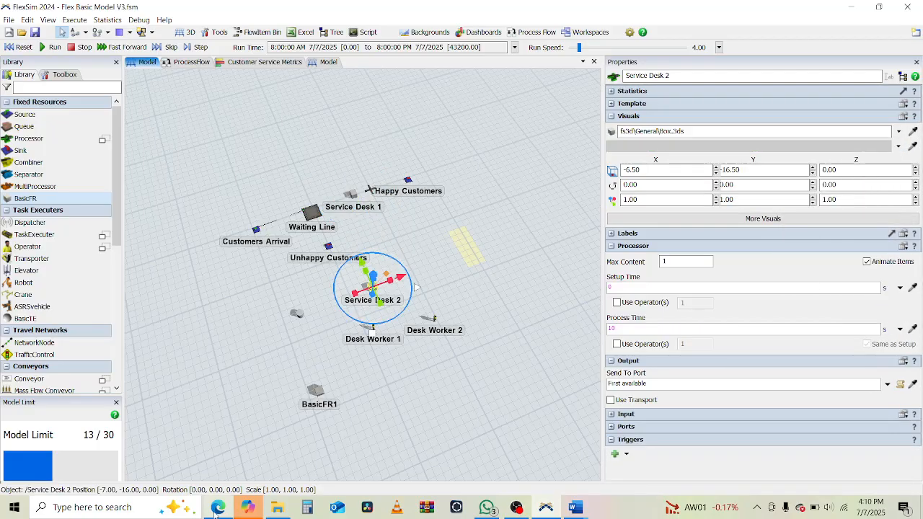
pyautogui.click(344, 433)
# Step: Read the size instructions in the browser tutorial and set Service Desk 1's X position to 1.30 in FlexSim
pyautogui.hotkey('alt', 'Tab')
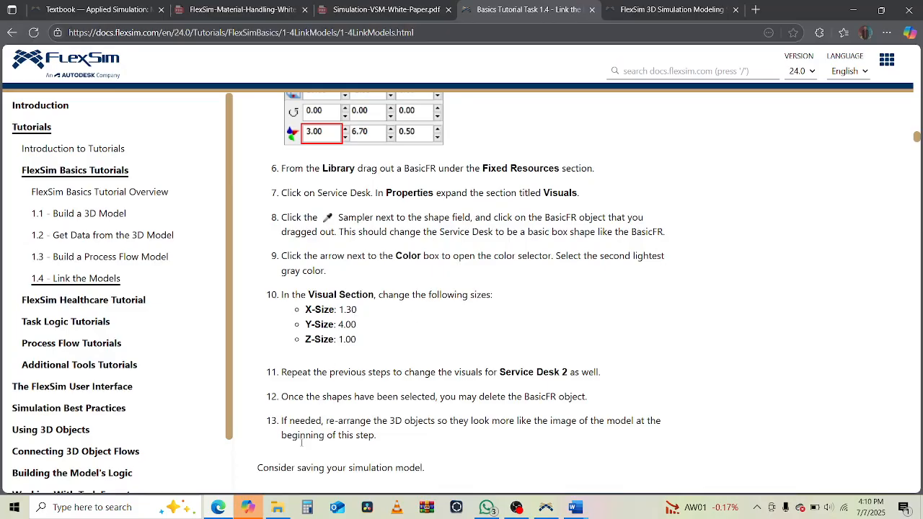
pyautogui.click(223, 509)
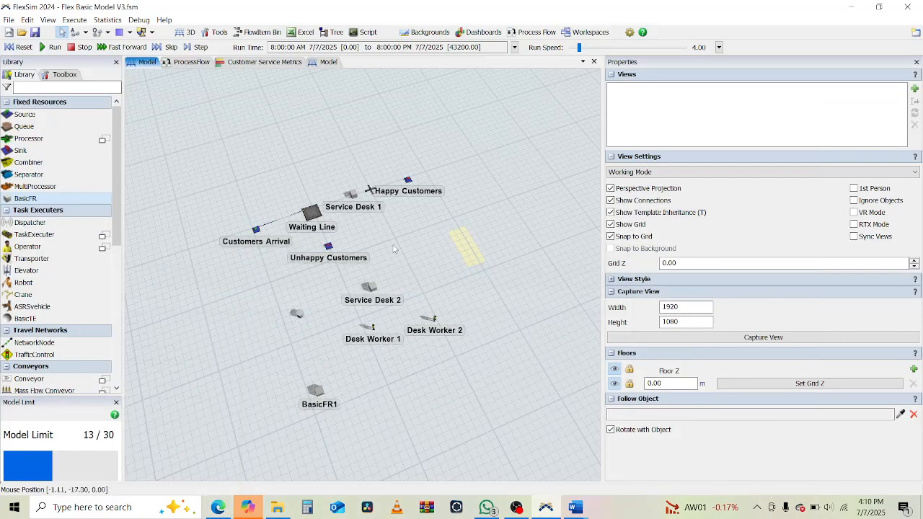
pyautogui.click(370, 190)
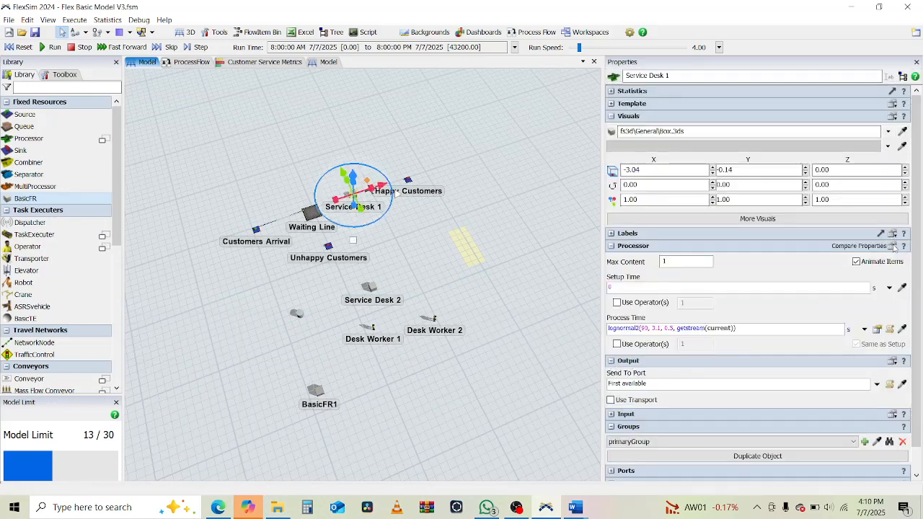
pyautogui.doubleClick(632, 171)
pyautogui.write('-1.3')
pyautogui.hotkey('ctrl', 'a')
pyautogui.write('1')
pyautogui.press('Return')
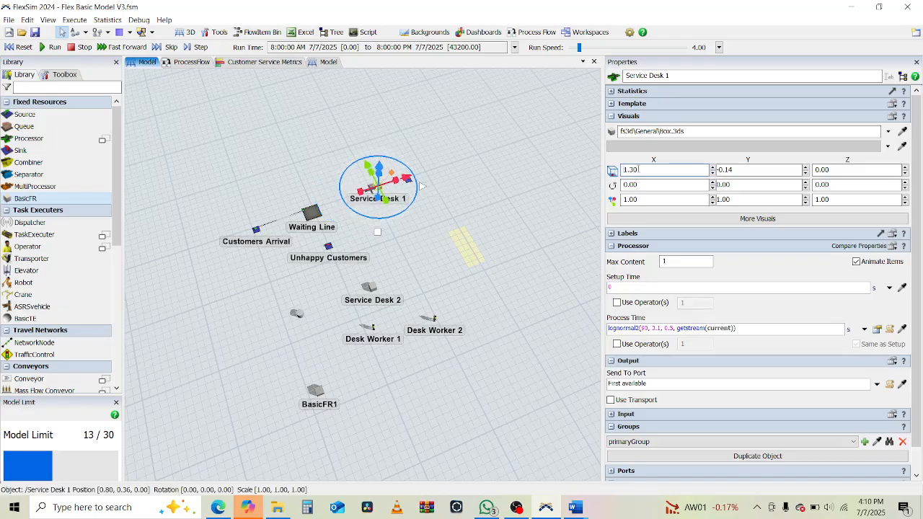
# Step: Set Service Desk 1's Y position to -4.00 and its Z position to 1.00
pyautogui.doubleClick(725, 169)
pyautogui.write('-4')
pyautogui.press('Return')
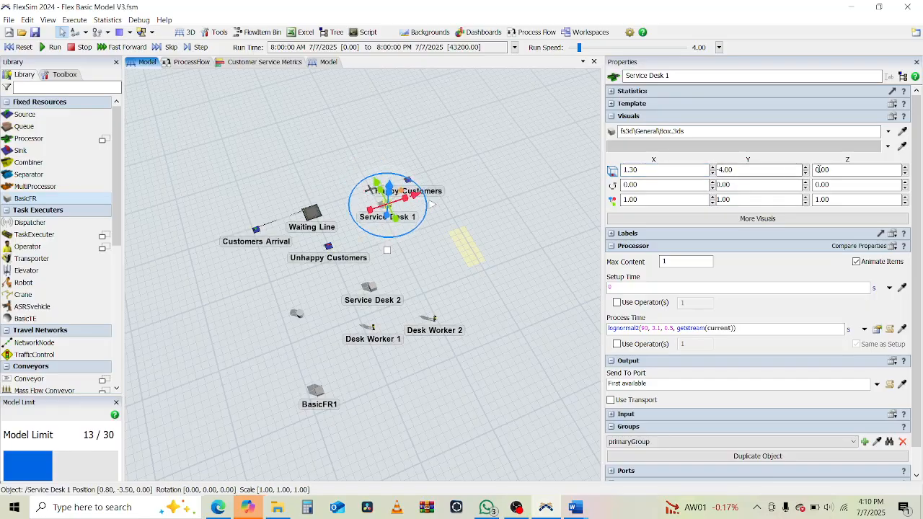
pyautogui.doubleClick(847, 170)
pyautogui.write('1')
pyautogui.press('Return')
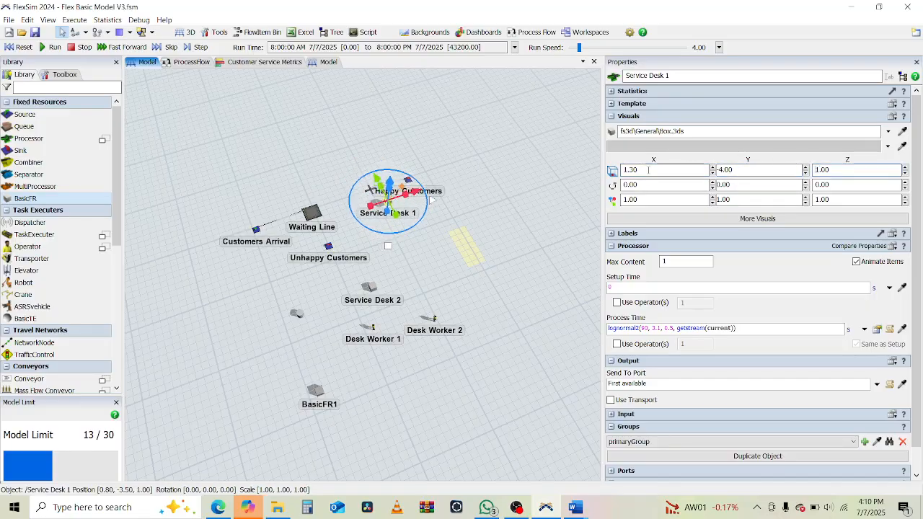
pyautogui.click(490, 278)
pyautogui.moveTo(490, 281)
pyautogui.mouseDown(button='right')
pyautogui.moveTo(446, 280)
pyautogui.moveTo(479, 281)
pyautogui.mouseUp(button='right')
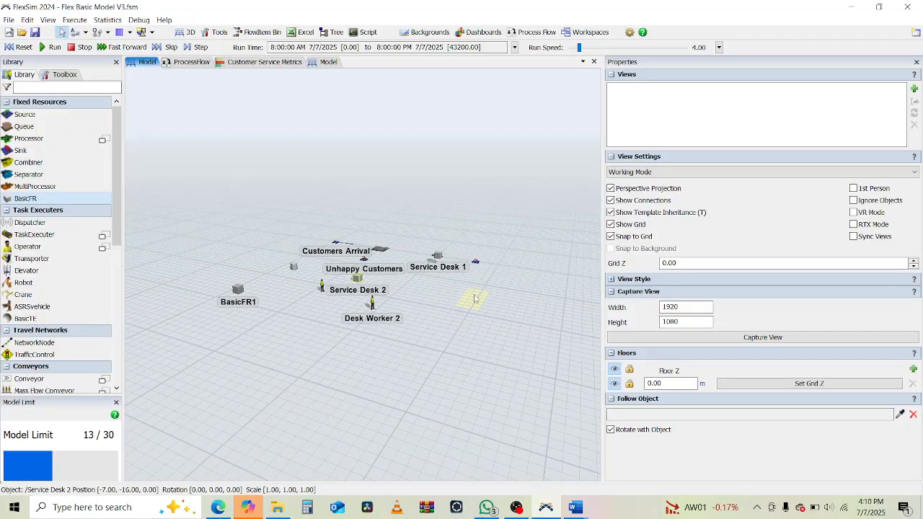
# Step: Select Service Desk 2, recheck the sizes in the browser tutorial, and set its X position to 1.30 in FlexSim
pyautogui.click(358, 283)
pyautogui.click(218, 508)
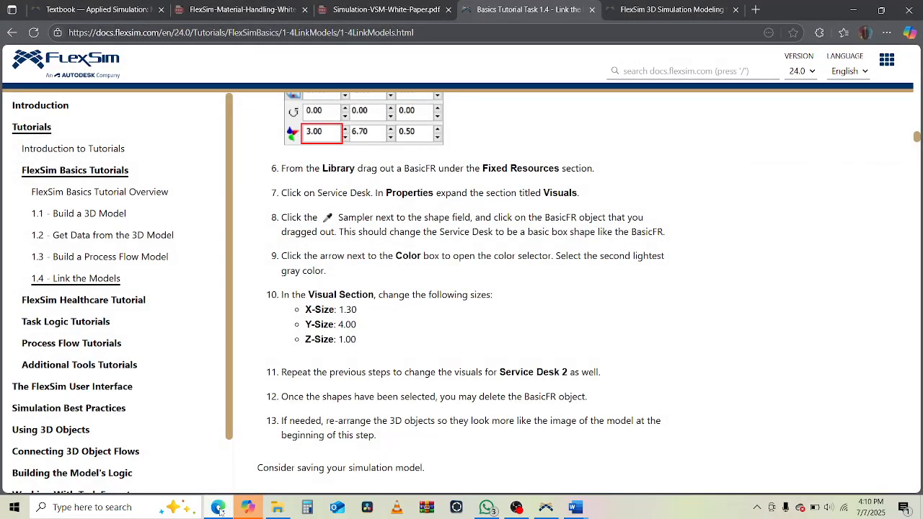
pyautogui.click(219, 508)
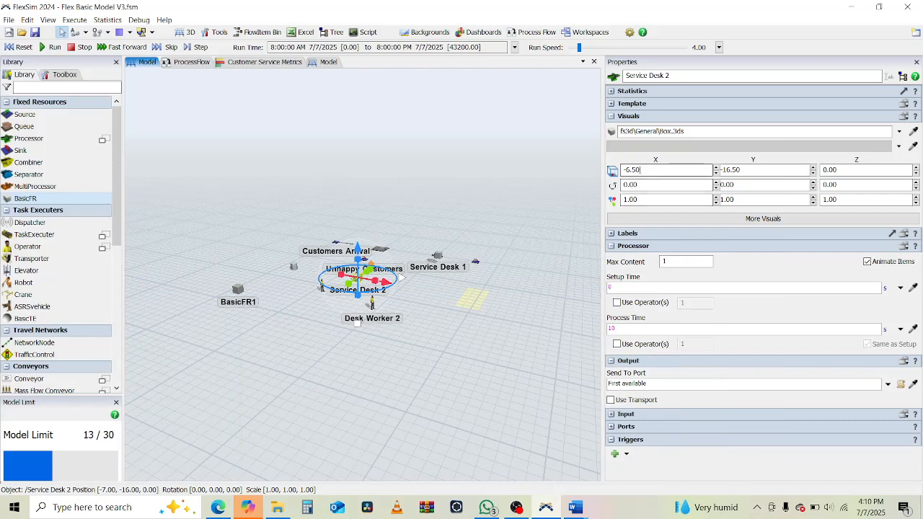
pyautogui.moveTo(626, 171); pyautogui.dragTo(640, 171)
pyautogui.write('1')
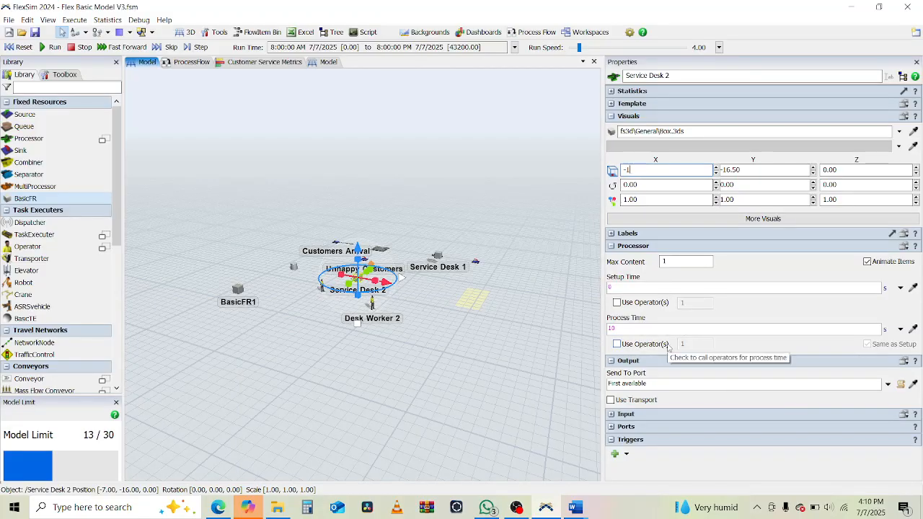
pyautogui.hotkey('ctrl', 'a')
pyautogui.write('1.3')
pyautogui.press('Return')
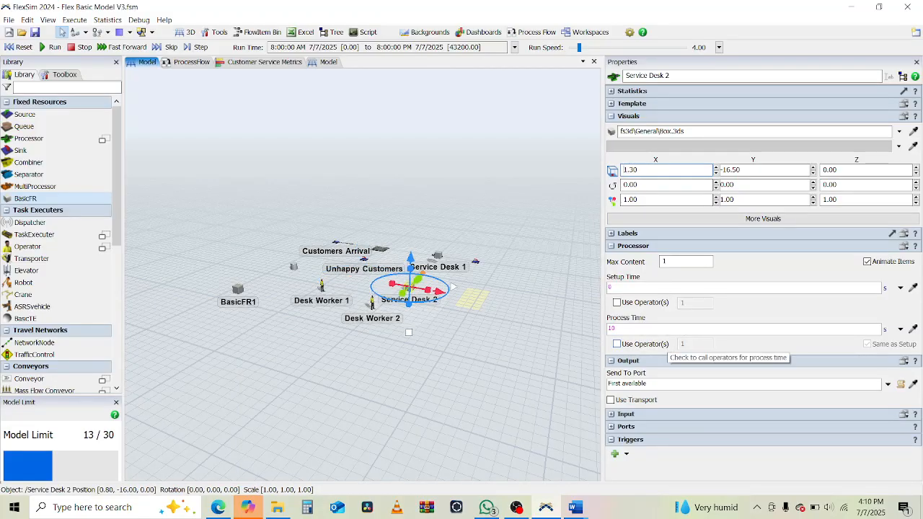
# Step: Try a Y position of -4.00 for Service Desk 2, replace it with 4.00, and inspect the desks from another side
pyautogui.doubleClick(731, 170)
pyautogui.write('-4')
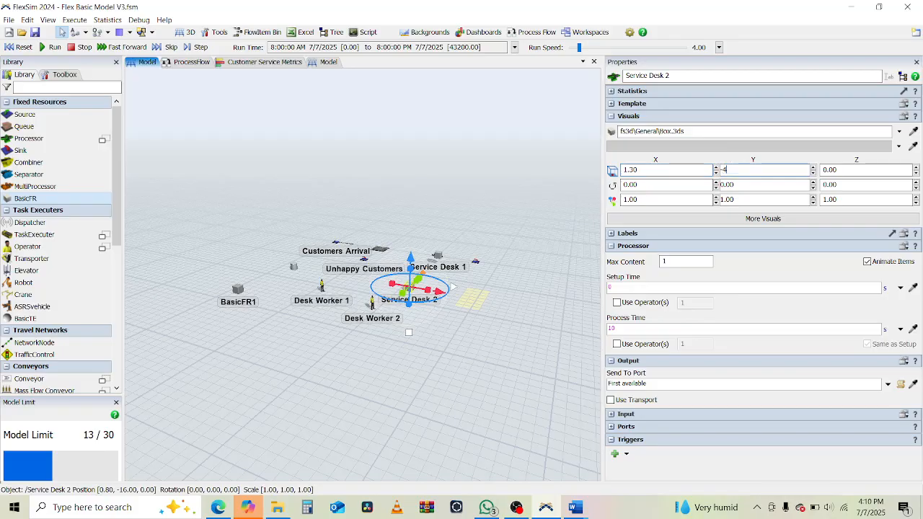
pyautogui.press('Return')
pyautogui.doubleClick(730, 169)
pyautogui.write('4')
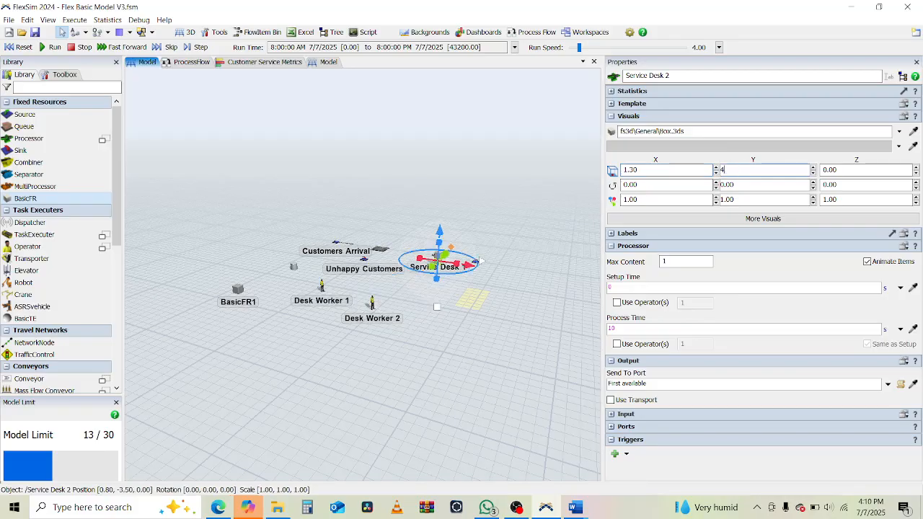
pyautogui.press('Return')
pyautogui.click(436, 405)
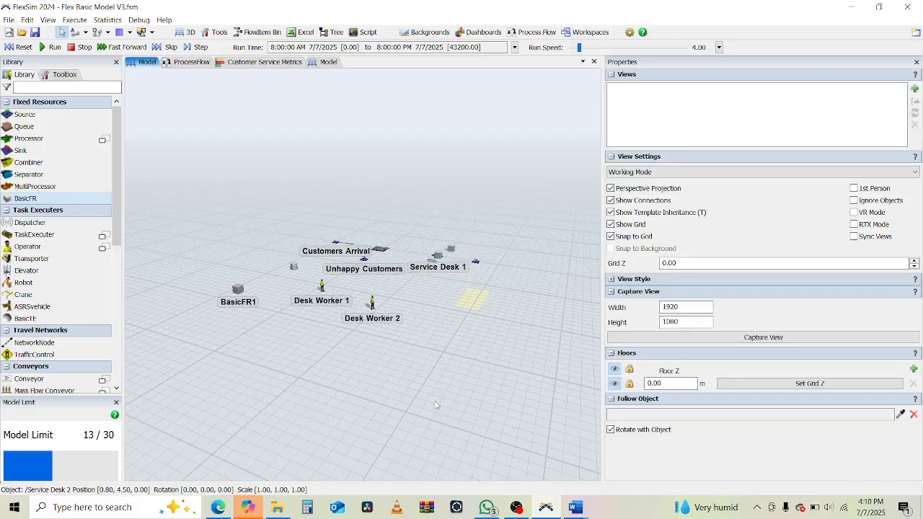
pyautogui.moveTo(436, 406); pyautogui.dragTo(438, 366, button='right')
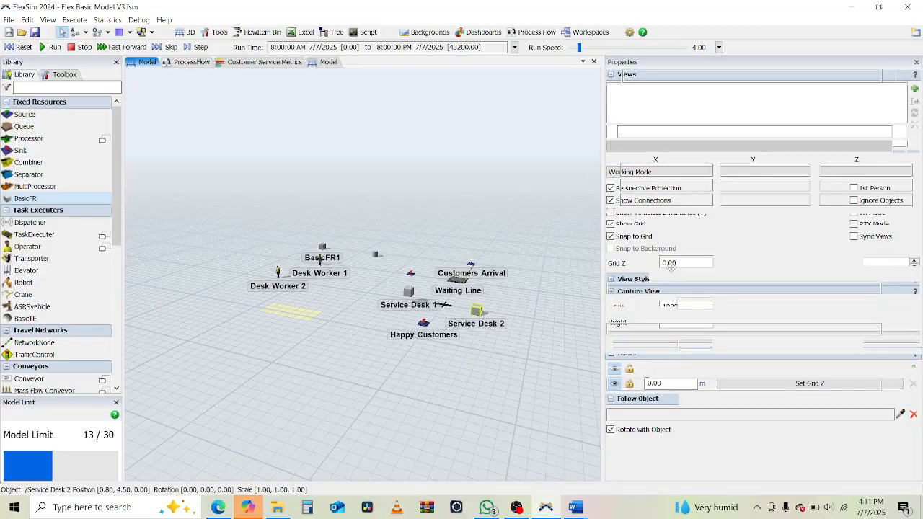
# Step: Set Service Desk 2's Z position to 1.00 and view the desks from another side
pyautogui.click(480, 313)
pyautogui.doubleClick(833, 171)
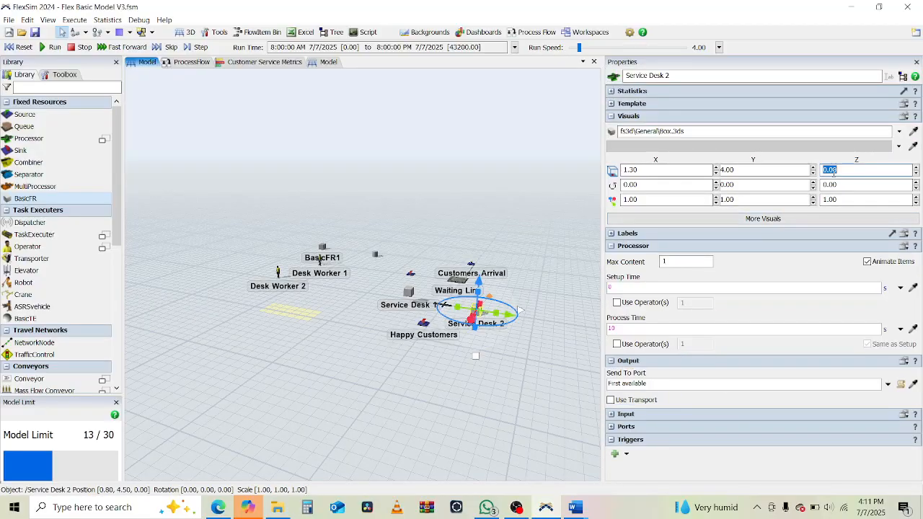
pyautogui.write('1')
pyautogui.press('Return')
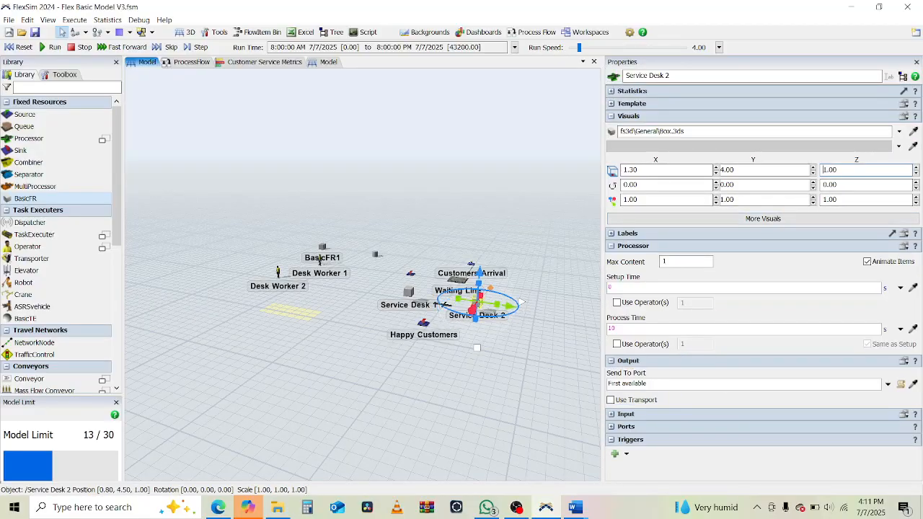
pyautogui.click(476, 350)
pyautogui.moveTo(474, 351)
pyautogui.mouseDown(button='right')
pyautogui.moveTo(451, 355)
pyautogui.moveTo(470, 354)
pyautogui.mouseUp(button='right')
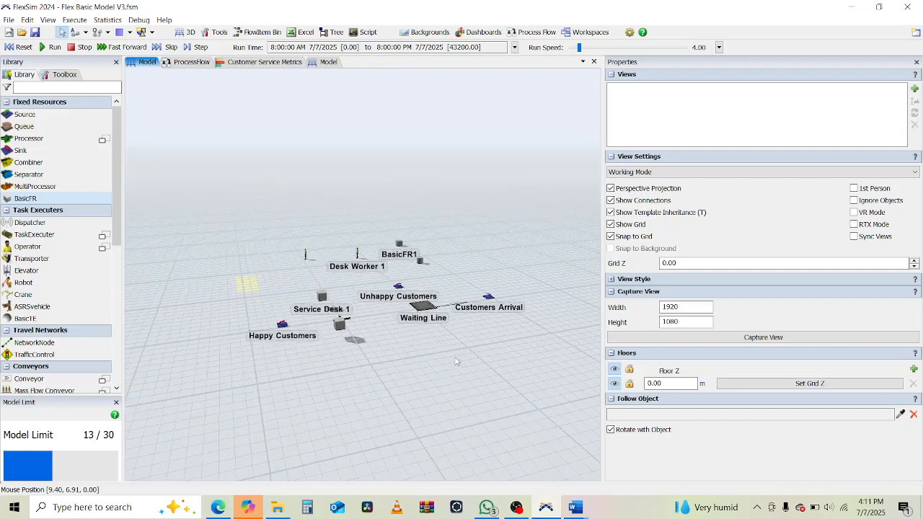
# Step: Reread the service desk instructions in the browser tutorial and examine the image of the finished 3D model layout
pyautogui.click(218, 508)
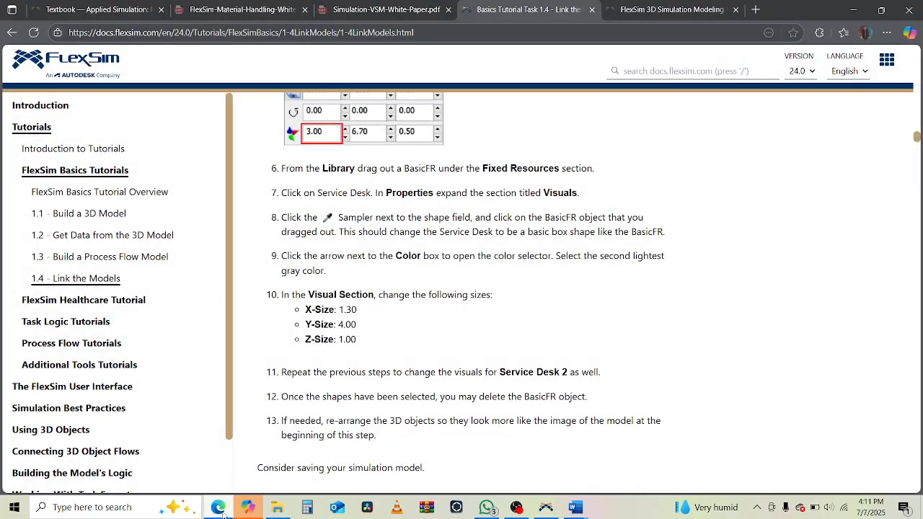
pyautogui.scroll(-1, 476, 372)
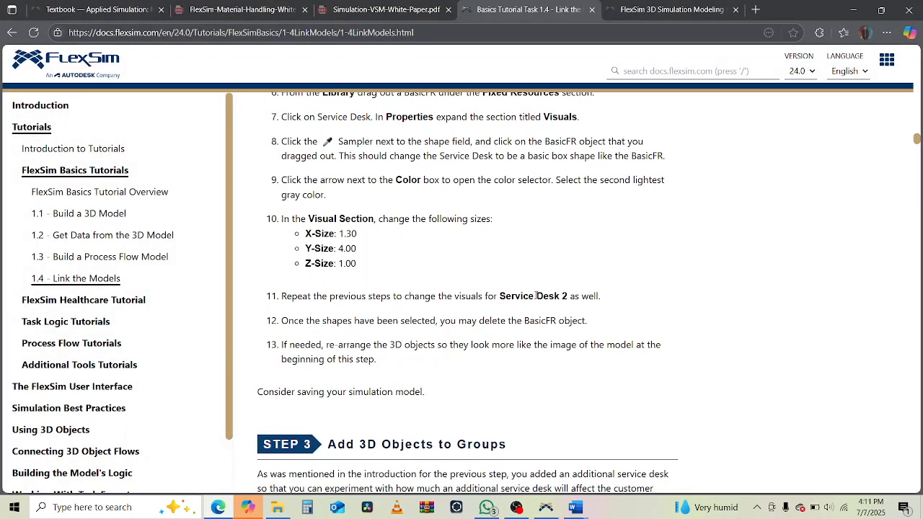
pyautogui.moveTo(530, 296); pyautogui.dragTo(500, 297)
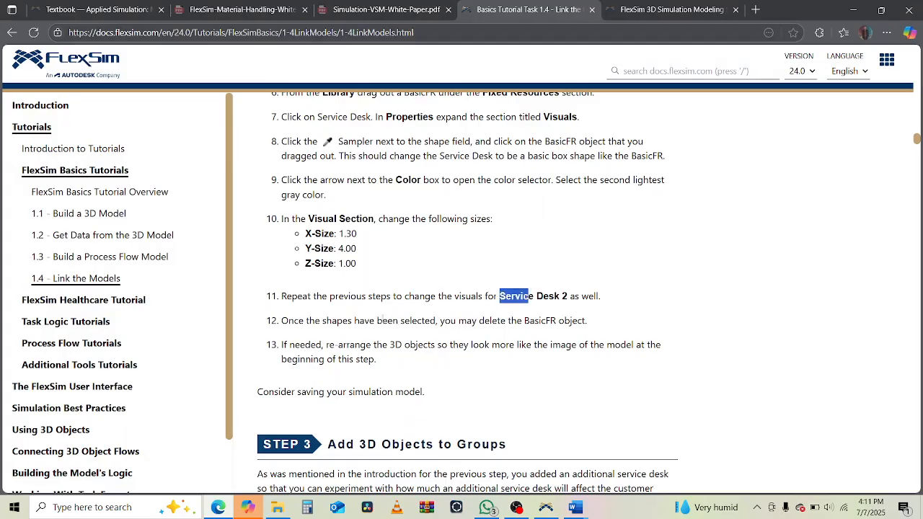
pyautogui.moveTo(377, 321); pyautogui.dragTo(510, 325)
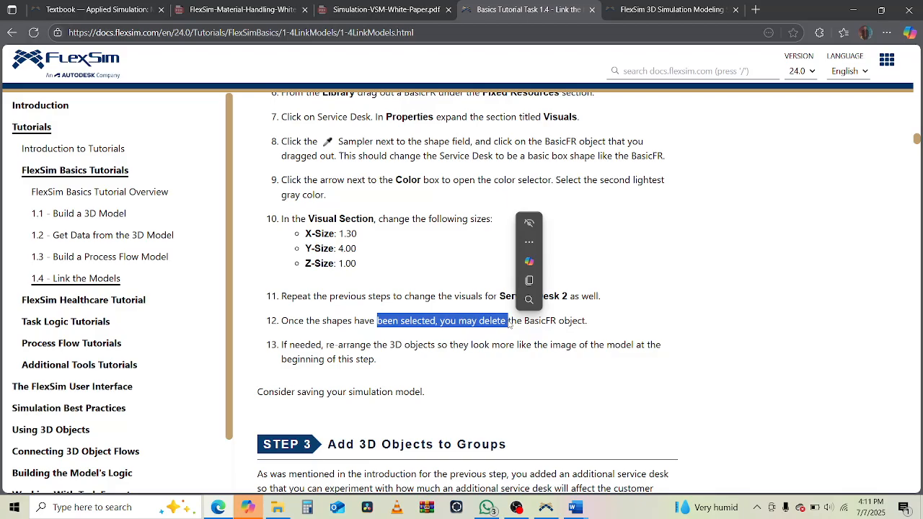
pyautogui.scroll(1, 509, 321)
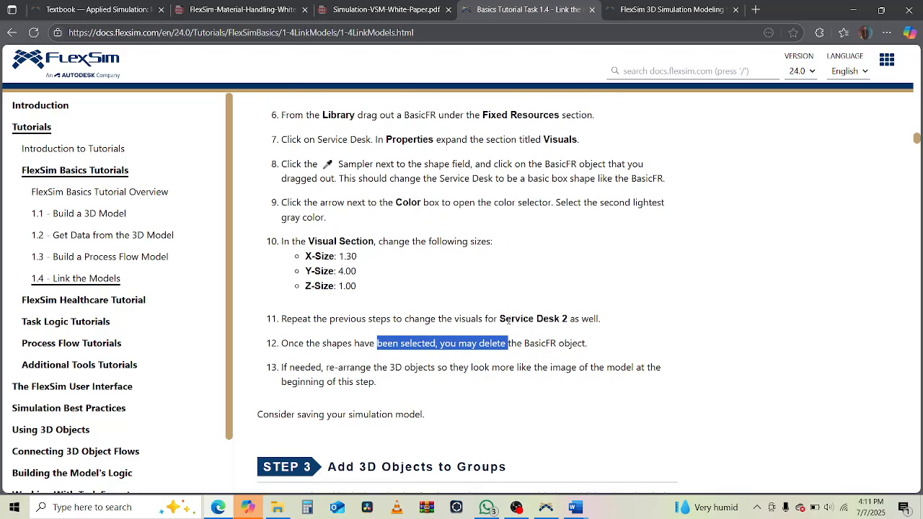
pyautogui.scroll(20, 644, 205)
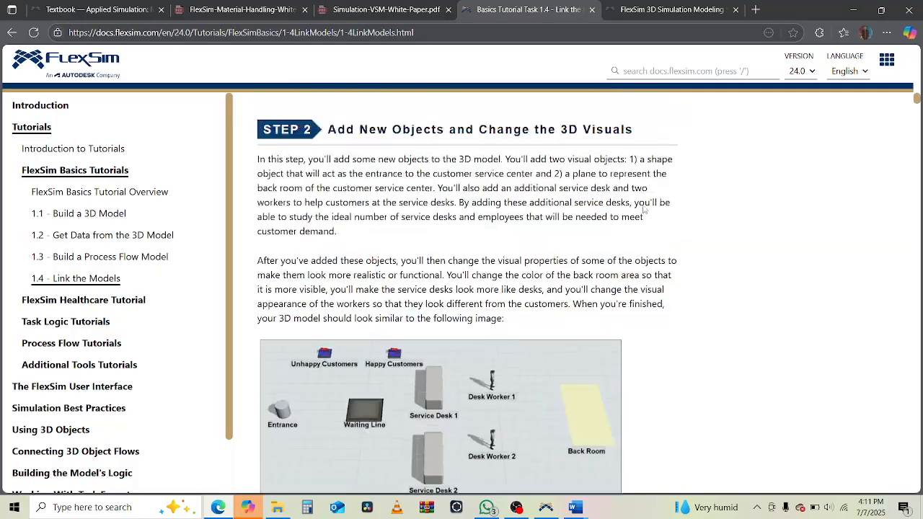
pyautogui.scroll(15, 643, 209)
pyautogui.scroll(-10, 644, 209)
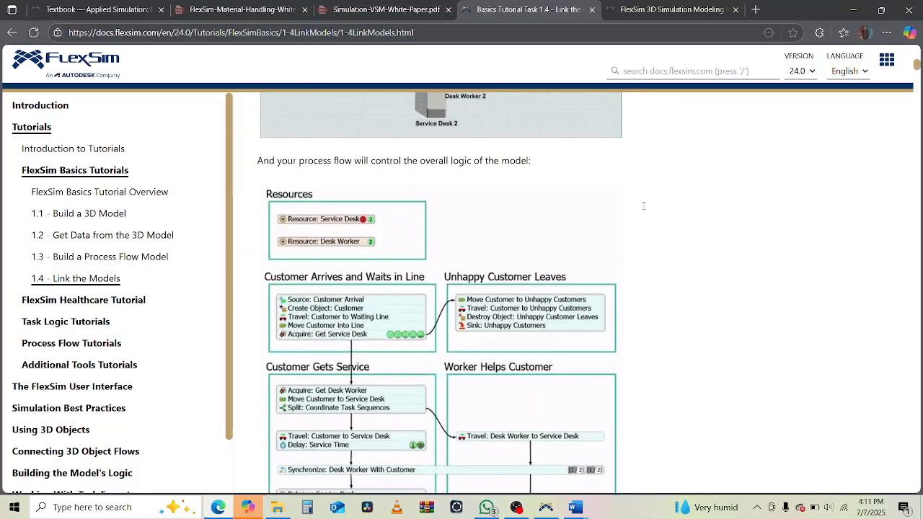
pyautogui.scroll(1, 643, 209)
pyautogui.scroll(1, 645, 209)
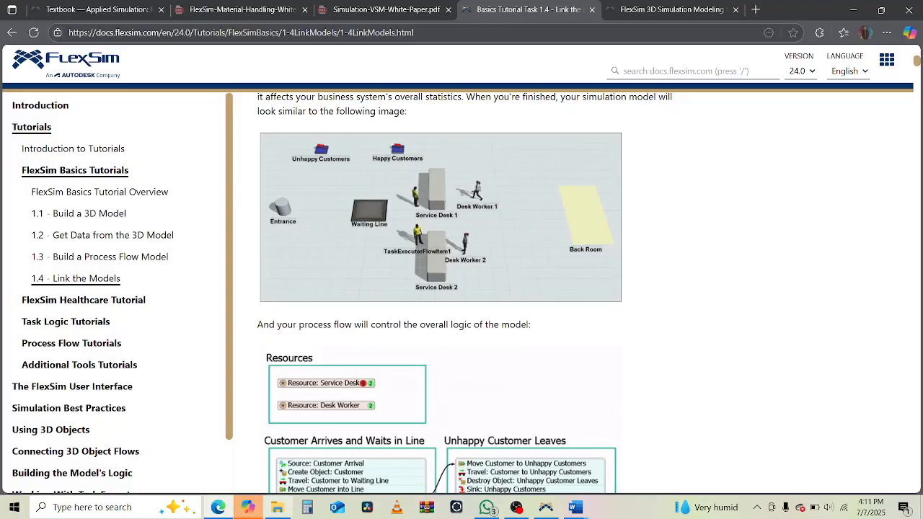
# Step: Return to FlexSim and try stretching Service Desk 2 along its Y axis to a size of about 4.73
pyautogui.hotkey('alt', 'Tab')
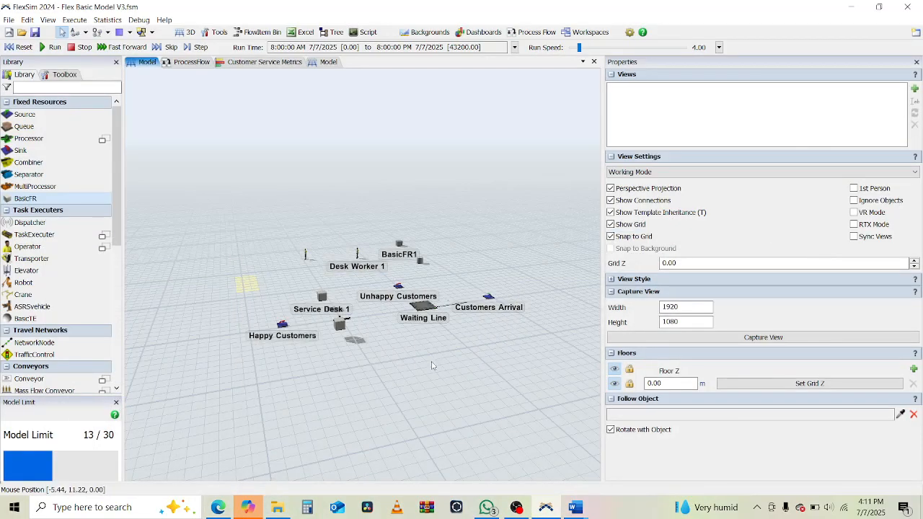
pyautogui.moveTo(433, 365); pyautogui.dragTo(433, 365, button='right')
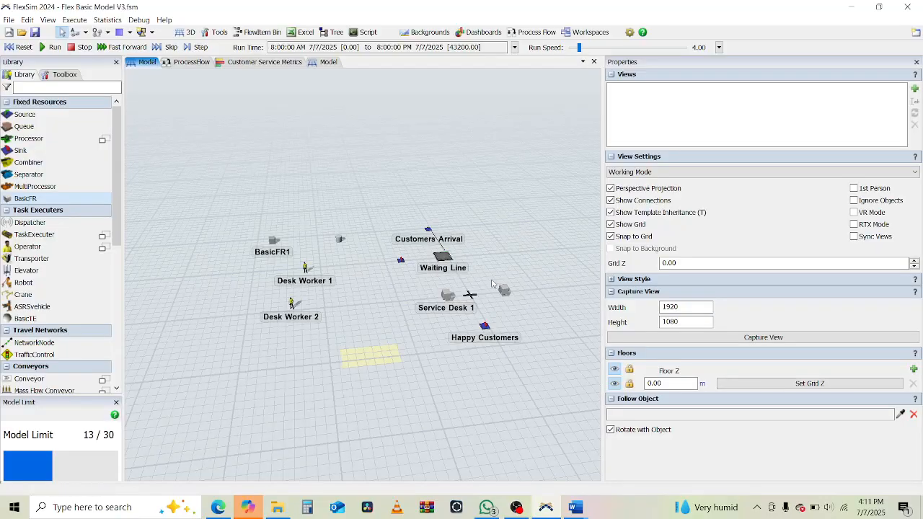
pyautogui.click(519, 287)
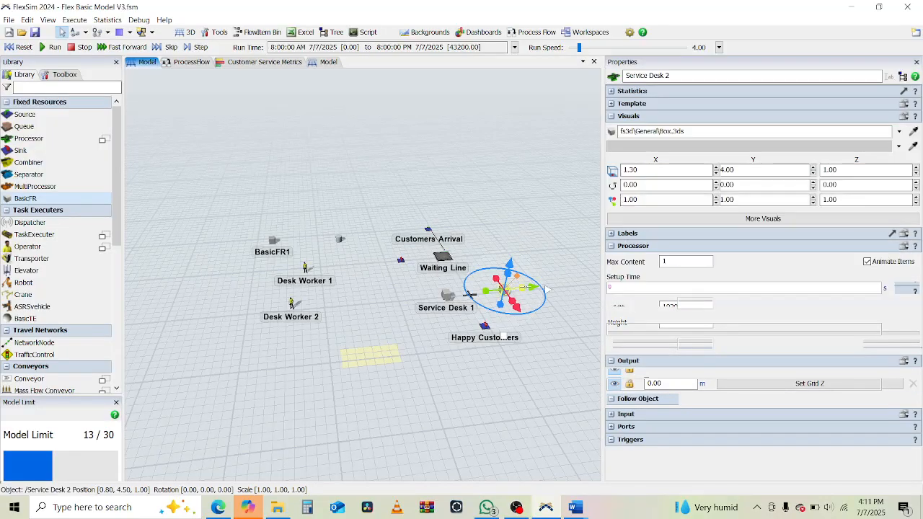
pyautogui.moveTo(484, 291)
pyautogui.mouseDown()
pyautogui.moveTo(515, 291)
pyautogui.moveTo(488, 296)
pyautogui.mouseUp()
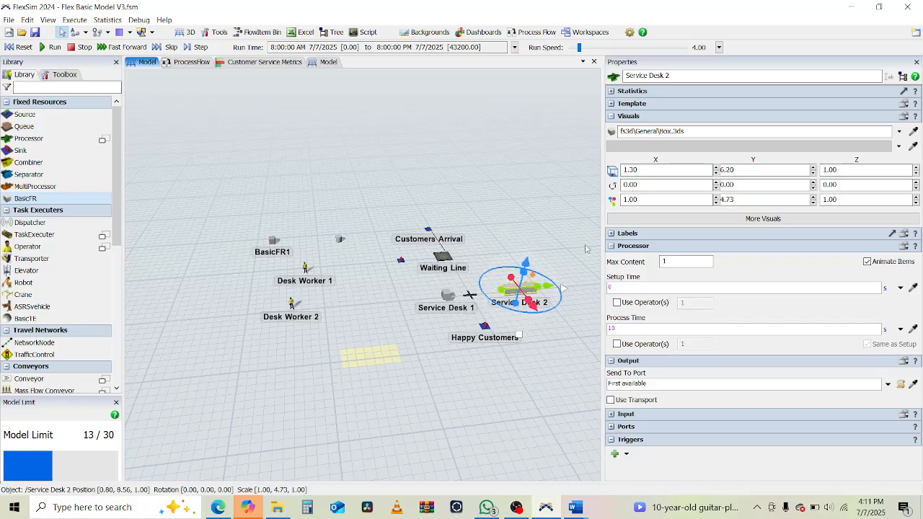
# Step: Undo the stretch of Service Desk 2 and the earlier position changes to both service desks
pyautogui.hotkey('ctrl', 'z')
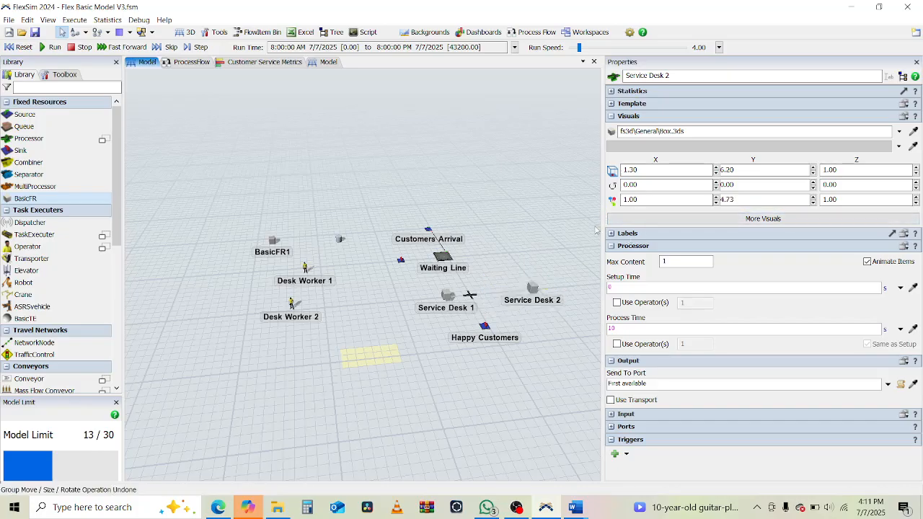
pyautogui.hotkey('ctrl', 'z')
pyautogui.hotkey('ctrl', 'z')
pyautogui.hotkey('ctrl', 'z')
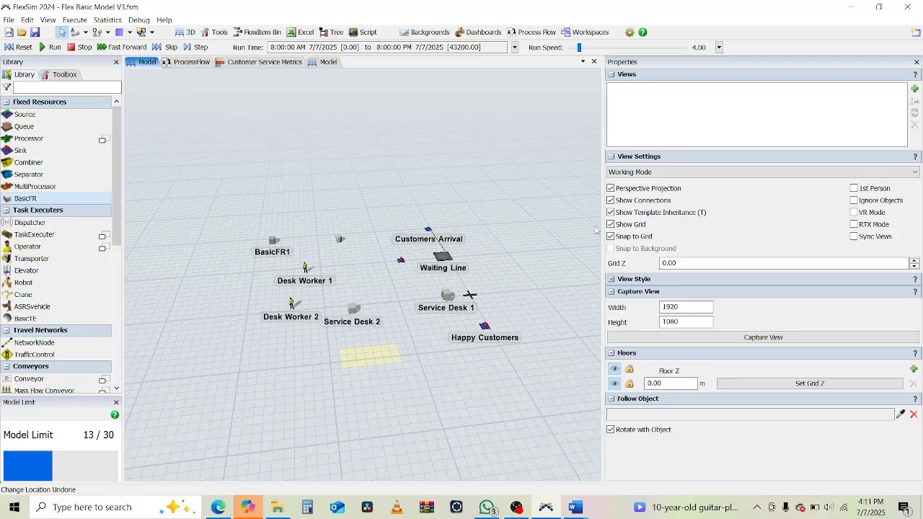
pyautogui.hotkey('ctrl', 'z')
pyautogui.hotkey('ctrl', 'z')
pyautogui.hotkey('ctrl', 'z')
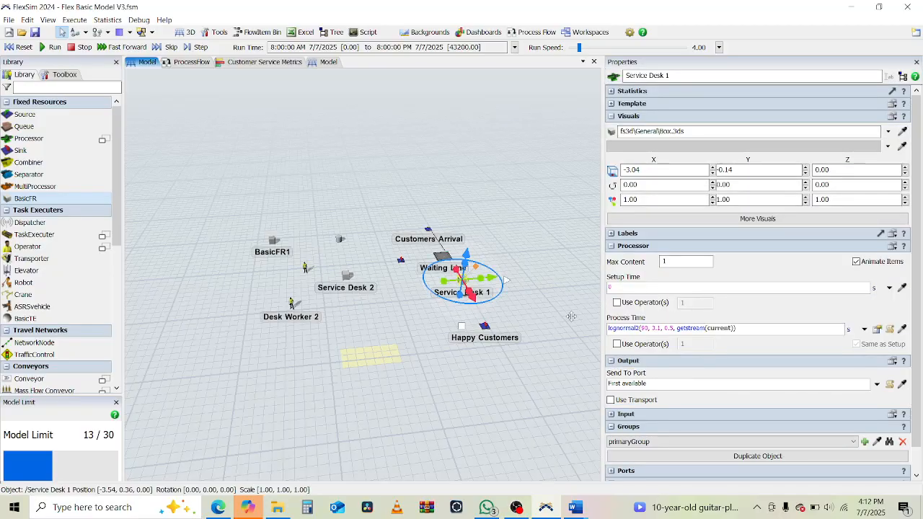
# Step: Recheck the sizes in the browser tutorial and set Service Desk 1's X size to 1.30 and Y size to 4.00 in FlexSim
pyautogui.click(218, 507)
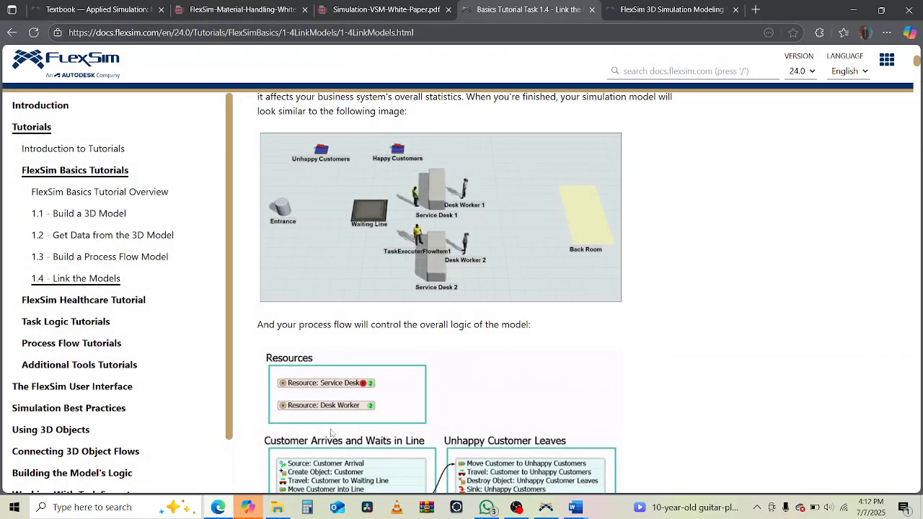
pyautogui.scroll(-20, 331, 433)
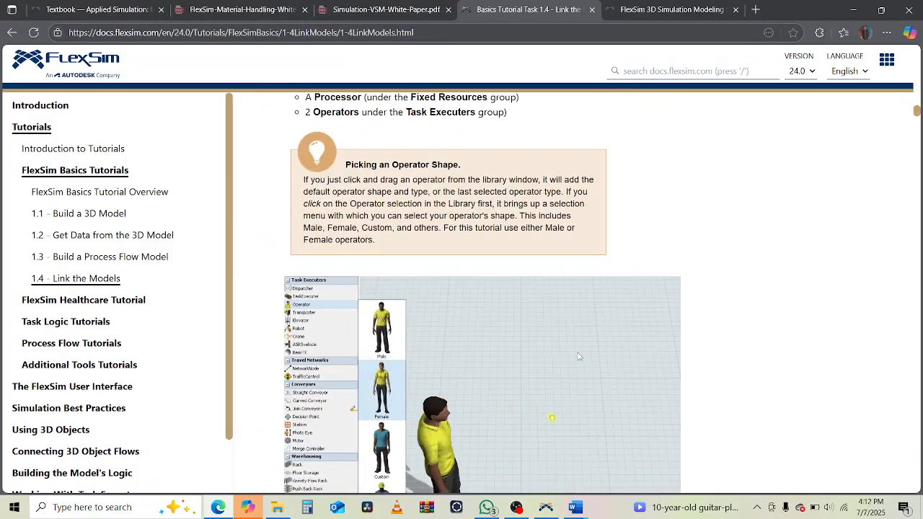
pyautogui.scroll(-15, 579, 356)
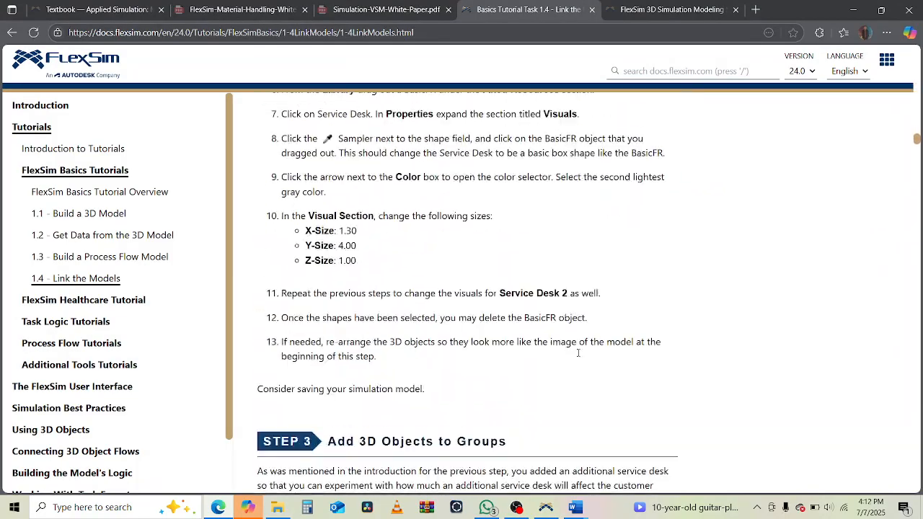
pyautogui.click(219, 508)
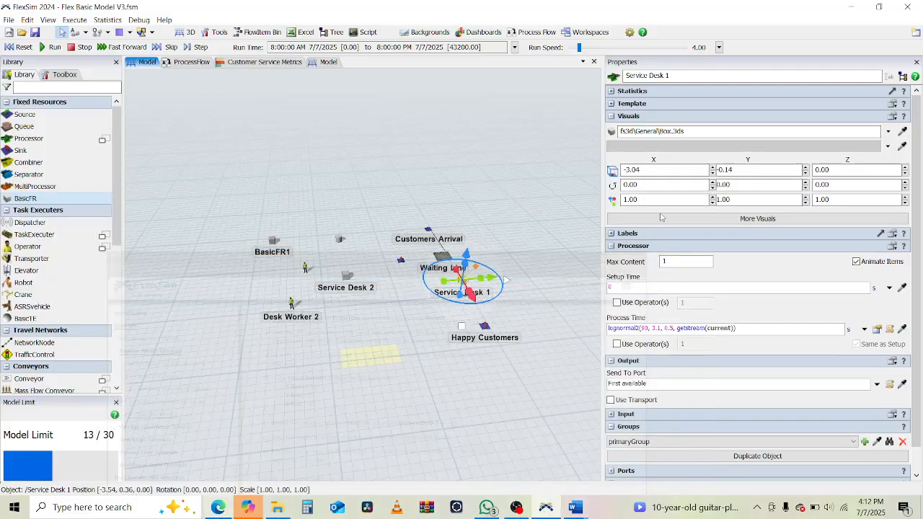
pyautogui.click(631, 200)
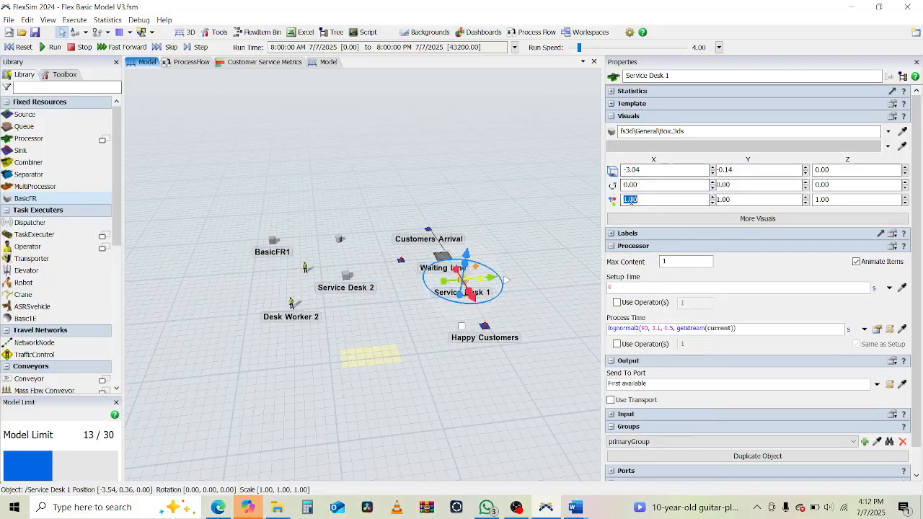
pyautogui.press('Return')
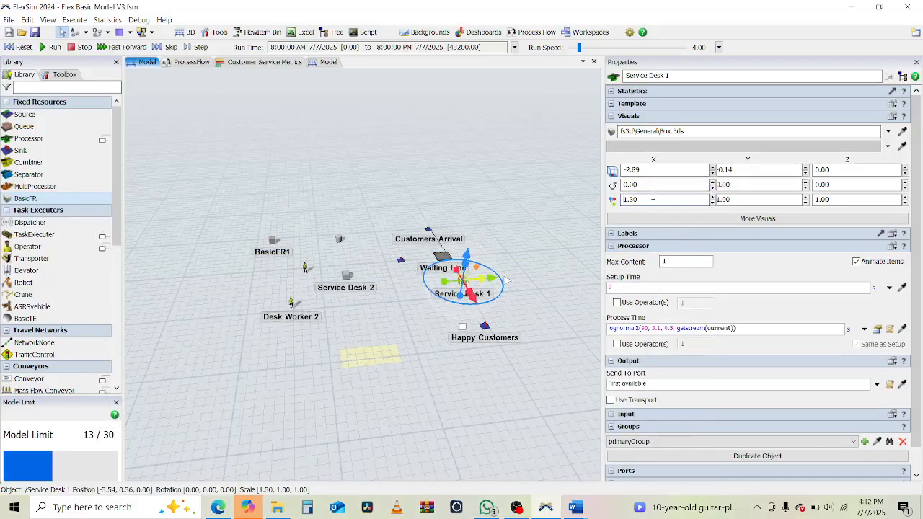
pyautogui.write('4')
pyautogui.press('Return')
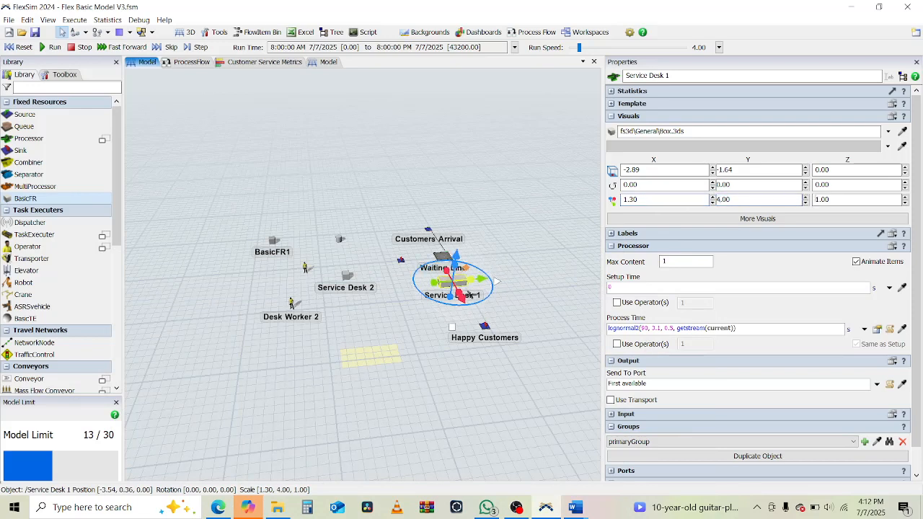
# Step: Set Service Desk 2's X size to 1.30 and Y size to 4.00
pyautogui.click(346, 281)
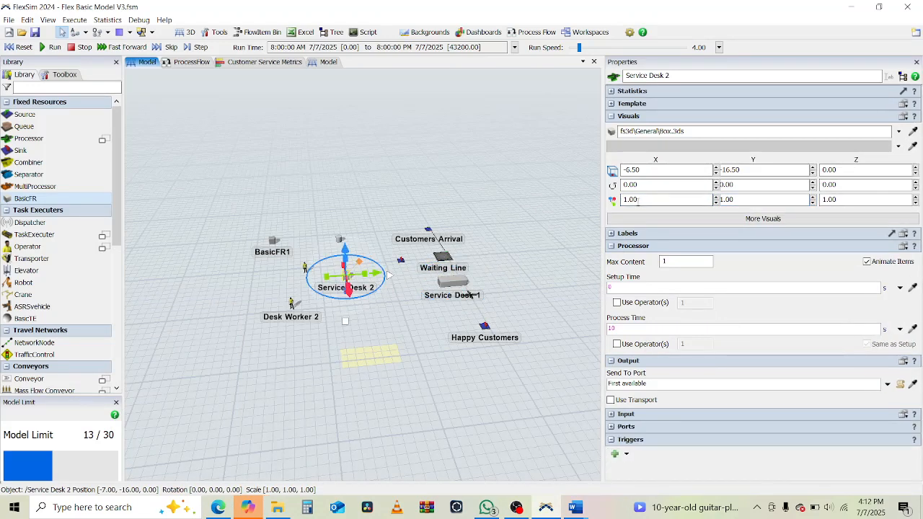
pyautogui.doubleClick(631, 200)
pyautogui.write('1.3')
pyautogui.press('Return')
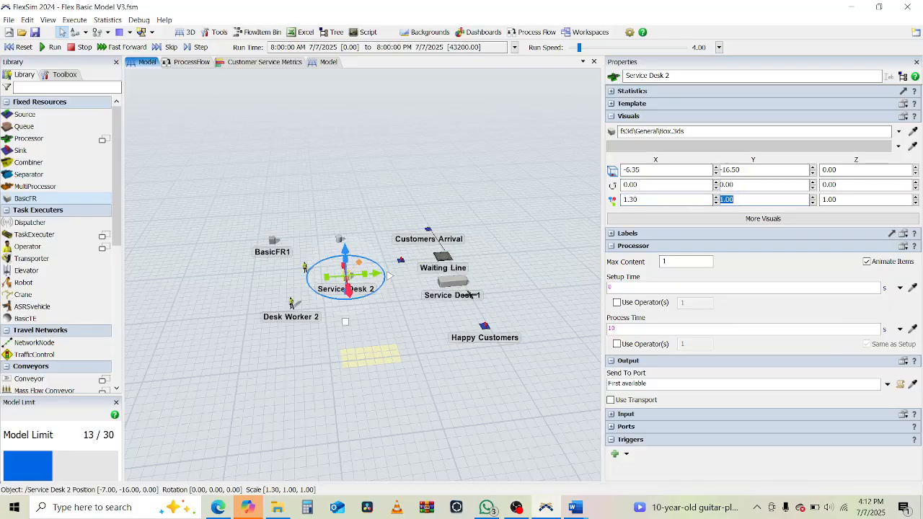
pyautogui.write('4')
pyautogui.press('Return')
pyautogui.doubleClick(844, 199)
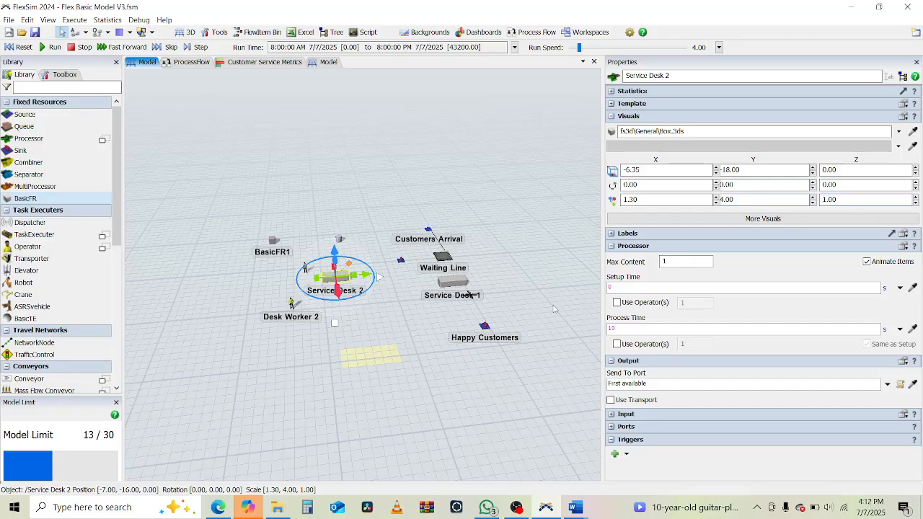
pyautogui.click(529, 276)
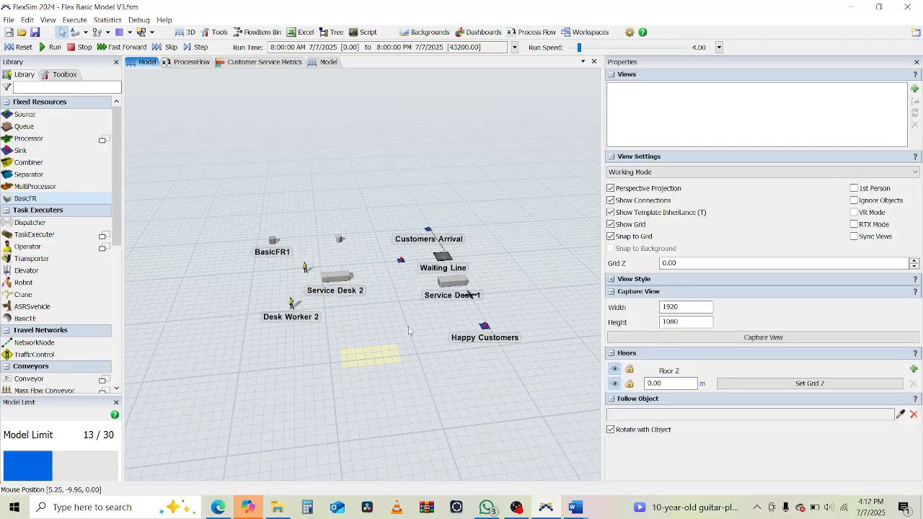
# Step: Check the browser tutorial's layout image; in FlexSim, move Service Desk 2 to about X -2.67, Y 7.63 and Desk Worker 1 to about X 0.20, Y -2.29
pyautogui.moveTo(409, 331); pyautogui.dragTo(451, 340, button='right')
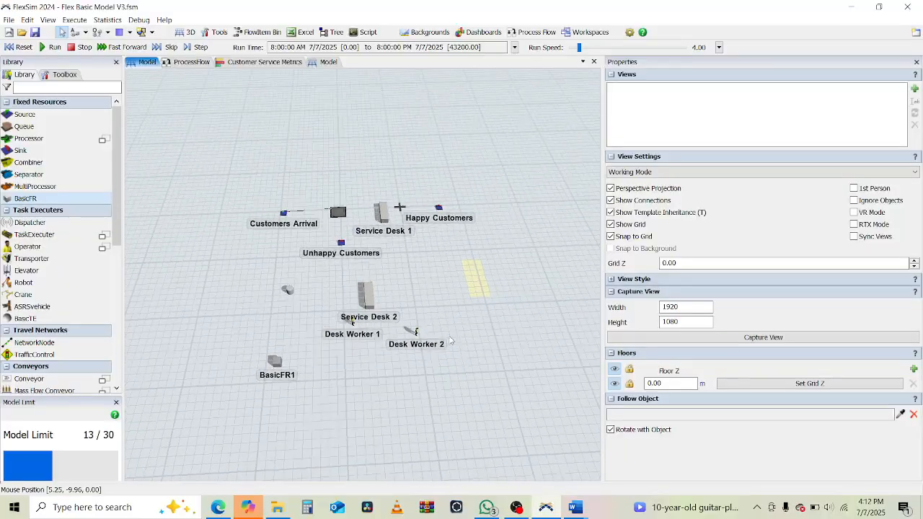
pyautogui.click(218, 508)
pyautogui.scroll(10, 502, 336)
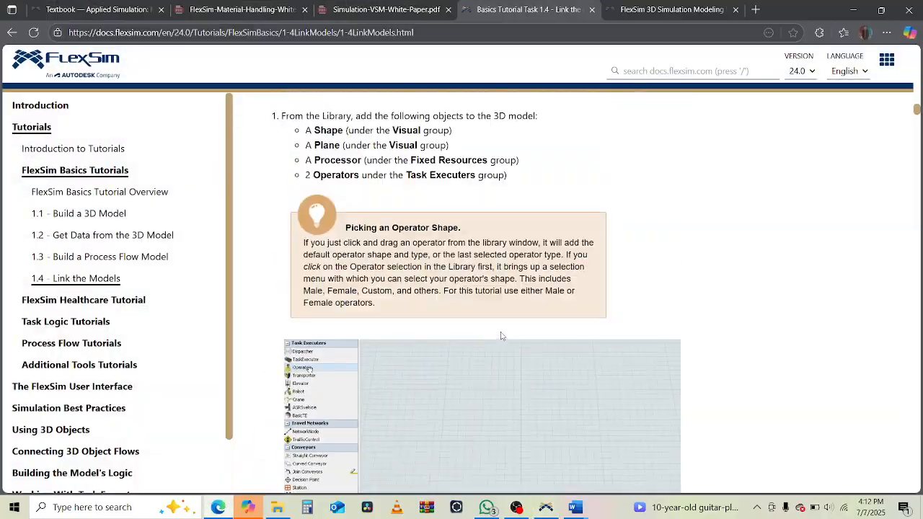
pyautogui.scroll(15, 502, 336)
pyautogui.scroll(-12, 502, 336)
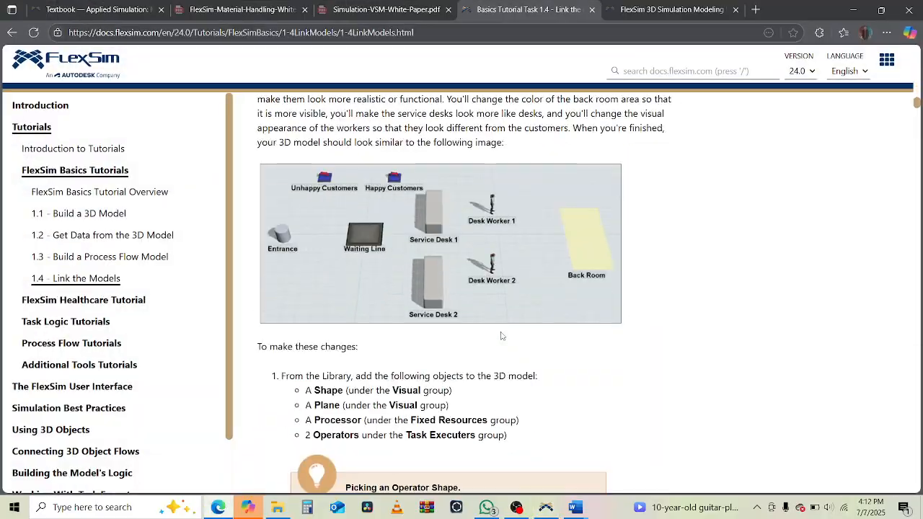
pyautogui.click(216, 507)
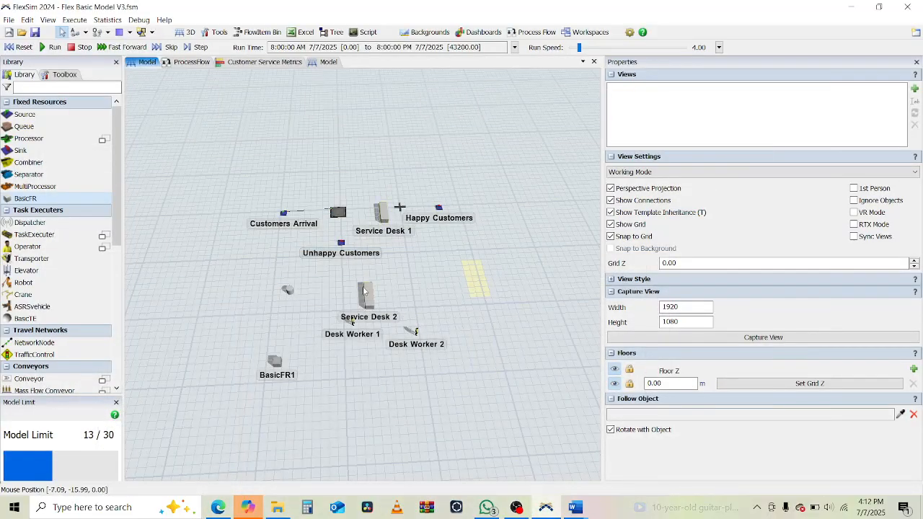
pyautogui.moveTo(366, 296); pyautogui.dragTo(378, 171)
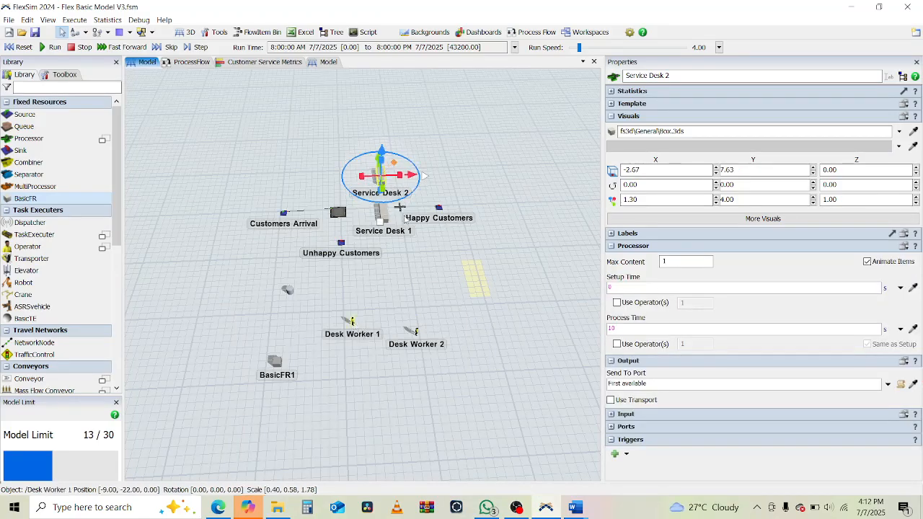
pyautogui.moveTo(406, 219); pyautogui.dragTo(403, 213)
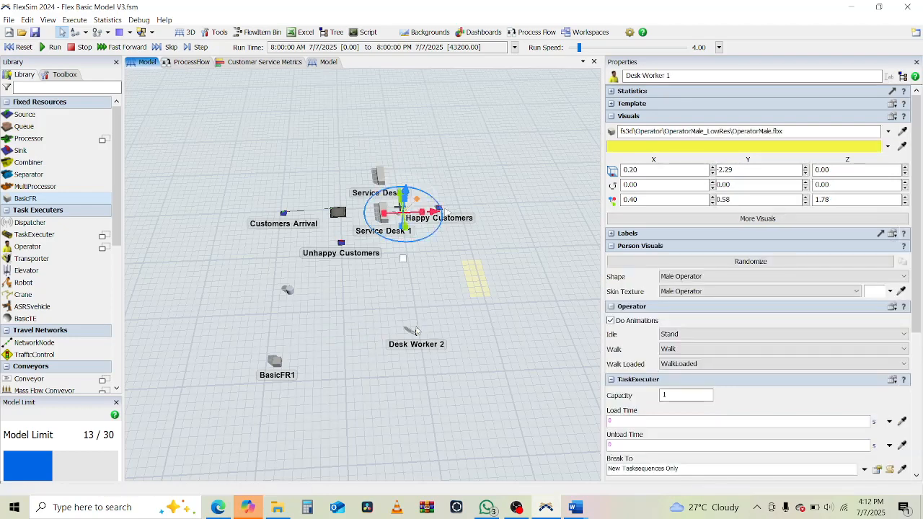
# Step: Move Desk Worker 2 beside Service Desk 2, at about X -0.80, Y 7.71
pyautogui.moveTo(416, 331); pyautogui.dragTo(391, 176)
pyautogui.scroll(4, 404, 202)
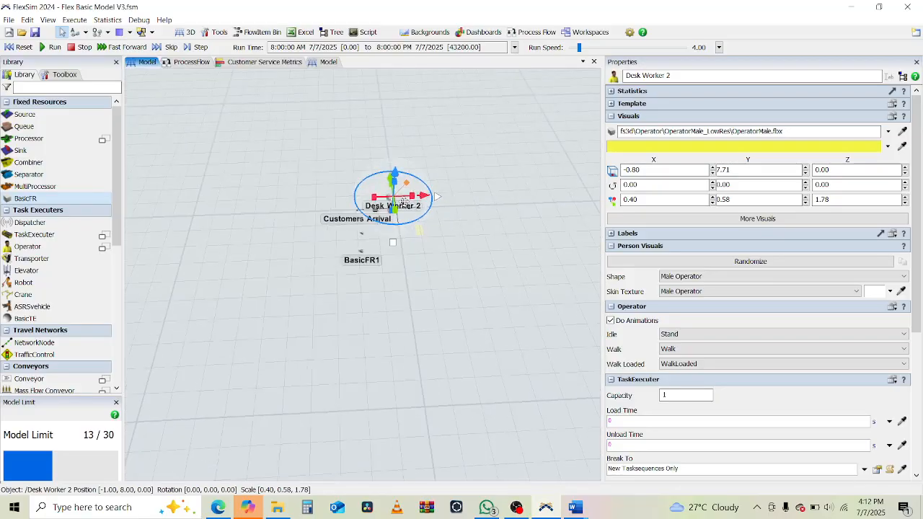
pyautogui.scroll(2, 404, 202)
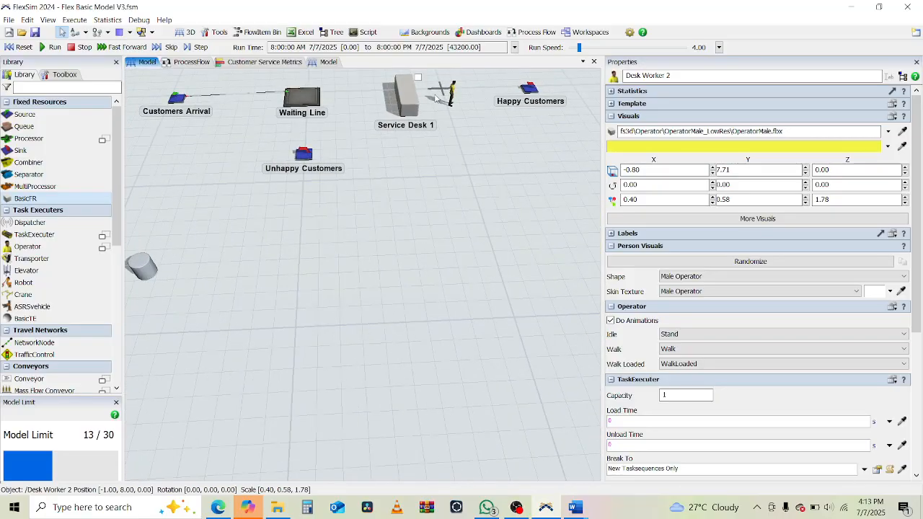
pyautogui.click(451, 187)
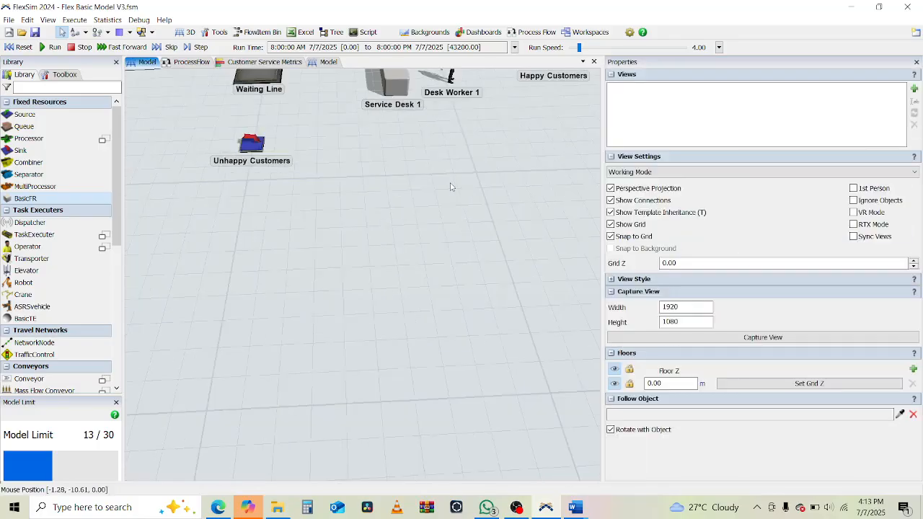
pyautogui.scroll(-3, 400, 270)
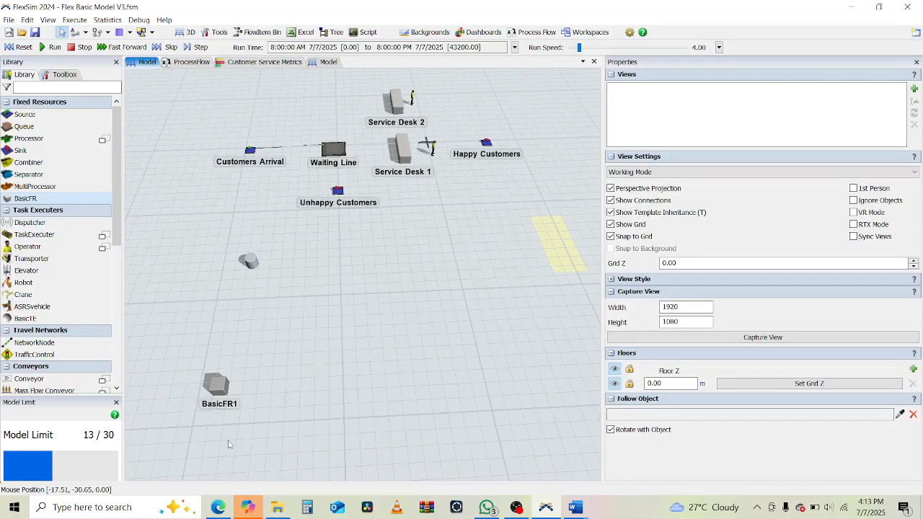
# Step: Check the layout image in the browser tutorial; in FlexSim, move the Entrance cylinder beside Customers Arrival, at about X -25.54, Y -3.26
pyautogui.click(218, 507)
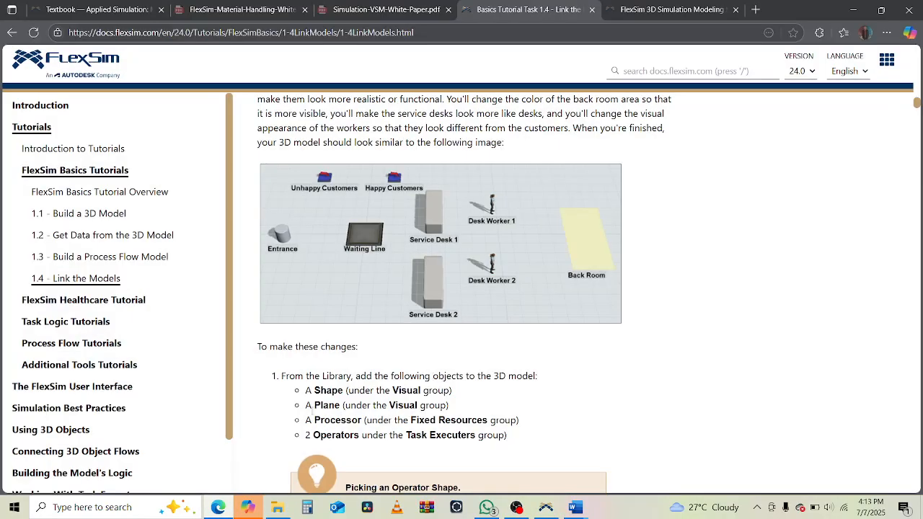
pyautogui.click(218, 507)
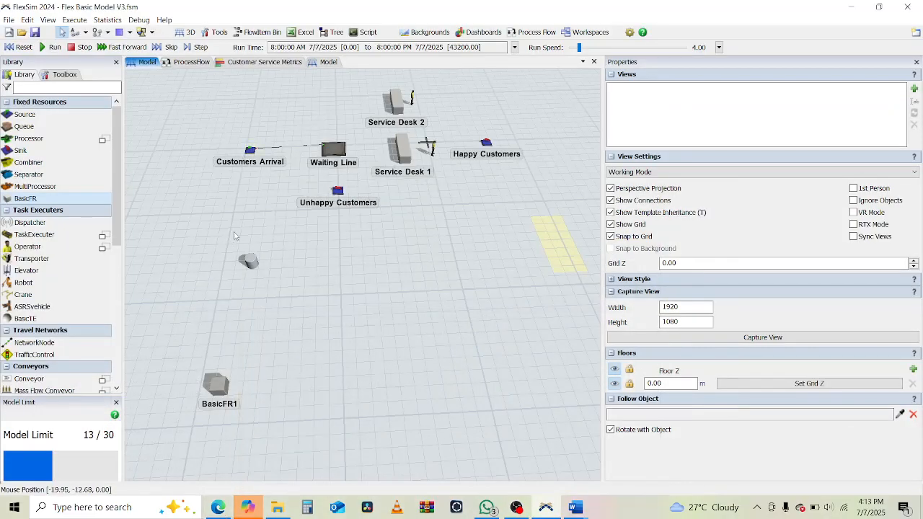
pyautogui.click(200, 163)
pyautogui.moveTo(198, 162); pyautogui.dragTo(191, 172)
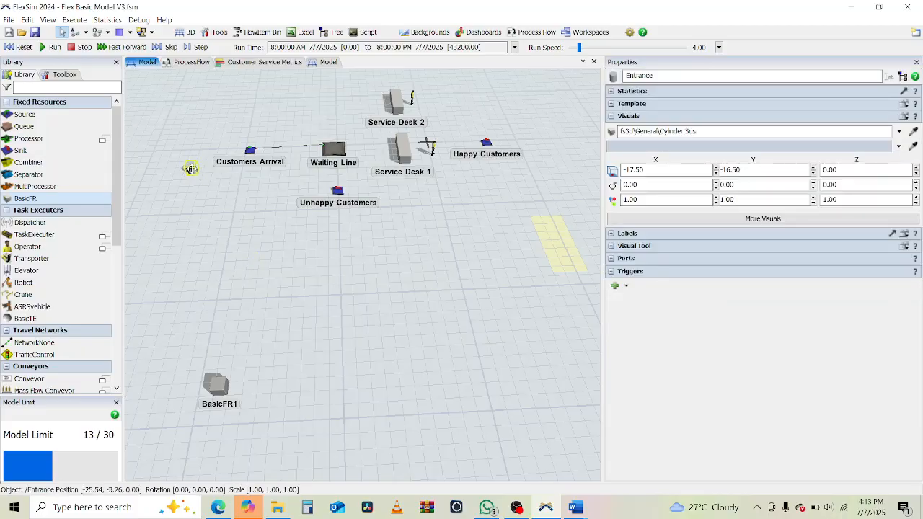
# Step: Recheck the browser tutorial's layout image, and in FlexSim change the Customers Arrival source's 3D shape to the Entrance's Cylinder.3ds
pyautogui.click(245, 158)
pyautogui.click(218, 509)
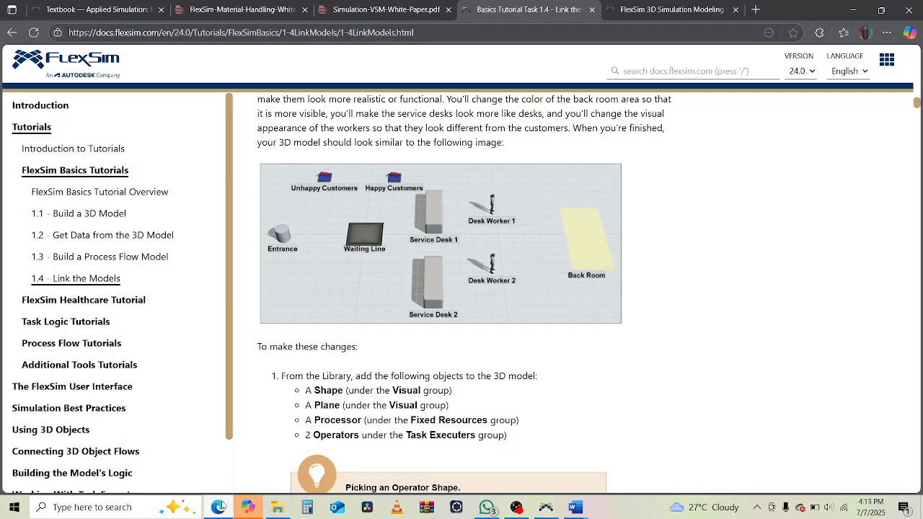
pyautogui.click(219, 508)
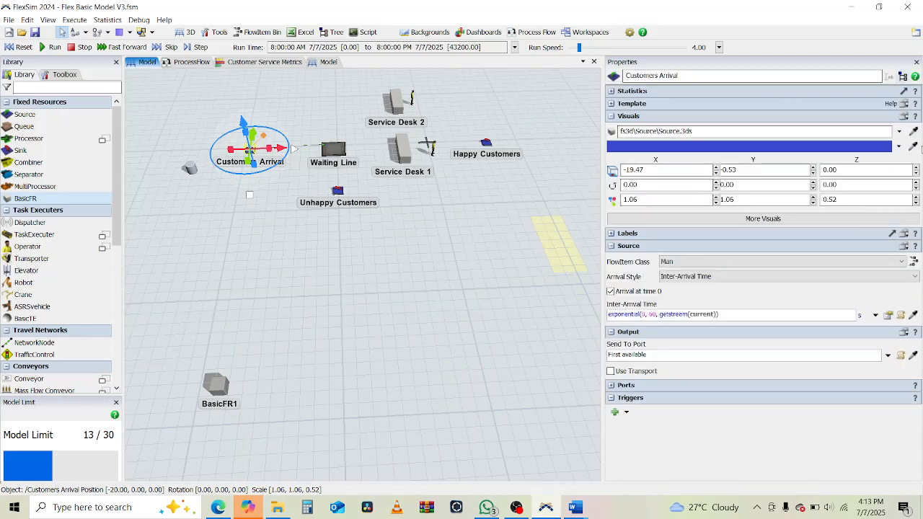
pyautogui.click(189, 168)
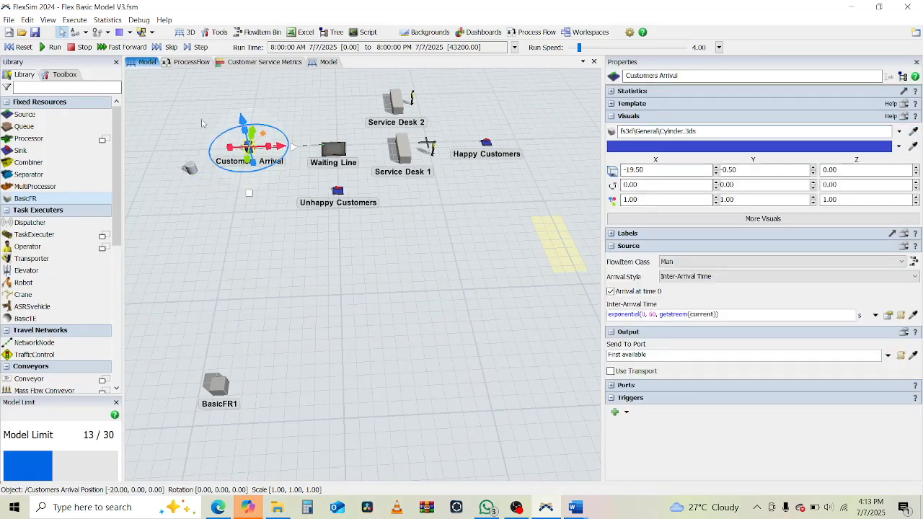
pyautogui.click(202, 123)
pyautogui.click(192, 170)
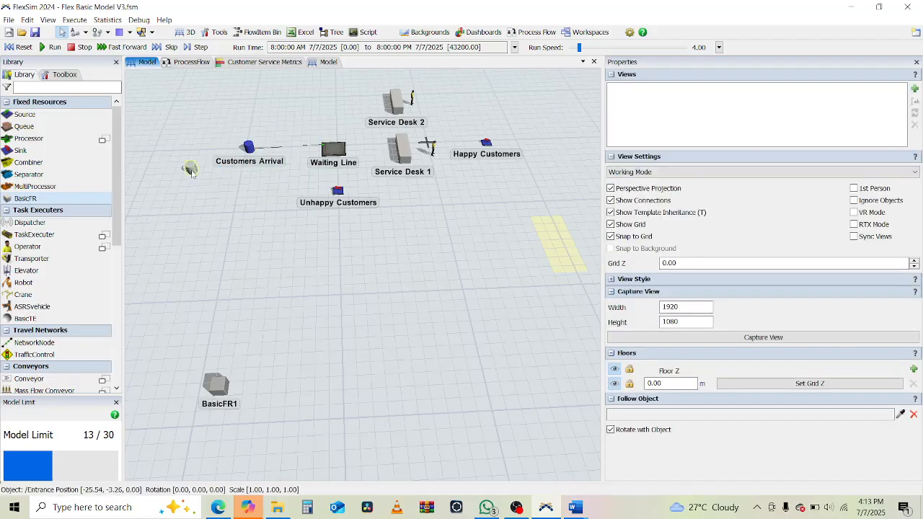
# Step: Delete the Entrance object and the BasicFR1 object from the 3D model
pyautogui.press('Delete')
pyautogui.click(214, 388)
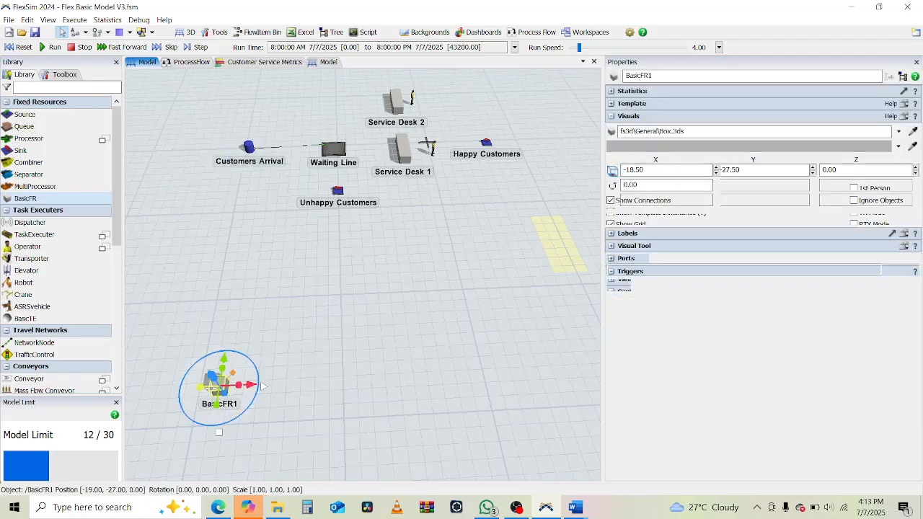
pyautogui.click(171, 351)
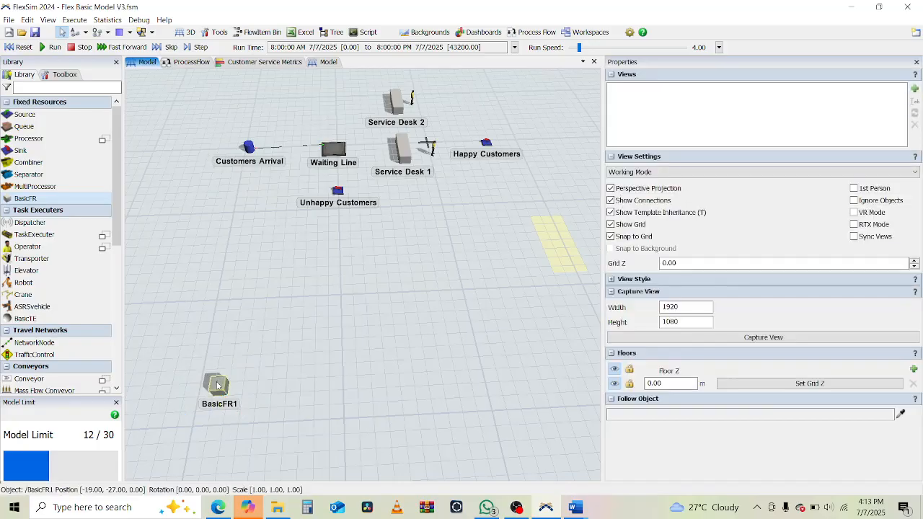
pyautogui.click(217, 386)
pyautogui.press('Delete')
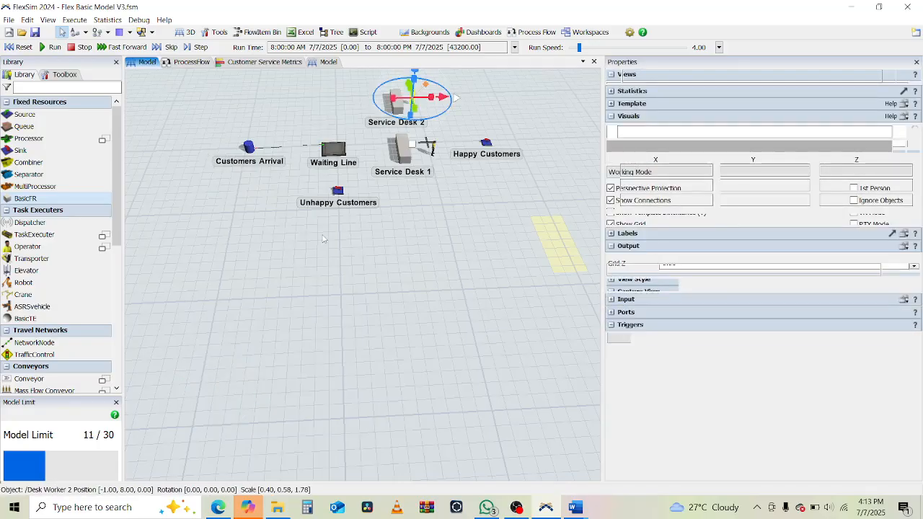
pyautogui.click(268, 282)
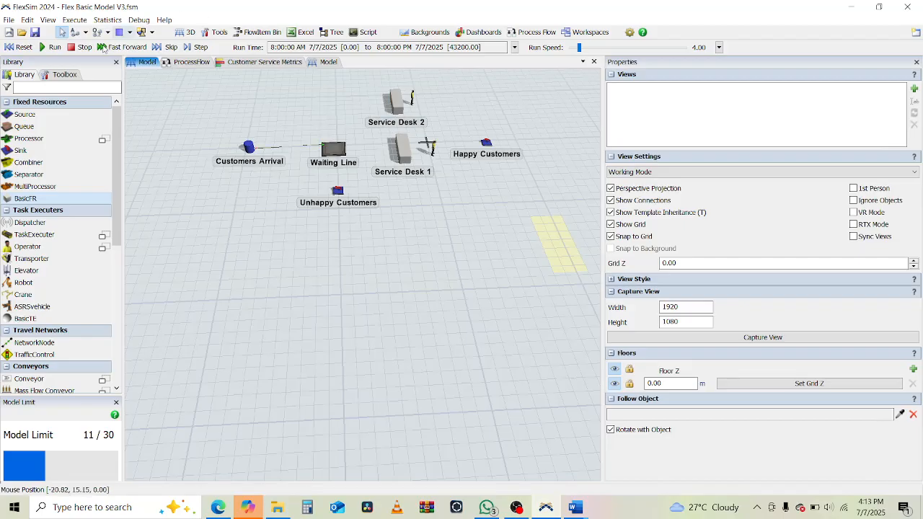
# Step: Disconnect Customers Arrival from Waiting Line in the 3D model
pyautogui.click(75, 32)
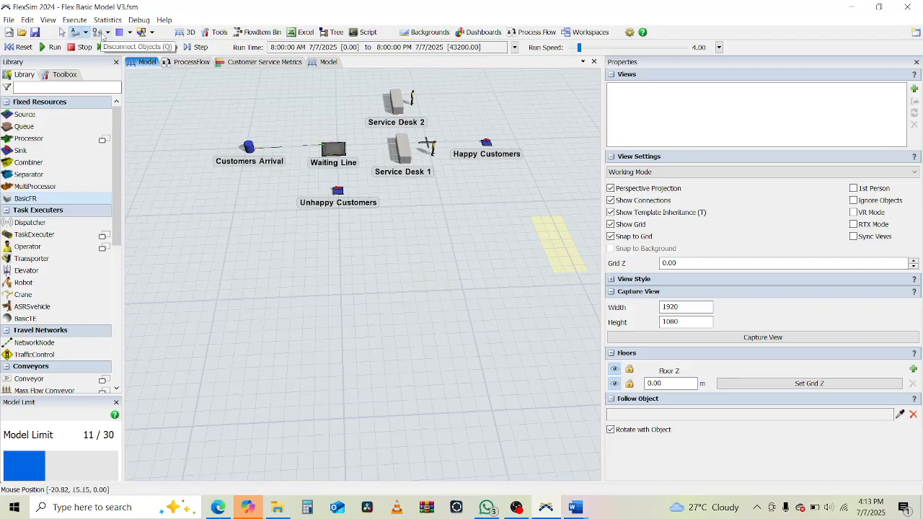
pyautogui.click(98, 32)
pyautogui.moveTo(249, 147); pyautogui.dragTo(330, 151)
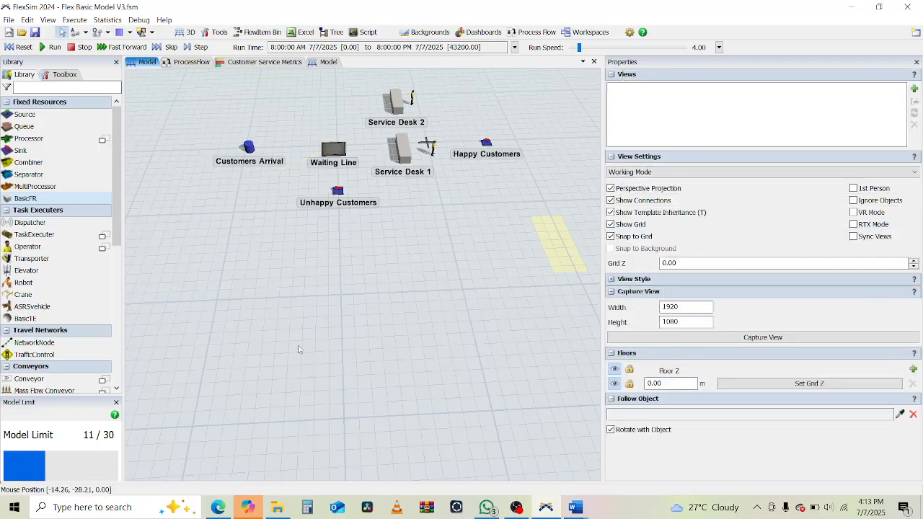
# Step: Move Waiting Line to about X -10, Y 4.35 and Customers Arrival to about X -17.5, Y 4.86
pyautogui.moveTo(305, 275); pyautogui.dragTo(342, 280, button='right')
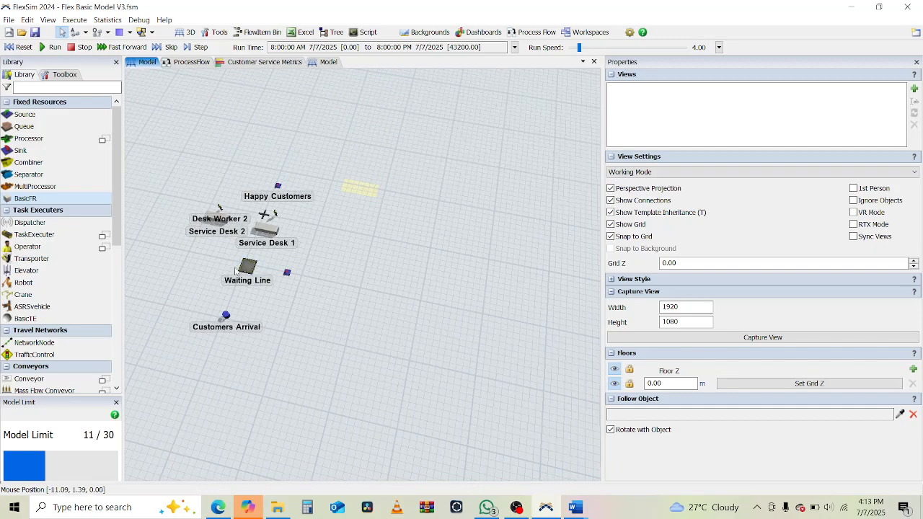
pyautogui.moveTo(212, 277); pyautogui.dragTo(350, 317)
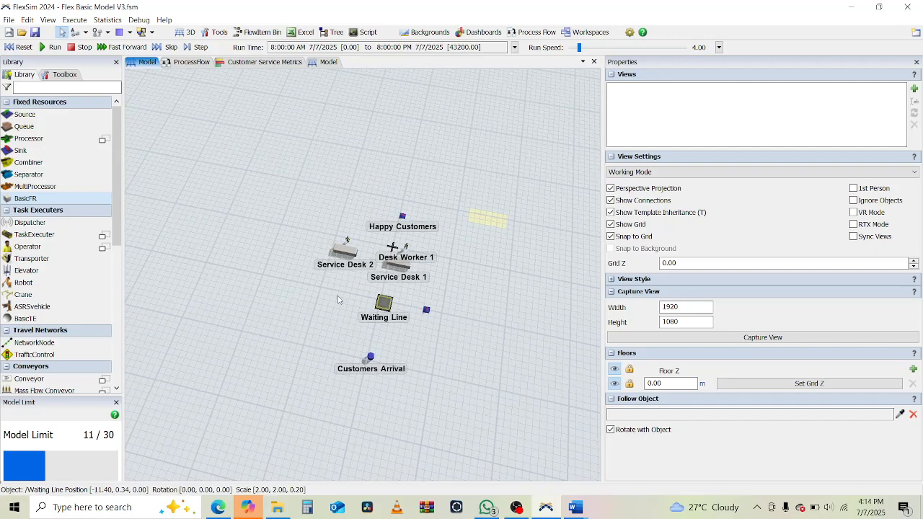
pyautogui.moveTo(333, 295); pyautogui.dragTo(357, 294)
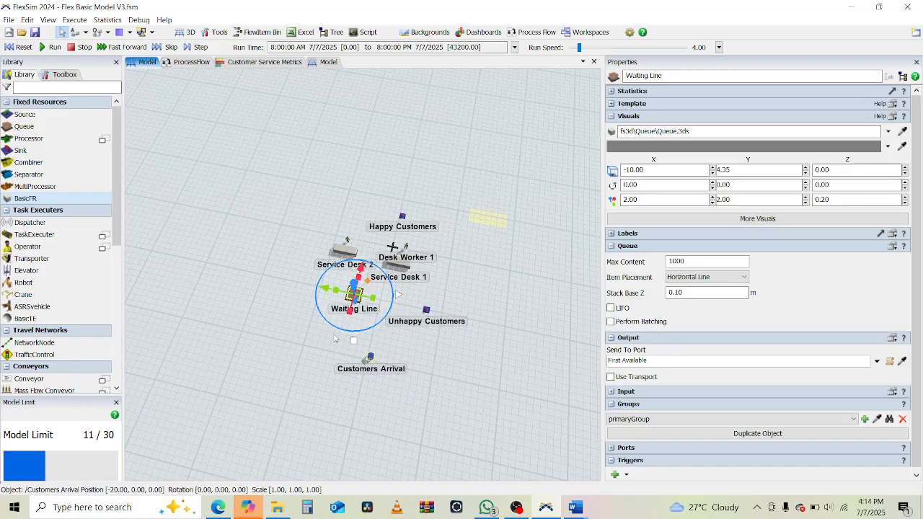
pyautogui.moveTo(370, 356); pyautogui.dragTo(340, 337)
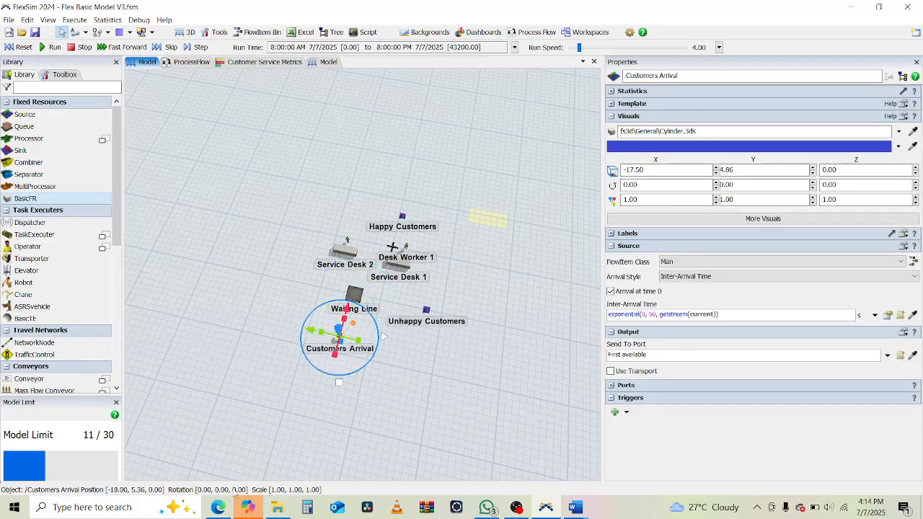
# Step: Following the tutorial's layout image, move Unhappy Customers to about X -12.35, Y 18 and Happy Customers to about X -8.33, Y 18
pyautogui.click(223, 510)
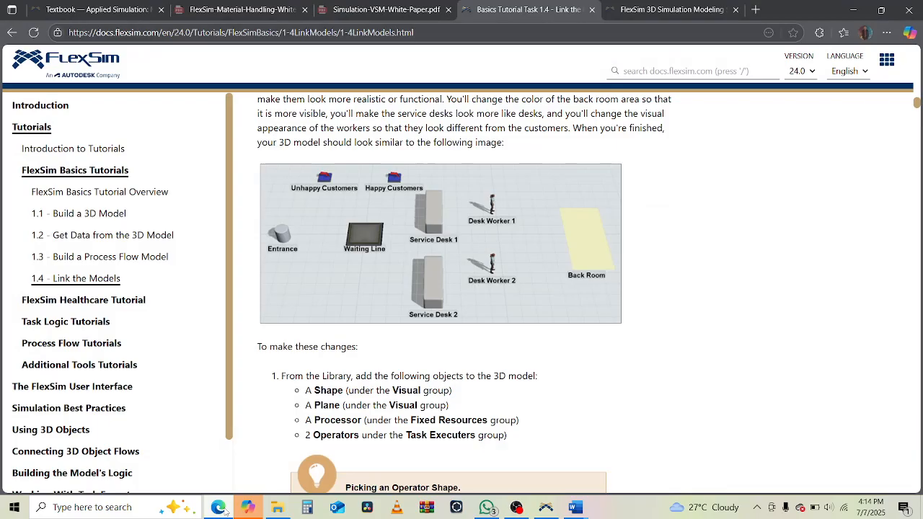
pyautogui.click(220, 508)
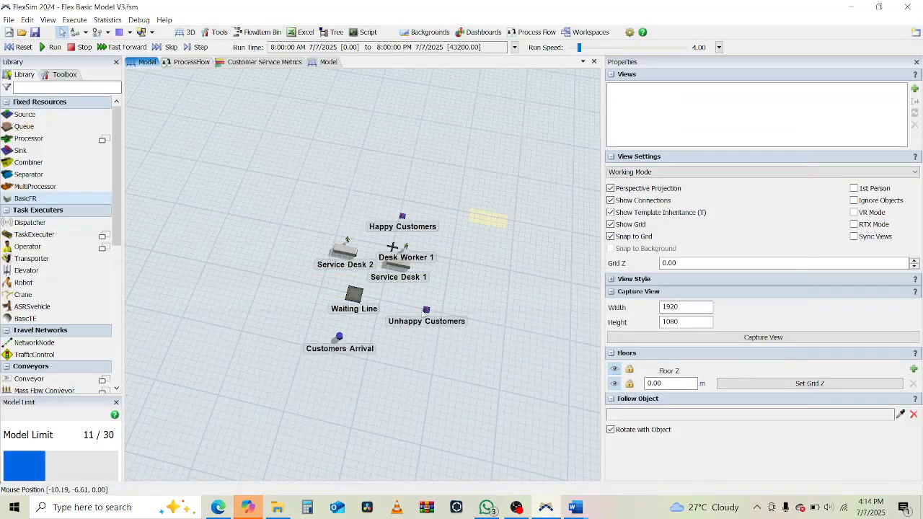
pyautogui.moveTo(426, 312); pyautogui.dragTo(272, 287)
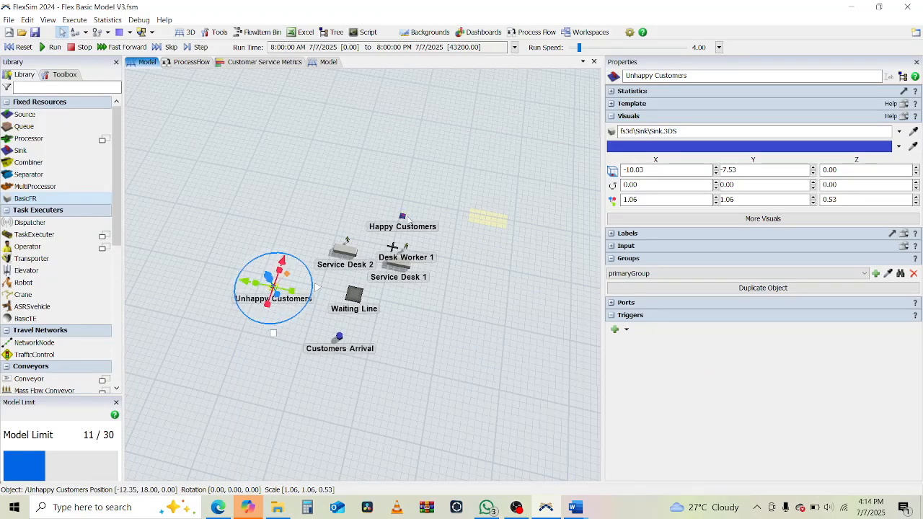
pyautogui.moveTo(405, 219); pyautogui.dragTo(281, 267)
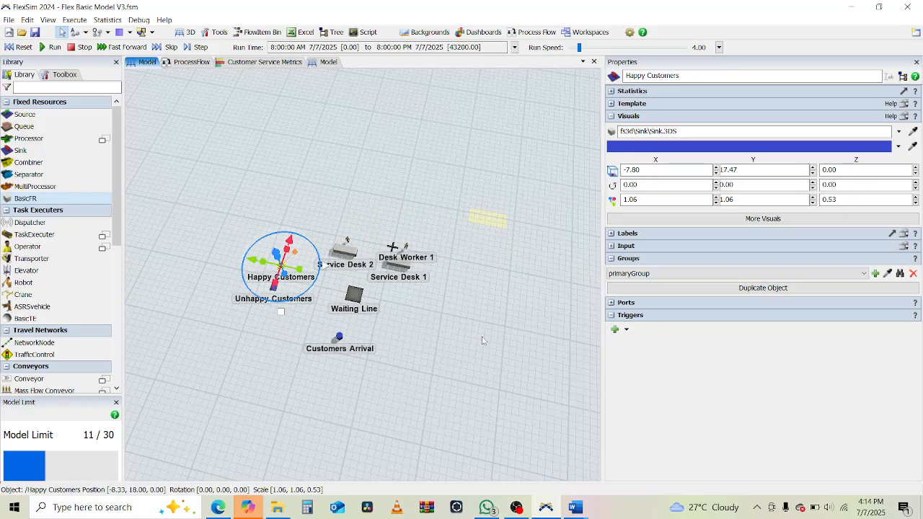
# Step: Move the Back Room plane closer behind the service desks, to about X 7.5, Y 7
pyautogui.moveTo(464, 341)
pyautogui.mouseDown(button='right')
pyautogui.moveTo(426, 341)
pyautogui.moveTo(410, 324)
pyautogui.moveTo(463, 314)
pyautogui.moveTo(469, 328)
pyautogui.moveTo(451, 334)
pyautogui.mouseUp(button='right')
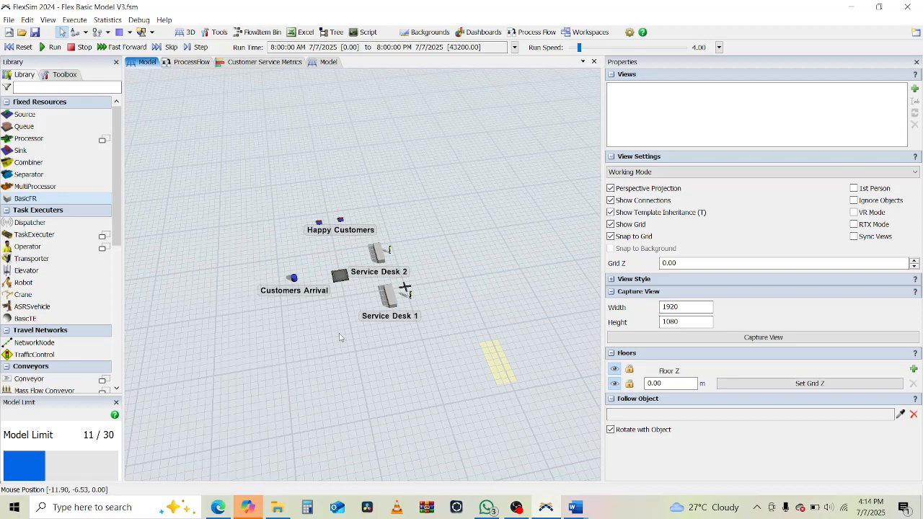
pyautogui.moveTo(496, 363); pyautogui.dragTo(451, 259)
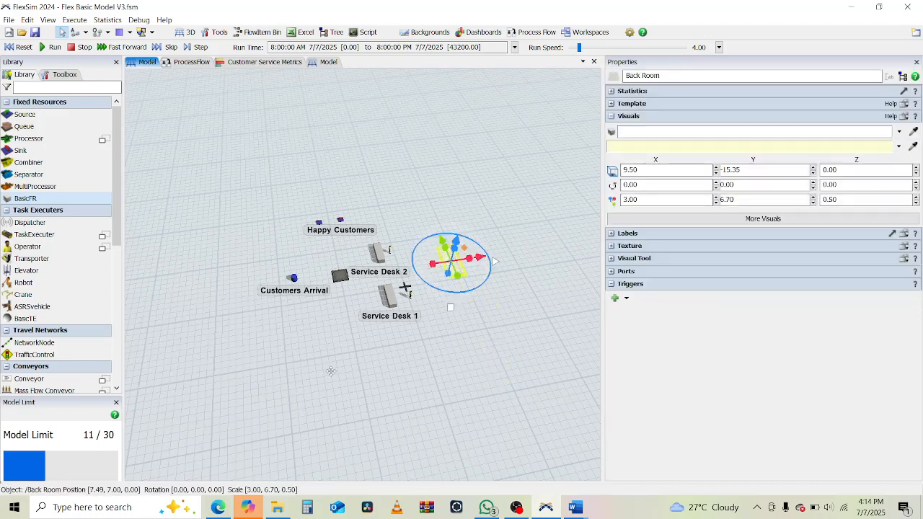
pyautogui.click(322, 306)
pyautogui.scroll(2, 323, 306)
pyautogui.moveTo(323, 342)
pyautogui.mouseDown(button='right')
pyautogui.moveTo(344, 334)
pyautogui.moveTo(320, 339)
pyautogui.mouseUp(button='right')
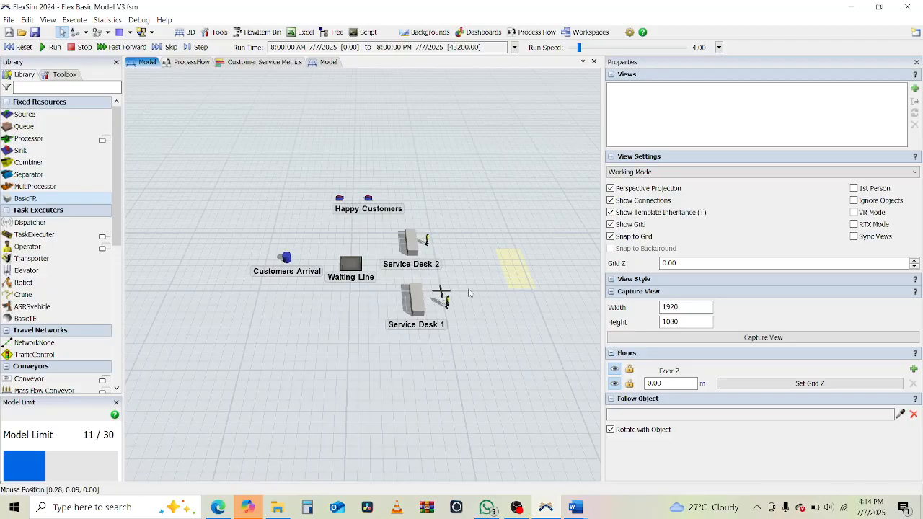
pyautogui.moveTo(487, 313); pyautogui.dragTo(519, 315, button='right')
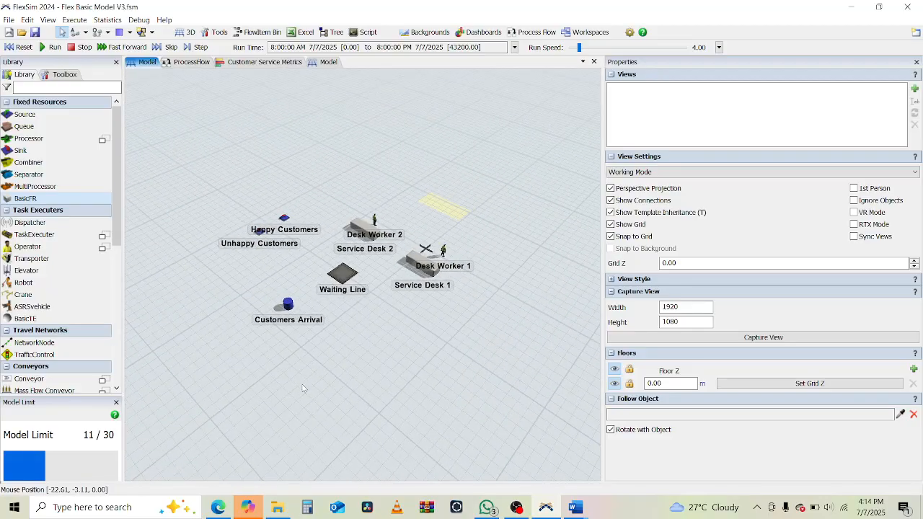
# Step: Switch to the browser and review the tutorial's remaining Step 2 instructions up to Step 3, Add 3D Objects to Groups
pyautogui.click(218, 507)
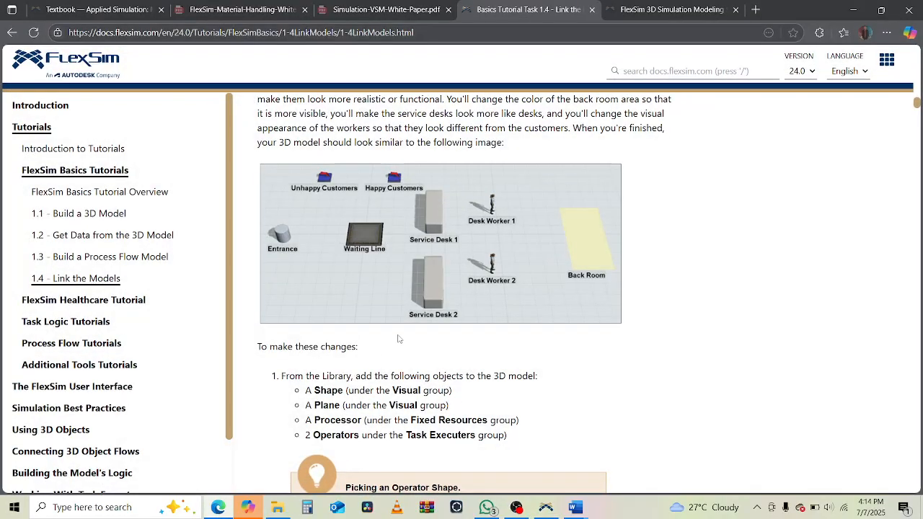
pyautogui.scroll(-15, 684, 331)
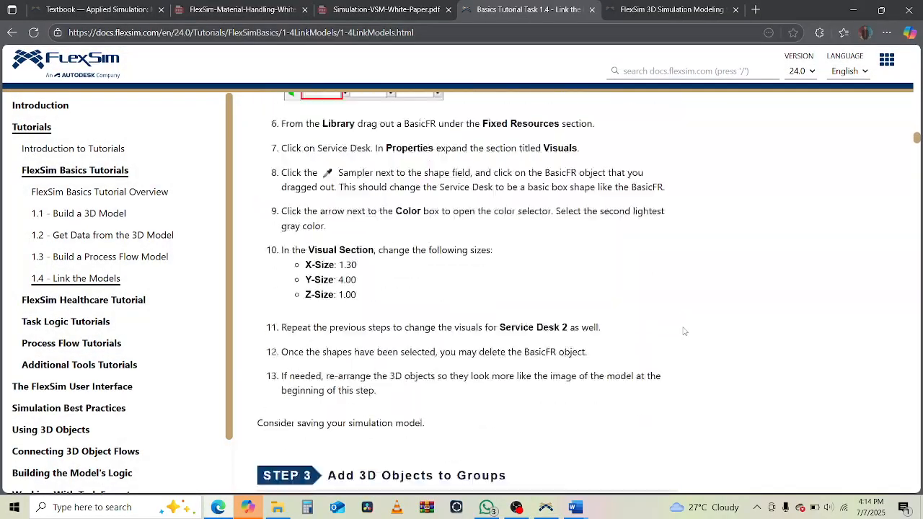
pyautogui.scroll(-9, 685, 331)
pyautogui.scroll(9, 684, 331)
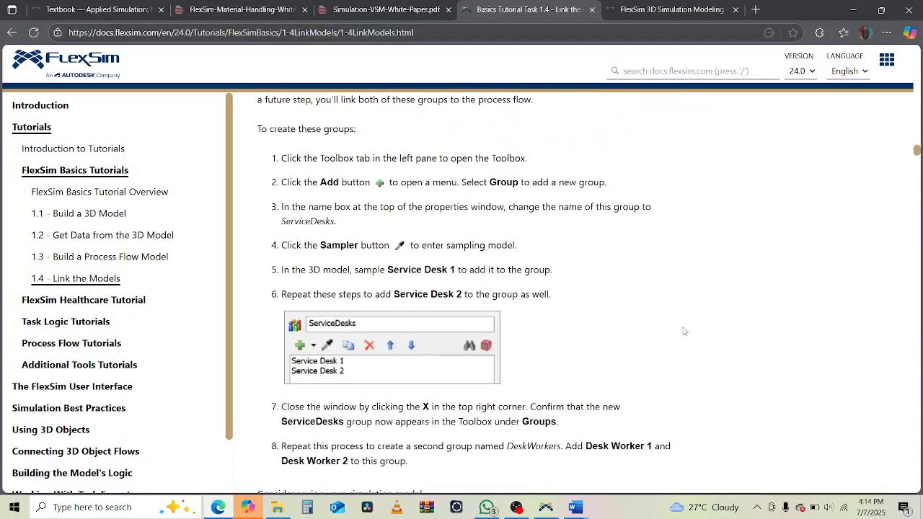
pyautogui.scroll(3, 684, 331)
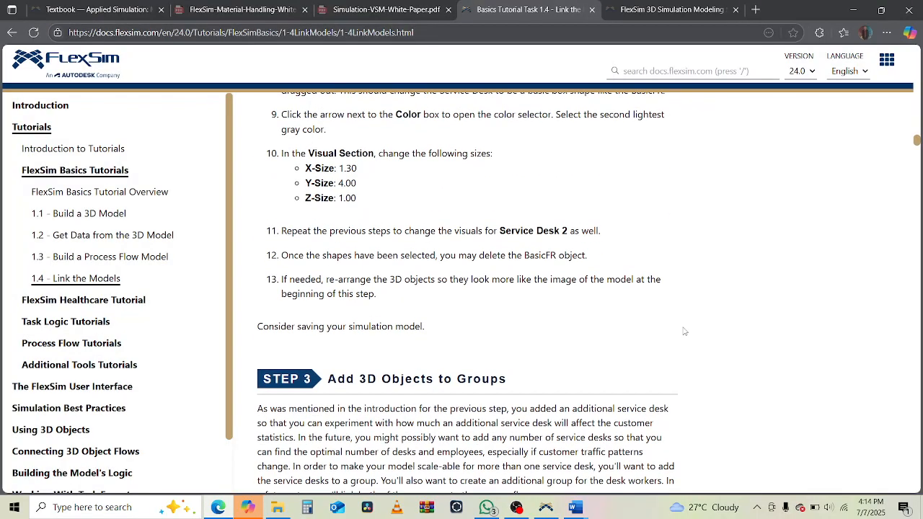
pyautogui.scroll(1, 684, 331)
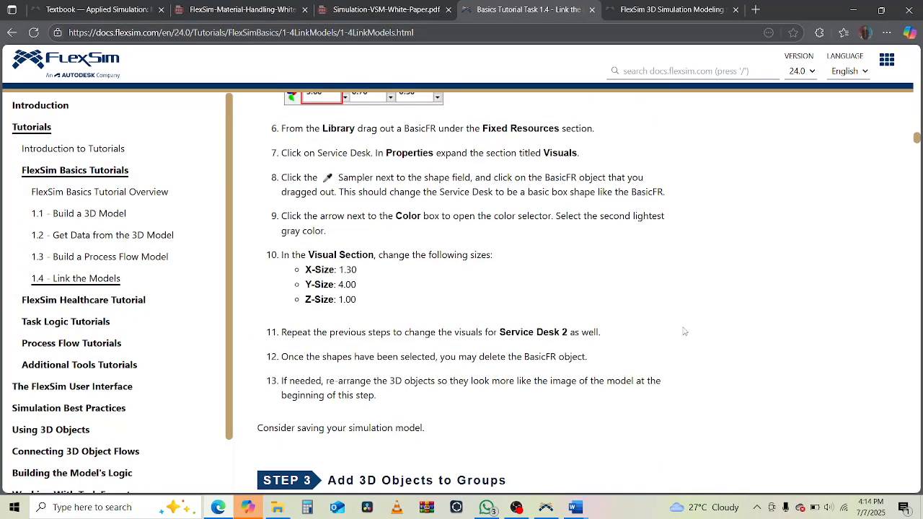
pyautogui.scroll(-1, 684, 332)
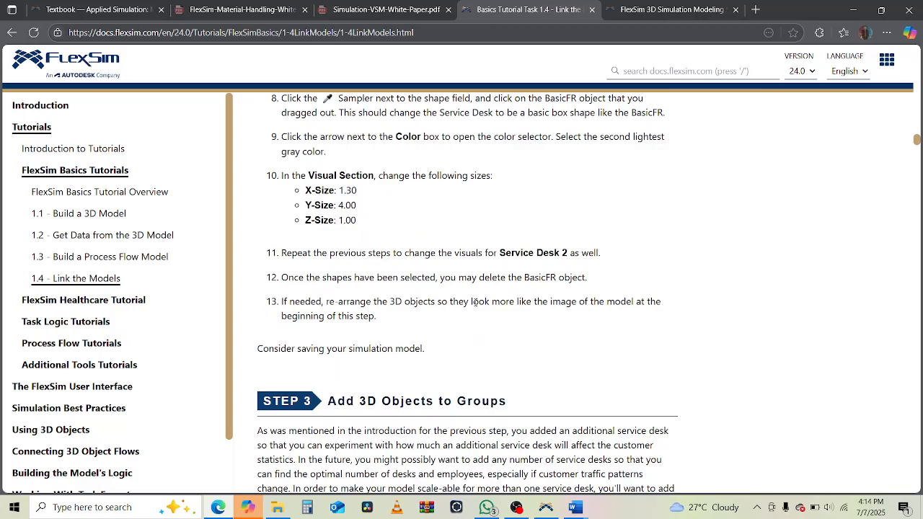
pyautogui.scroll(-2, 475, 303)
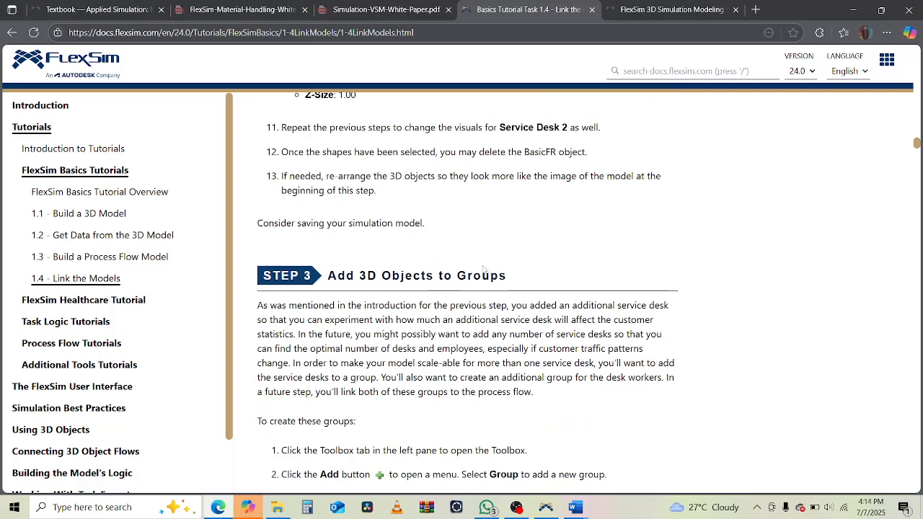
pyautogui.scroll(-2, 485, 269)
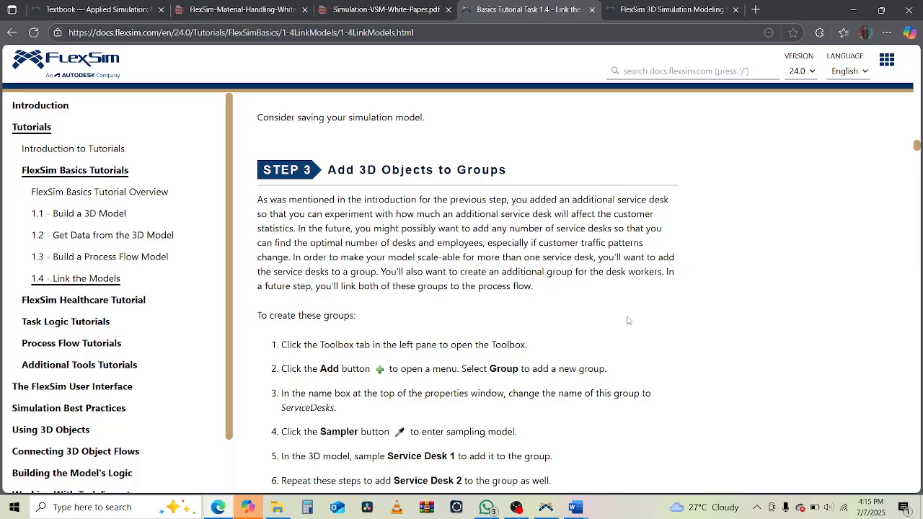
# Step: Read the Step 3 introduction on why service desks and desk workers are added to groups
pyautogui.moveTo(360, 196); pyautogui.dragTo(678, 203)
pyautogui.moveTo(307, 214); pyautogui.dragTo(425, 217)
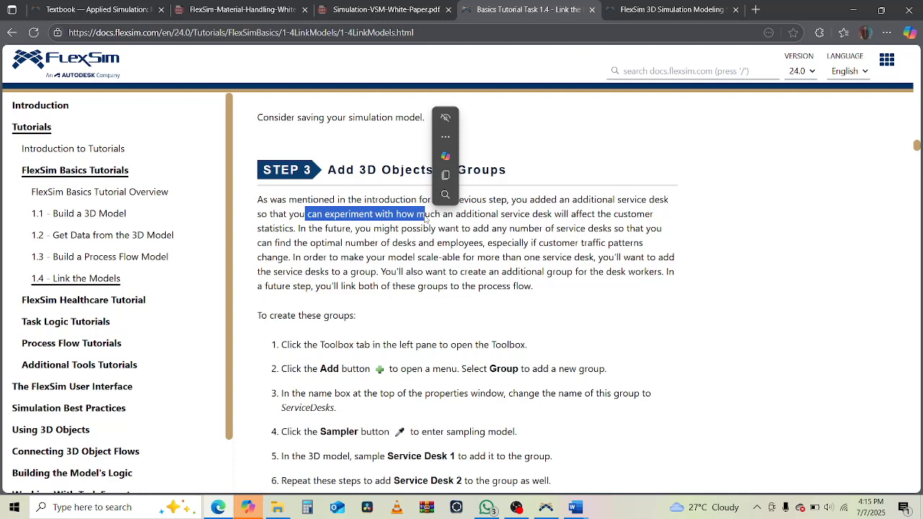
pyautogui.moveTo(355, 229); pyautogui.dragTo(619, 230)
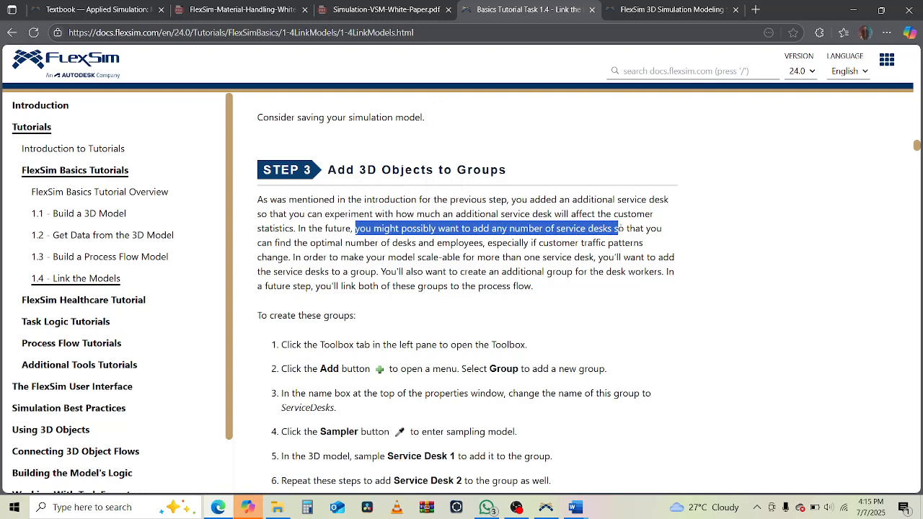
pyautogui.moveTo(326, 243); pyautogui.dragTo(644, 243)
pyautogui.click(290, 250)
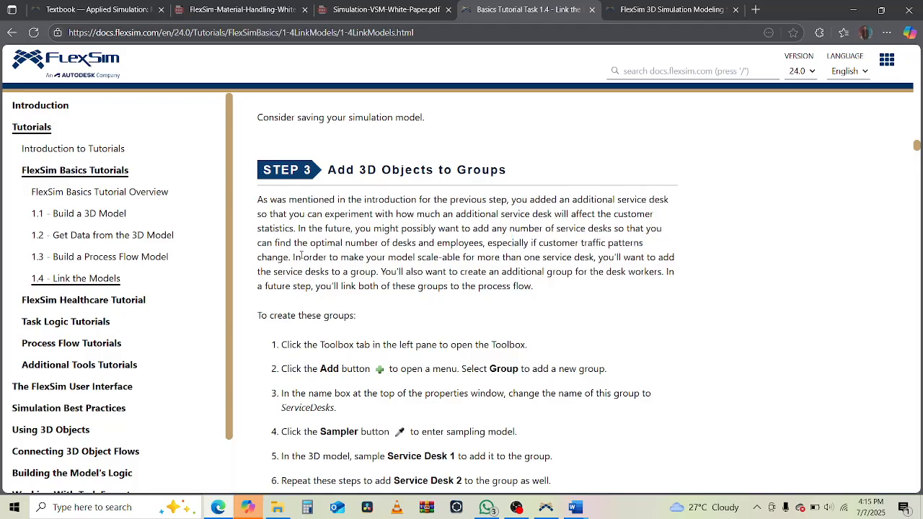
pyautogui.moveTo(301, 257); pyautogui.dragTo(675, 259)
pyautogui.moveTo(305, 272); pyautogui.dragTo(658, 273)
pyautogui.moveTo(316, 286); pyautogui.dragTo(514, 286)
# Step: Read the Step 3 instructions for adding a group from the Toolbox and naming it ServiceDesks
pyautogui.scroll(-1, 610, 337)
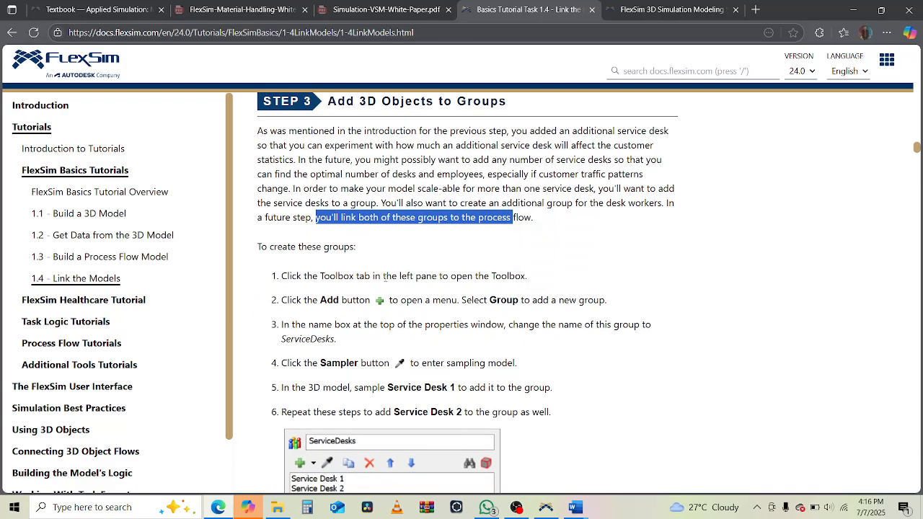
pyautogui.scroll(-1, 554, 275)
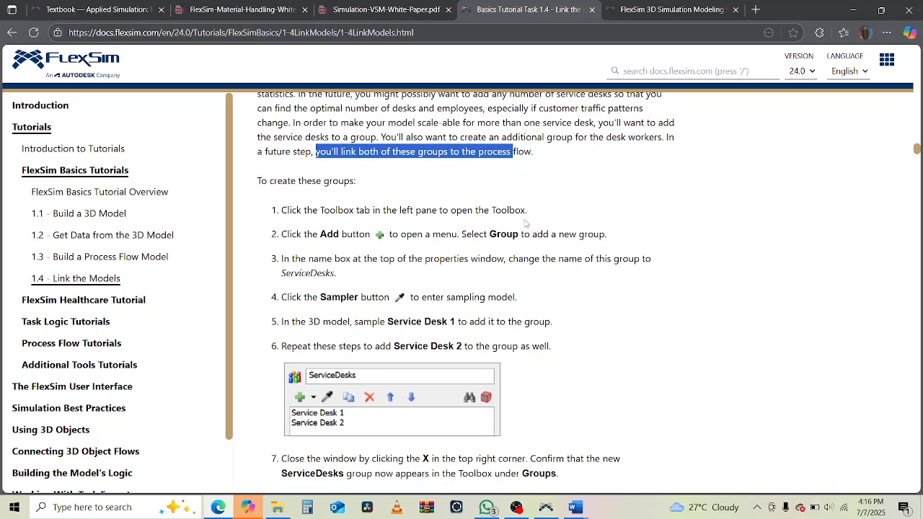
pyautogui.moveTo(520, 235); pyautogui.dragTo(593, 229)
pyautogui.click(312, 260)
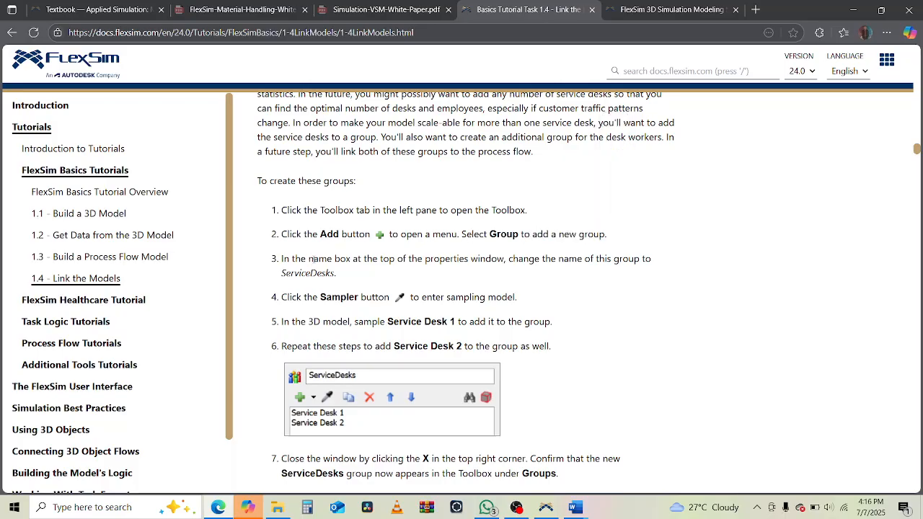
pyautogui.moveTo(311, 260); pyautogui.dragTo(447, 261)
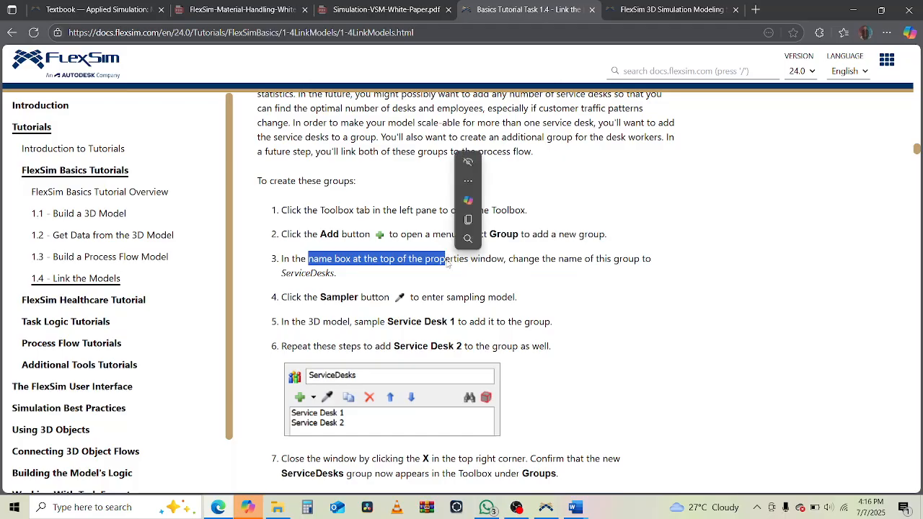
# Step: Dock the tutorial browser in the left half of the screen, switch to FlexSim and maximize its window
pyautogui.moveTo(787, 3); pyautogui.dragTo(0, 187)
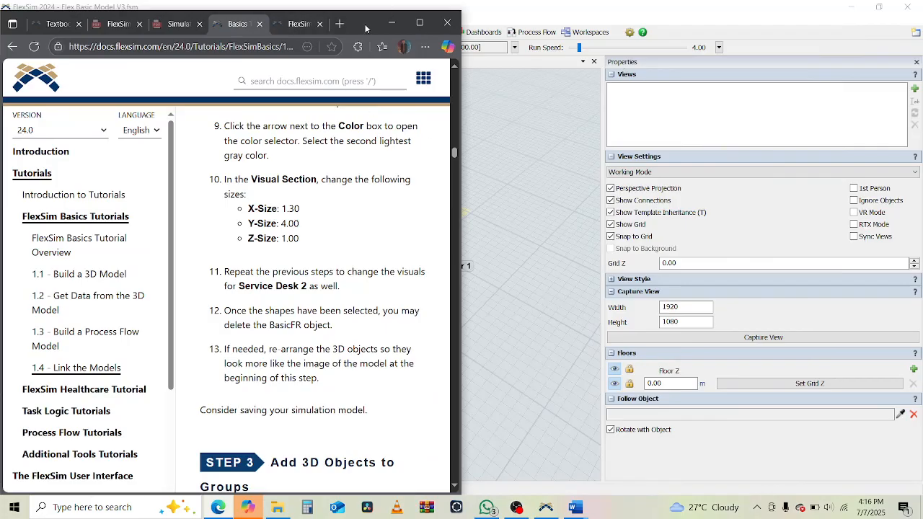
pyautogui.moveTo(364, 24); pyautogui.dragTo(1, 38)
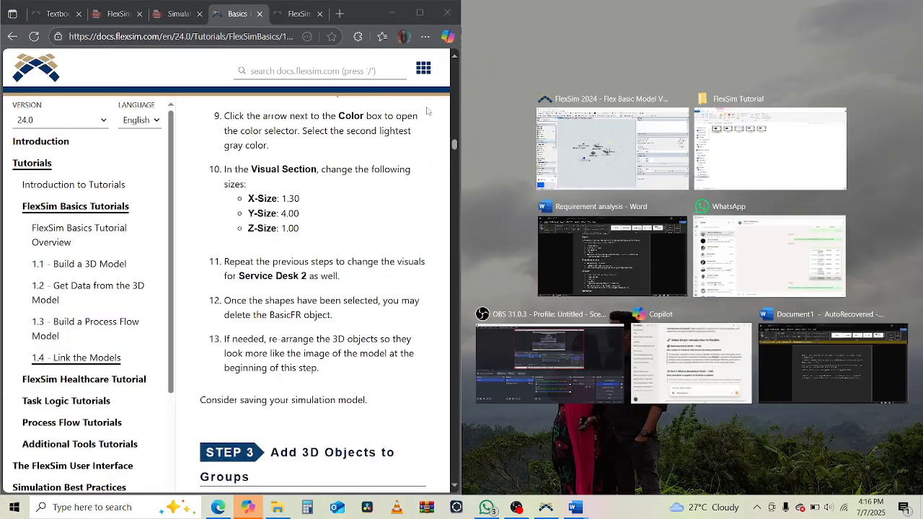
pyautogui.click(630, 152)
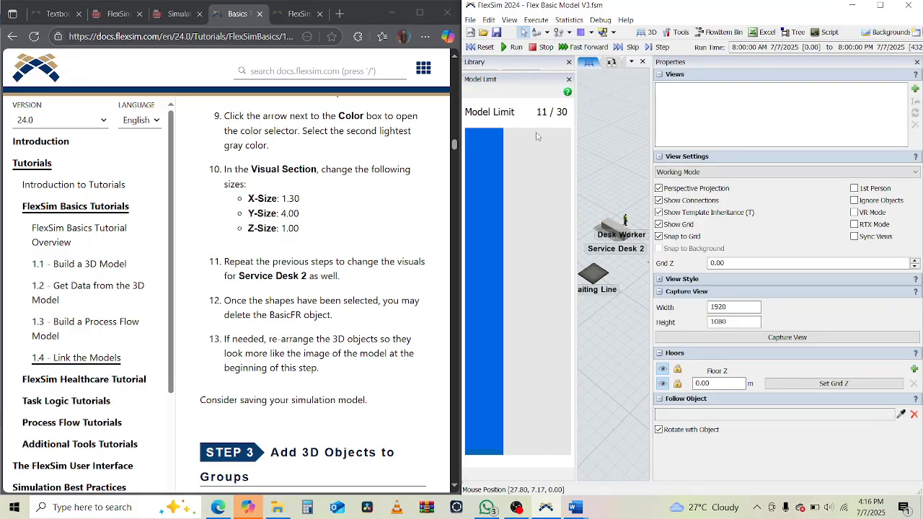
pyautogui.click(879, 7)
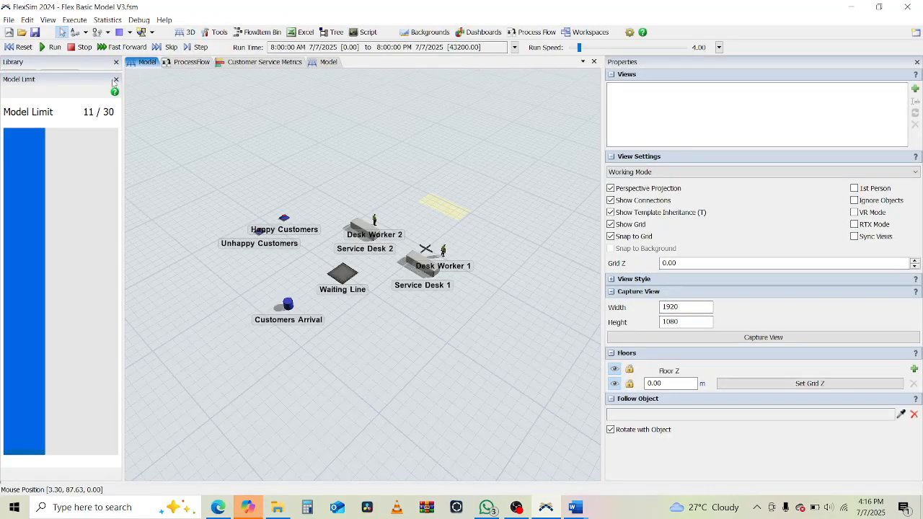
# Step: Shrink the Model Limit pane to reveal the Library and Toolbox area, and add a new group to the model
pyautogui.moveTo(75, 71); pyautogui.dragTo(64, 347)
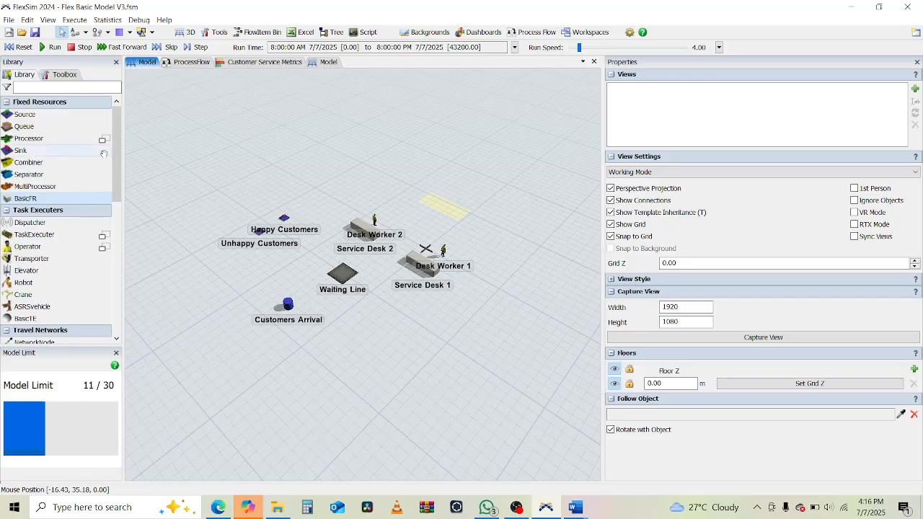
pyautogui.click(61, 75)
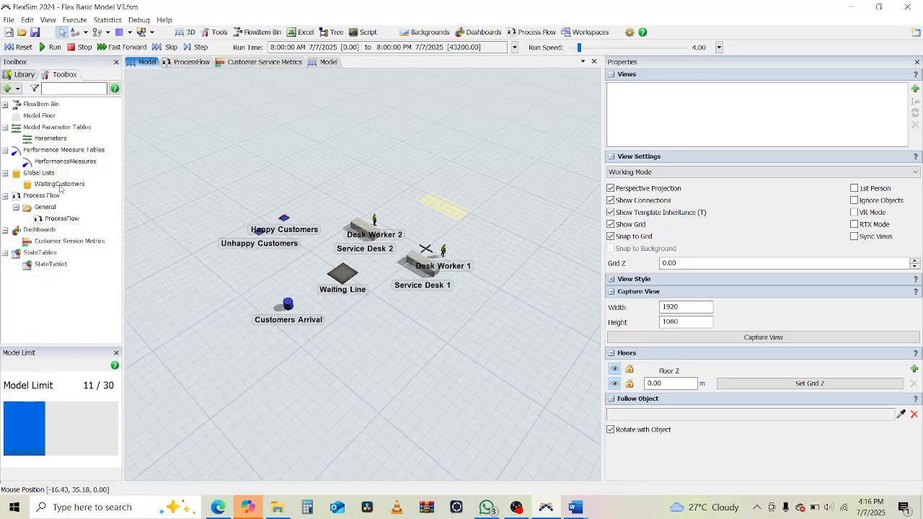
pyautogui.click(10, 89)
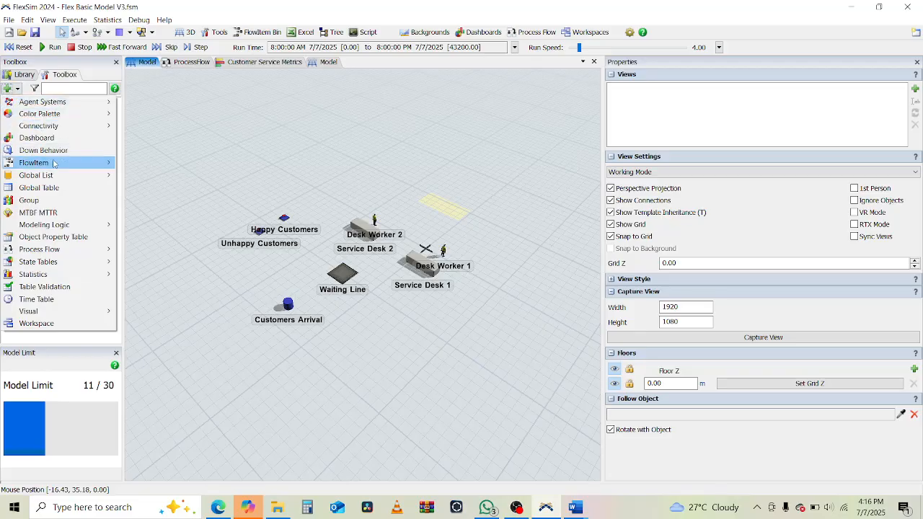
pyautogui.click(62, 202)
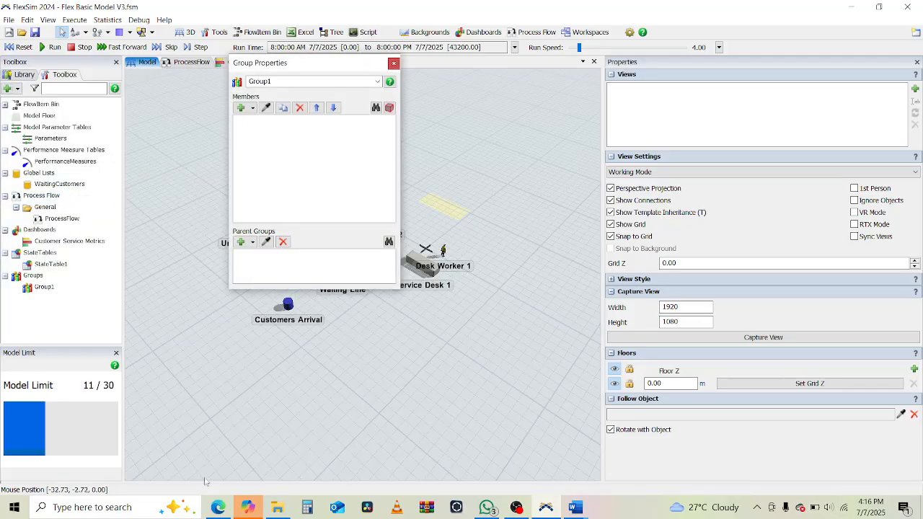
# Step: Check the group name given in the browser tutorial and rename the new group in FlexSim as ServiceDesks
pyautogui.click(217, 507)
pyautogui.scroll(-5, 320, 261)
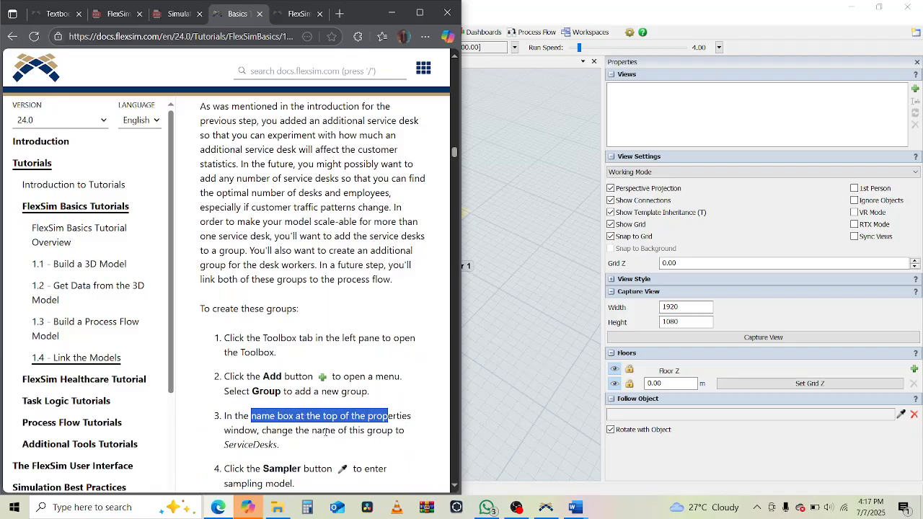
pyautogui.click(534, 6)
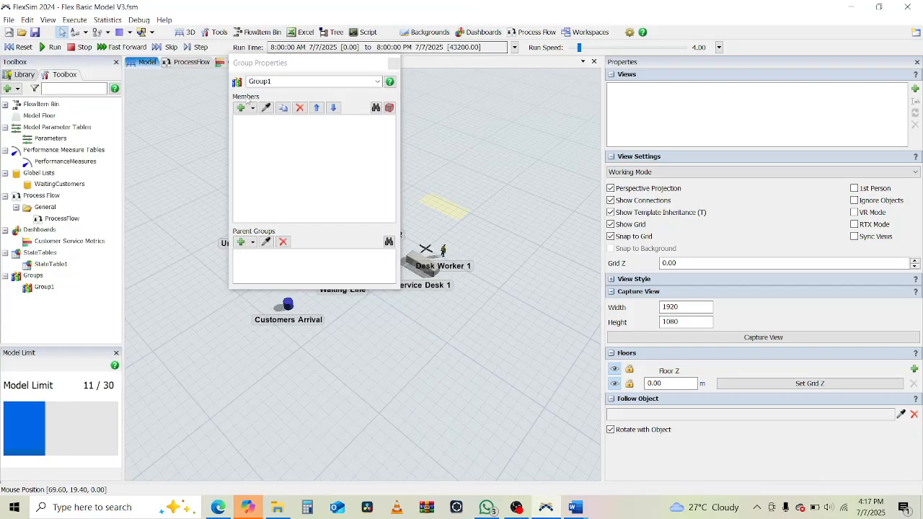
pyautogui.doubleClick(269, 81)
pyautogui.write('Sc')
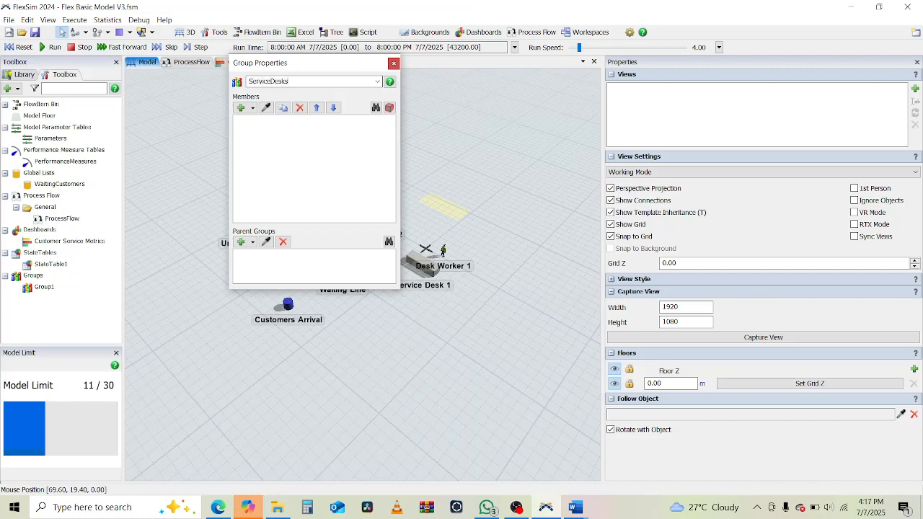
# Step: Read the tutorial's sampling instructions in the browser and add Service Desk 1 to the ServiceDesks group by sampling it in the 3D model
pyautogui.click(216, 507)
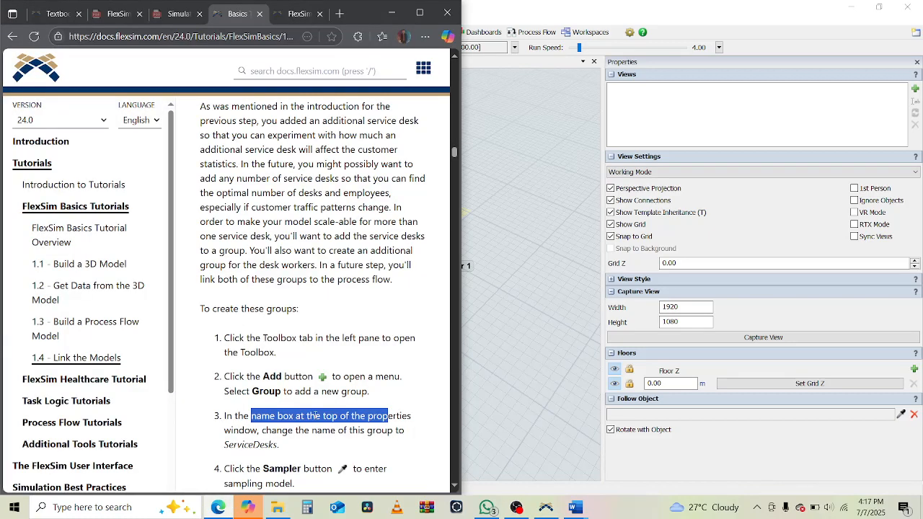
pyautogui.scroll(-3, 316, 416)
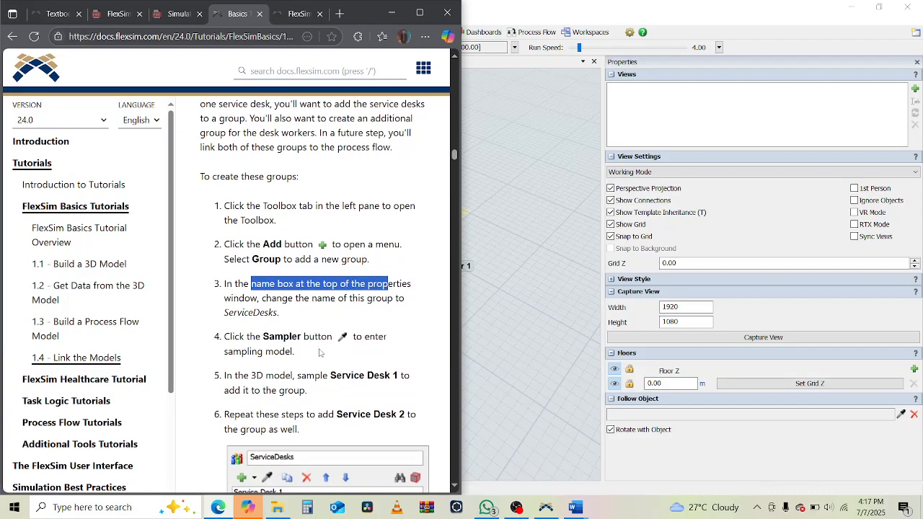
pyautogui.moveTo(266, 376); pyautogui.dragTo(374, 376)
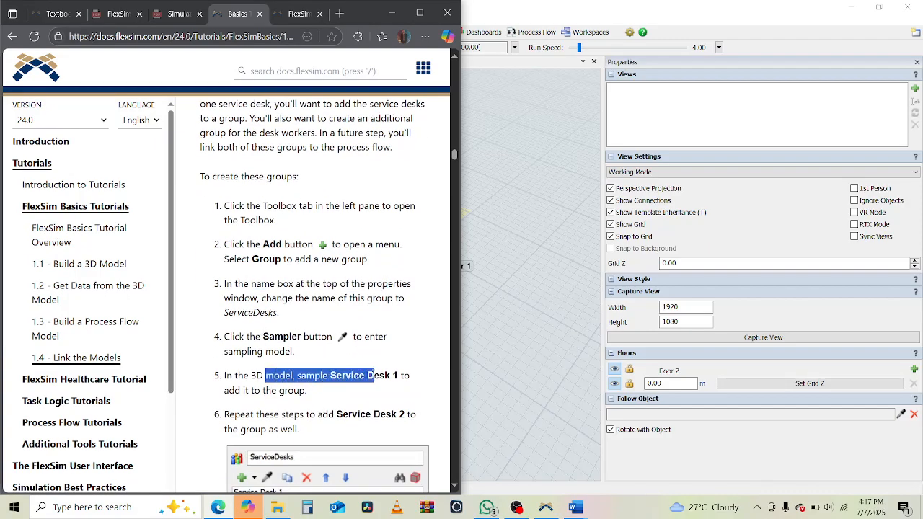
pyautogui.scroll(-2, 300, 323)
pyautogui.click(300, 323)
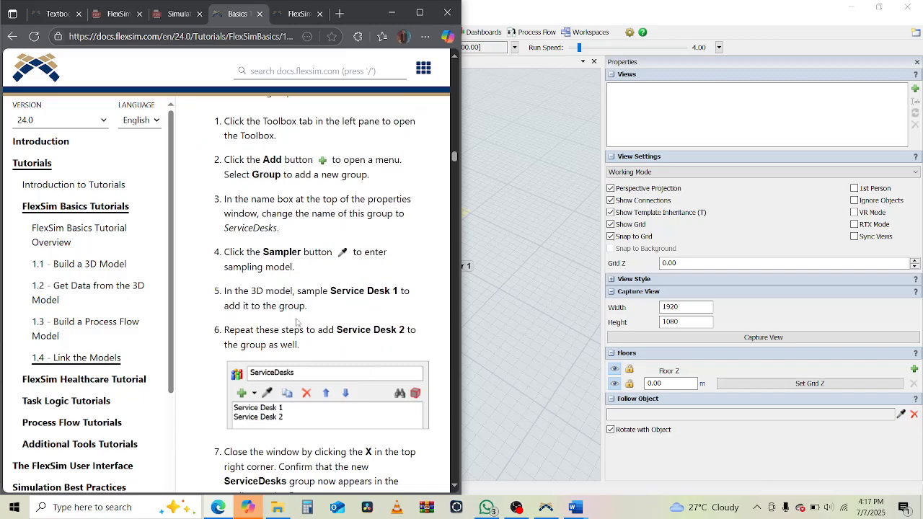
pyautogui.click(575, 5)
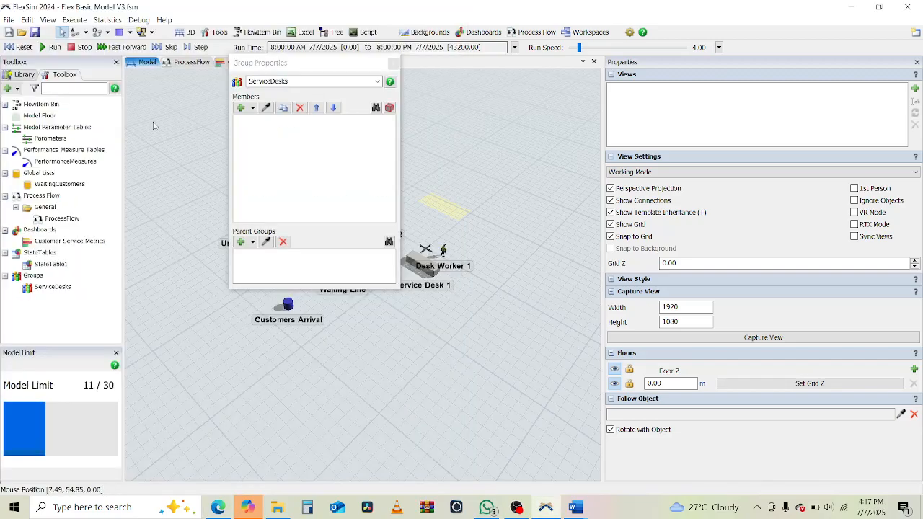
pyautogui.click(266, 108)
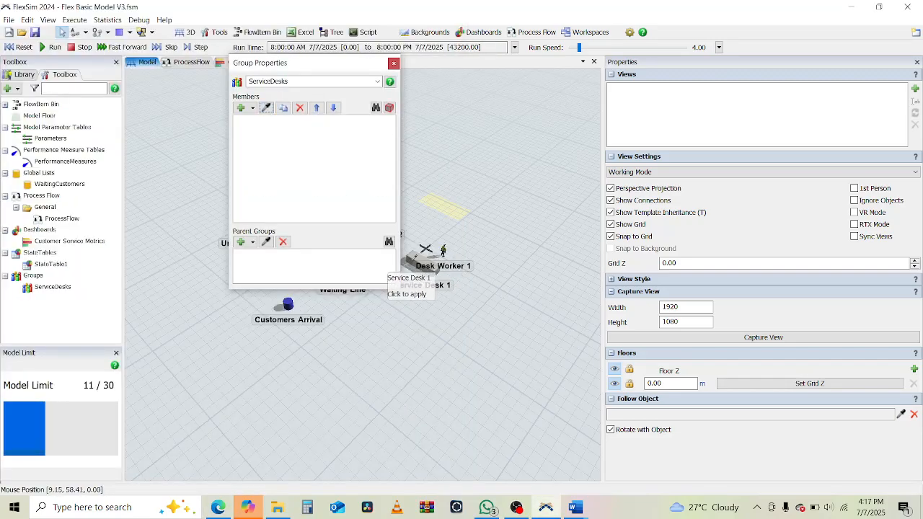
pyautogui.click(417, 263)
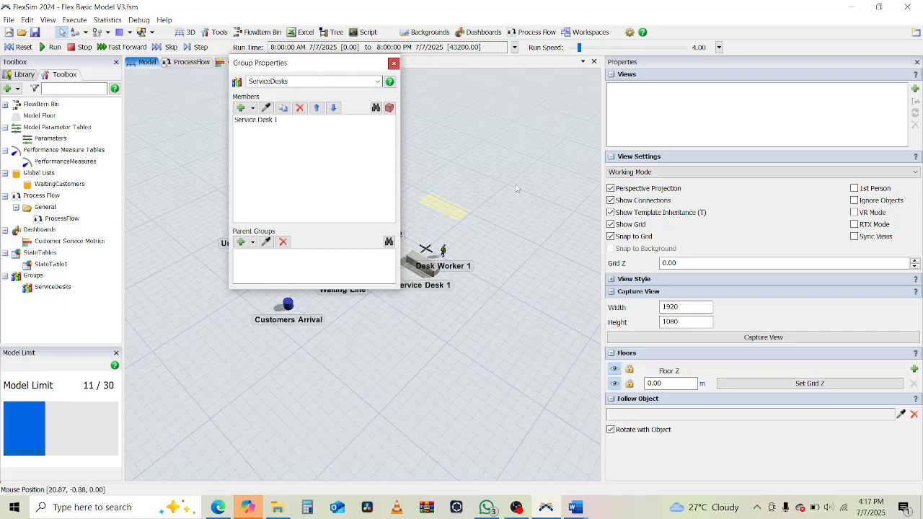
# Step: Sample Service Desk 2 in the 3D model to add it to the ServiceDesks group
pyautogui.moveTo(478, 206); pyautogui.dragTo(550, 311)
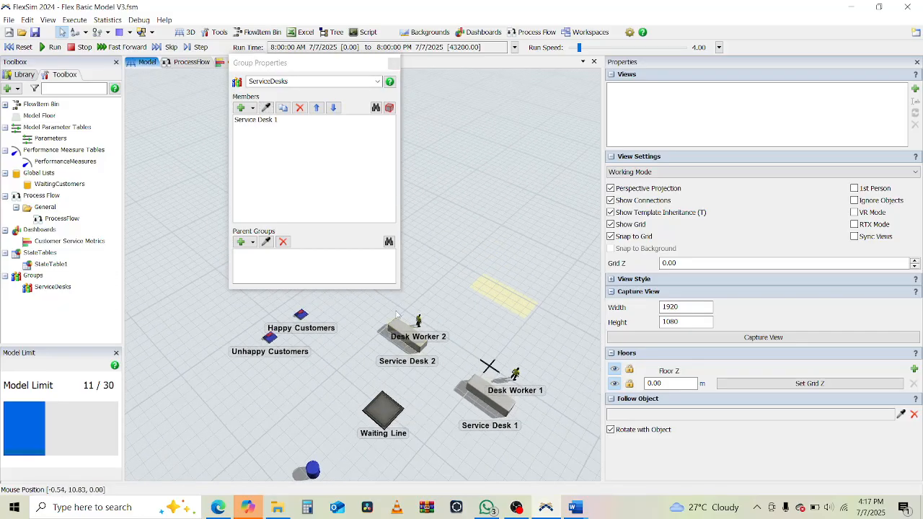
pyautogui.click(267, 108)
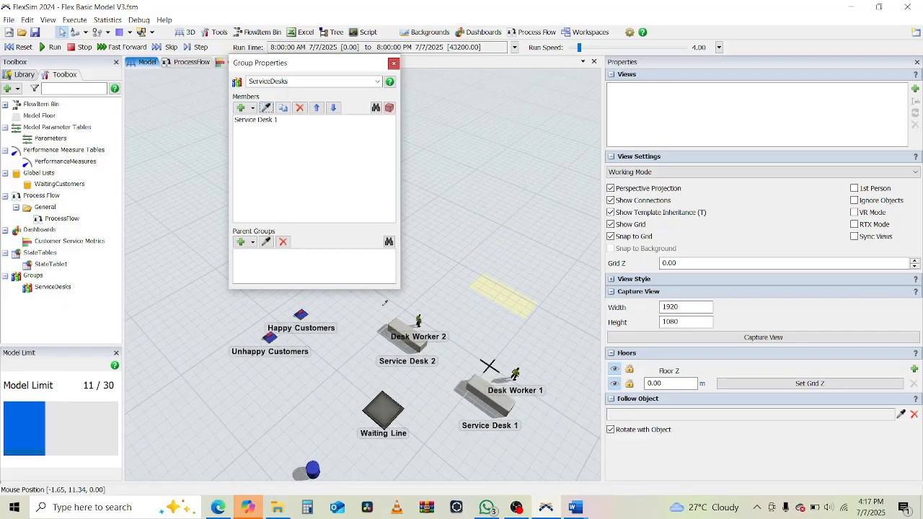
pyautogui.click(401, 328)
# Step: Read tutorial instructions 7 and 8 in the browser, return to FlexSim and close the ServiceDesks group's properties
pyautogui.click(218, 508)
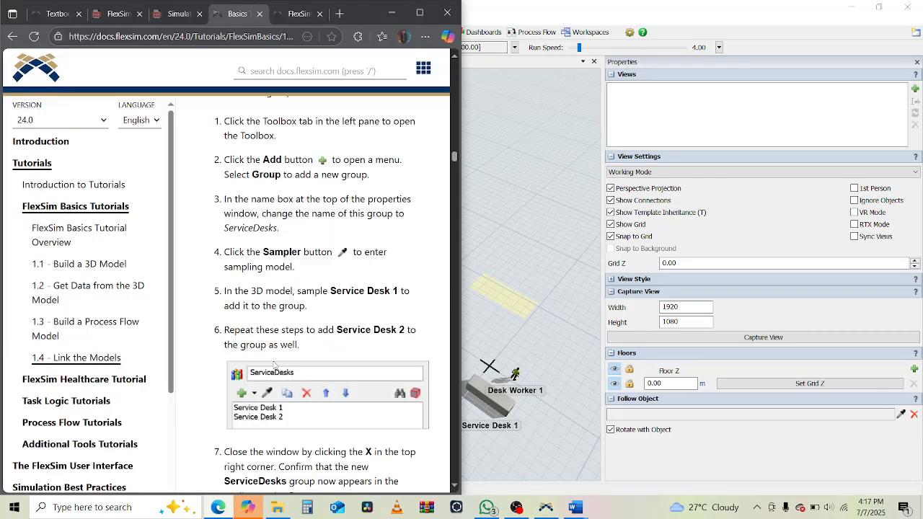
pyautogui.scroll(-3, 274, 362)
pyautogui.moveTo(258, 289); pyautogui.dragTo(401, 289)
pyautogui.moveTo(275, 304); pyautogui.dragTo(370, 304)
pyautogui.moveTo(246, 318); pyautogui.dragTo(375, 318)
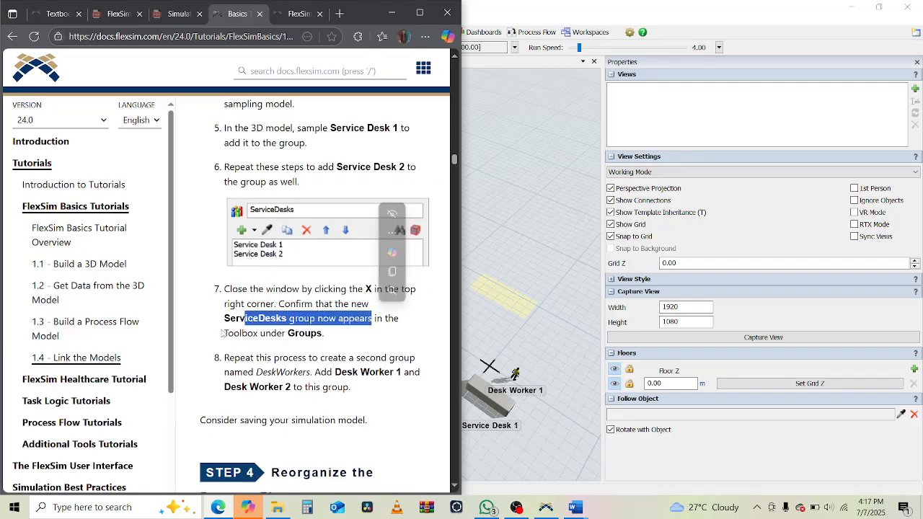
pyautogui.click(214, 334)
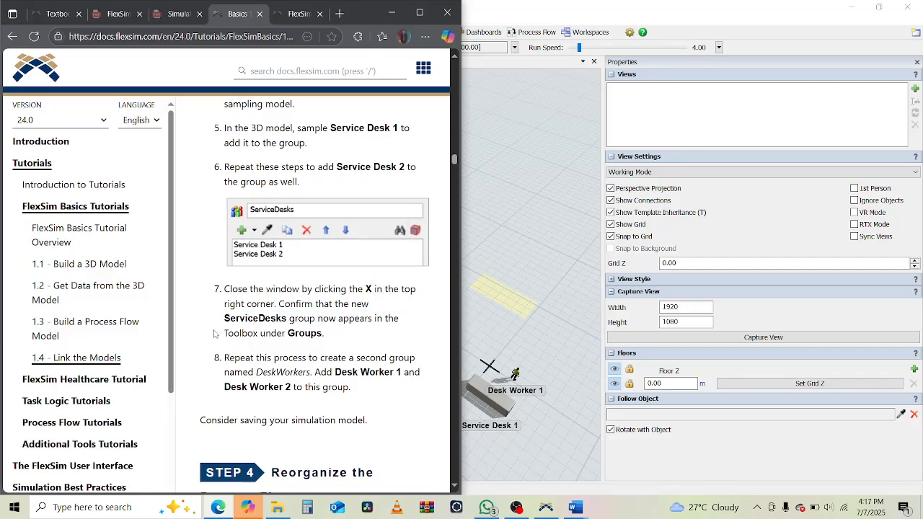
pyautogui.click(586, 4)
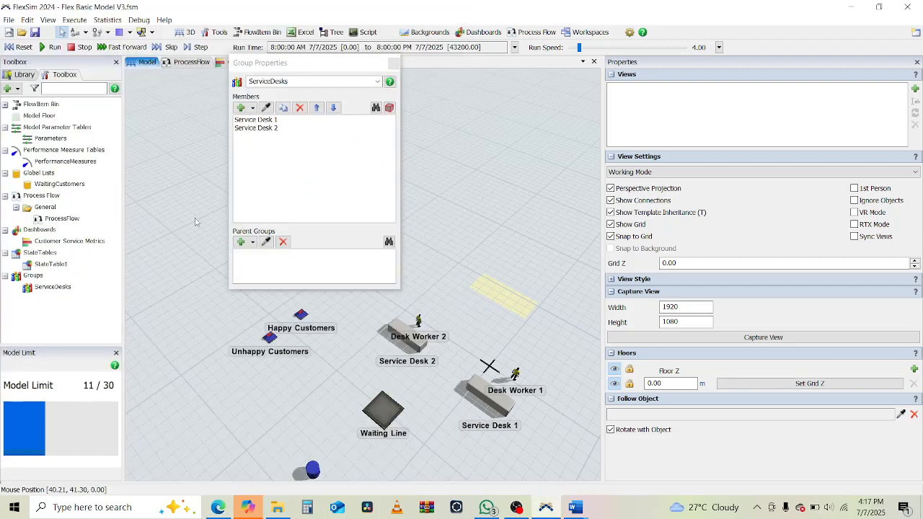
pyautogui.click(391, 63)
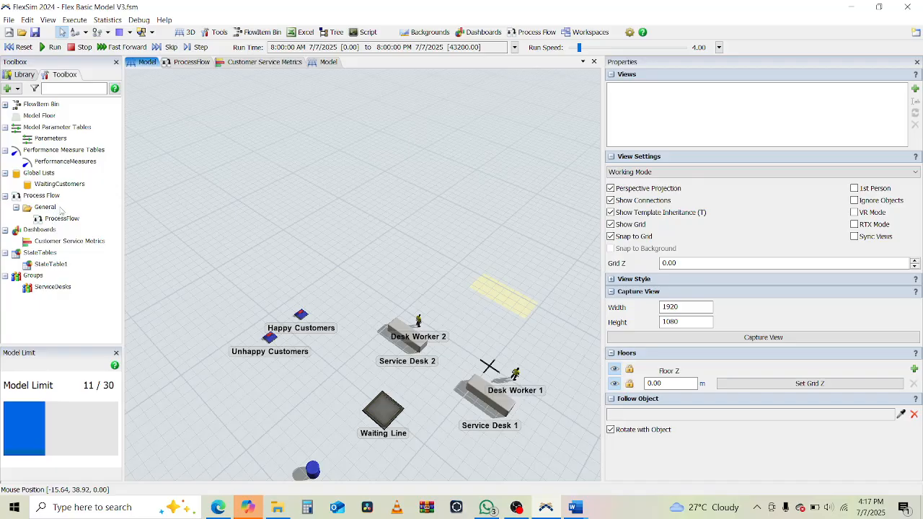
# Step: View the properties of the WaitingCustomers global list and close them without changes
pyautogui.doubleClick(49, 186)
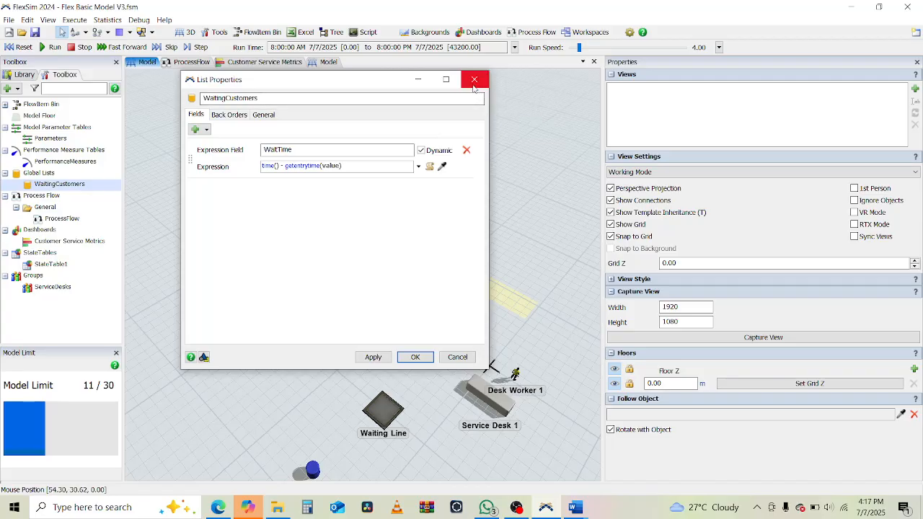
pyautogui.click(473, 81)
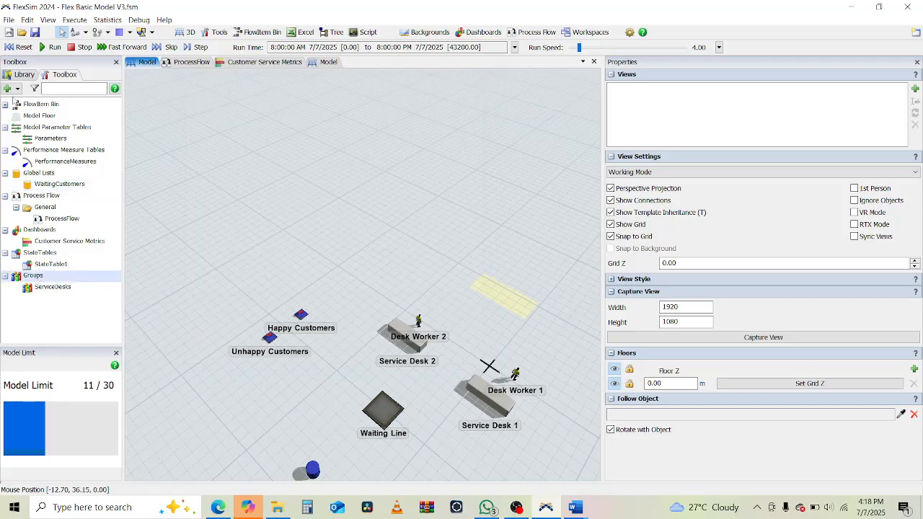
# Step: Add a second group and name it DeskWorkers, copying the name from the browser tutorial
pyautogui.click(9, 88)
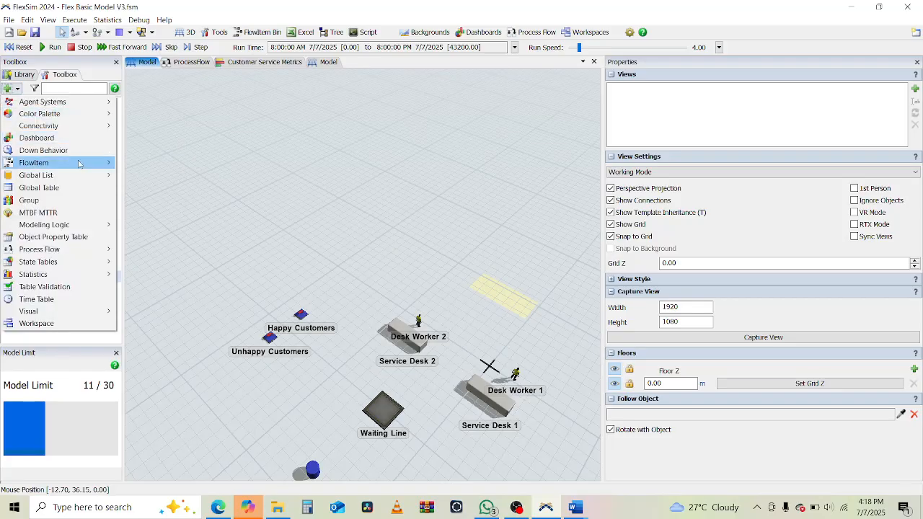
pyautogui.click(50, 198)
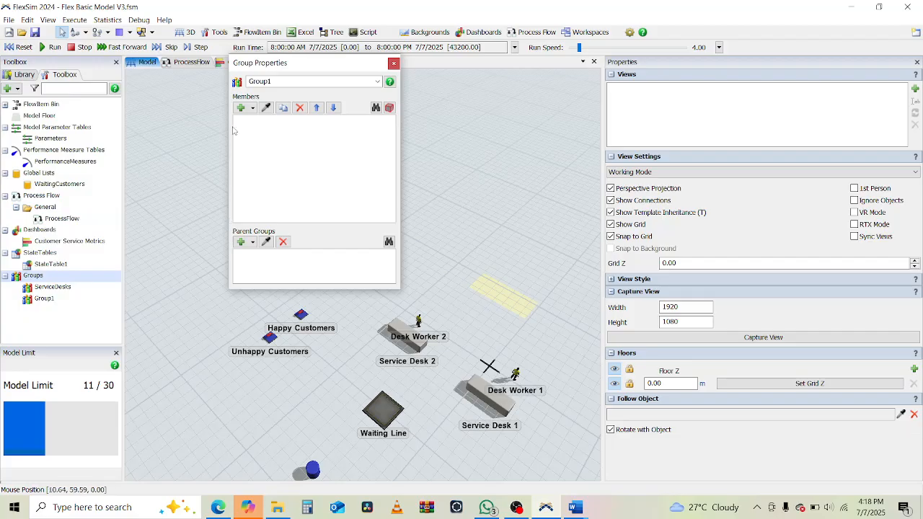
pyautogui.click(218, 507)
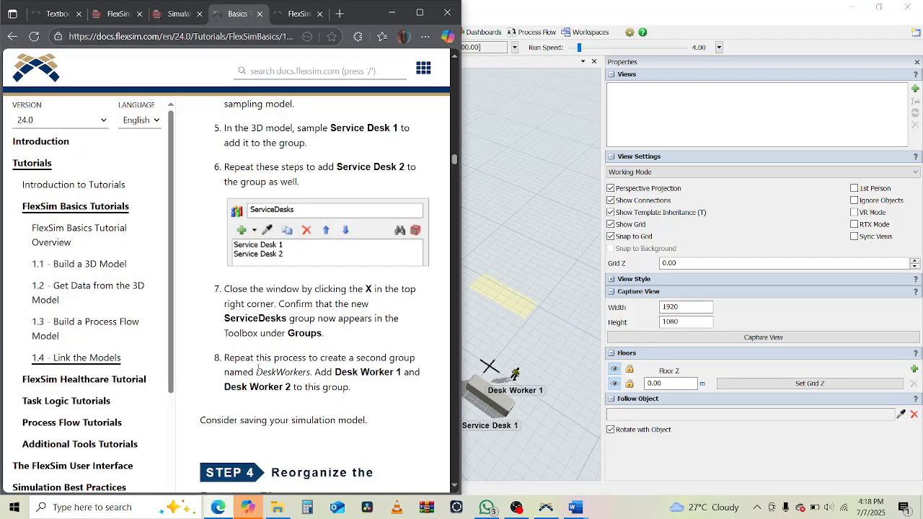
pyautogui.moveTo(258, 371); pyautogui.dragTo(310, 372)
pyautogui.hotkey('ctrl', 'c')
pyautogui.click(630, 85)
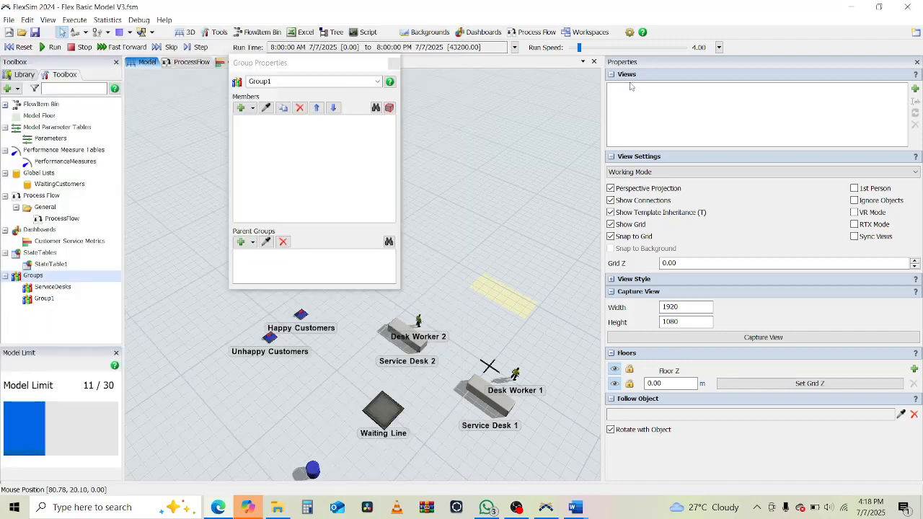
pyautogui.doubleClick(262, 82)
pyautogui.hotkey('ctrl', 'v')
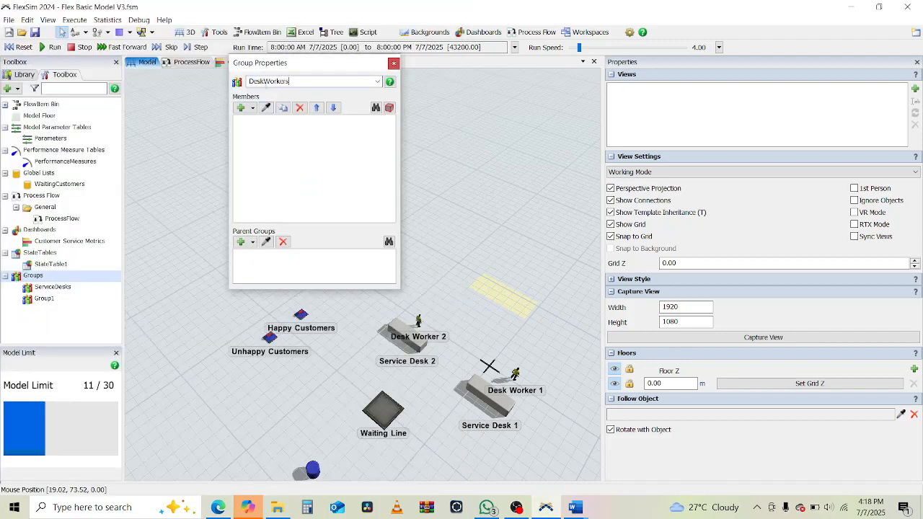
# Step: Sample Desk Worker 1 and Desk Worker 2 into the DeskWorkers group and close its properties
pyautogui.click(266, 106)
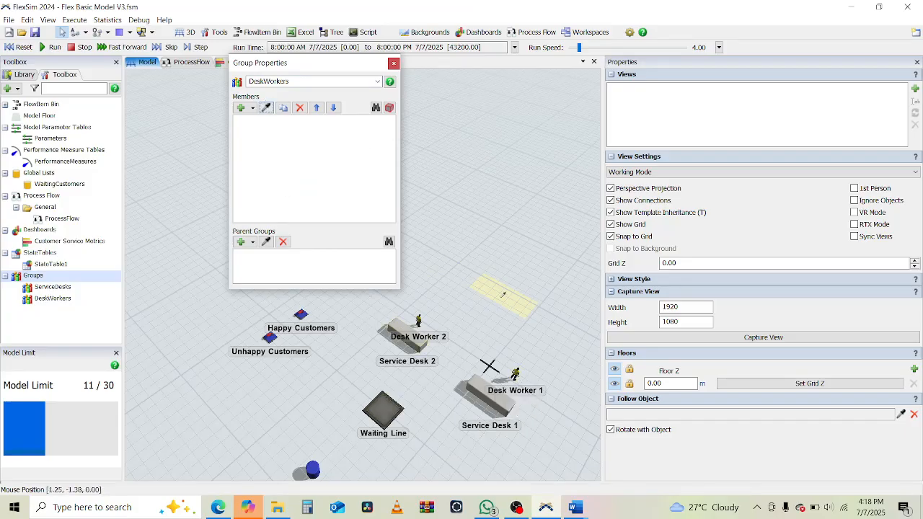
pyautogui.click(505, 391)
pyautogui.click(266, 107)
pyautogui.click(420, 322)
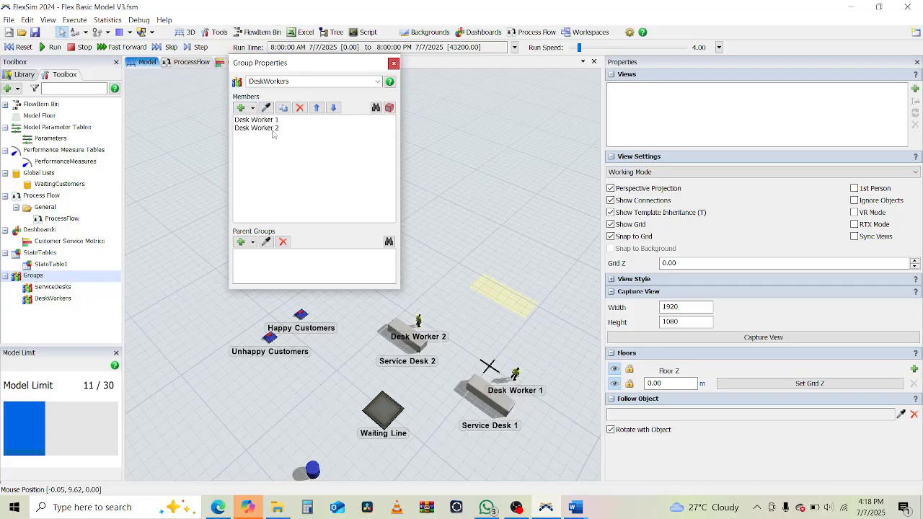
pyautogui.click(393, 64)
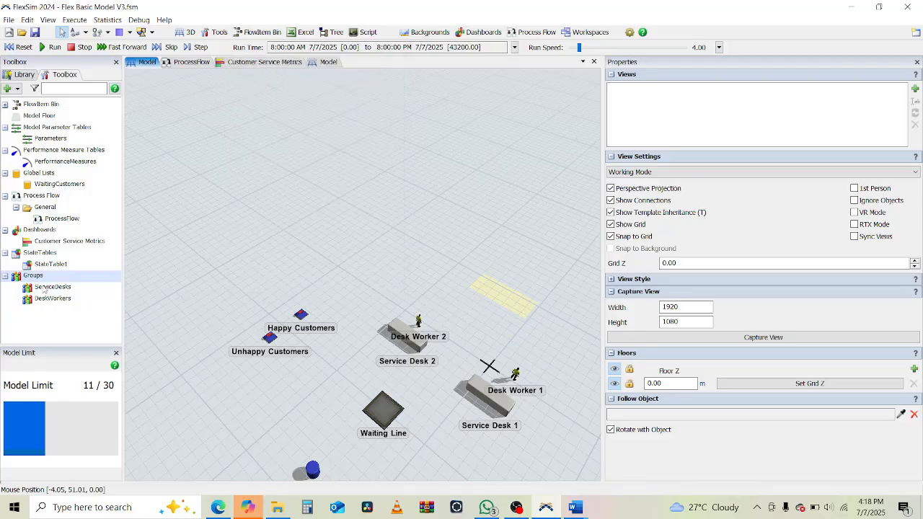
# Step: Check the end of the groups section in the browser tutorial, return to FlexSim and save the model
pyautogui.click(210, 504)
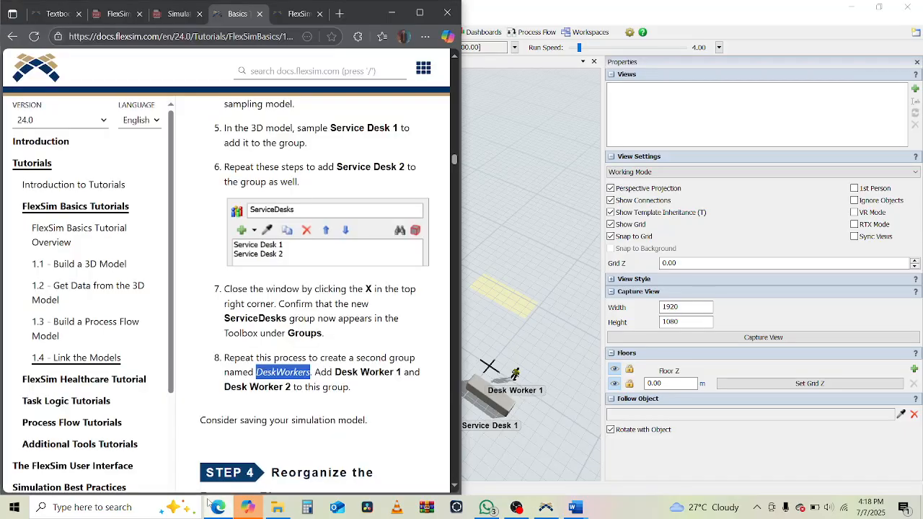
pyautogui.scroll(-2, 306, 348)
pyautogui.click(556, 5)
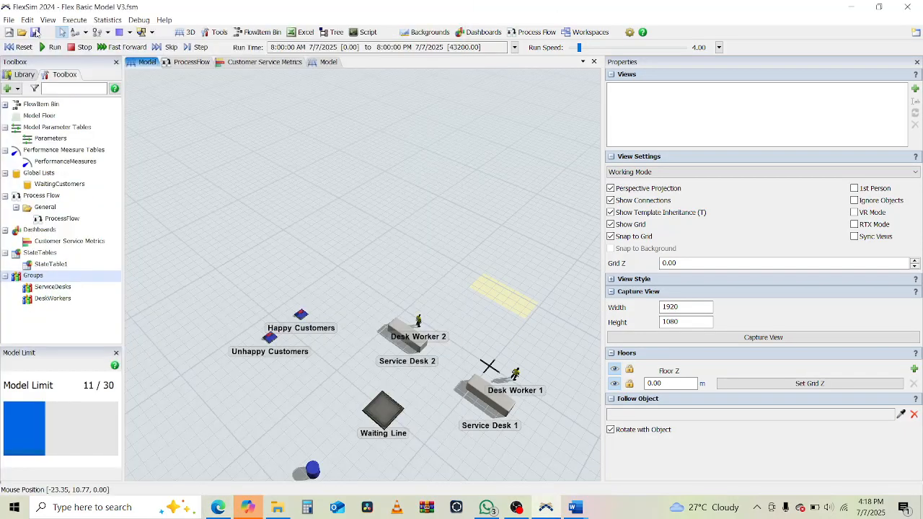
pyautogui.click(36, 32)
# Step: Read the browser tutorial's Step 4 on reorganizing the process flow, including its example image and the first instruction on deleting connectors
pyautogui.click(217, 508)
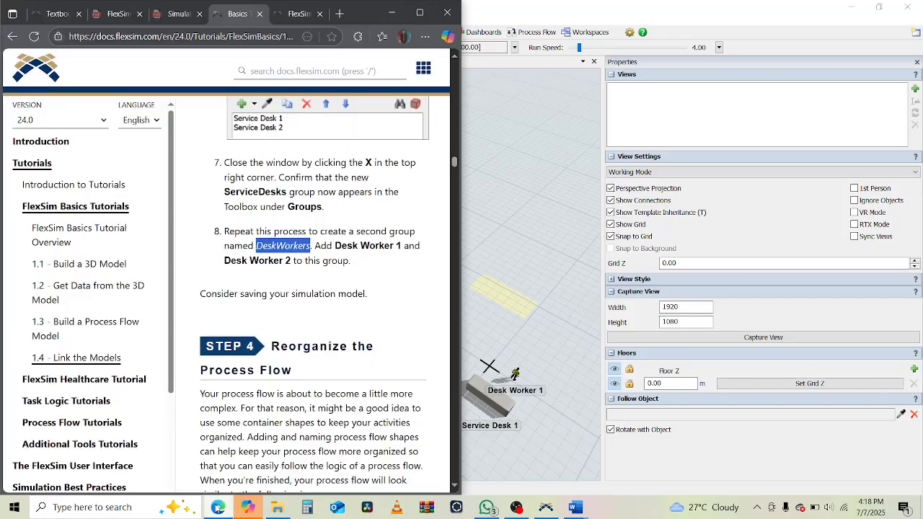
pyautogui.scroll(-2, 277, 288)
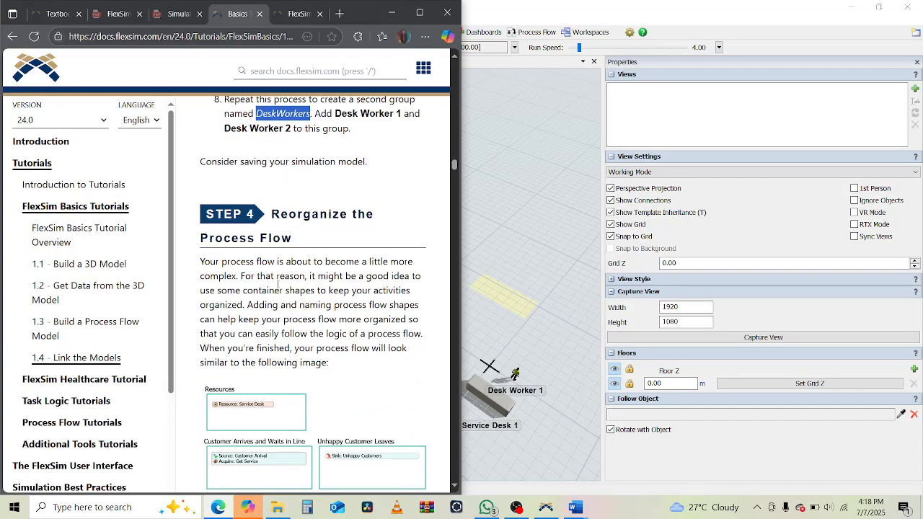
pyautogui.scroll(-2, 269, 262)
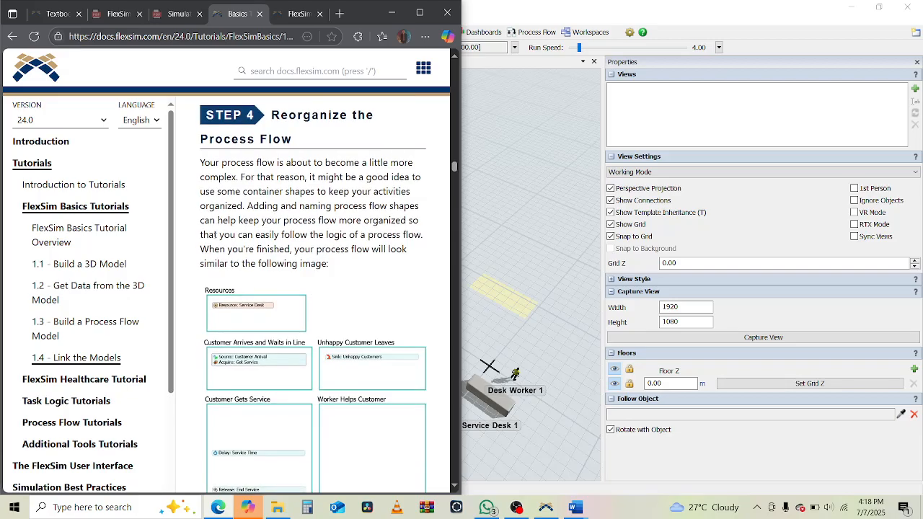
pyautogui.moveTo(209, 163); pyautogui.dragTo(411, 218)
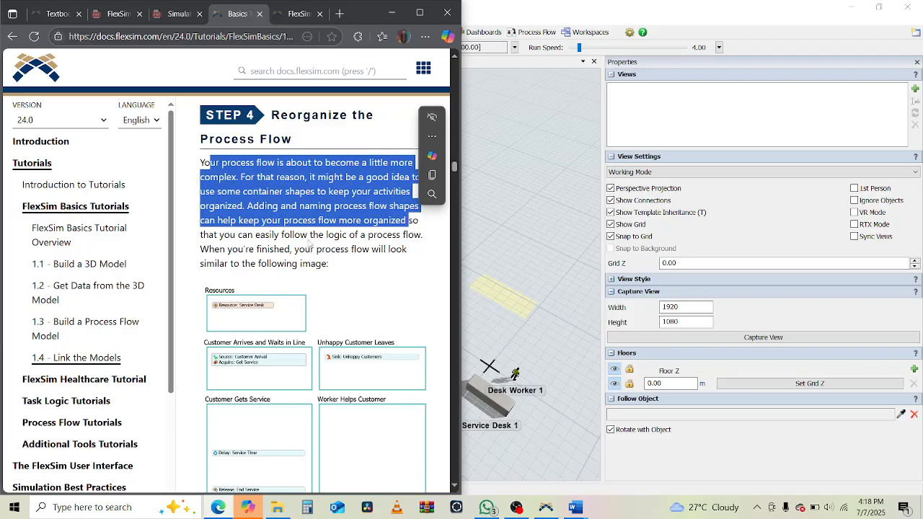
pyautogui.moveTo(220, 250); pyautogui.dragTo(396, 249)
pyautogui.scroll(-1, 324, 297)
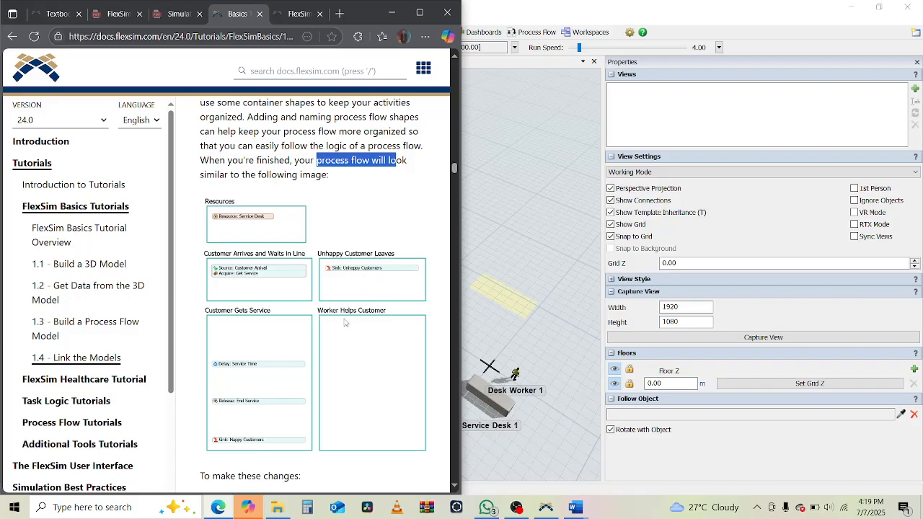
pyautogui.scroll(-5, 334, 322)
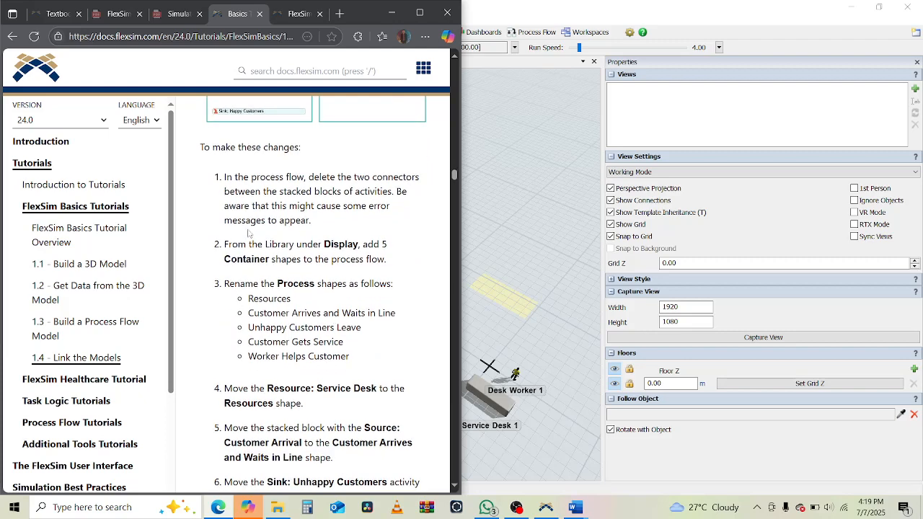
pyautogui.moveTo(326, 178); pyautogui.dragTo(416, 178)
pyautogui.moveTo(225, 193); pyautogui.dragTo(387, 191)
pyautogui.moveTo(236, 207); pyautogui.dragTo(286, 221)
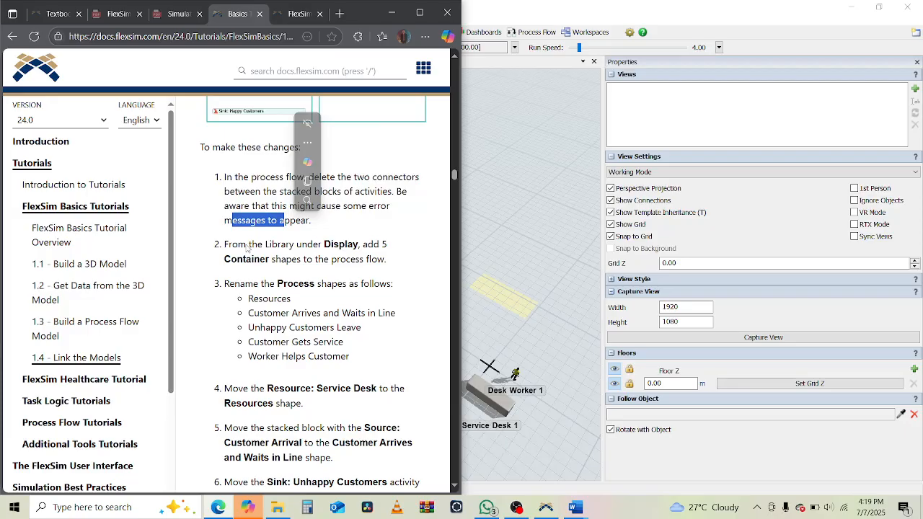
# Step: In FlexSim's process flow, delete the connectors between the activity blocks and the one leading to Sink: Unhappy Customers
pyautogui.hotkey('alt', 'Tab')
pyautogui.click(188, 62)
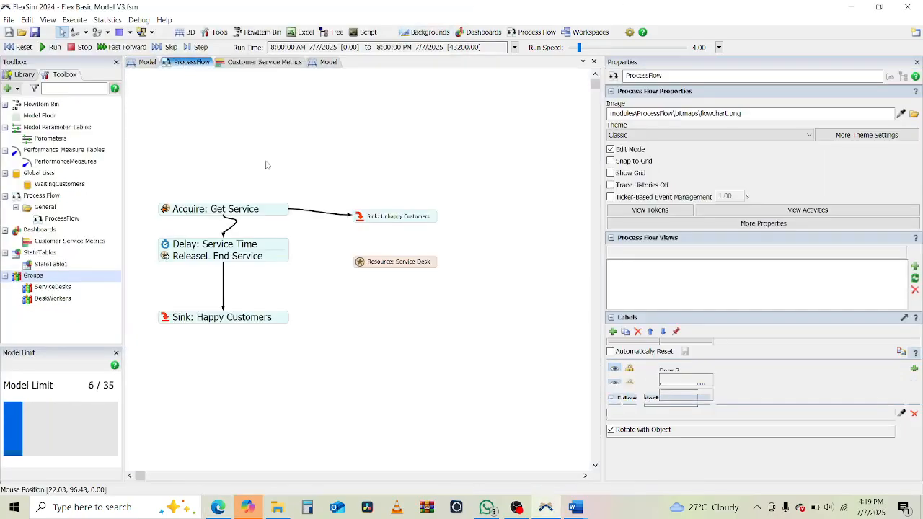
pyautogui.click(226, 282)
pyautogui.press('Delete')
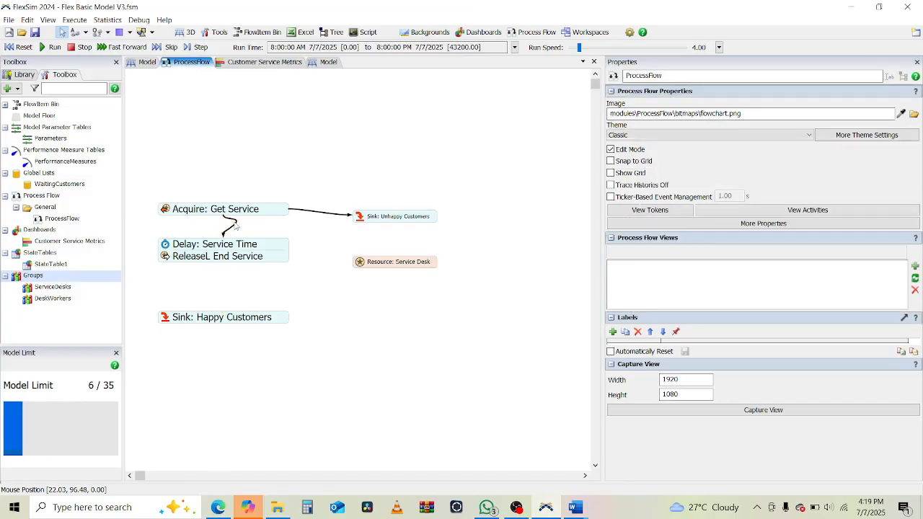
pyautogui.click(235, 225)
pyautogui.press('Delete')
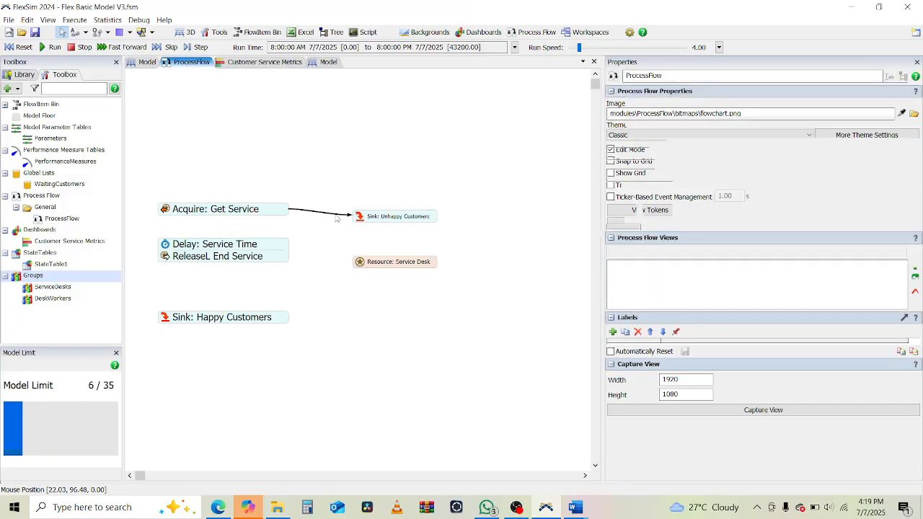
pyautogui.click(326, 213)
pyautogui.press('Delete')
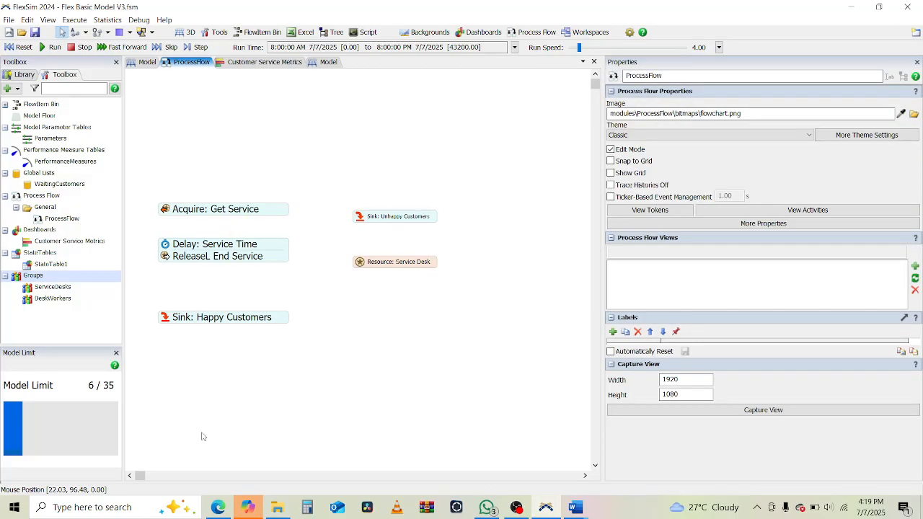
# Step: Check instruction 2 in the browser tutorial, then add five Container display shapes to the process flow in FlexSim
pyautogui.click(217, 508)
pyautogui.moveTo(237, 245); pyautogui.dragTo(344, 258)
pyautogui.hotkey('alt', 'Tab')
pyautogui.click(24, 74)
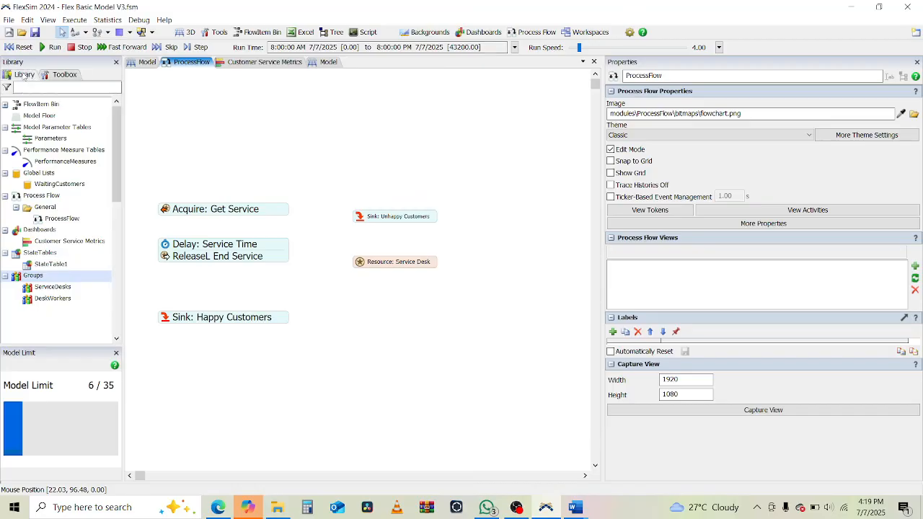
pyautogui.scroll(-2, 47, 245)
pyautogui.scroll(-5, 47, 245)
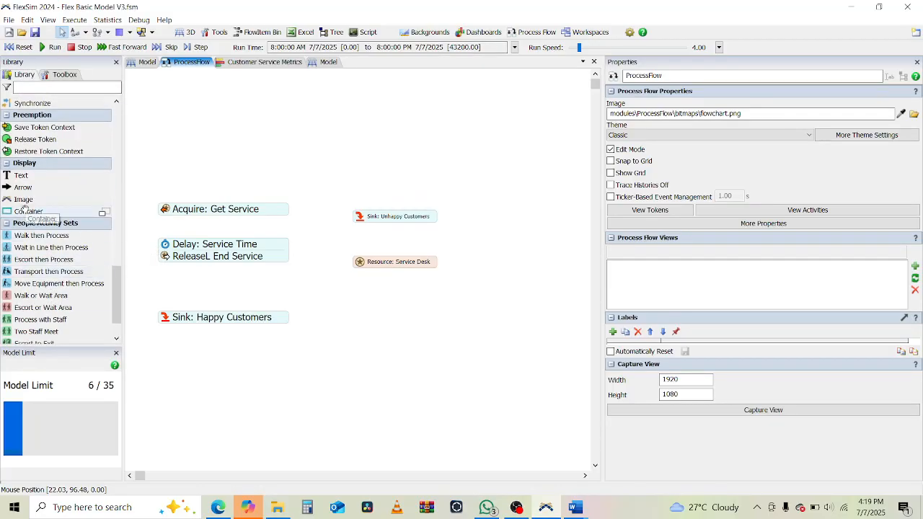
pyautogui.click(27, 211)
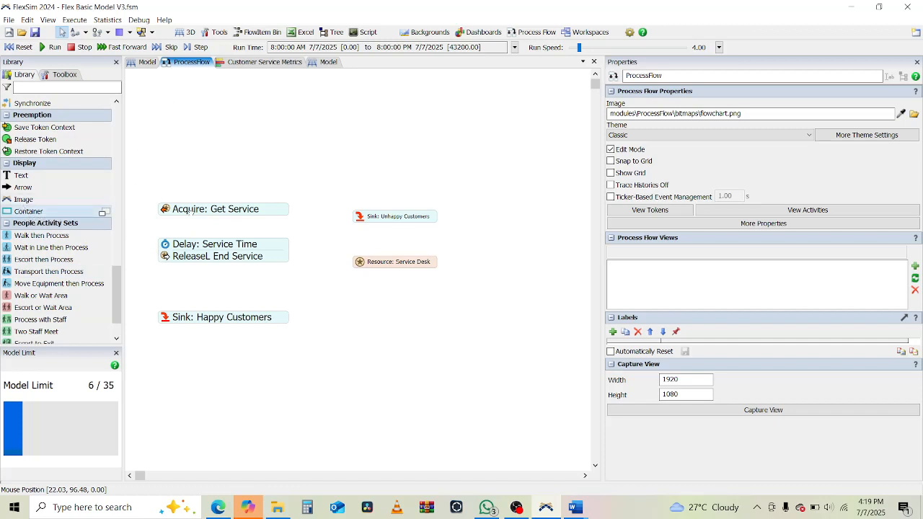
pyautogui.click(191, 211)
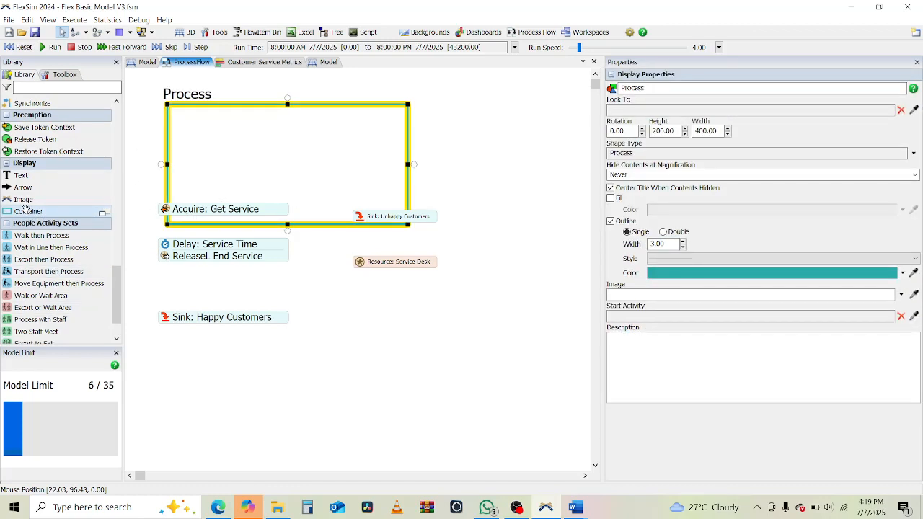
pyautogui.click(197, 271)
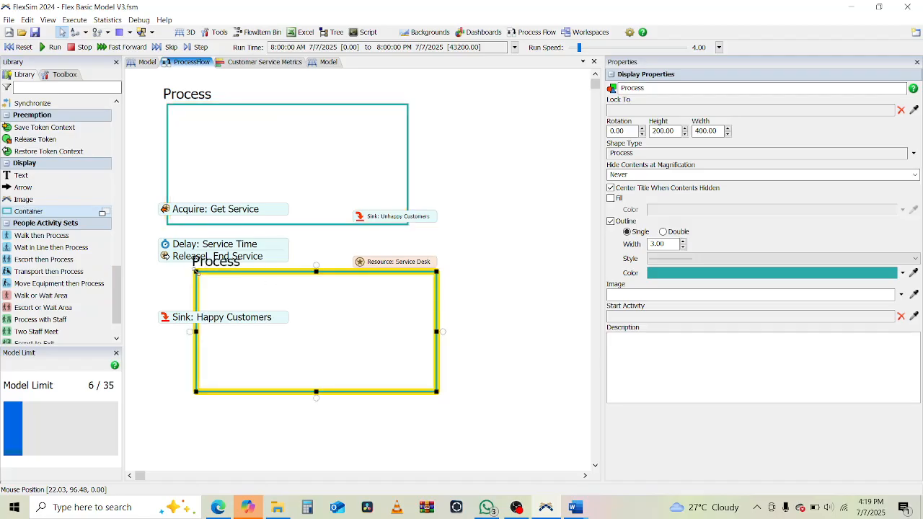
pyautogui.click(29, 211)
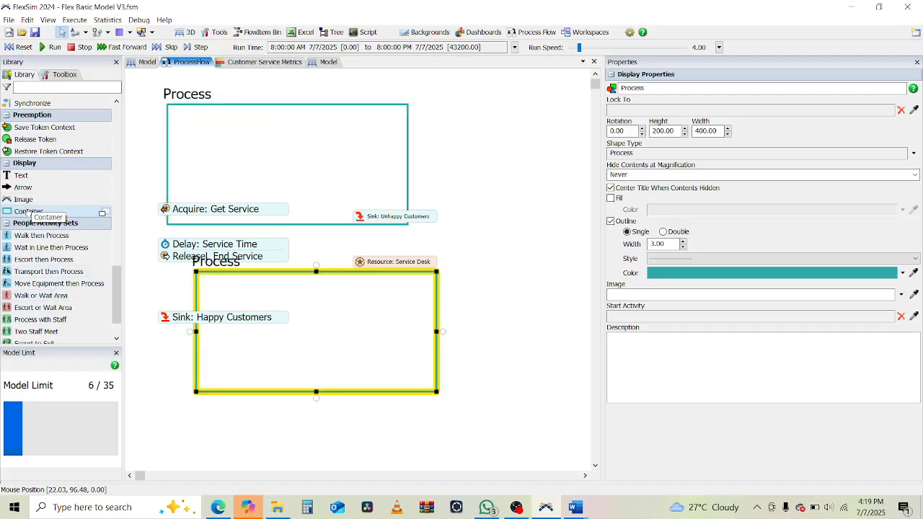
pyautogui.click(480, 109)
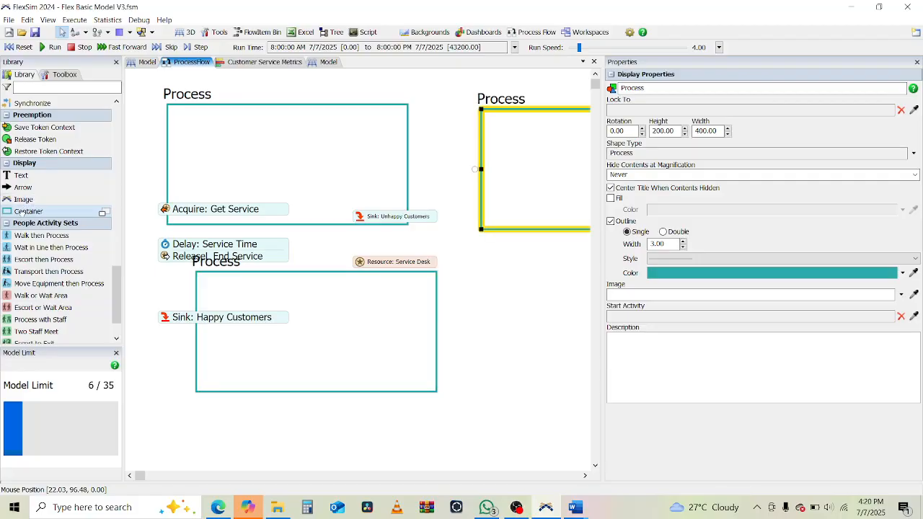
pyautogui.click(22, 211)
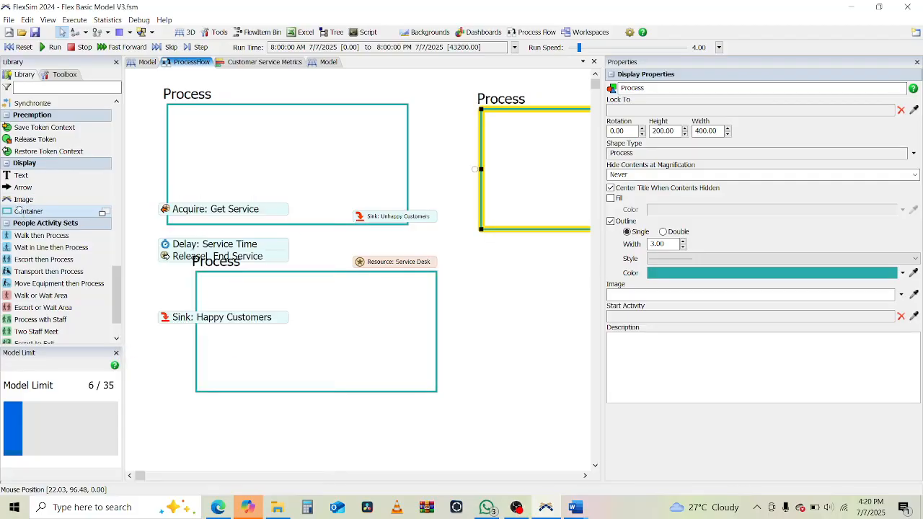
pyautogui.click(486, 273)
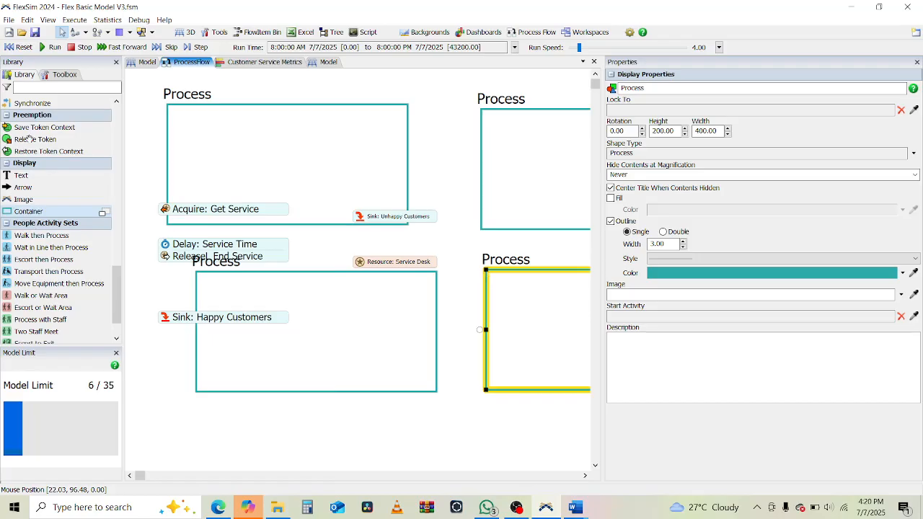
pyautogui.click(387, 422)
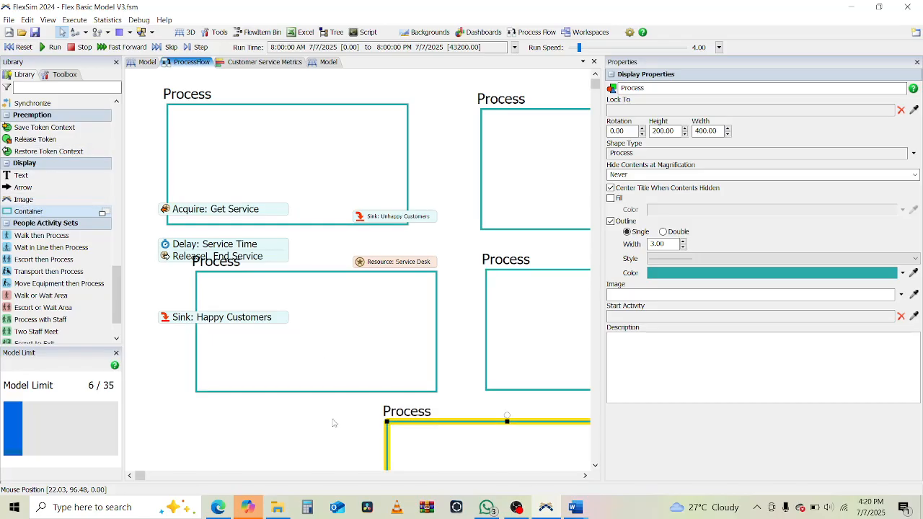
# Step: Move the first container above the existing activities and rename it Resources, as listed in the browser tutorial
pyautogui.scroll(-2, 332, 423)
pyautogui.scroll(-5, 333, 422)
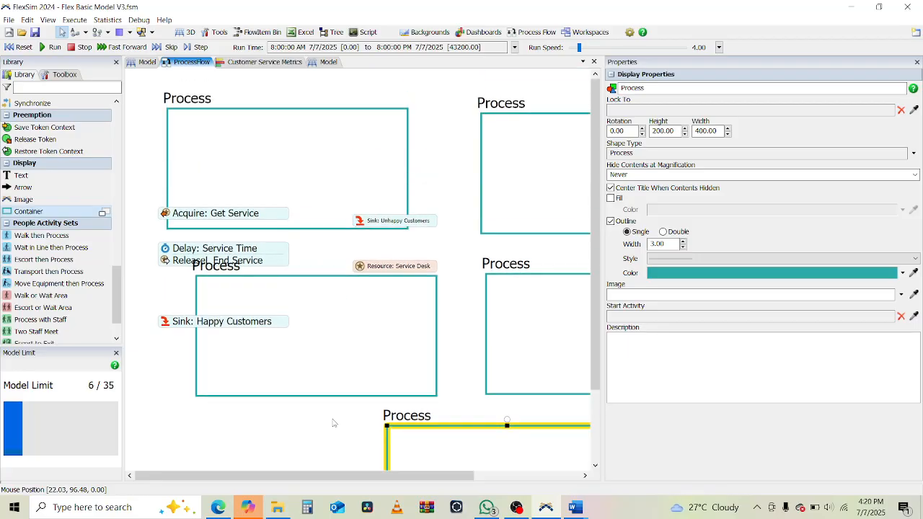
pyautogui.moveTo(313, 435); pyautogui.dragTo(253, 332)
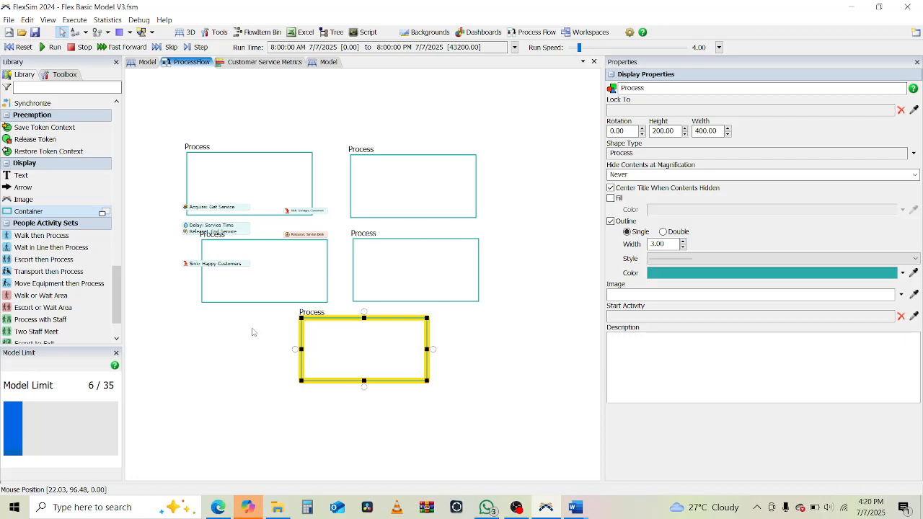
pyautogui.moveTo(238, 154); pyautogui.dragTo(218, 103)
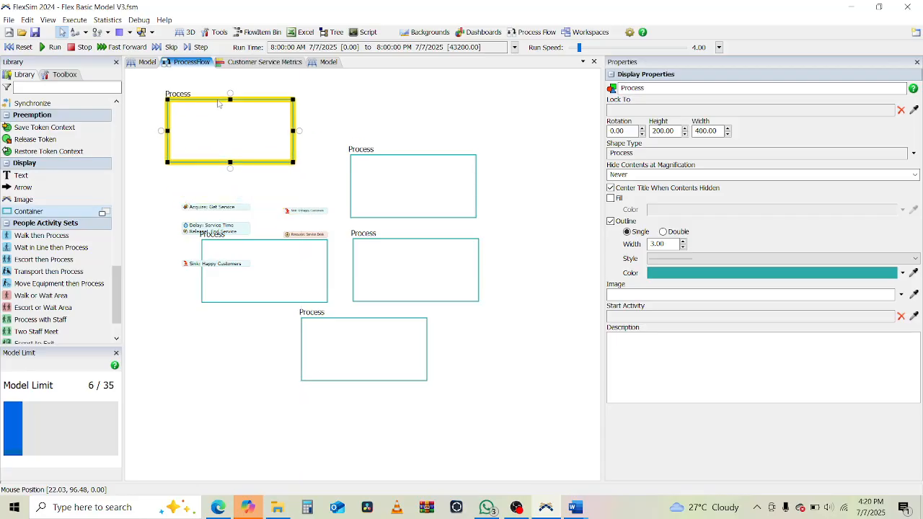
pyautogui.click(218, 507)
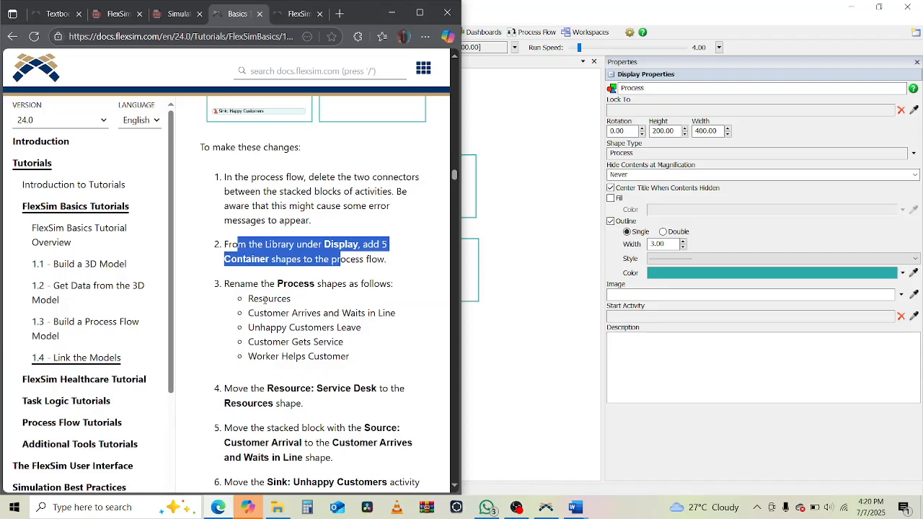
pyautogui.click(649, 88)
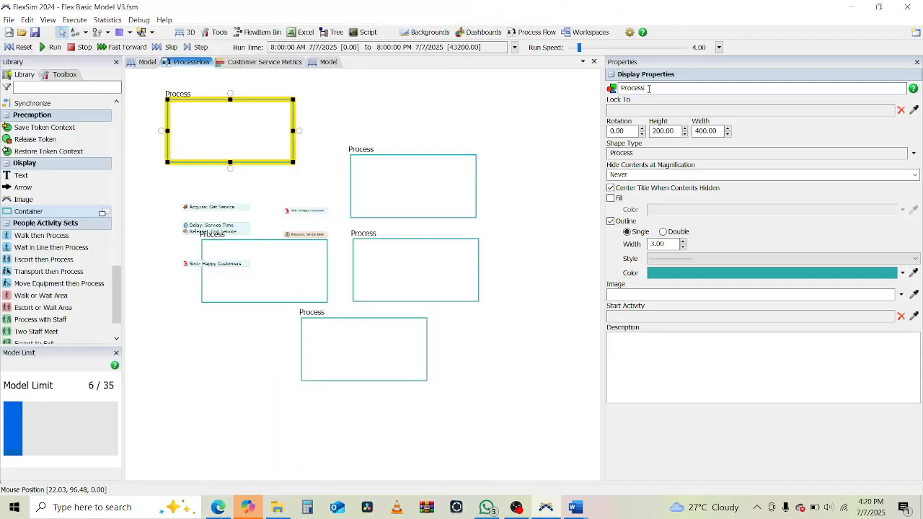
pyautogui.doubleClick(649, 88)
pyautogui.write('Resou')
pyautogui.press('Tab')
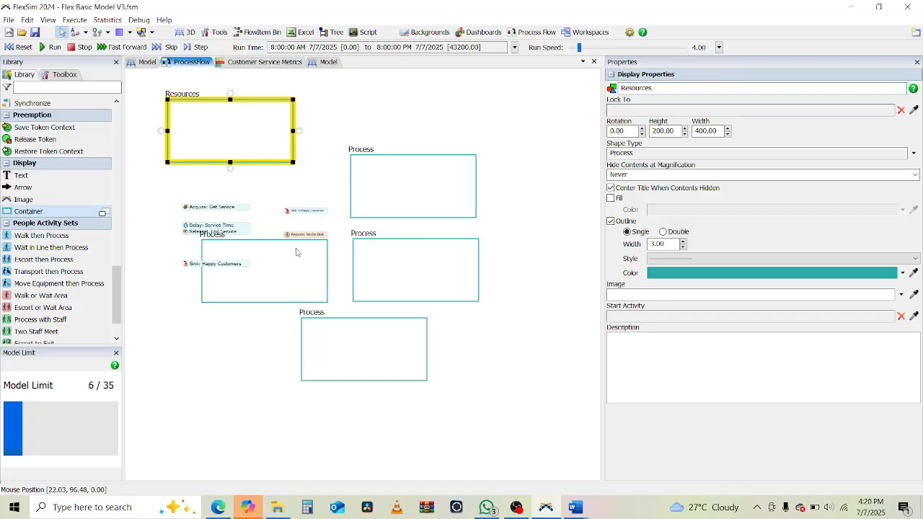
# Step: Move the second container directly below Resources and rename it Customer Arrives and Waits in Line, following the browser tutorial
pyautogui.moveTo(271, 242); pyautogui.dragTo(230, 192)
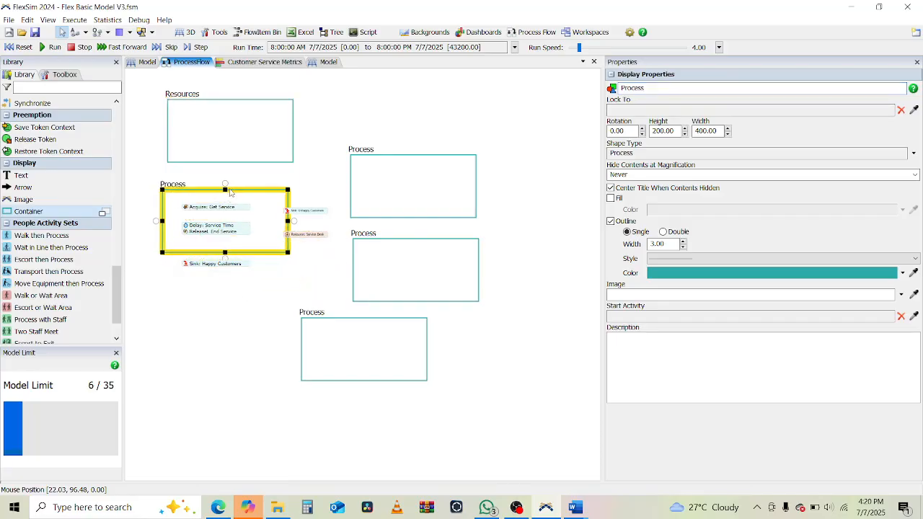
pyautogui.click(218, 509)
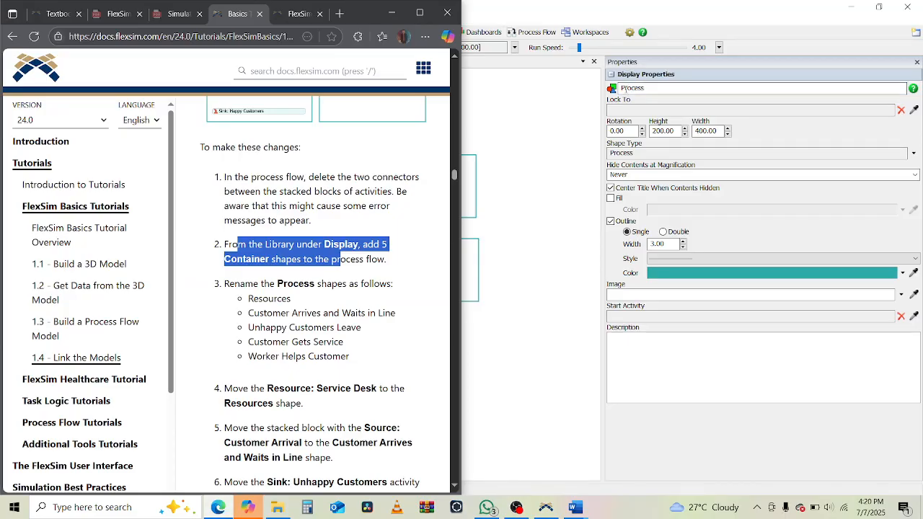
pyautogui.doubleClick(635, 87)
pyautogui.write('Cus')
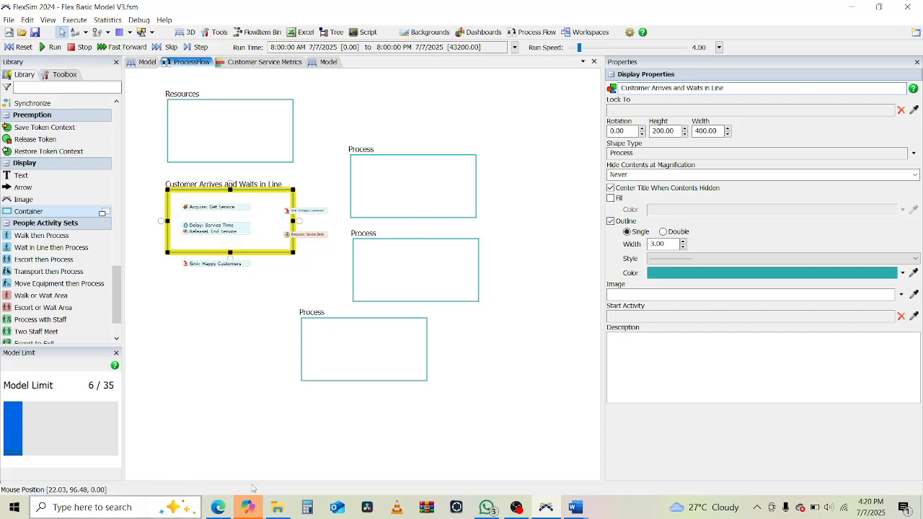
# Step: Check the browser tutorial, then in FlexSim move the third container beside Resources and rename it Unhappy Customers Leave
pyautogui.click(216, 509)
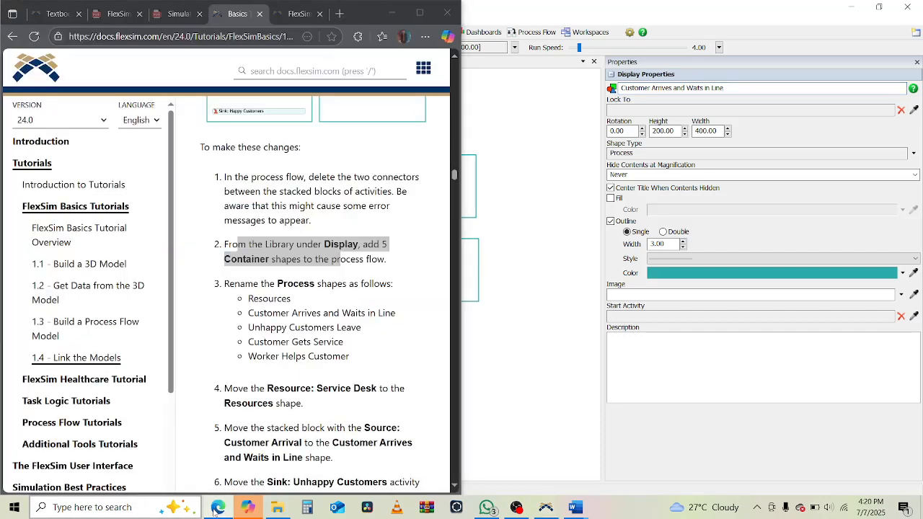
pyautogui.click(214, 509)
pyautogui.click(394, 157)
pyautogui.moveTo(393, 158); pyautogui.dragTo(388, 121)
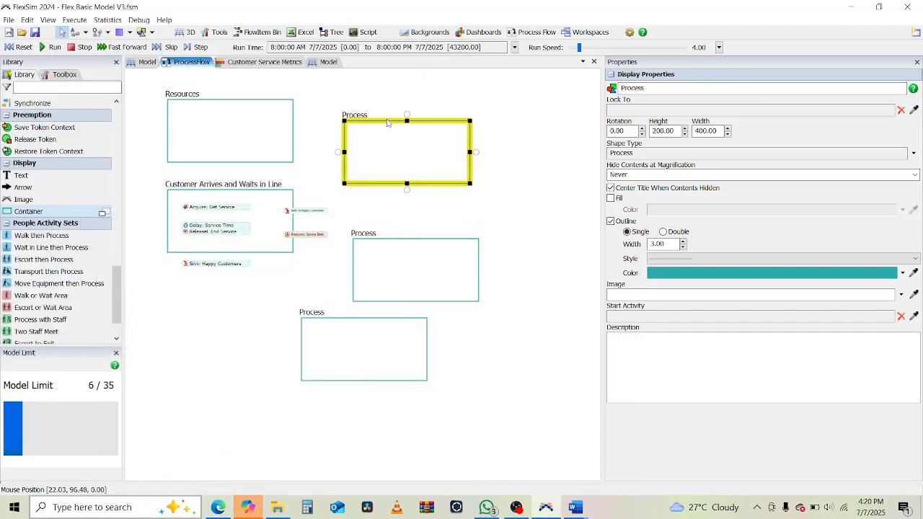
pyautogui.doubleClick(647, 87)
pyautogui.write('Unhappy Customers Leave')
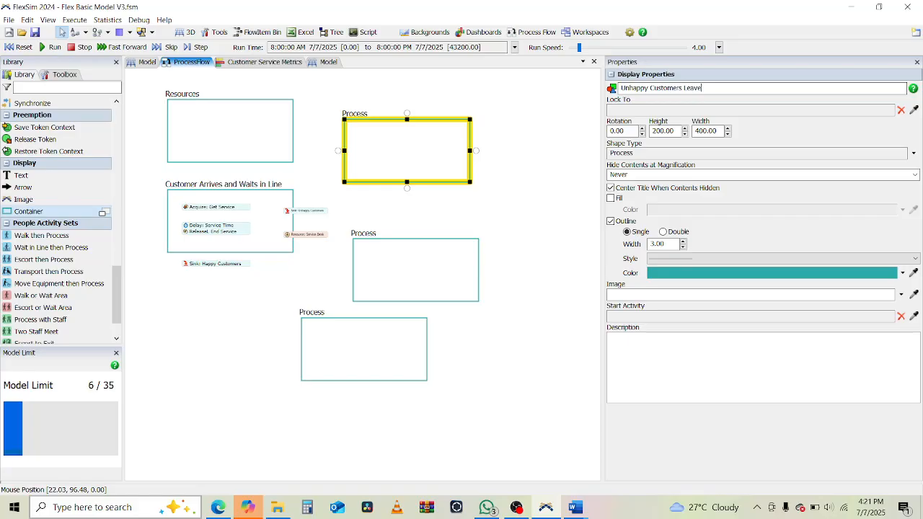
pyautogui.press('Tab')
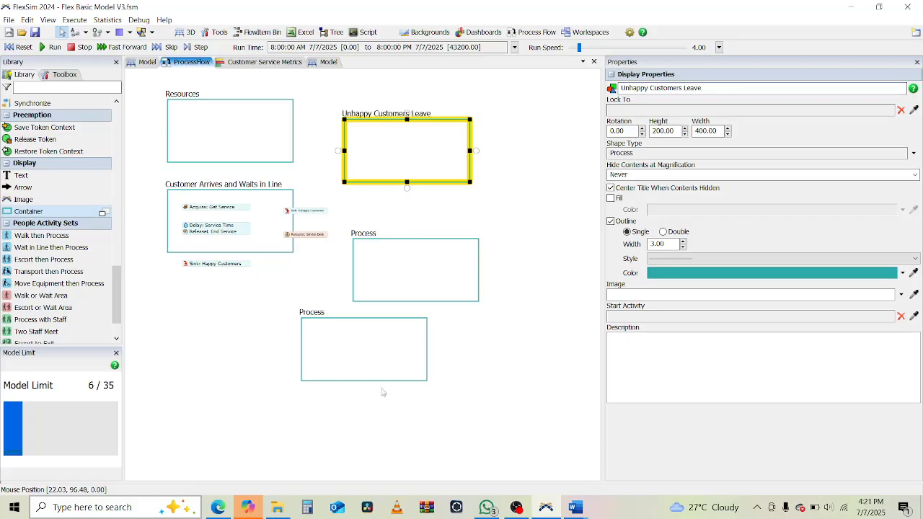
# Step: After checking the tutorial's name list, move the lowest container beneath Customer Arrives and Waits in Line and rename it Customers Get Service
pyautogui.click(218, 507)
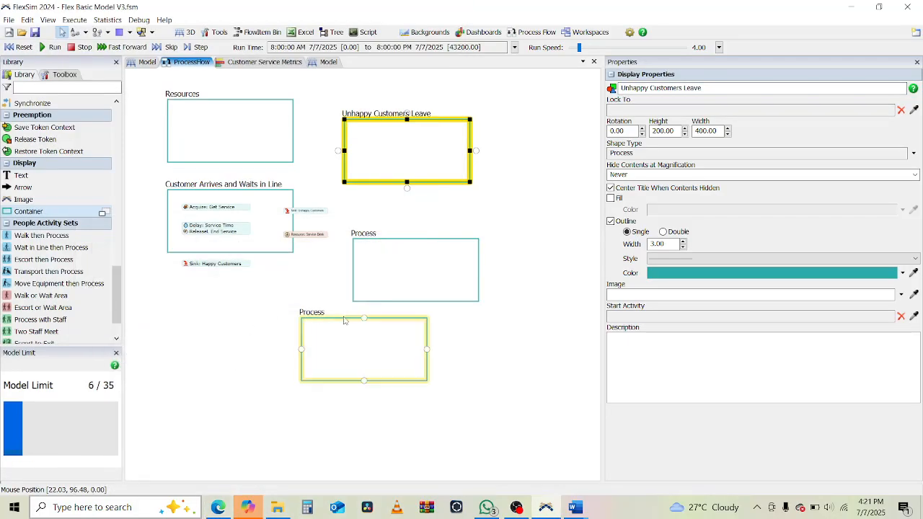
pyautogui.click(348, 318)
pyautogui.moveTo(308, 312); pyautogui.dragTo(179, 285)
pyautogui.doubleClick(632, 88)
pyautogui.write('Cu')
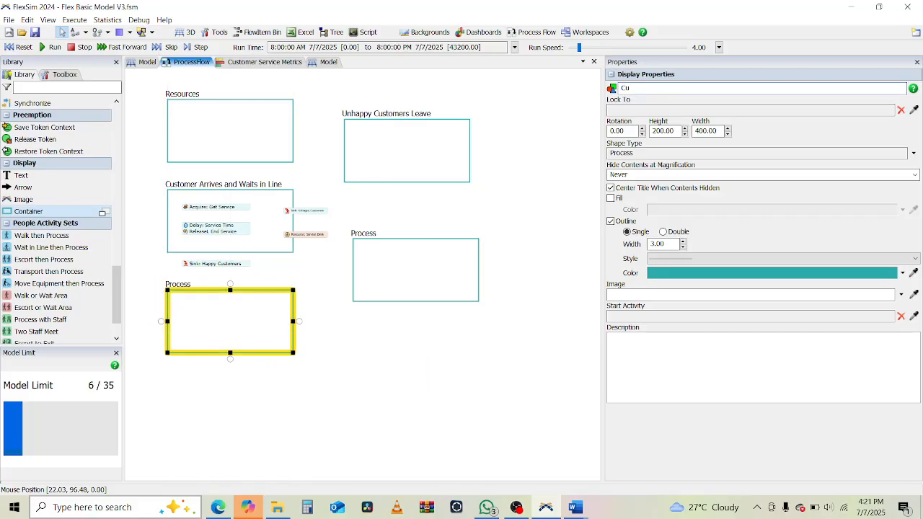
pyautogui.write('stomers Get Service')
pyautogui.press('Return')
# Step: Check the last name in the browser tutorial, then rename the remaining container in FlexSim Worker Helps Customer
pyautogui.click(228, 509)
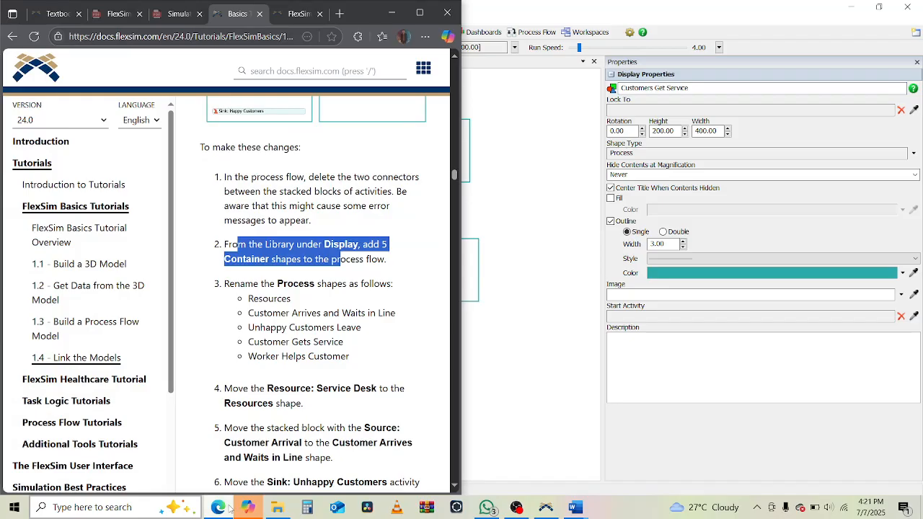
pyautogui.click(219, 508)
pyautogui.click(408, 241)
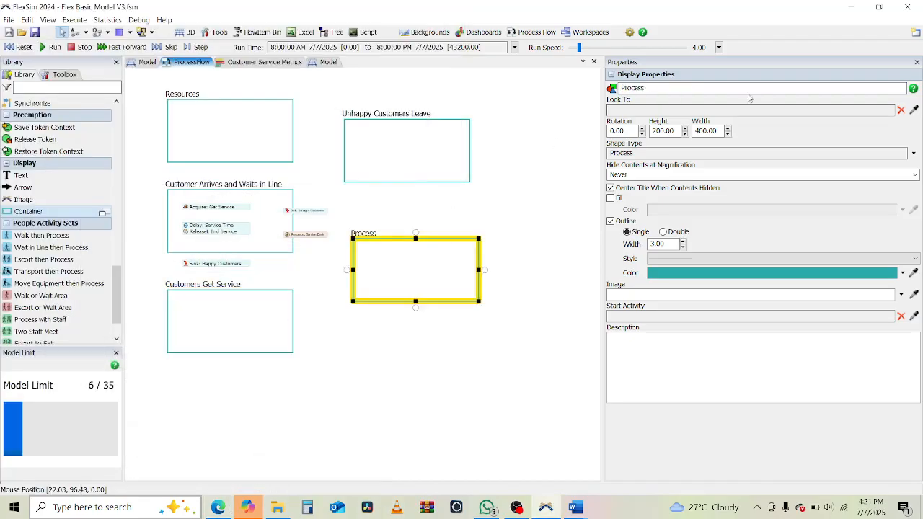
pyautogui.doubleClick(749, 88)
pyautogui.write('Worker Helps Customer')
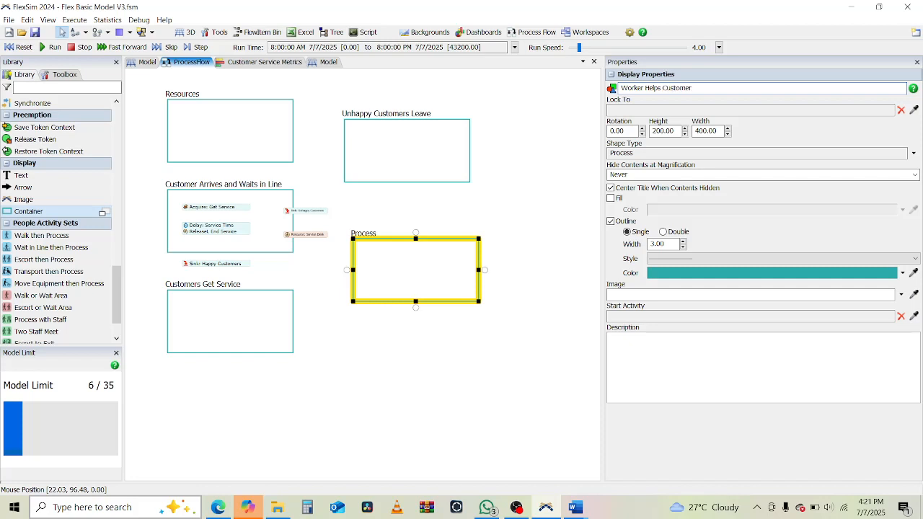
pyautogui.press('Return')
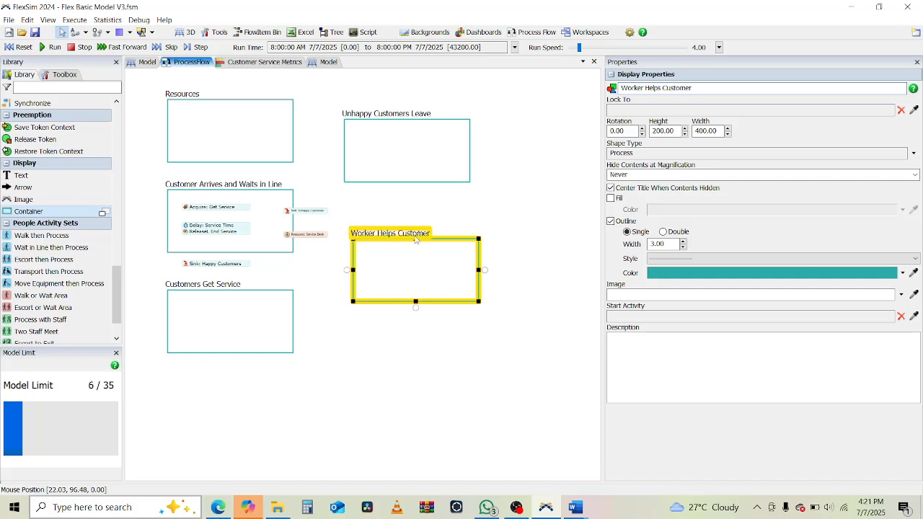
# Step: Align the Worker Helps Customer container directly below Unhappy Customers Leave and stretch it downward past the bottom of Customers Get Service
pyautogui.moveTo(416, 239); pyautogui.dragTo(434, 207)
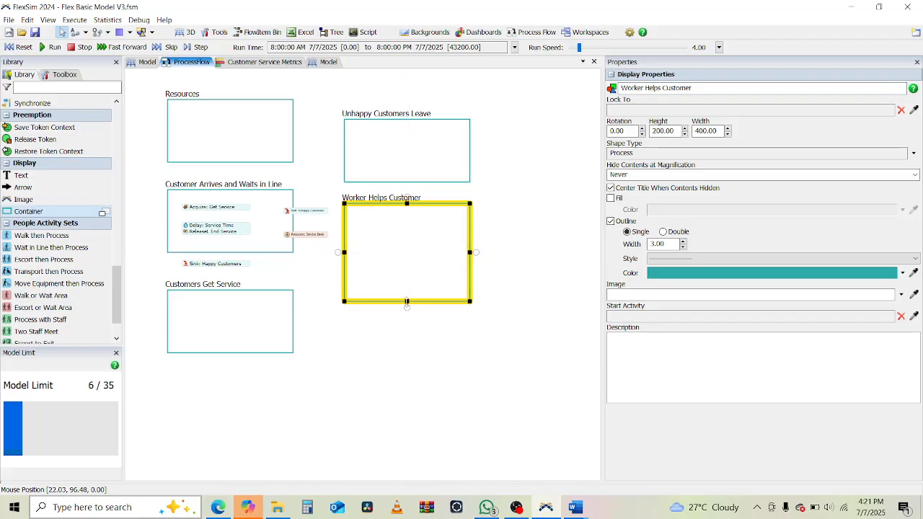
pyautogui.moveTo(407, 303); pyautogui.dragTo(407, 399)
pyautogui.click(263, 407)
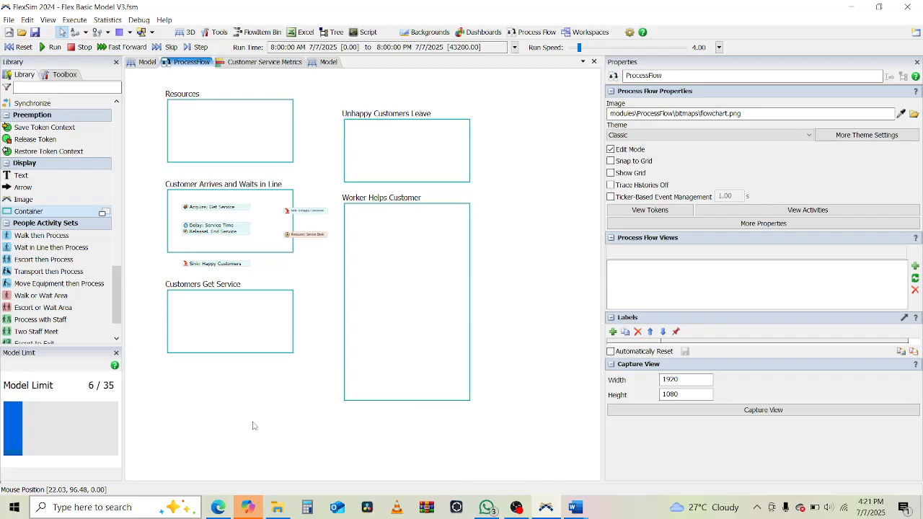
# Step: Read instruction 4 in the browser tutorial, then move Resource: Service Desk into the Resources container in FlexSim
pyautogui.click(219, 508)
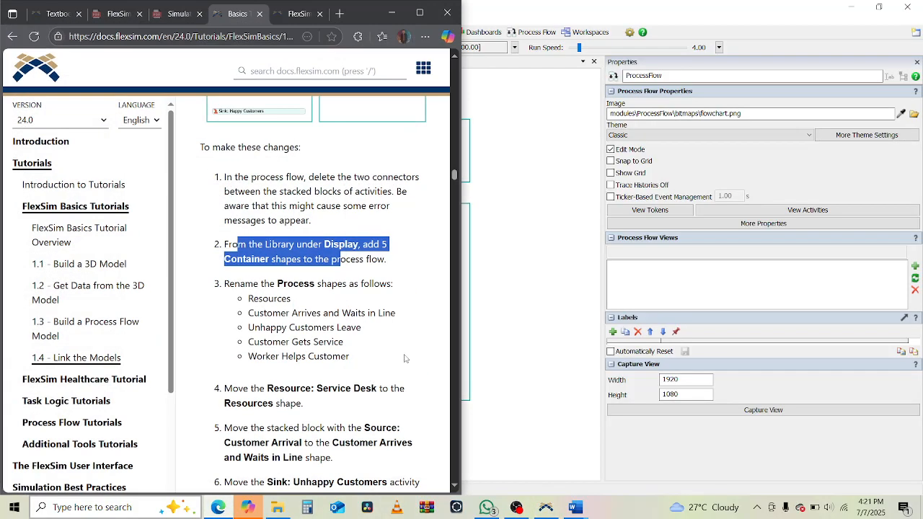
pyautogui.scroll(-2, 404, 359)
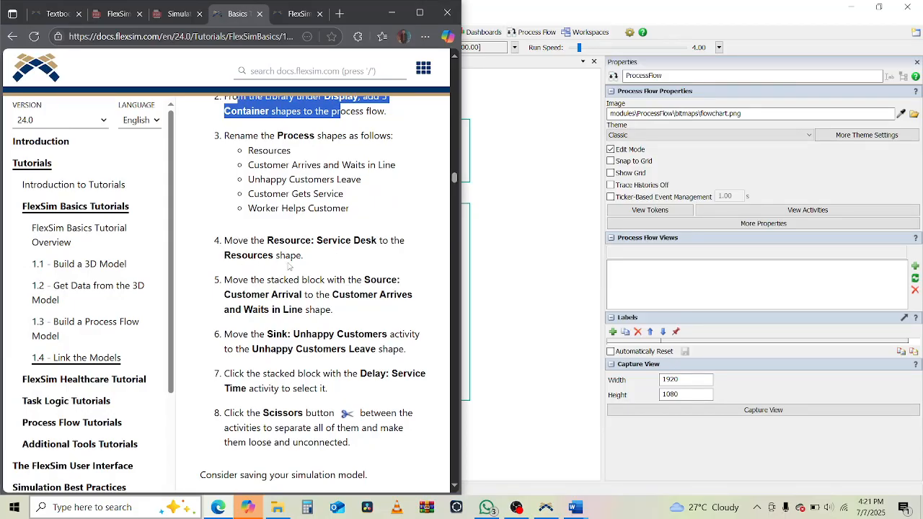
pyautogui.click(502, 225)
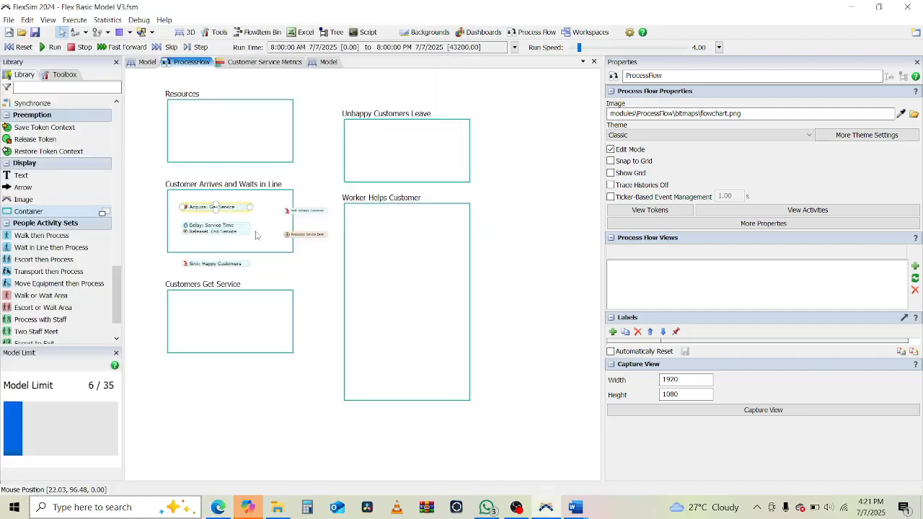
pyautogui.moveTo(202, 120)
pyautogui.mouseDown()
pyautogui.moveTo(197, 114)
pyautogui.moveTo(210, 112)
pyautogui.mouseUp()
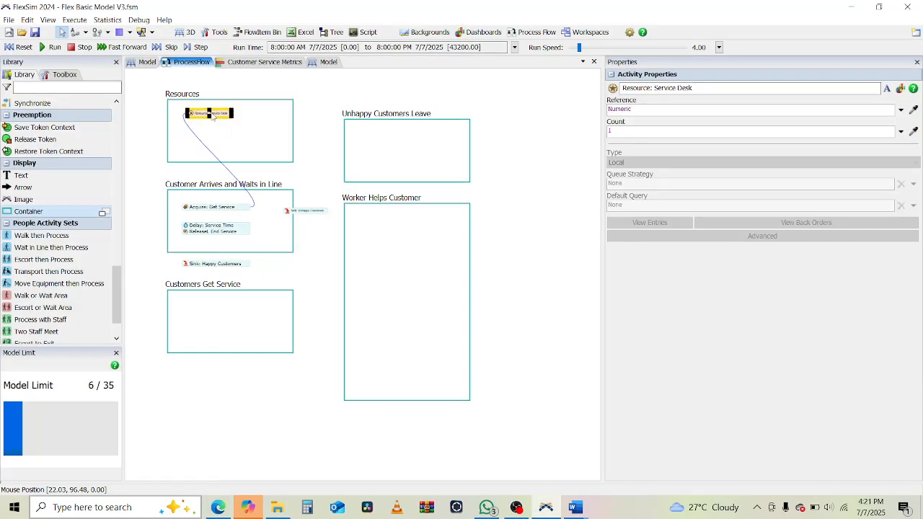
pyautogui.click(228, 164)
pyautogui.click(209, 176)
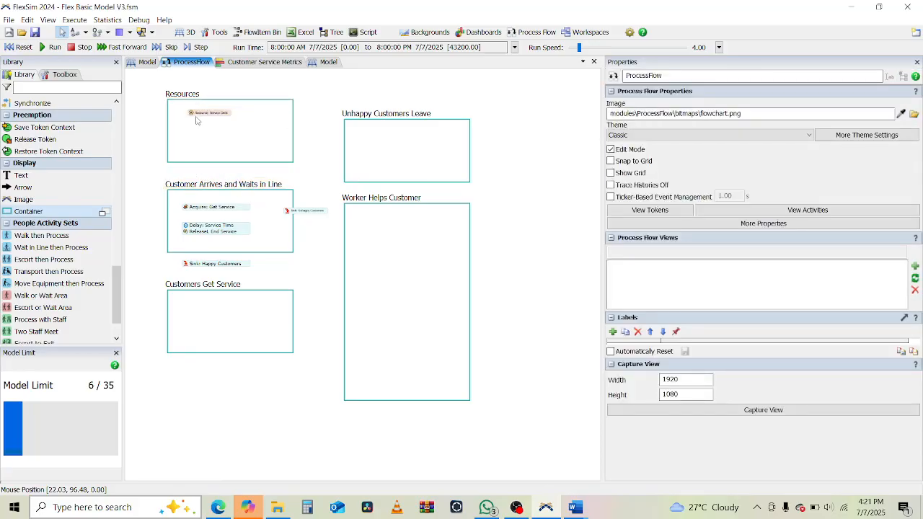
# Step: Check instruction 5 in the browser tutorial, then in FlexSim stack an Inter-Arrival Source on top of Acquire: Get Service
pyautogui.click(218, 508)
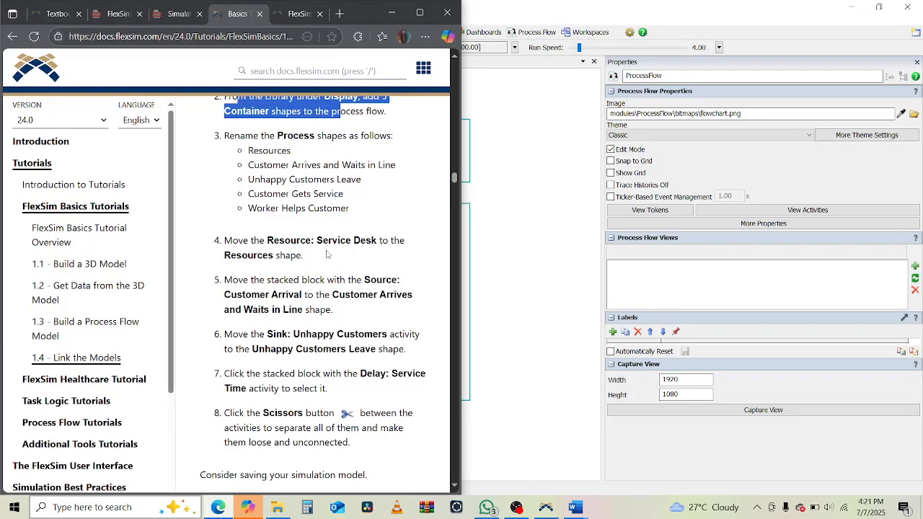
pyautogui.moveTo(235, 280); pyautogui.dragTo(333, 293)
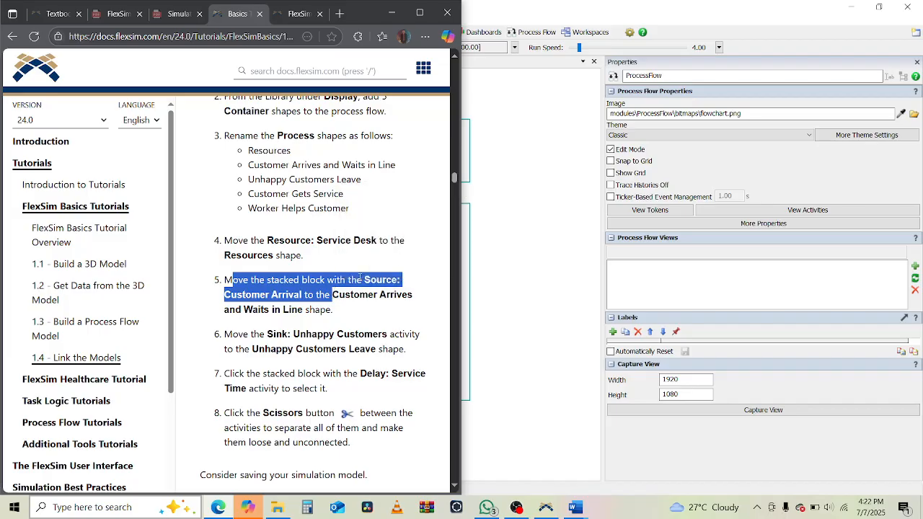
pyautogui.click(360, 277)
pyautogui.moveTo(365, 279); pyautogui.dragTo(302, 295)
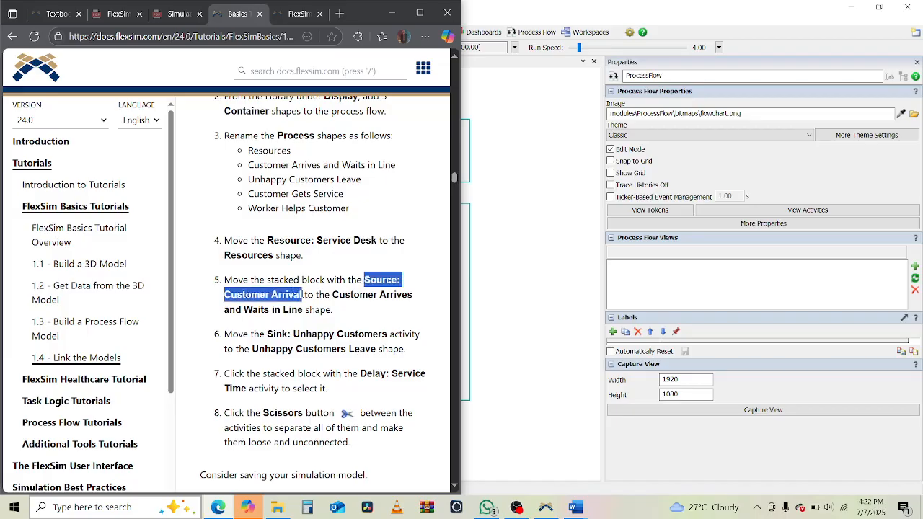
pyautogui.hotkey('alt', 'Tab')
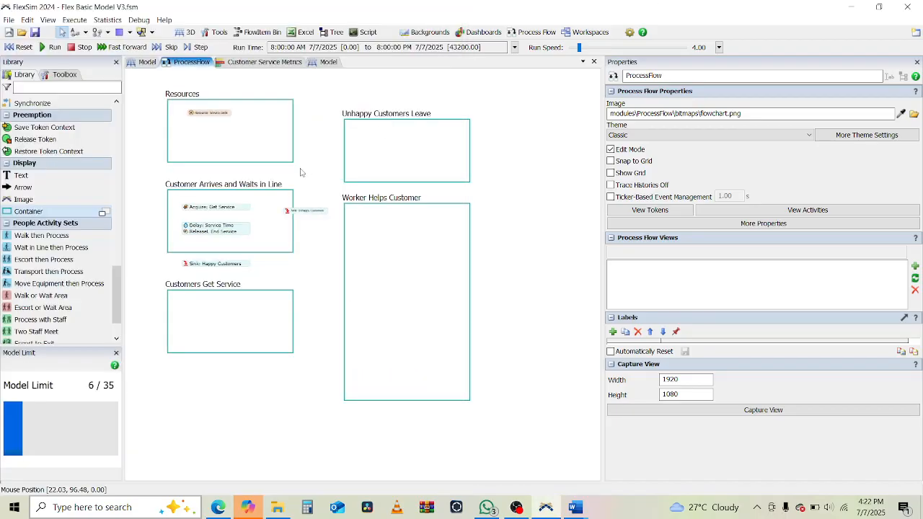
pyautogui.scroll(1, 48, 149)
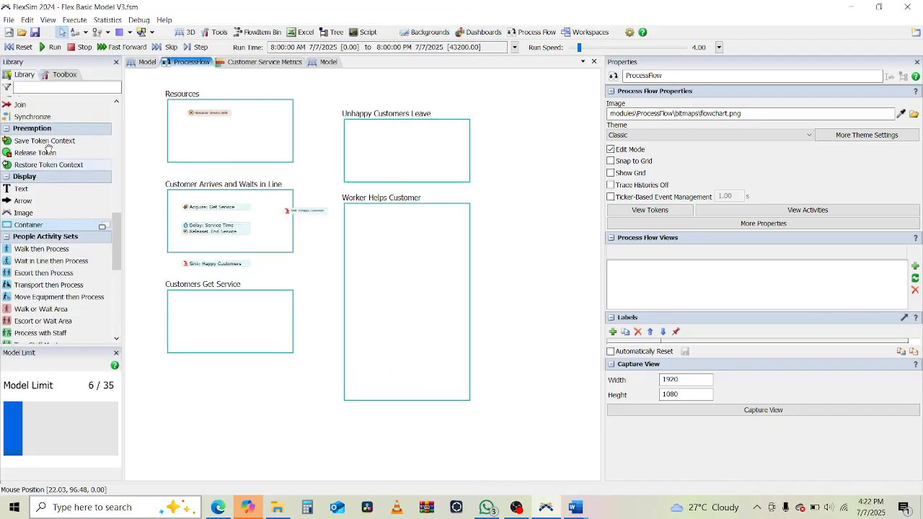
pyautogui.scroll(10, 49, 149)
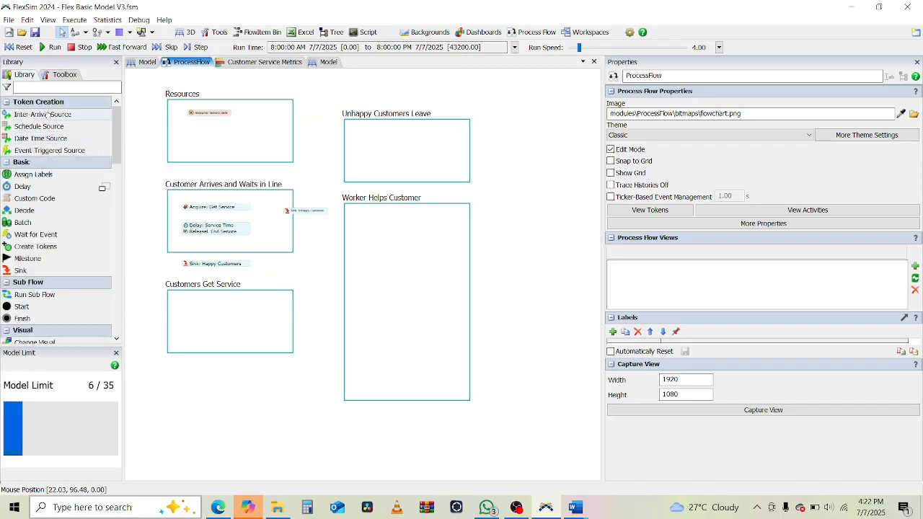
pyautogui.moveTo(48, 114); pyautogui.dragTo(209, 210)
pyautogui.hotkey('ctrl', 'z')
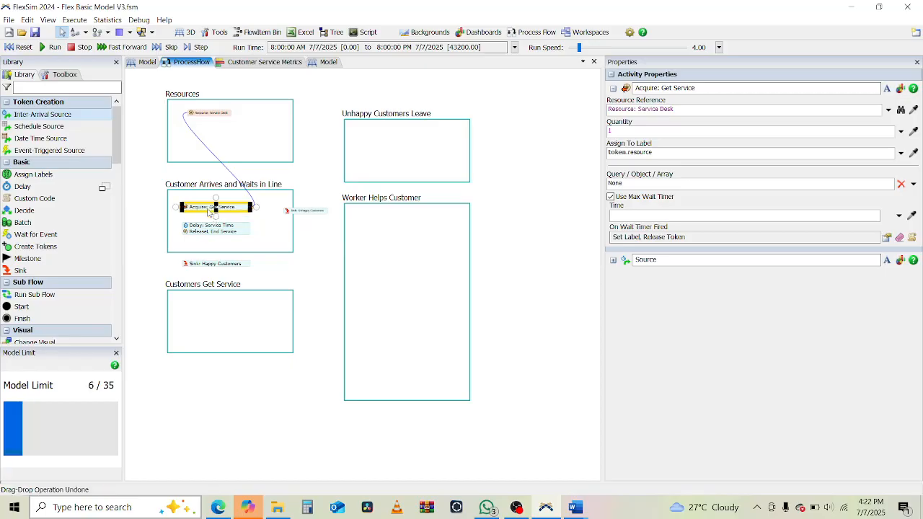
pyautogui.scroll(3, 209, 210)
pyautogui.keyDown('ctrl'); pyautogui.scroll(3, 202, 315); pyautogui.keyUp('ctrl')
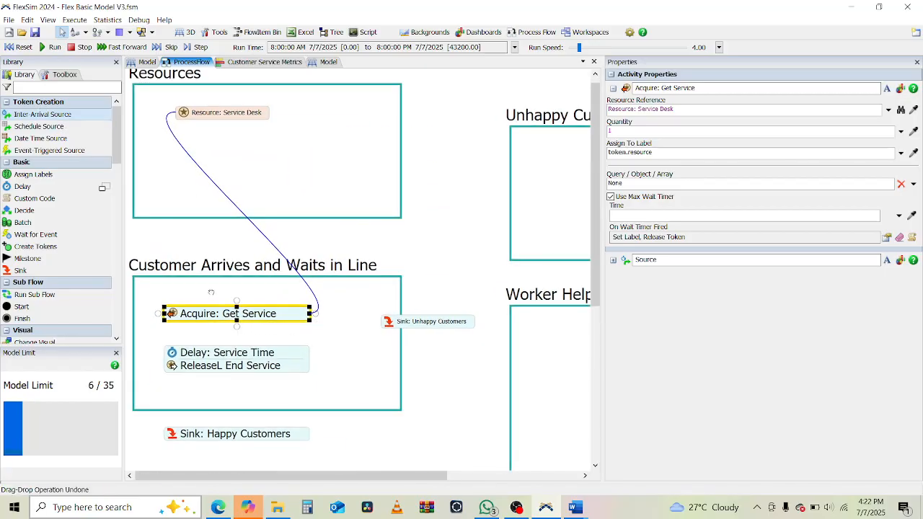
pyautogui.moveTo(212, 296); pyautogui.dragTo(210, 294)
pyautogui.moveTo(286, 306); pyautogui.dragTo(252, 305)
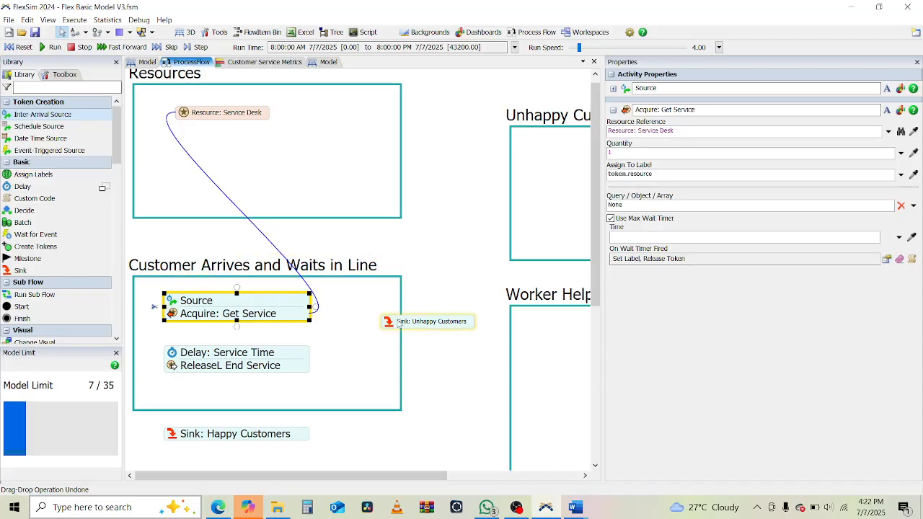
# Step: Follow instruction 6 in the browser tutorial: move Sink: Unhappy Customers into the Unhappy Customers Leave container in FlexSim and enlarge it
pyautogui.scroll(-2, 415, 325)
pyautogui.scroll(2, 475, 389)
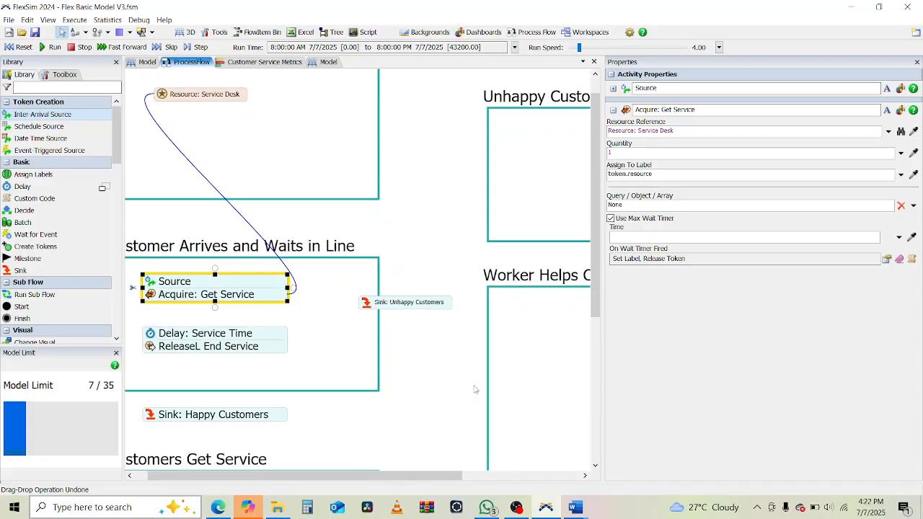
pyautogui.scroll(-3, 475, 390)
pyautogui.click(218, 509)
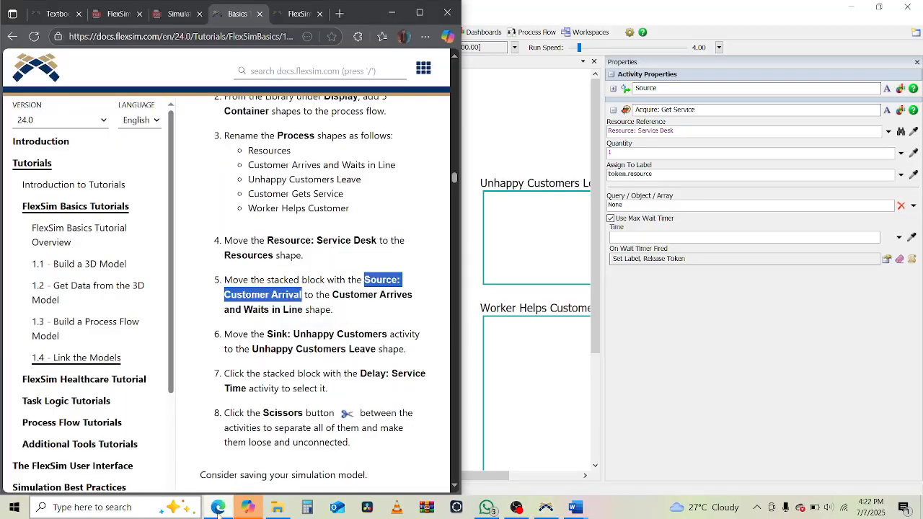
pyautogui.moveTo(232, 334); pyautogui.dragTo(399, 335)
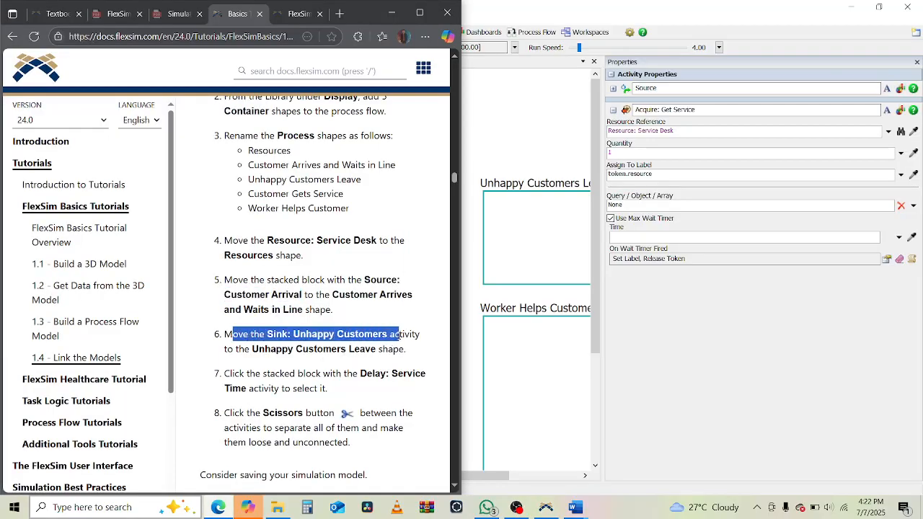
pyautogui.click(501, 372)
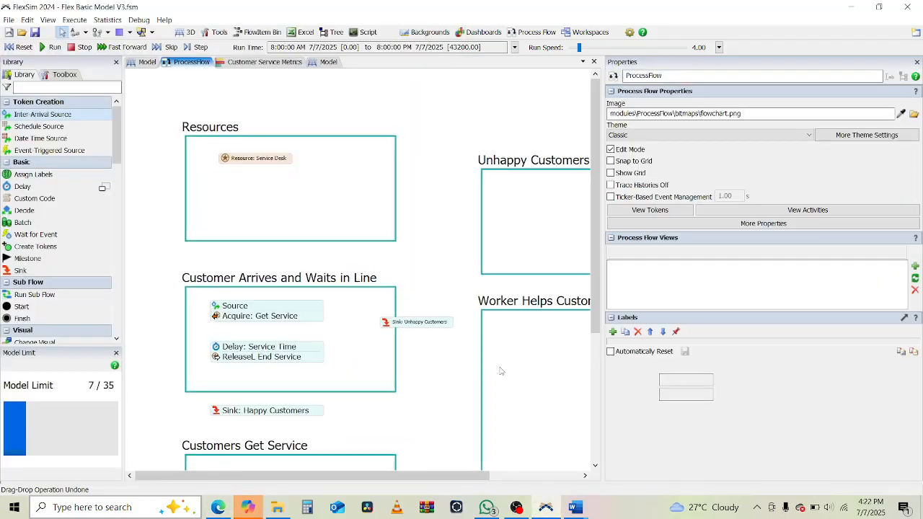
pyautogui.click(298, 363)
pyautogui.scroll(-2, 299, 363)
pyautogui.moveTo(362, 339); pyautogui.dragTo(531, 262)
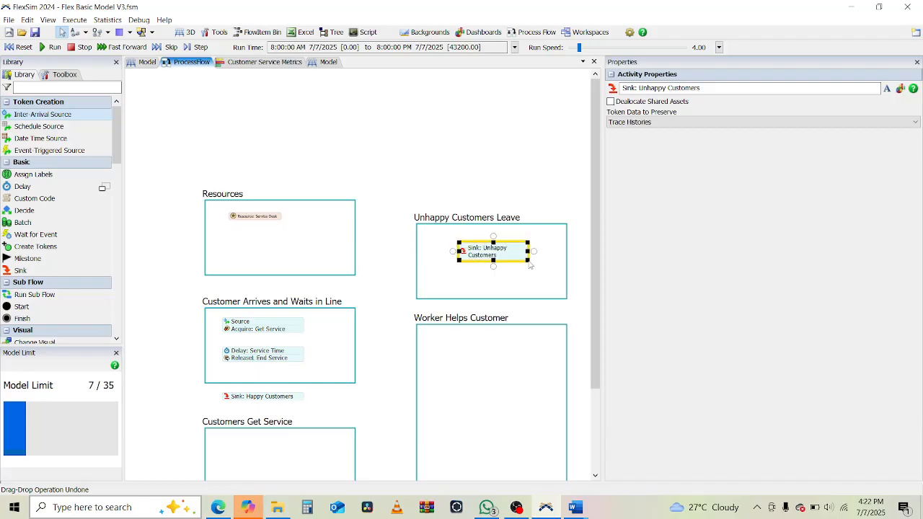
# Step: Enlarge the Resource: Service Desk activity inside the Resources container
pyautogui.click(263, 218)
pyautogui.moveTo(282, 221); pyautogui.dragTo(314, 234)
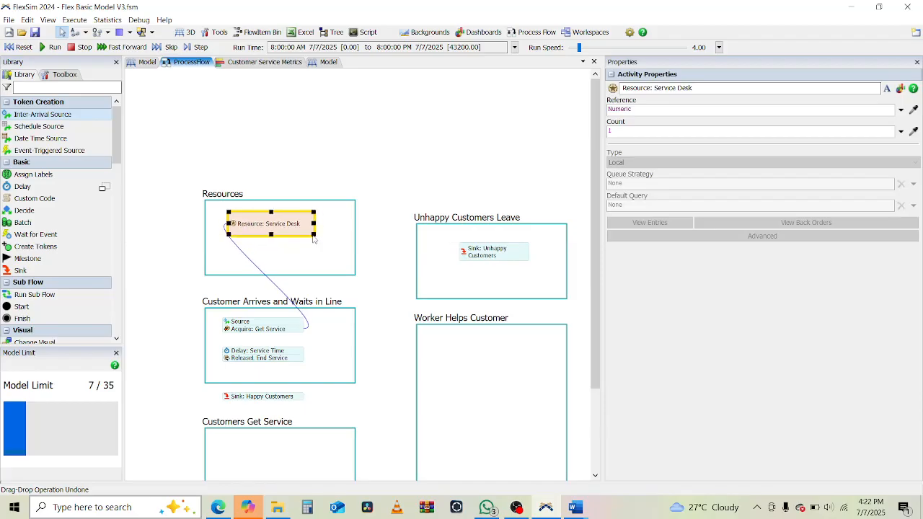
pyautogui.click(339, 182)
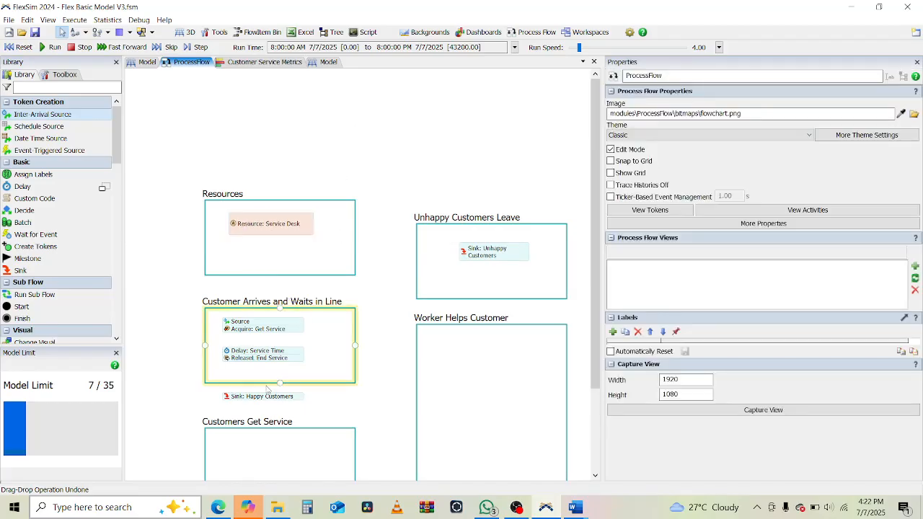
# Step: Check instruction 7 in the browser tutorial, then in FlexSim separate the stacked Delay: Service Time and End Service release activities
pyautogui.scroll(-3, 269, 386)
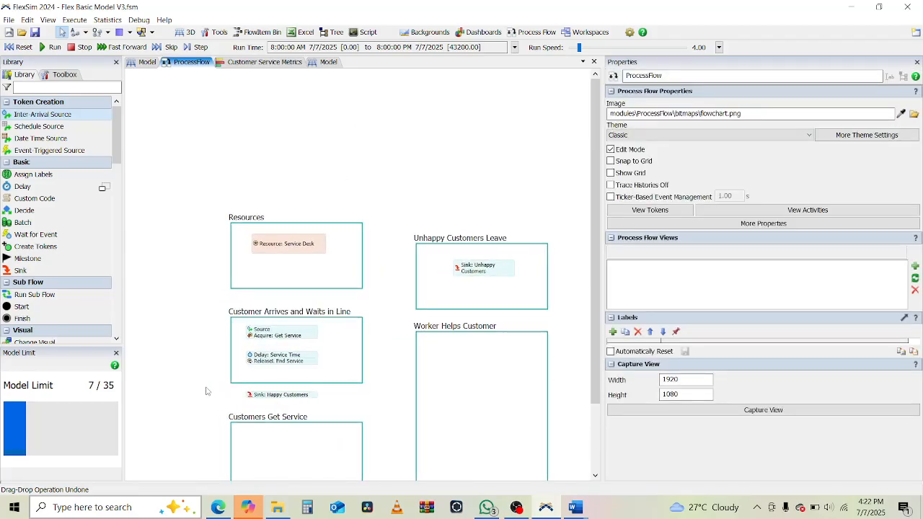
pyautogui.scroll(3, 206, 391)
pyautogui.click(217, 506)
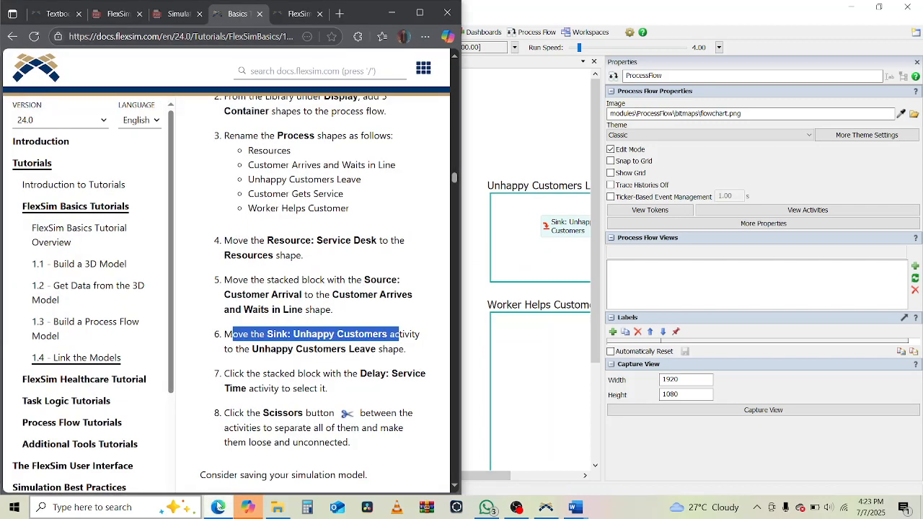
pyautogui.moveTo(233, 373); pyautogui.dragTo(396, 384)
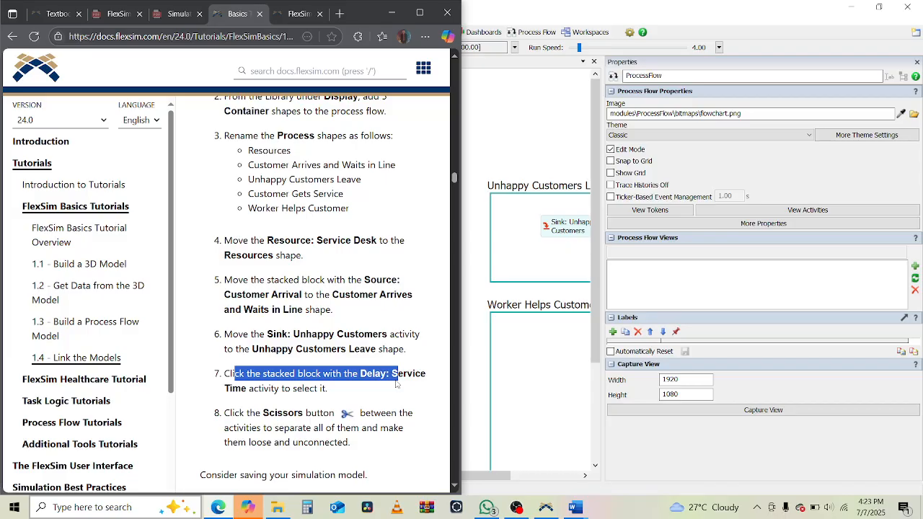
pyautogui.click(535, 401)
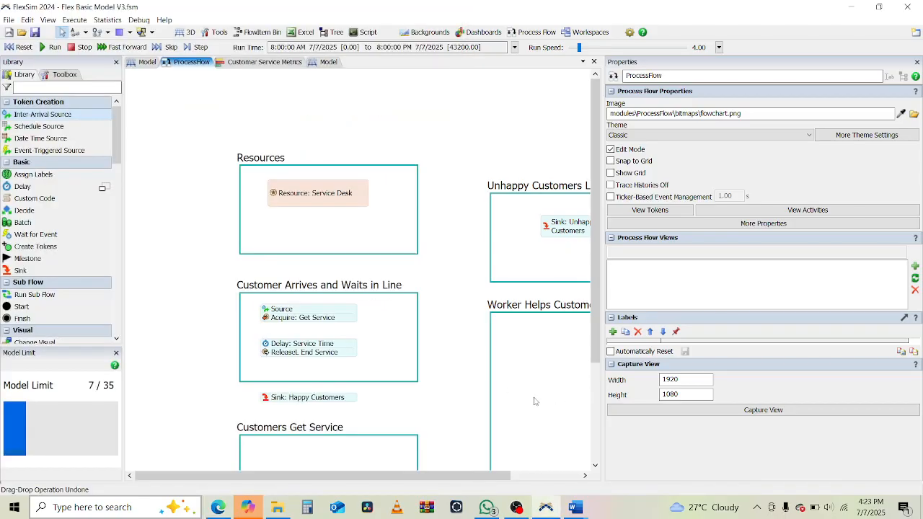
pyautogui.click(296, 344)
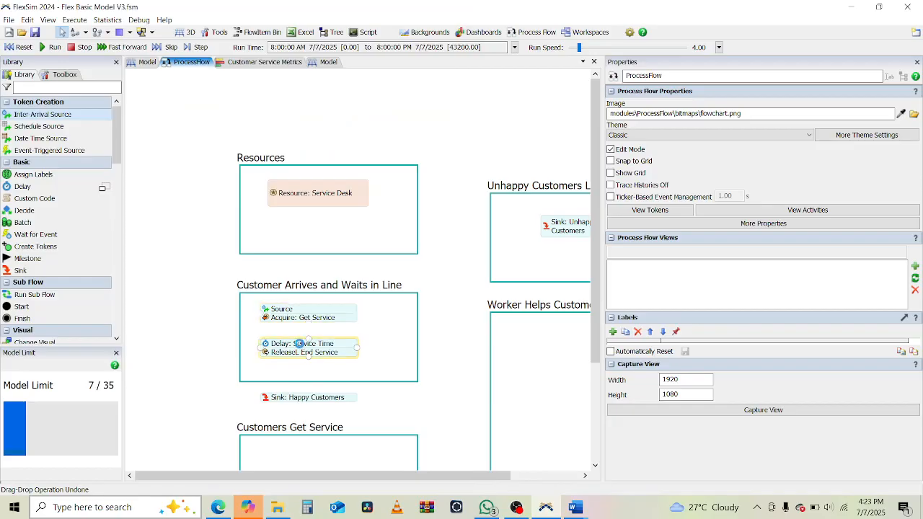
pyautogui.click(264, 355)
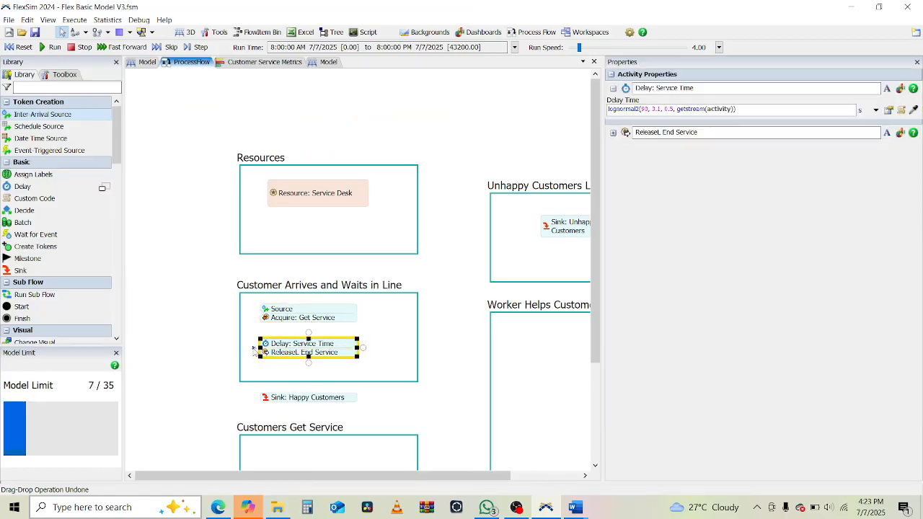
# Step: Read instructions 7 and 8 on the Scissors button in the browser tutorial, then return to FlexSim to review the whole process flow
pyautogui.click(218, 507)
pyautogui.moveTo(234, 373); pyautogui.dragTo(399, 373)
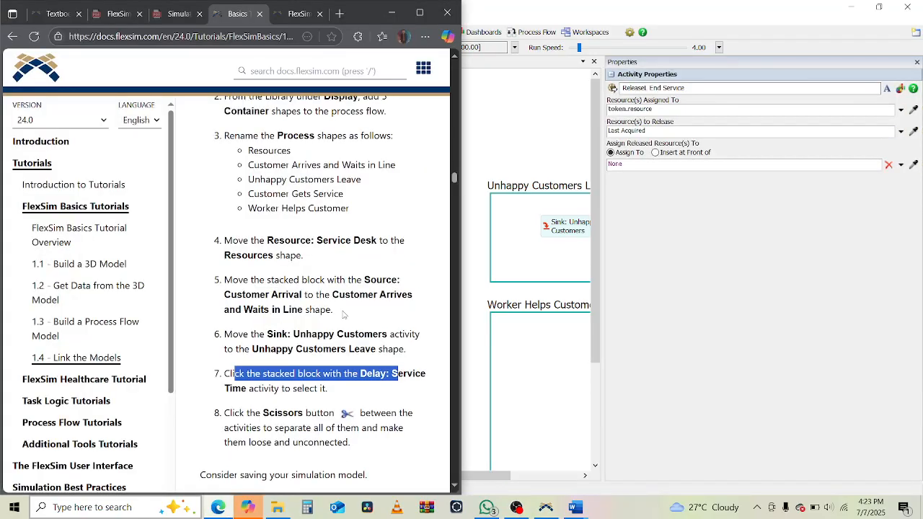
pyautogui.scroll(-2, 347, 312)
pyautogui.moveTo(270, 314); pyautogui.dragTo(339, 321)
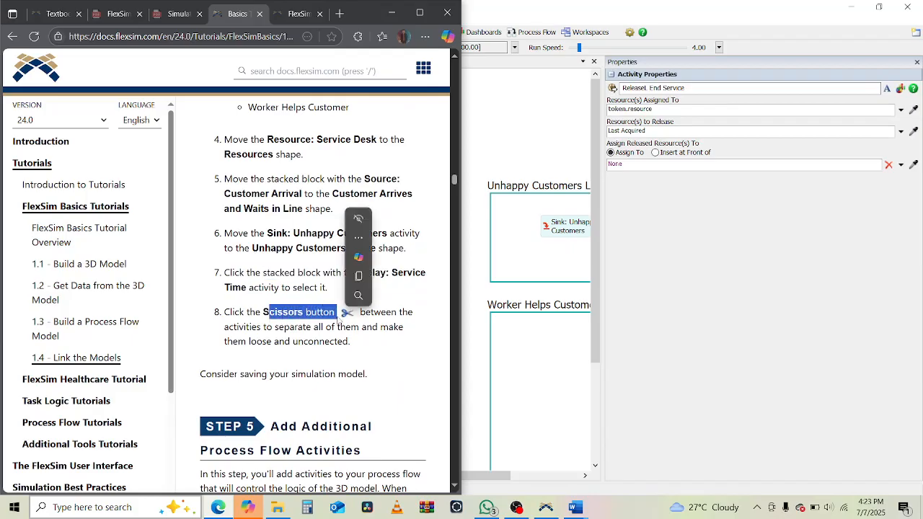
pyautogui.scroll(-2, 339, 321)
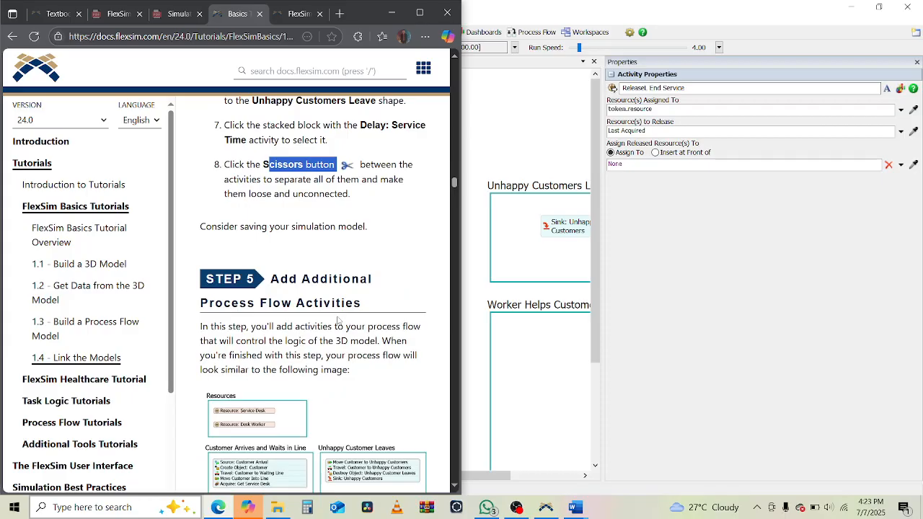
pyautogui.click(610, 5)
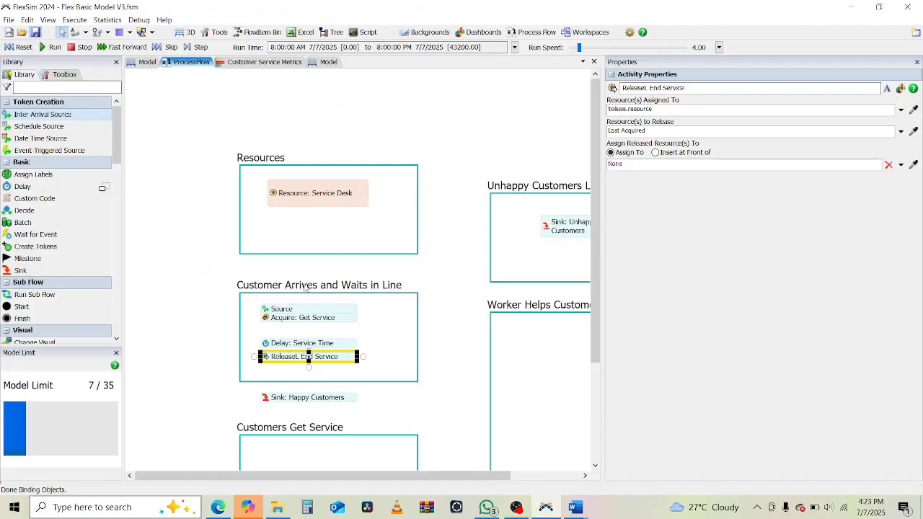
pyautogui.scroll(-2, 324, 330)
pyautogui.moveTo(407, 336); pyautogui.dragTo(381, 255)
pyautogui.click(401, 311)
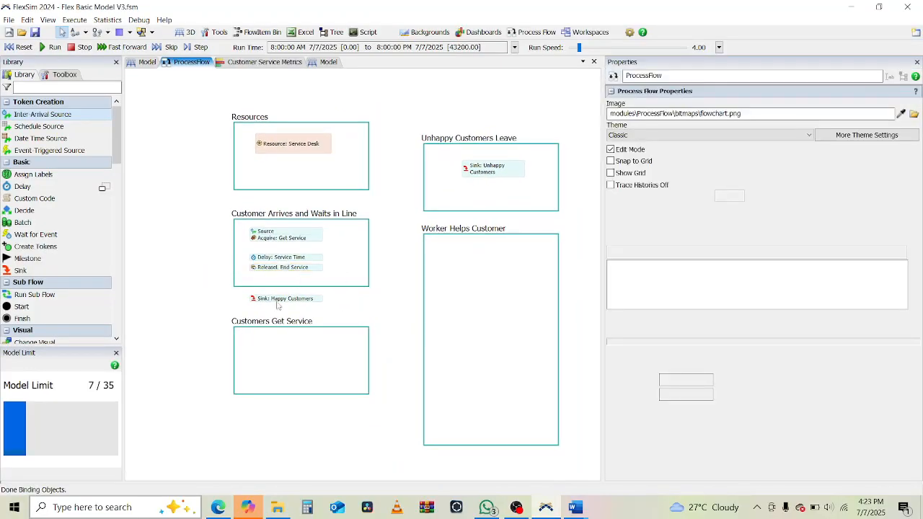
# Step: Skim Step 5, Add Additional Process Flow Activities, in the browser tutorial, including its target diagram and activity rename table
pyautogui.click(218, 507)
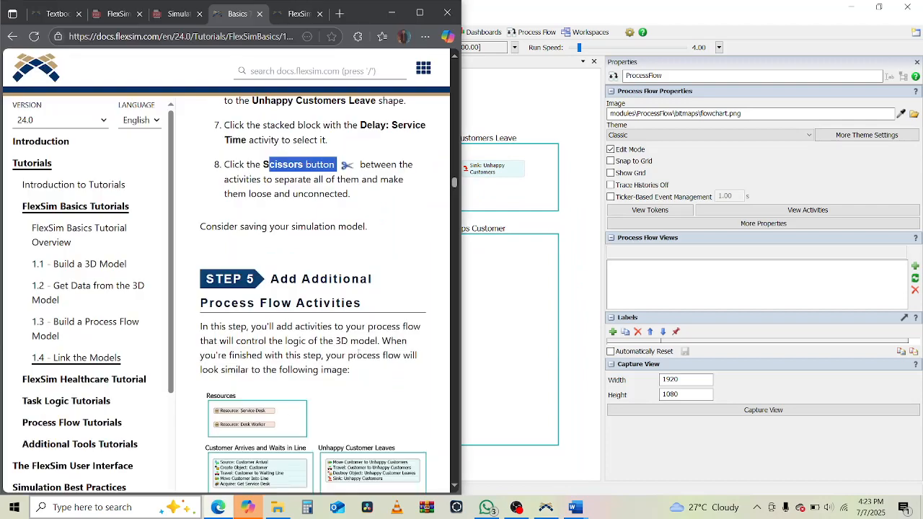
pyautogui.click(224, 307)
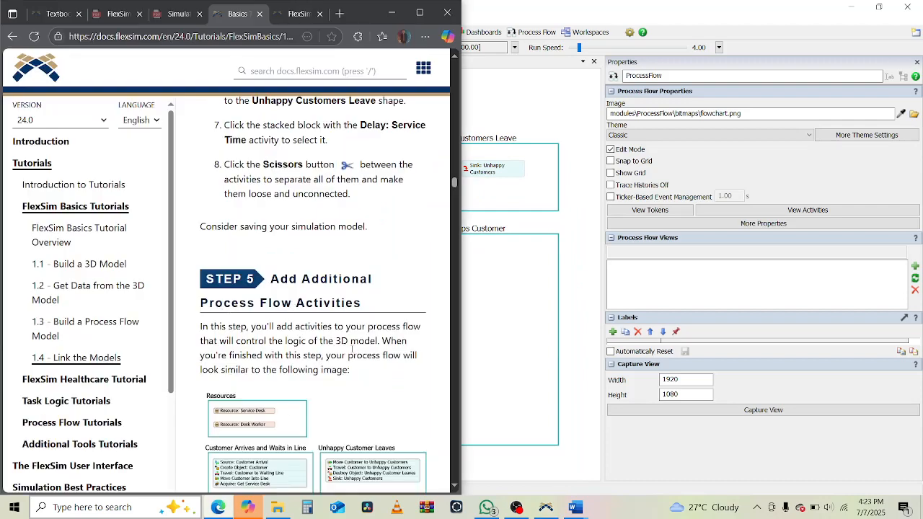
pyautogui.scroll(-2, 351, 347)
pyautogui.scroll(-2, 278, 254)
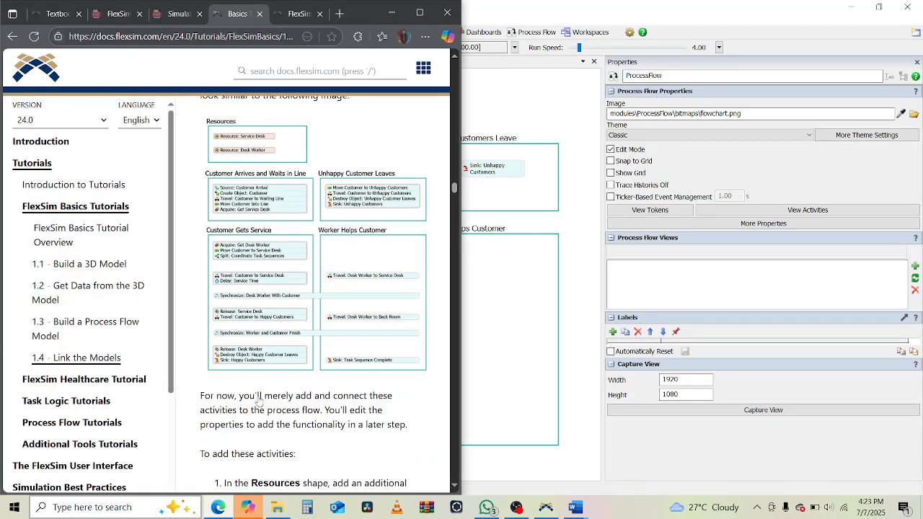
pyautogui.scroll(1, 274, 433)
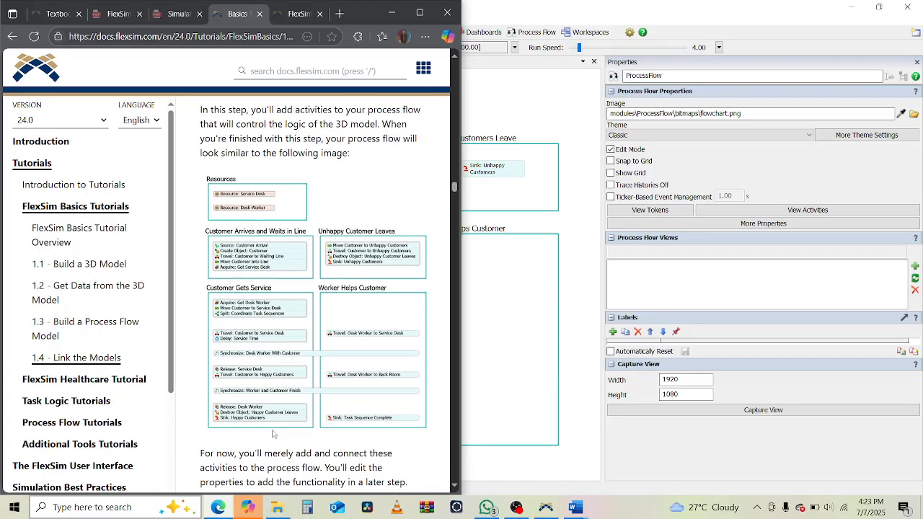
pyautogui.scroll(-15, 273, 433)
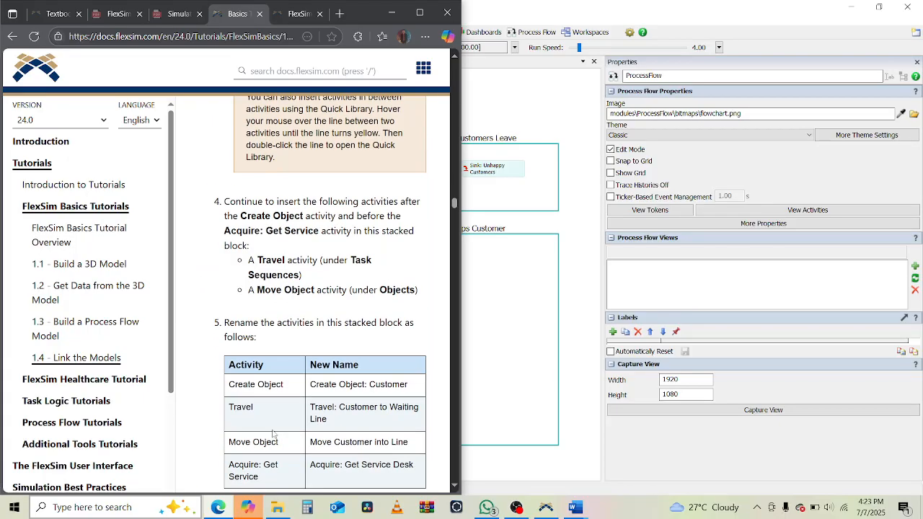
pyautogui.scroll(15, 273, 434)
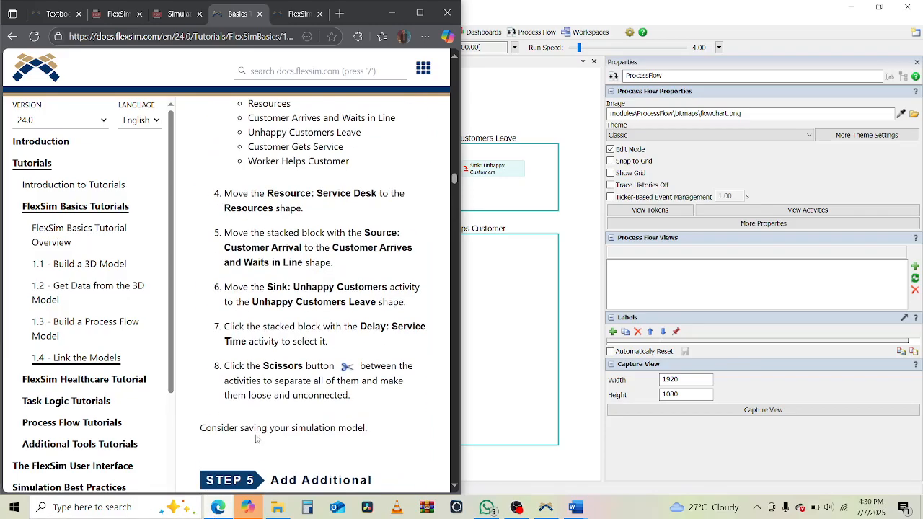
# Step: Read the Step 5 introduction in detail, study the finished process flow image, and examine the first instructions for adding a Resource
pyautogui.scroll(-3, 283, 321)
pyautogui.scroll(-1, 282, 319)
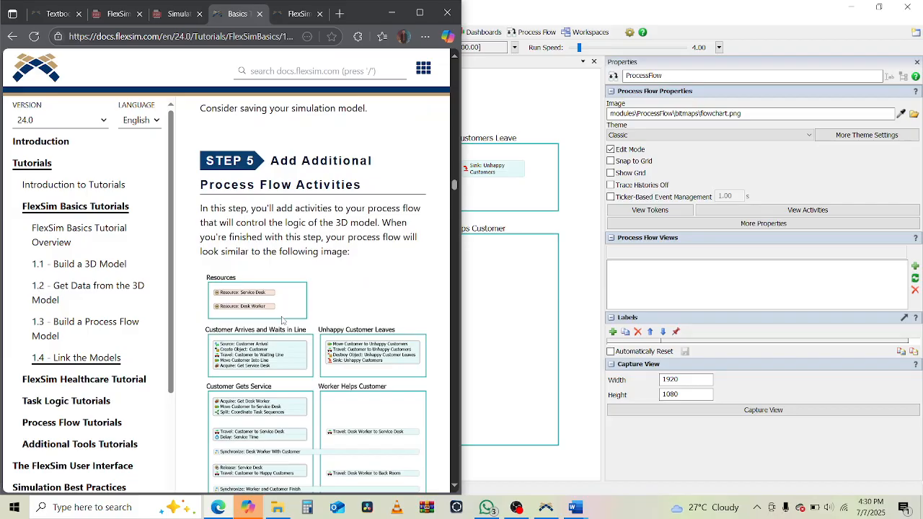
pyautogui.moveTo(247, 209); pyautogui.dragTo(395, 240)
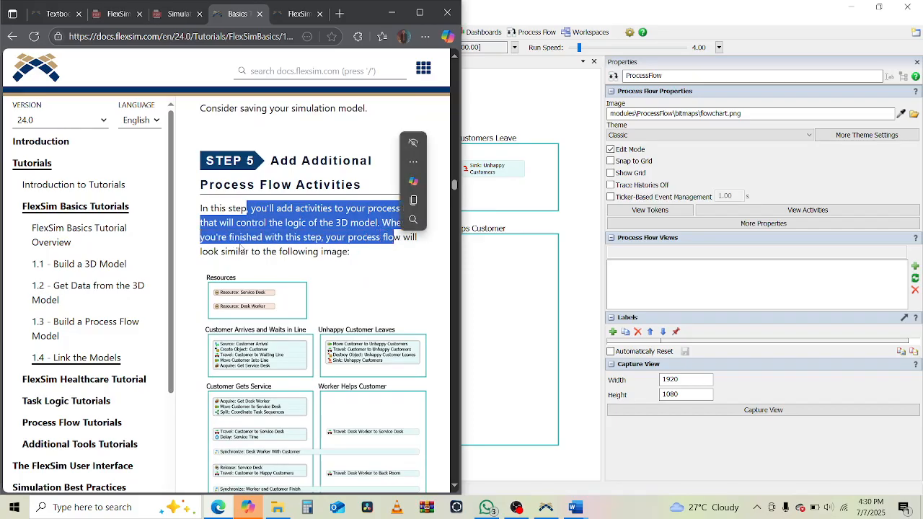
pyautogui.scroll(-3, 357, 325)
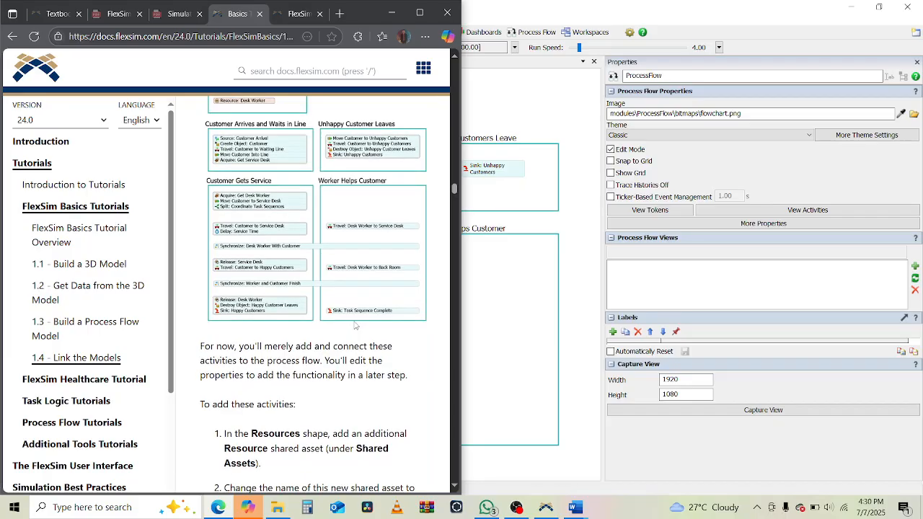
pyautogui.scroll(-2, 354, 325)
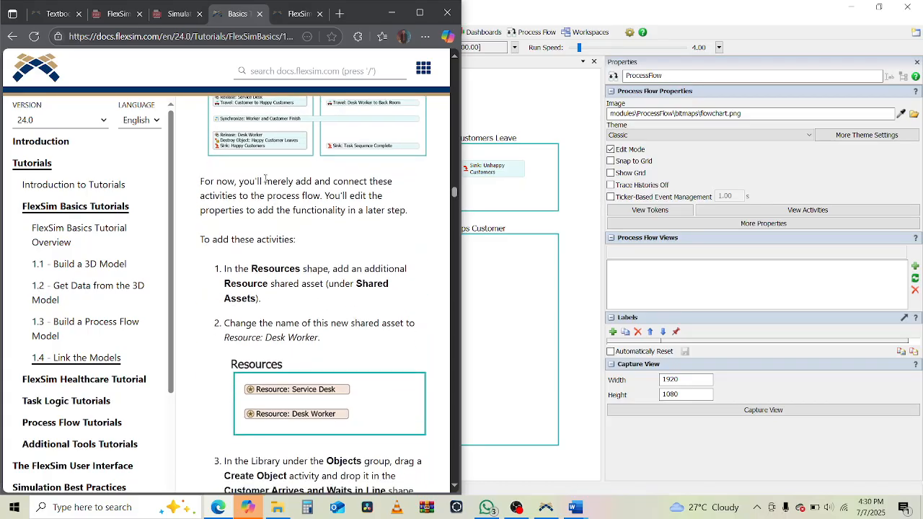
pyautogui.moveTo(257, 181); pyautogui.dragTo(373, 182)
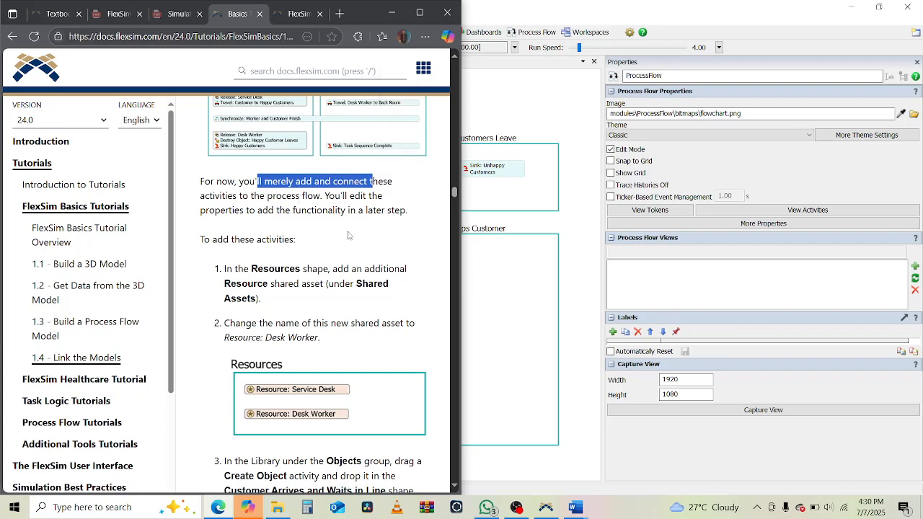
pyautogui.scroll(-2, 278, 239)
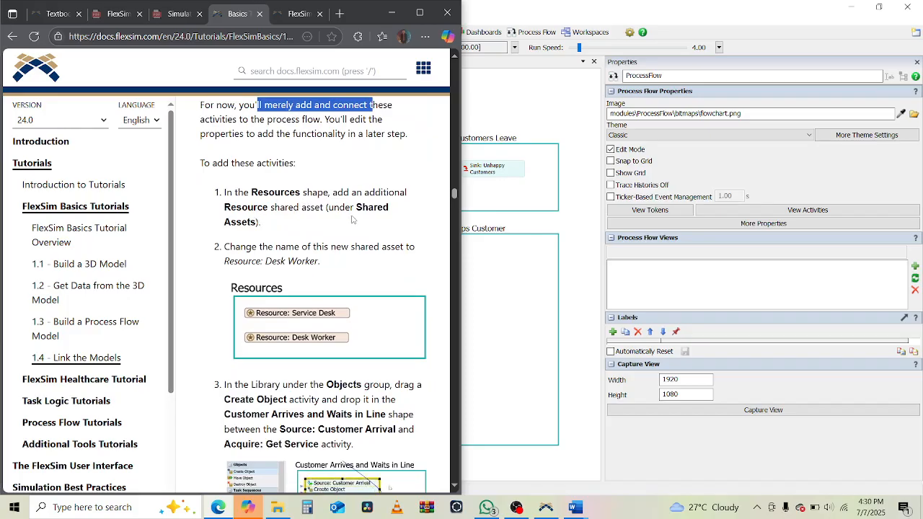
pyautogui.scroll(3, 352, 219)
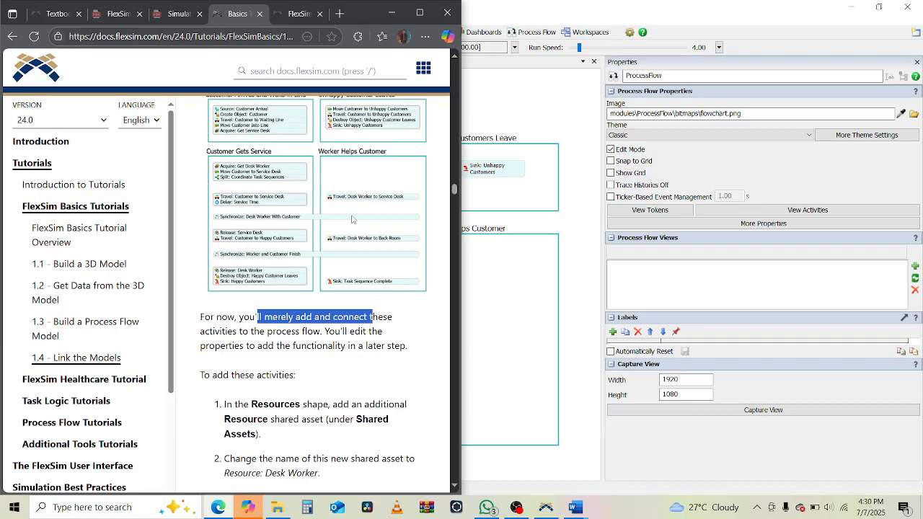
pyautogui.scroll(1, 352, 219)
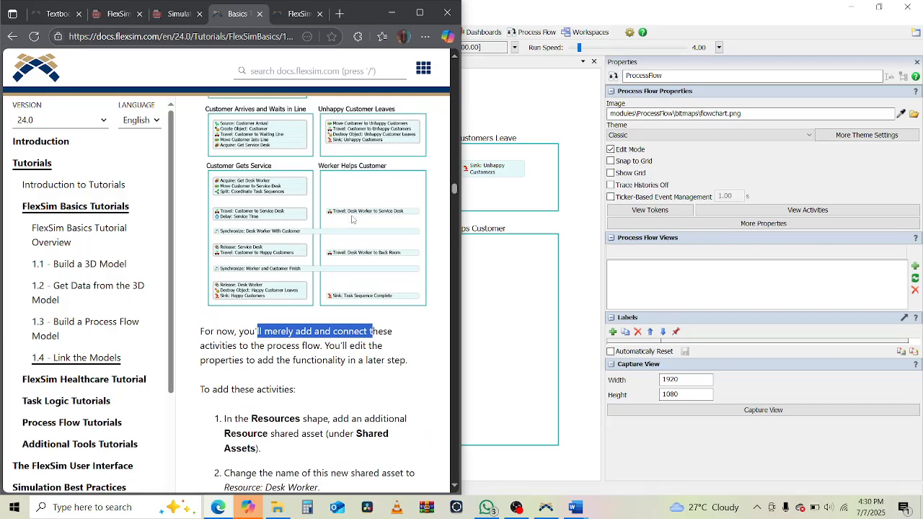
pyautogui.scroll(1, 352, 219)
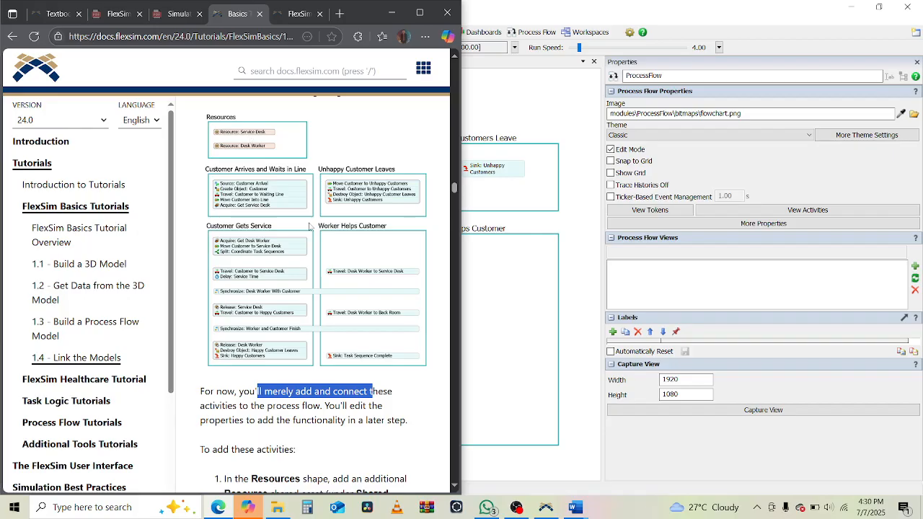
pyautogui.scroll(-3, 310, 226)
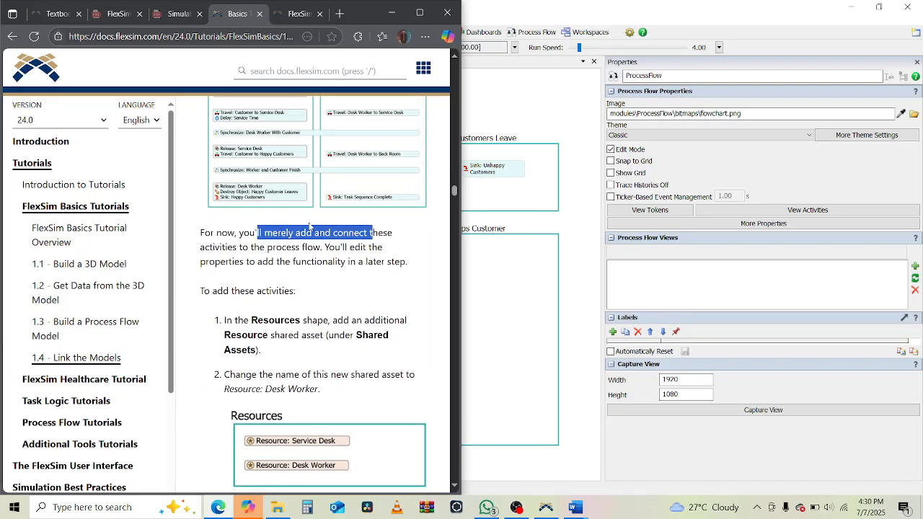
pyautogui.scroll(-2, 310, 226)
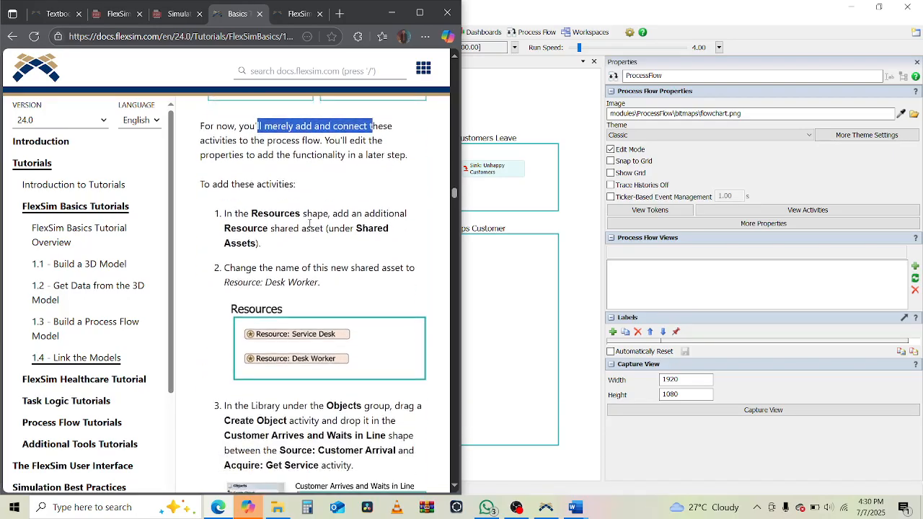
# Step: Copy the name Resource: Desk Worker from the tutorial, then in FlexSim add a Resource shared asset below Resource: Service Desk in the Resources container
pyautogui.moveTo(323, 285); pyautogui.dragTo(220, 292)
pyautogui.hotkey('ctrl', 'c')
pyautogui.click(556, 5)
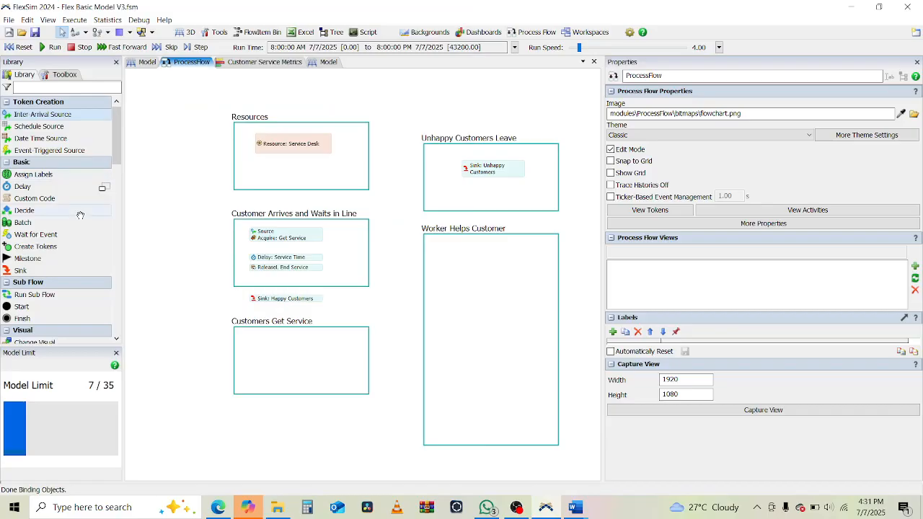
pyautogui.scroll(-1, 115, 164)
pyautogui.scroll(-5, 115, 219)
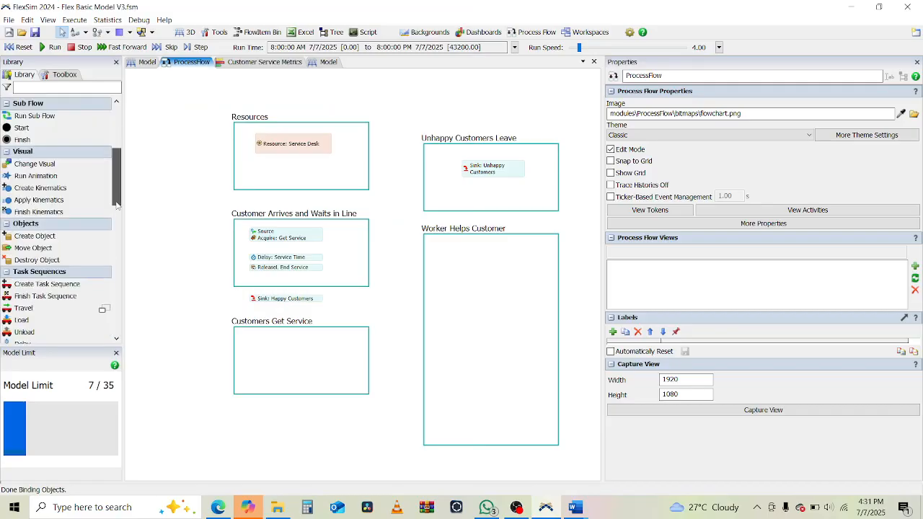
pyautogui.scroll(-4, 116, 219)
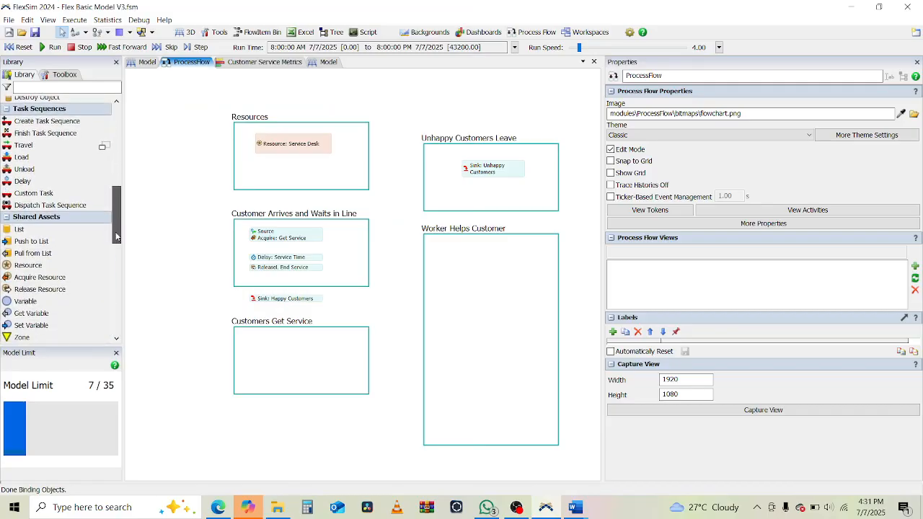
pyautogui.moveTo(39, 264); pyautogui.dragTo(264, 181)
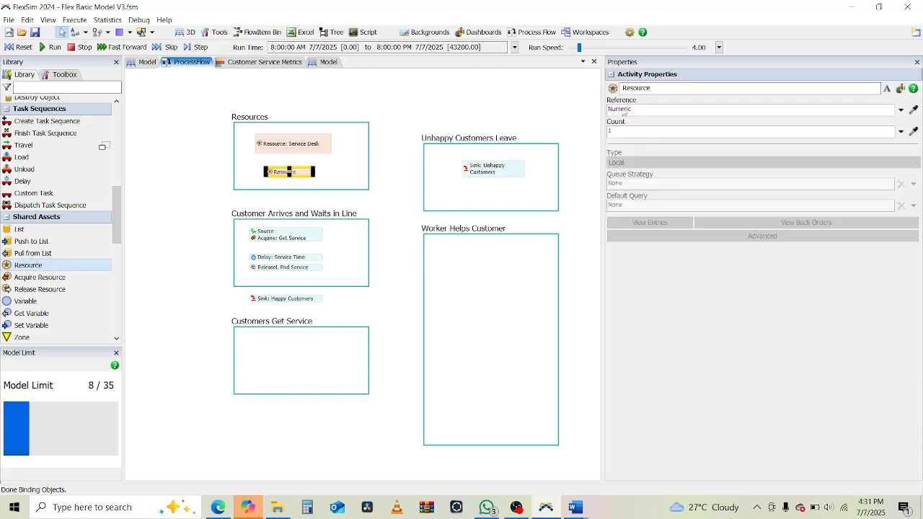
# Step: Name the new resource Resource: Desk Worker and enlarge its block inside the Resources container
pyautogui.doubleClick(660, 86)
pyautogui.hotkey('ctrl', 'v')
pyautogui.moveTo(314, 176); pyautogui.dragTo(330, 185)
pyautogui.click(265, 175)
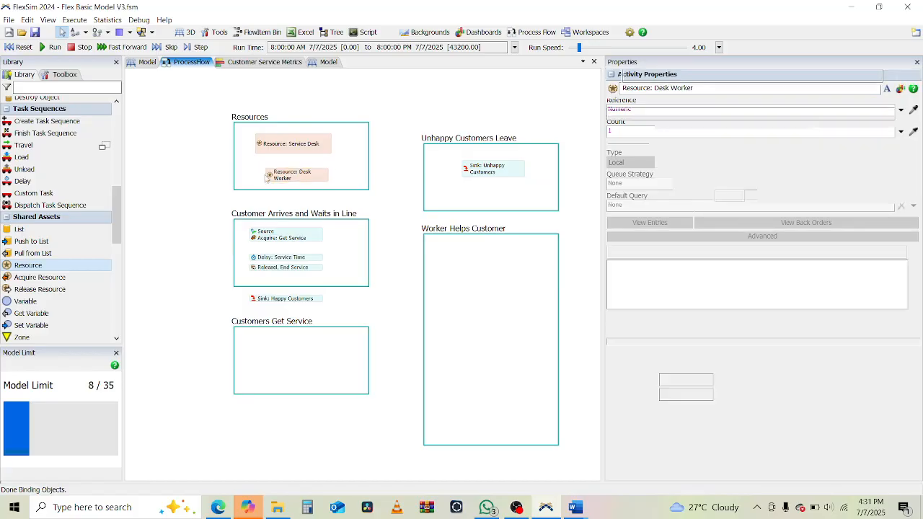
pyautogui.doubleClick(308, 176)
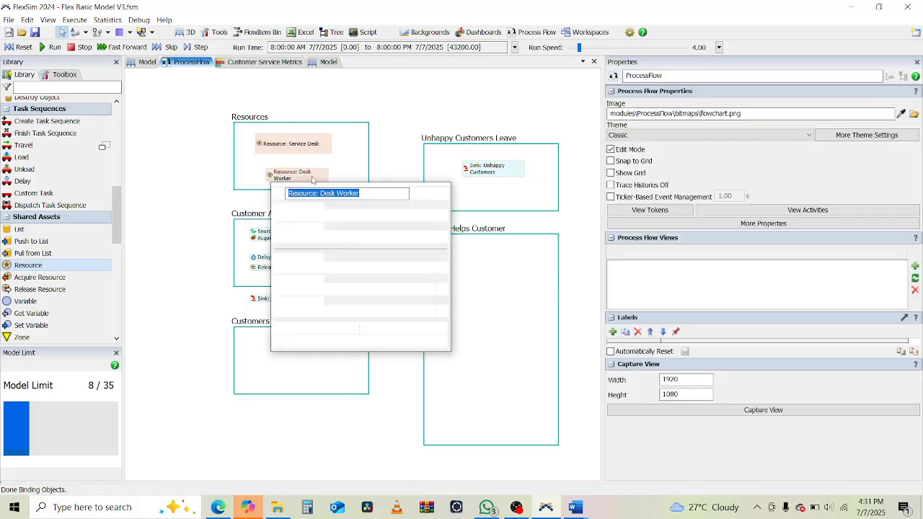
pyautogui.click(315, 177)
pyautogui.click(316, 176)
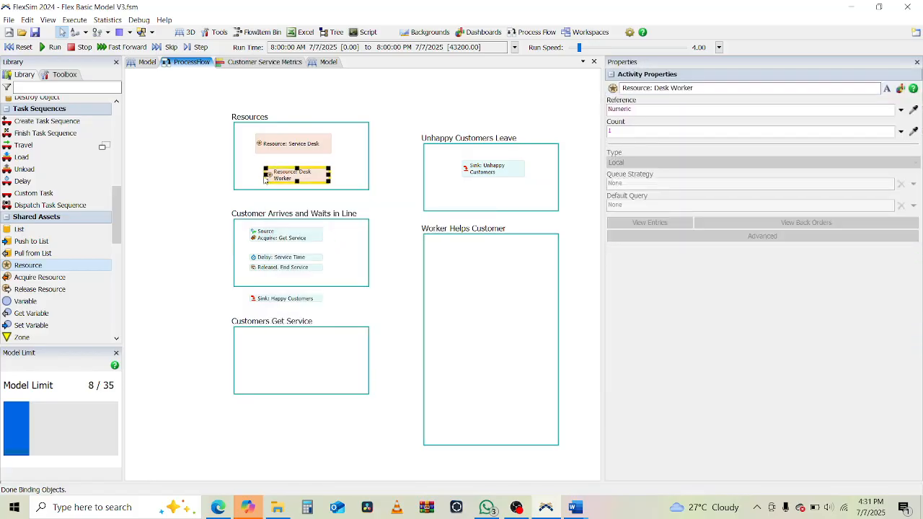
# Step: Widen the Resource: Desk Worker block so its edge lines up approximately with the Resource: Service Desk block above it
pyautogui.moveTo(265, 176); pyautogui.dragTo(254, 176)
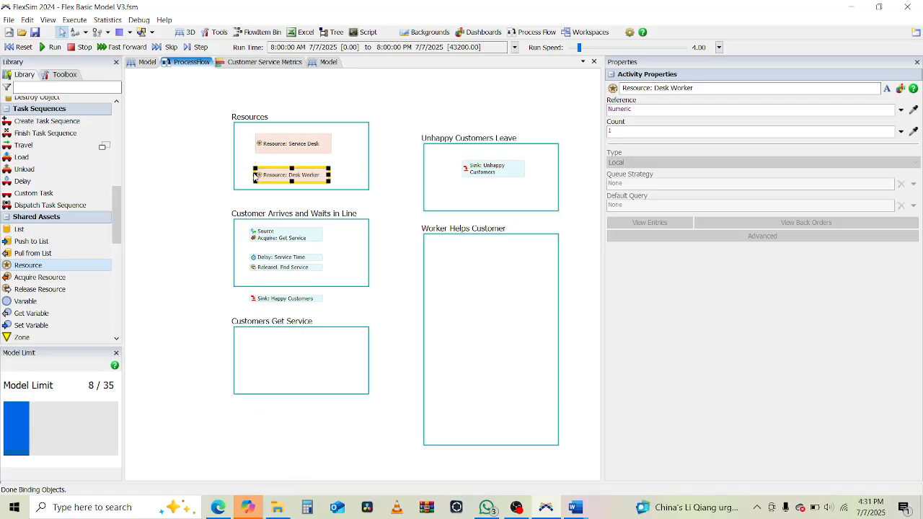
# Step: Following the tutorial's instruction 3, insert a Create Object activity between Source and Acquire: Get Service in the Customer Arrives and Waits in Line container
pyautogui.click(222, 507)
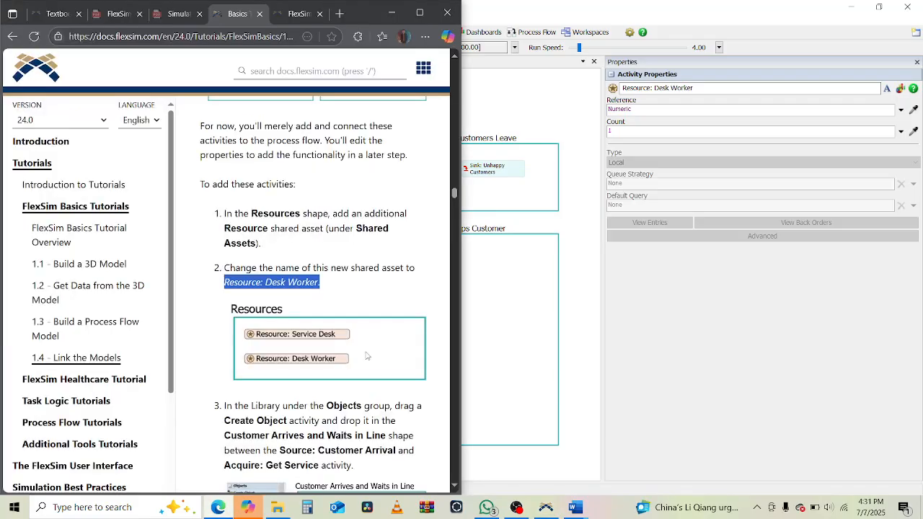
pyautogui.scroll(-3, 366, 356)
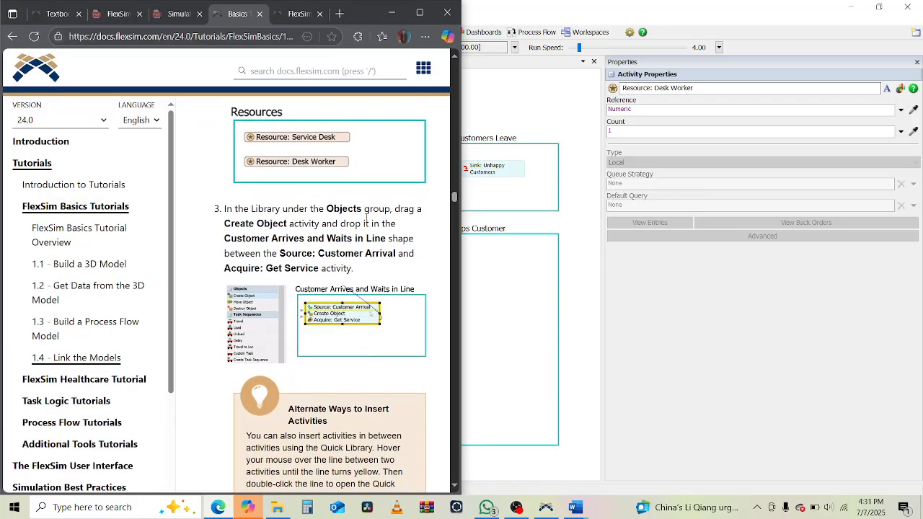
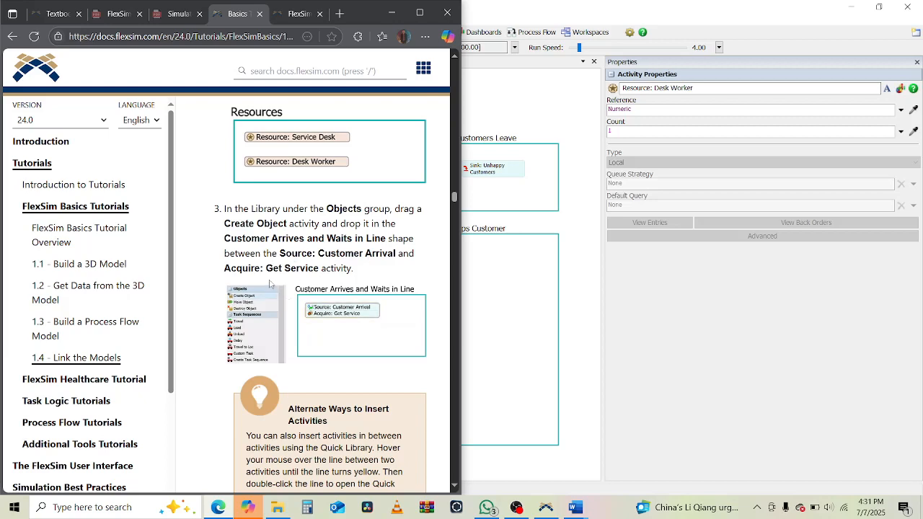
pyautogui.click(642, 5)
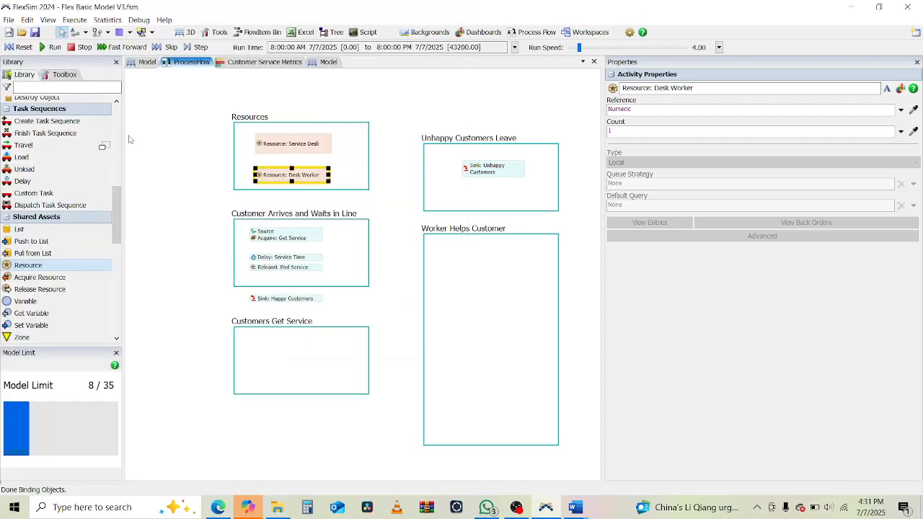
pyautogui.moveTo(116, 198); pyautogui.dragTo(123, 111)
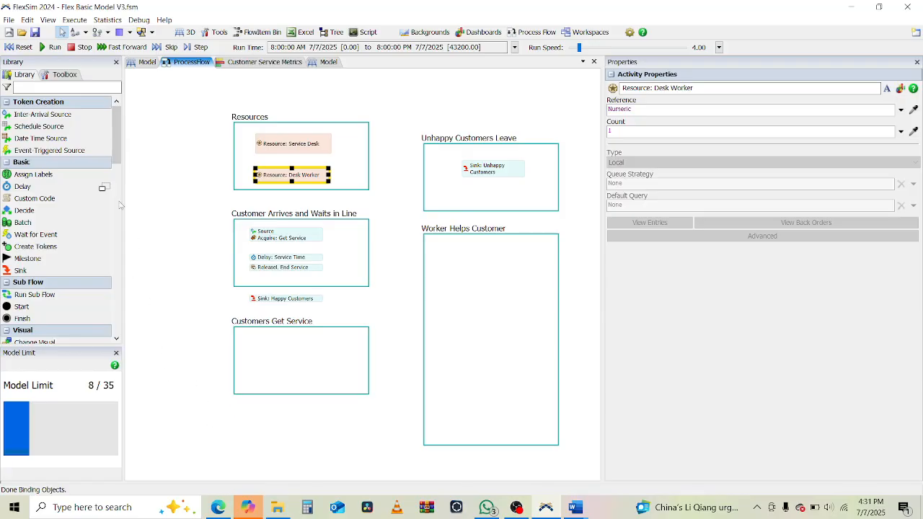
pyautogui.moveTo(116, 139); pyautogui.dragTo(114, 179)
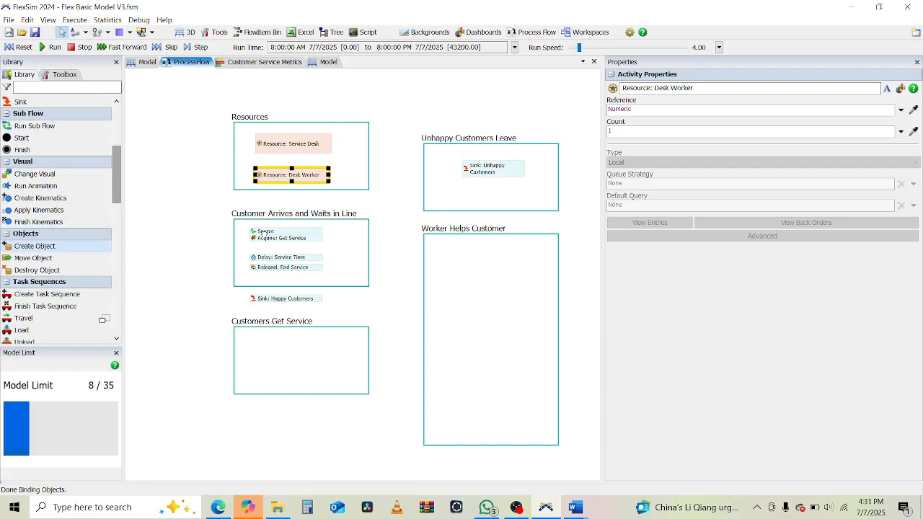
pyautogui.moveTo(264, 233); pyautogui.dragTo(264, 235)
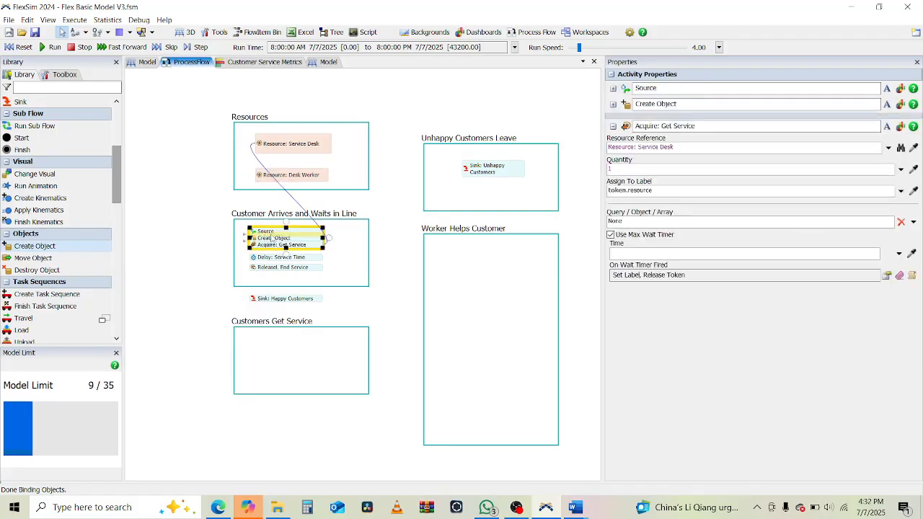
# Step: Move the Delay: Service Time activity from Customer Arrives and Waits in Line into the Customers Get Service container
pyautogui.click(303, 258)
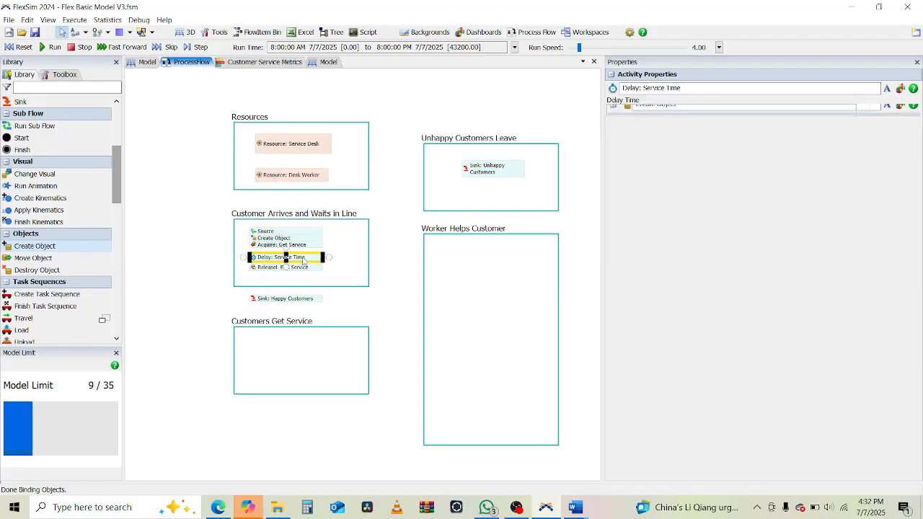
pyautogui.moveTo(305, 262); pyautogui.dragTo(304, 353)
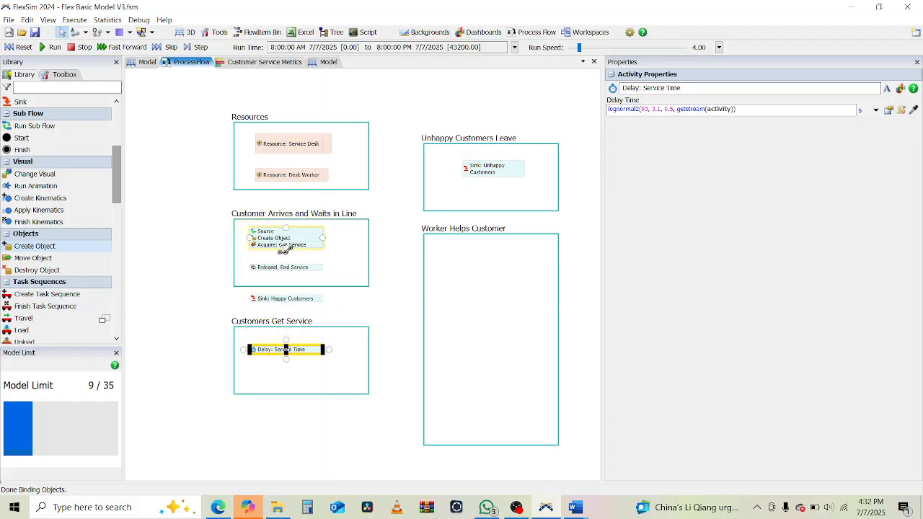
# Step: Detach Acquire: Get Service from its stacked block and place it above Delay: Service Time in the Customers Get Service container
pyautogui.click(282, 243)
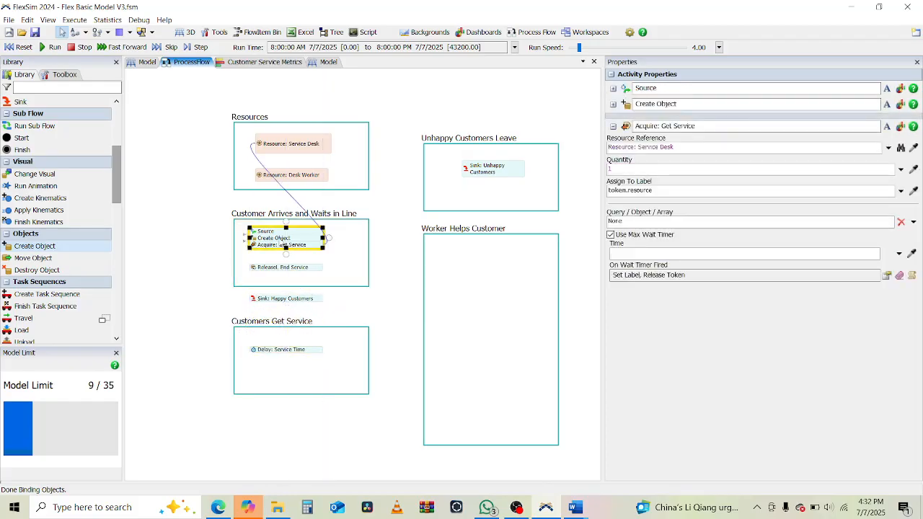
pyautogui.click(277, 245)
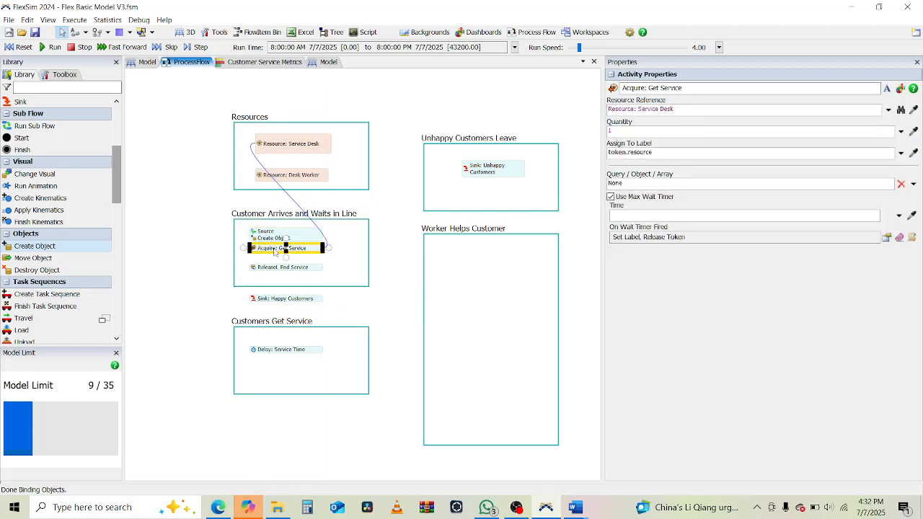
pyautogui.moveTo(278, 249); pyautogui.dragTo(276, 336)
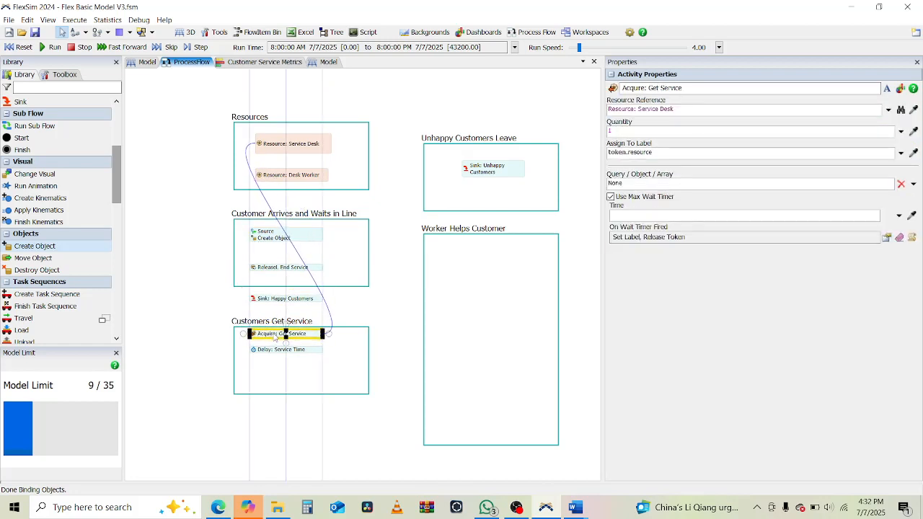
# Step: Move the End Service release activity and Sink: Happy Customers below Delay: Service Time in the Customers Get Service container
pyautogui.moveTo(274, 269); pyautogui.dragTo(275, 372)
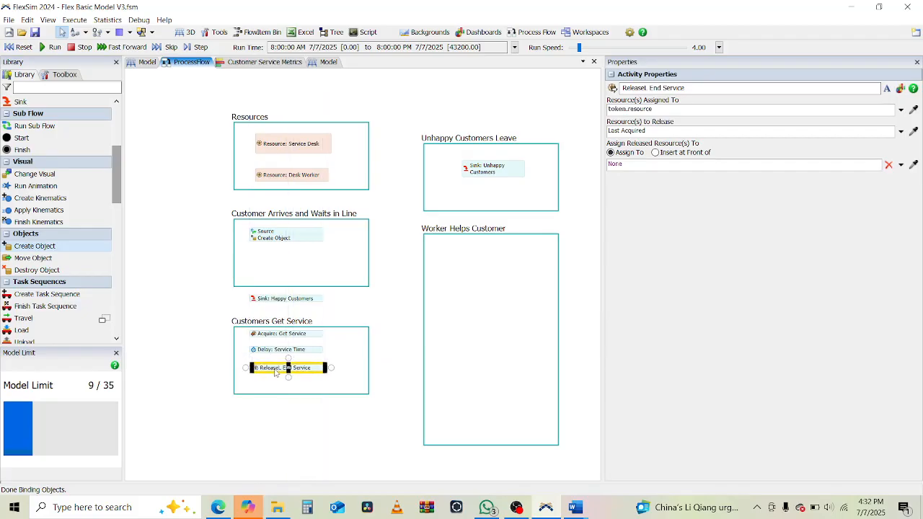
pyautogui.click(202, 356)
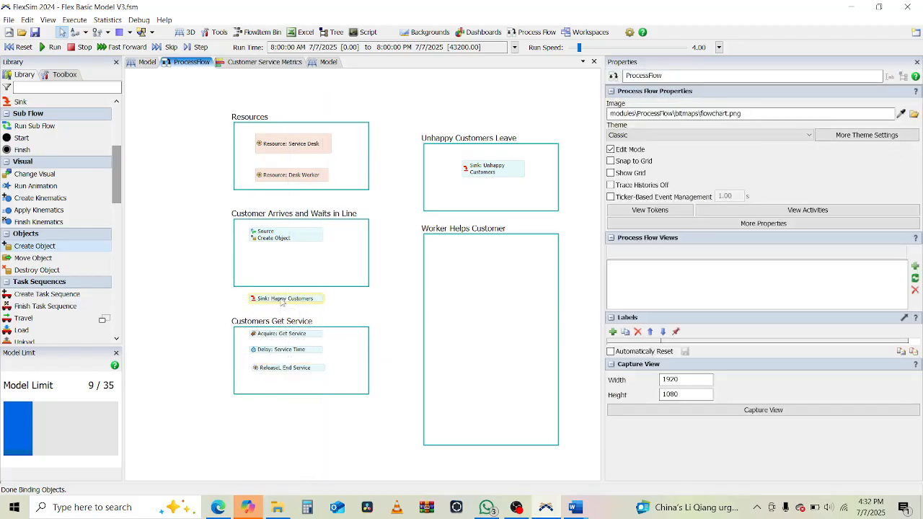
pyautogui.moveTo(281, 303); pyautogui.dragTo(283, 388)
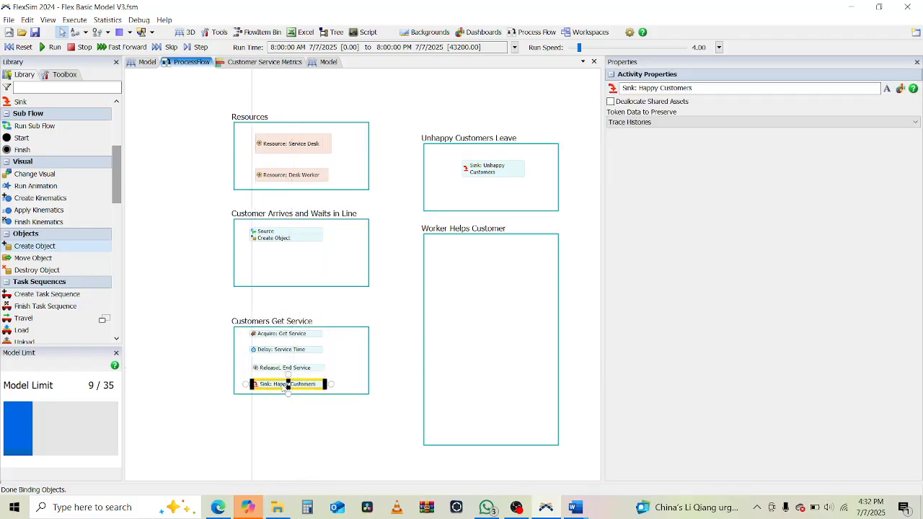
# Step: Extend the Customers Get Service container downward to leave more room below Sink: Happy Customers
pyautogui.click(357, 394)
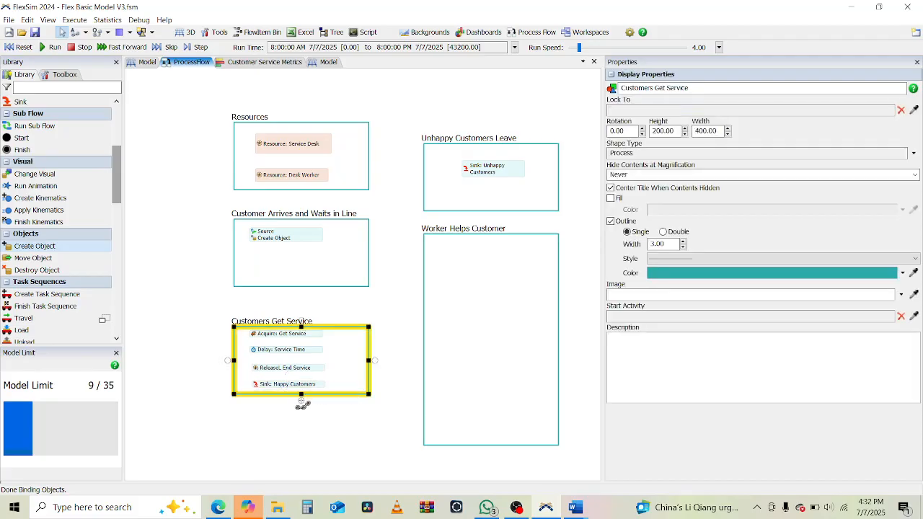
pyautogui.moveTo(302, 397); pyautogui.dragTo(301, 471)
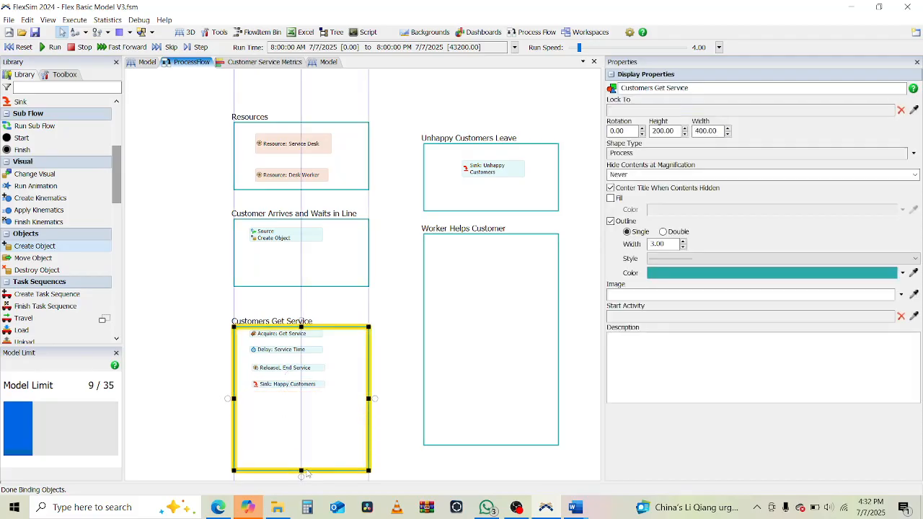
pyautogui.click(213, 422)
# Step: Check the tutorial's stacked block example, then snap Acquire: Get Service back beneath Create Object in Customer Arrives and Waits in Line
pyautogui.click(218, 508)
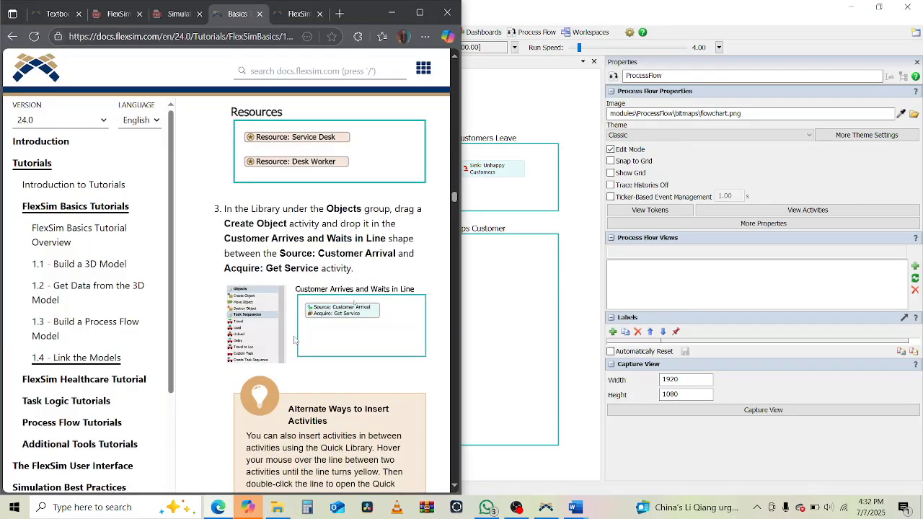
pyautogui.scroll(-4, 294, 340)
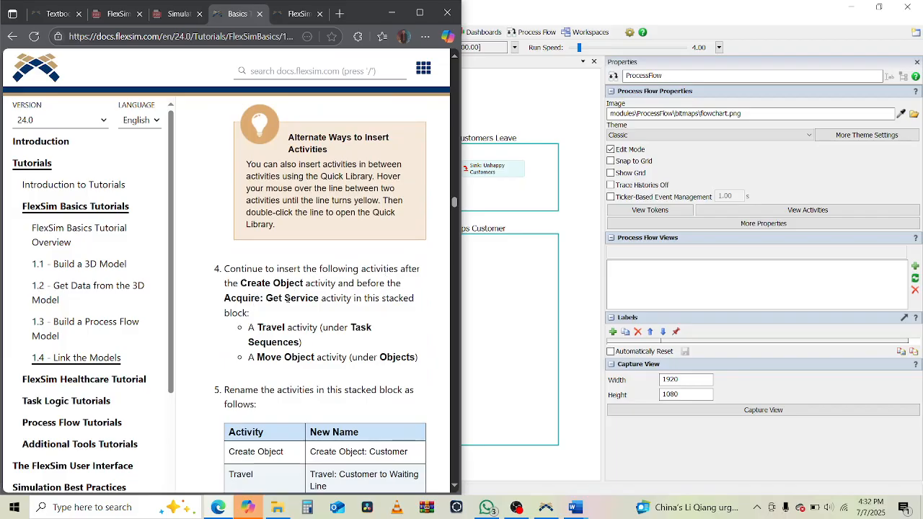
pyautogui.scroll(3, 366, 303)
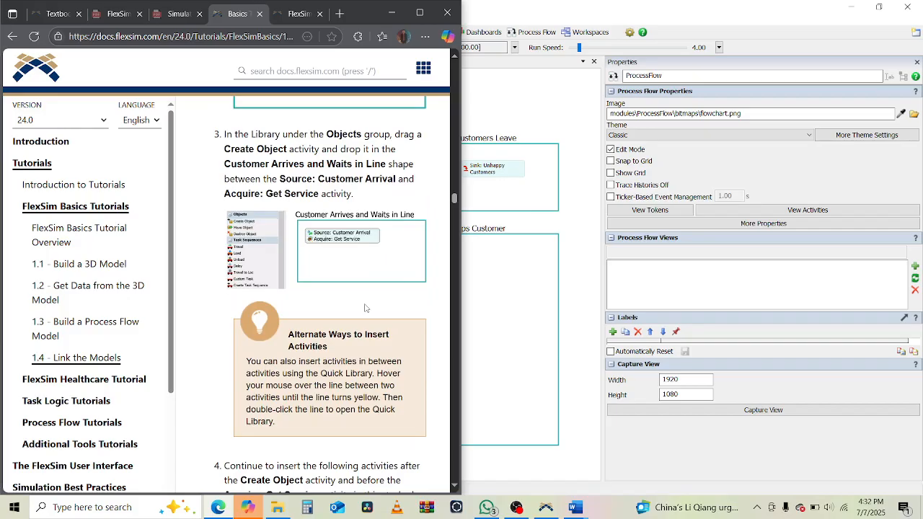
pyautogui.click(569, 246)
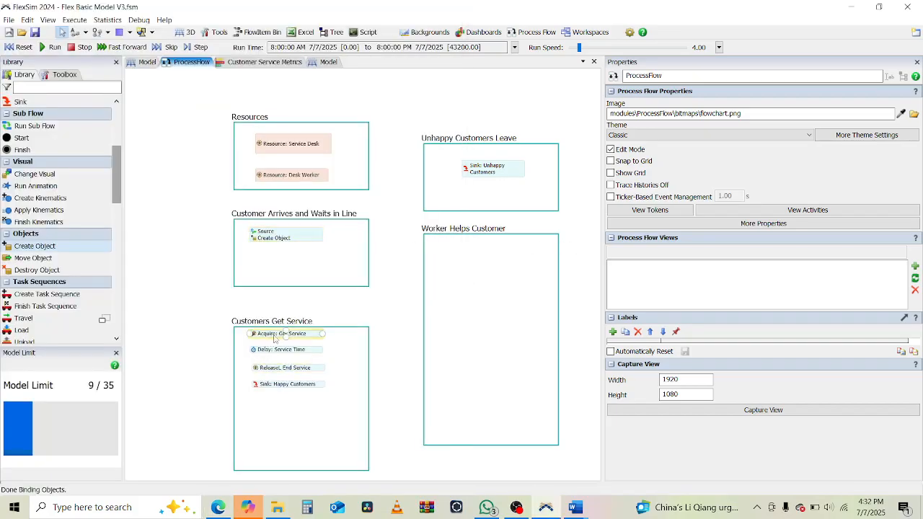
pyautogui.moveTo(276, 338); pyautogui.dragTo(286, 249)
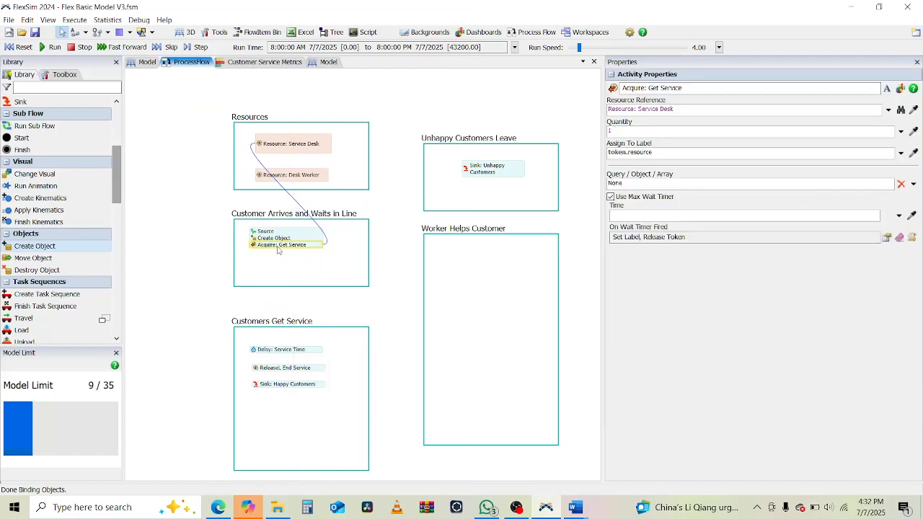
# Step: Read the tutorial's instruction 4, then insert a Travel activity between Create Object and Acquire: Get Service in the stacked block
pyautogui.click(218, 508)
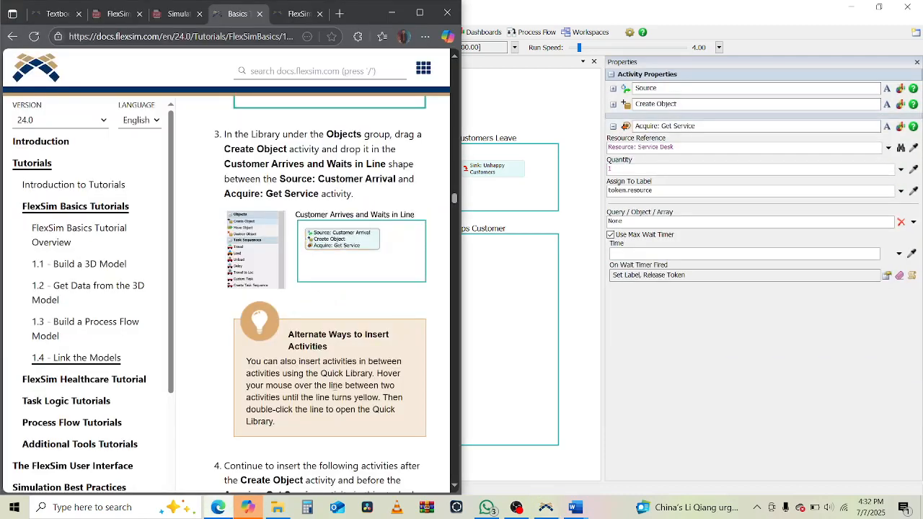
pyautogui.scroll(-4, 333, 386)
pyautogui.scroll(2, 335, 388)
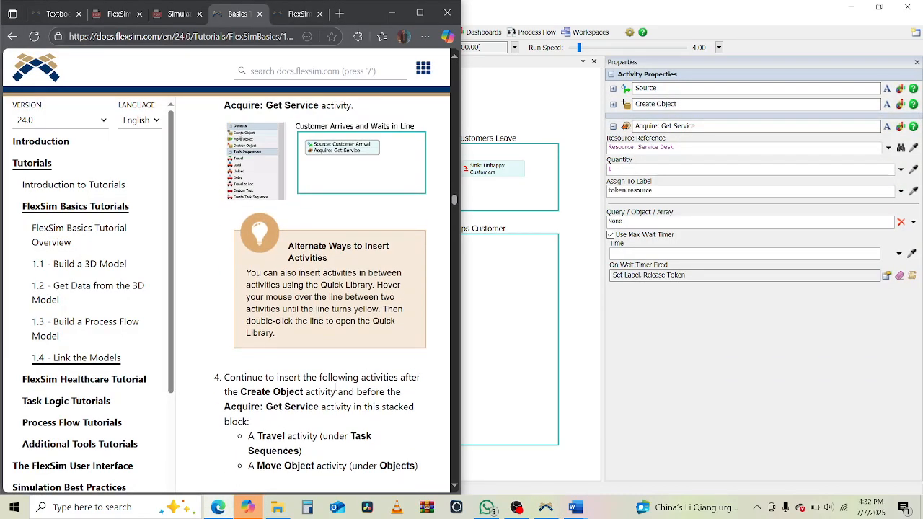
pyautogui.scroll(2, 336, 388)
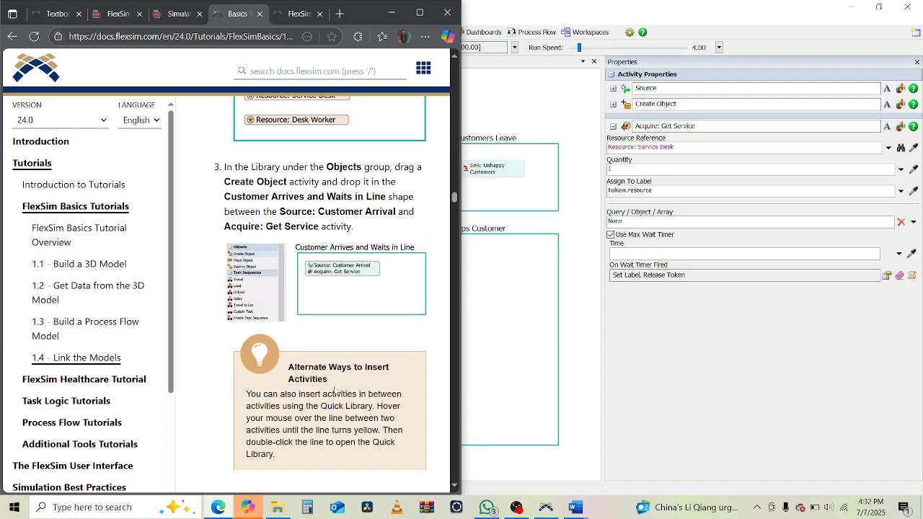
pyautogui.scroll(1, 334, 390)
pyautogui.scroll(-4, 335, 390)
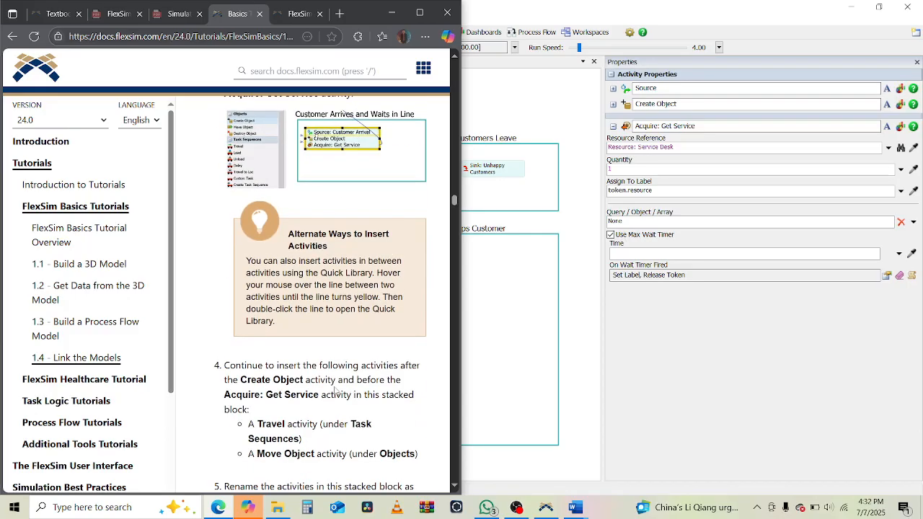
pyautogui.scroll(-2, 335, 391)
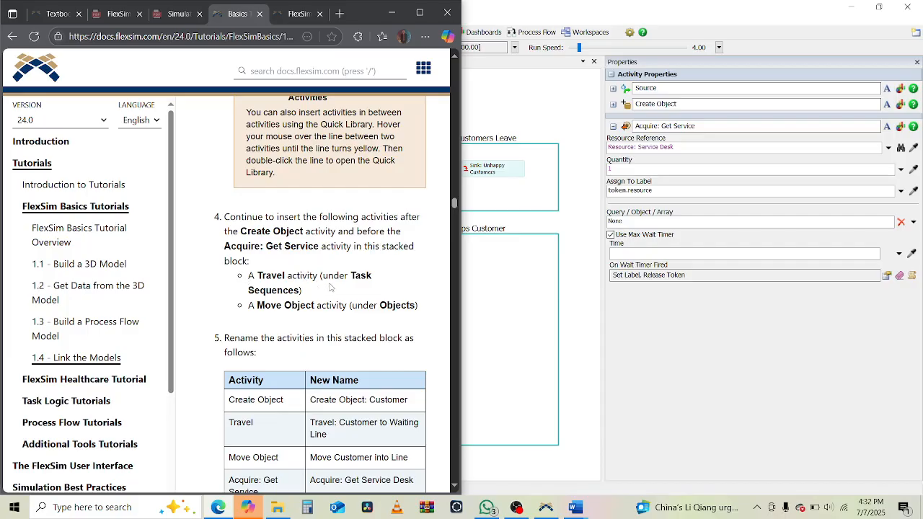
pyautogui.click(647, 326)
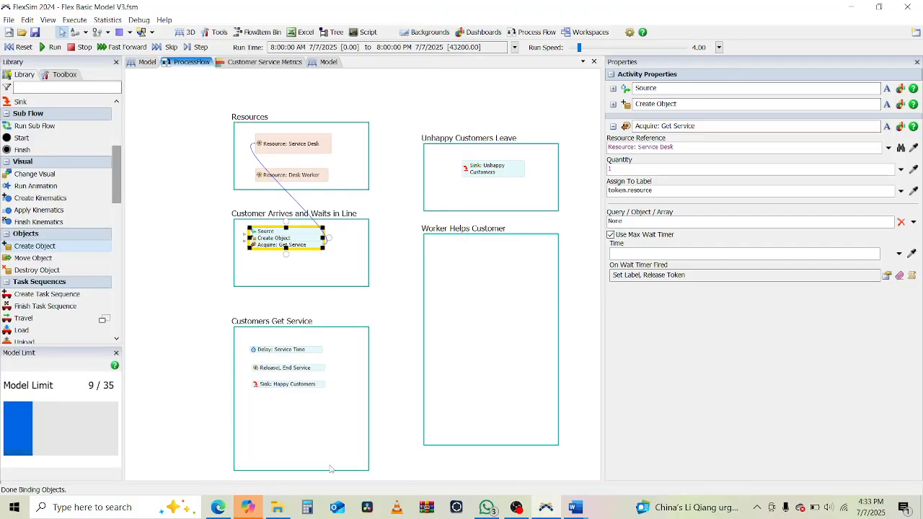
pyautogui.click(225, 509)
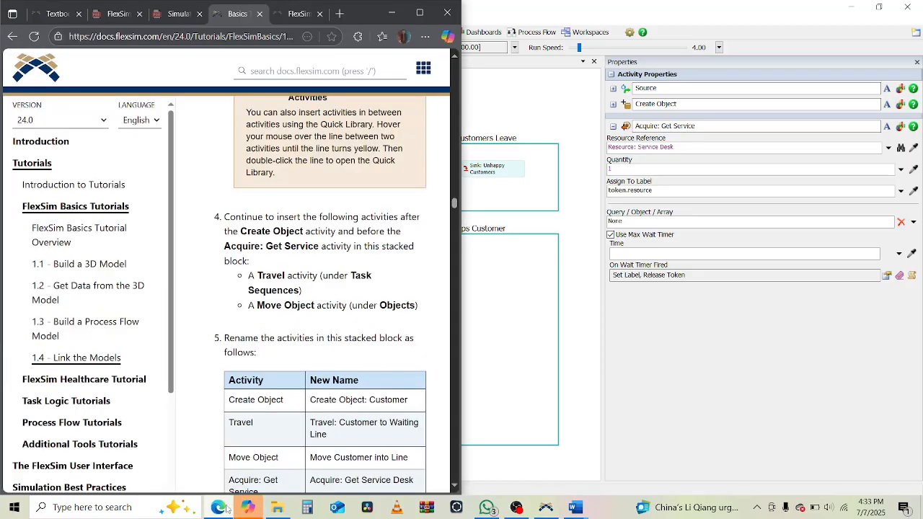
pyautogui.click(225, 510)
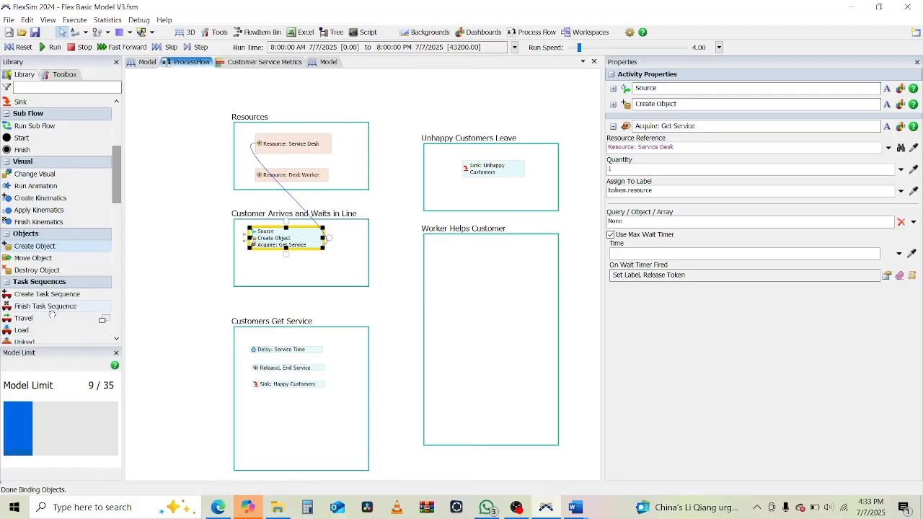
pyautogui.moveTo(46, 317); pyautogui.dragTo(279, 247)
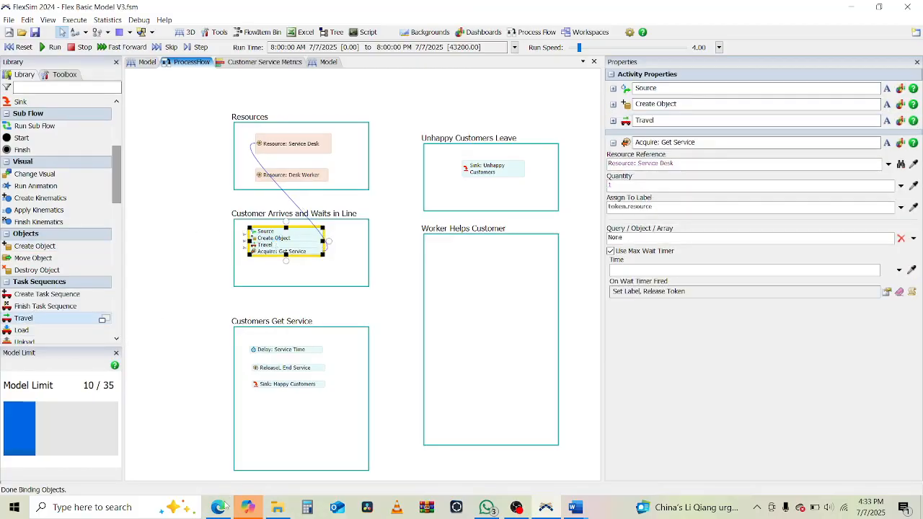
# Step: Check the tutorial's instruction 4, then insert a Move Object activity between Travel and Acquire: Get Service in the stacked block
pyautogui.click(220, 508)
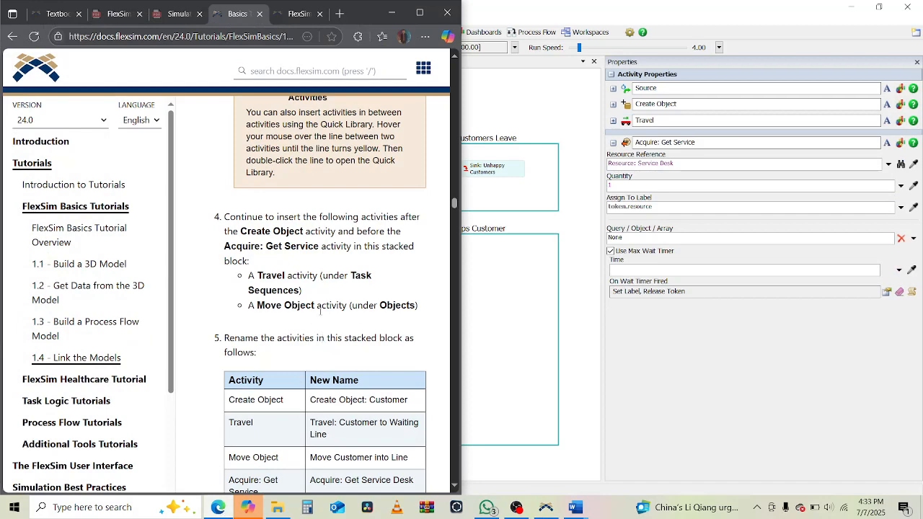
pyautogui.click(213, 511)
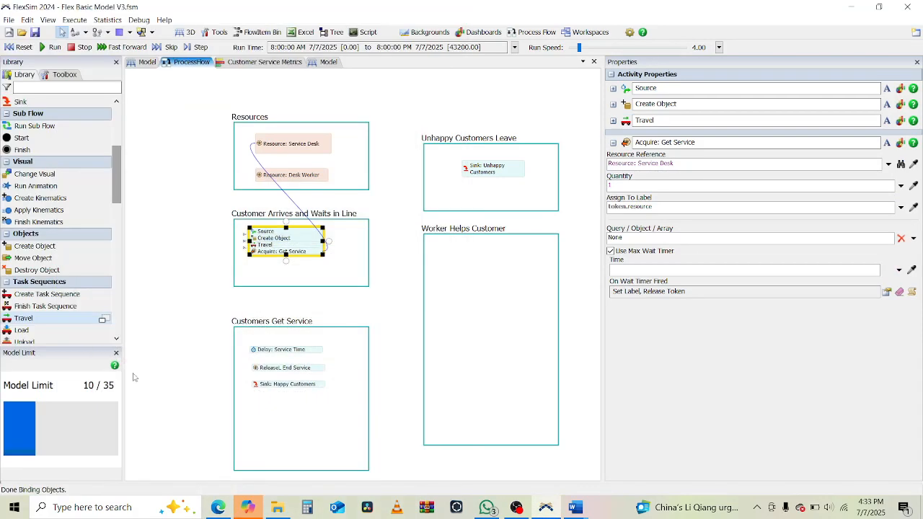
pyautogui.scroll(-2, 64, 302)
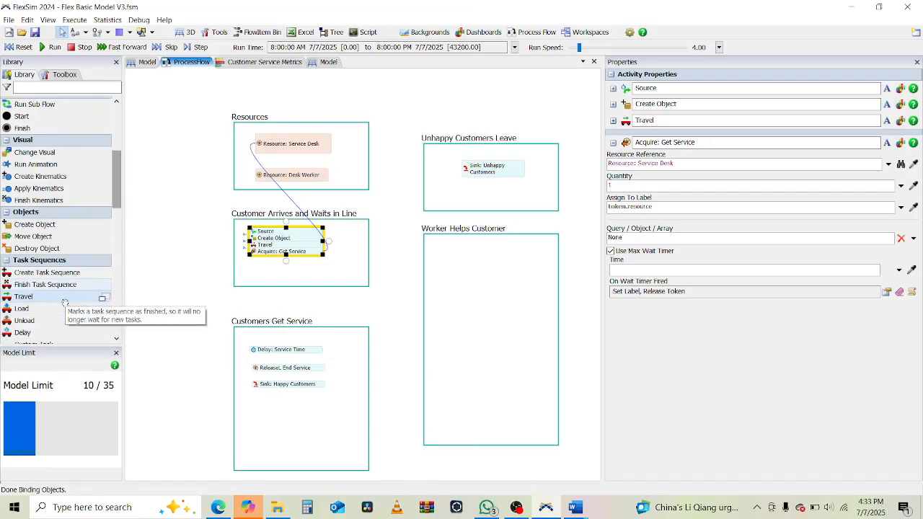
pyautogui.click(34, 237)
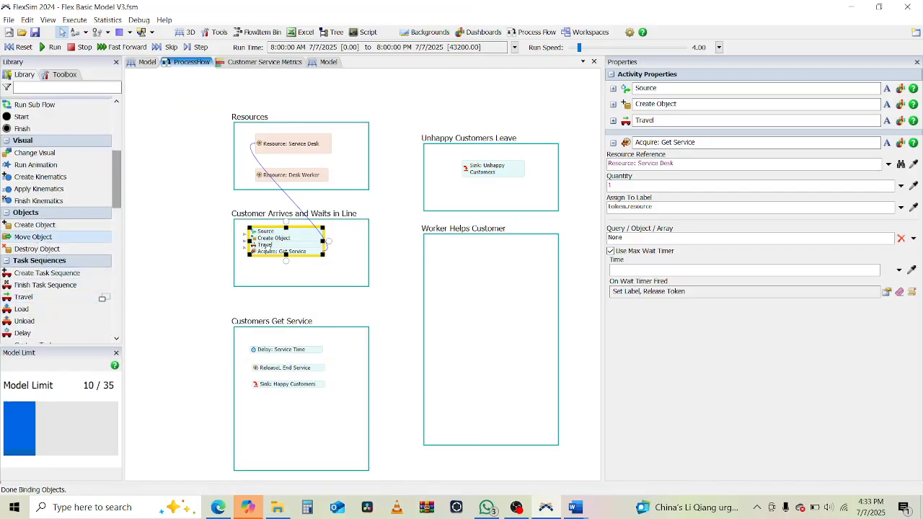
pyautogui.click(267, 248)
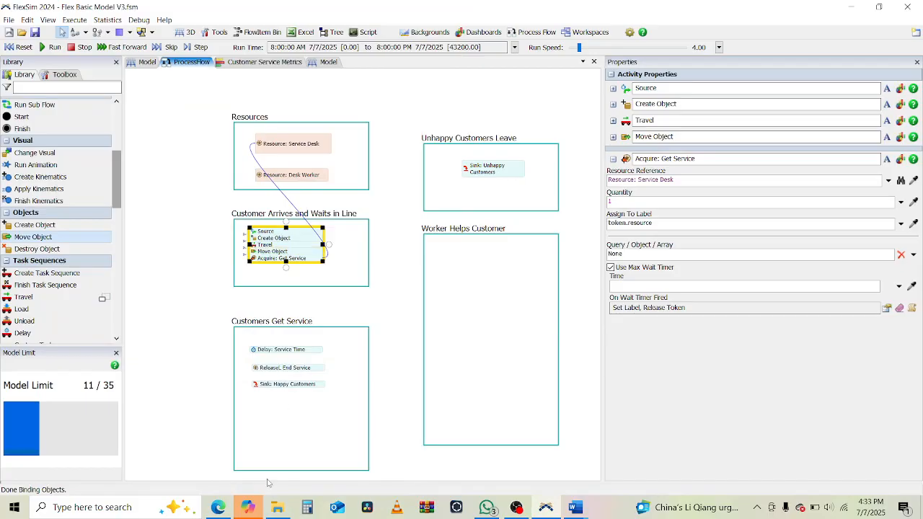
# Step: Review the tutorial's finished process flow image and instructions 1 to 5 for adding and renaming the activities
pyautogui.click(218, 507)
pyautogui.scroll(5, 361, 310)
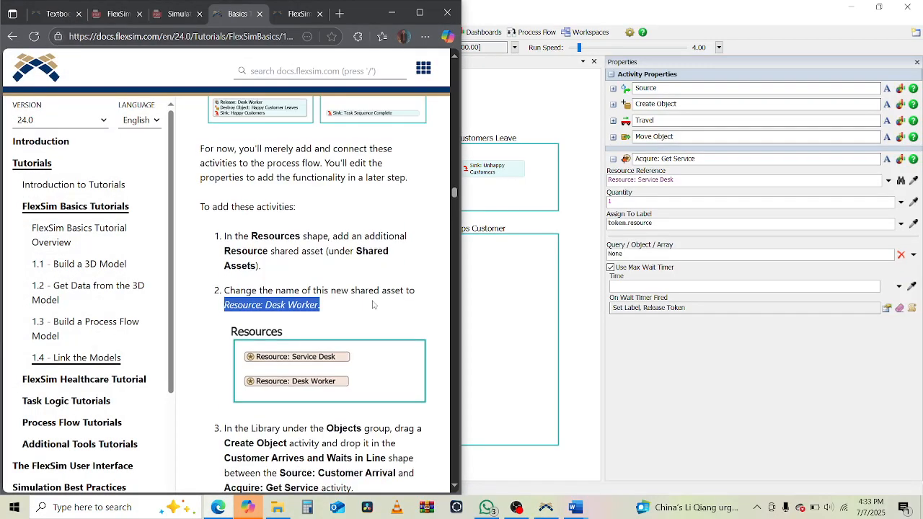
pyautogui.scroll(6, 373, 304)
pyautogui.scroll(-2, 373, 304)
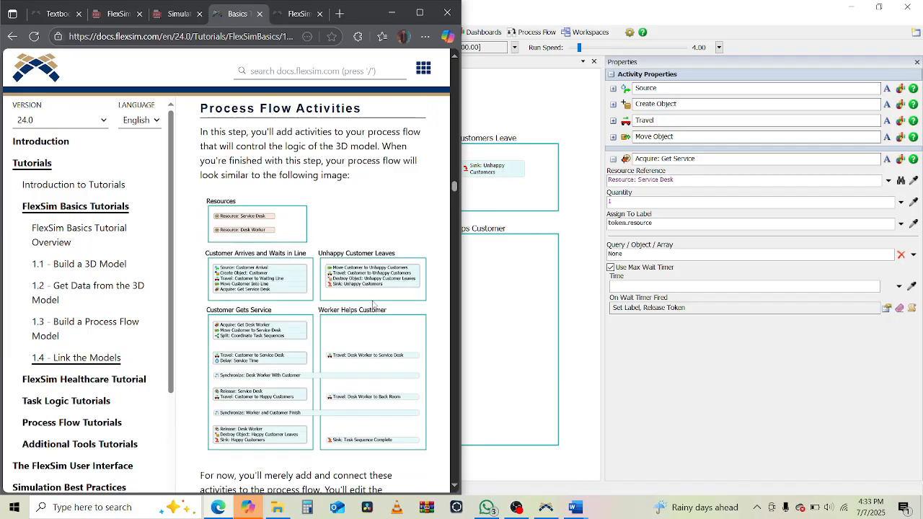
pyautogui.scroll(-10, 373, 305)
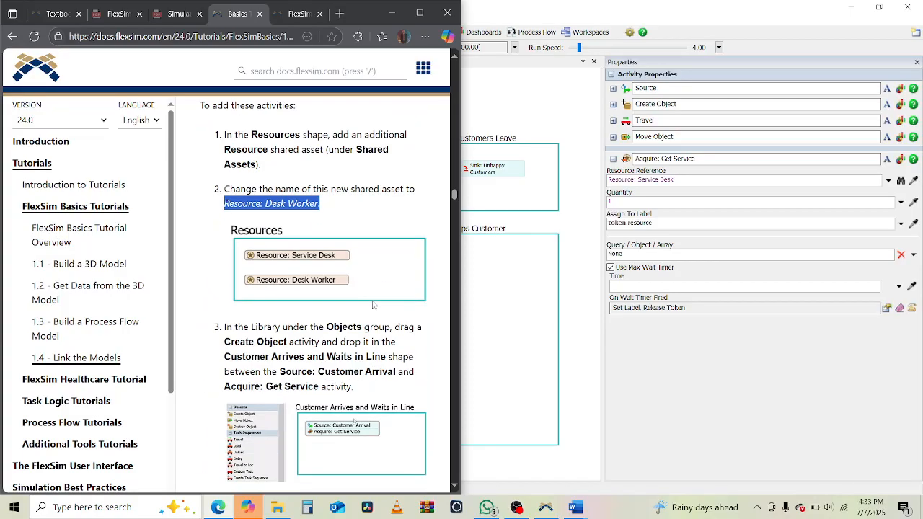
pyautogui.scroll(-3, 373, 304)
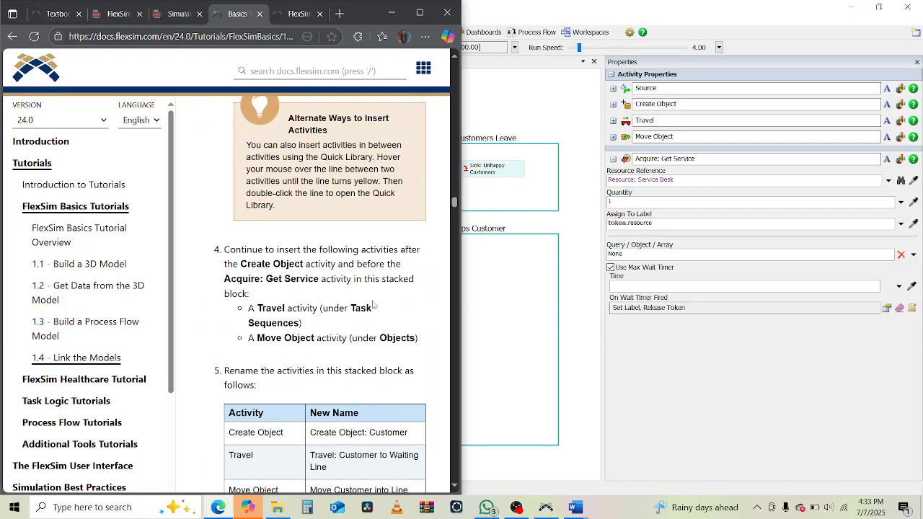
pyautogui.scroll(-1, 373, 305)
pyautogui.scroll(3, 374, 303)
pyautogui.scroll(1, 373, 304)
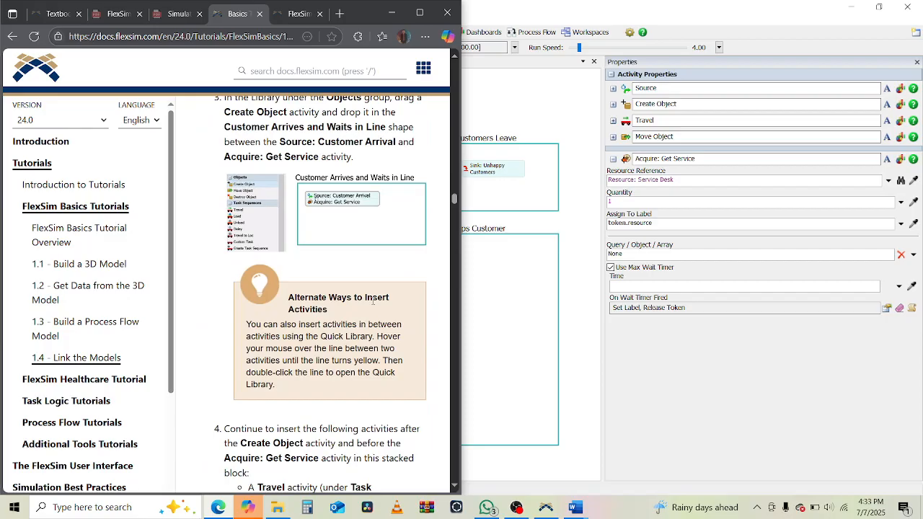
pyautogui.scroll(2, 373, 302)
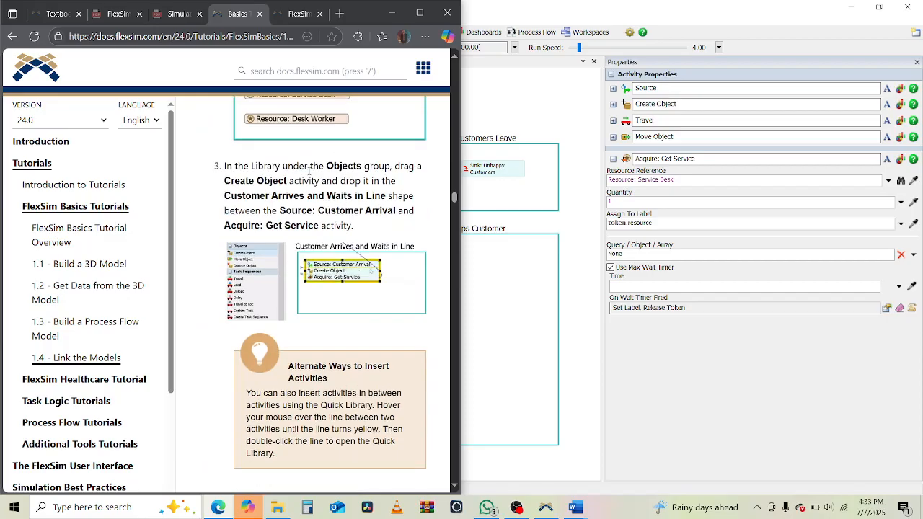
pyautogui.scroll(-5, 355, 221)
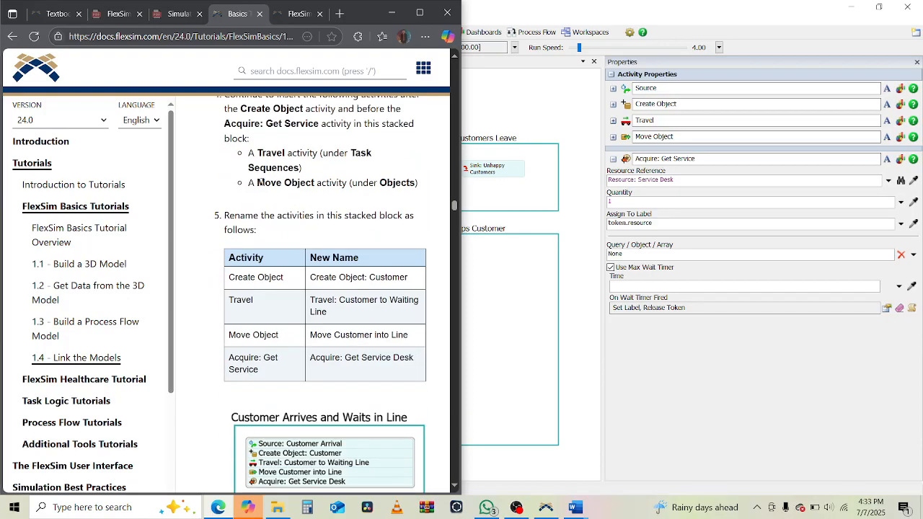
pyautogui.moveTo(259, 182); pyautogui.dragTo(316, 183)
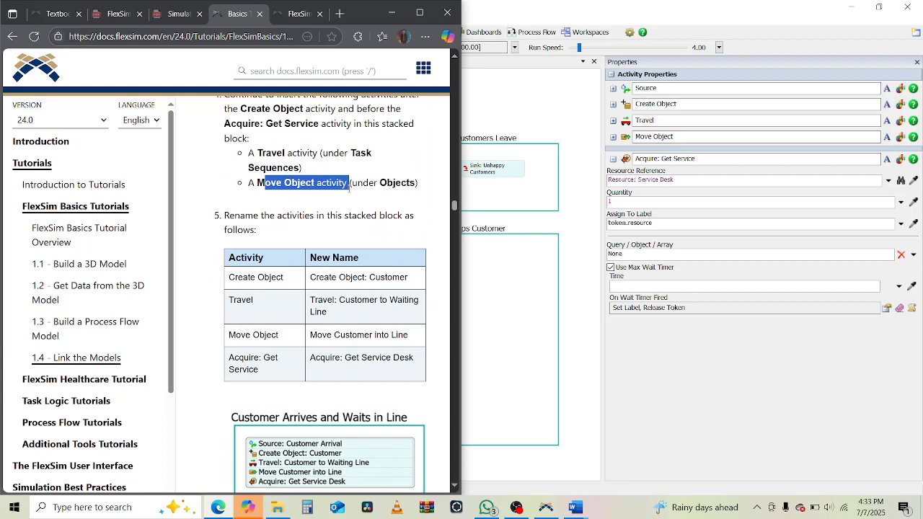
pyautogui.click(274, 218)
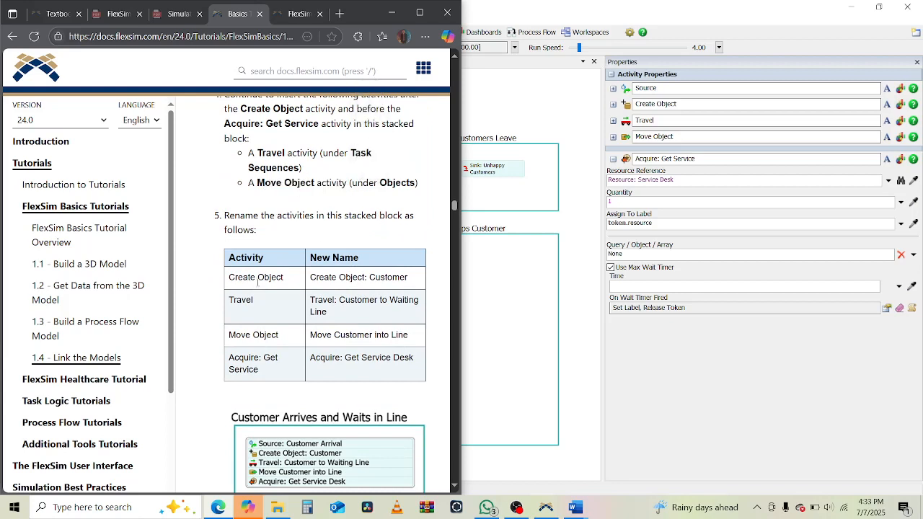
# Step: Rename the Create Object activity as "Create Object: Customer", copying the name from the tutorial's table
pyautogui.moveTo(409, 282); pyautogui.dragTo(312, 288)
pyautogui.hotkey('ctrl', 'c')
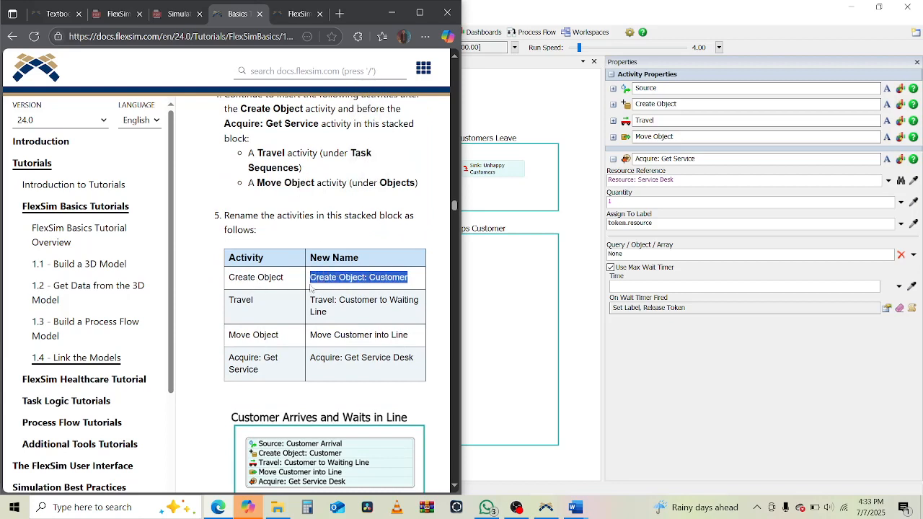
pyautogui.click(557, 5)
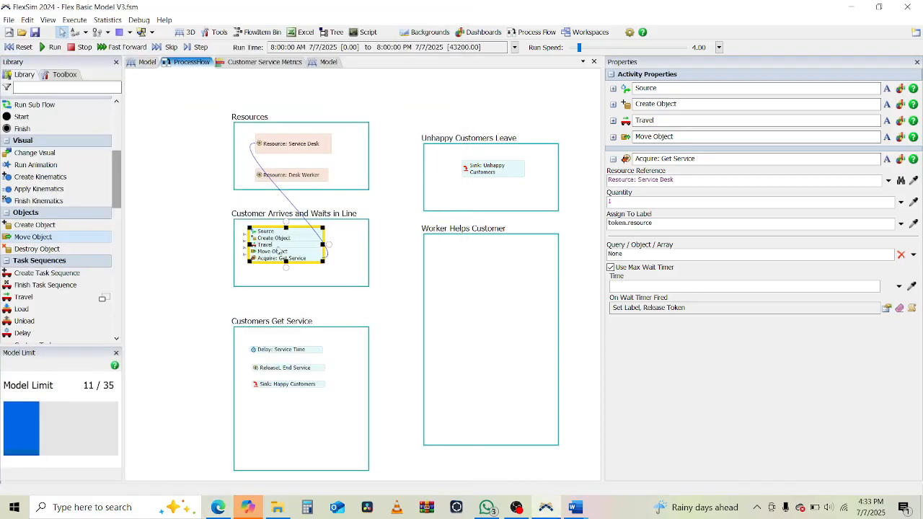
pyautogui.moveTo(634, 104); pyautogui.dragTo(686, 104)
pyautogui.hotkey('ctrl', 'v')
# Step: Rename the Travel activity as "Travel: Customer to Waiting Line", using the name copied from the tutorial
pyautogui.click(219, 507)
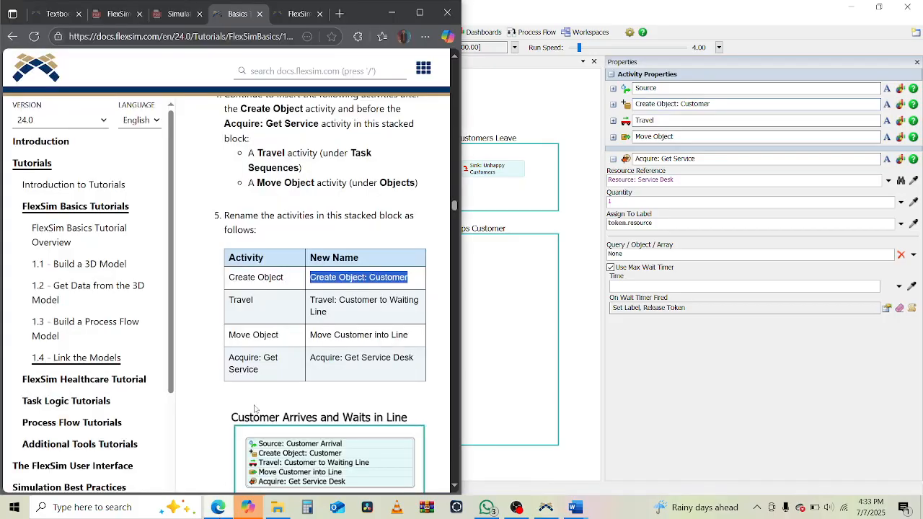
pyautogui.moveTo(340, 318); pyautogui.dragTo(311, 300)
pyautogui.hotkey('ctrl', 'c')
pyautogui.click(542, 227)
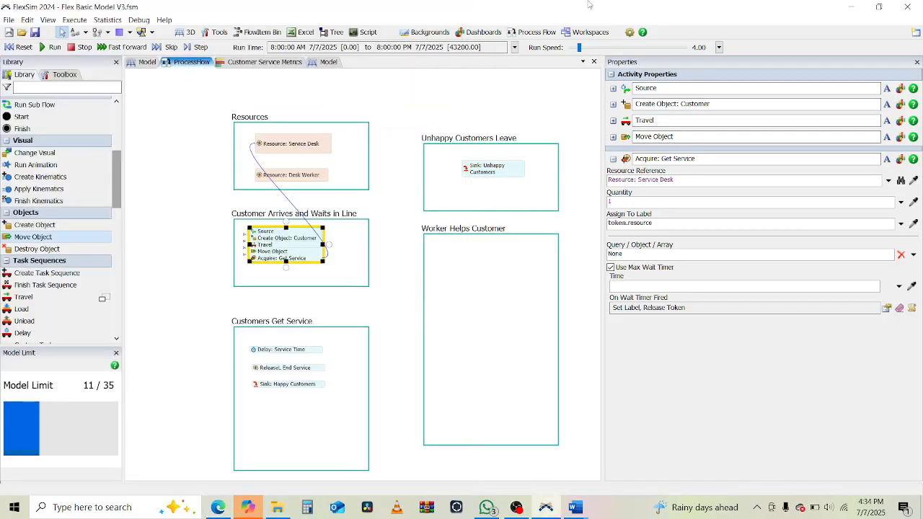
pyautogui.click(650, 120)
pyautogui.hotkey('ctrl', 'v')
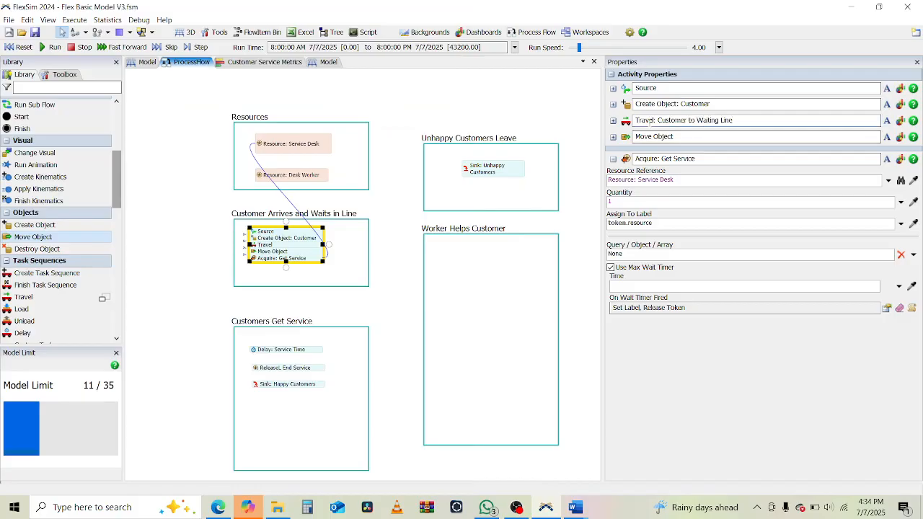
# Step: Rename the Move Object activity in the stacked block as "Move Customer into Line", copied from the tutorial
pyautogui.click(229, 508)
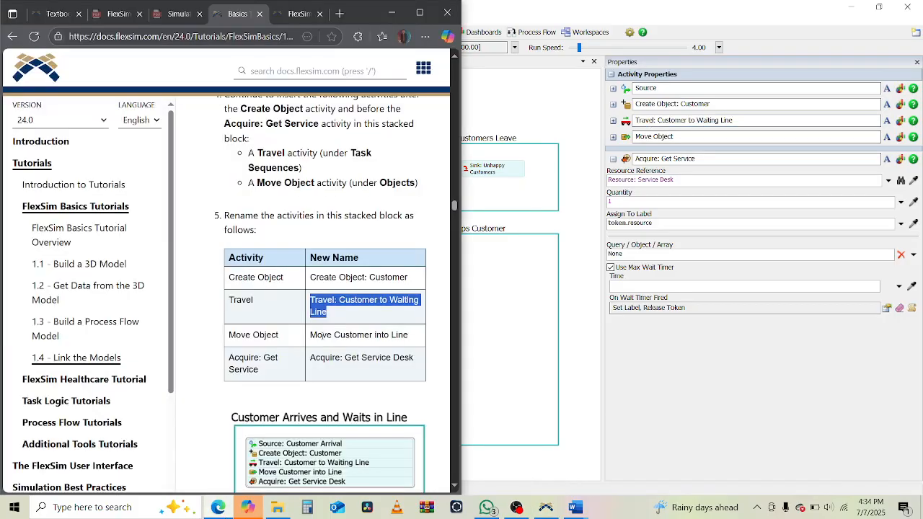
pyautogui.moveTo(409, 339); pyautogui.dragTo(310, 334)
pyautogui.hotkey('ctrl', 'c')
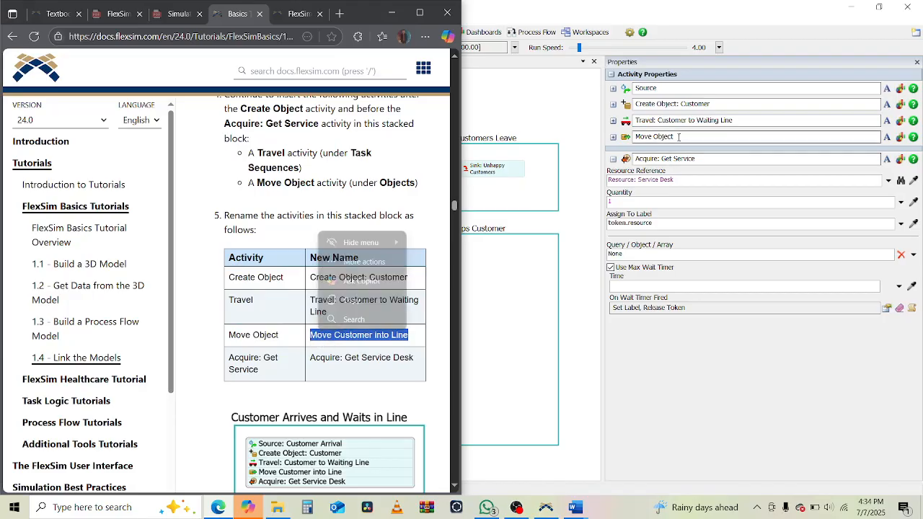
pyautogui.click(679, 137)
pyautogui.hotkey('ctrl', 'v')
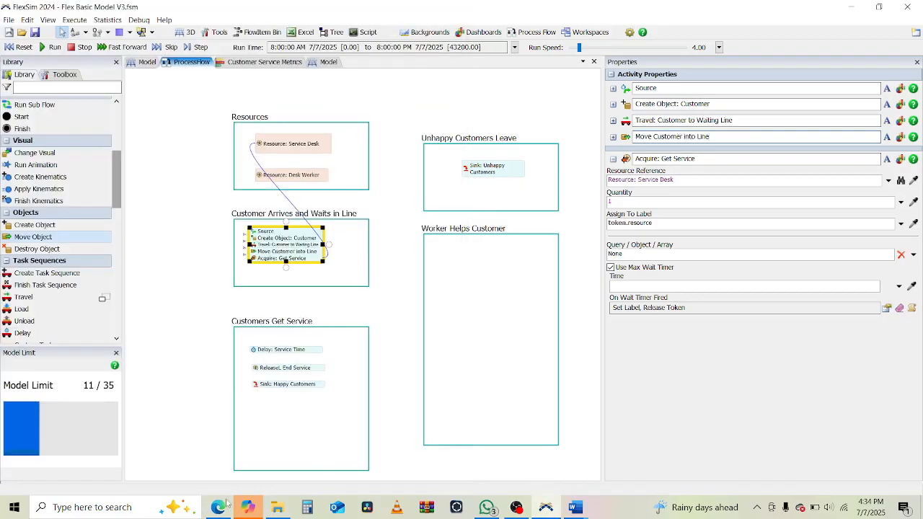
# Step: Rename the Acquire: Get Service activity as "Acquire: Get Service Desk", copied from the tutorial's table
pyautogui.click(218, 508)
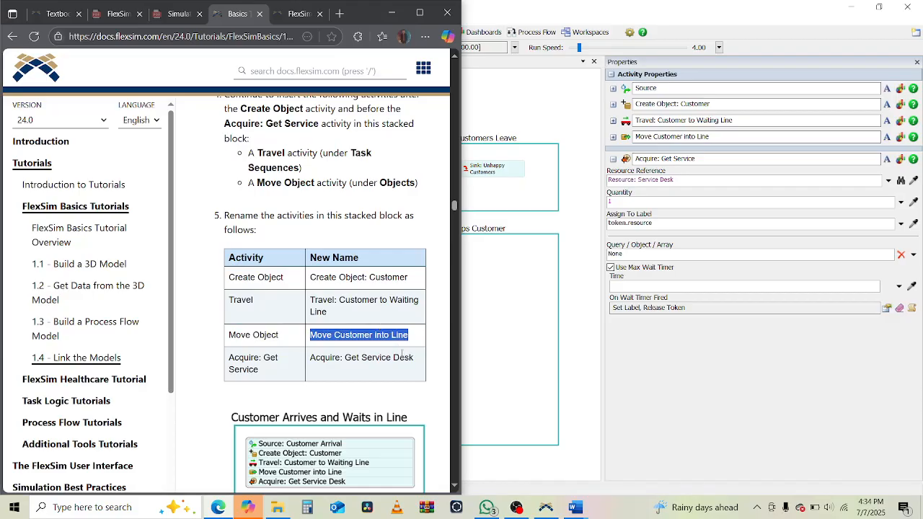
pyautogui.moveTo(416, 358); pyautogui.dragTo(308, 358)
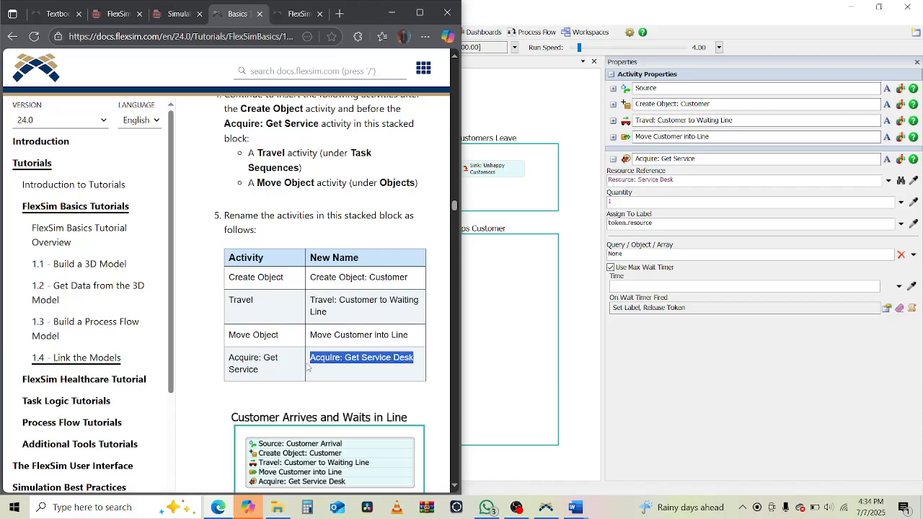
pyautogui.hotkey('ctrl', 'c')
pyautogui.click(680, 158)
pyautogui.hotkey('ctrl', 'a')
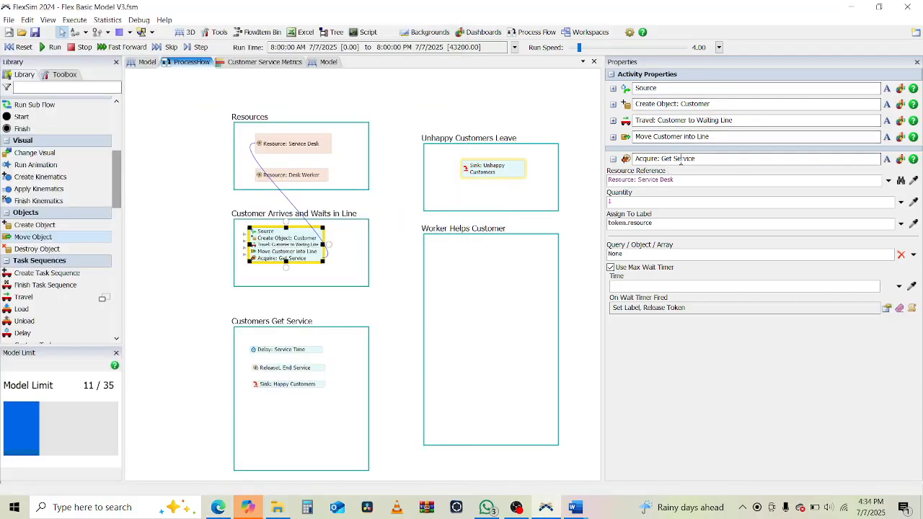
pyautogui.hotkey('ctrl', 'v')
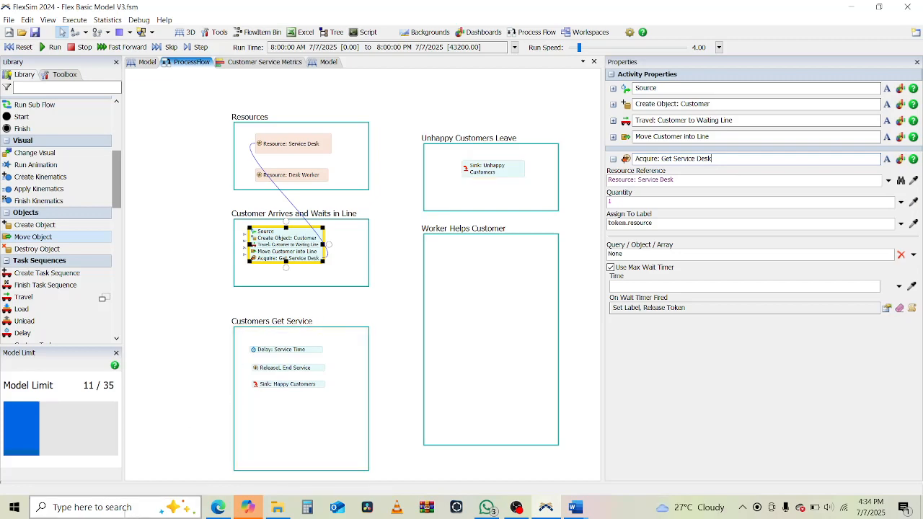
# Step: Compare with the tutorial's example, then enlarge the stacked block in Customer Arrives and Waits in Line to nearly fill its container
pyautogui.click(219, 508)
pyautogui.scroll(-3, 327, 345)
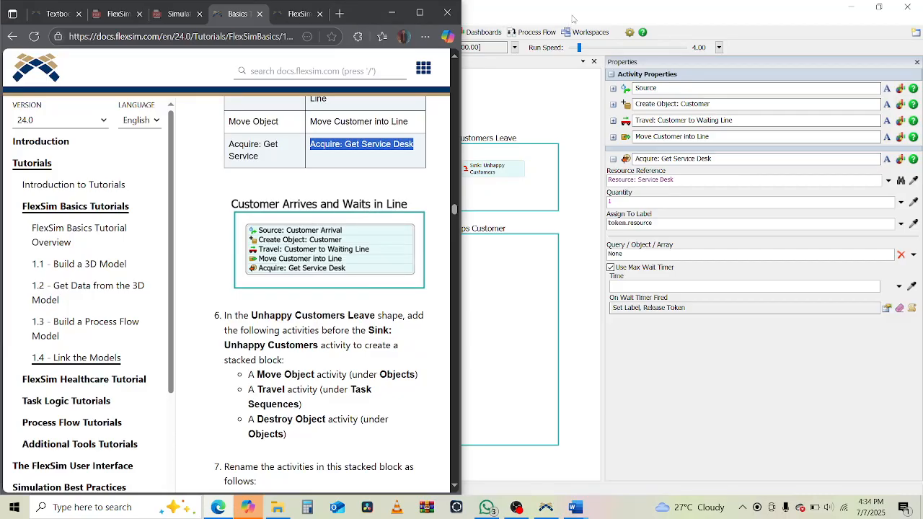
pyautogui.click(392, 13)
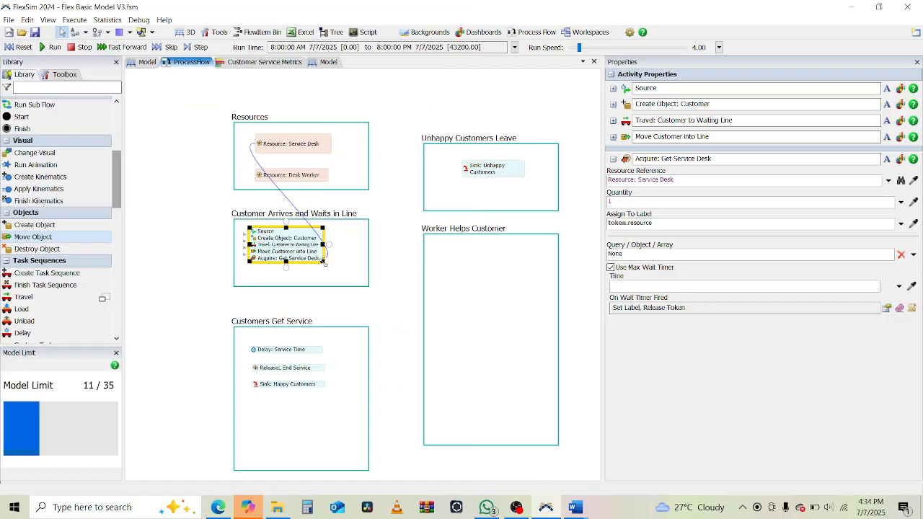
pyautogui.moveTo(323, 263); pyautogui.dragTo(348, 283)
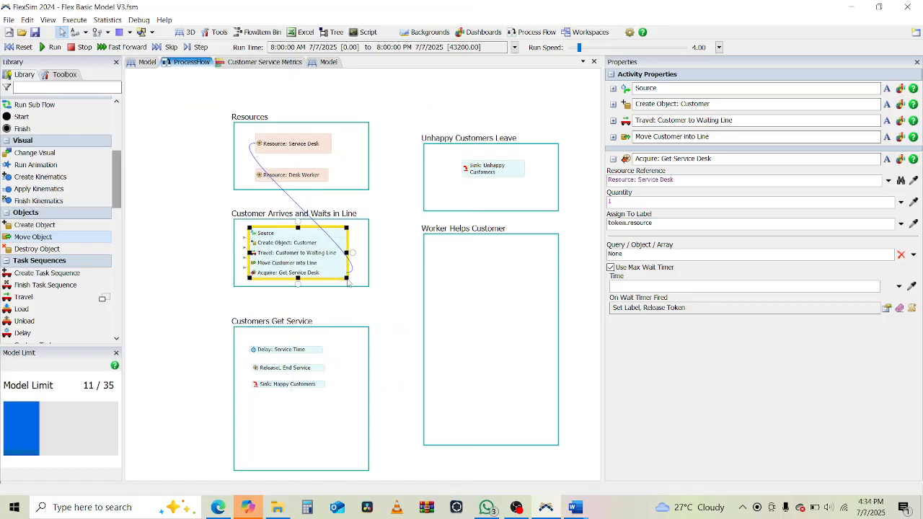
# Step: Following the tutorial's instruction 6, add a Move Object activity and stack it directly above Sink: Unhappy Customers in Unhappy Customers Leave
pyautogui.click(219, 507)
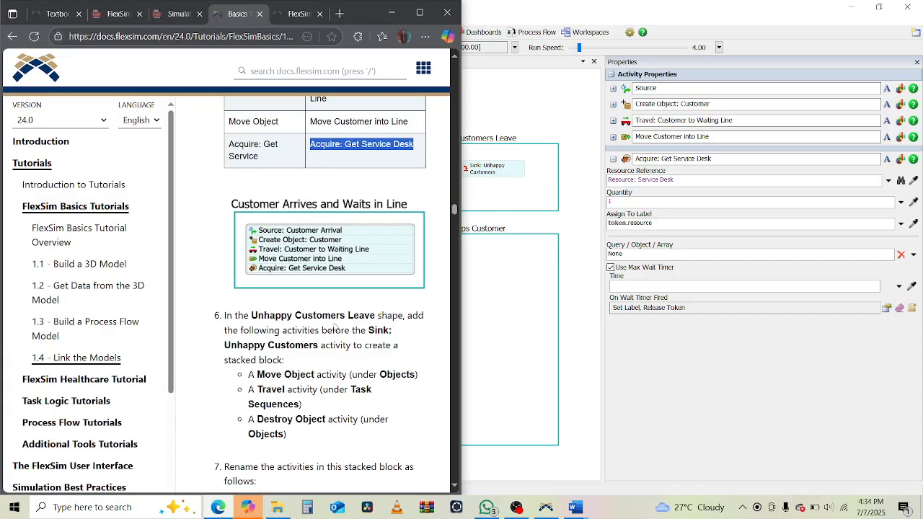
pyautogui.scroll(-3, 335, 328)
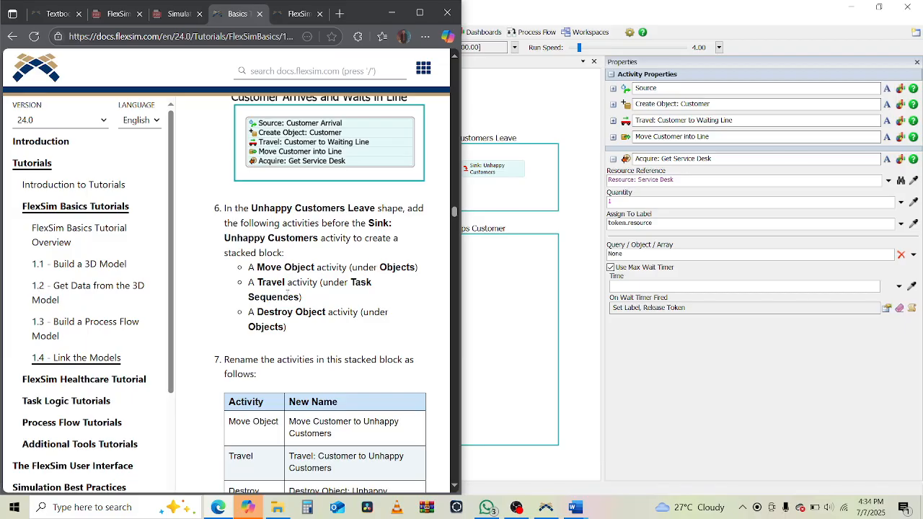
pyautogui.click(579, 6)
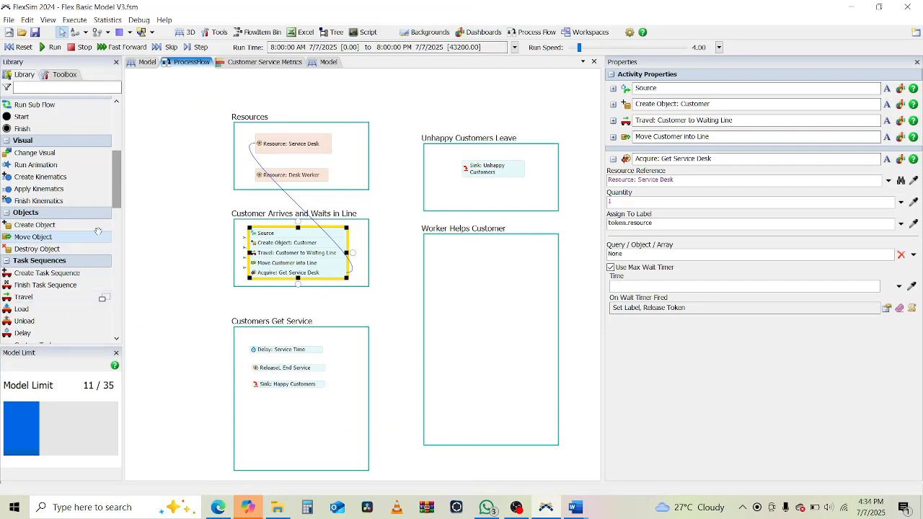
pyautogui.click(485, 160)
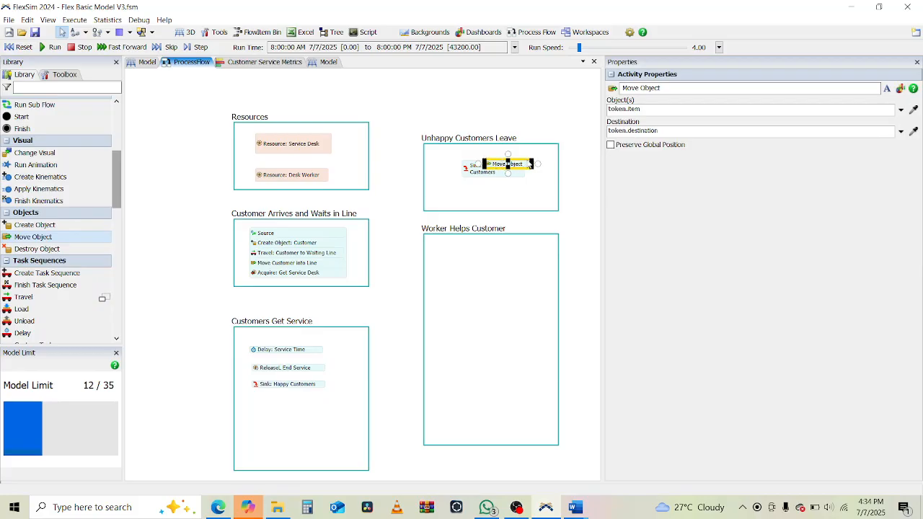
pyautogui.moveTo(525, 165); pyautogui.dragTo(501, 199)
pyautogui.click(506, 168)
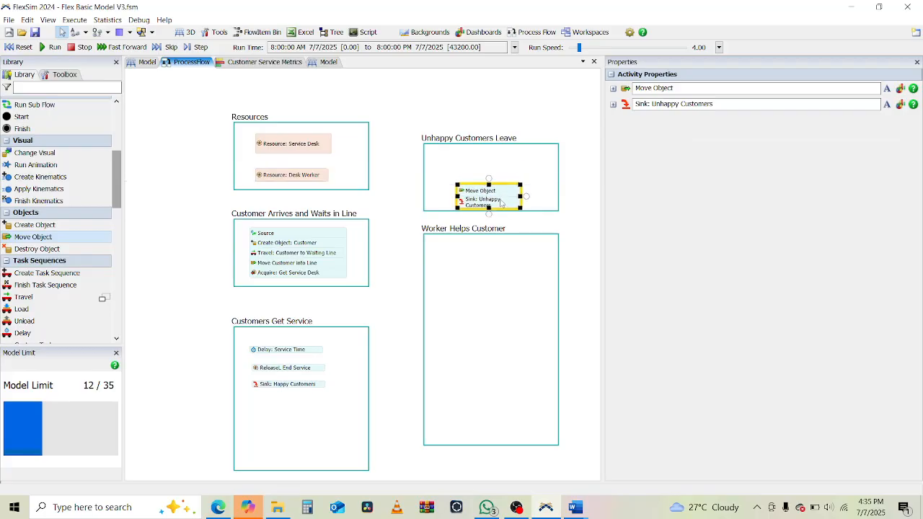
pyautogui.click(218, 507)
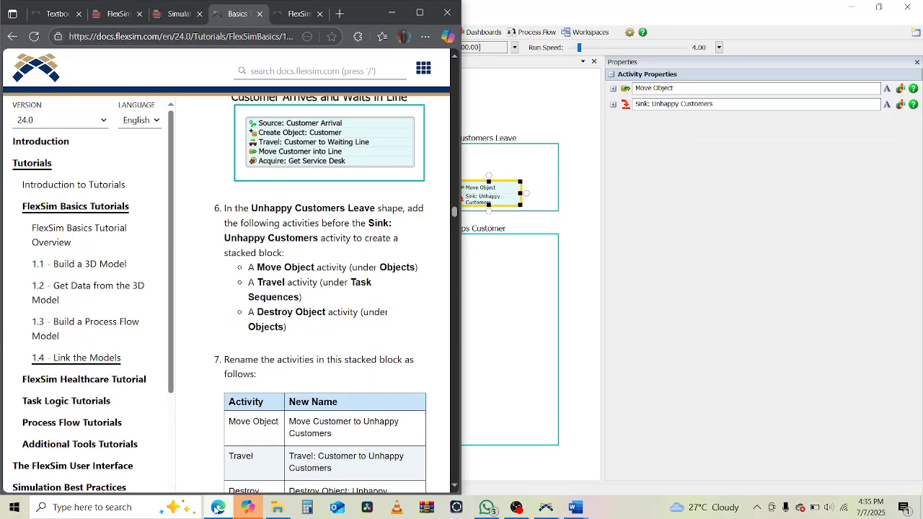
# Step: Add a Travel activity and stack it directly above Move Object in the Unhappy Customers Leave block
pyautogui.click(218, 507)
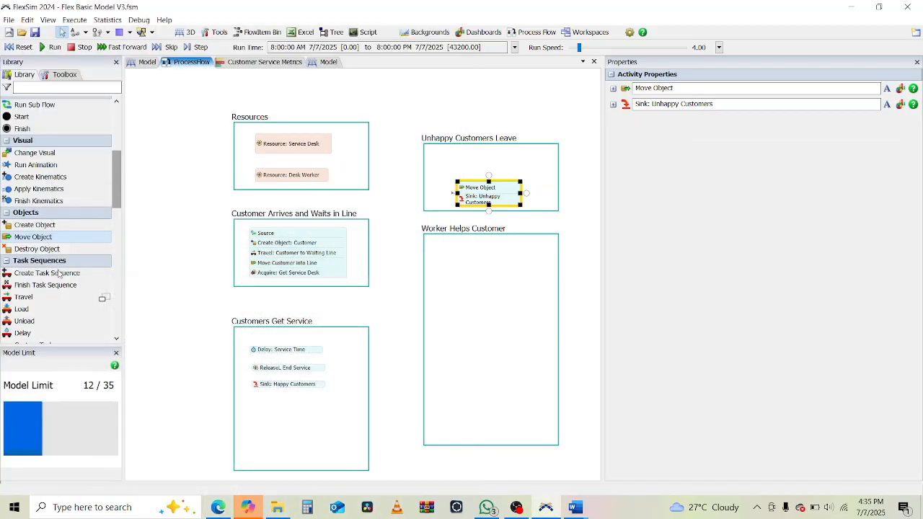
pyautogui.moveTo(36, 297); pyautogui.dragTo(383, 170)
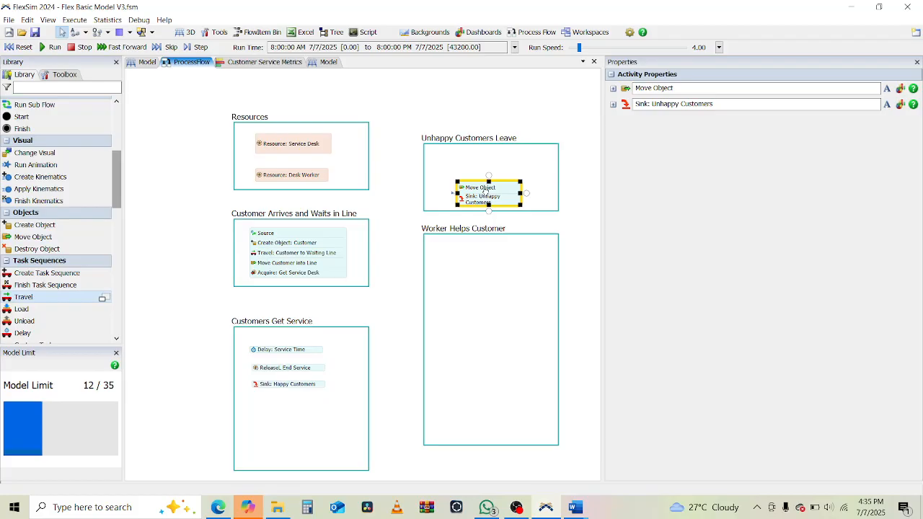
pyautogui.moveTo(481, 178); pyautogui.dragTo(480, 179)
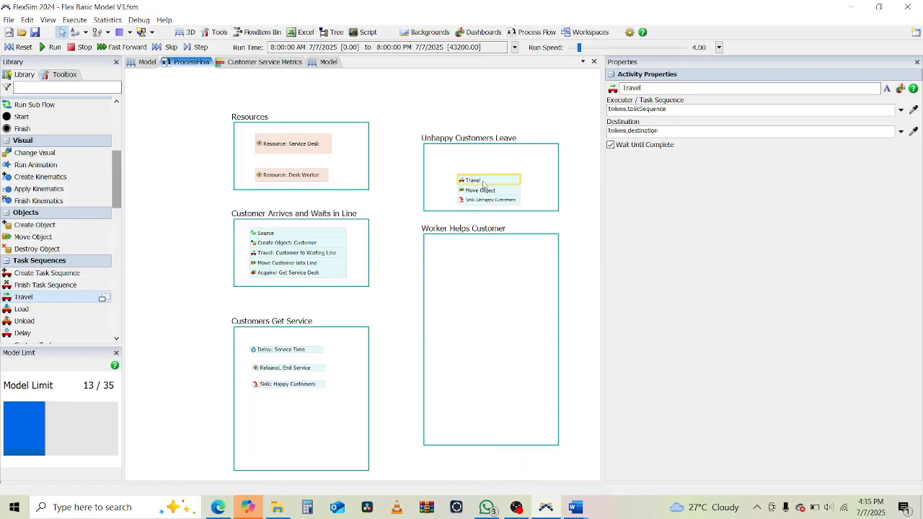
# Step: Insert a Destroy Object activity directly above Sink: Unhappy Customers and move the stacked block up inside the Unhappy Customers Leave container
pyautogui.click(218, 508)
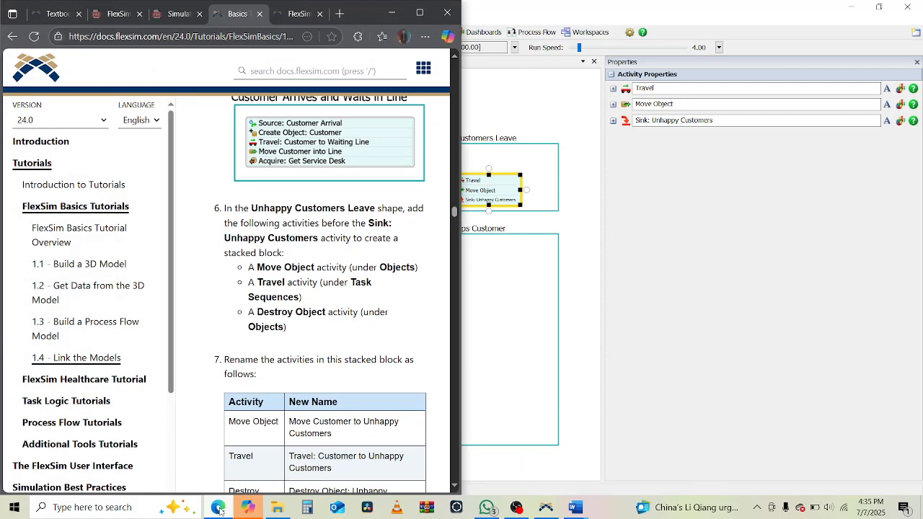
pyautogui.click(218, 509)
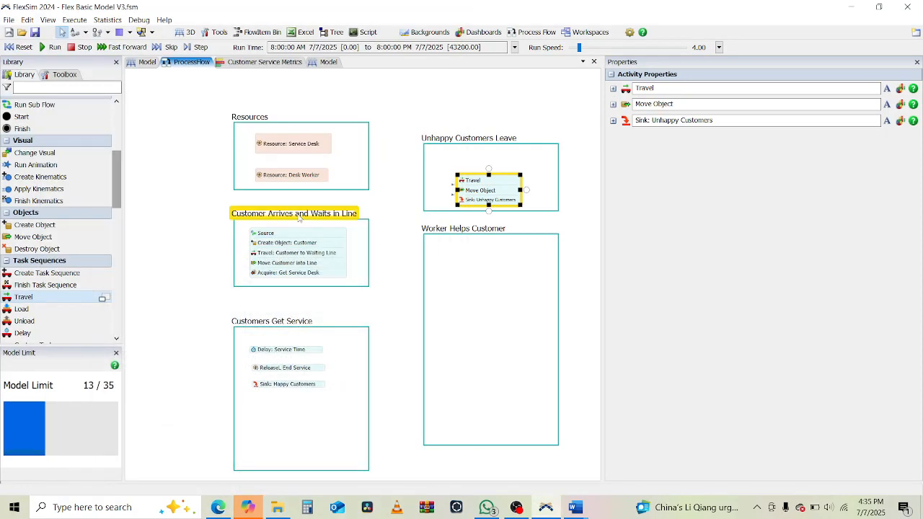
pyautogui.click(36, 249)
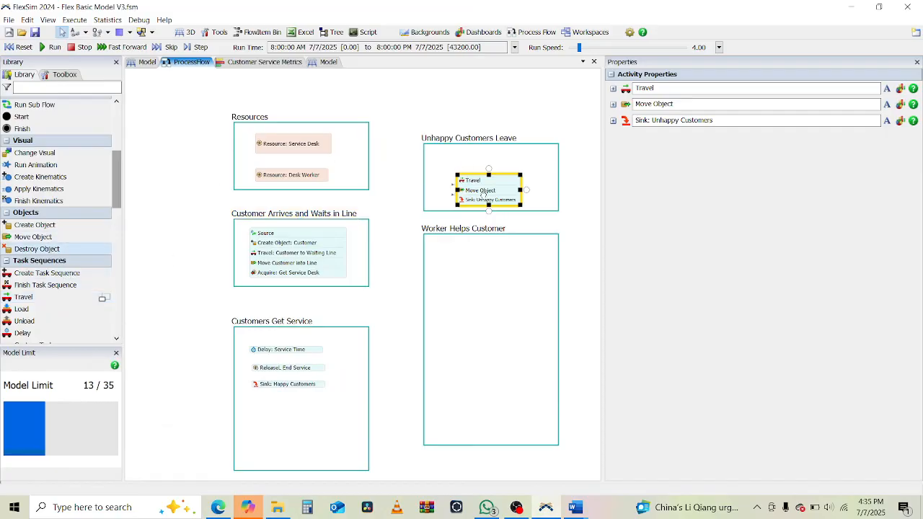
pyautogui.click(482, 196)
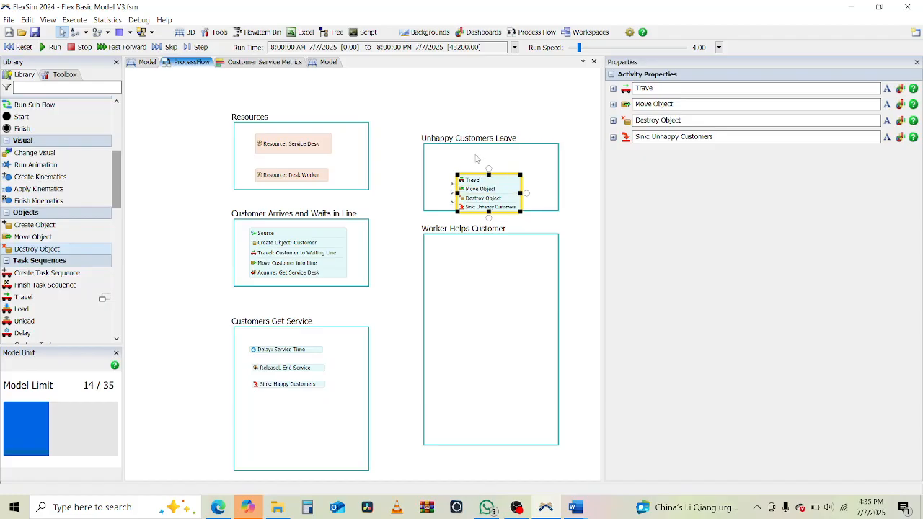
pyautogui.moveTo(506, 180); pyautogui.dragTo(503, 165)
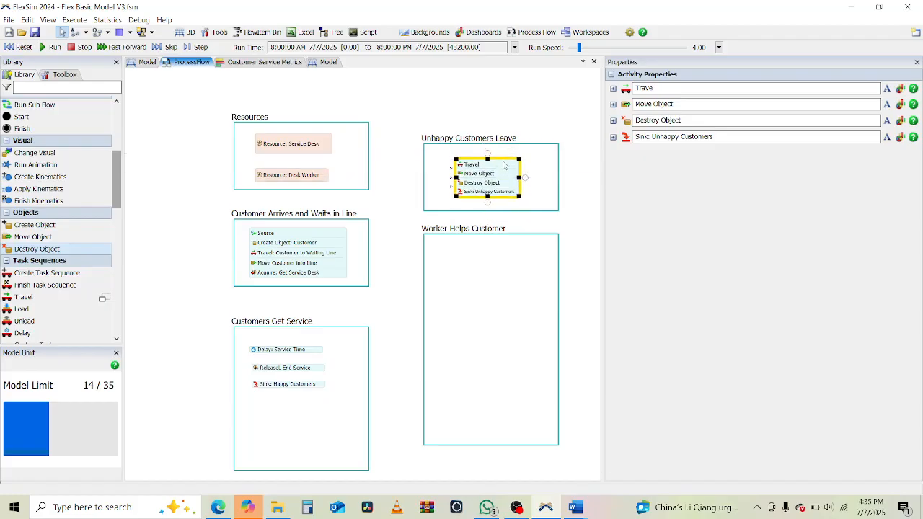
# Step: Following the tutorial's example image, reorder the Unhappy Customers Leave block so Move Object sits above Travel, and widen the block
pyautogui.click(219, 511)
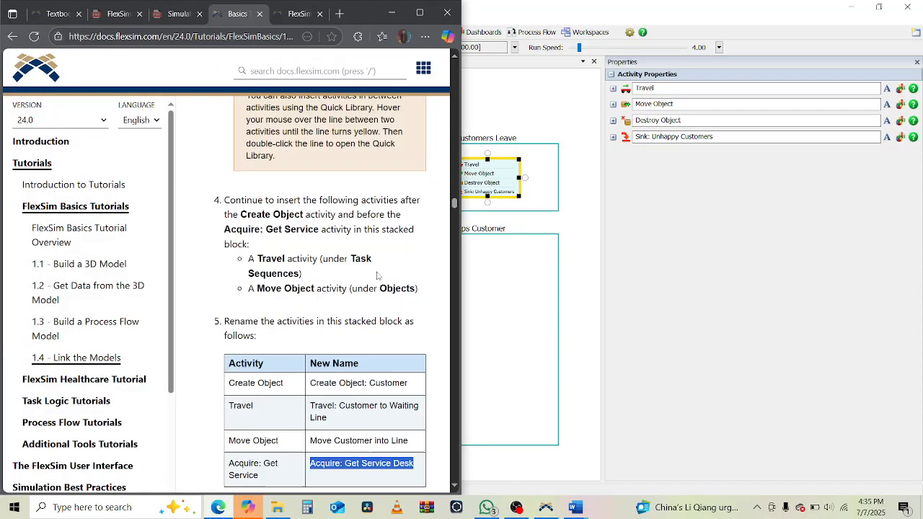
pyautogui.scroll(15, 376, 275)
pyautogui.scroll(-2, 377, 275)
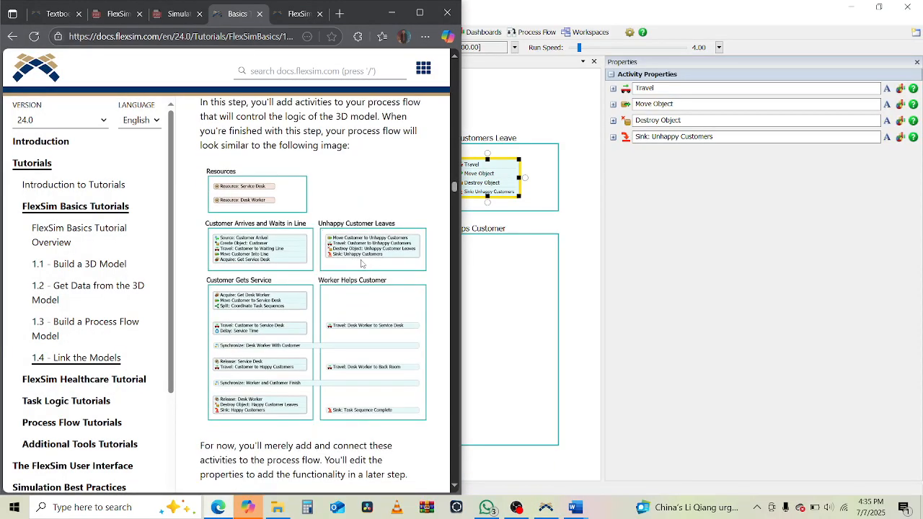
pyautogui.click(609, 4)
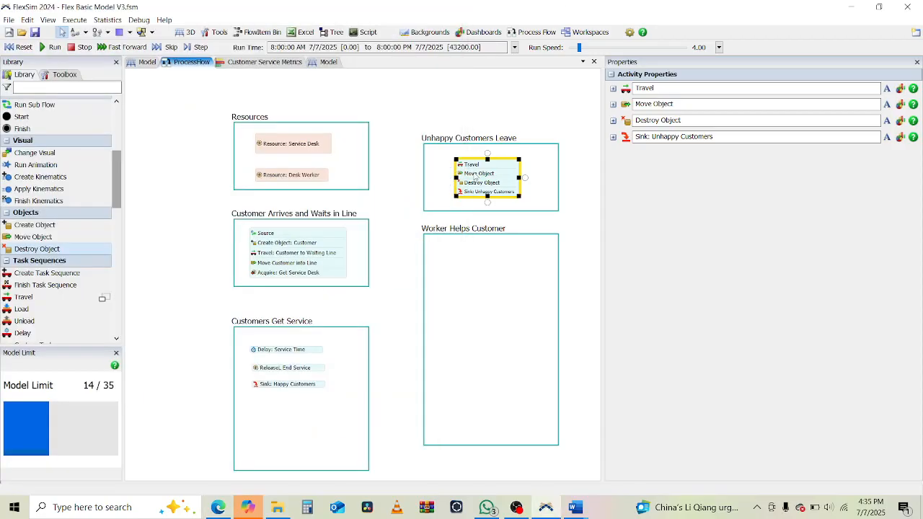
pyautogui.moveTo(475, 178); pyautogui.dragTo(452, 186)
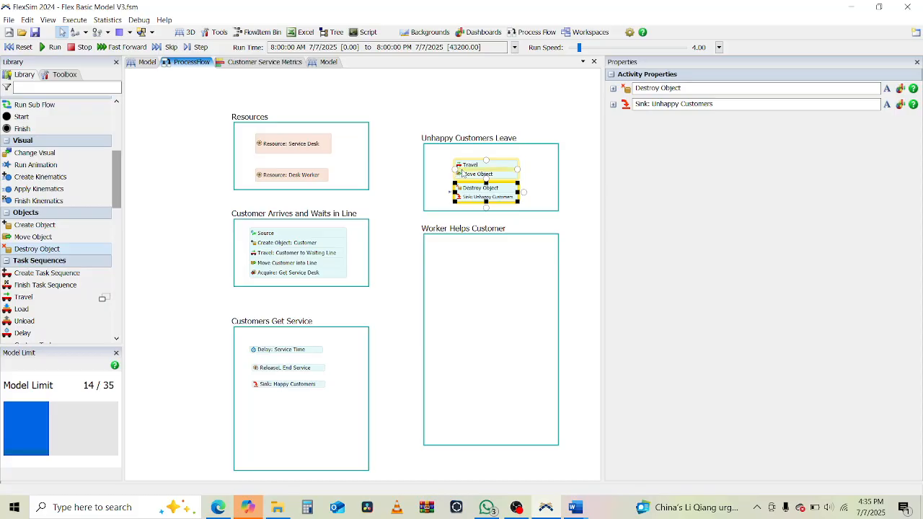
pyautogui.click(462, 173)
pyautogui.click(482, 178)
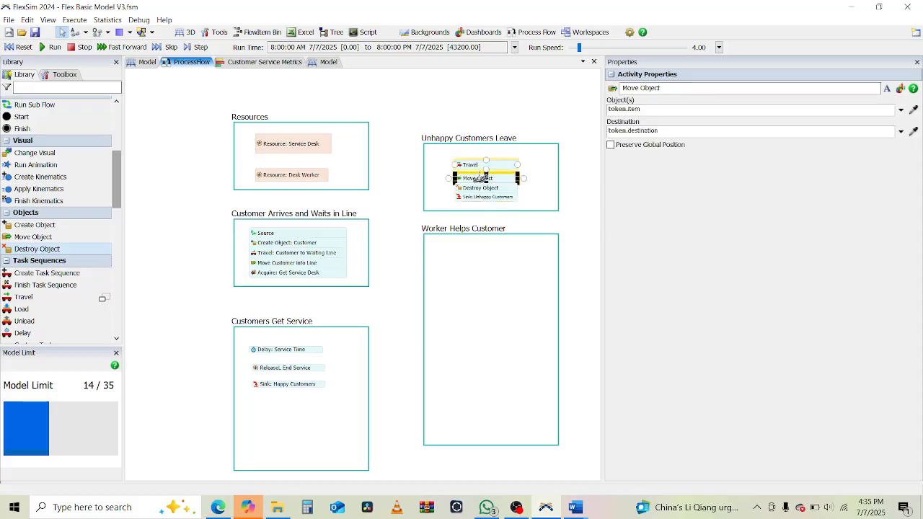
pyautogui.moveTo(482, 178); pyautogui.dragTo(546, 204)
pyautogui.click(481, 163)
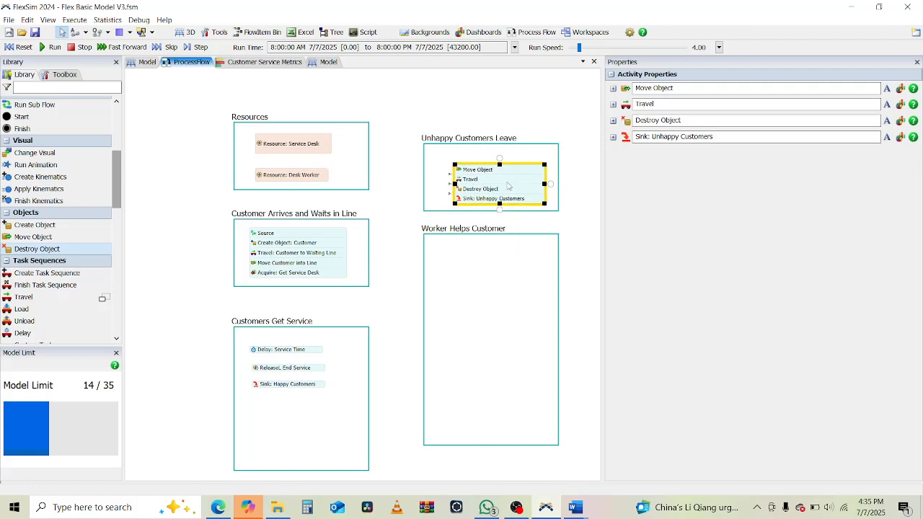
pyautogui.moveTo(495, 173); pyautogui.dragTo(484, 168)
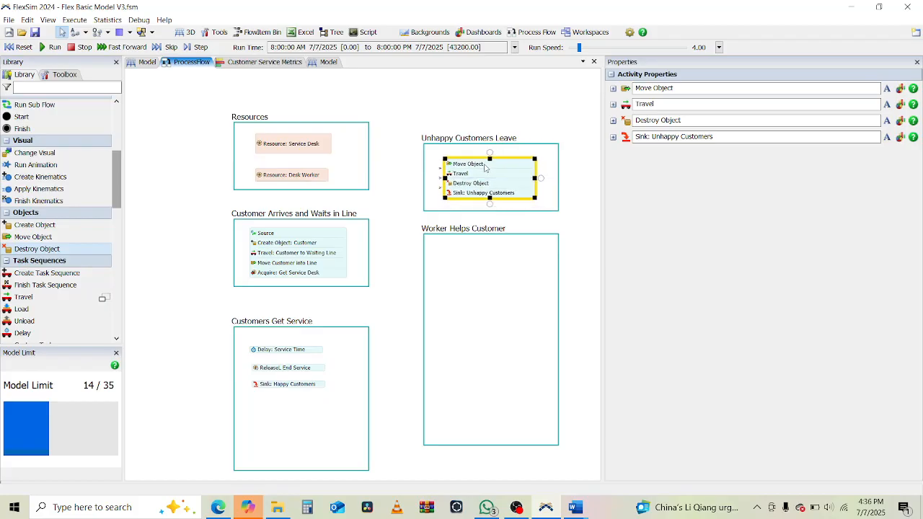
pyautogui.click(392, 216)
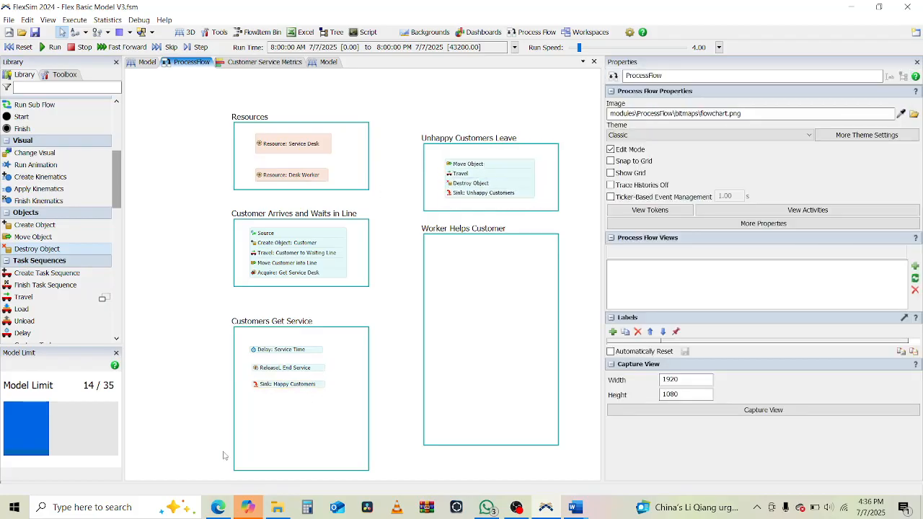
# Step: Rename the block's Move Object activity as "Move Customer to Unhappy Customers", copied from the table in the tutorial's instruction 7
pyautogui.click(223, 507)
pyautogui.scroll(-10, 296, 343)
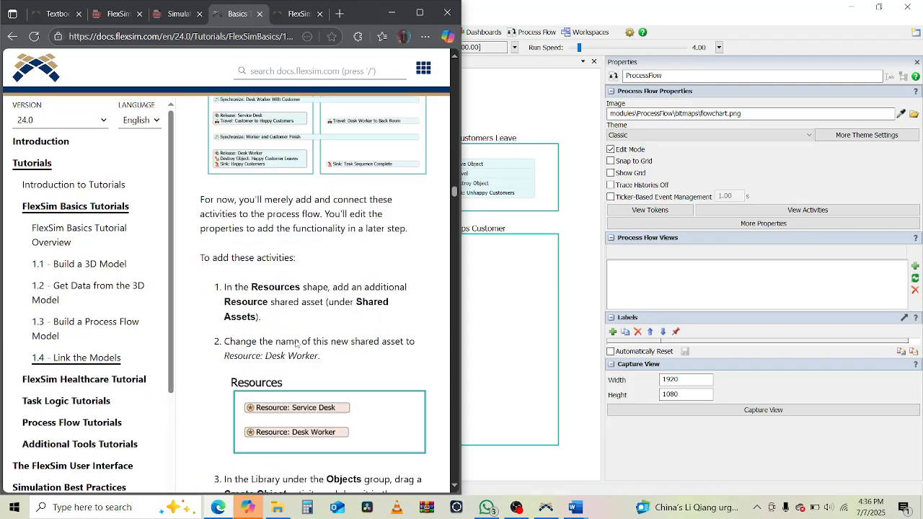
pyautogui.scroll(-10, 296, 343)
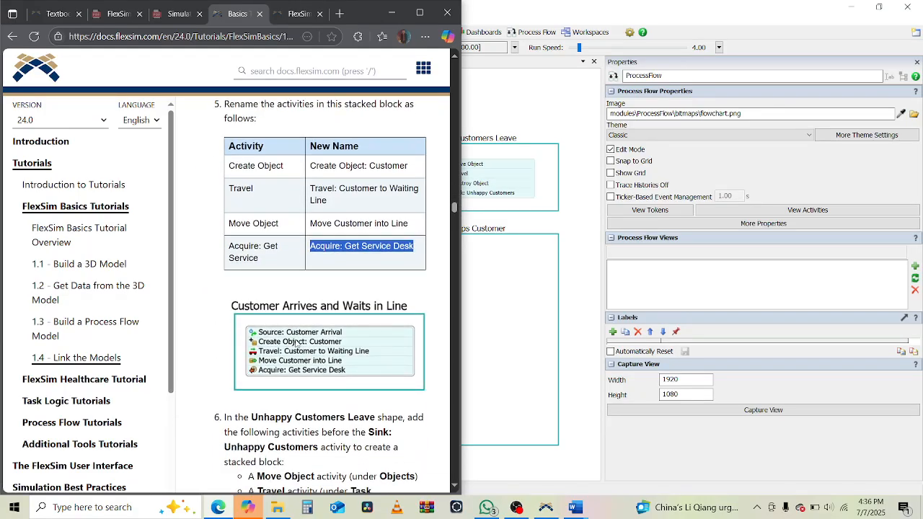
pyautogui.scroll(-1, 296, 343)
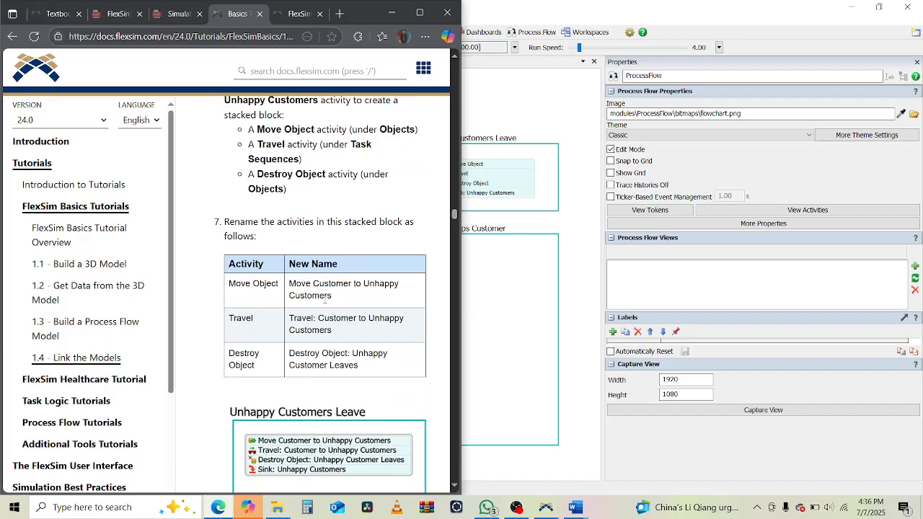
pyautogui.moveTo(336, 301); pyautogui.dragTo(289, 282)
pyautogui.hotkey('ctrl', 'c')
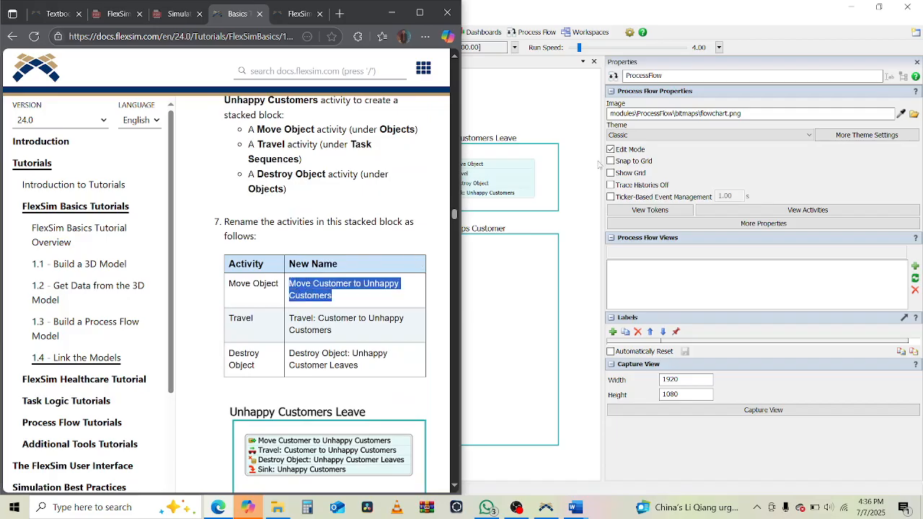
pyautogui.click(509, 189)
pyautogui.tripleClick(675, 88)
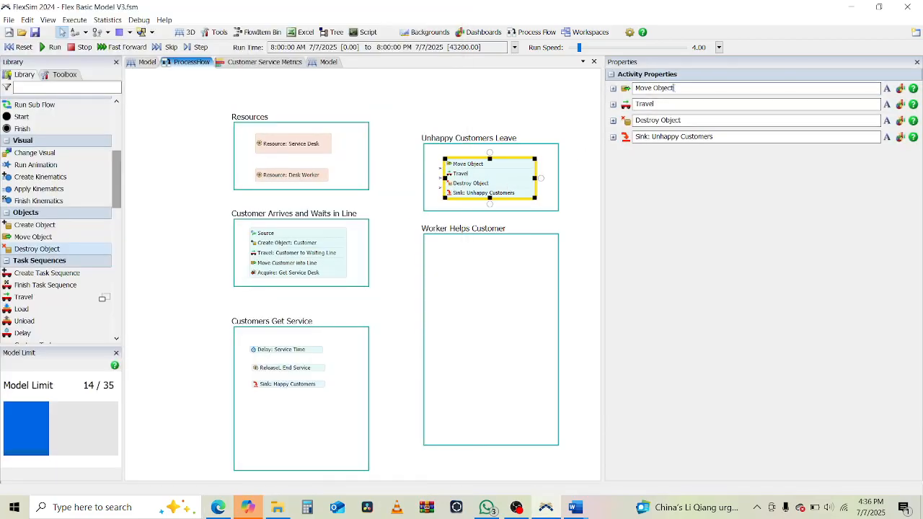
pyautogui.hotkey('ctrl', 'v')
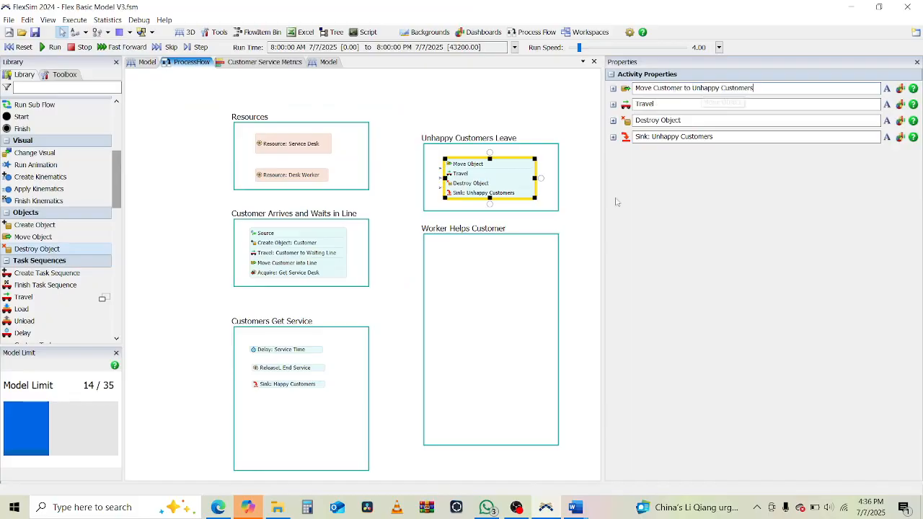
# Step: Rename the Travel activity in the same block as "Travel: Customer to Unhappy Customers", copied from the tutorial's table
pyautogui.click(217, 508)
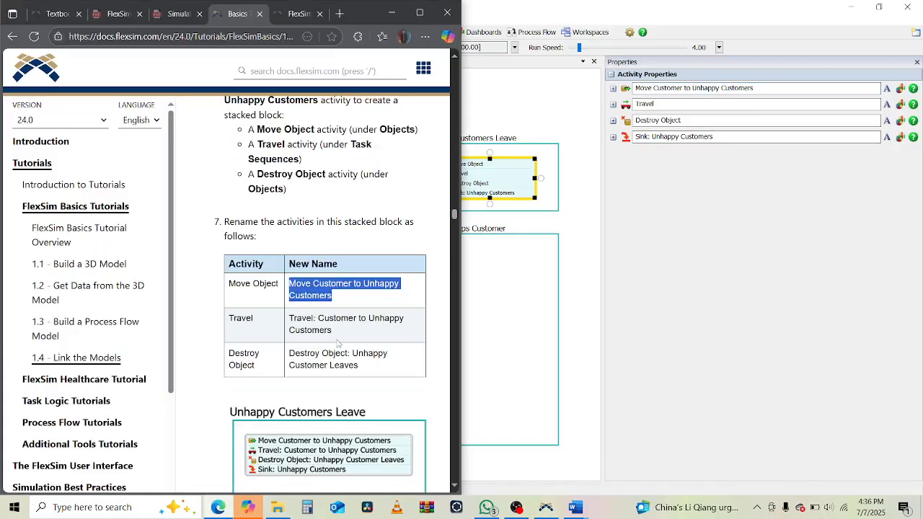
pyautogui.moveTo(334, 331); pyautogui.dragTo(289, 318)
pyautogui.hotkey('ctrl', 'c')
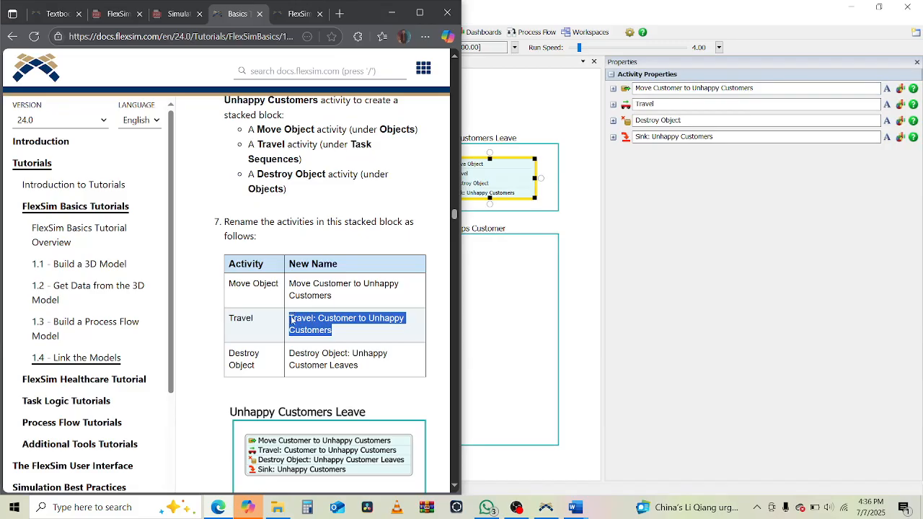
pyautogui.click(653, 104)
pyautogui.hotkey('ctrl', 'a')
pyautogui.hotkey('ctrl', 'v')
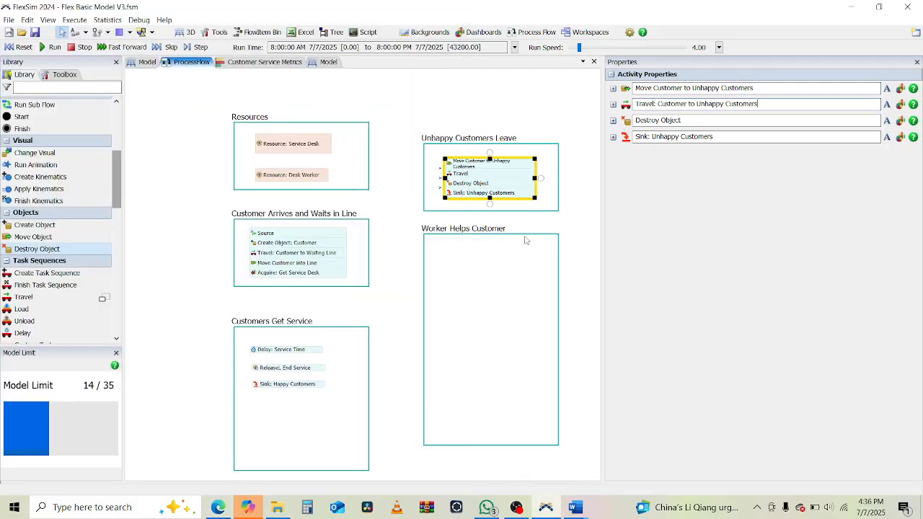
# Step: Rename the Destroy Object activity as "Destroy Object: Unhappy Customer Leaves", copied from the tutorial's table
pyautogui.click(218, 507)
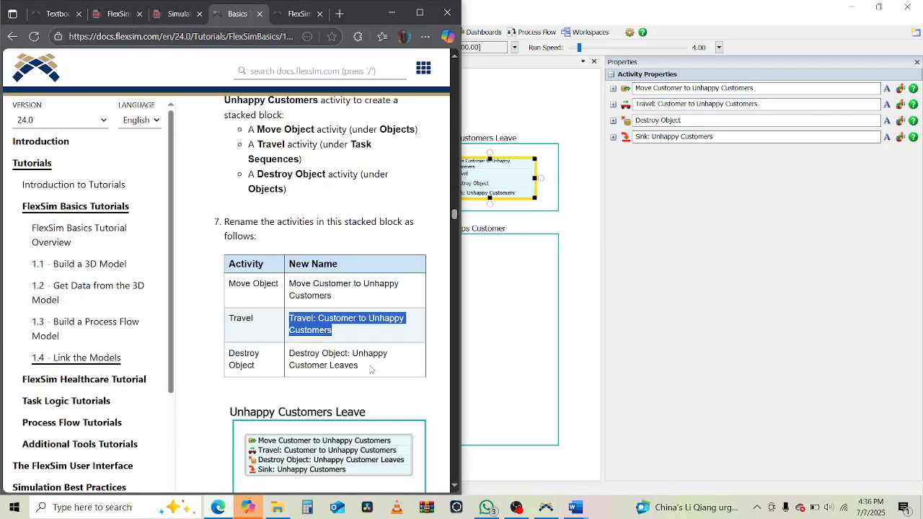
pyautogui.moveTo(371, 370); pyautogui.dragTo(290, 353)
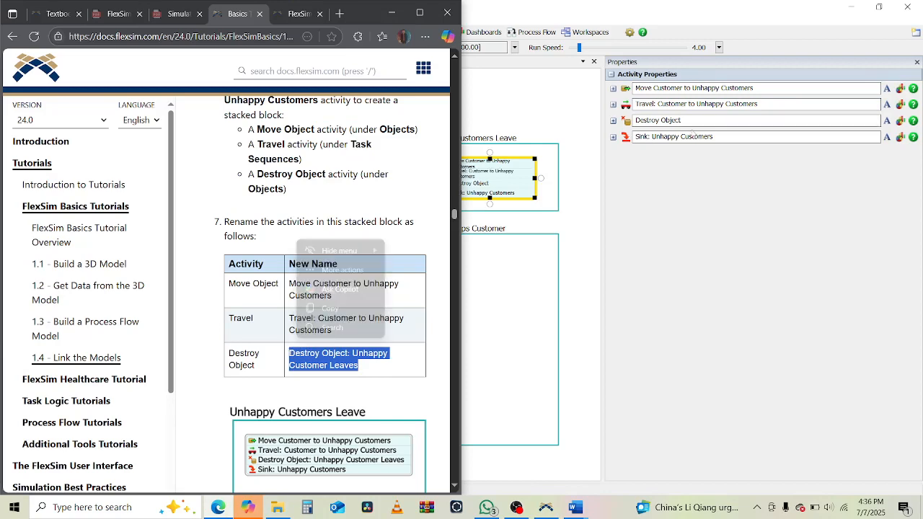
pyautogui.hotkey('ctrl', 'c')
pyautogui.click(692, 121)
pyautogui.hotkey('ctrl', 'a')
pyautogui.hotkey('ctrl', 'v')
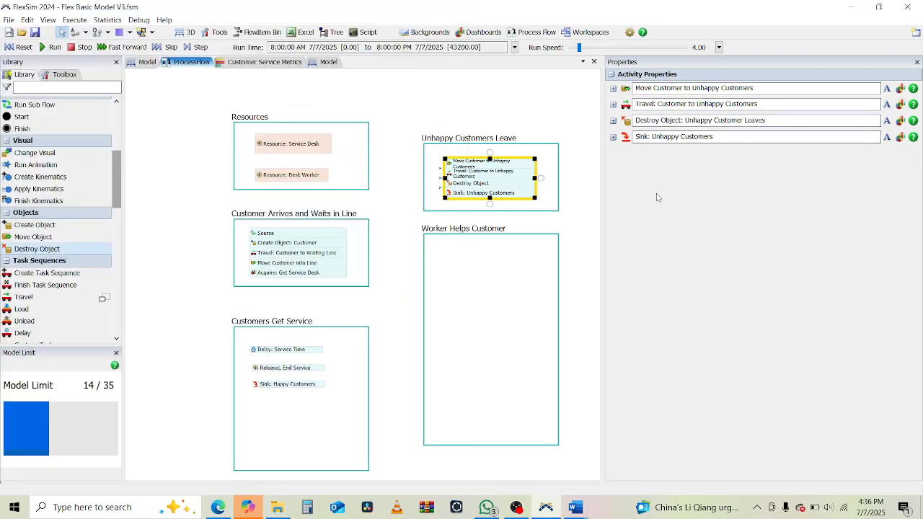
pyautogui.click(571, 207)
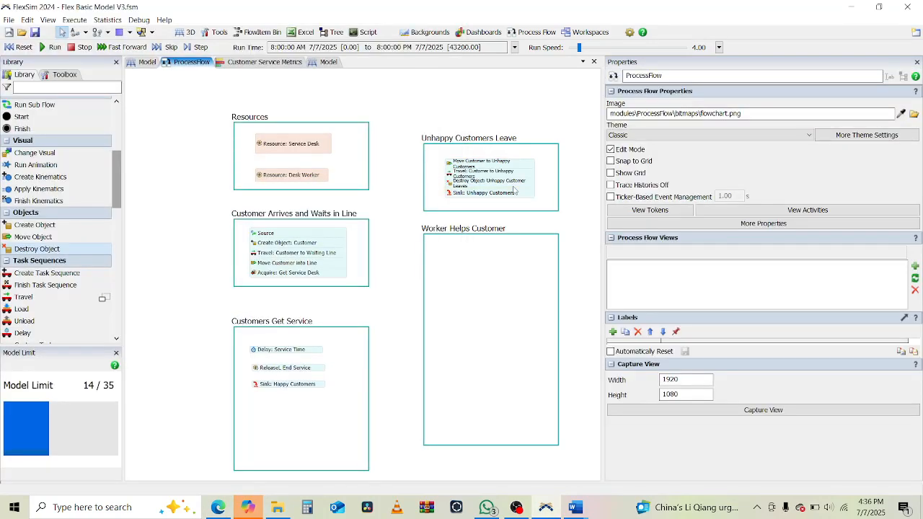
# Step: Enlarge the stacked block in Unhappy Customers Leave to nearly fill its container so each name fits on one line
pyautogui.moveTo(444, 158); pyautogui.dragTo(430, 151)
pyautogui.moveTo(534, 196); pyautogui.dragTo(556, 206)
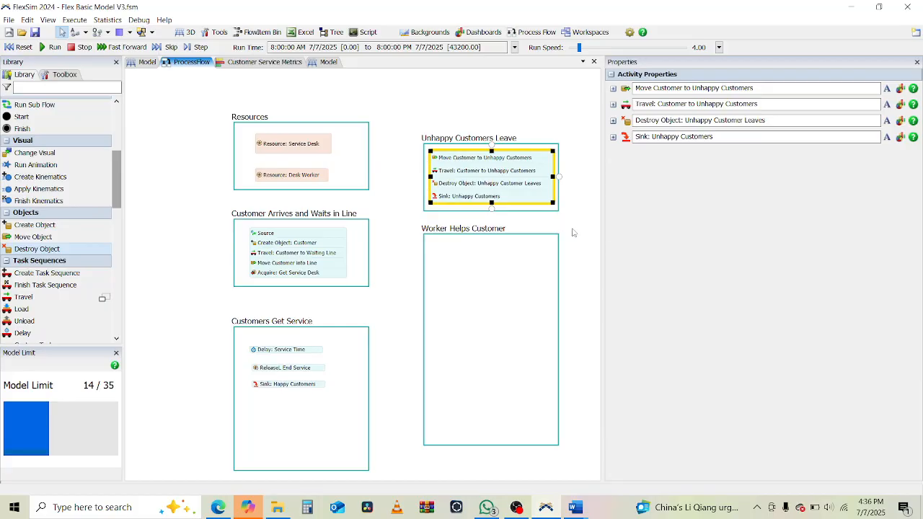
pyautogui.click(573, 232)
# Step: Read the tutorial's next instructions and example image for the Customer Gets Service and Worker Helps Customer shapes
pyautogui.click(218, 507)
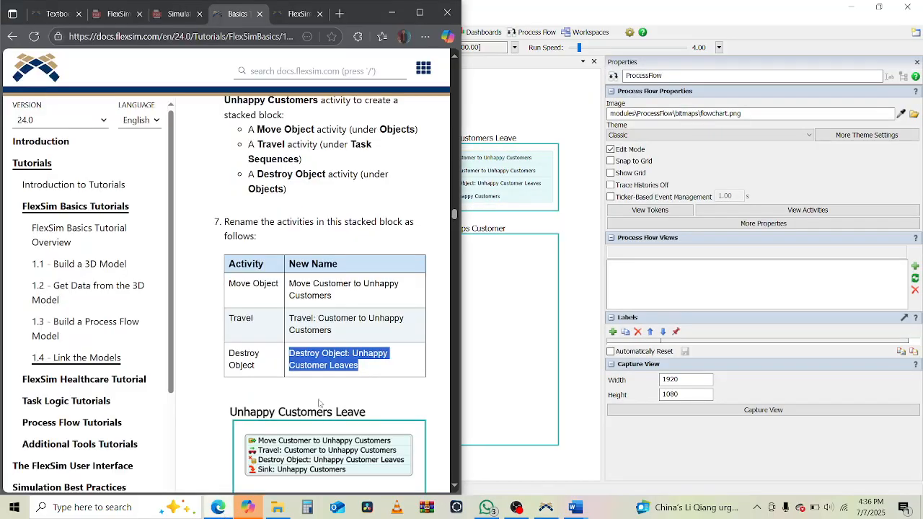
pyautogui.scroll(-3, 390, 350)
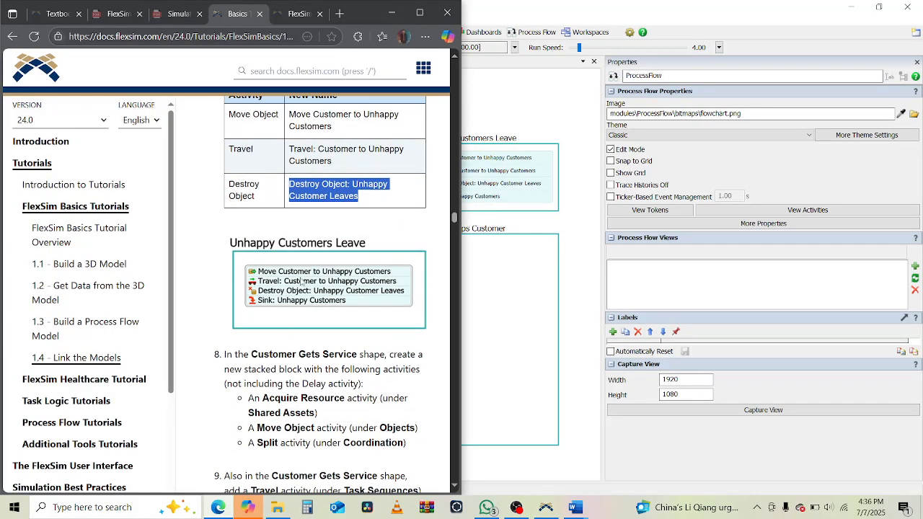
pyautogui.scroll(-2, 253, 315)
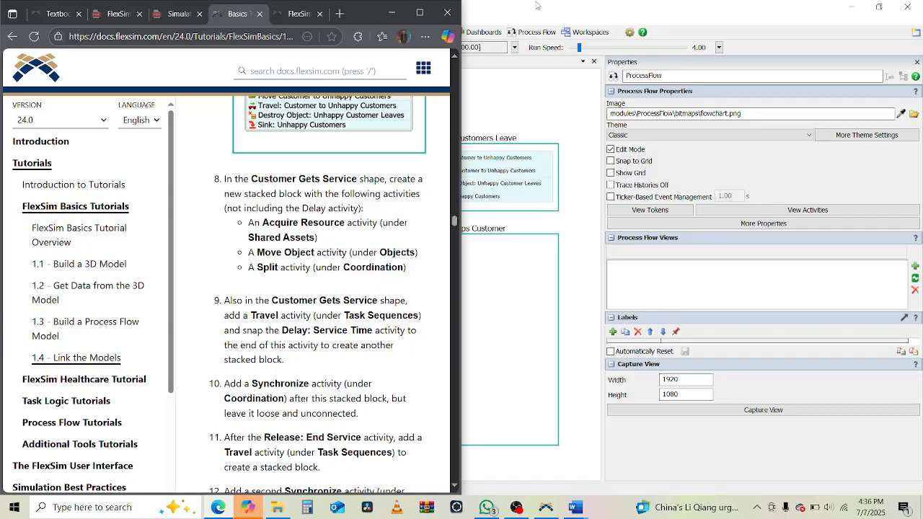
pyautogui.scroll(-15, 310, 328)
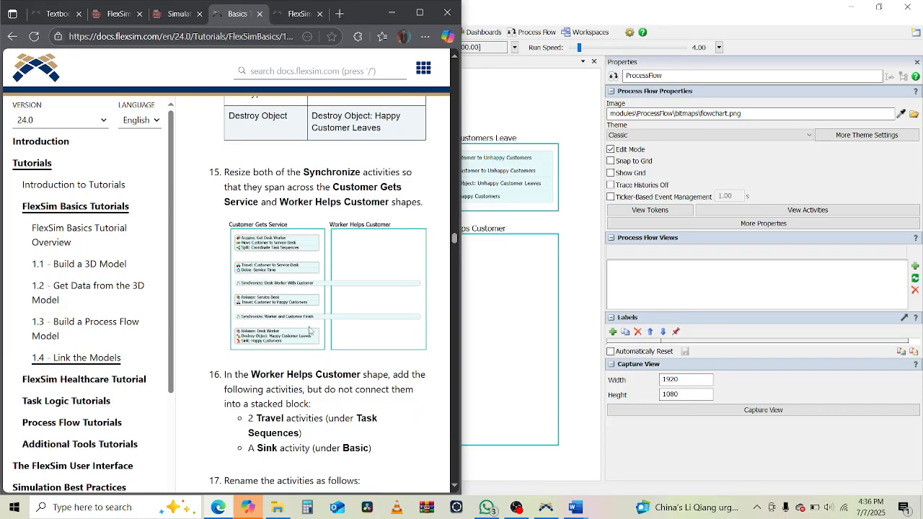
pyautogui.scroll(3, 311, 328)
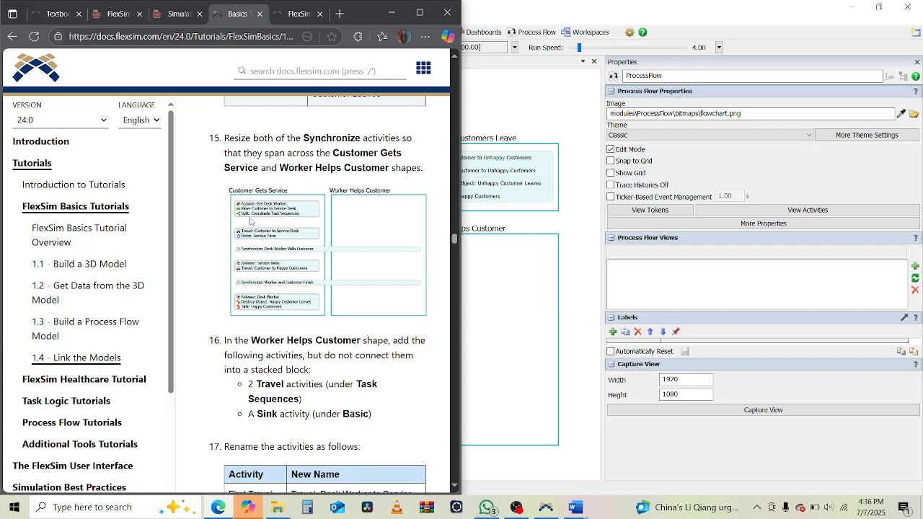
# Step: Review the tutorial's finished process flow image and its step 8 to 12 instructions for the Customer Gets Service shape
pyautogui.click(617, 4)
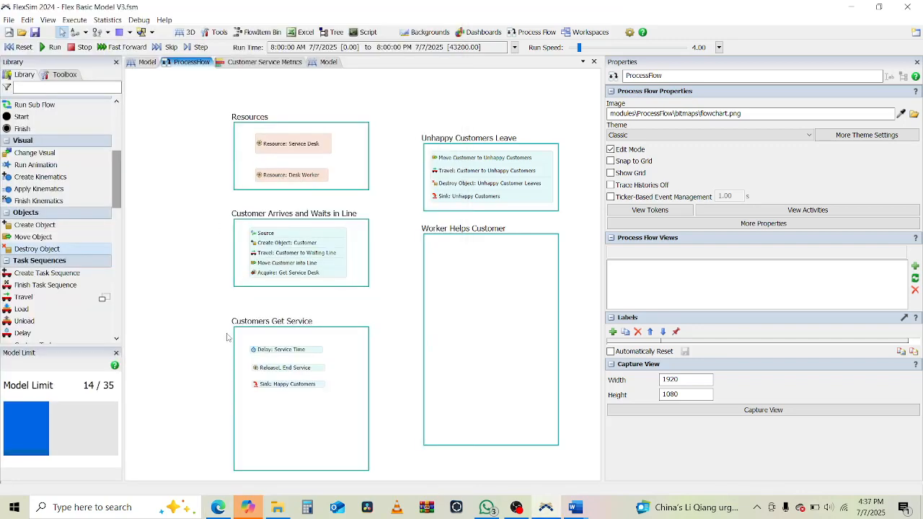
pyautogui.click(346, 465)
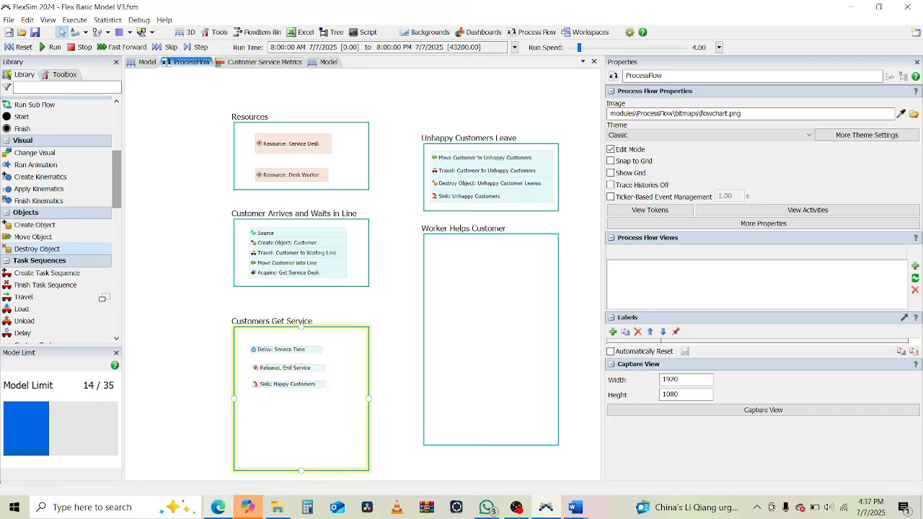
pyautogui.click(217, 510)
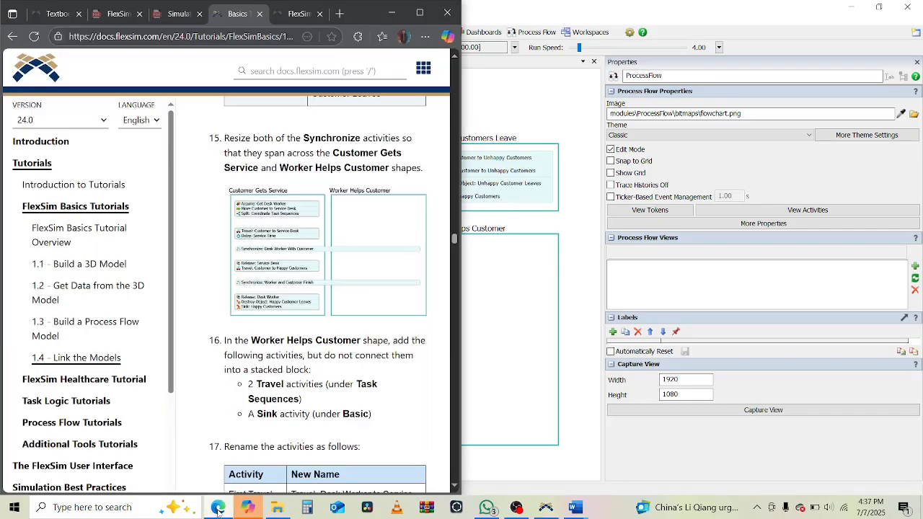
pyautogui.scroll(15, 315, 272)
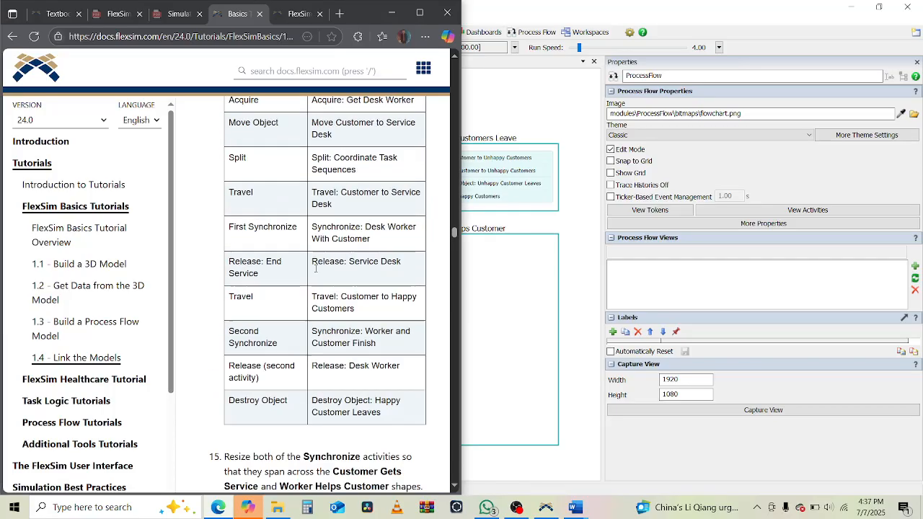
pyautogui.tripleClick(315, 275)
pyautogui.scroll(12, 316, 273)
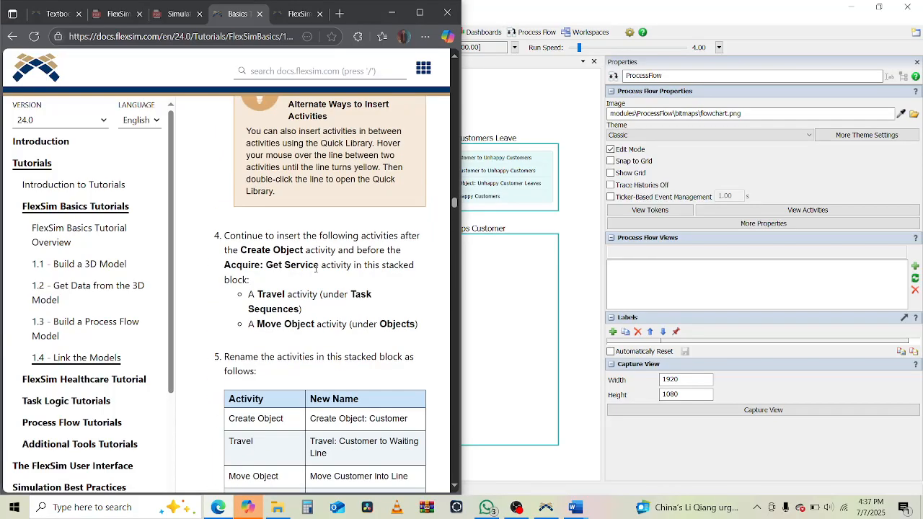
pyautogui.scroll(2, 315, 273)
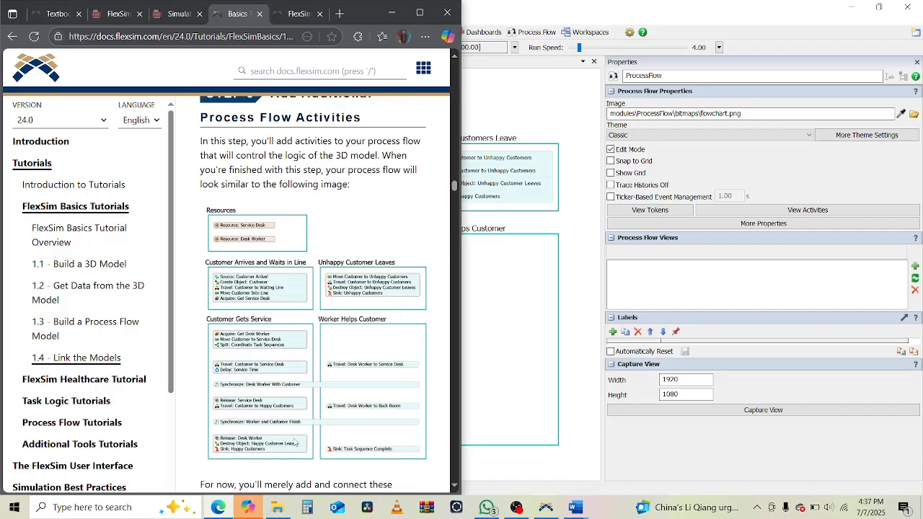
pyautogui.scroll(-14, 295, 443)
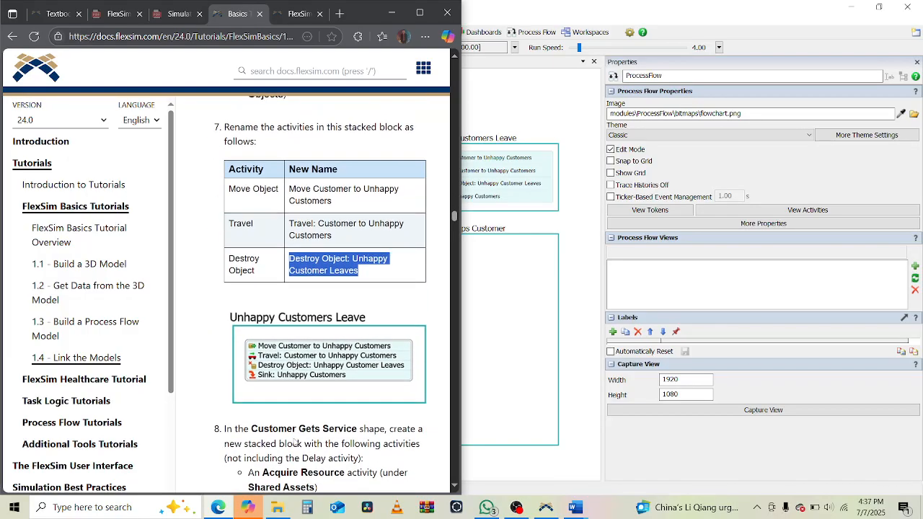
pyautogui.scroll(-4, 295, 443)
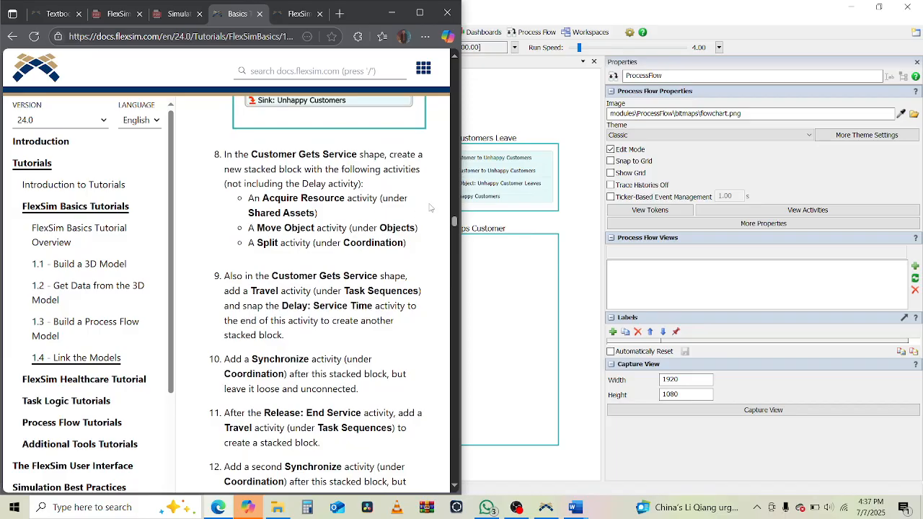
# Step: Switch to FlexSim and add an Acquire Resource activity at the top of the Customers Get Service container, above Delay: Service Time
pyautogui.click(648, 5)
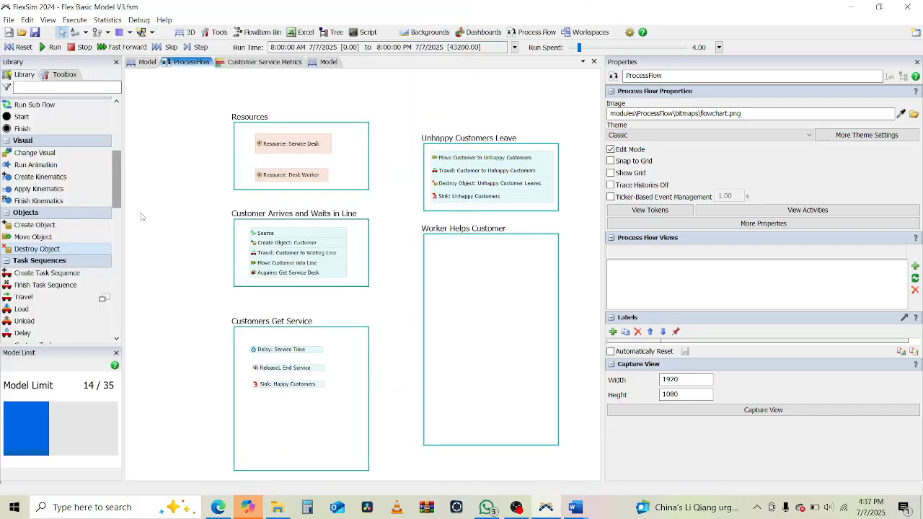
pyautogui.scroll(-5, 79, 287)
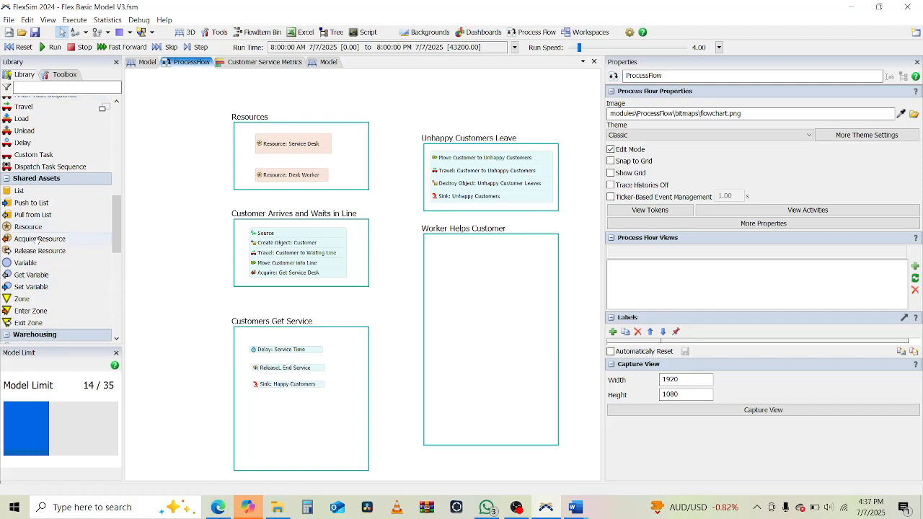
pyautogui.moveTo(36, 240); pyautogui.dragTo(274, 336)
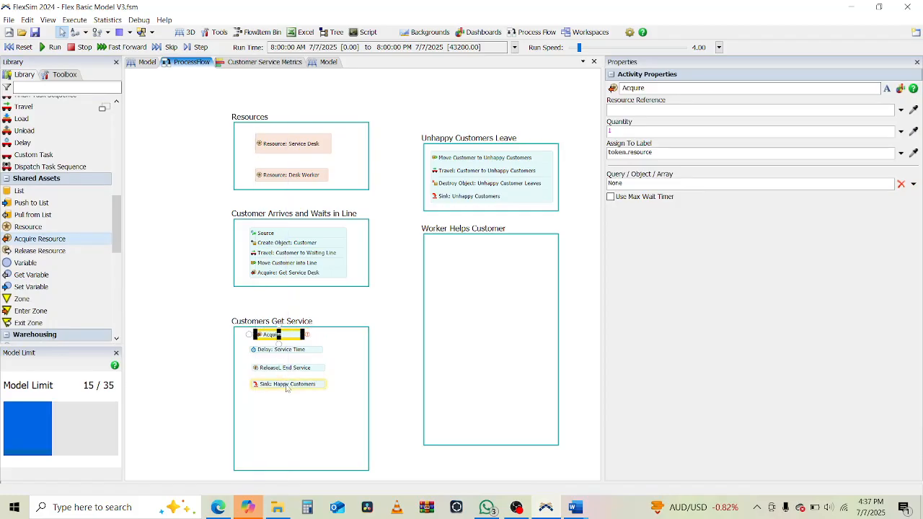
# Step: Move the Sink, Release and Delay activities down in the Customers Get Service container, keeping them separate and in order
pyautogui.moveTo(286, 387); pyautogui.dragTo(287, 447)
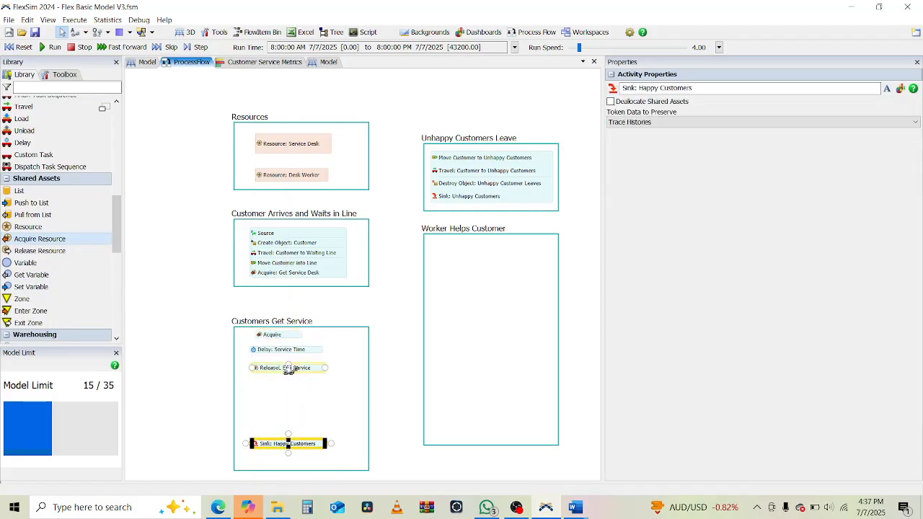
pyautogui.moveTo(289, 370); pyautogui.dragTo(280, 425)
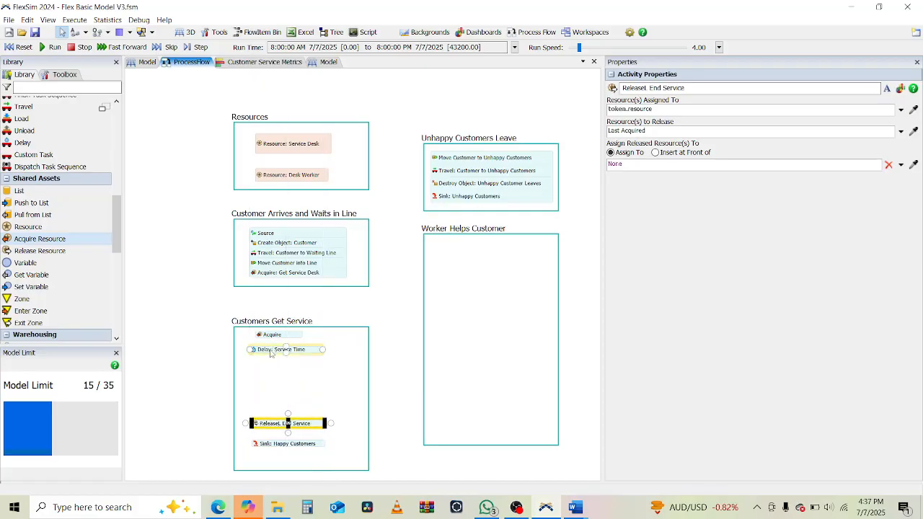
pyautogui.moveTo(270, 353); pyautogui.dragTo(278, 405)
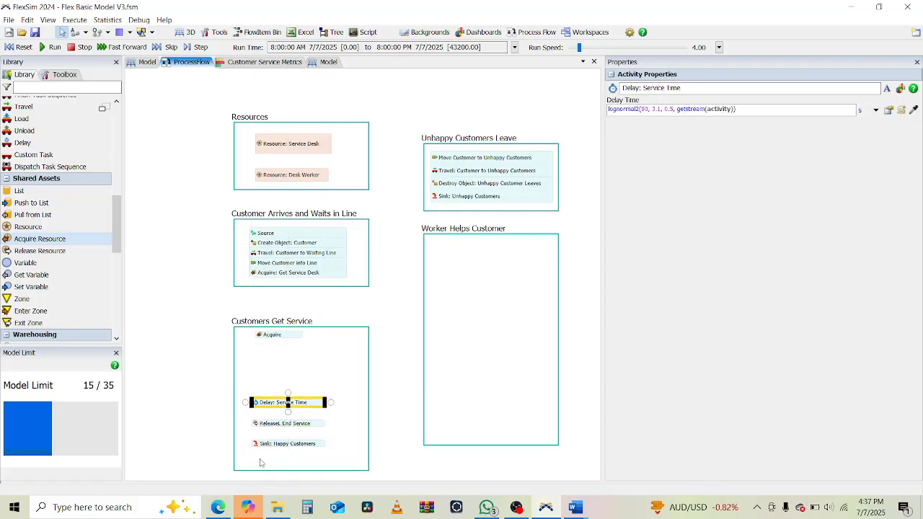
# Step: Check the tutorial's step 8 and add a Move Object activity snapped beneath Acquire in the Customers Get Service container
pyautogui.click(220, 508)
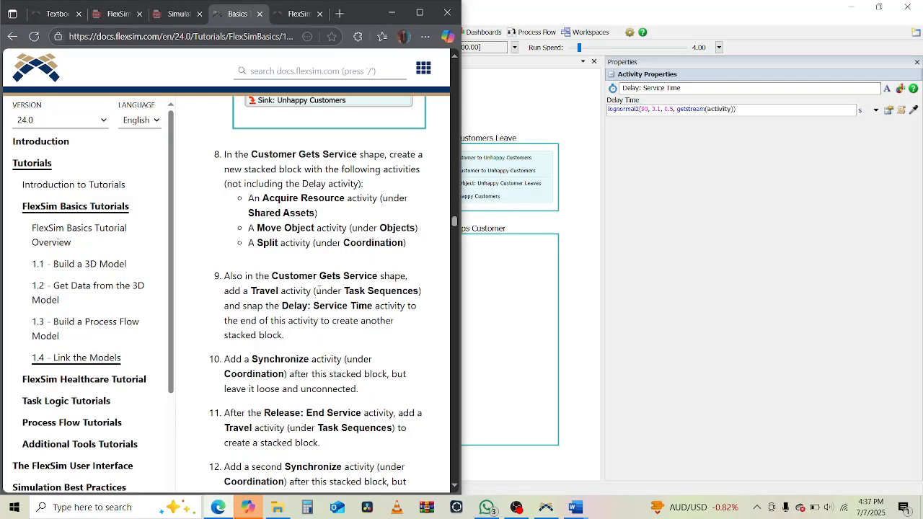
pyautogui.scroll(1, 319, 290)
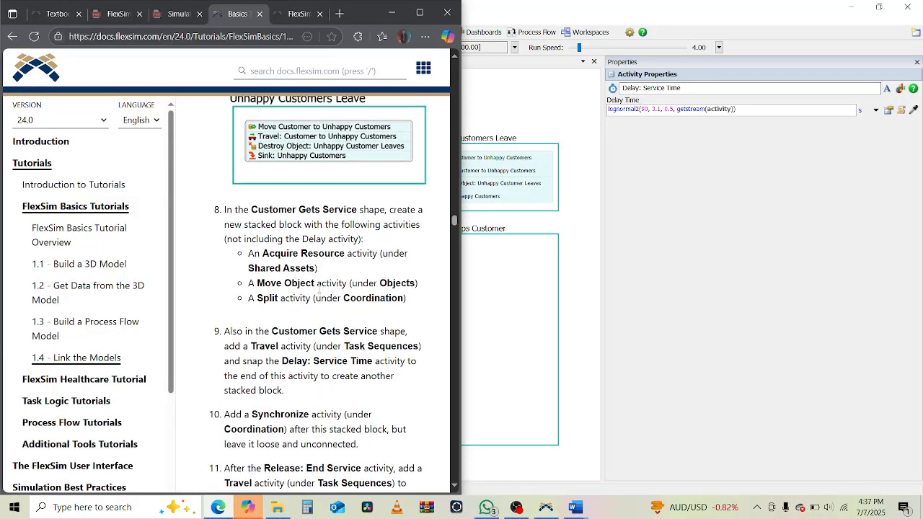
pyautogui.click(641, 239)
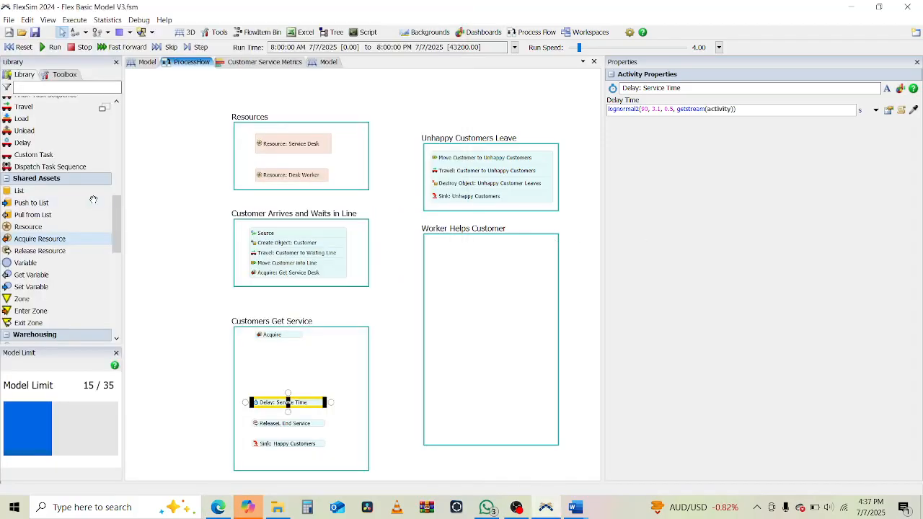
pyautogui.scroll(1, 36, 254)
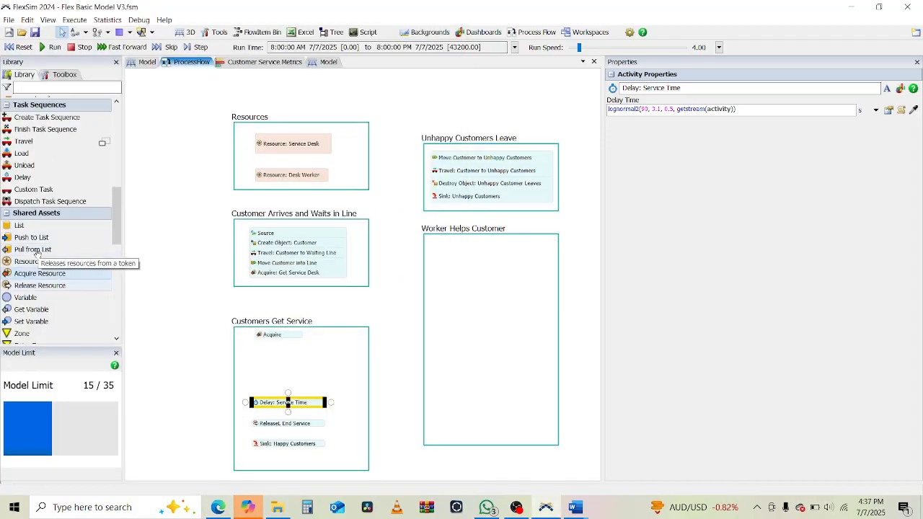
pyautogui.moveTo(121, 224); pyautogui.dragTo(110, 142)
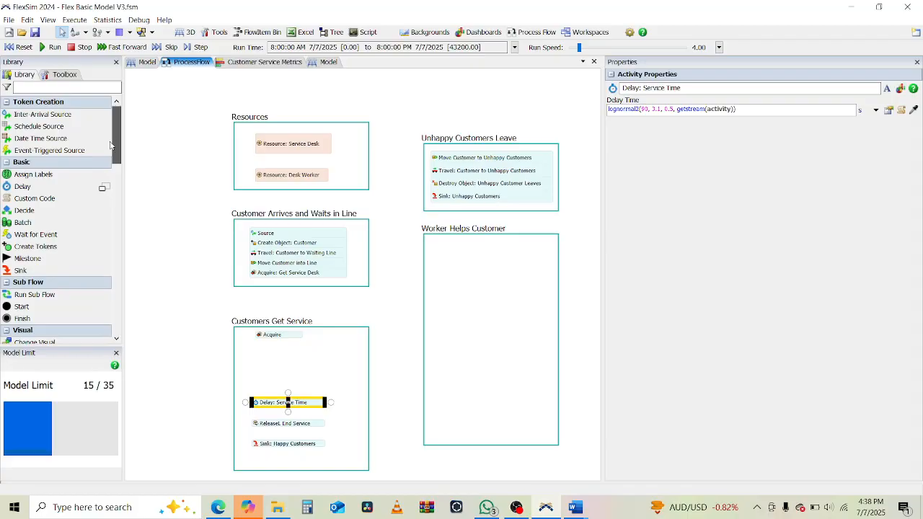
pyautogui.scroll(-2, 109, 150)
pyautogui.moveTo(109, 154); pyautogui.dragTo(112, 278)
pyautogui.click(219, 507)
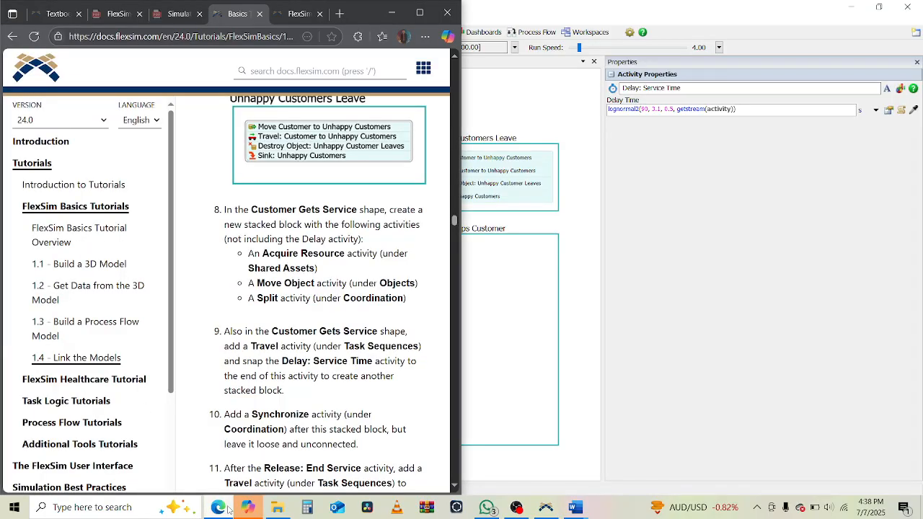
pyautogui.click(228, 510)
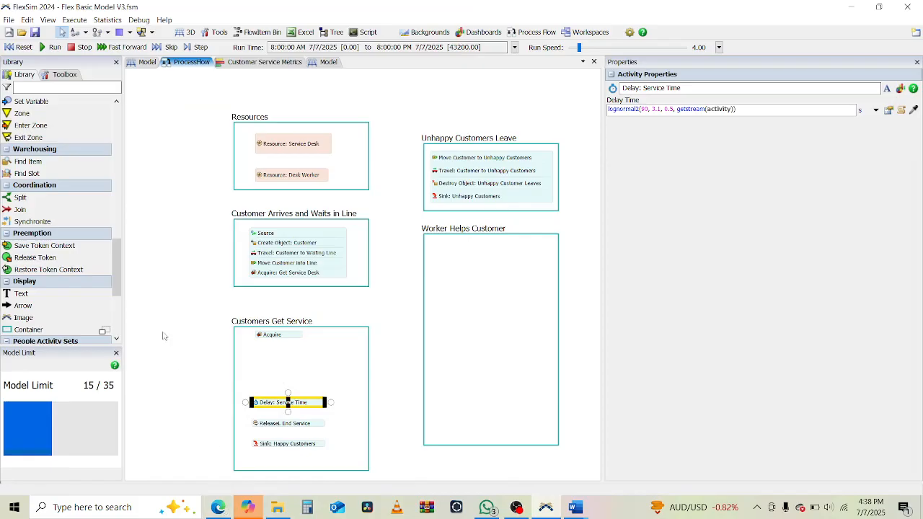
pyautogui.scroll(-3, 117, 298)
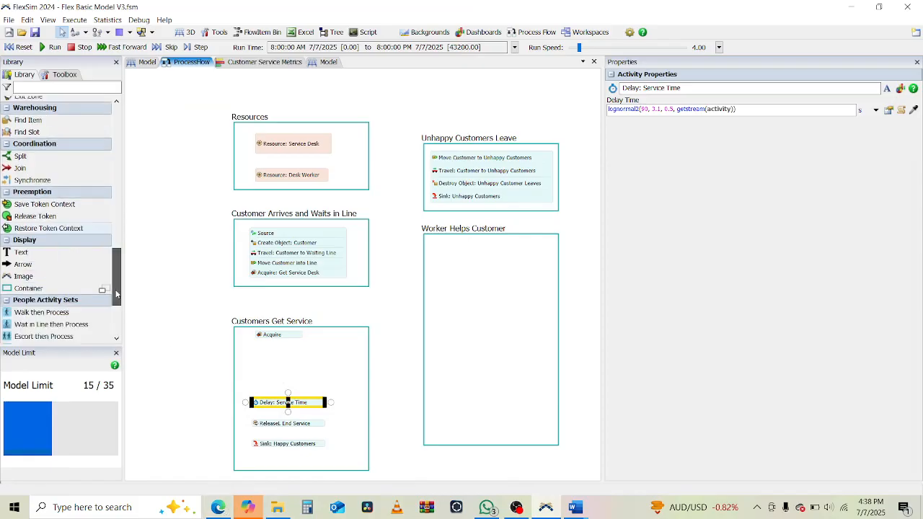
pyautogui.moveTo(116, 300); pyautogui.dragTo(79, 195)
pyautogui.click(38, 165)
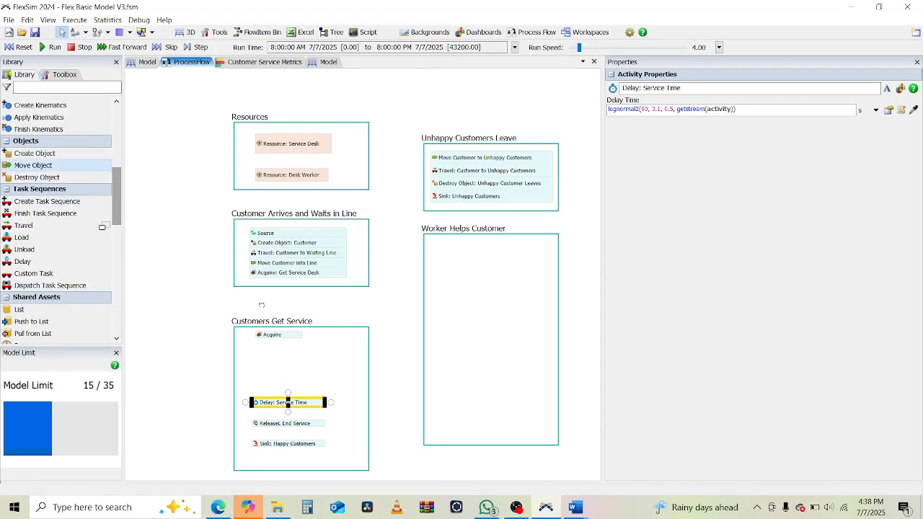
pyautogui.click(269, 337)
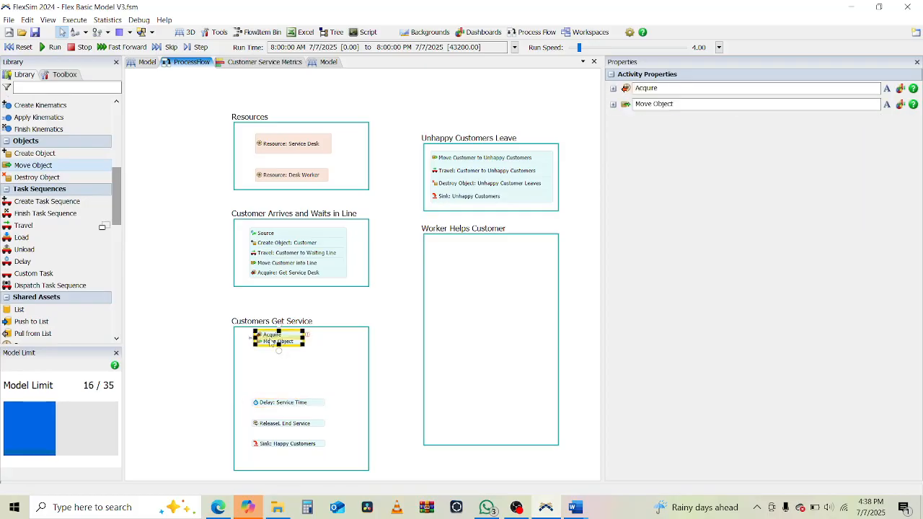
# Step: Add a Split activity from the Coordination group to the end of the Acquire and Move Object block
pyautogui.click(219, 507)
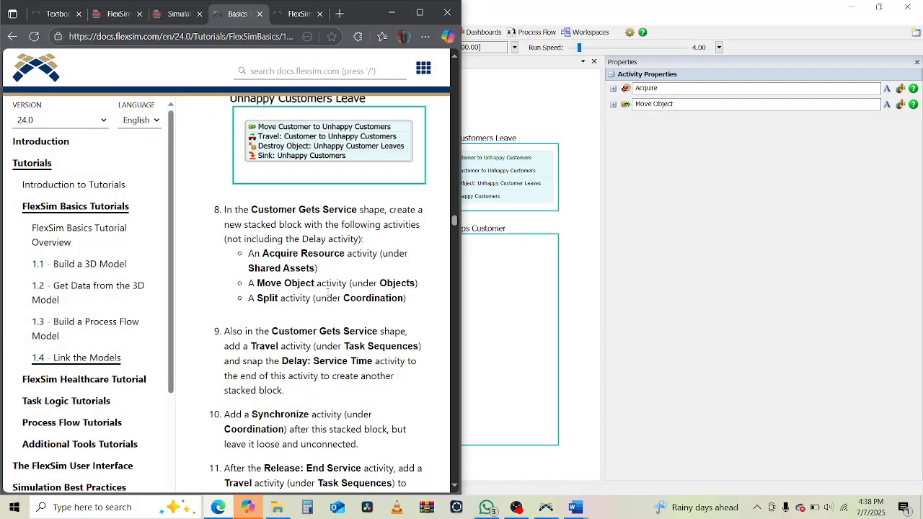
pyautogui.click(538, 6)
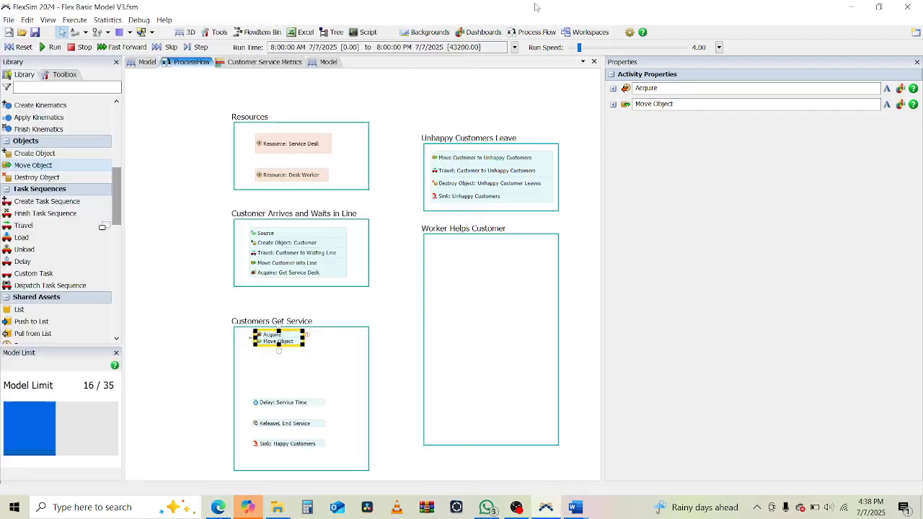
pyautogui.moveTo(116, 208); pyautogui.dragTo(119, 265)
pyautogui.moveTo(18, 253); pyautogui.dragTo(277, 301)
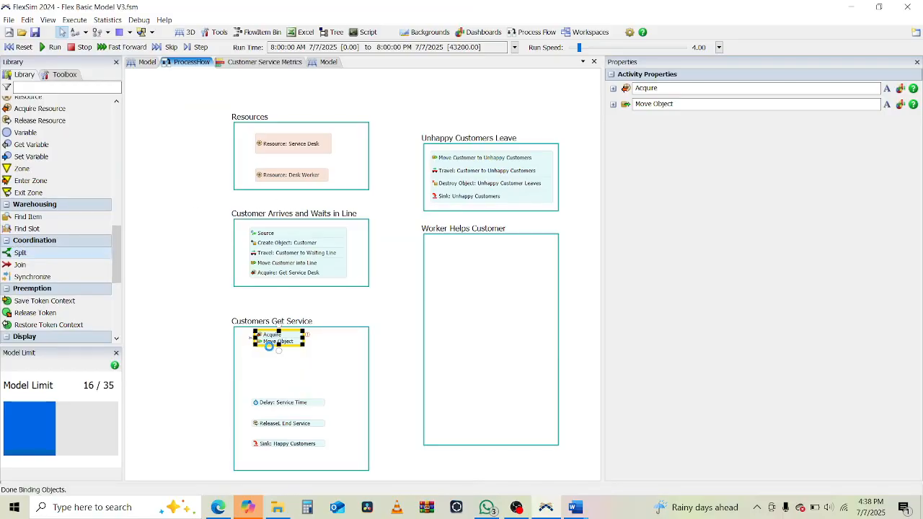
# Step: Read the tutorial's step 9 and add a Travel task sequence activity snapped beneath Delay: Service Time in Customers Get Service
pyautogui.click(218, 508)
pyautogui.scroll(-2, 330, 358)
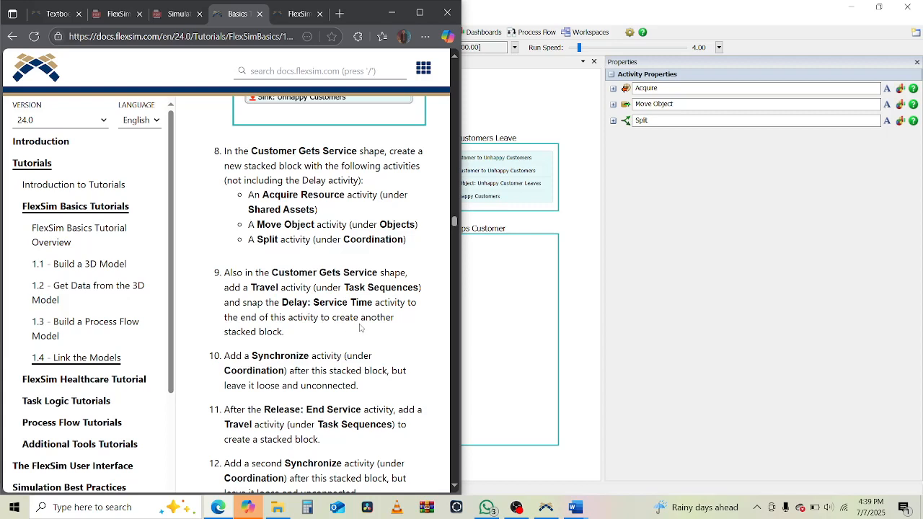
pyautogui.click(621, 323)
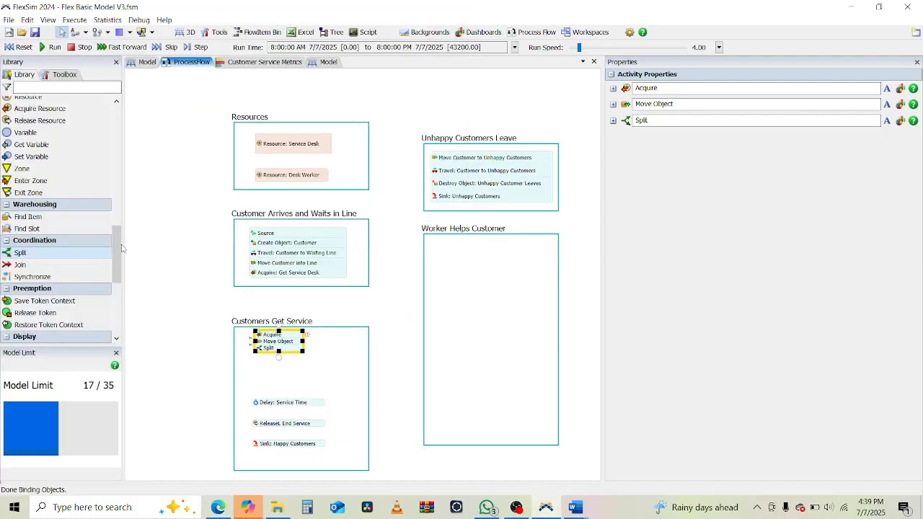
pyautogui.scroll(-3, 119, 249)
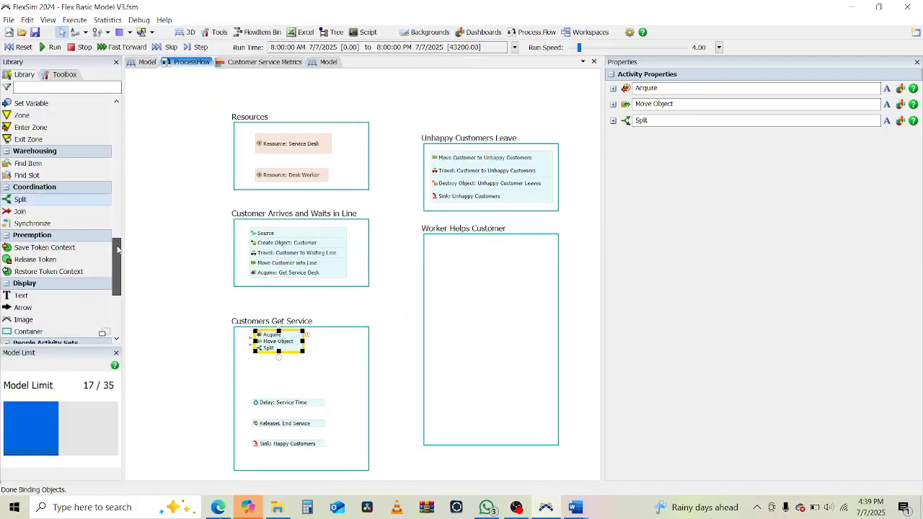
pyautogui.moveTo(118, 249); pyautogui.dragTo(118, 204)
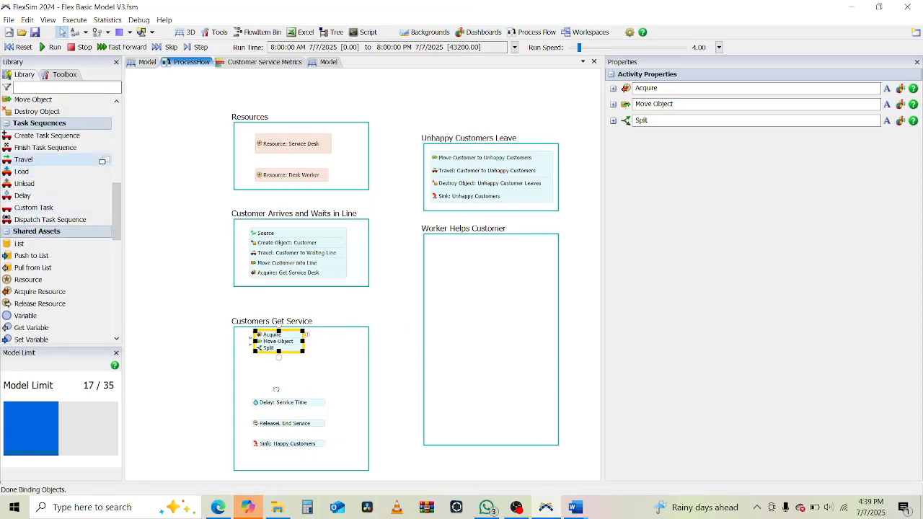
pyautogui.click(281, 398)
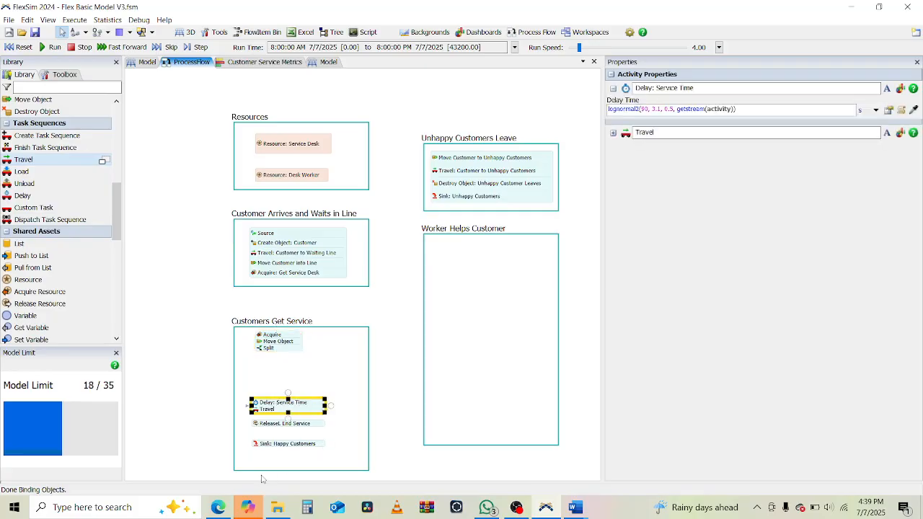
# Step: Check the tutorial again and move the Delay: Service Time and Travel block up, closer to the Acquire, Move Object and Split block
pyautogui.click(217, 508)
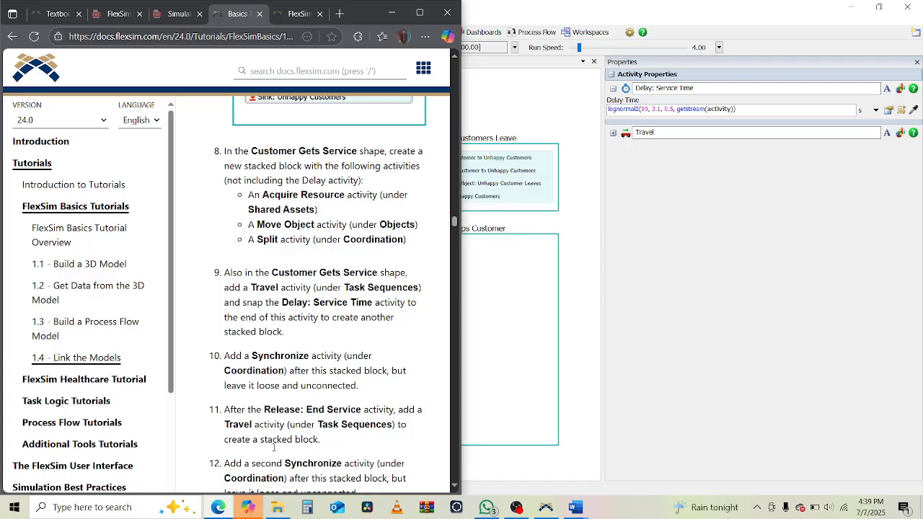
pyautogui.click(228, 514)
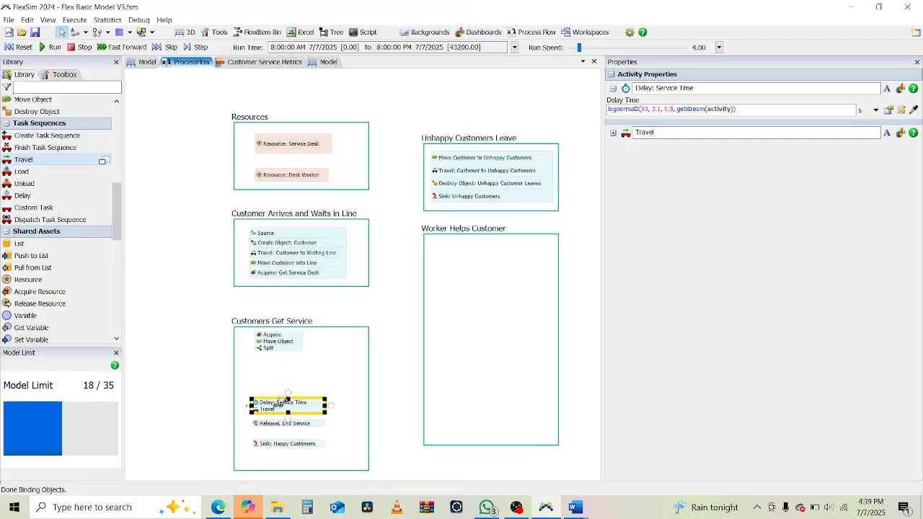
pyautogui.moveTo(281, 405); pyautogui.dragTo(281, 375)
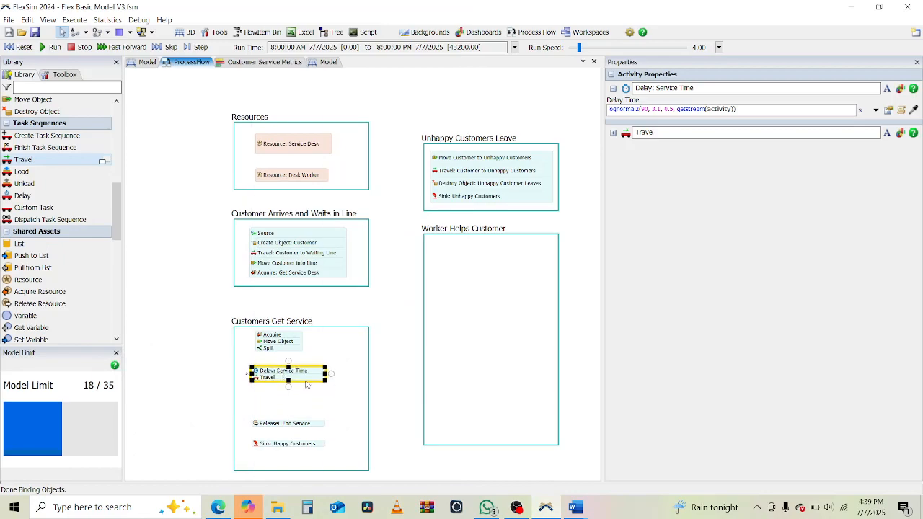
# Step: Check the tutorial's step 10 and add a loose Synchronize coordination activity below the Delay: Service Time and Travel block in Customers Get Service
pyautogui.click(218, 508)
pyautogui.scroll(-10, 290, 368)
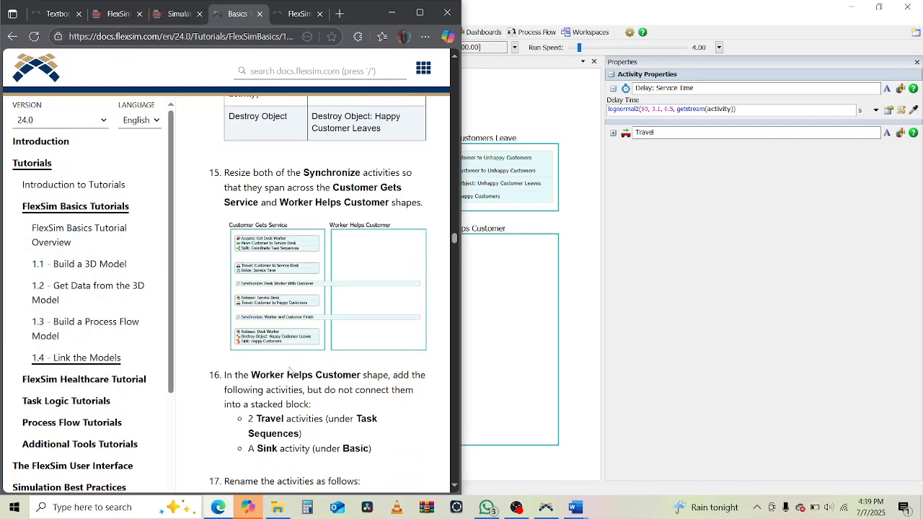
pyautogui.scroll(5, 290, 372)
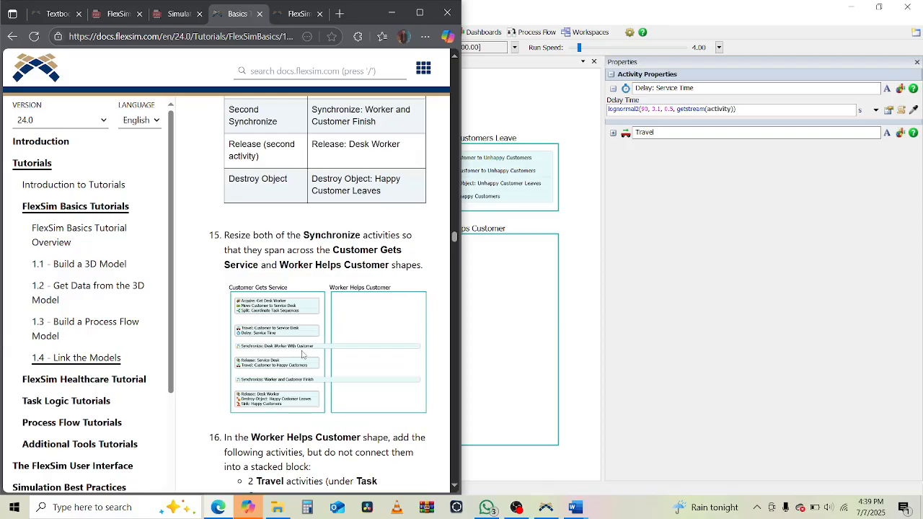
pyautogui.scroll(8, 305, 267)
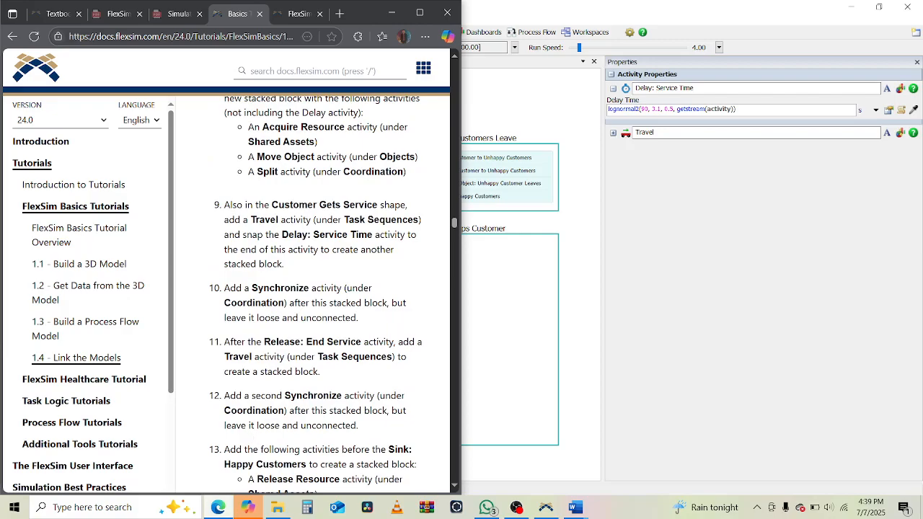
pyautogui.click(218, 507)
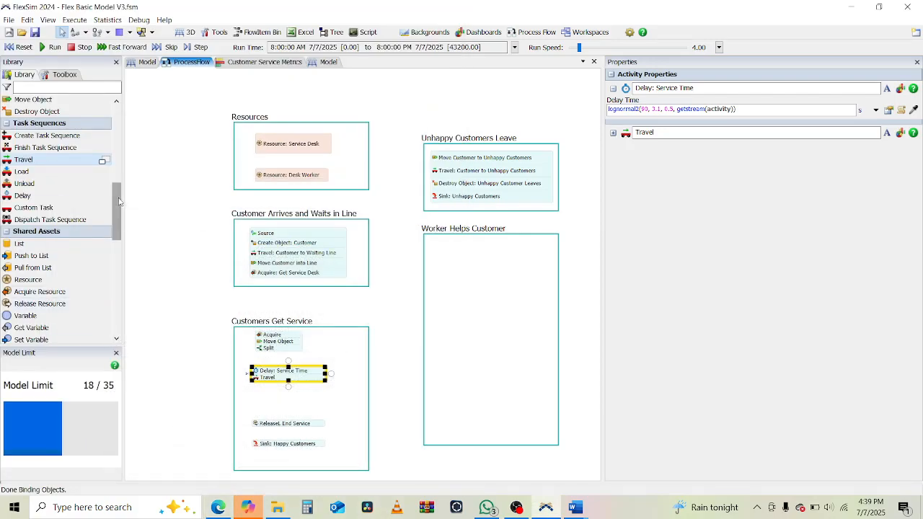
pyautogui.moveTo(117, 212); pyautogui.dragTo(119, 261)
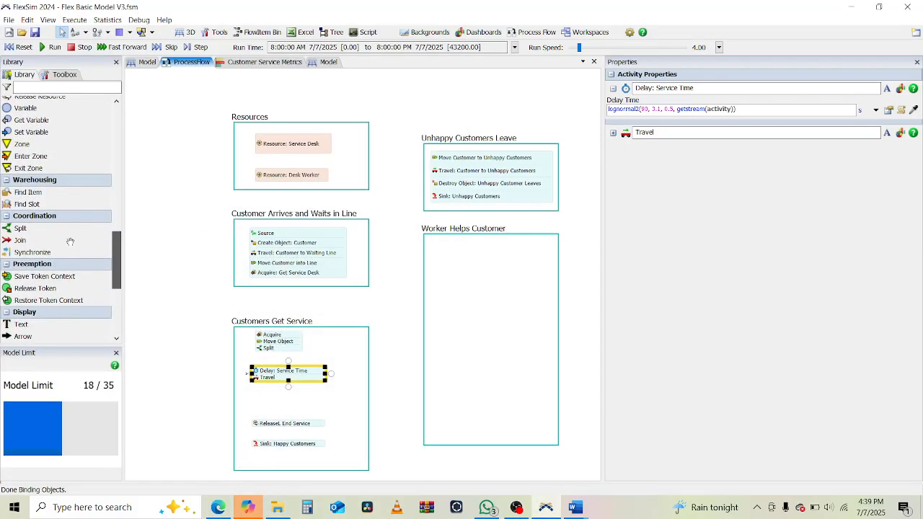
pyautogui.moveTo(39, 253); pyautogui.dragTo(270, 400)
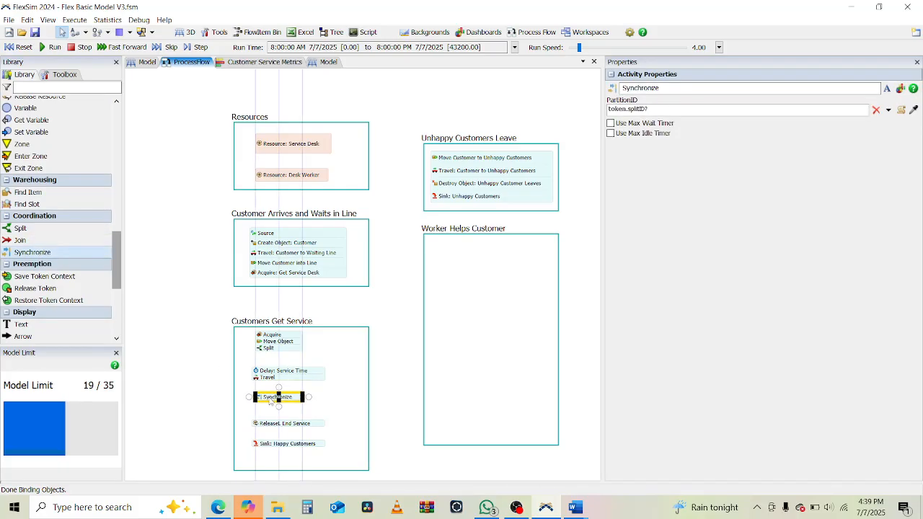
# Step: Read the tutorial's step 11 and move the End Service release activity slightly up, closer to Synchronize, undoing the stray connector
pyautogui.click(217, 508)
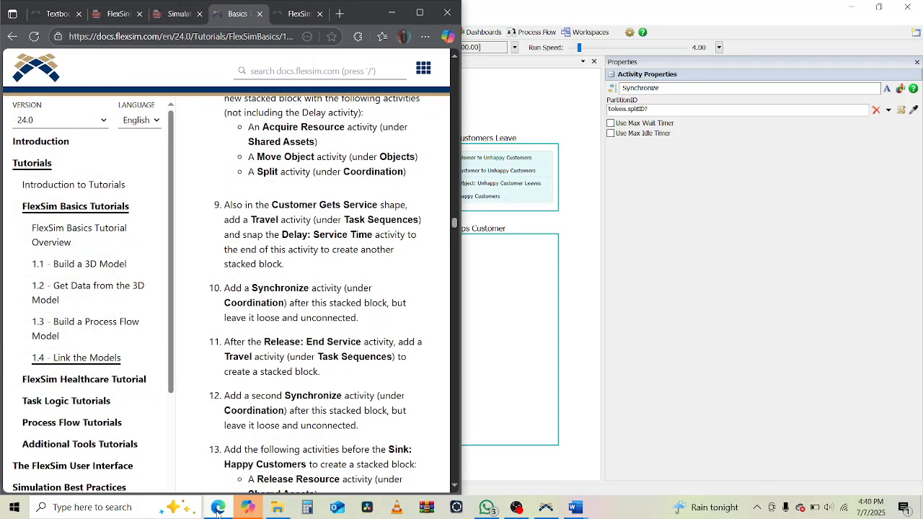
pyautogui.scroll(-1, 301, 375)
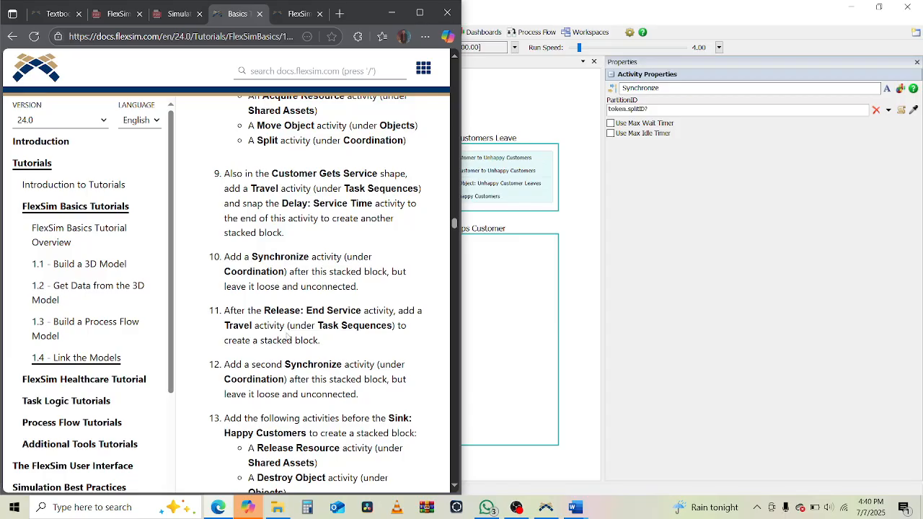
pyautogui.click(638, 294)
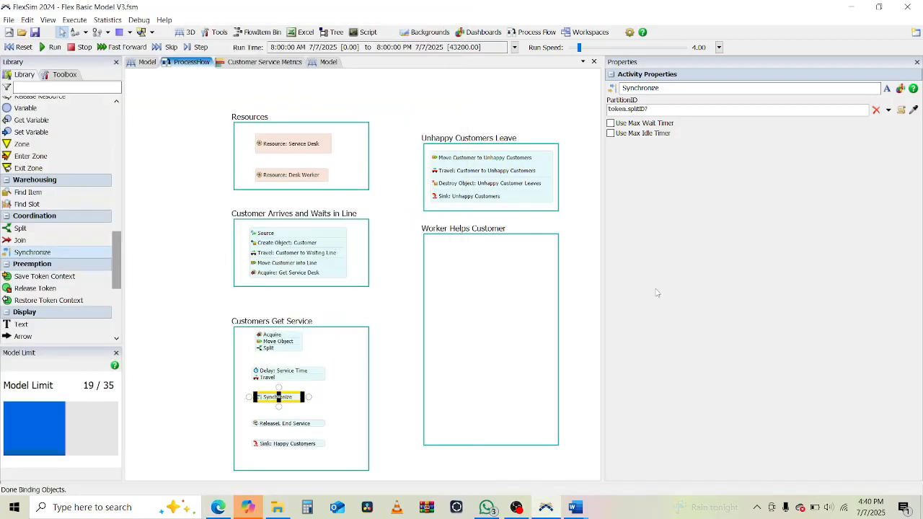
pyautogui.click(288, 424)
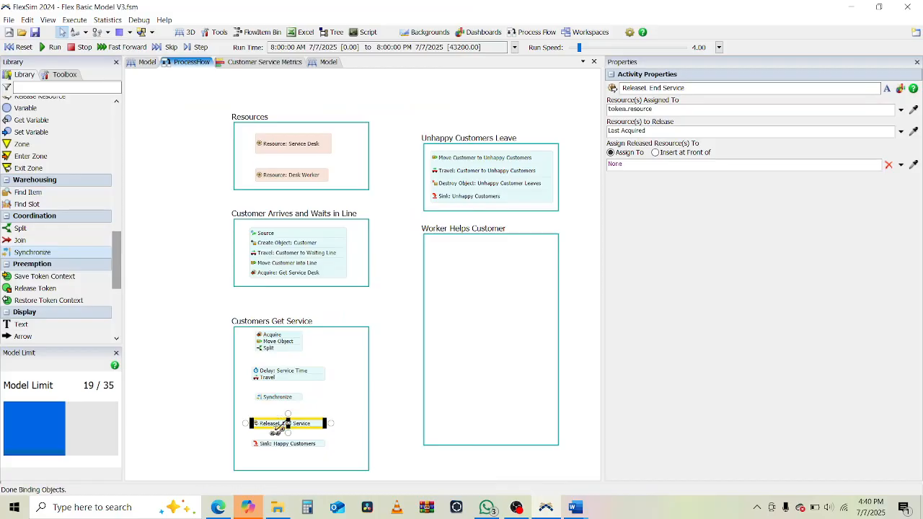
pyautogui.hotkey('ctrl', 'z')
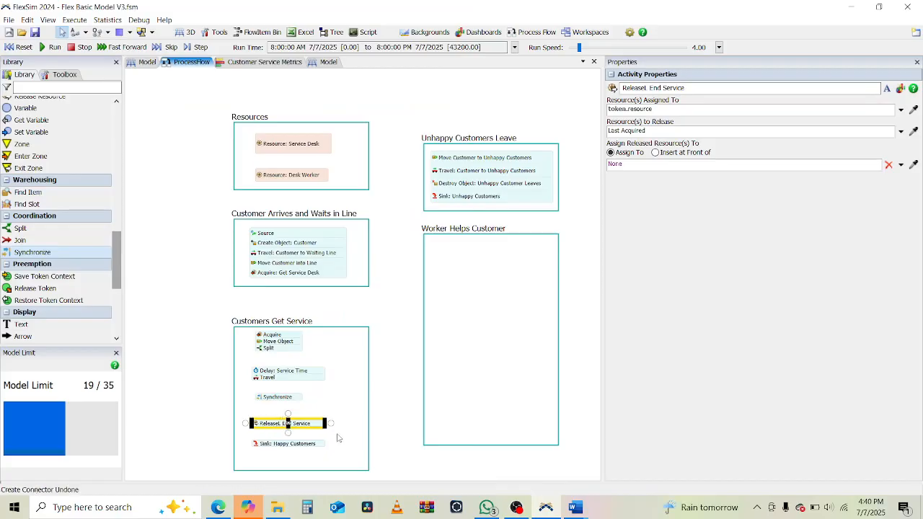
pyautogui.moveTo(310, 426); pyautogui.dragTo(310, 420)
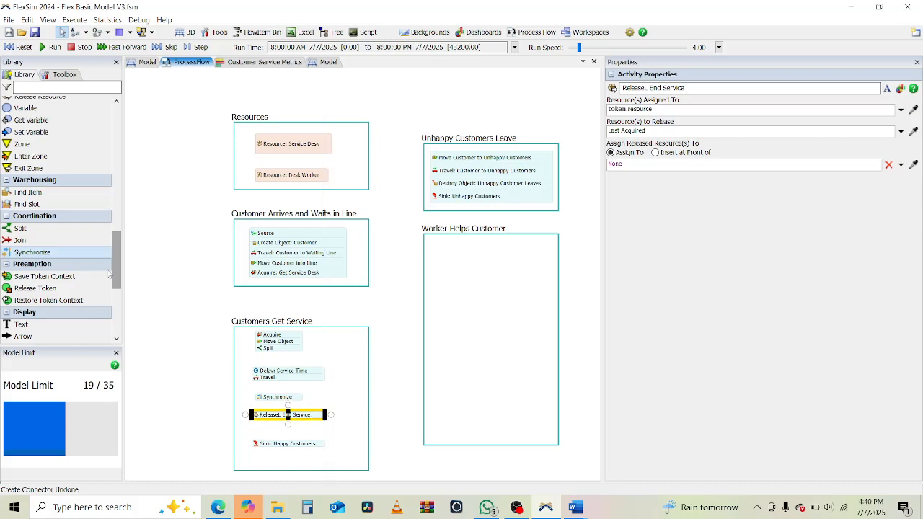
# Step: Add a Travel task sequence activity directly below ReleaseL End Service in the Customers Get Service container, forming a stacked block
pyautogui.moveTo(114, 249); pyautogui.dragTo(114, 198)
pyautogui.click(24, 170)
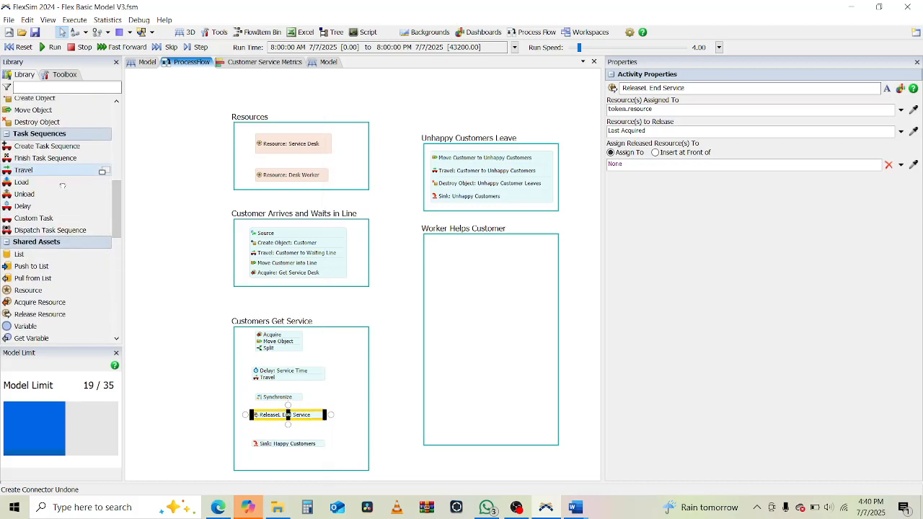
pyautogui.click(272, 422)
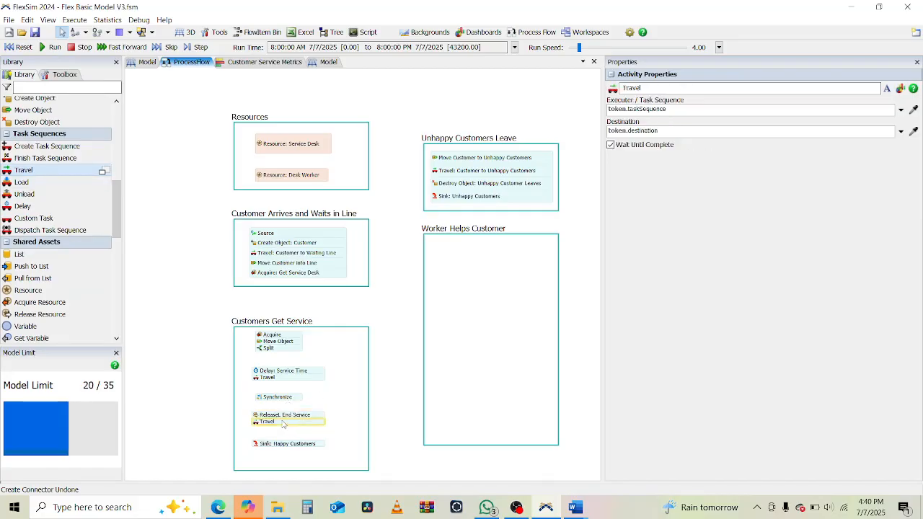
pyautogui.click(296, 426)
# Step: Check the next instructions in the FlexSim web tutorial and add a Synchronize activity below Travel in the ReleaseL End Service block
pyautogui.click(225, 509)
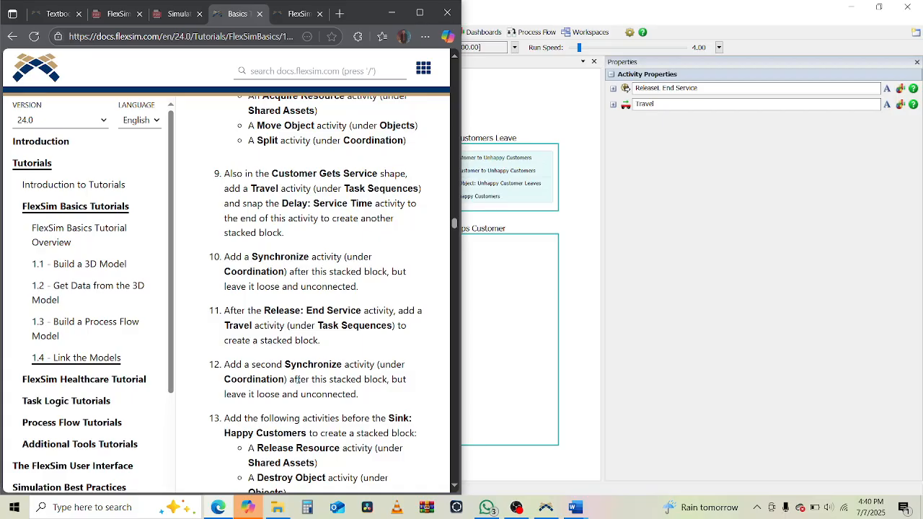
pyautogui.click(729, 270)
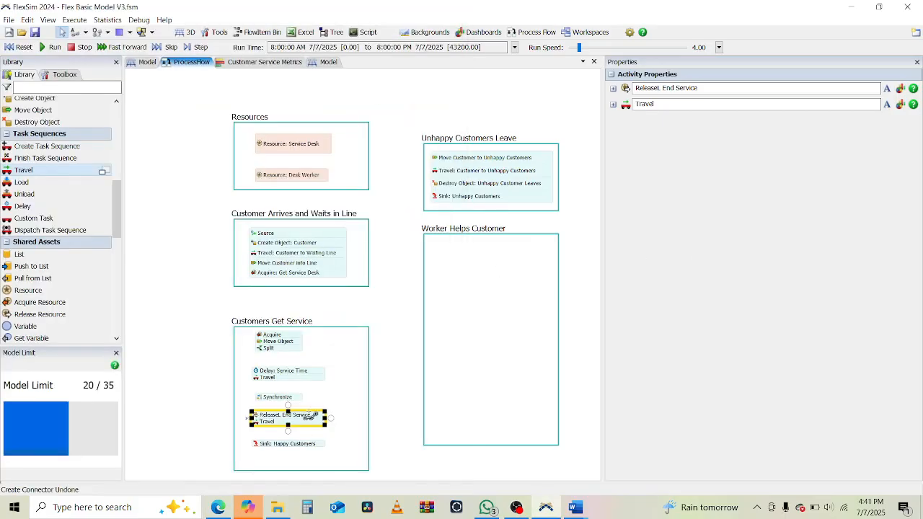
pyautogui.click(218, 507)
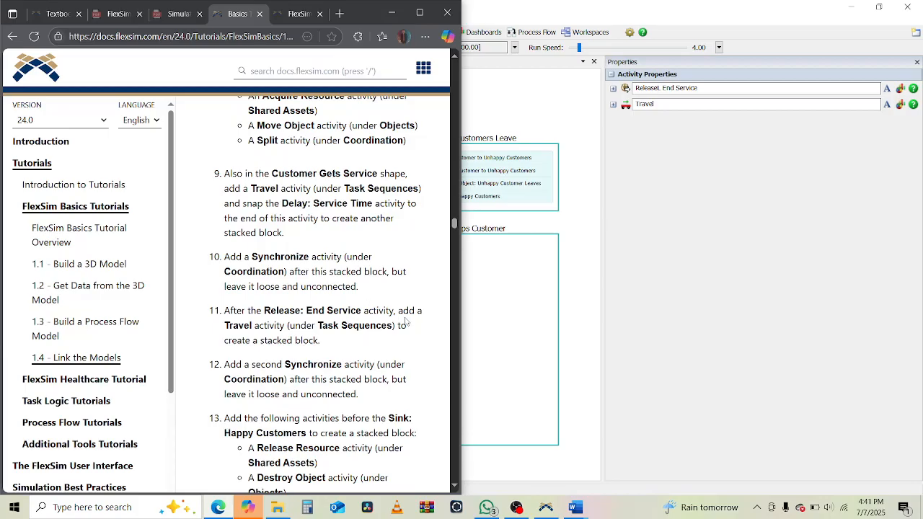
pyautogui.scroll(-1, 267, 383)
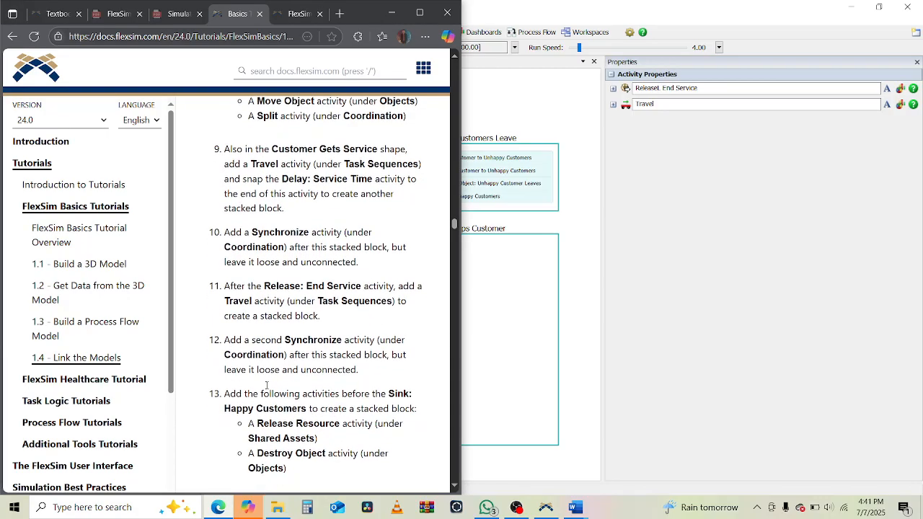
pyautogui.click(656, 333)
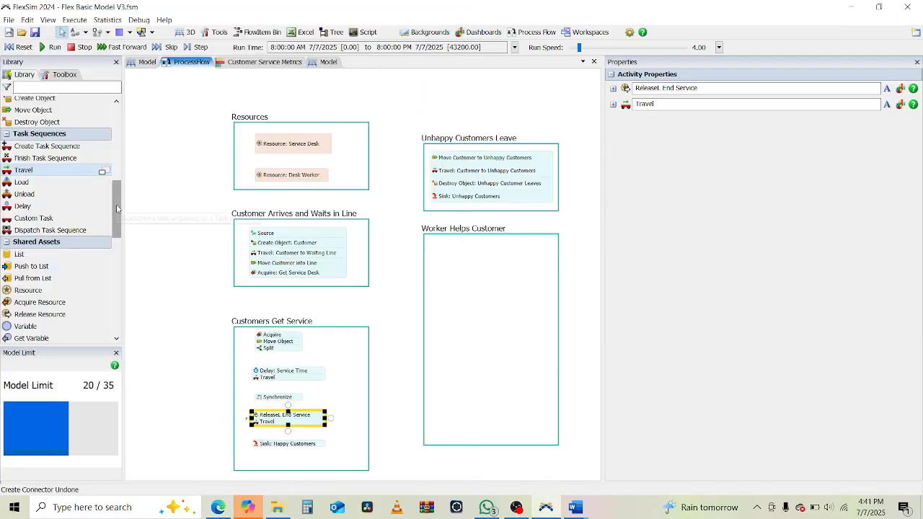
pyautogui.moveTo(117, 210); pyautogui.dragTo(116, 302)
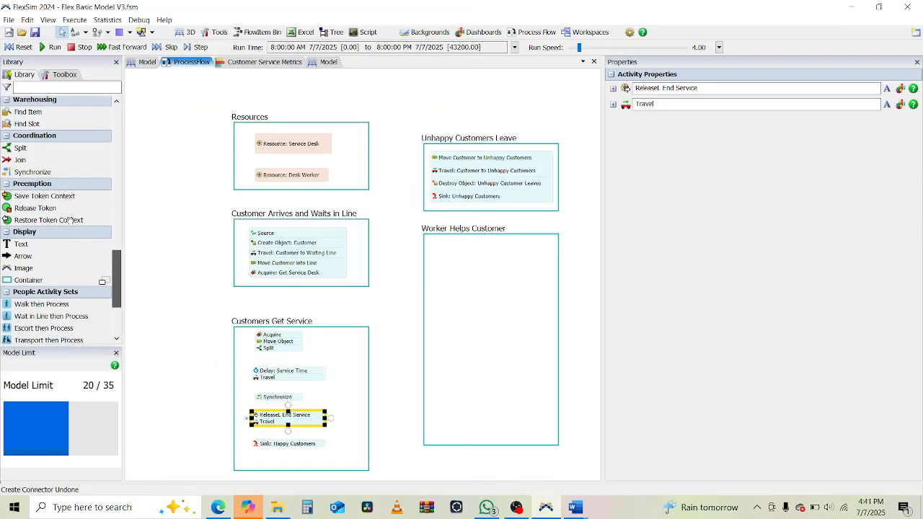
pyautogui.click(33, 172)
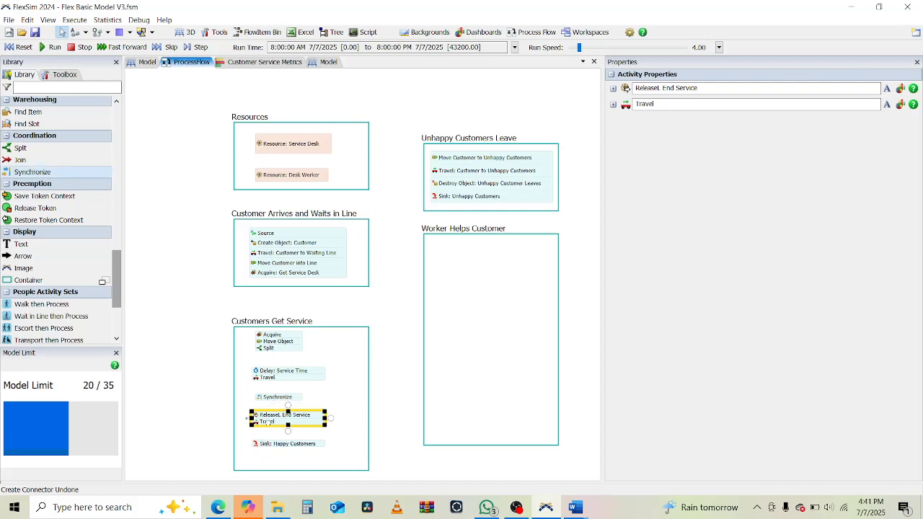
pyautogui.click(270, 425)
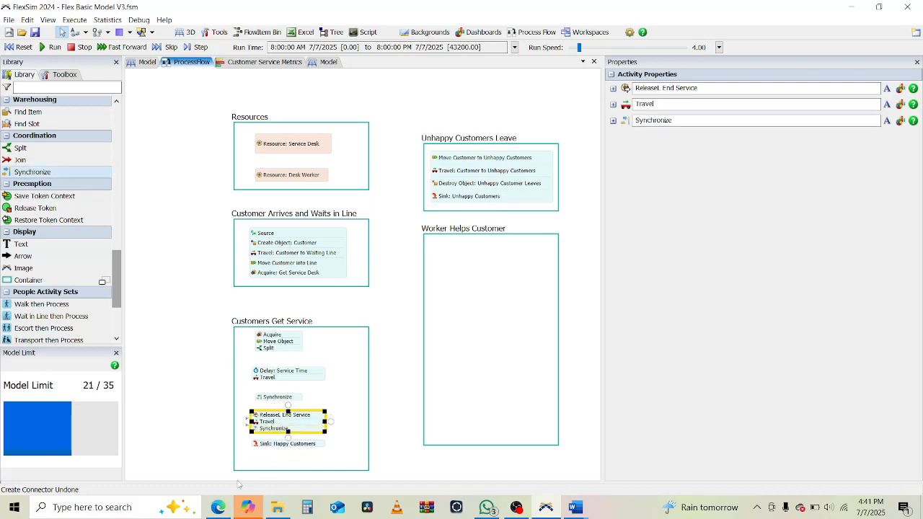
# Step: Read tutorial step 13 in the browser and move Sink: Happy Customers slightly lower in the Customers Get Service container
pyautogui.click(218, 508)
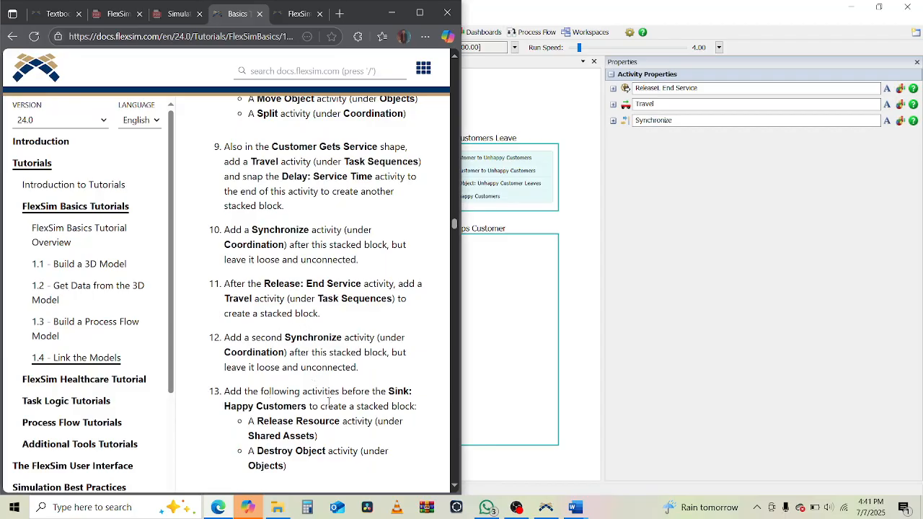
pyautogui.scroll(-1, 328, 401)
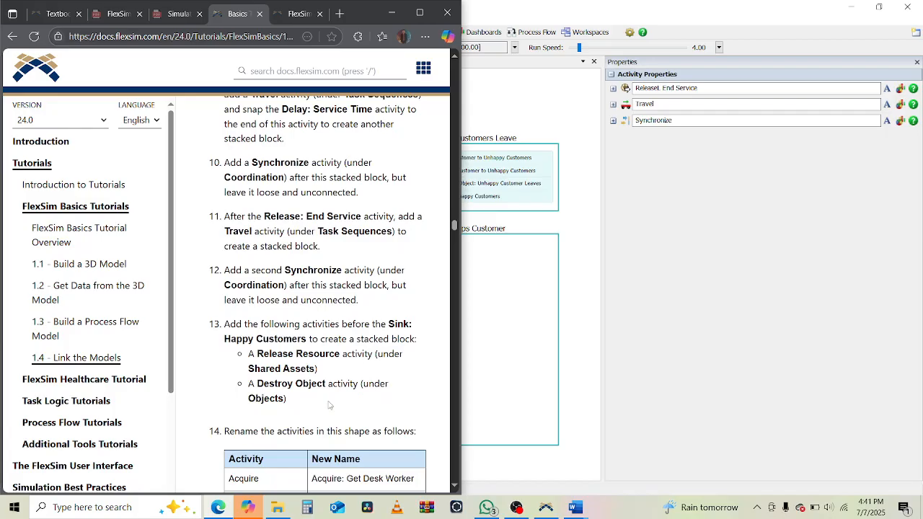
pyautogui.click(601, 373)
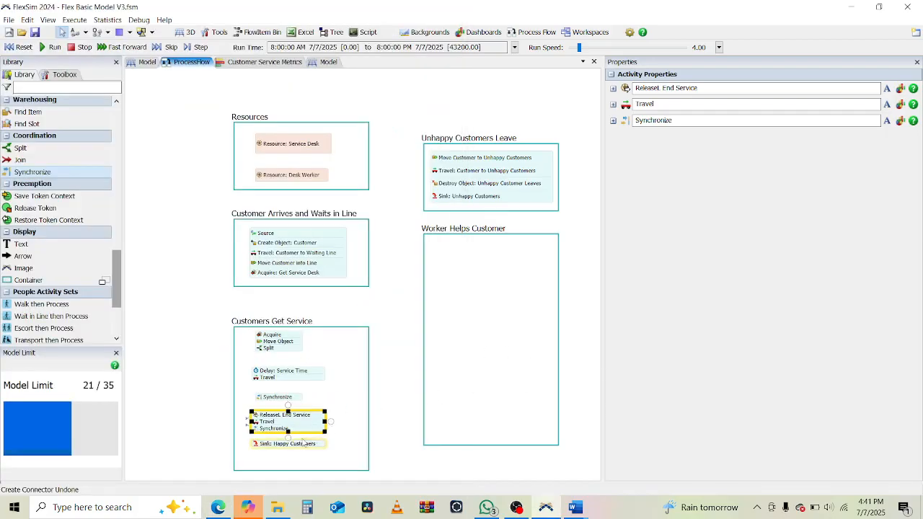
pyautogui.moveTo(298, 447); pyautogui.dragTo(298, 460)
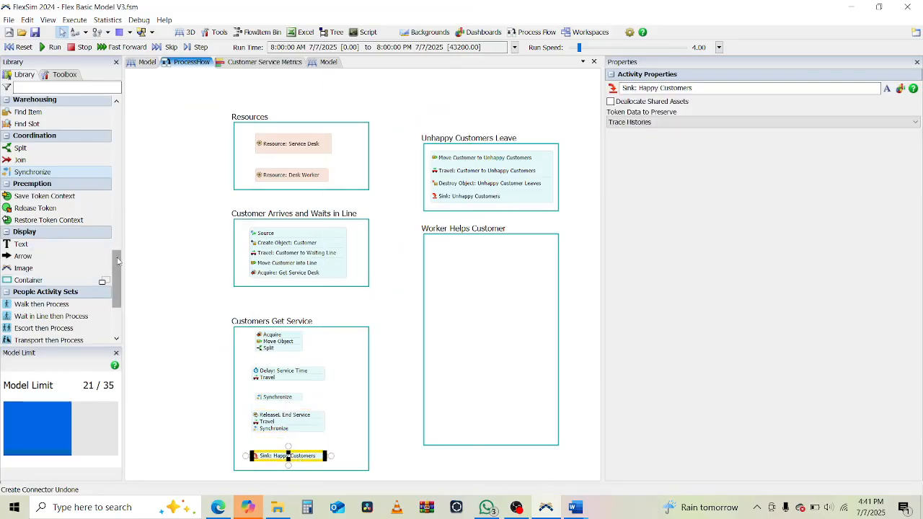
# Step: Stack a Release Resource activity and a Destroy Object activity, in that order, above Sink: Happy Customers
pyautogui.moveTo(118, 263); pyautogui.dragTo(116, 286)
pyautogui.scroll(7, 51, 175)
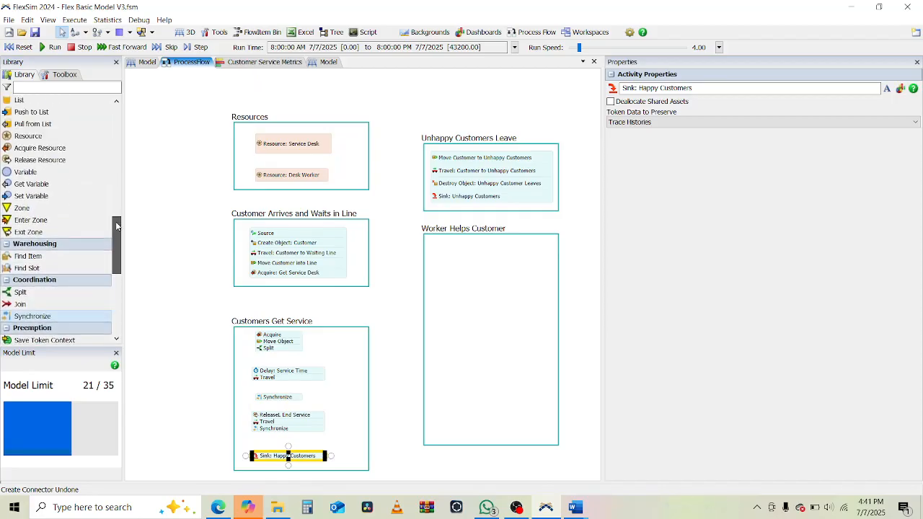
pyautogui.click(32, 173)
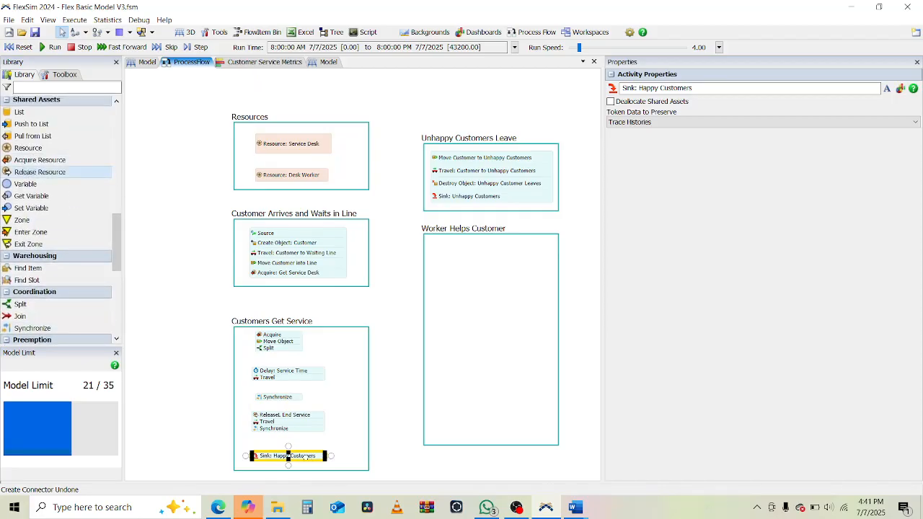
pyautogui.click(281, 451)
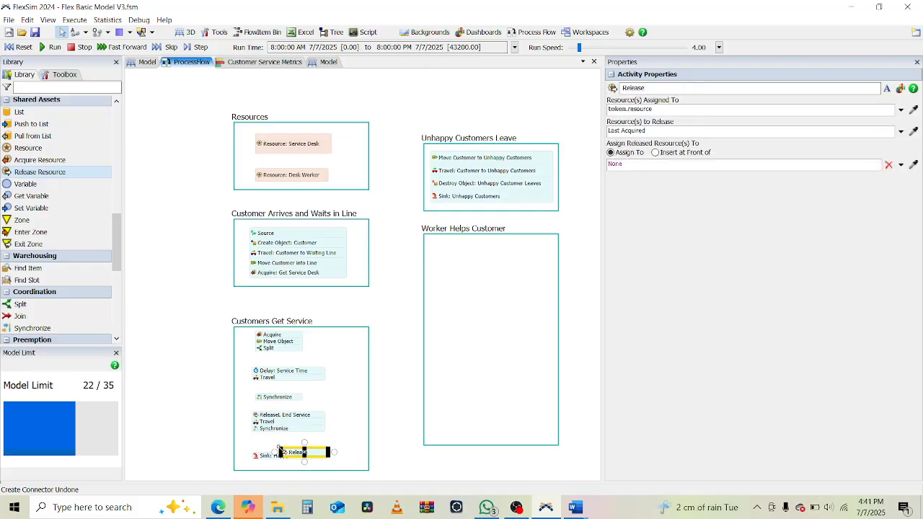
pyautogui.moveTo(291, 456); pyautogui.dragTo(265, 450)
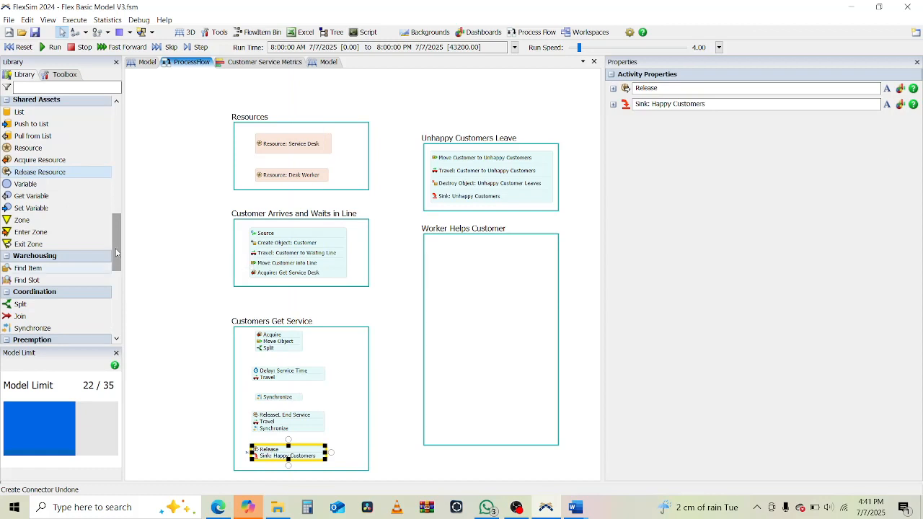
pyautogui.moveTo(116, 252); pyautogui.dragTo(118, 199)
pyautogui.click(36, 192)
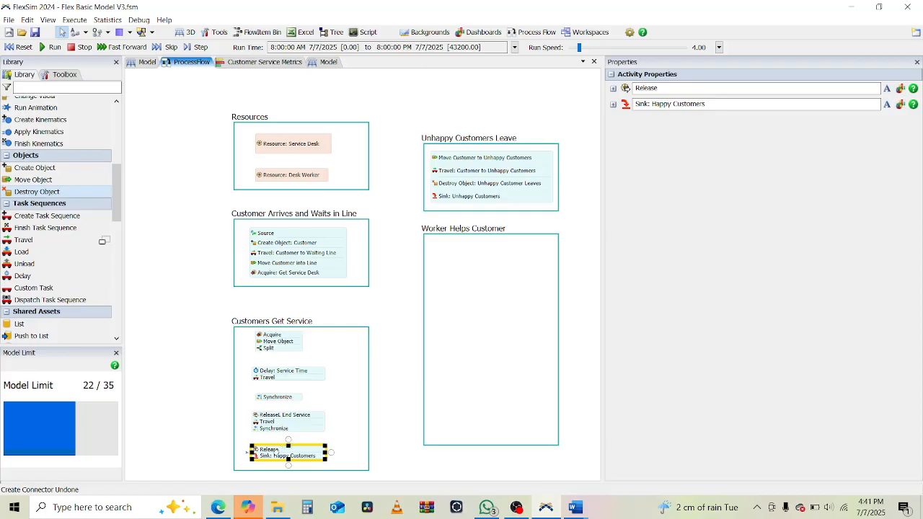
pyautogui.click(277, 452)
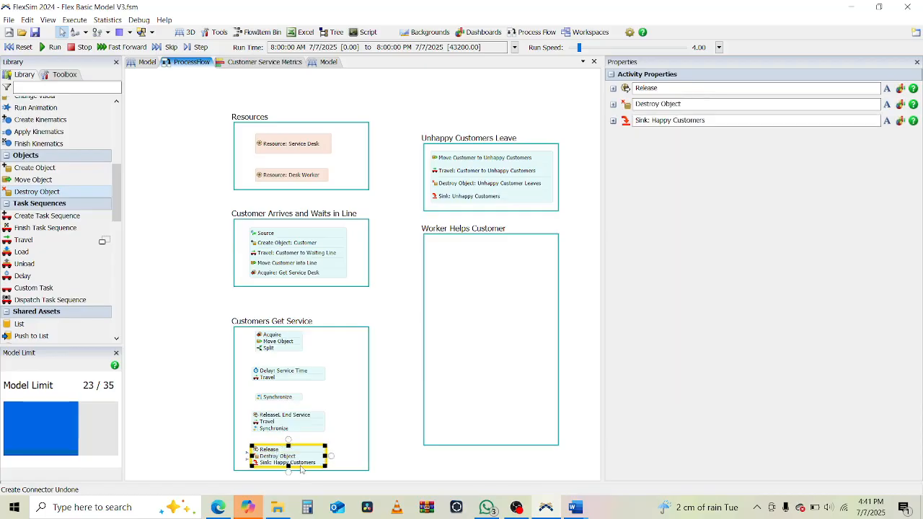
# Step: Enlarge the Acquire, Move Object, Split block and the Delay: Service Time, Travel block to span nearly the container's width
pyautogui.click(285, 346)
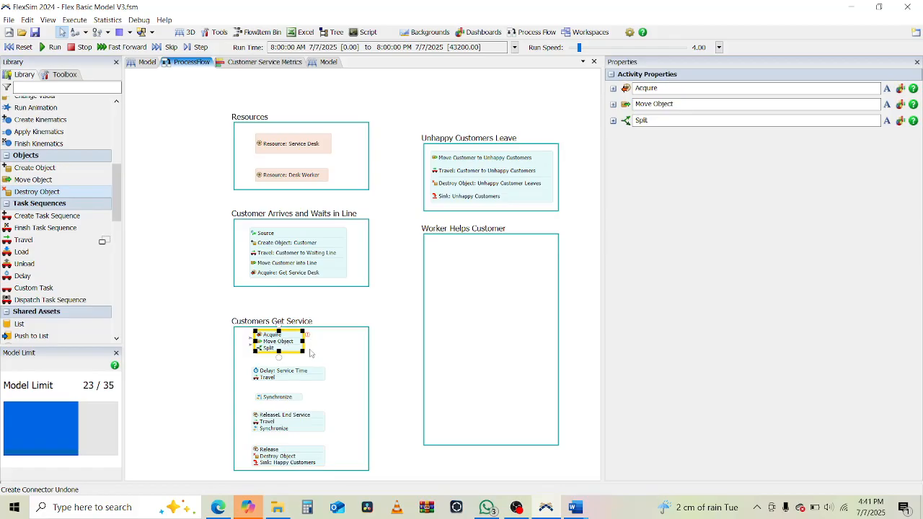
pyautogui.moveTo(301, 351); pyautogui.dragTo(359, 358)
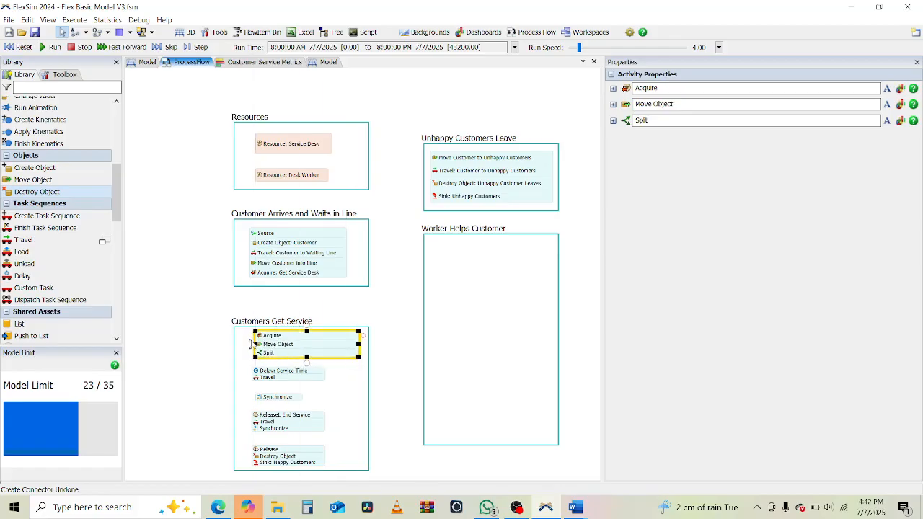
pyautogui.moveTo(254, 344); pyautogui.dragTo(243, 345)
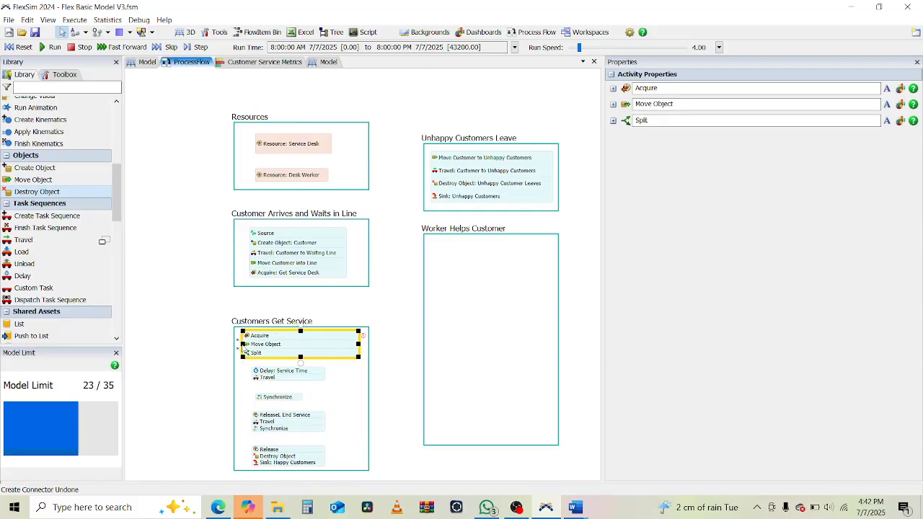
pyautogui.click(304, 381)
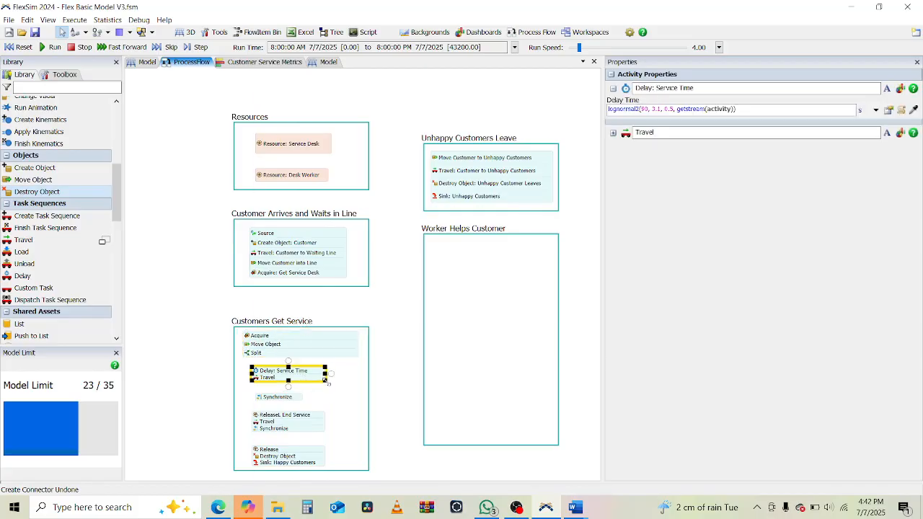
pyautogui.moveTo(324, 382); pyautogui.dragTo(358, 387)
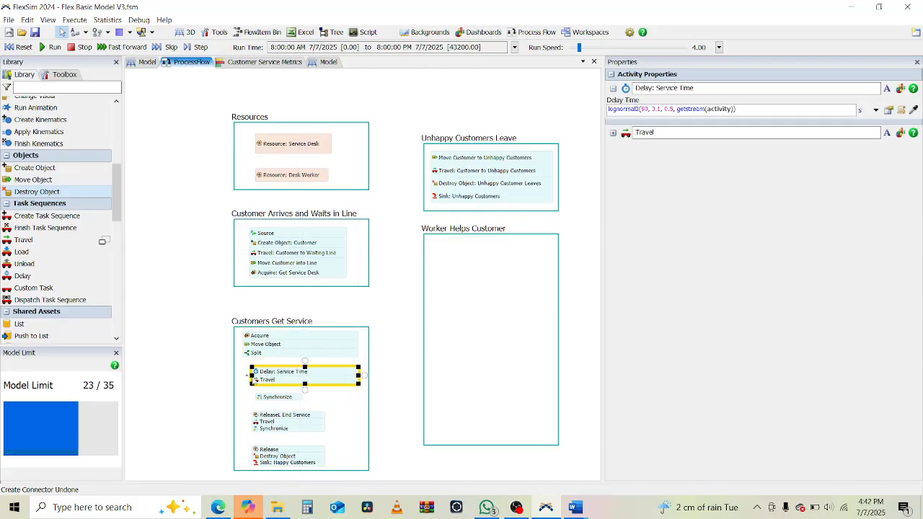
pyautogui.moveTo(251, 367); pyautogui.dragTo(242, 367)
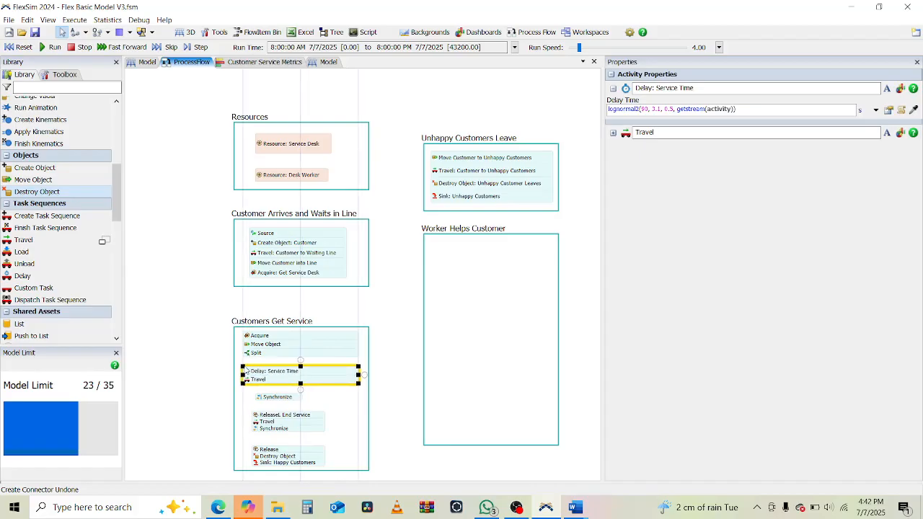
# Step: Widen the standalone Synchronize activity and the ReleaseL End Service block to align with the edges of the blocks above
pyautogui.click(301, 398)
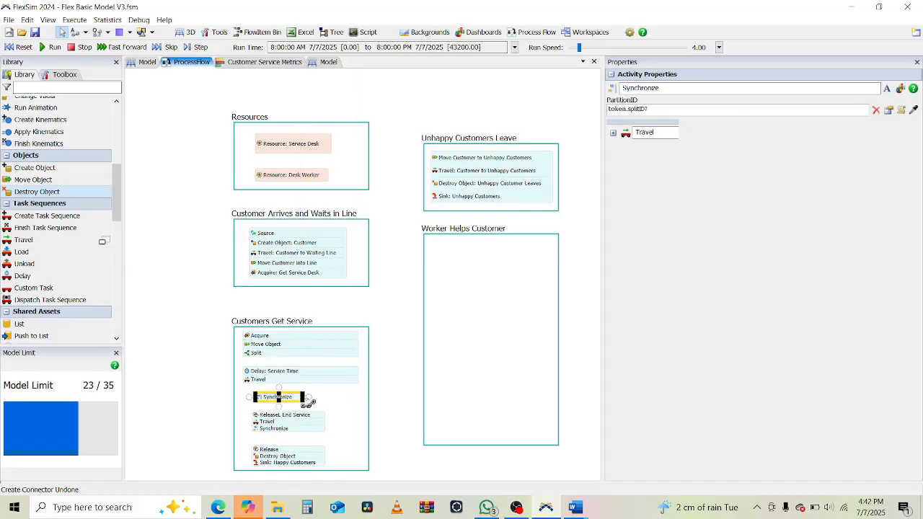
pyautogui.moveTo(309, 397); pyautogui.dragTo(359, 398)
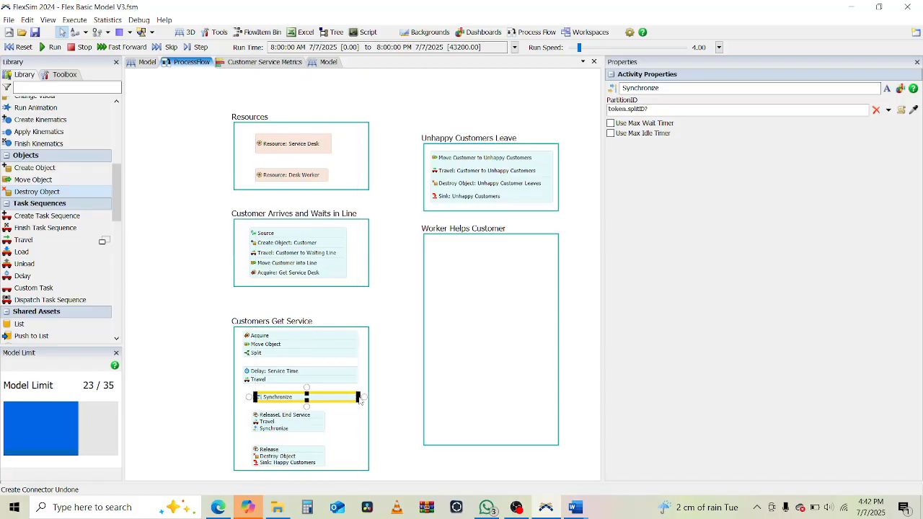
pyautogui.moveTo(254, 398); pyautogui.dragTo(242, 398)
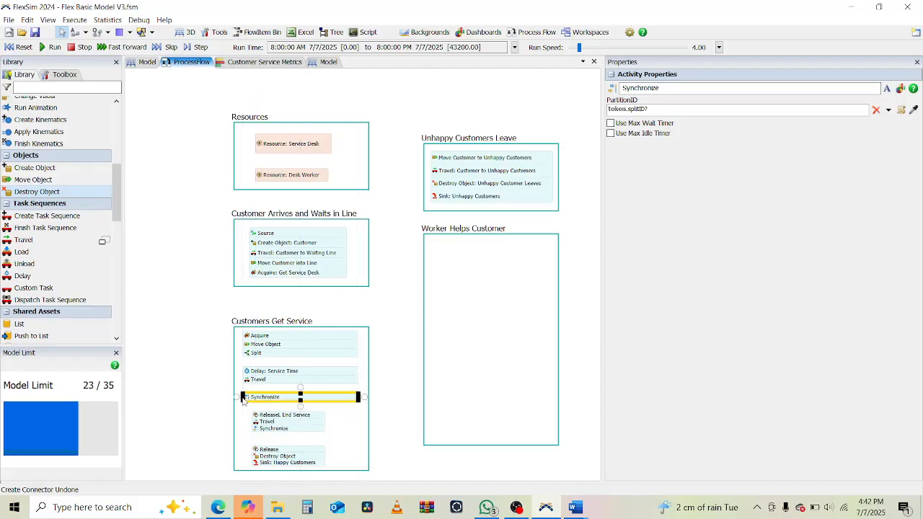
pyautogui.click(310, 427)
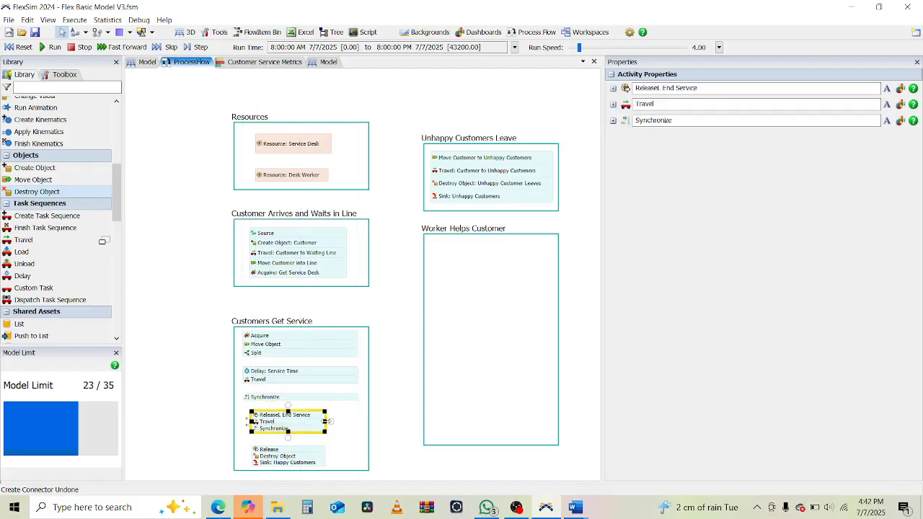
pyautogui.moveTo(328, 422); pyautogui.dragTo(358, 421)
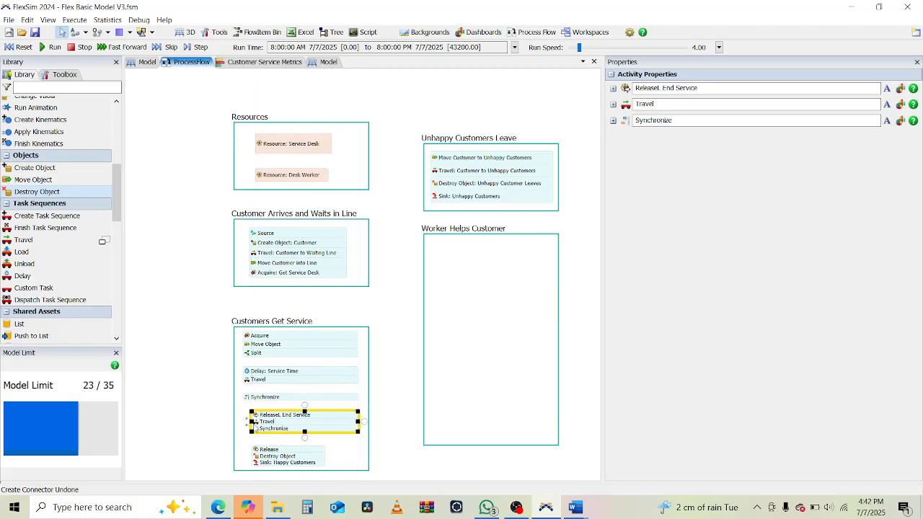
pyautogui.moveTo(248, 422); pyautogui.dragTo(243, 421)
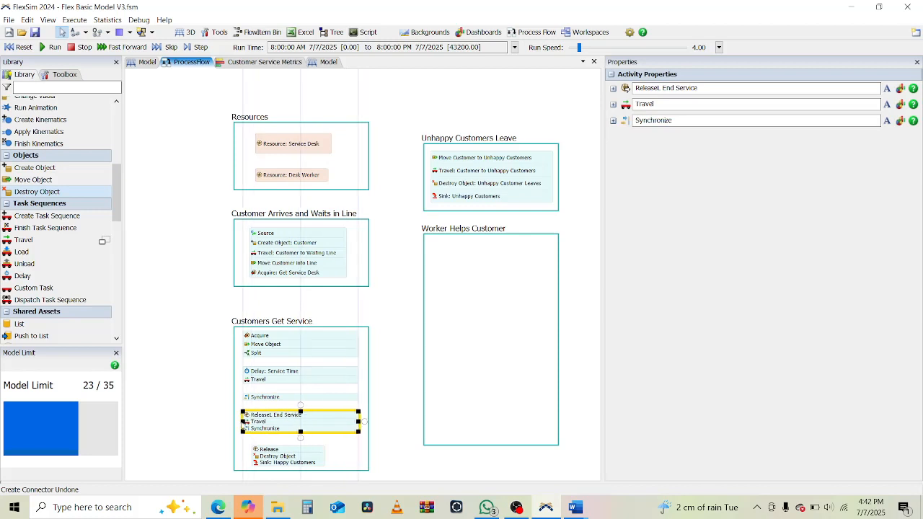
# Step: Widen the Release, Destroy Object, Sink: Happy Customers block to match the other blocks' edges, and deselect it
pyautogui.click(303, 457)
pyautogui.moveTo(326, 456); pyautogui.dragTo(359, 456)
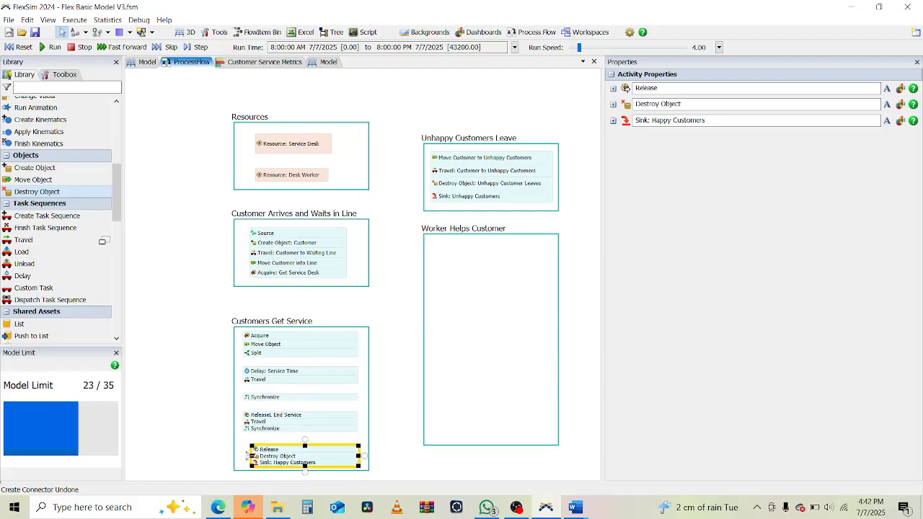
pyautogui.moveTo(250, 456); pyautogui.dragTo(241, 456)
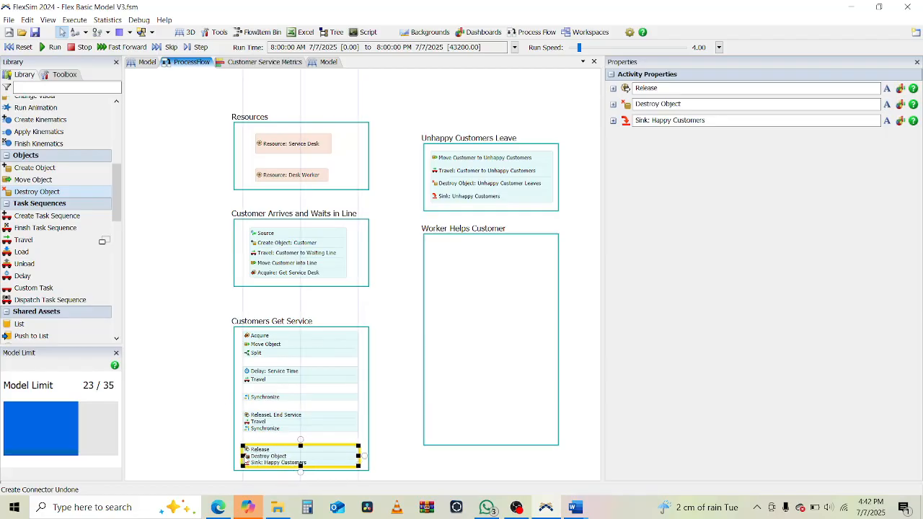
pyautogui.click(390, 410)
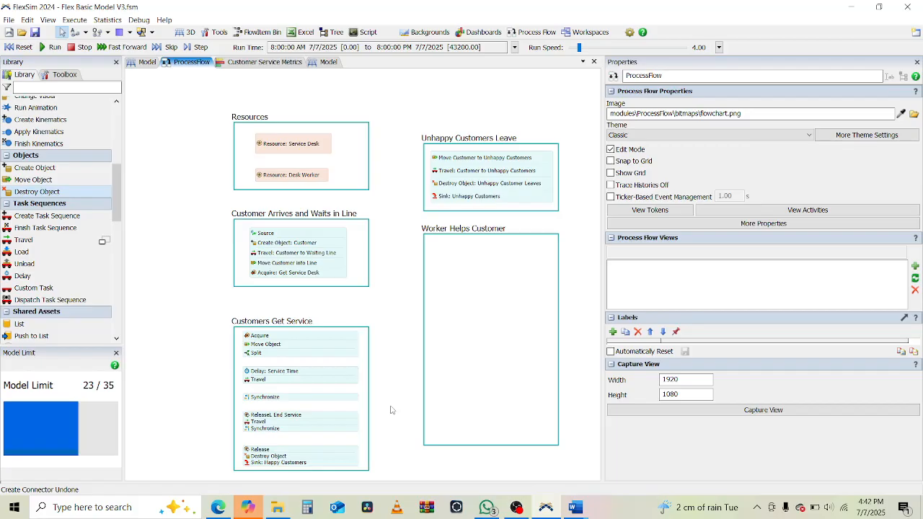
# Step: Switch to the browser tutorial's step 14 rename table and tile the FlexSim window beside it, widening the process flow view
pyautogui.click(218, 507)
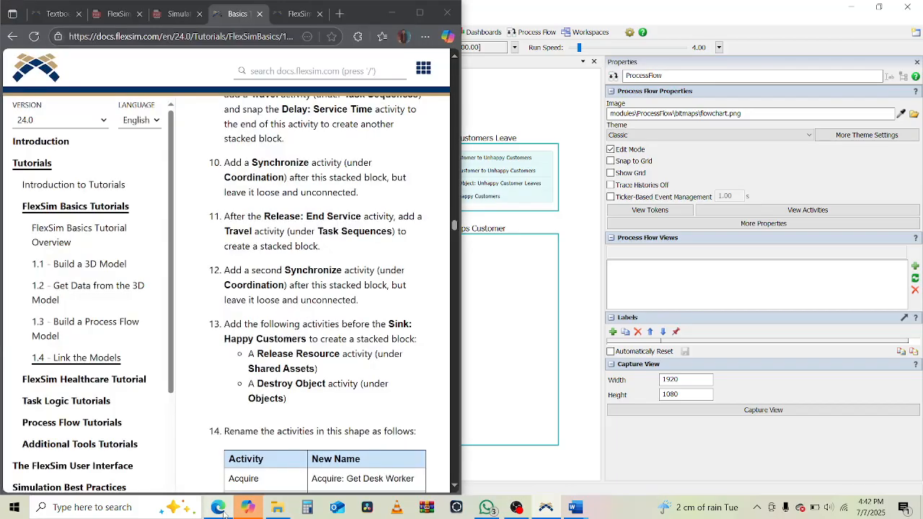
pyautogui.scroll(-1, 329, 379)
pyautogui.scroll(-4, 329, 380)
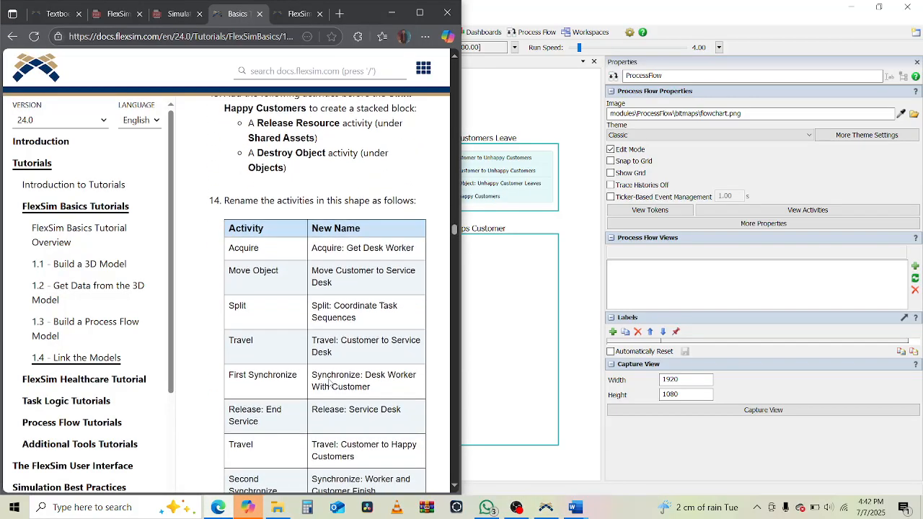
pyautogui.scroll(-1, 329, 383)
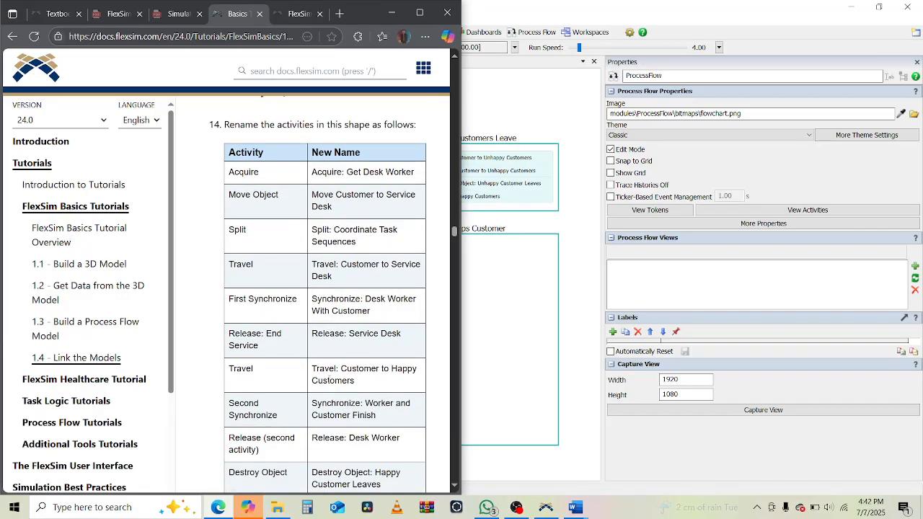
pyautogui.moveTo(644, 7); pyautogui.dragTo(922, 155)
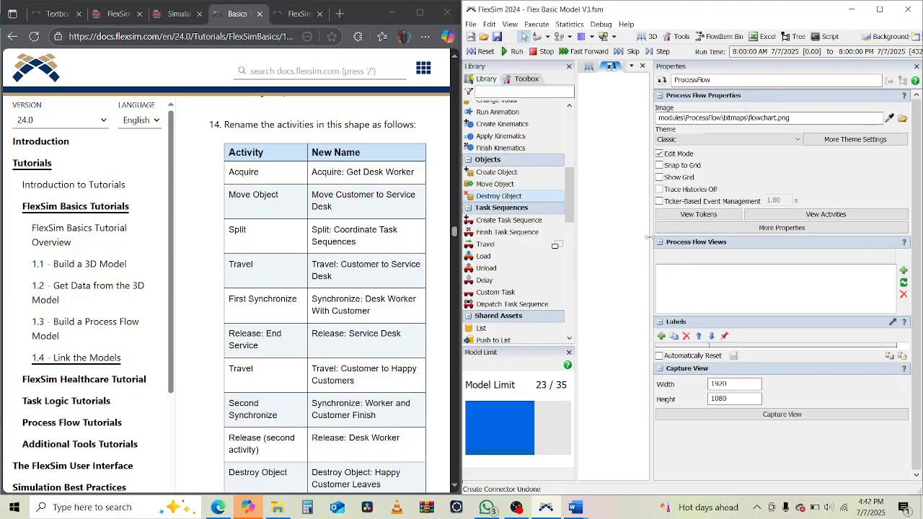
pyautogui.moveTo(650, 237); pyautogui.dragTo(759, 242)
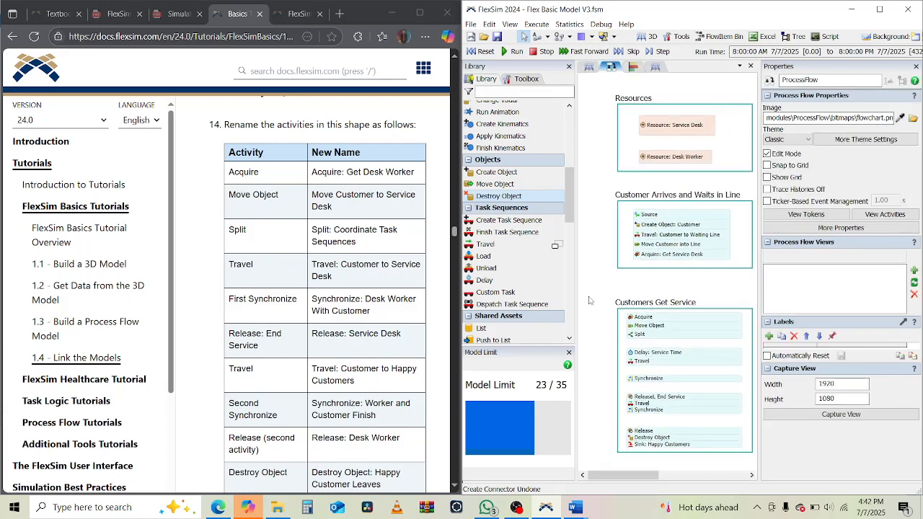
# Step: Rename the Acquire activity in Customers Get Service as "Acquire: Get Desk Worker", copying the name from the tutorial table
pyautogui.click(648, 318)
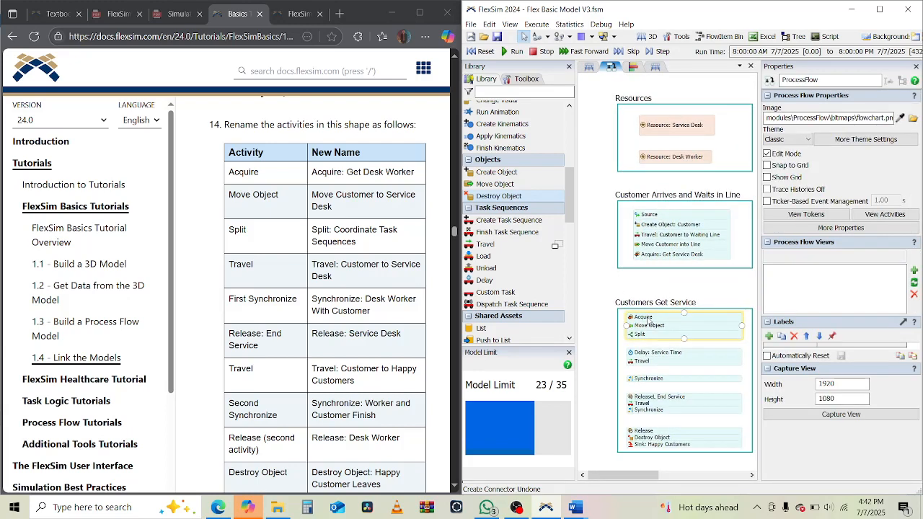
pyautogui.click(395, 176)
pyautogui.tripleClick(396, 176)
pyautogui.hotkey('ctrl', 'c')
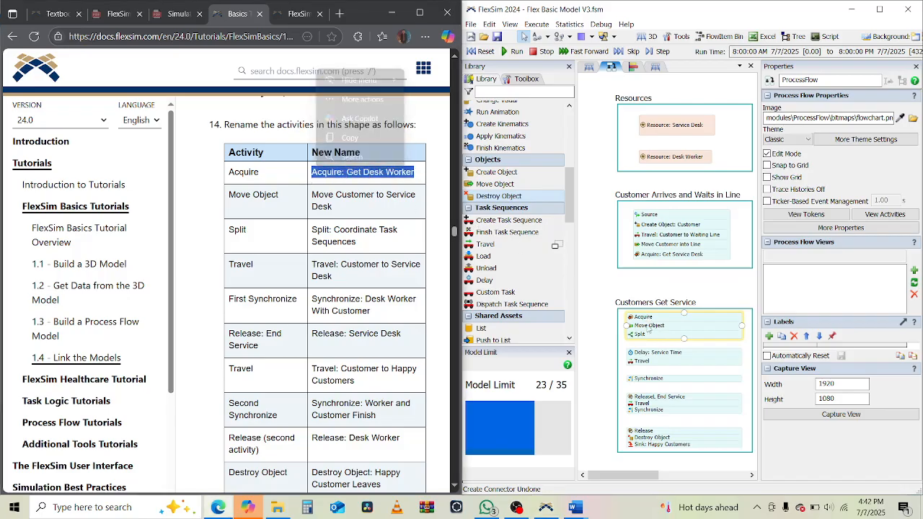
pyautogui.click(650, 324)
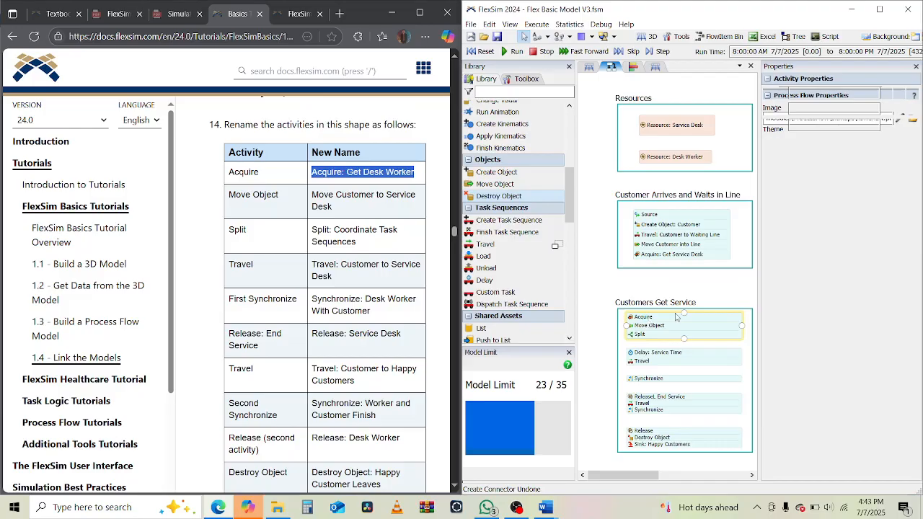
pyautogui.click(704, 330)
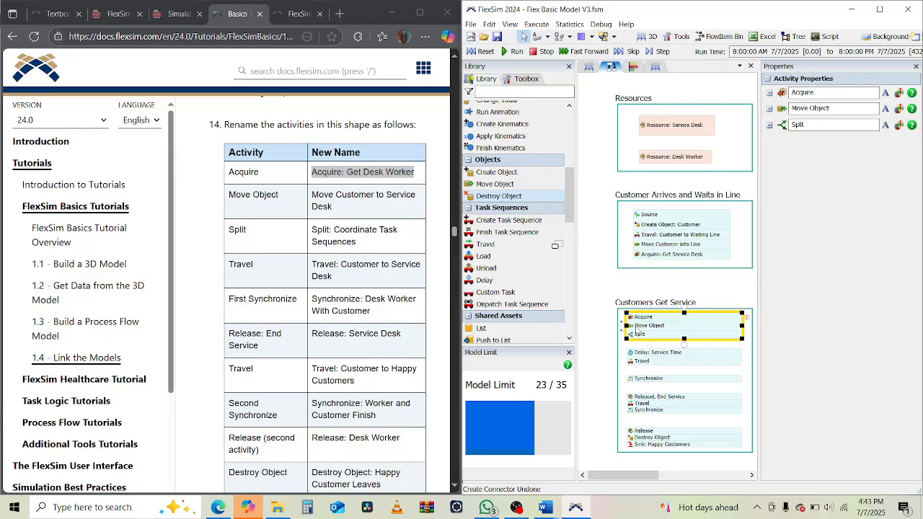
pyautogui.click(827, 92)
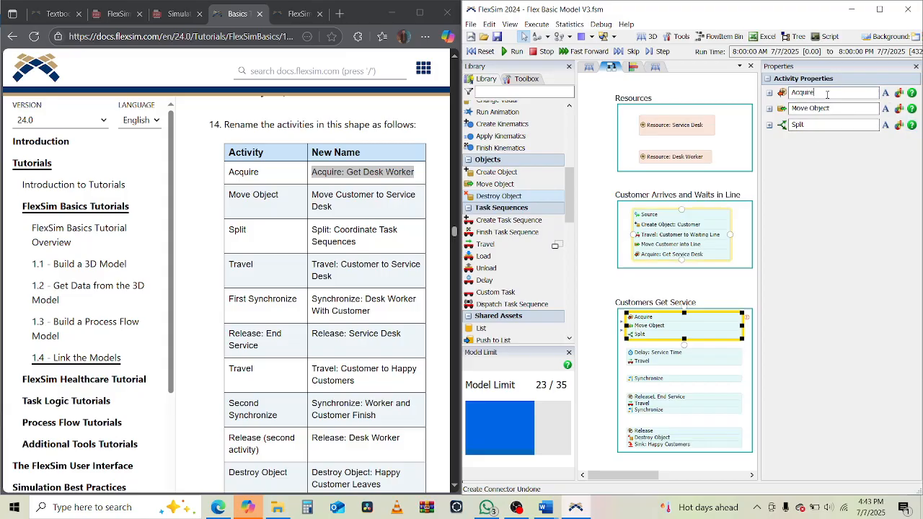
pyautogui.hotkey('ctrl', 'a')
pyautogui.hotkey('ctrl', 'v')
pyautogui.press('Return')
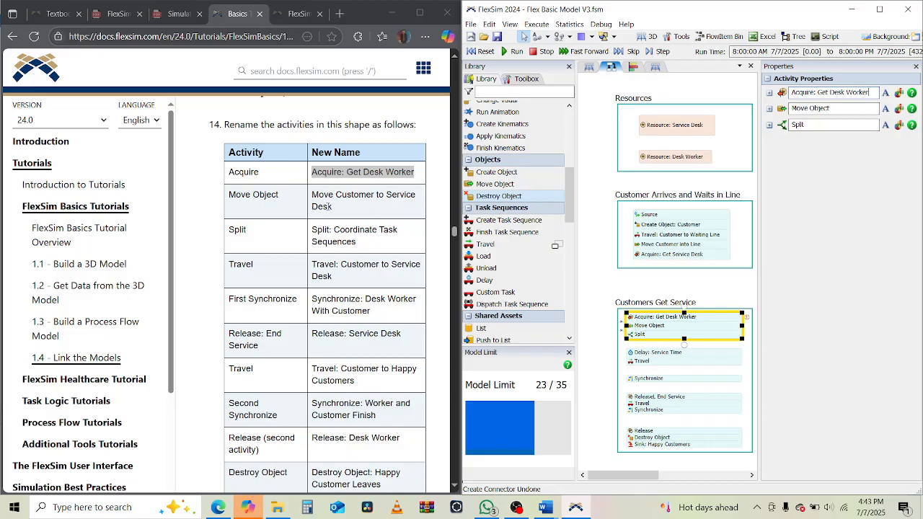
# Step: Rename the Move Object activity as "Move Customer to Service Desk", using the name in the tutorial table
pyautogui.moveTo(331, 206); pyautogui.dragTo(311, 195)
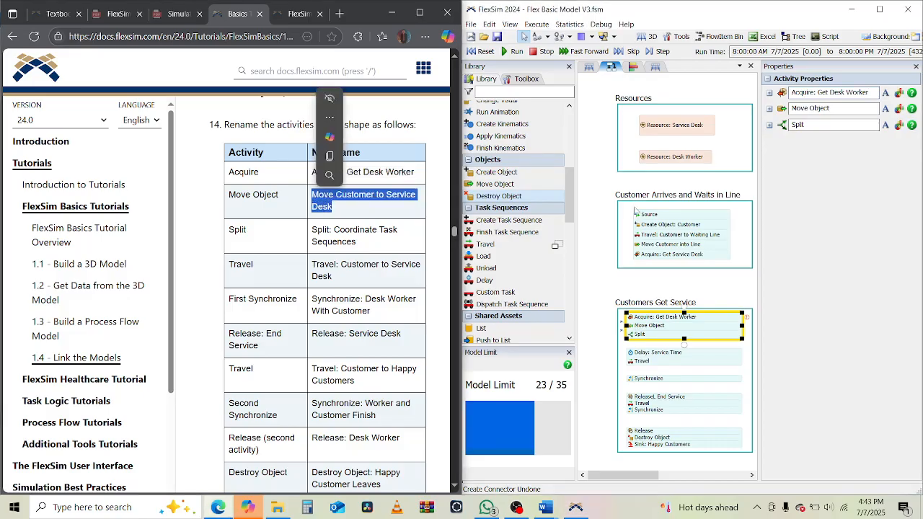
pyautogui.hotkey('ctrl', 'c')
pyautogui.click(821, 109)
pyautogui.hotkey('ctrl', 'a')
pyautogui.hotkey('ctrl', 'v')
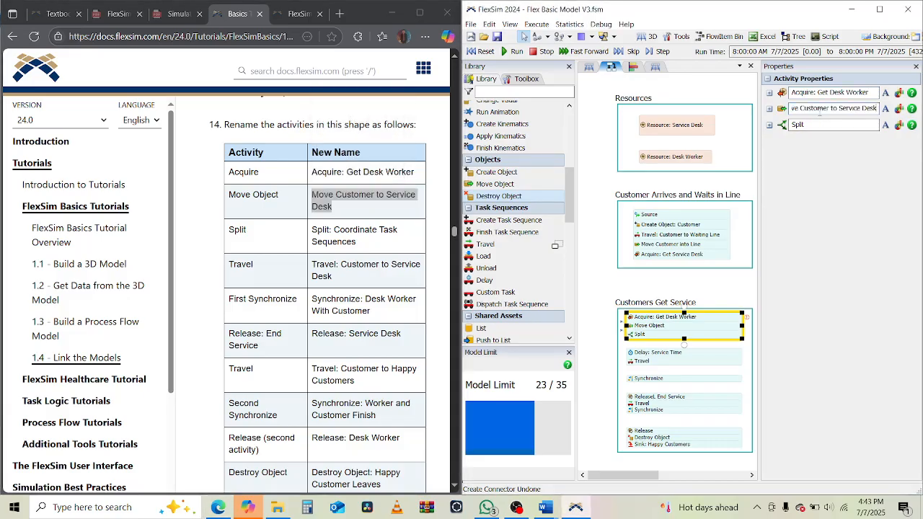
pyautogui.press('Return')
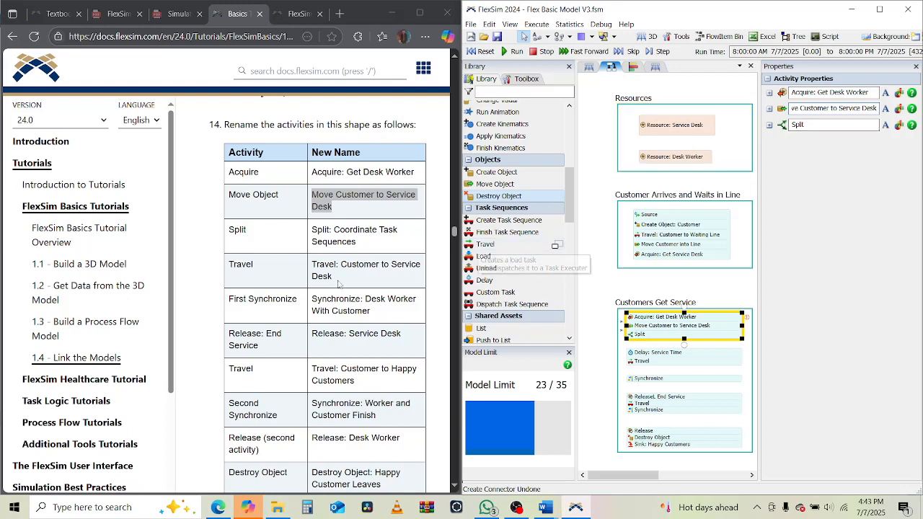
# Step: Rename the Split activity as "Split: Coordinate Task Sequences", using the name in the tutorial table
pyautogui.moveTo(365, 243); pyautogui.dragTo(306, 235)
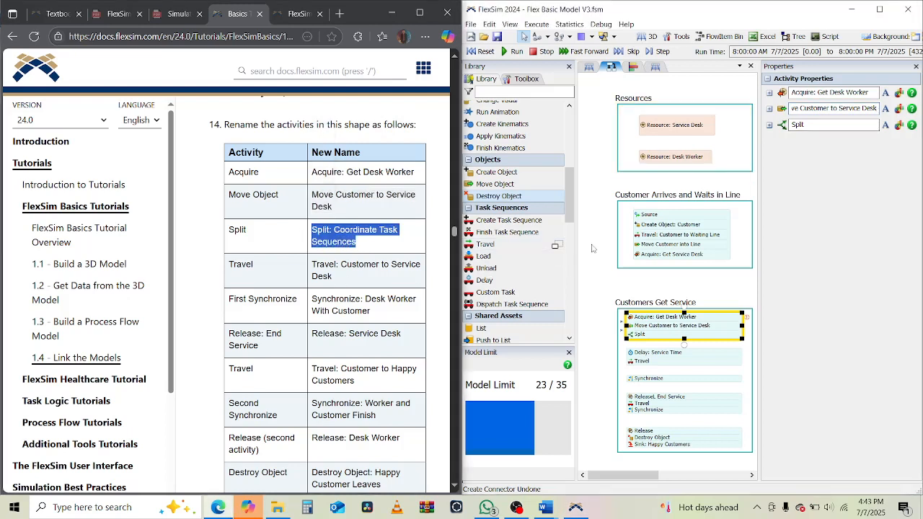
pyautogui.hotkey('ctrl', 'c')
pyautogui.click(815, 124)
pyautogui.hotkey('ctrl', 'a')
pyautogui.hotkey('ctrl', 'v')
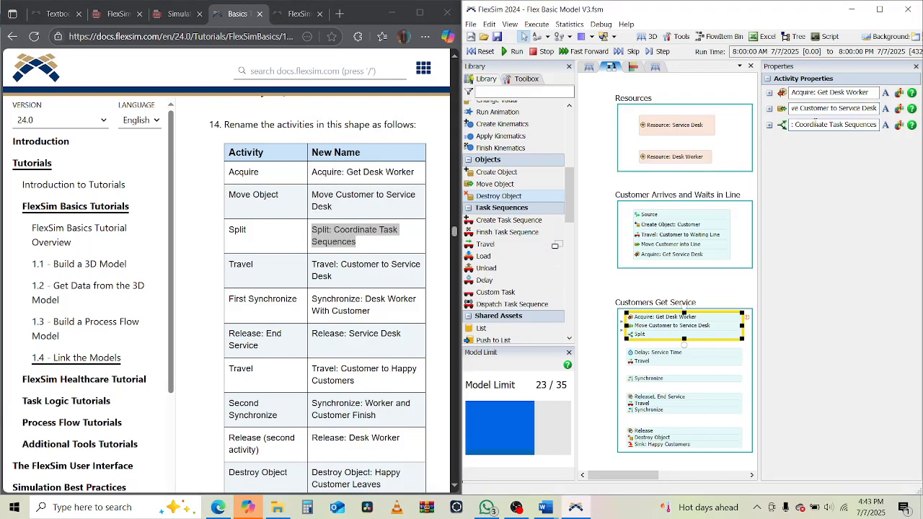
pyautogui.press('Return')
# Step: Remove the blank space in front of the pasted name of the Split: Coordinate Task Sequences activity
pyautogui.press('Left')
pyautogui.press('Left')
pyautogui.press('Left')
pyautogui.press('Left')
pyautogui.press('Left')
pyautogui.press('Left')
pyautogui.press('Left')
pyautogui.press('Left')
pyautogui.press('Left')
pyautogui.press('Left')
pyautogui.press('Left')
pyautogui.press('Left')
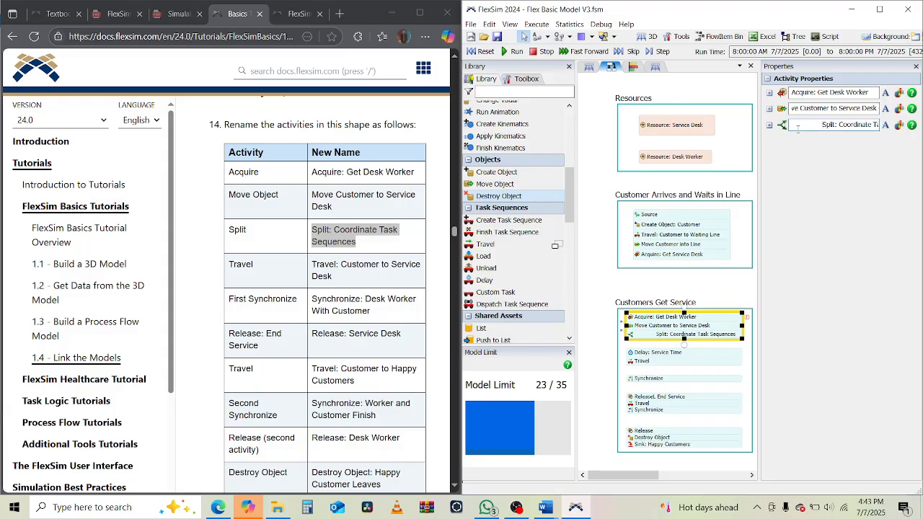
pyautogui.press('Delete')
pyautogui.press('Delete')
pyautogui.press('Delete')
pyautogui.press('Delete')
pyautogui.press('Delete')
pyautogui.press('Delete')
pyautogui.press('Delete')
pyautogui.press('Delete')
pyautogui.press('Delete')
pyautogui.press('Delete')
pyautogui.press('Delete')
pyautogui.press('Delete')
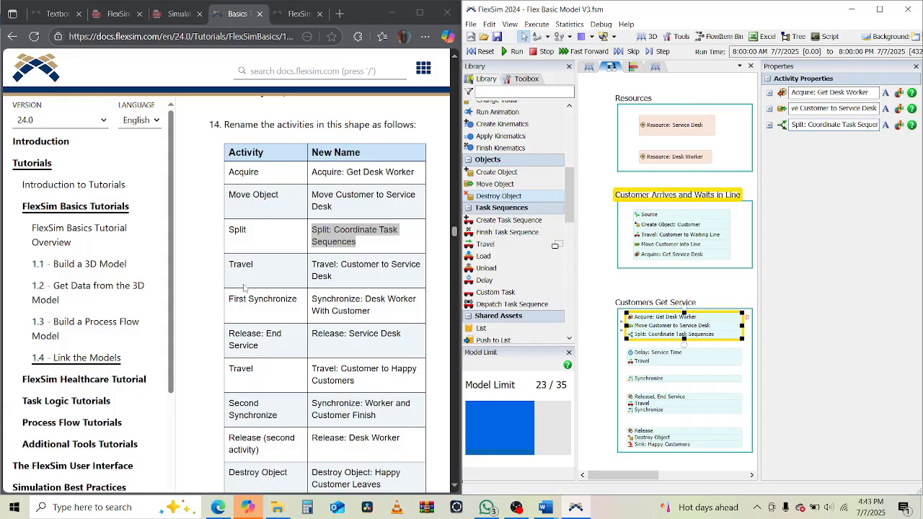
# Step: Rename the Travel activity below Delay: Service Time as "Travel: Customer to Service Desk", without any leading blank space
pyautogui.moveTo(333, 277); pyautogui.dragTo(312, 264)
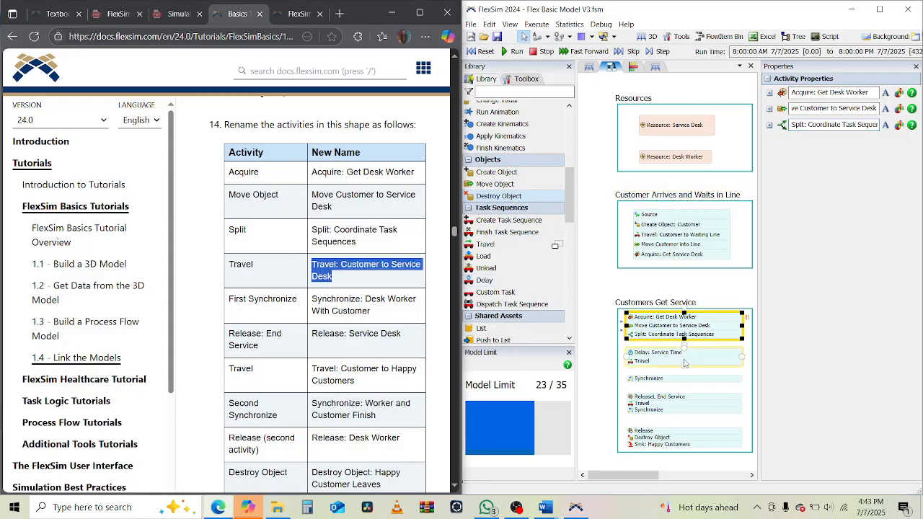
pyautogui.click(660, 356)
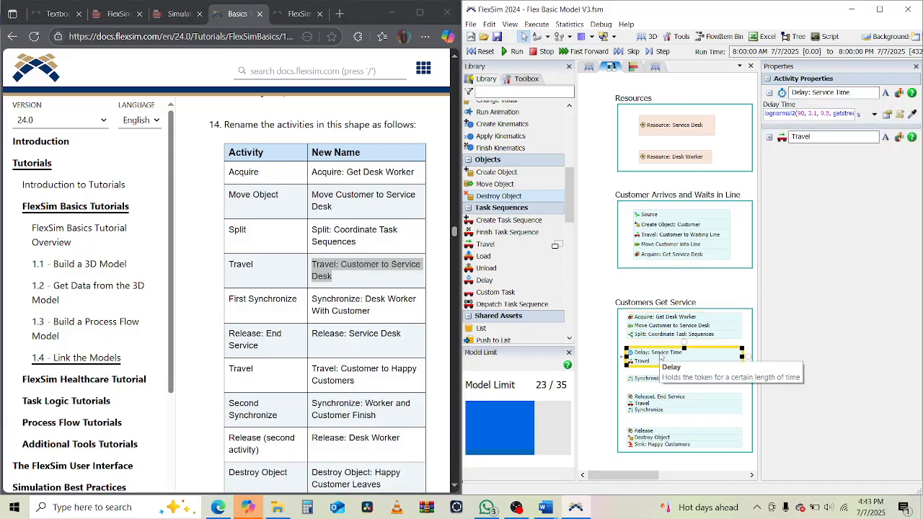
pyautogui.click(835, 137)
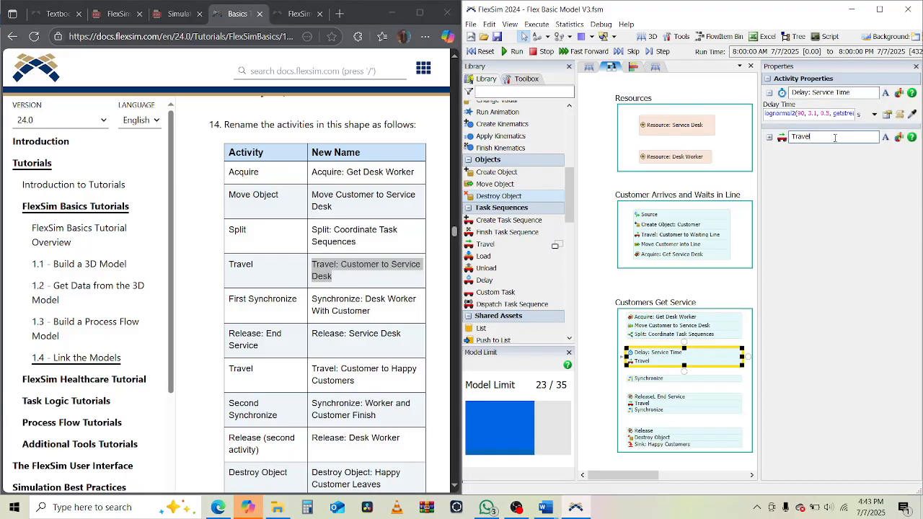
pyautogui.hotkey('ctrl', 'a')
pyautogui.hotkey('ctrl', 'v')
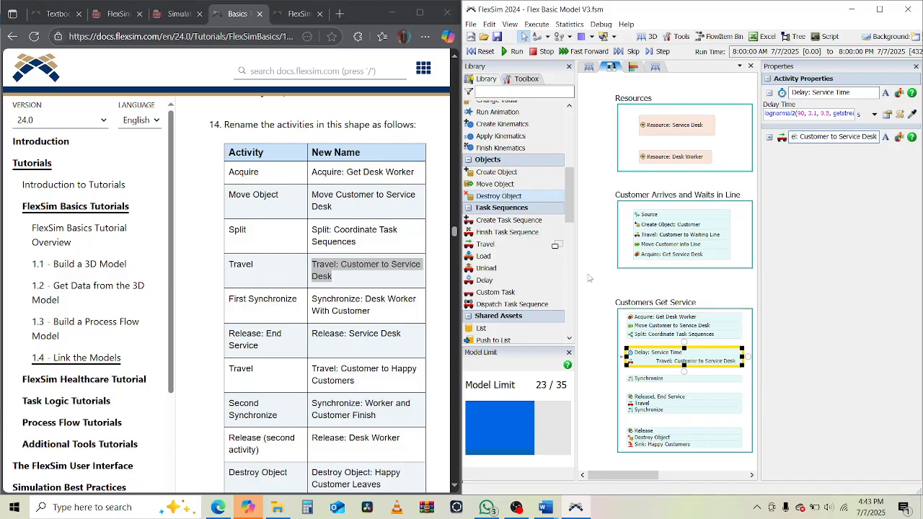
pyautogui.press('Left')
pyautogui.press('Left')
pyautogui.press('Left')
pyautogui.press('Left')
pyautogui.press('BackSpace')
pyautogui.press('BackSpace')
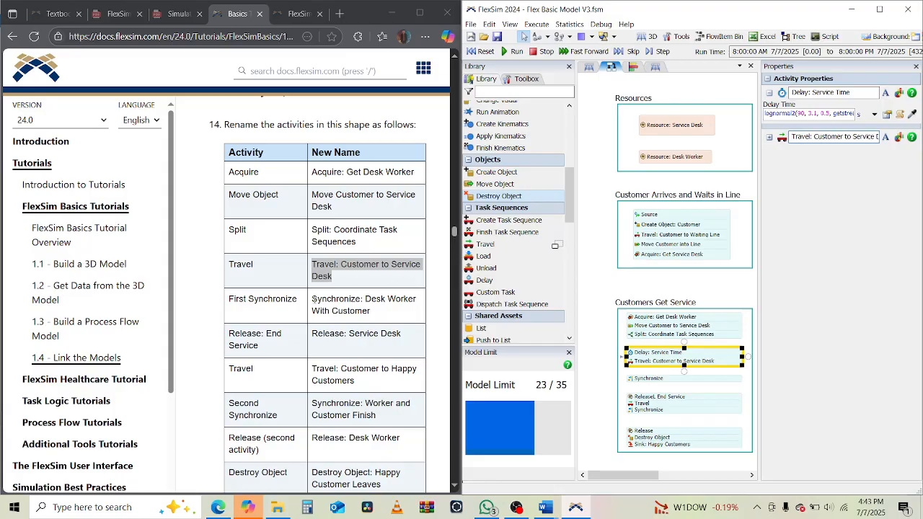
# Step: Rename the standalone Synchronize activity as "Synchronize: Desk Worker With Customer", without any leading blank space
pyautogui.scroll(-1, 313, 300)
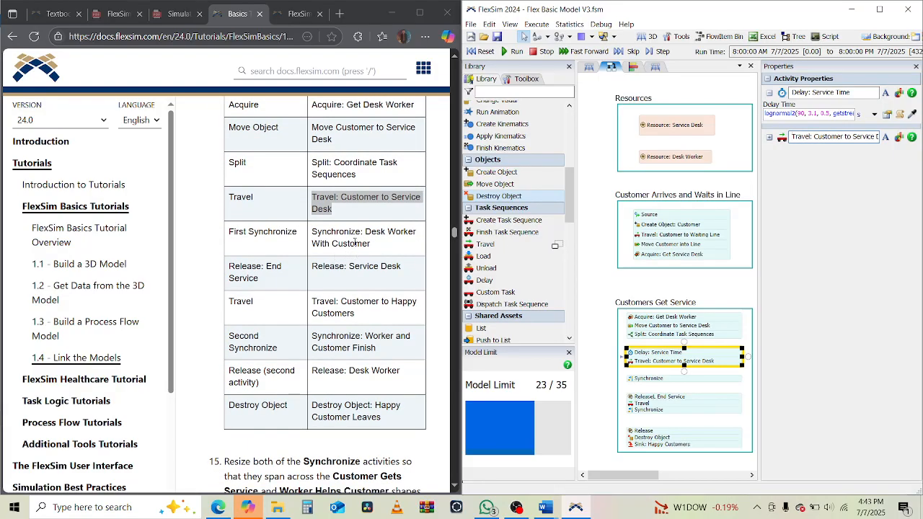
pyautogui.moveTo(371, 248); pyautogui.dragTo(303, 236)
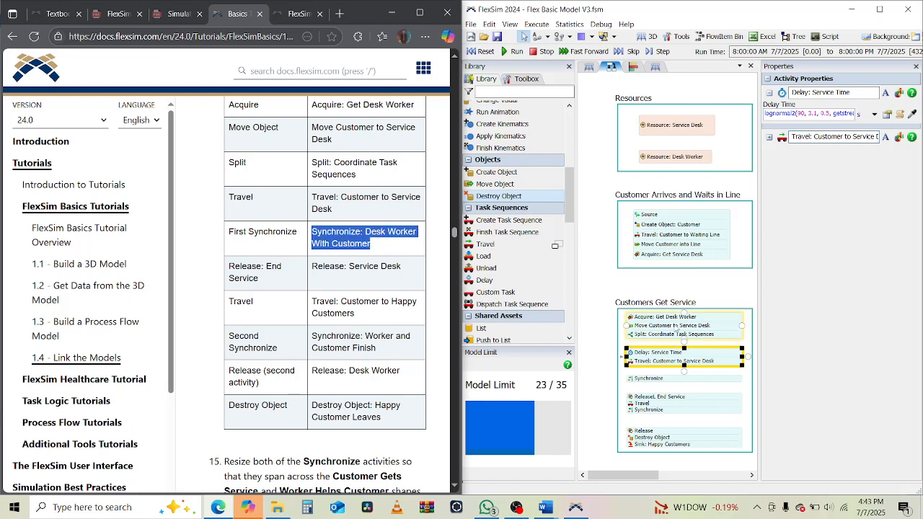
pyautogui.click(653, 378)
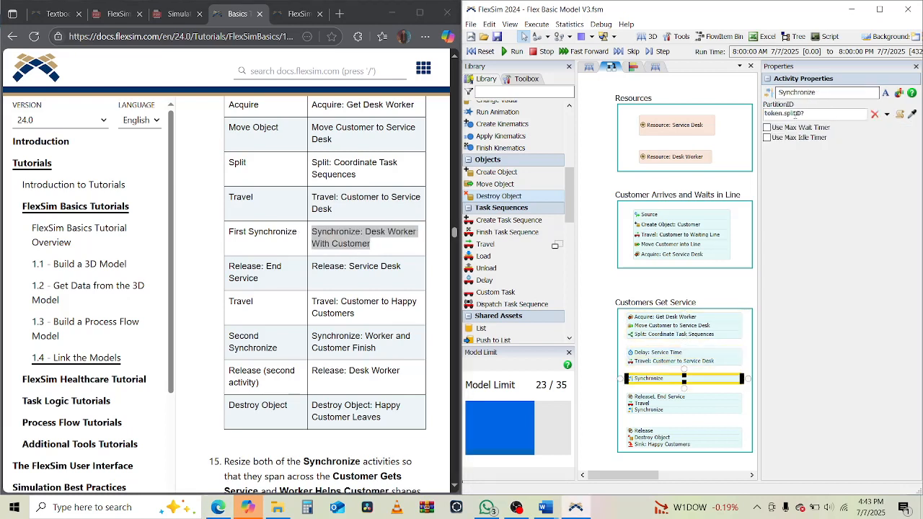
pyautogui.doubleClick(796, 93)
pyautogui.hotkey('ctrl', 'v')
pyautogui.press('Return')
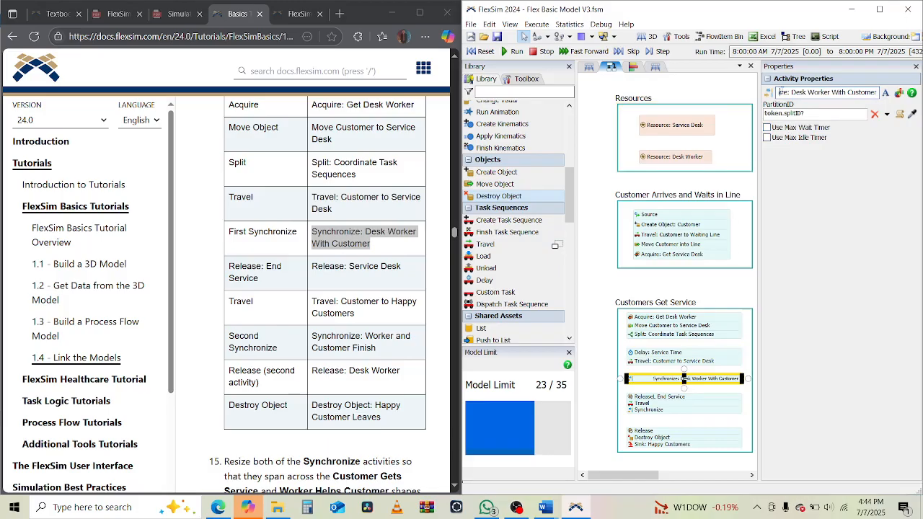
pyautogui.click(780, 92)
pyautogui.press('Left')
pyautogui.press('BackSpace')
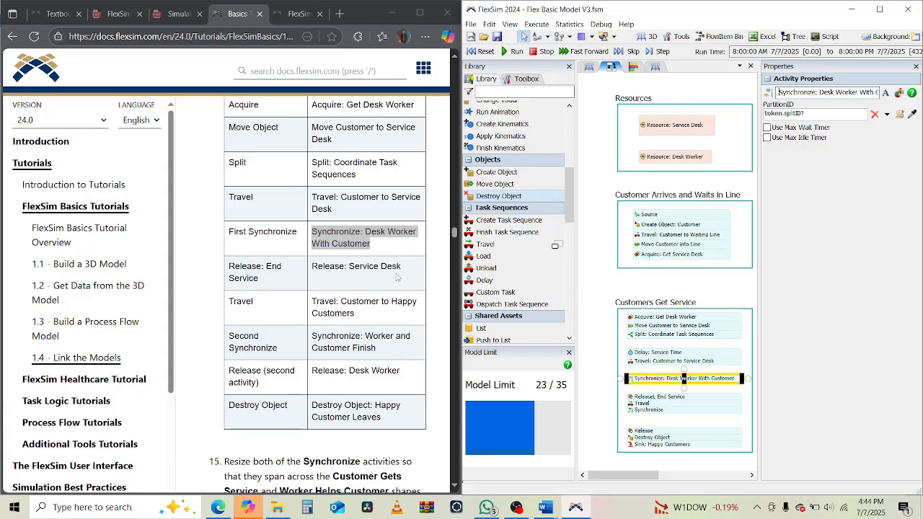
# Step: Rename the ReleaseL End Service activity as "Release: Service Desk", using the name in the tutorial table
pyautogui.moveTo(404, 268); pyautogui.dragTo(312, 268)
pyautogui.hotkey('ctrl', 'c')
pyautogui.click(657, 408)
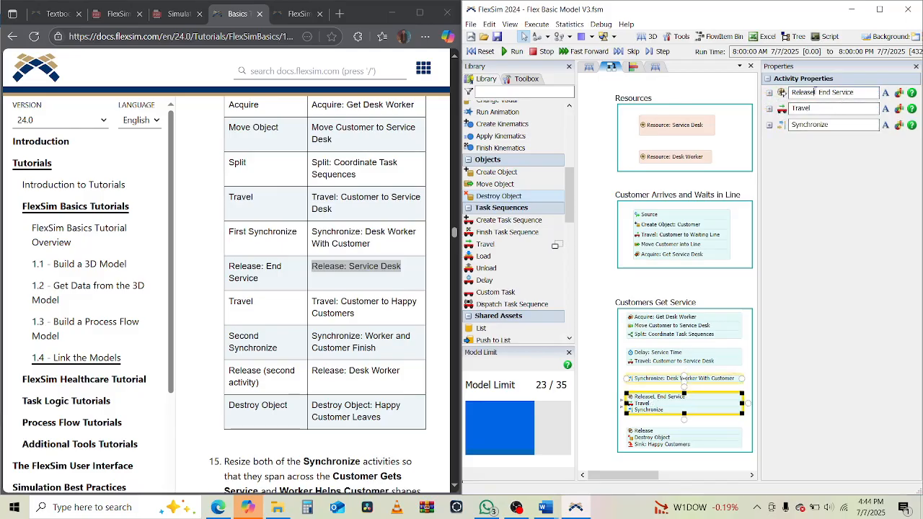
pyautogui.click(819, 94)
pyautogui.click(664, 435)
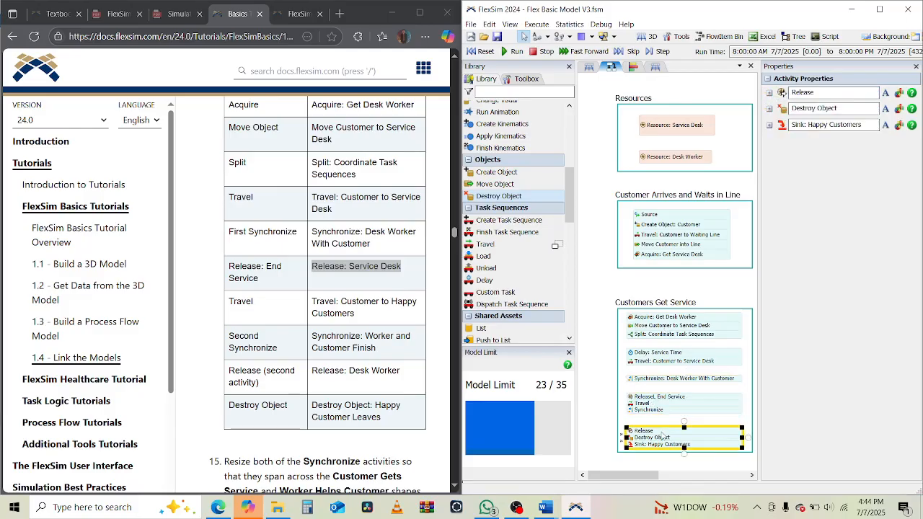
pyautogui.click(824, 92)
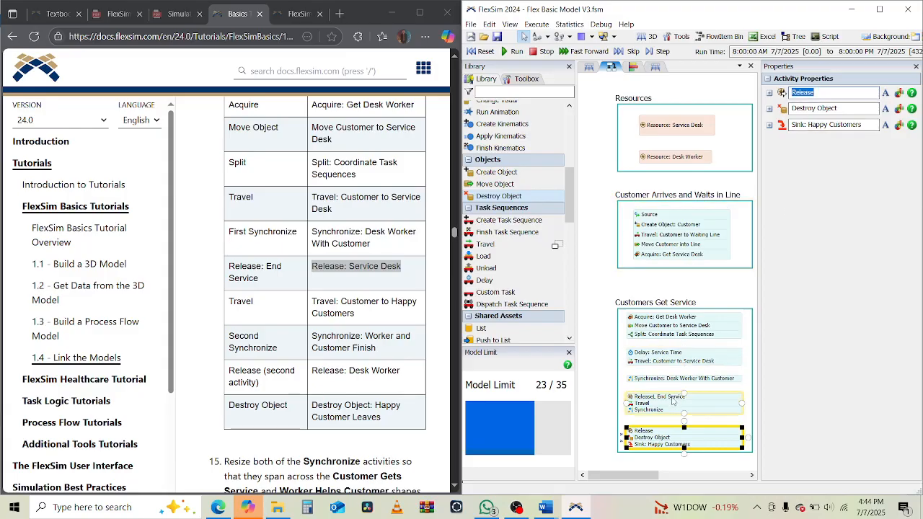
pyautogui.click(673, 402)
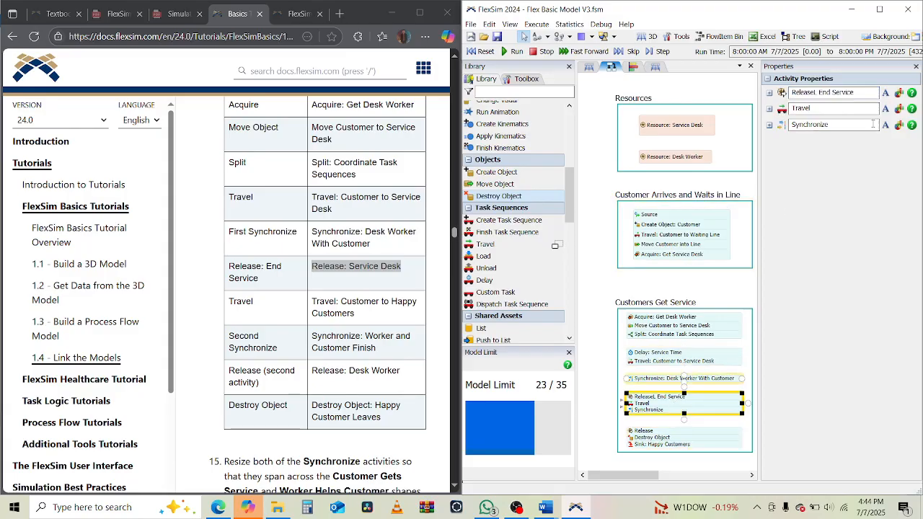
pyautogui.click(833, 93)
pyautogui.hotkey('ctrl', 'v')
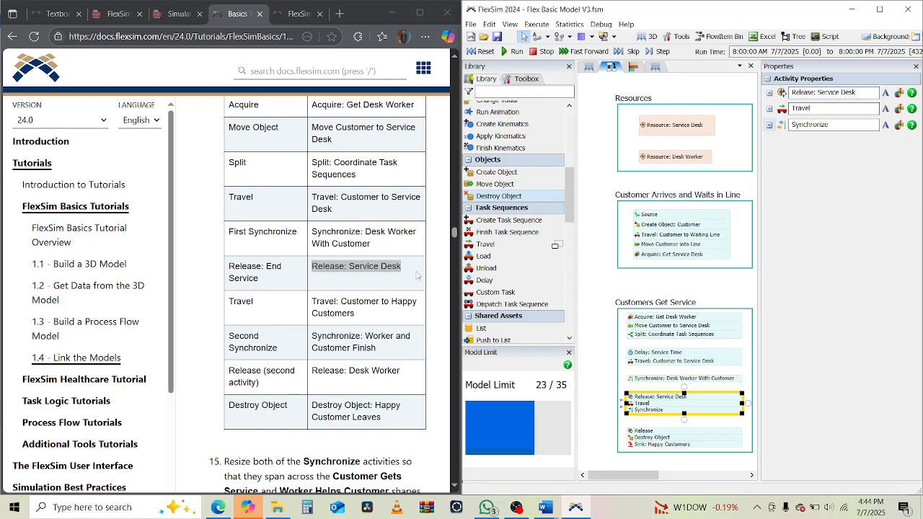
pyautogui.scroll(1, 308, 280)
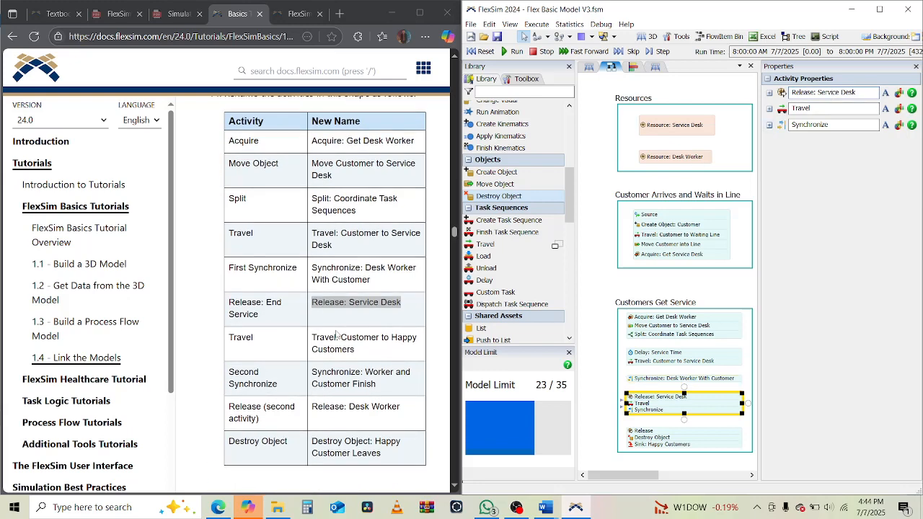
pyautogui.click(359, 252)
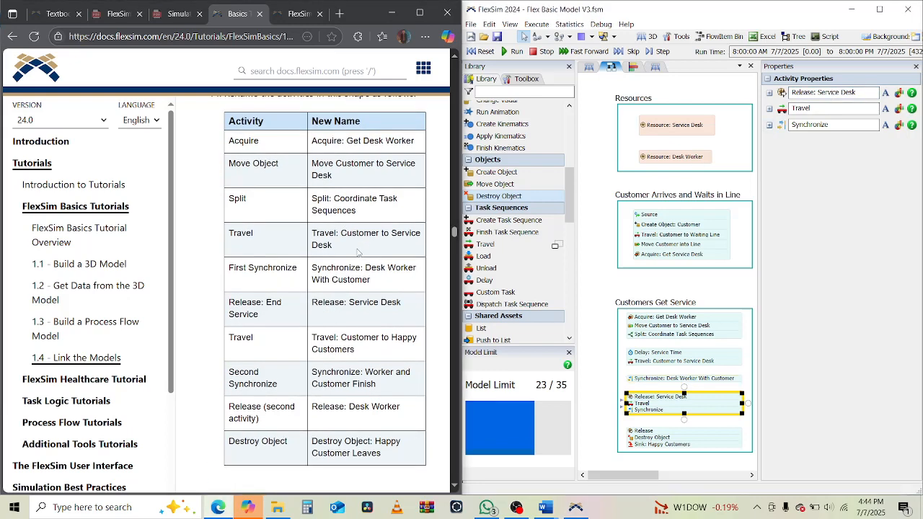
# Step: Rename the Travel activity below Release: Service Desk as "Travel: Customer to Happy Customers", without any leading blank space
pyautogui.scroll(-1, 359, 251)
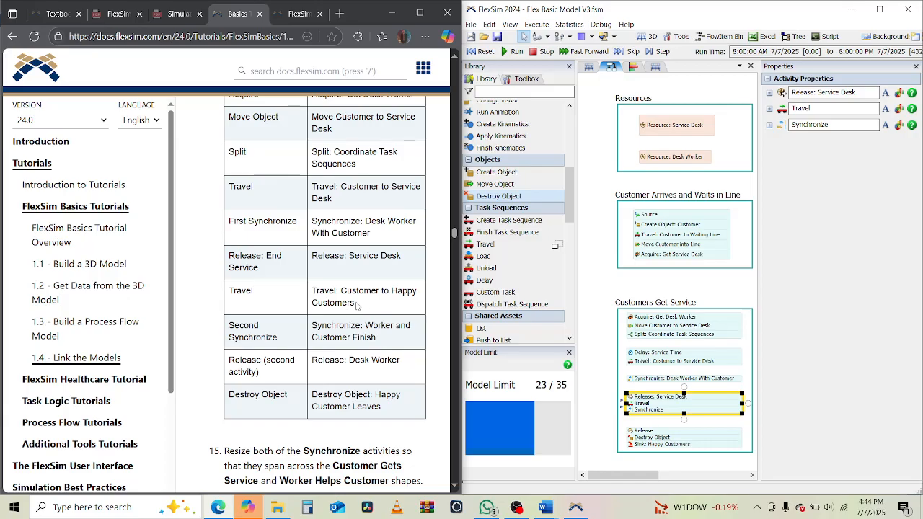
pyautogui.moveTo(356, 306); pyautogui.dragTo(303, 293)
pyautogui.hotkey('ctrl', 'c')
pyautogui.click(803, 110)
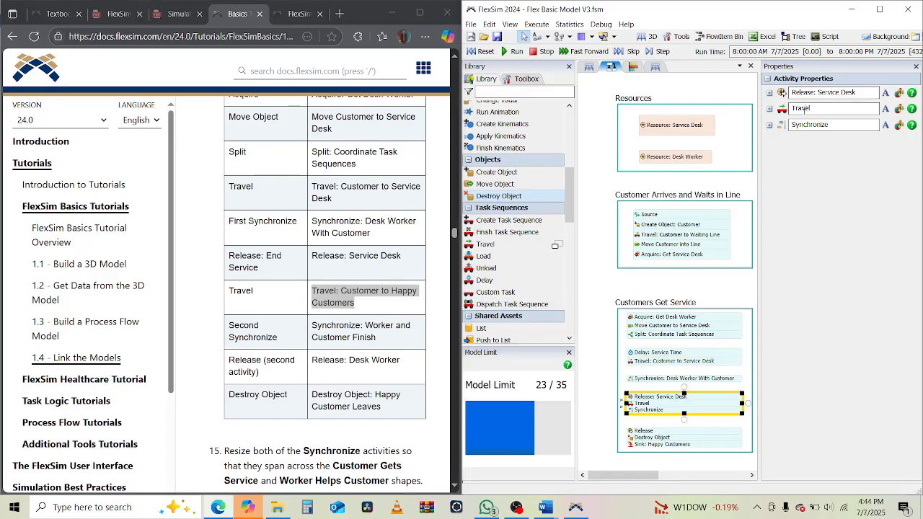
pyautogui.hotkey('ctrl', 'a')
pyautogui.hotkey('ctrl', 'v')
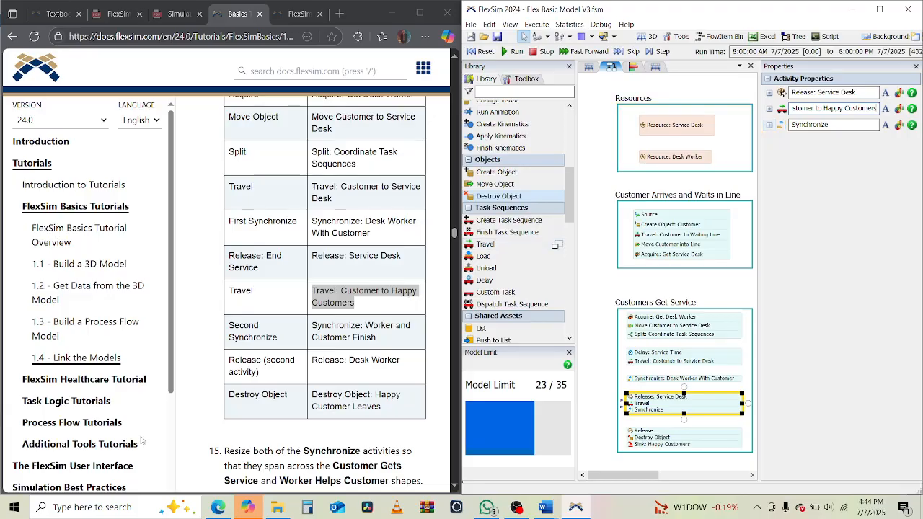
pyautogui.click(794, 108)
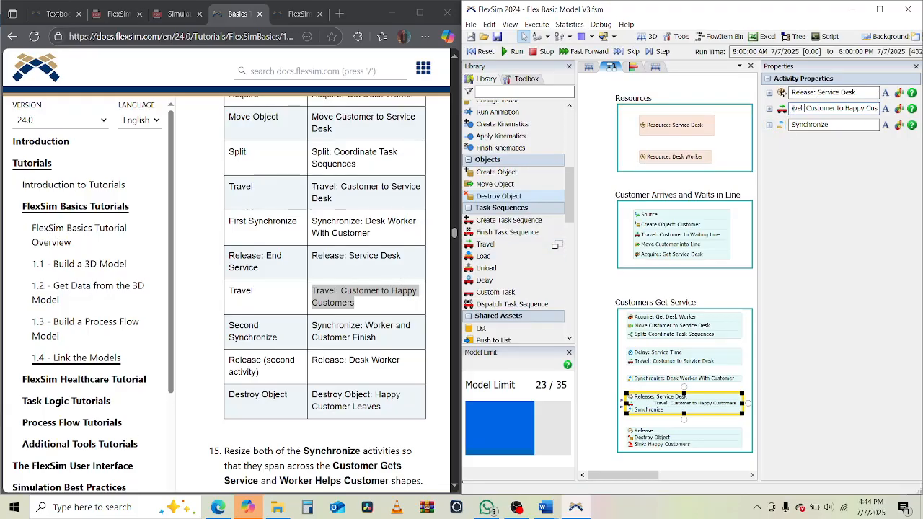
pyautogui.click(795, 108)
pyautogui.press('BackSpace')
pyautogui.press('BackSpace')
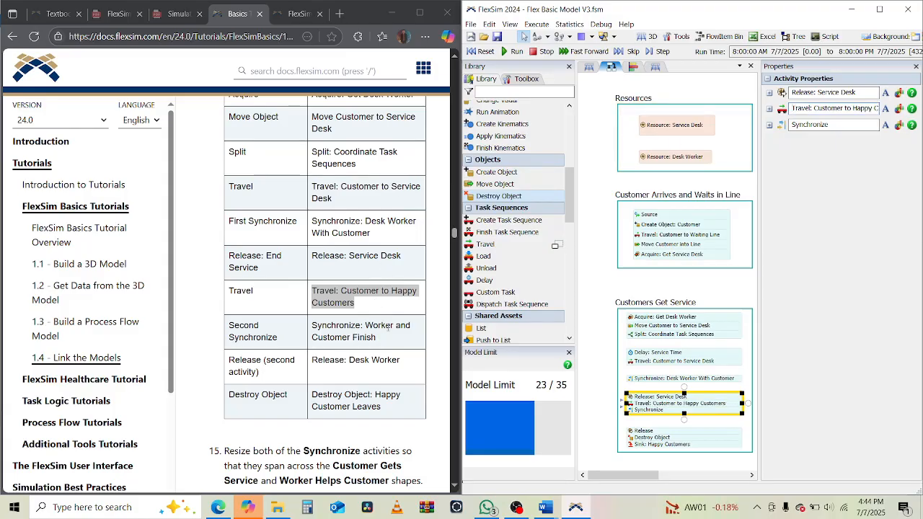
# Step: Rename the Synchronize activity below Travel: Customer to Happy Customers as "Synchronize: Worker and Customer Finish"
pyautogui.moveTo(386, 339); pyautogui.dragTo(315, 324)
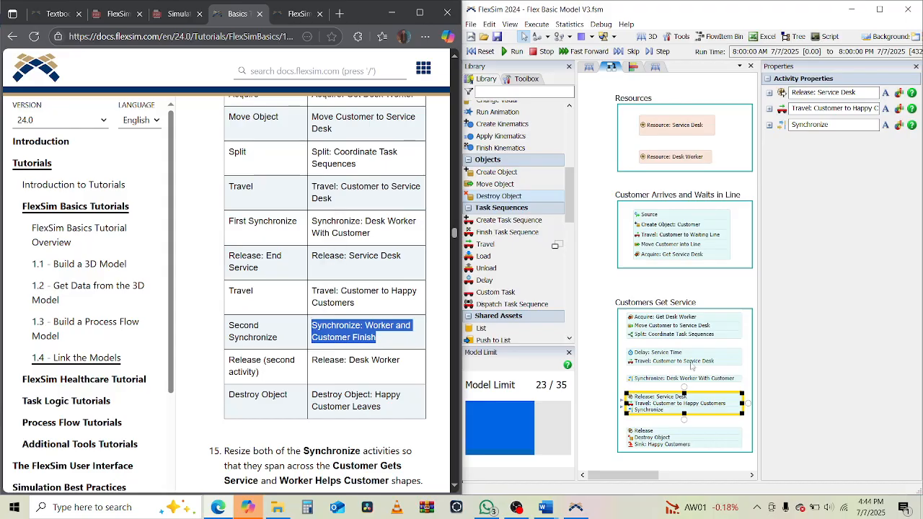
pyautogui.doubleClick(822, 124)
pyautogui.write('Synchronize: Worker and Customer Finish')
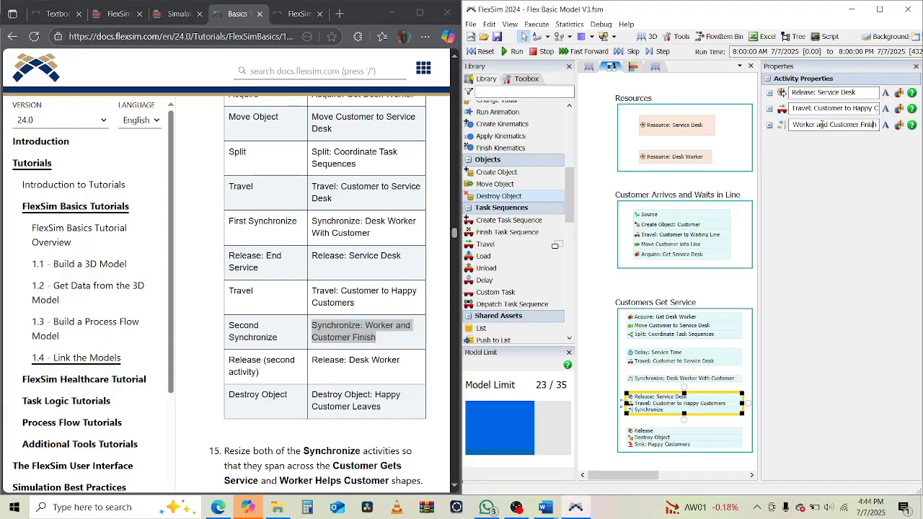
pyautogui.press('Home')
# Step: Rename the Release activity in the last block of Customers Get Service as "Release: Desk Worker"
pyautogui.moveTo(411, 360); pyautogui.dragTo(312, 360)
pyautogui.hotkey('ctrl', 'c')
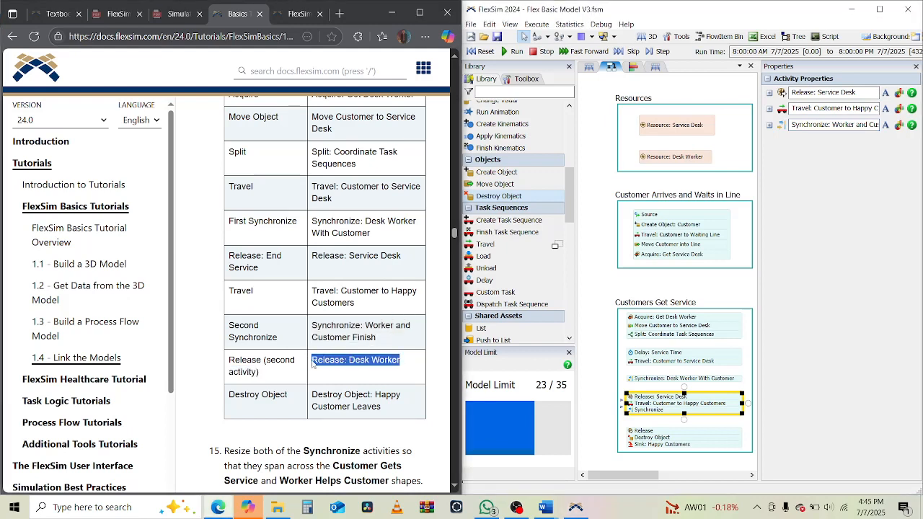
pyautogui.click(670, 433)
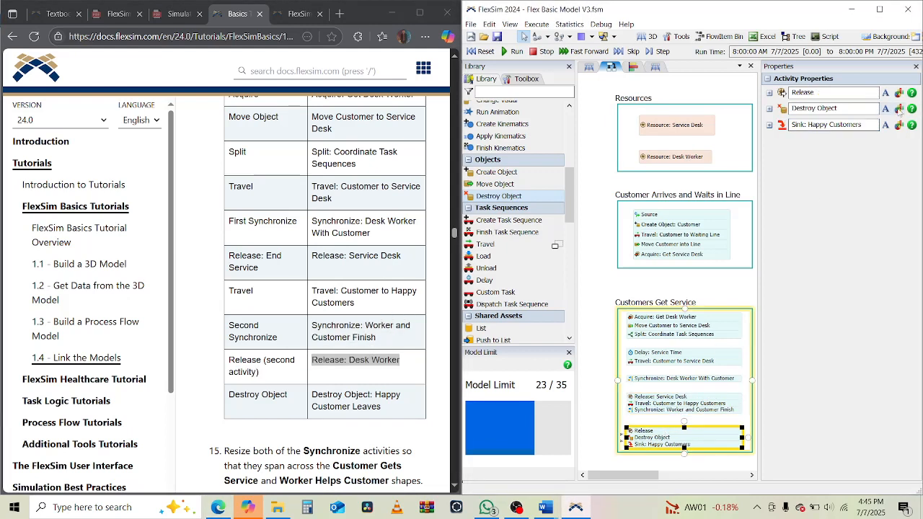
pyautogui.doubleClick(824, 94)
pyautogui.hotkey('ctrl', 'v')
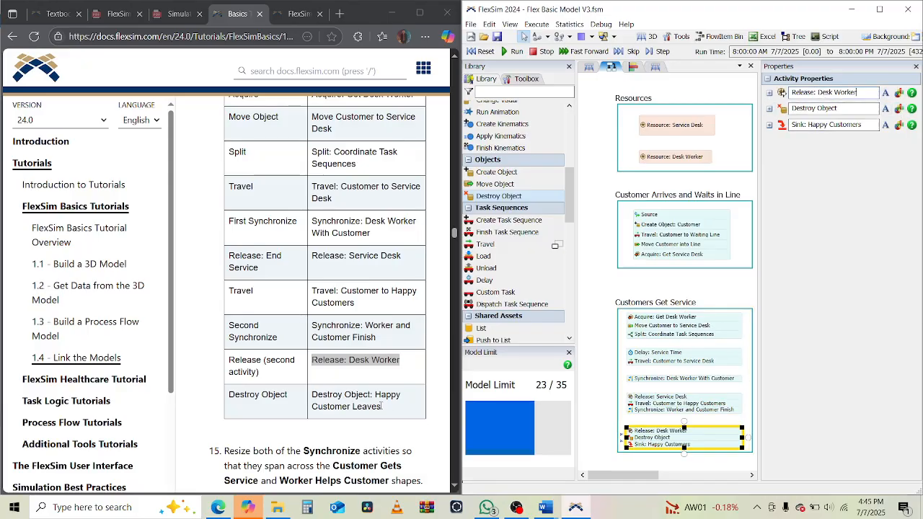
# Step: Rename the Destroy Object activity above Sink: Happy Customers as "Destroy Object: Happy Customer Leaves"
pyautogui.moveTo(385, 408); pyautogui.dragTo(313, 390)
pyautogui.hotkey('ctrl', 'c')
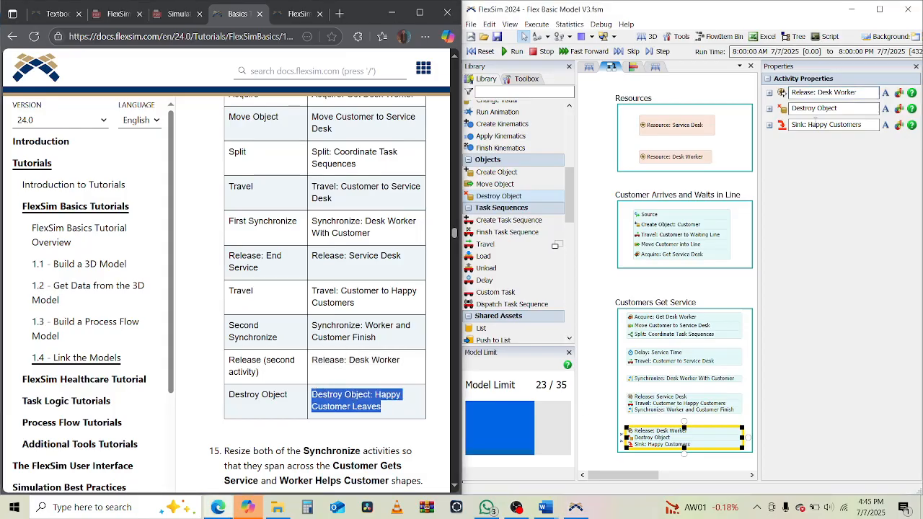
pyautogui.click(819, 110)
pyautogui.hotkey('ctrl', 'a')
pyautogui.hotkey('ctrl', 'v')
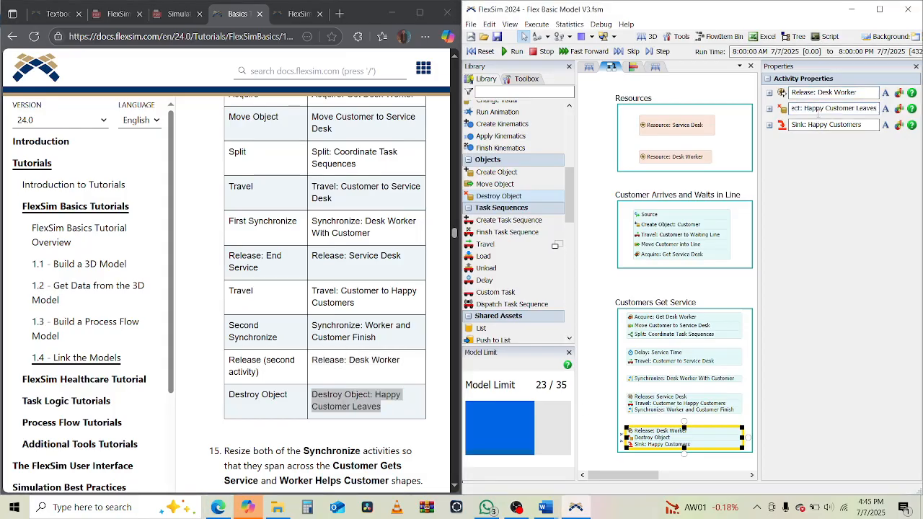
pyautogui.press('Return')
# Step: Move the Customers Get Service shape with its activities slightly up, closer to the Customer Arrives and Waits in Line shape
pyautogui.scroll(-3, 210, 332)
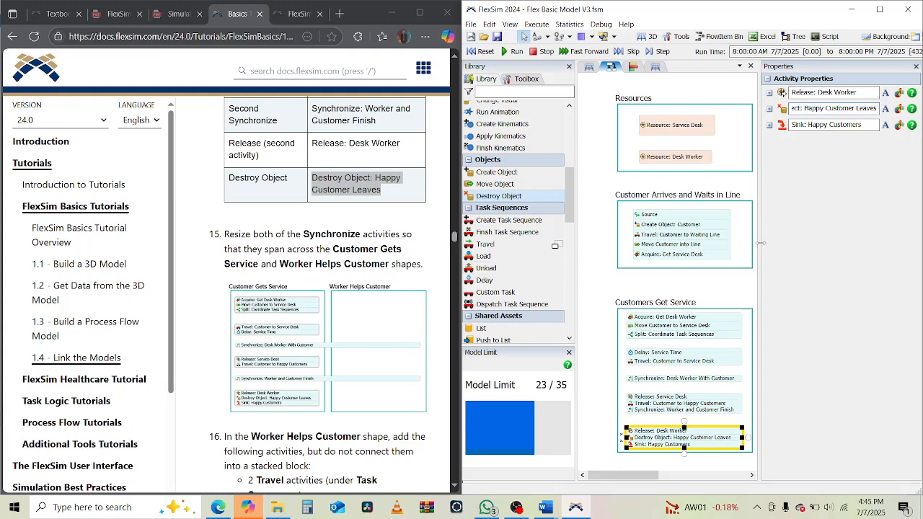
pyautogui.moveTo(760, 243); pyautogui.dragTo(845, 244)
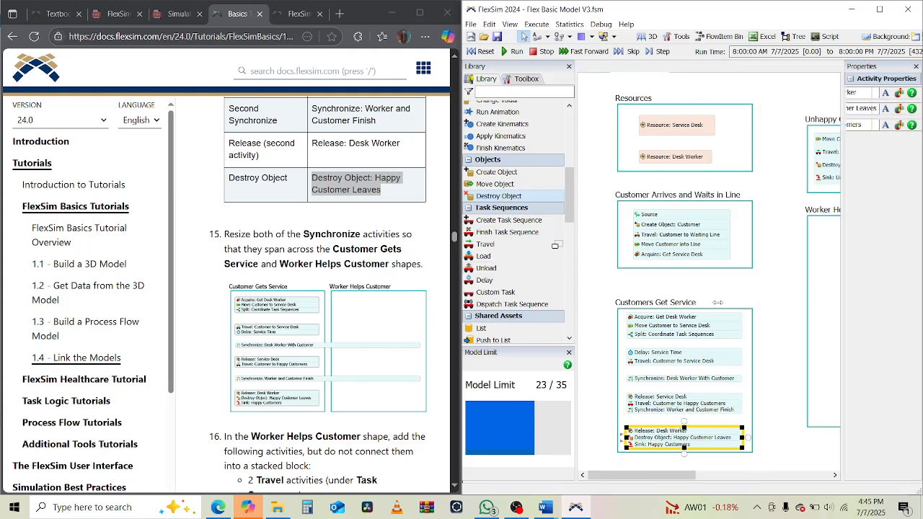
pyautogui.click(820, 427)
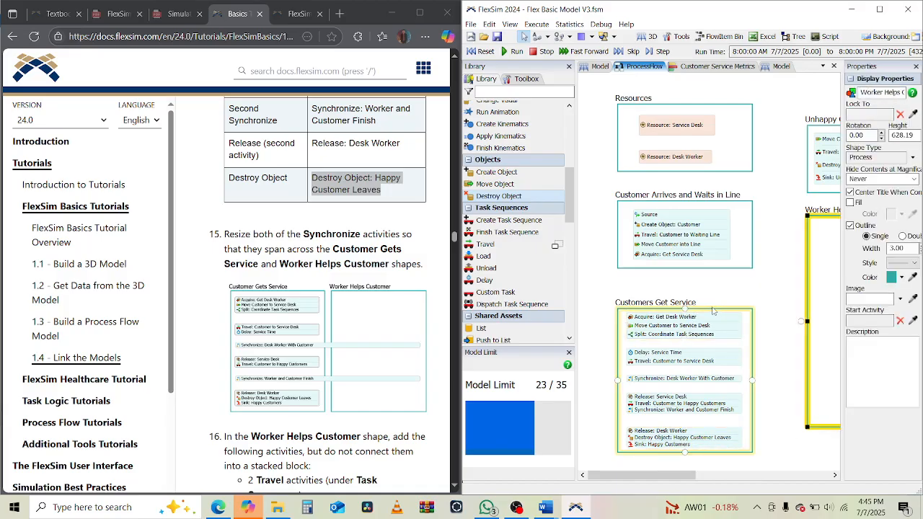
pyautogui.moveTo(713, 310); pyautogui.dragTo(713, 294)
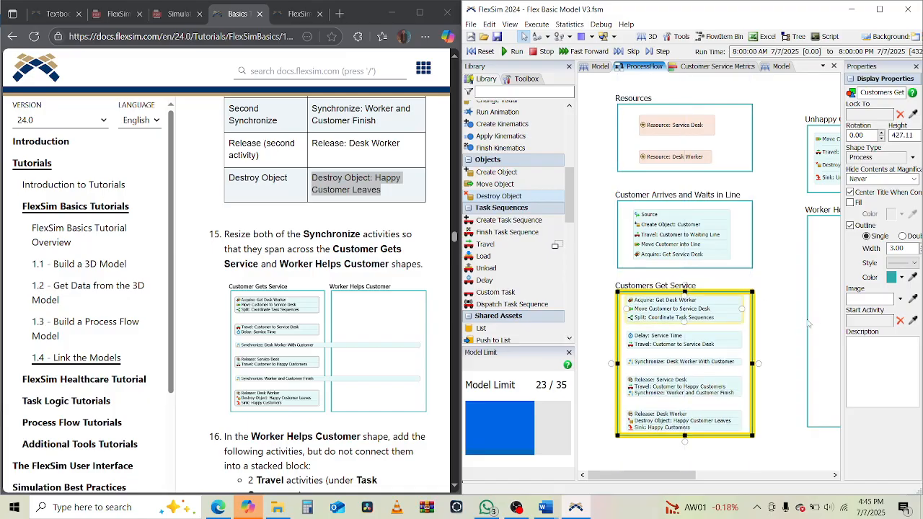
# Step: Resize the Worker Helps Customer shape so its upper and lower edges line up with Customers Get Service and its near side sits closer to it
pyautogui.moveTo(691, 476); pyautogui.dragTo(745, 478)
pyautogui.click(801, 221)
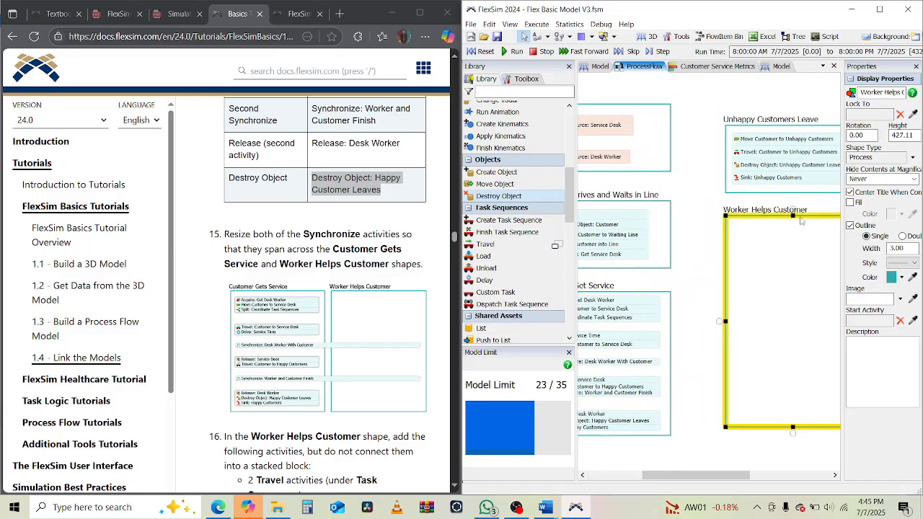
pyautogui.moveTo(792, 214); pyautogui.dragTo(792, 292)
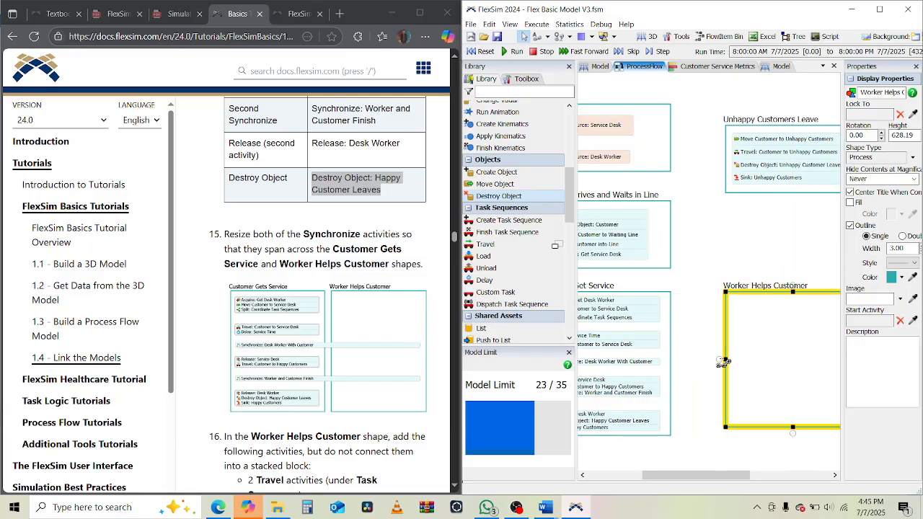
pyautogui.moveTo(727, 359); pyautogui.dragTo(698, 359)
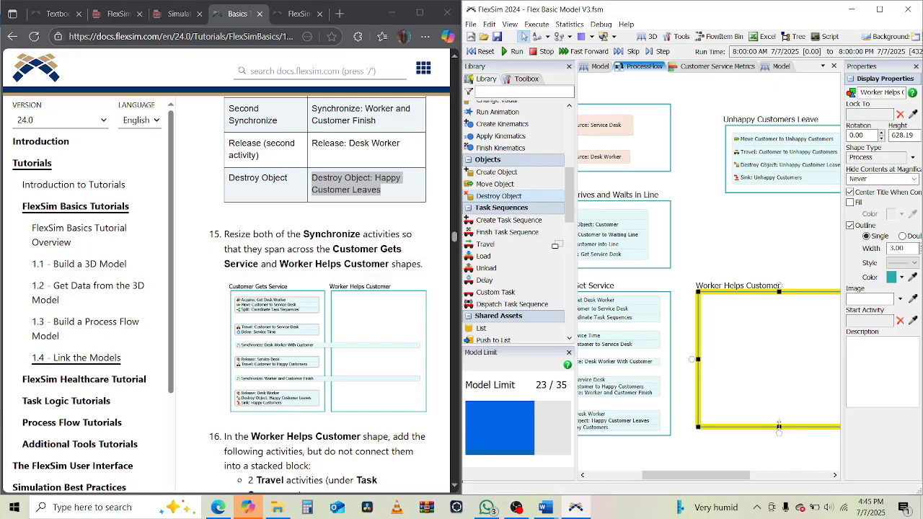
pyautogui.moveTo(780, 427); pyautogui.dragTo(779, 437)
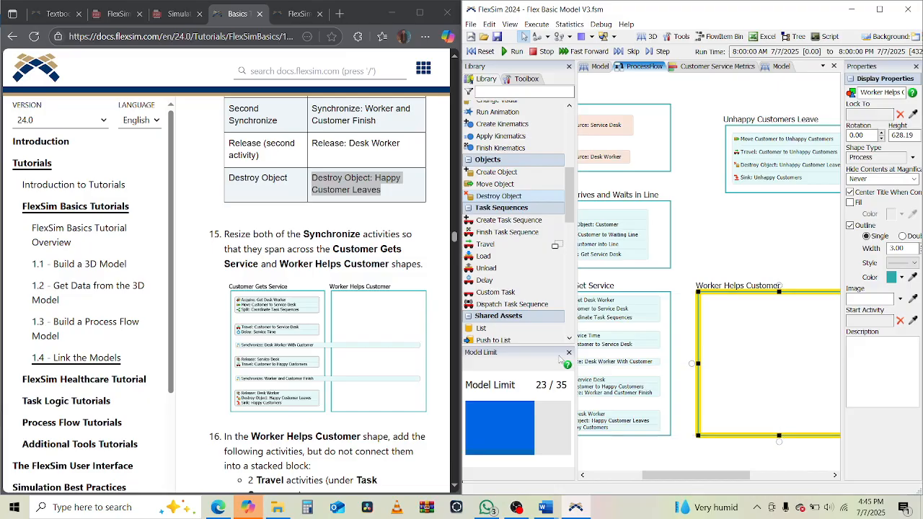
# Step: Detach Synchronize: Worker and Customer Finish from its block and widen both Synchronize activities across the Customers Get Service and Worker Helps Customer shapes
pyautogui.click(639, 363)
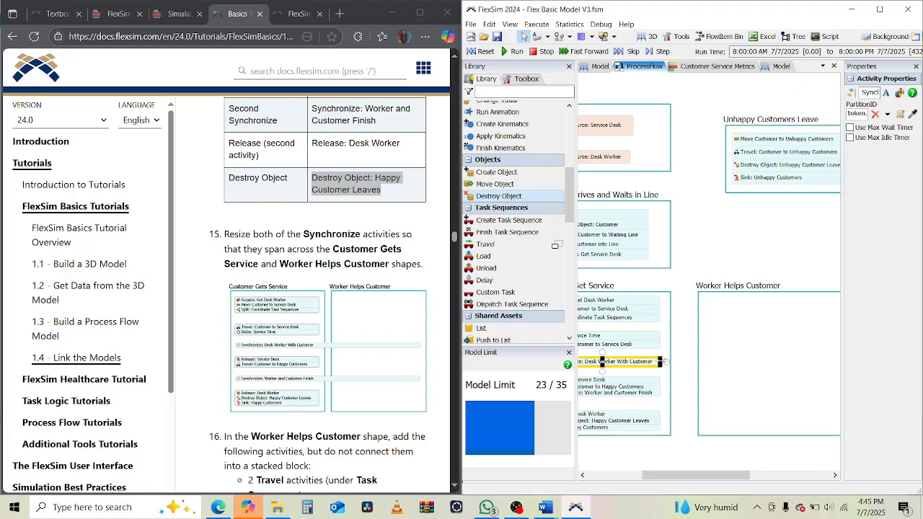
pyautogui.moveTo(660, 362); pyautogui.dragTo(841, 362)
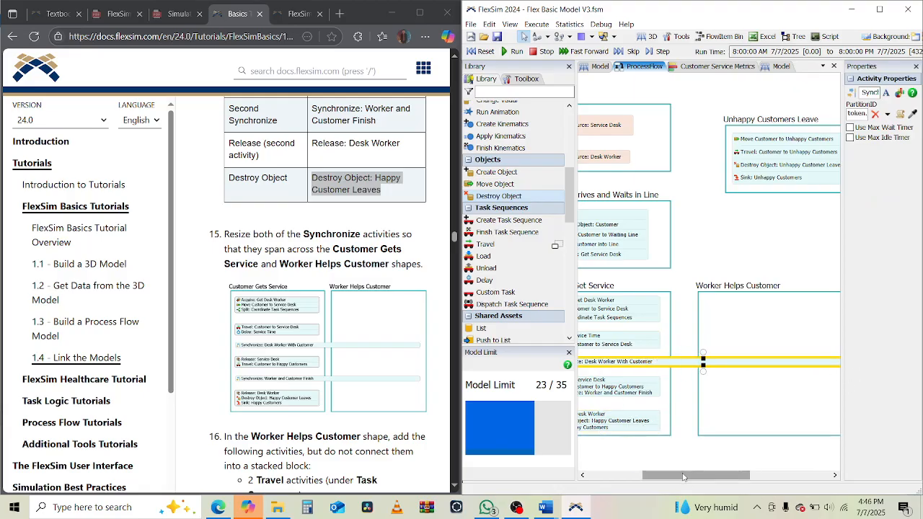
pyautogui.moveTo(686, 477); pyautogui.dragTo(649, 477)
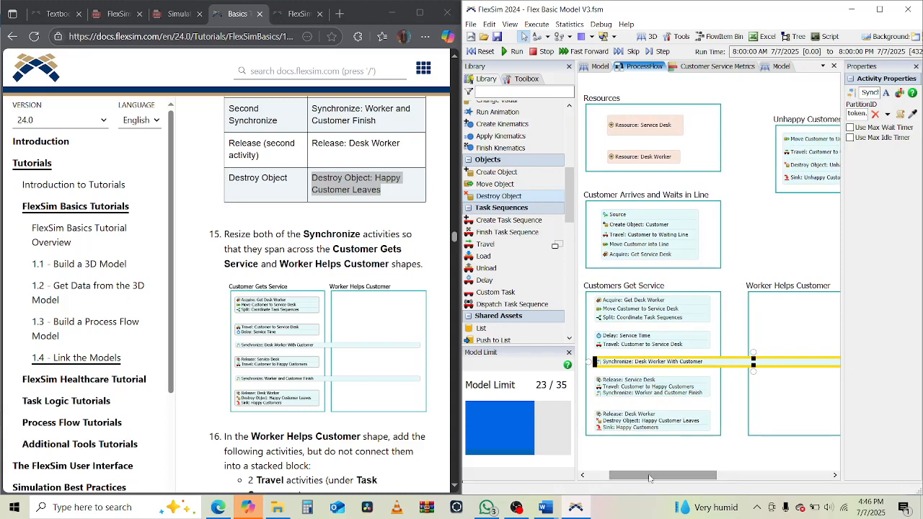
pyautogui.click(657, 394)
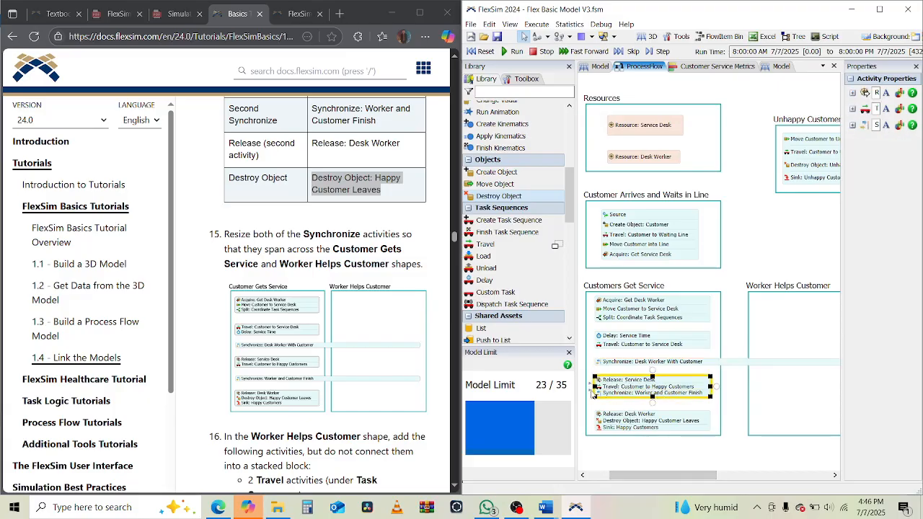
pyautogui.click(592, 393)
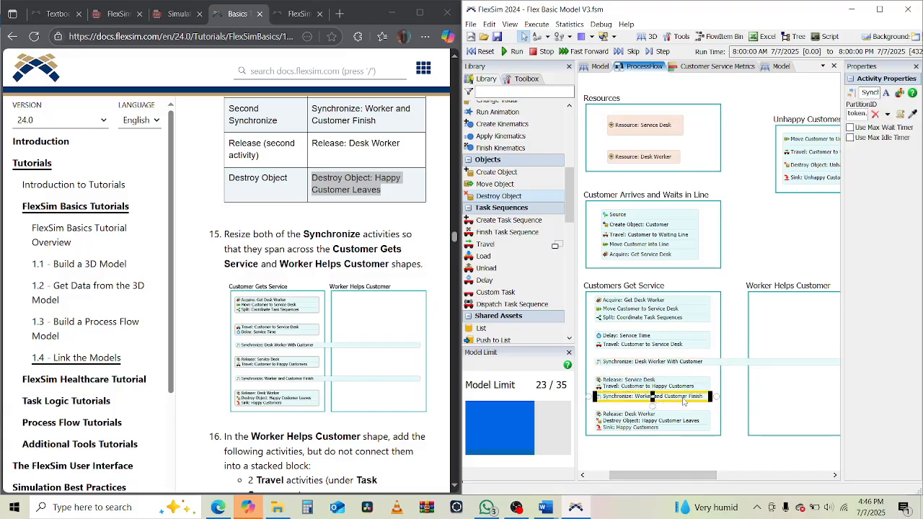
pyautogui.moveTo(684, 402); pyautogui.dragTo(900, 401)
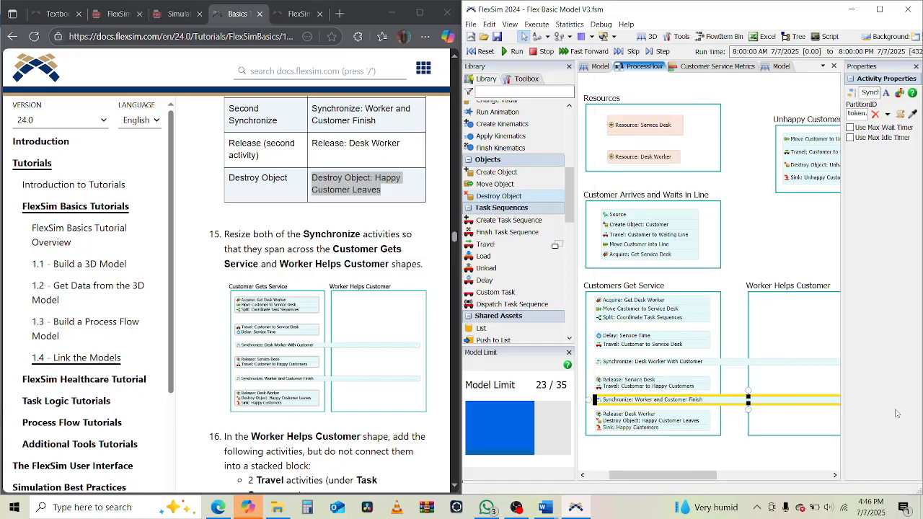
pyautogui.click(737, 460)
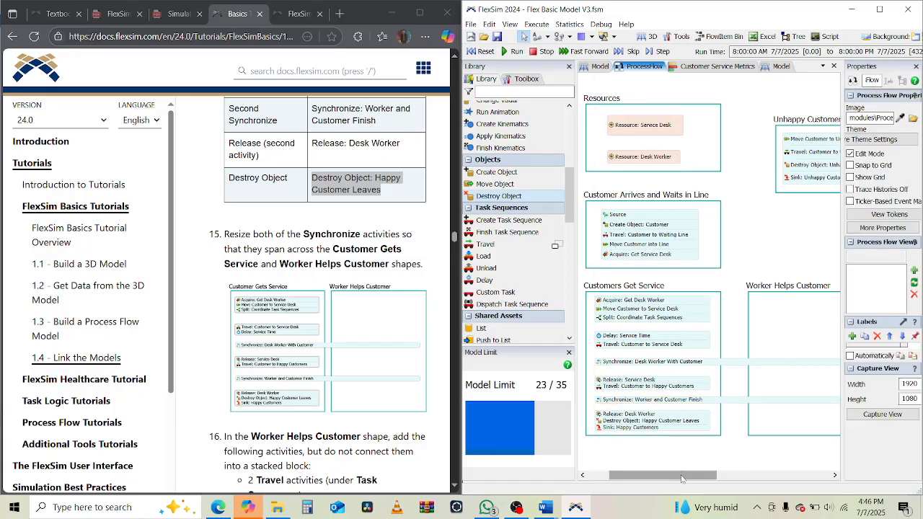
# Step: Add two unconnected Travel activities inside the Worker Helps Customer shape, one above the first Synchronize and one between the two Synchronize activities
pyautogui.moveTo(689, 476)
pyautogui.mouseDown()
pyautogui.moveTo(757, 473)
pyautogui.moveTo(687, 475)
pyautogui.mouseUp()
pyautogui.scroll(-3, 394, 383)
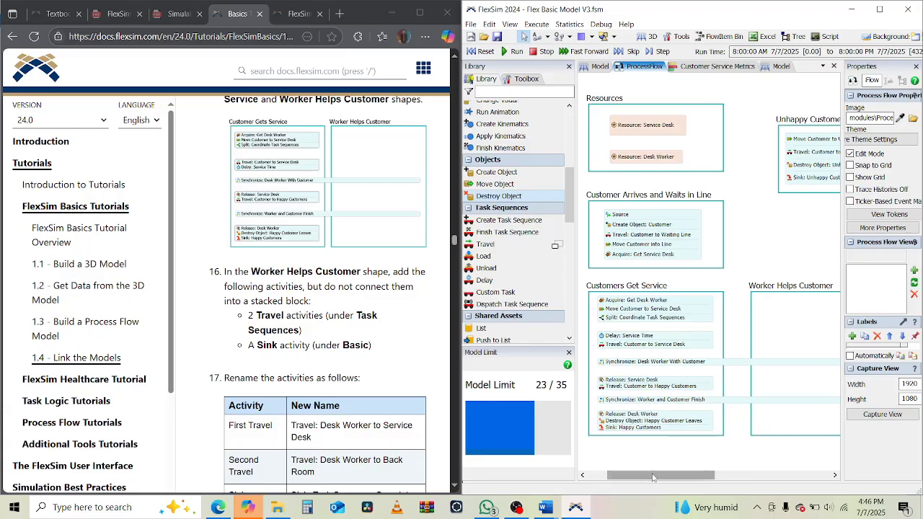
pyautogui.moveTo(655, 476); pyautogui.dragTo(686, 476)
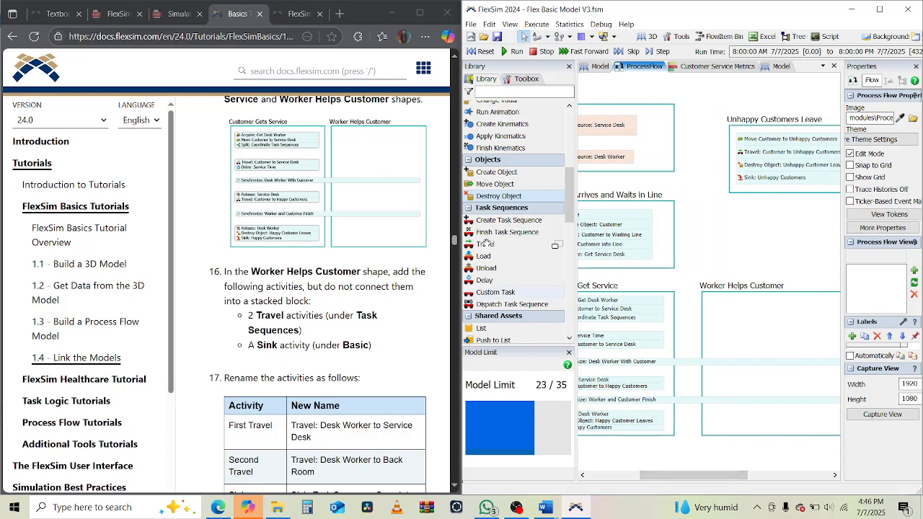
pyautogui.click(527, 244)
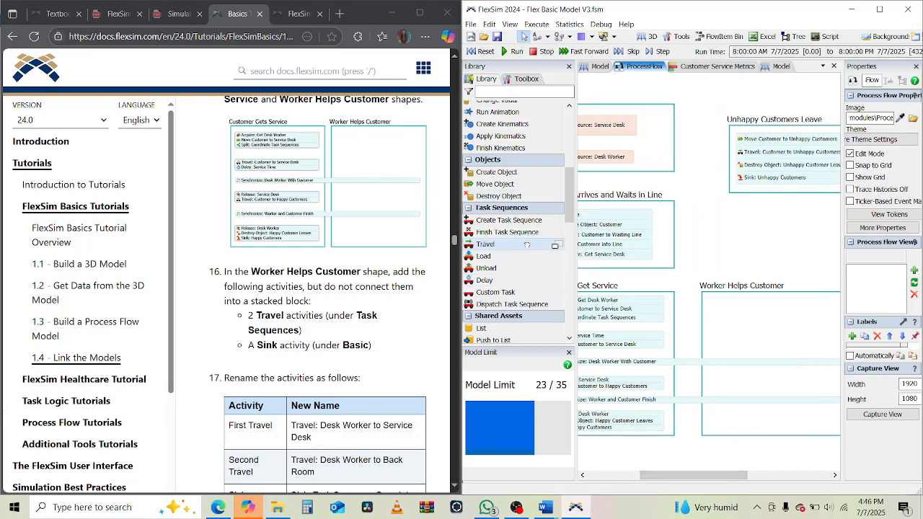
pyautogui.click(769, 315)
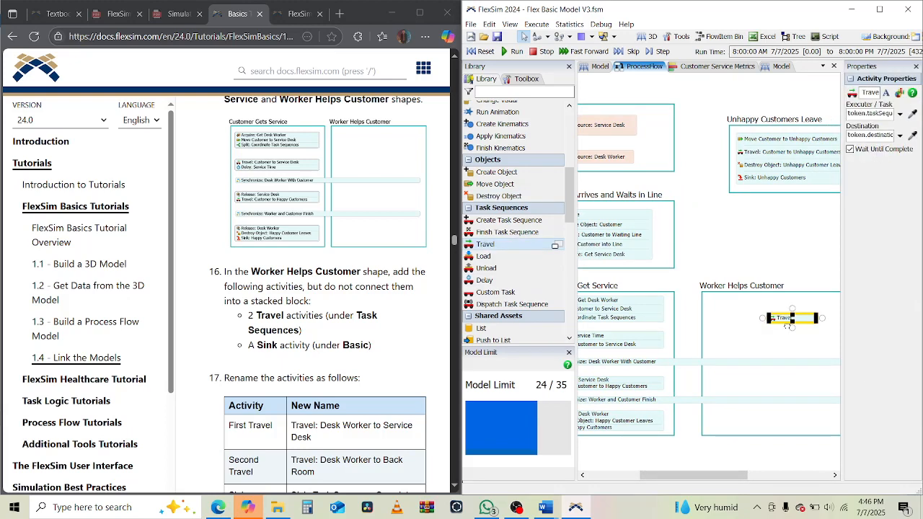
pyautogui.click(782, 377)
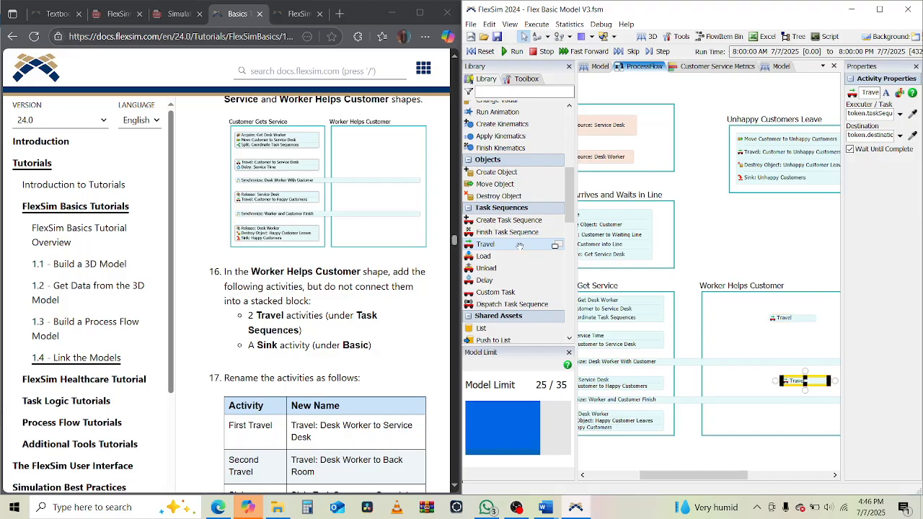
# Step: Add a Sink activity inside the Worker Helps Customer shape, below Synchronize: Worker and Customer Finish
pyautogui.moveTo(569, 186); pyautogui.dragTo(568, 131)
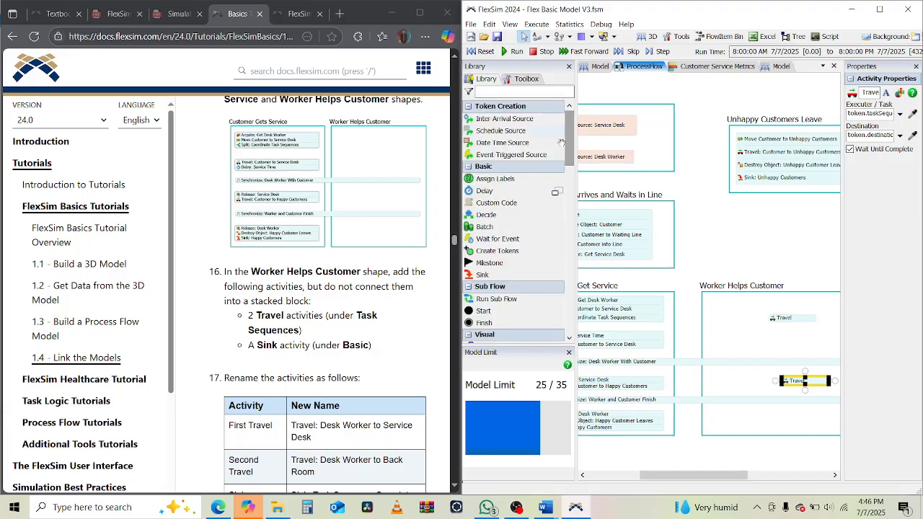
pyautogui.click(482, 275)
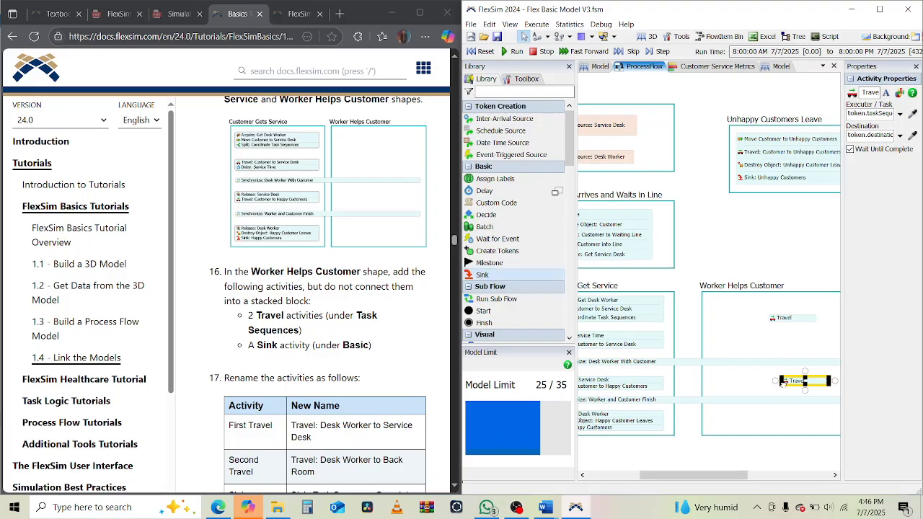
pyautogui.click(781, 419)
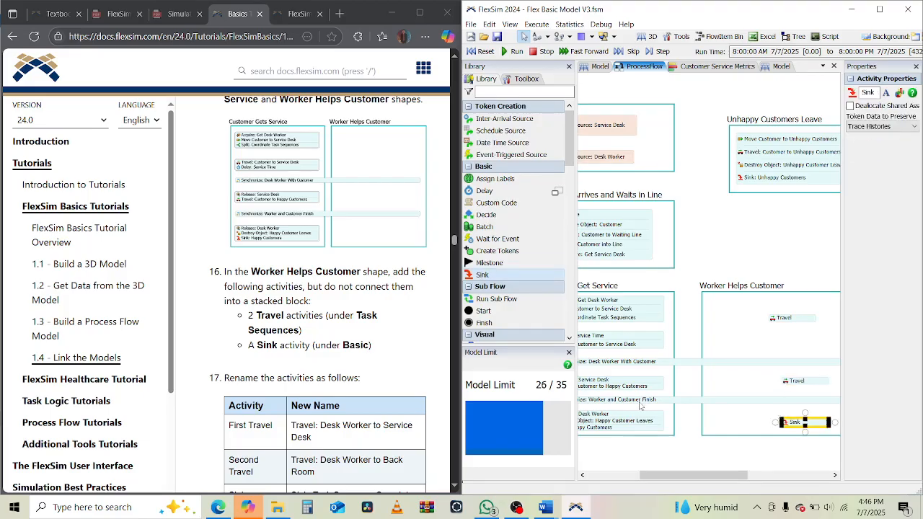
# Step: Rename the upper Travel activity in the Worker Helps Customer shape to Travel: Desk Worker to Service Desk
pyautogui.scroll(-2, 382, 390)
pyautogui.scroll(-1, 382, 391)
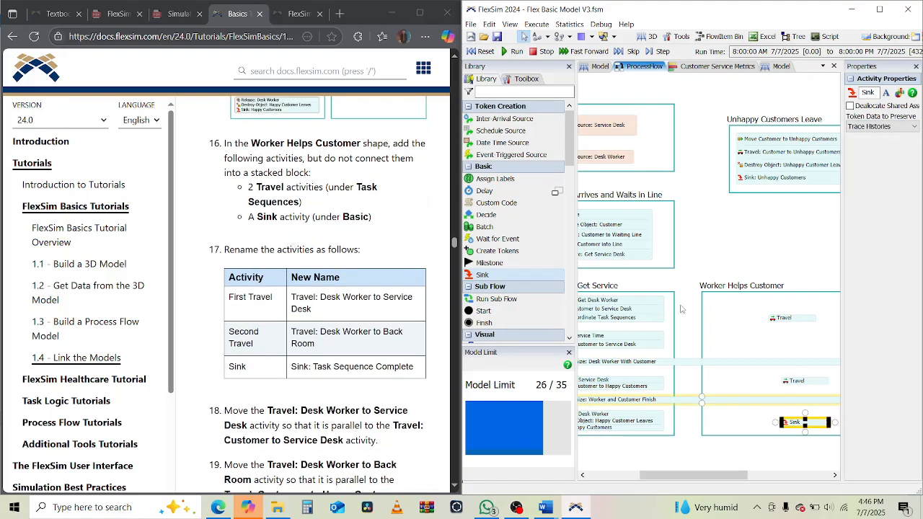
pyautogui.click(784, 320)
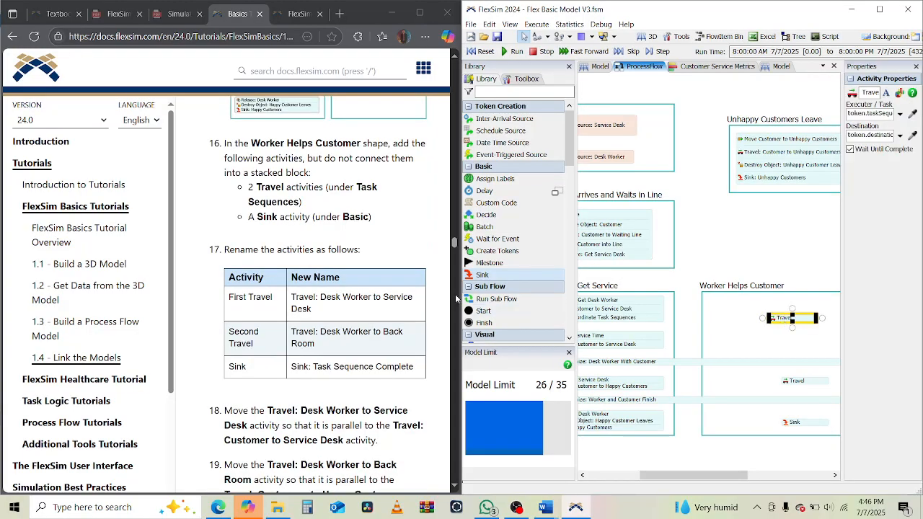
pyautogui.moveTo(311, 308); pyautogui.dragTo(292, 296)
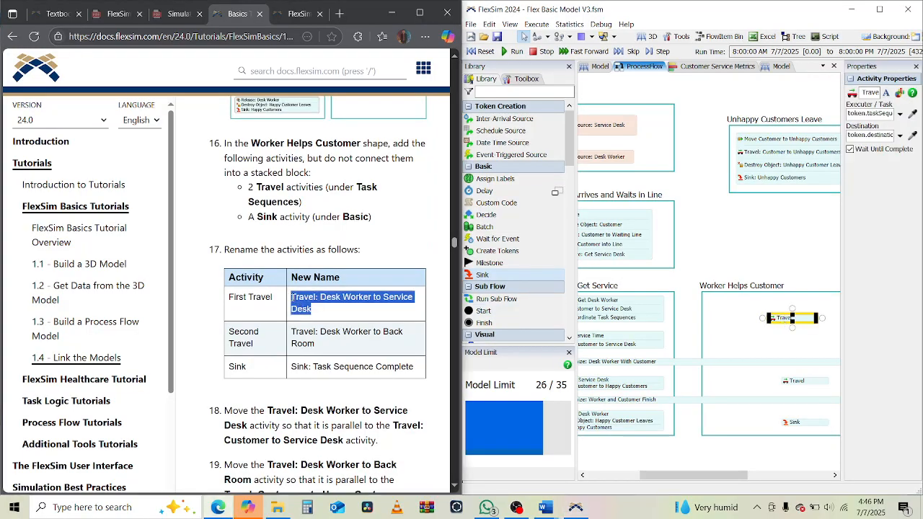
pyautogui.click(871, 92)
pyautogui.hotkey('ctrl', 'v')
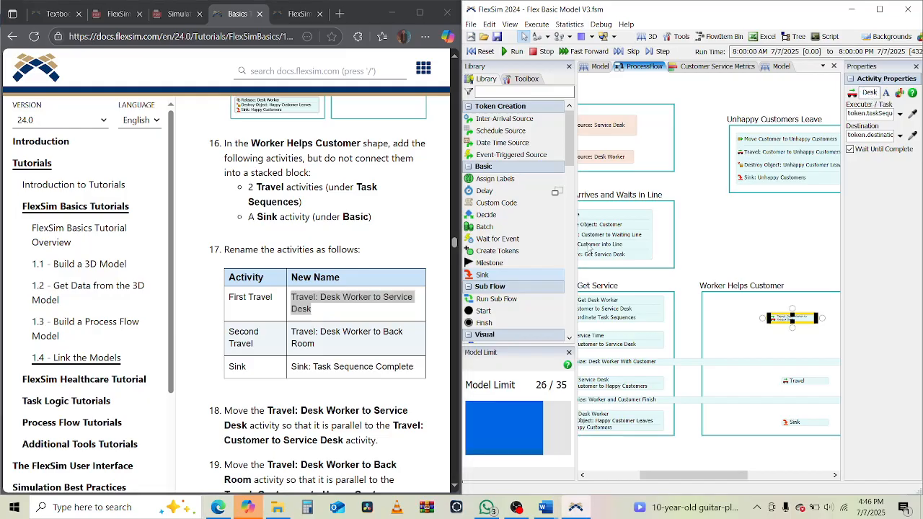
# Step: Rename the second Travel activity in the Worker Helps Customer shape to Travel: Desk Worker to Back Room
pyautogui.moveTo(316, 345); pyautogui.dragTo(296, 331)
pyautogui.hotkey('ctrl', 'c')
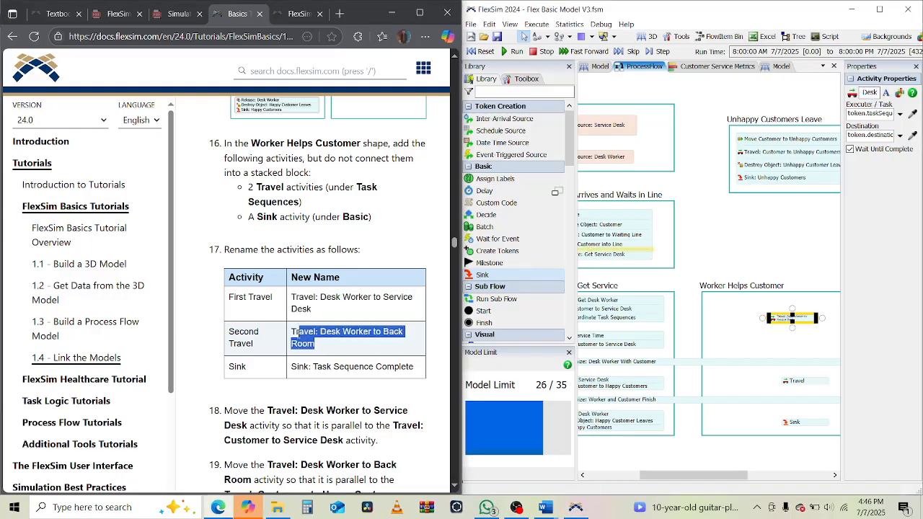
pyautogui.click(800, 383)
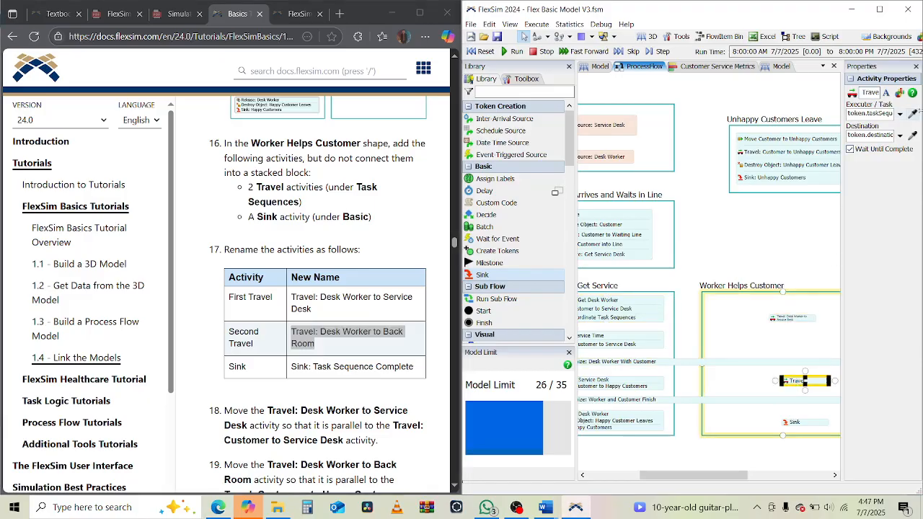
pyautogui.doubleClick(872, 93)
pyautogui.hotkey('ctrl', 'v')
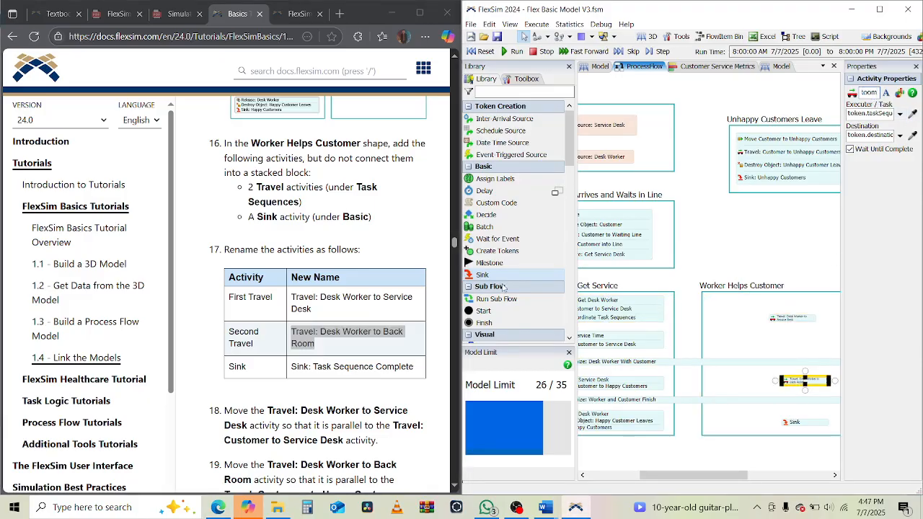
# Step: Rename the Sink activity in the Worker Helps Customer shape to Sink: Task Sequence Complete
pyautogui.click(416, 370)
pyautogui.moveTo(417, 370); pyautogui.dragTo(290, 369)
pyautogui.hotkey('ctrl', 'c')
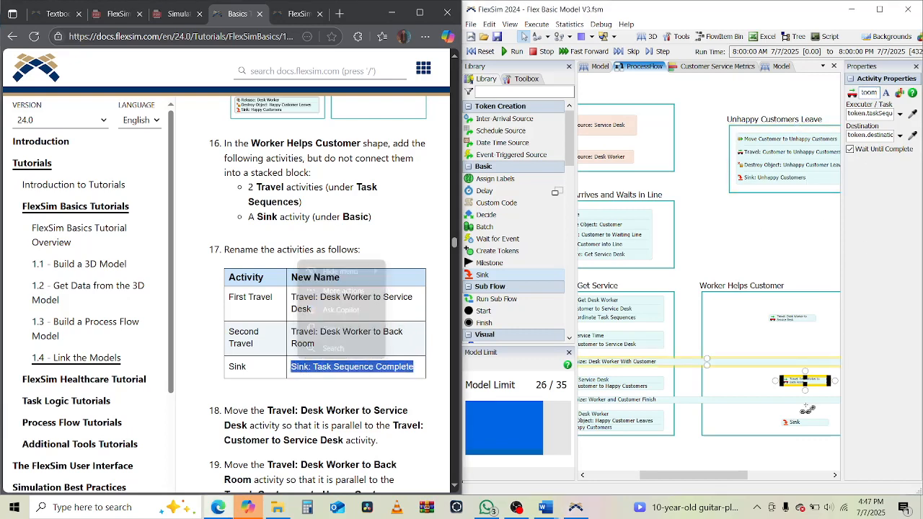
pyautogui.click(800, 422)
pyautogui.doubleClick(870, 92)
pyautogui.hotkey('ctrl', 'v')
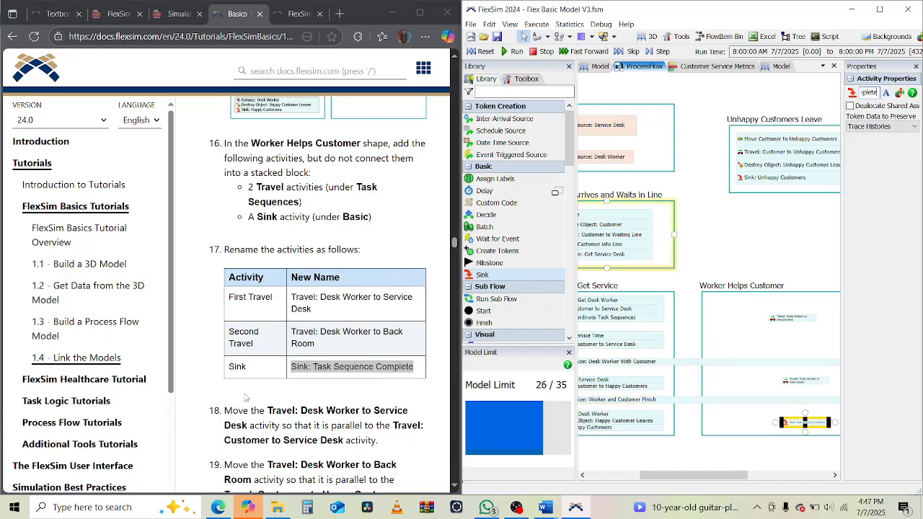
# Step: Move Travel: Desk Worker to Service Desk level with Travel: Customer to Service Desk and widen it so its name fits on one line
pyautogui.scroll(-2, 345, 390)
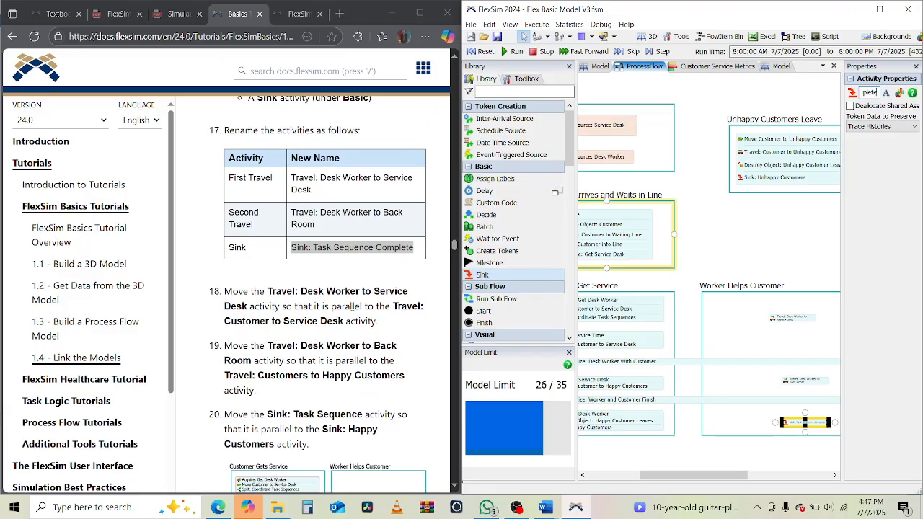
pyautogui.click(789, 319)
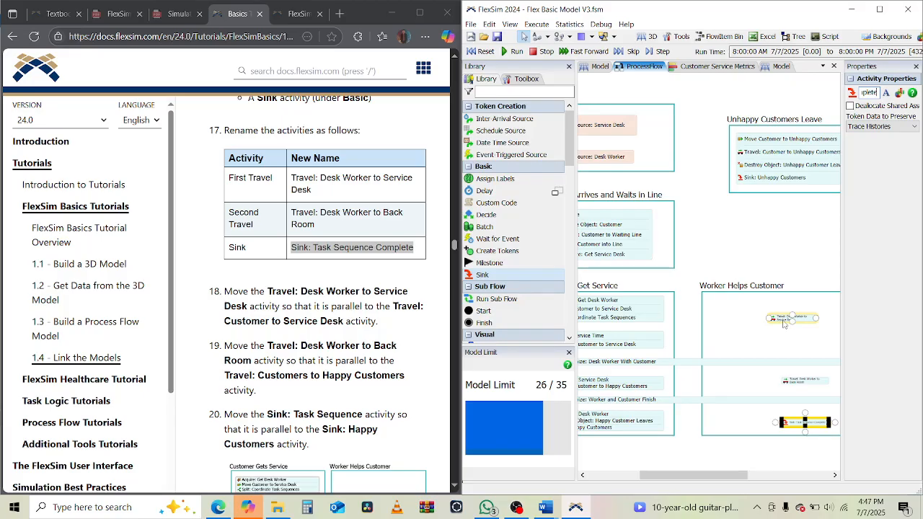
pyautogui.click(707, 439)
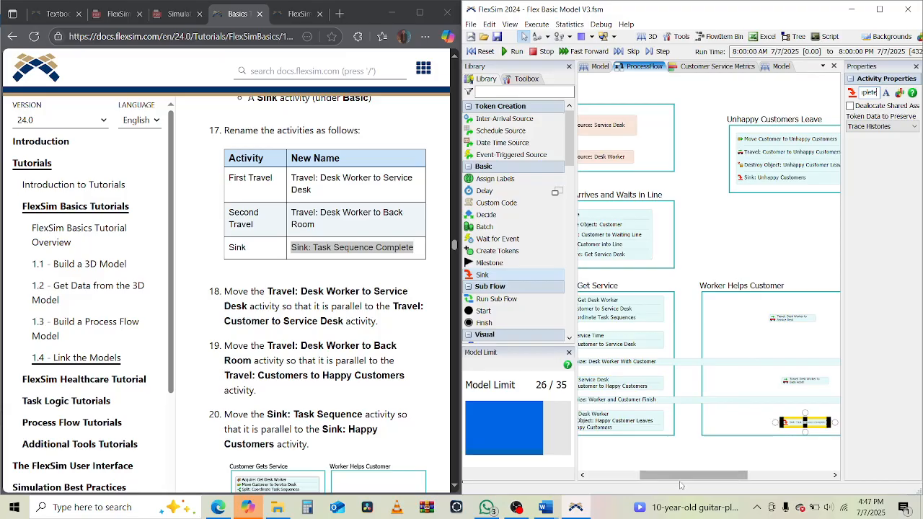
pyautogui.moveTo(681, 483); pyautogui.dragTo(662, 488)
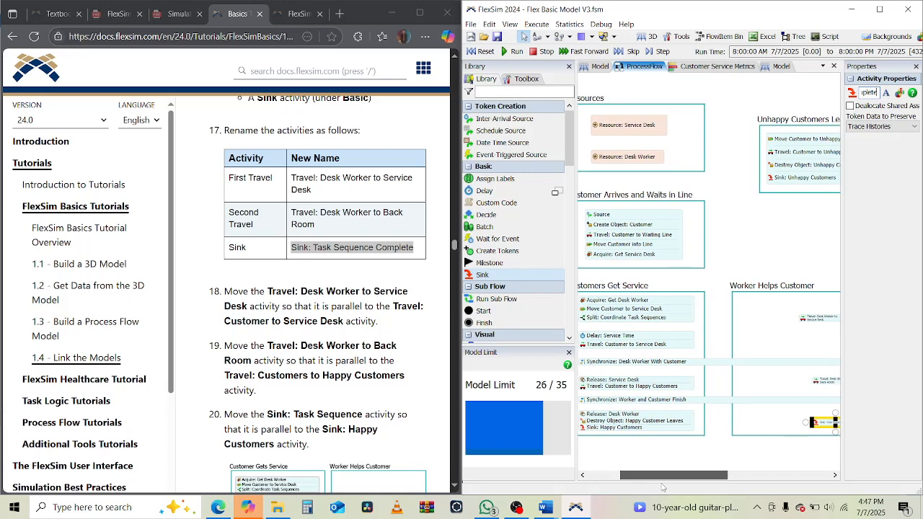
pyautogui.moveTo(662, 488); pyautogui.dragTo(662, 488)
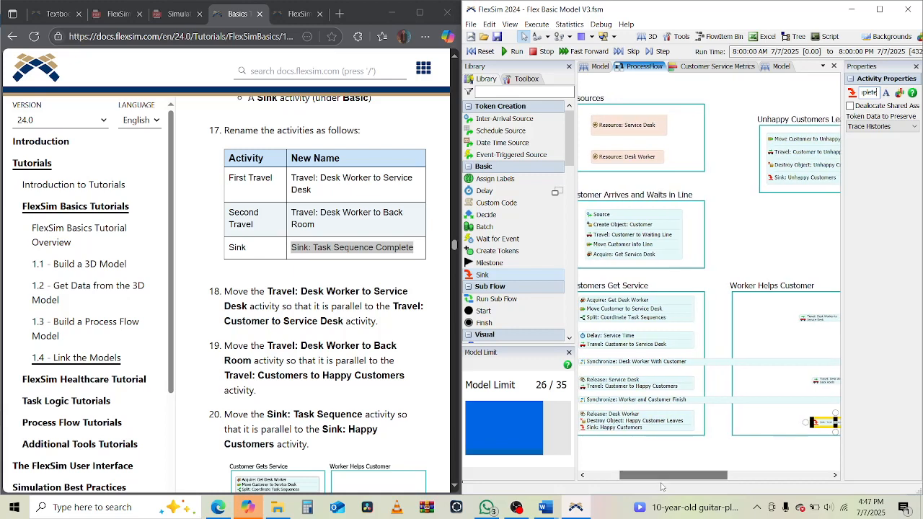
pyautogui.click(821, 319)
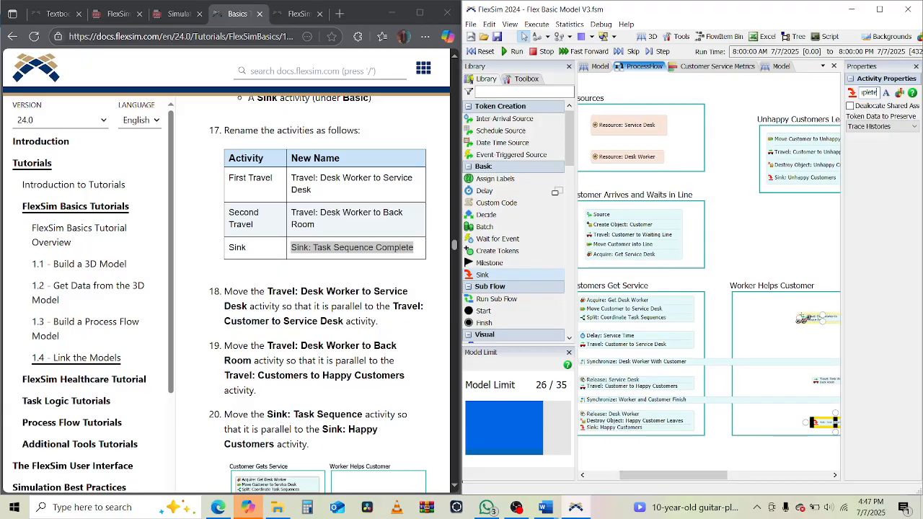
pyautogui.moveTo(819, 320); pyautogui.dragTo(856, 345)
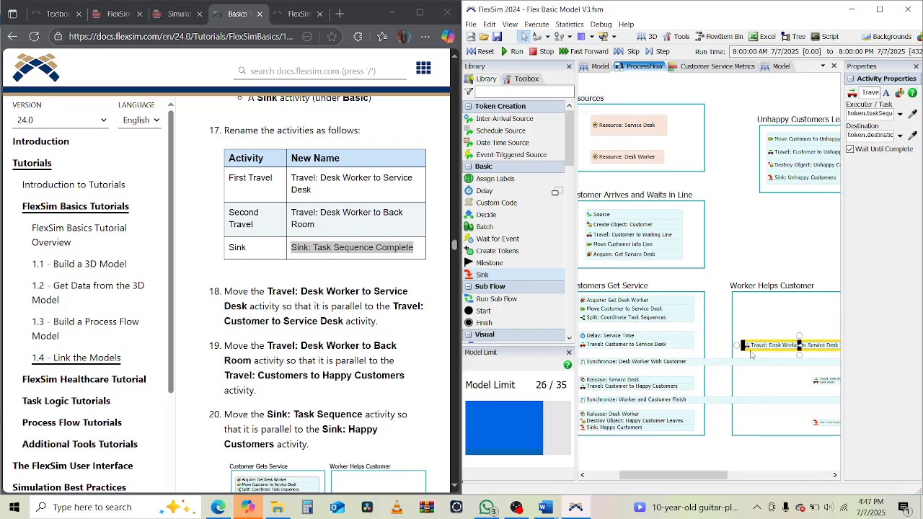
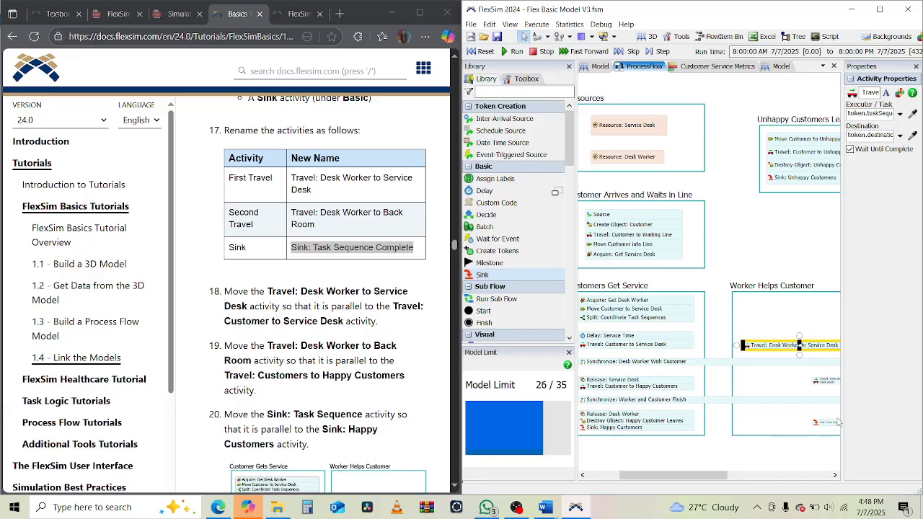
# Step: Widen Travel: Desk Worker to Back Room and Sink: Task Sequence Complete, aligning them with Travel: Customer to Happy Customers and Sink: Happy Customers respectively
pyautogui.moveTo(837, 423); pyautogui.dragTo(784, 413)
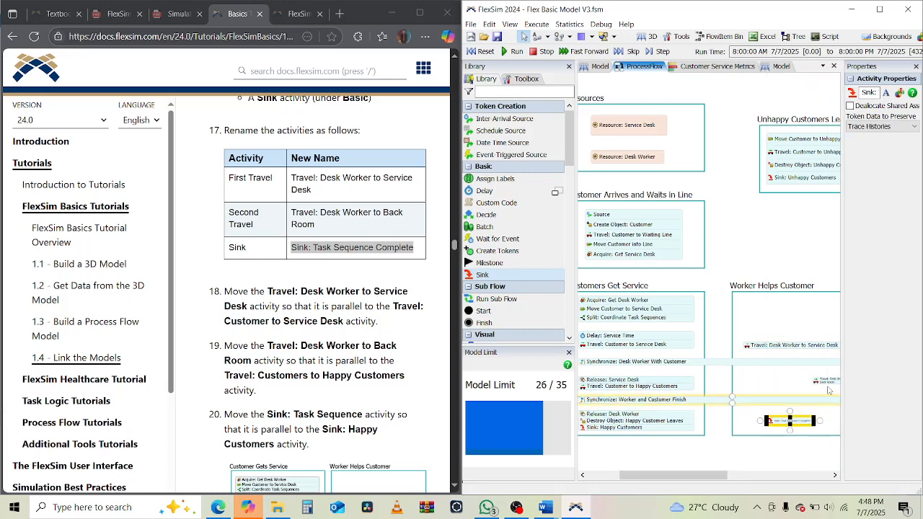
pyautogui.moveTo(823, 382); pyautogui.dragTo(859, 390)
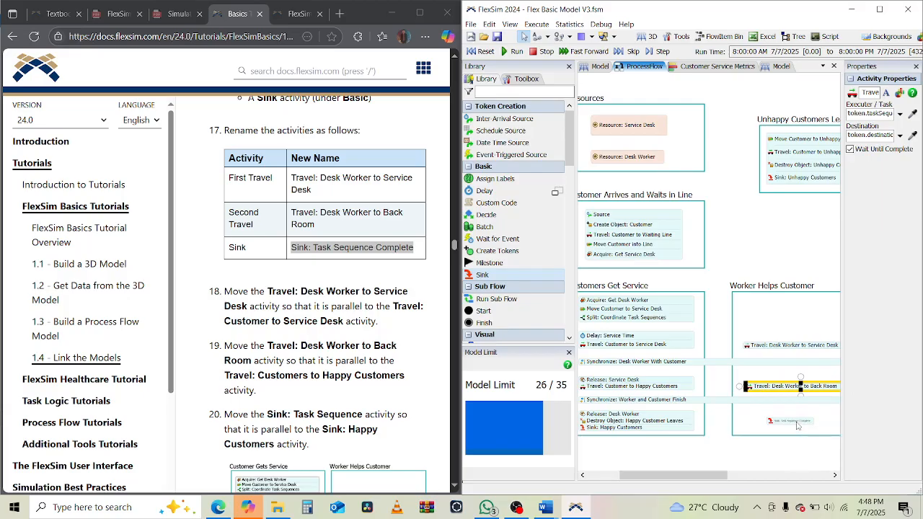
pyautogui.moveTo(788, 427); pyautogui.dragTo(867, 436)
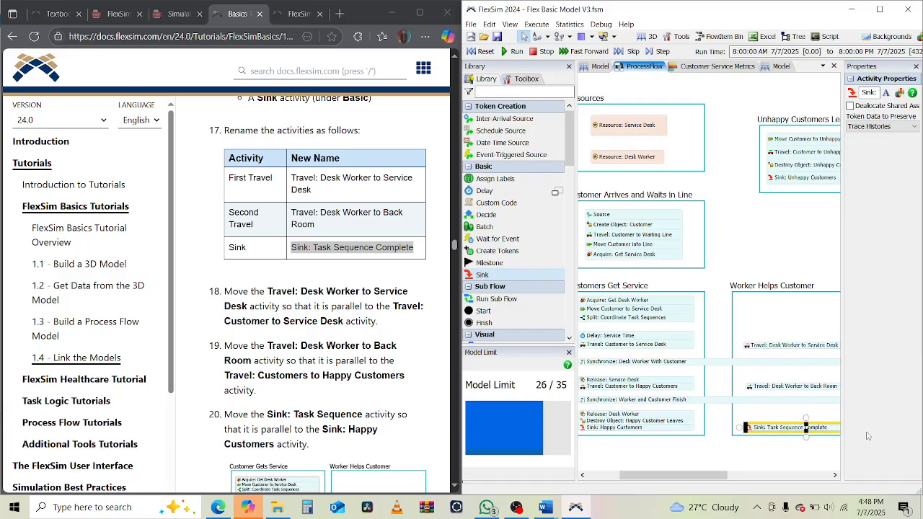
# Step: Compare the process flow with the tutorial image and read the Step 6 Connect the Activities instructions on connector order
pyautogui.click(303, 374)
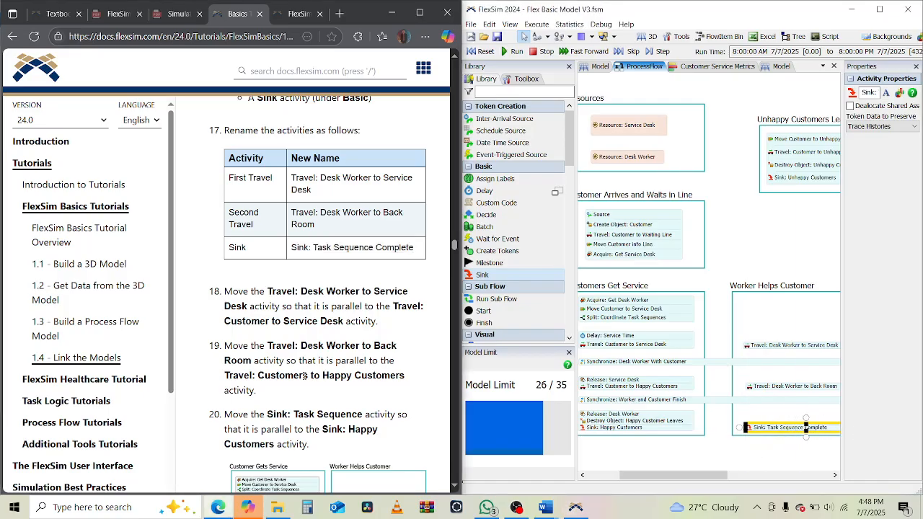
pyautogui.scroll(-3, 303, 376)
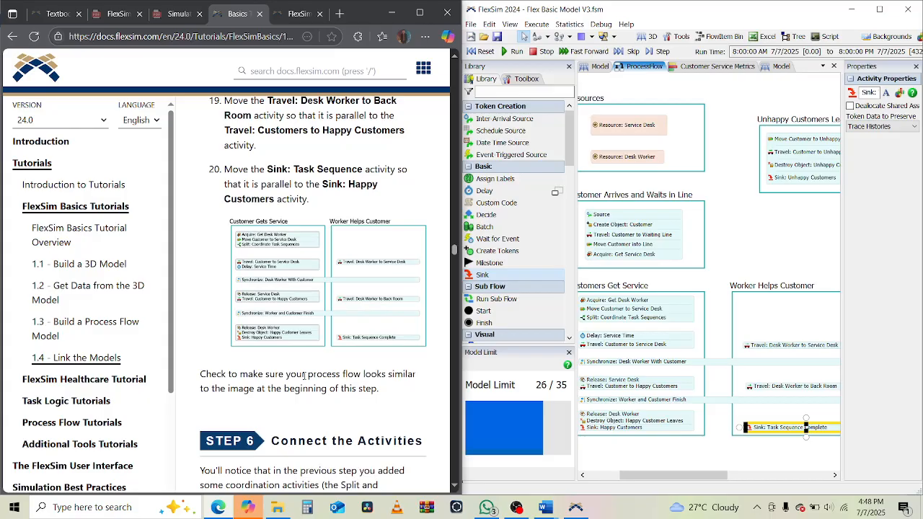
pyautogui.scroll(-1, 304, 375)
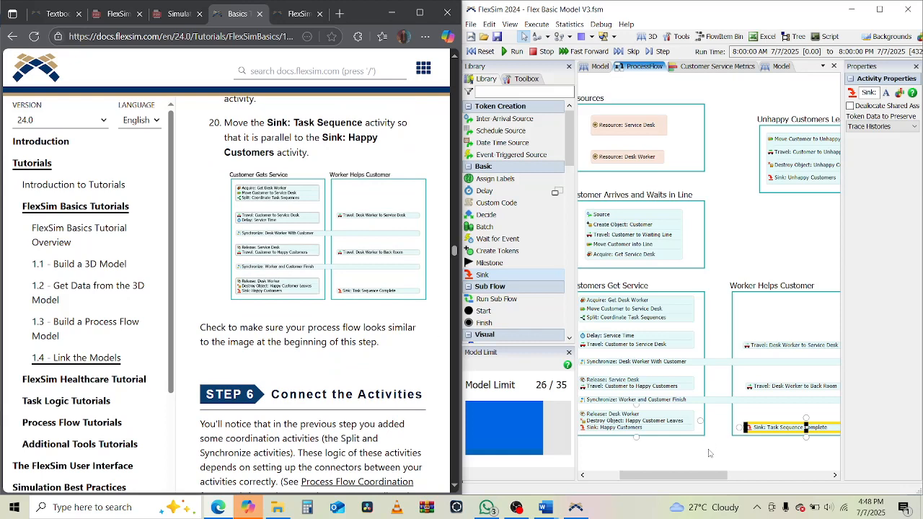
pyautogui.moveTo(698, 476); pyautogui.dragTo(680, 479)
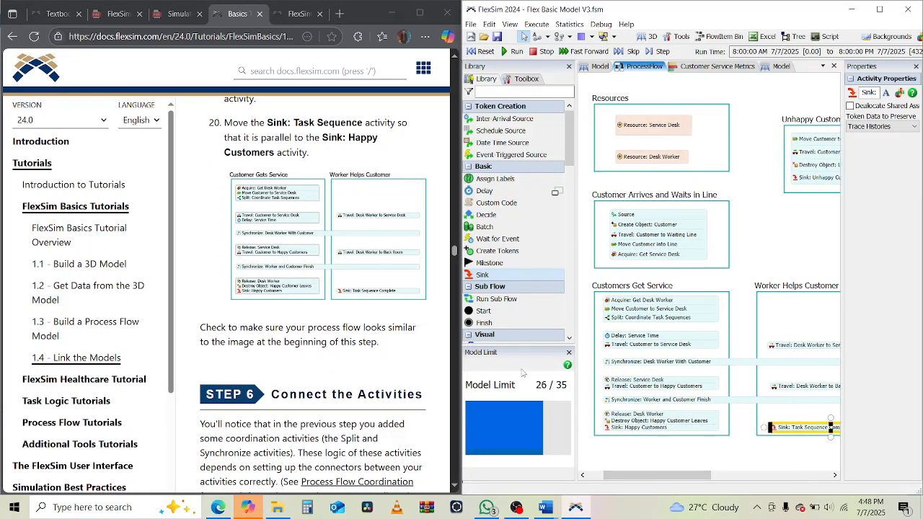
pyautogui.scroll(-3, 261, 383)
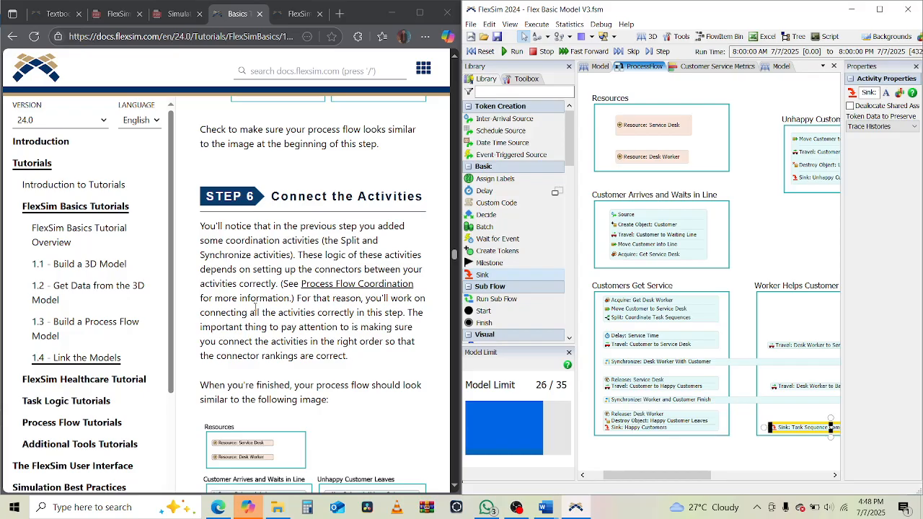
pyautogui.moveTo(210, 241); pyautogui.dragTo(359, 242)
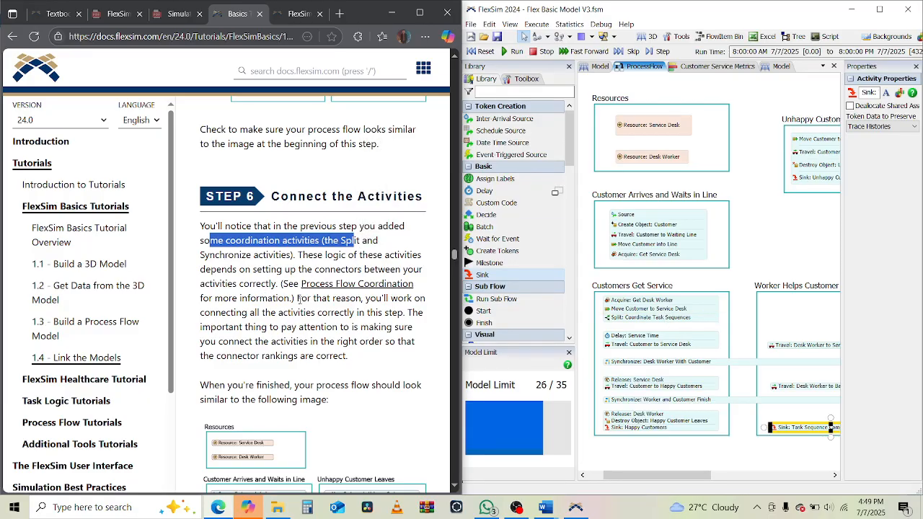
pyautogui.moveTo(307, 298); pyautogui.dragTo(347, 303)
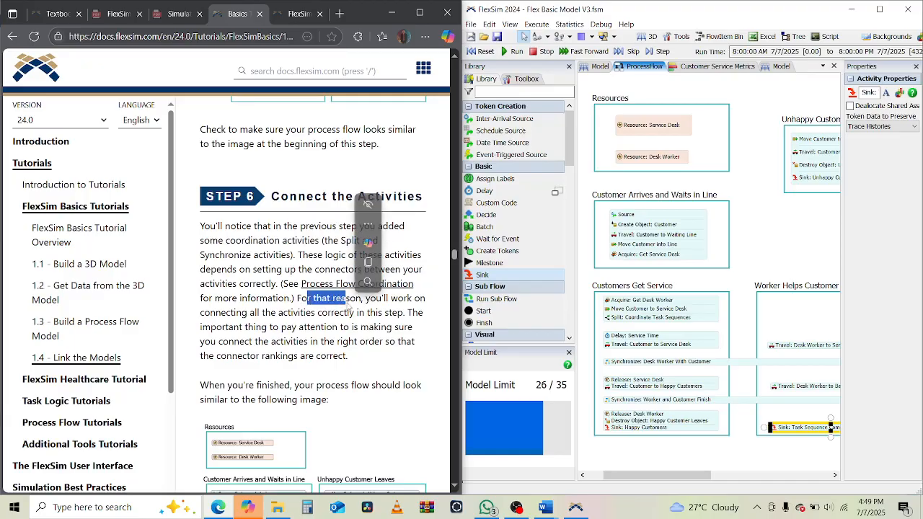
pyautogui.click(226, 313)
pyautogui.moveTo(226, 313); pyautogui.dragTo(396, 315)
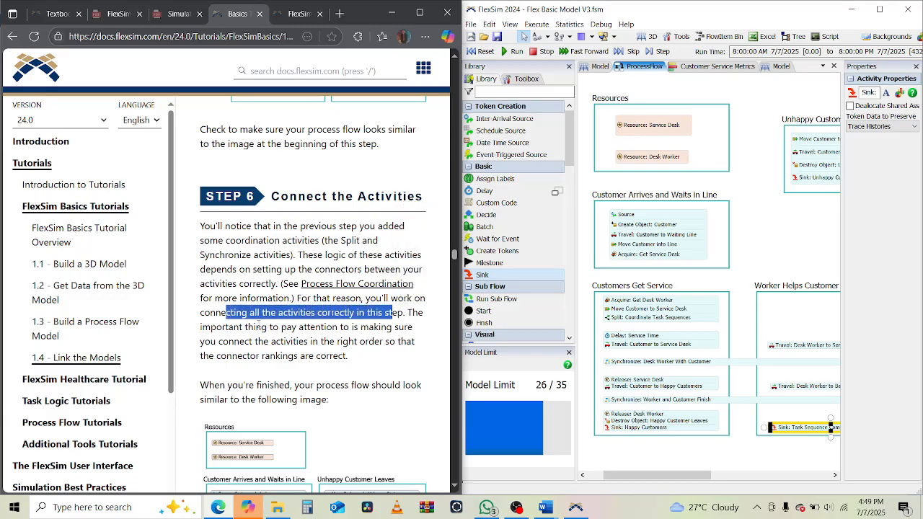
pyautogui.moveTo(238, 328); pyautogui.dragTo(394, 329)
pyautogui.moveTo(240, 342); pyautogui.dragTo(389, 344)
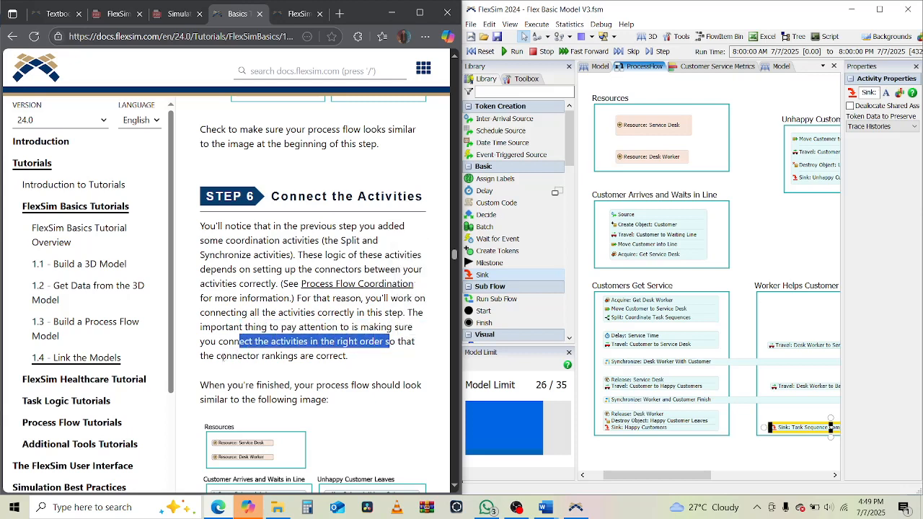
pyautogui.moveTo(218, 355); pyautogui.dragTo(327, 357)
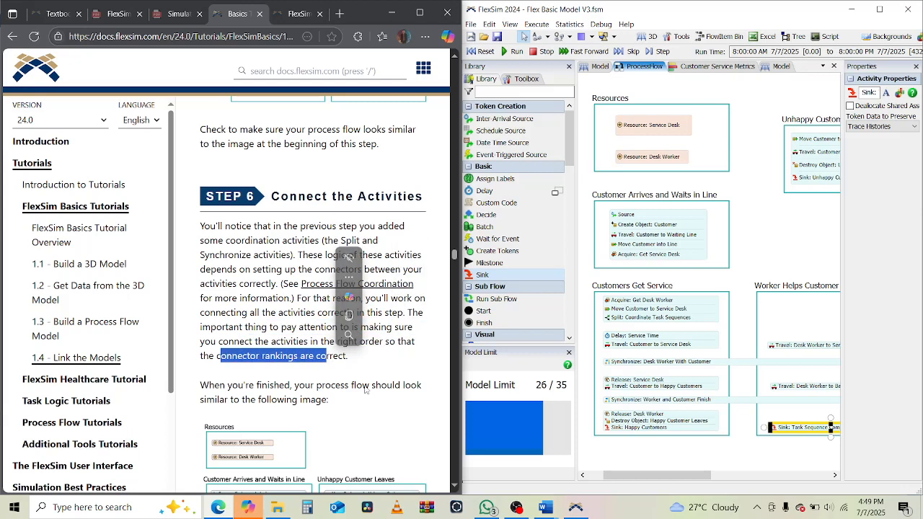
pyautogui.scroll(-1, 365, 390)
pyautogui.scroll(-1, 365, 389)
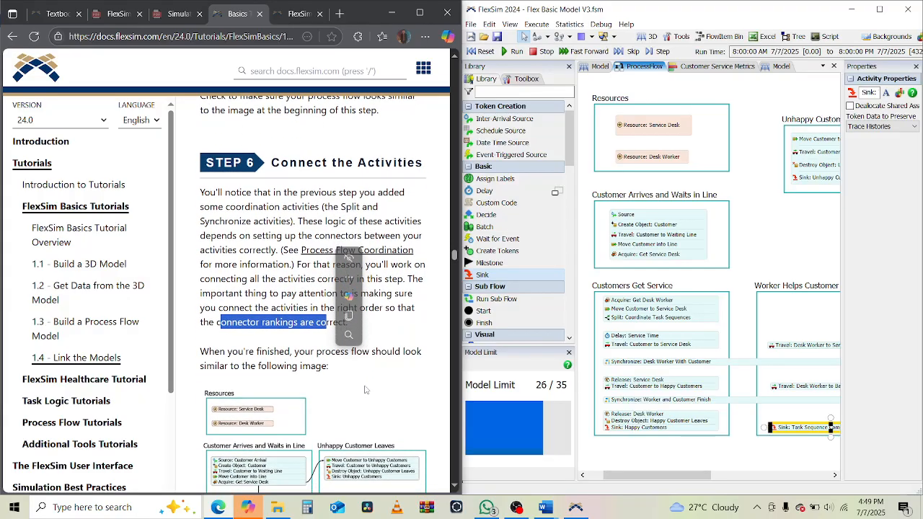
pyautogui.scroll(-3, 365, 390)
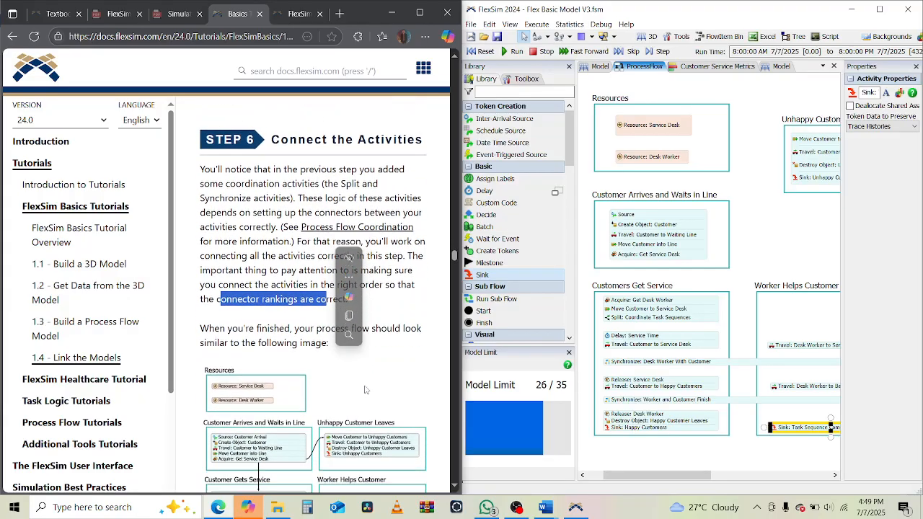
pyautogui.scroll(-1, 365, 389)
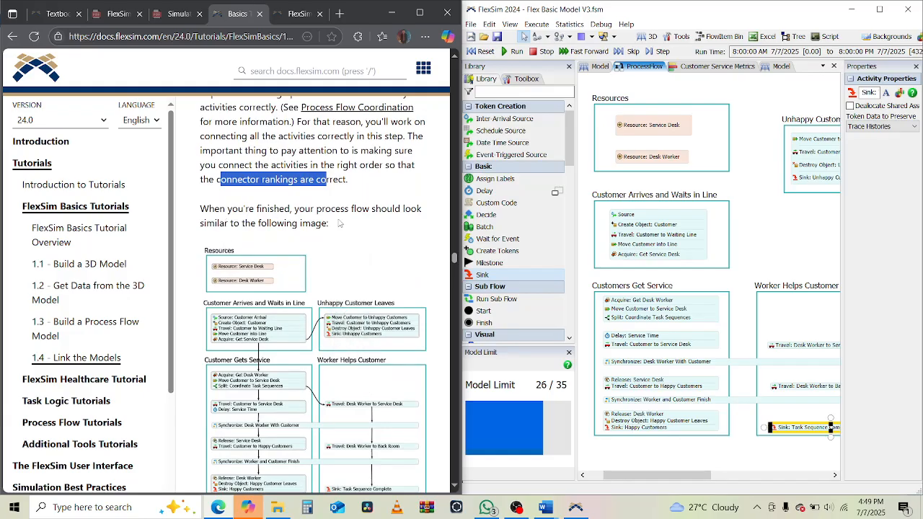
pyautogui.scroll(-5, 339, 223)
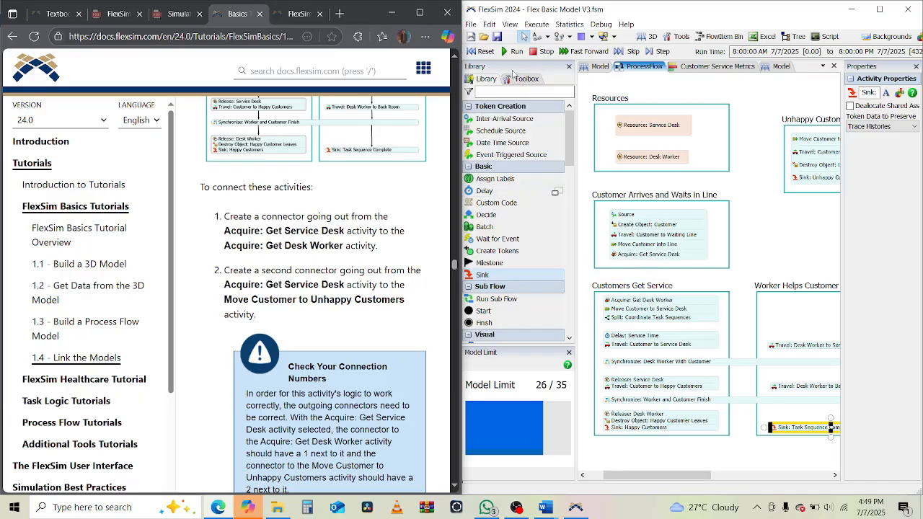
# Step: Connect Acquire: Get Service Desk in the Customer Arrives and Waits in Line block to Acquire: Get Desk Worker
pyautogui.click(663, 260)
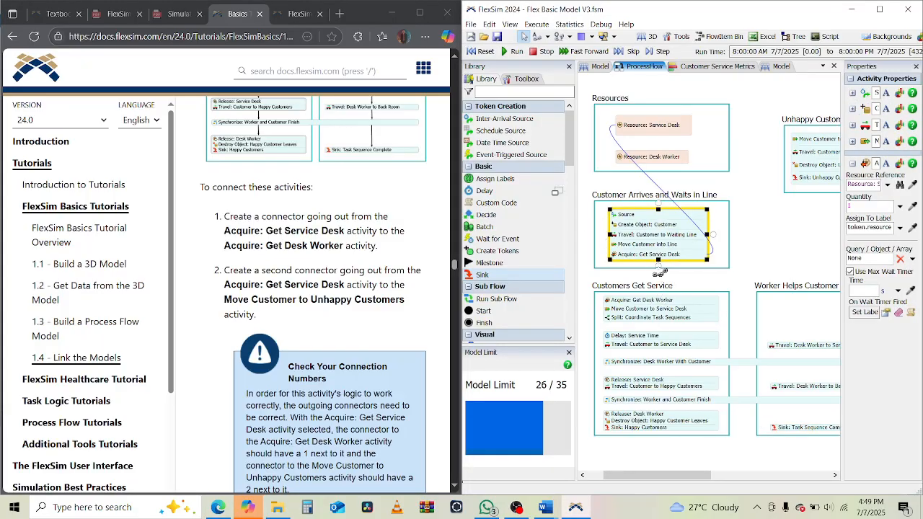
pyautogui.moveTo(658, 264); pyautogui.dragTo(655, 303)
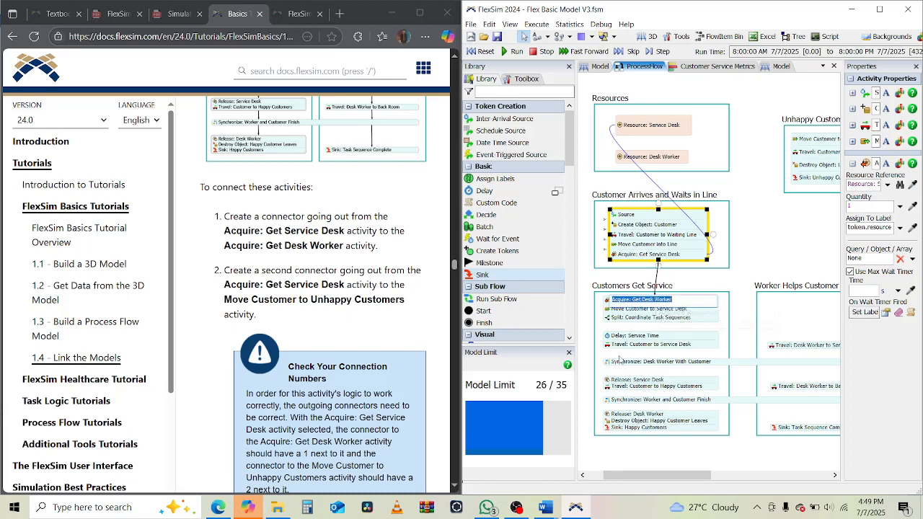
pyautogui.click(653, 266)
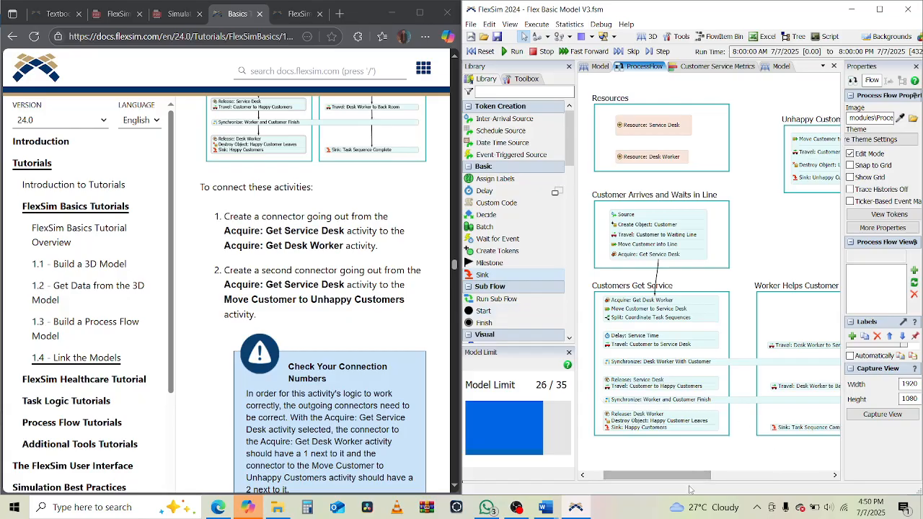
# Step: Create a second connector from Acquire: Get Service Desk to Move Customer to Unhappy Customers in the Unhappy Customers Leave section
pyautogui.moveTo(688, 480); pyautogui.dragTo(736, 483)
pyautogui.scroll(2, 396, 226)
pyautogui.scroll(1, 396, 226)
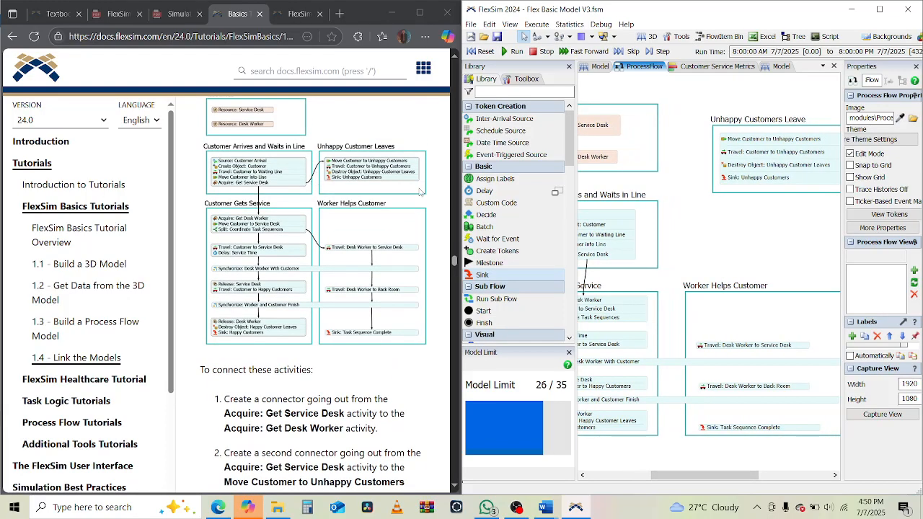
pyautogui.click(538, 37)
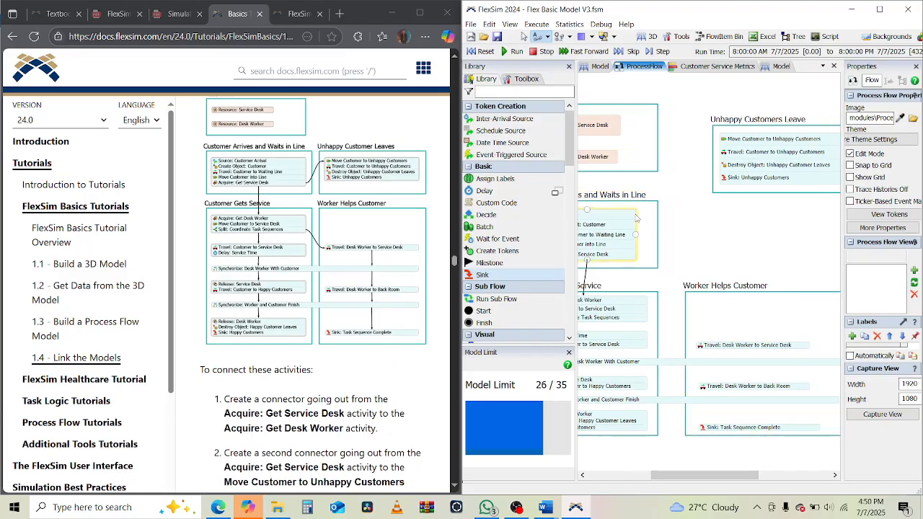
pyautogui.click(631, 256)
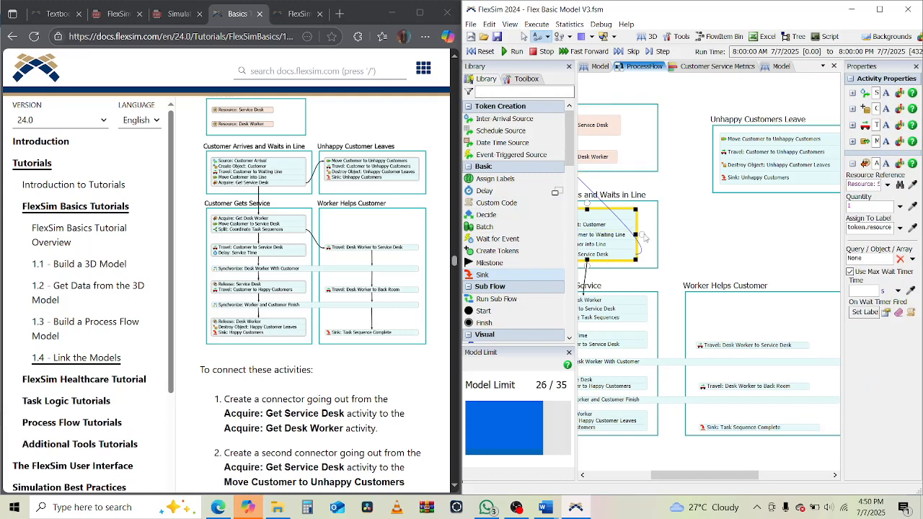
pyautogui.click(728, 140)
pyautogui.click(681, 435)
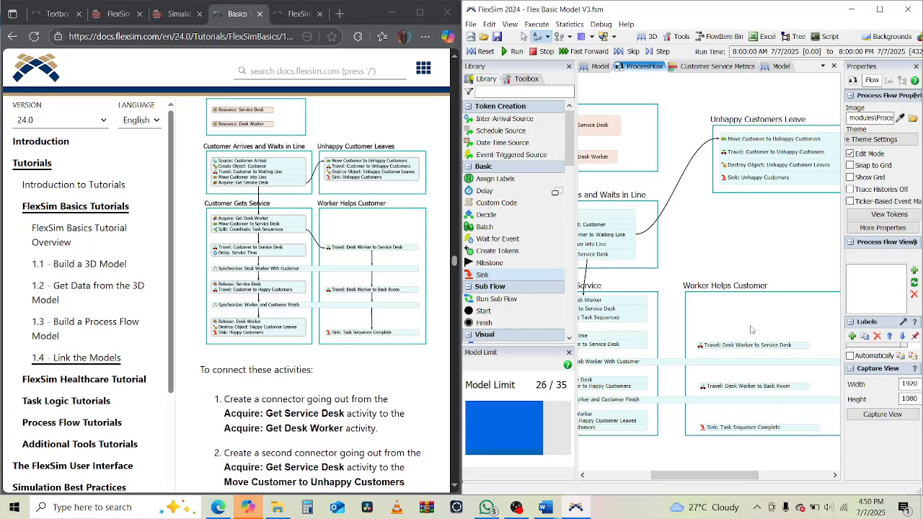
# Step: Reorder the stacked block in Customers Get Service so Travel: Customer to Service Desk comes before Delay: Service Time
pyautogui.moveTo(717, 479); pyautogui.dragTo(674, 480)
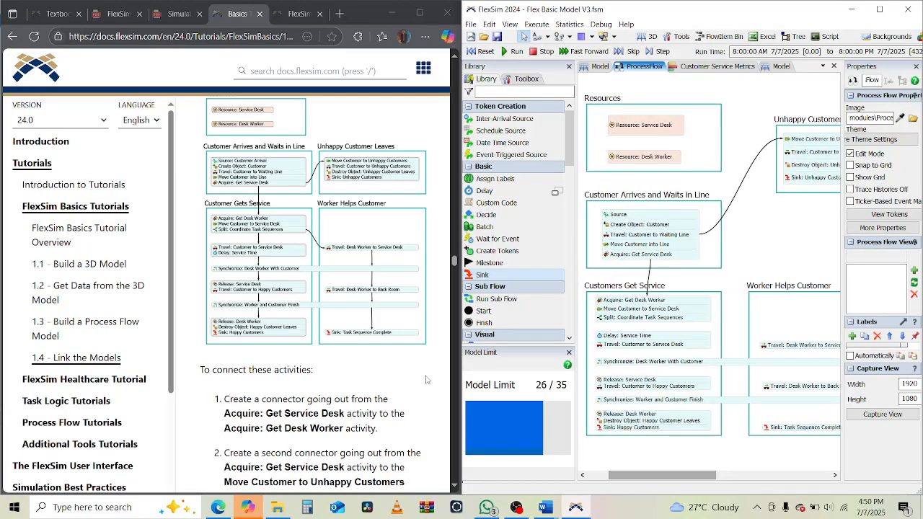
pyautogui.scroll(-10, 426, 380)
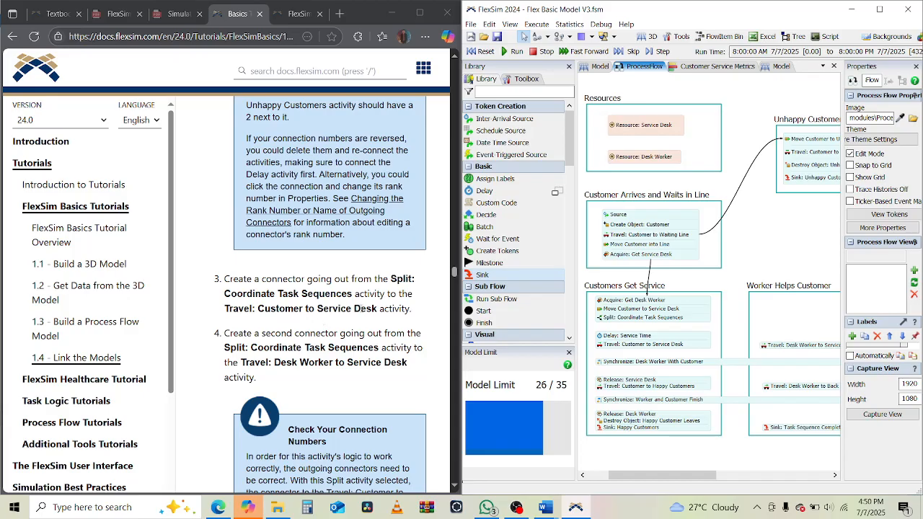
pyautogui.click(630, 340)
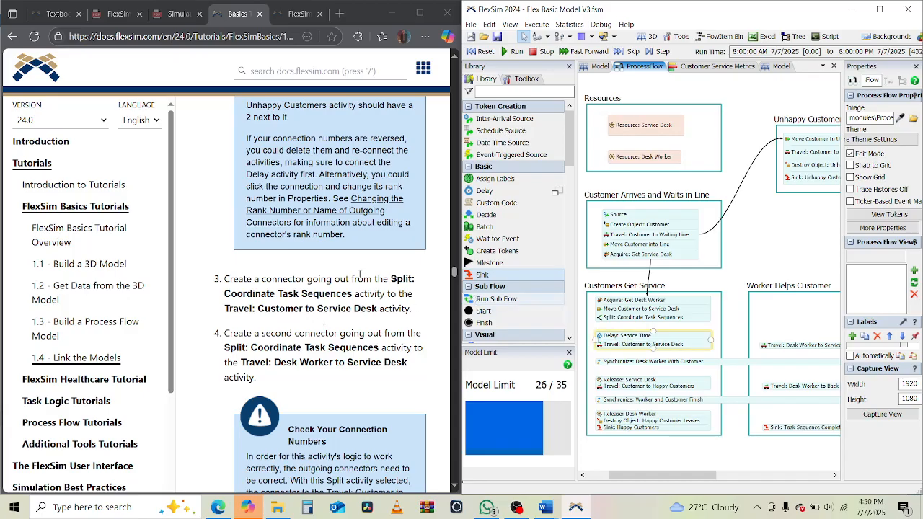
pyautogui.scroll(6, 360, 274)
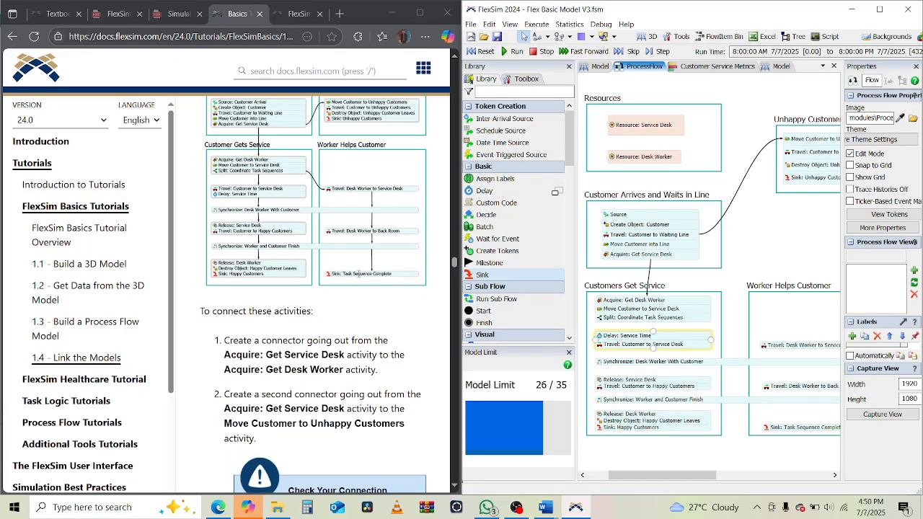
pyautogui.click(634, 340)
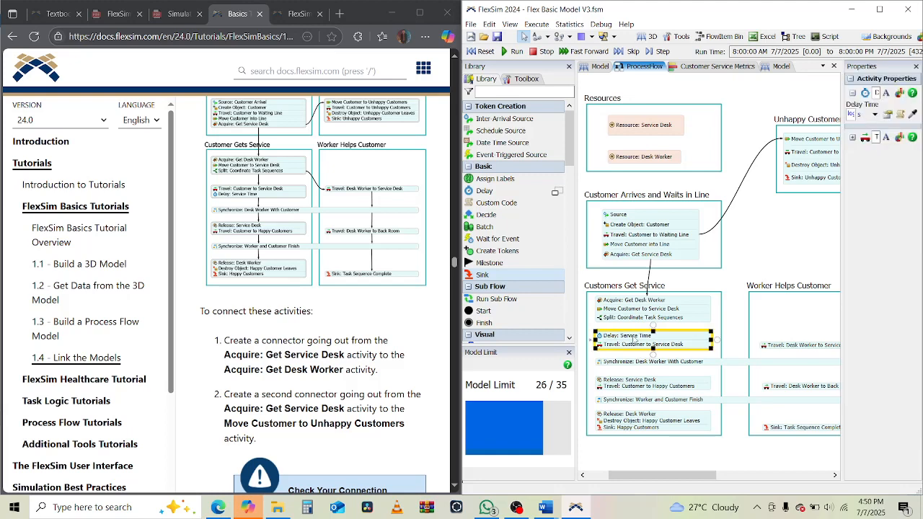
pyautogui.moveTo(635, 340)
pyautogui.mouseDown()
pyautogui.moveTo(635, 353)
pyautogui.moveTo(632, 338)
pyautogui.mouseUp()
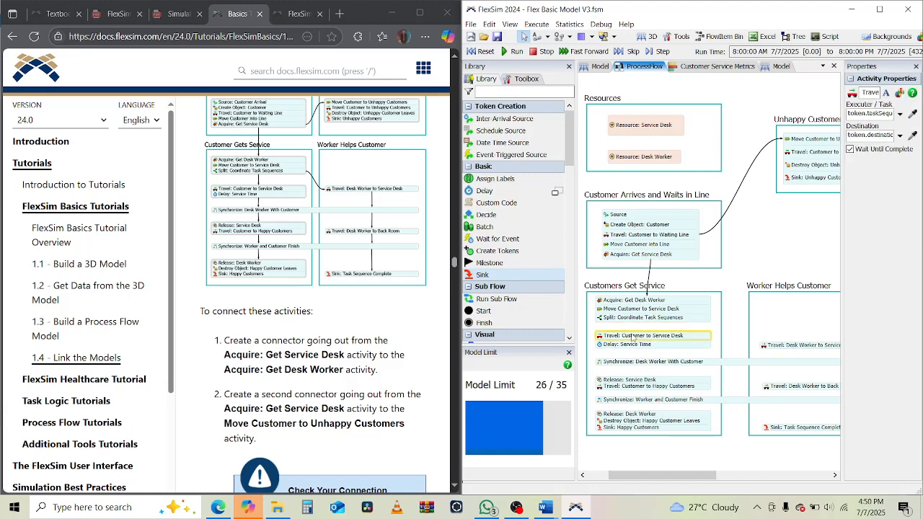
# Step: Connect Split: Coordinate Task Sequences to Travel: Customer to Service Desk
pyautogui.click(632, 338)
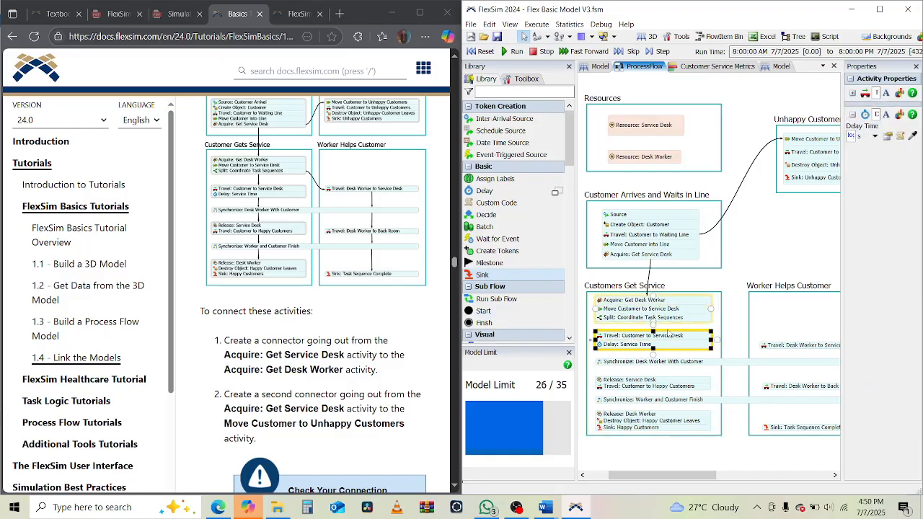
pyautogui.click(675, 316)
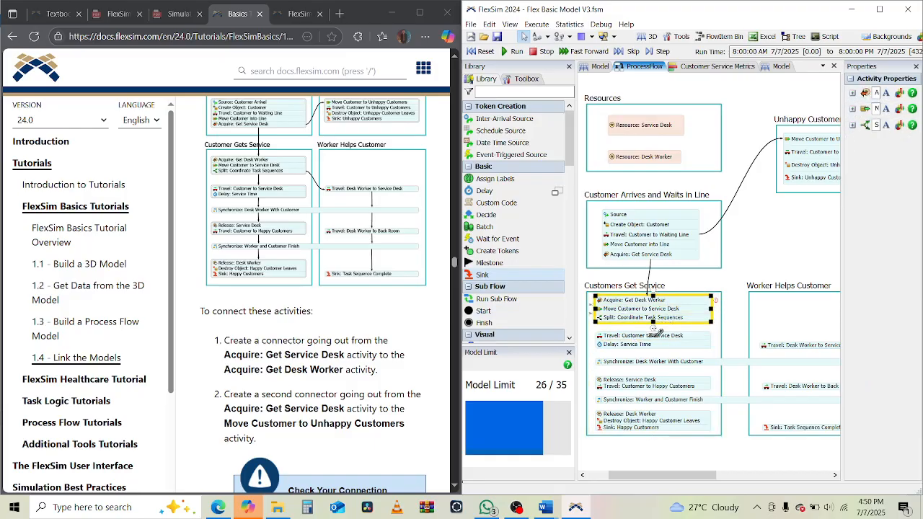
pyautogui.moveTo(654, 333); pyautogui.dragTo(655, 346)
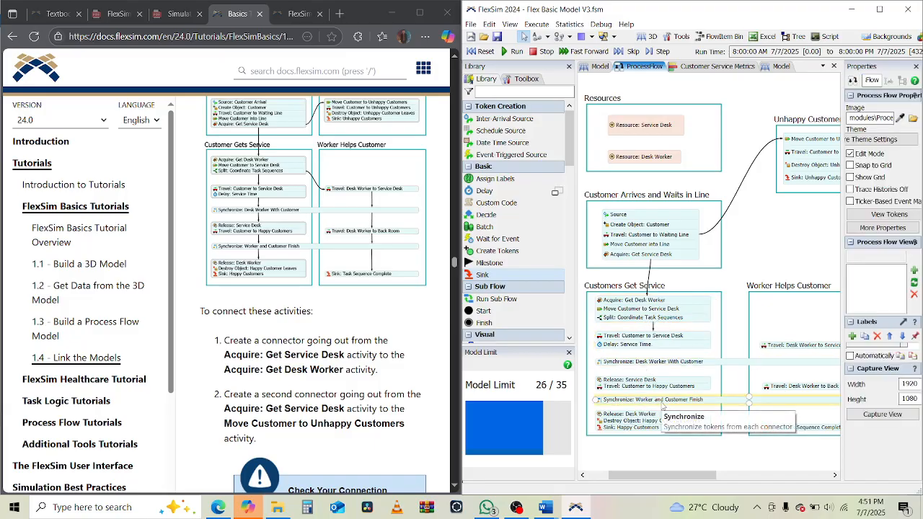
# Step: Follow the tutorial's connector instructions and connect Delay: Service Time to Synchronize: Desk Worker With Customer
pyautogui.scroll(-6, 329, 372)
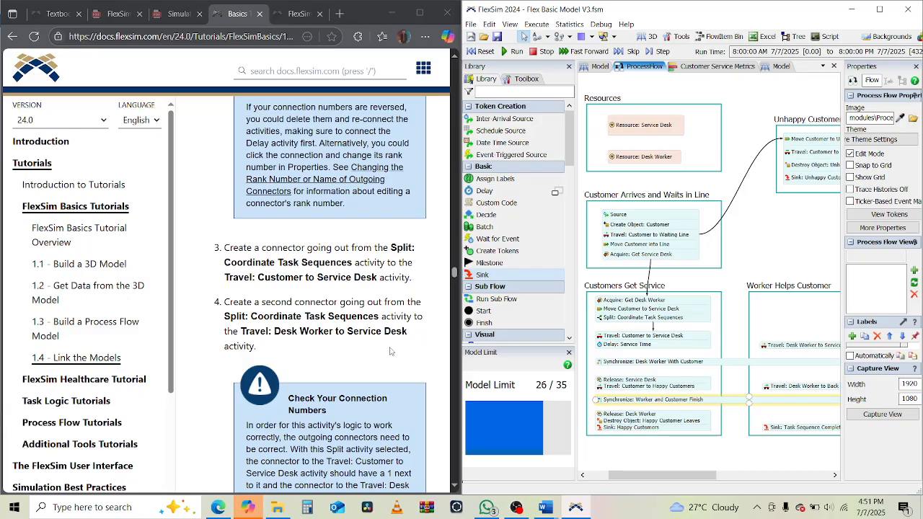
pyautogui.scroll(-5, 390, 351)
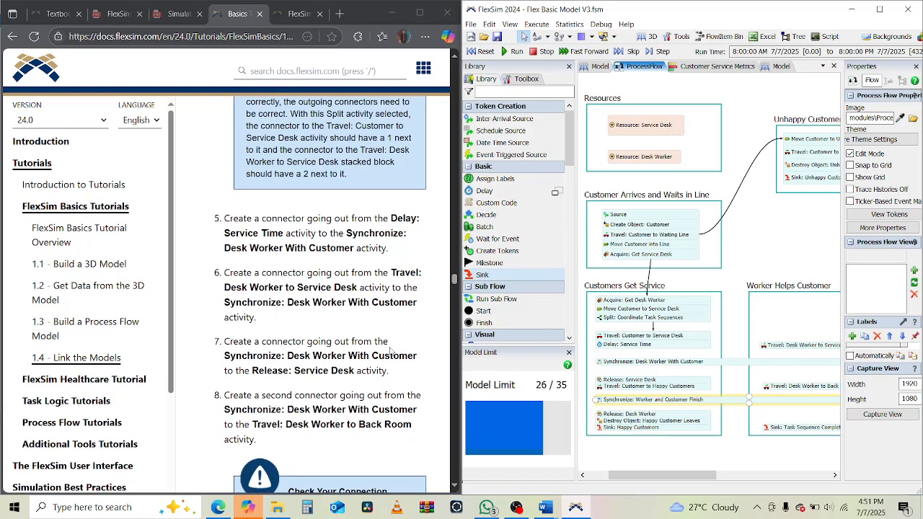
pyautogui.click(653, 346)
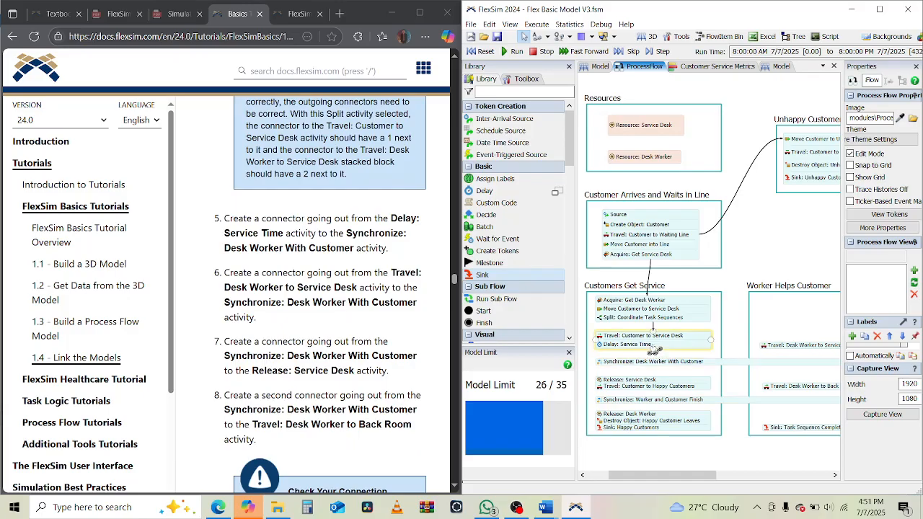
pyautogui.click(674, 361)
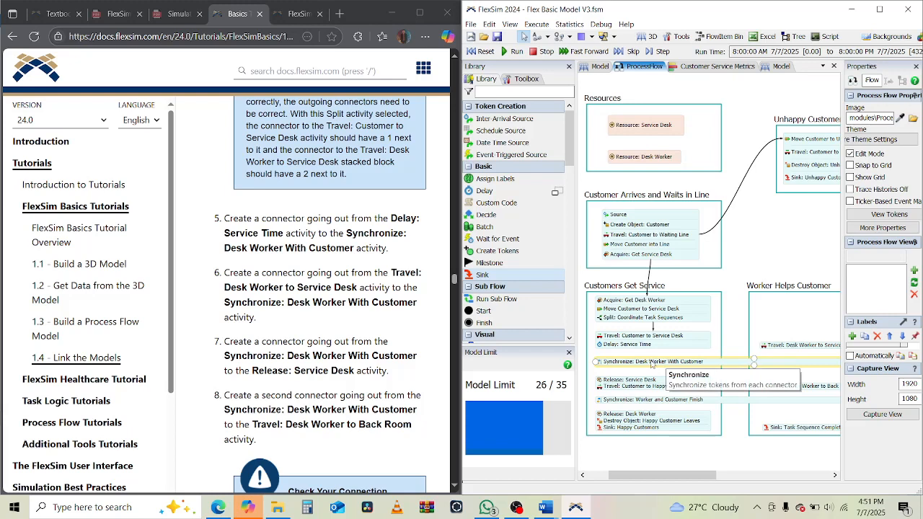
pyautogui.click(650, 352)
pyautogui.click(655, 347)
pyautogui.moveTo(653, 351); pyautogui.dragTo(658, 362)
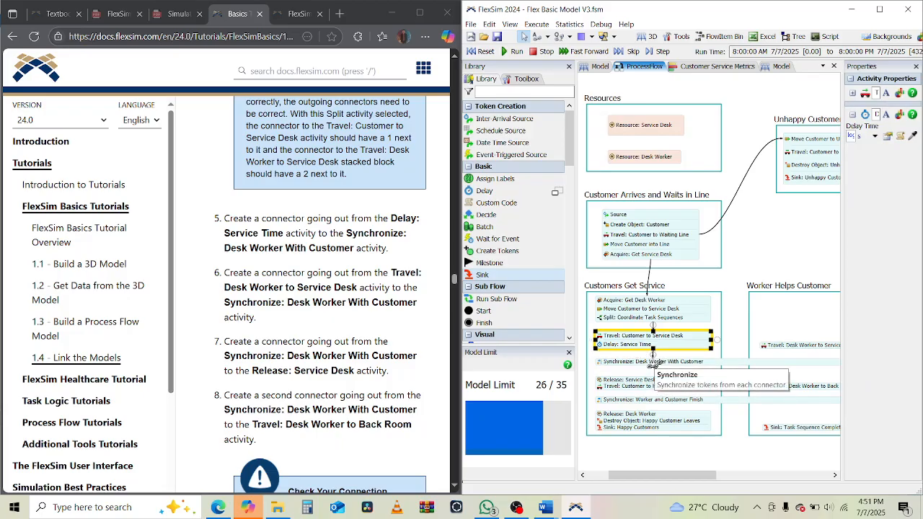
pyautogui.click(735, 352)
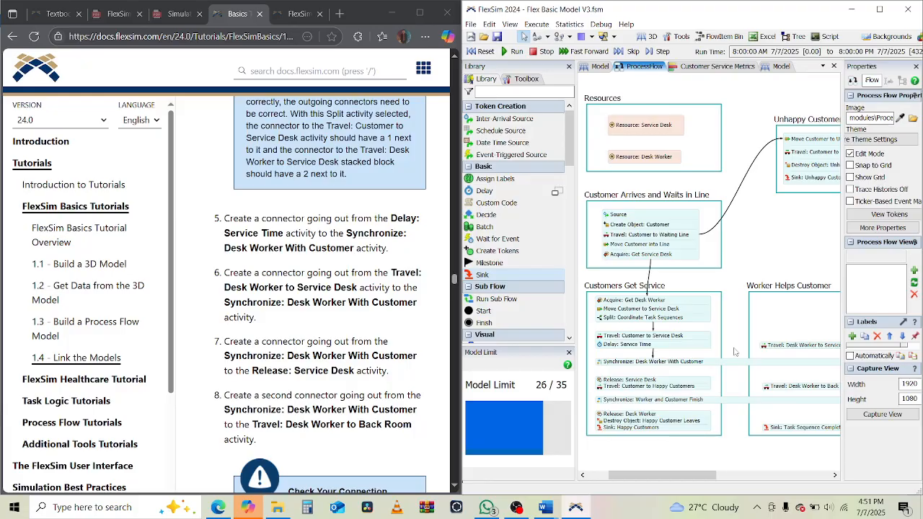
# Step: Check the tutorial's remaining connectors and diagram, and connect Synchronize: Desk Worker With Customer to Release: Service Desk
pyautogui.click(653, 361)
pyautogui.scroll(-3, 402, 353)
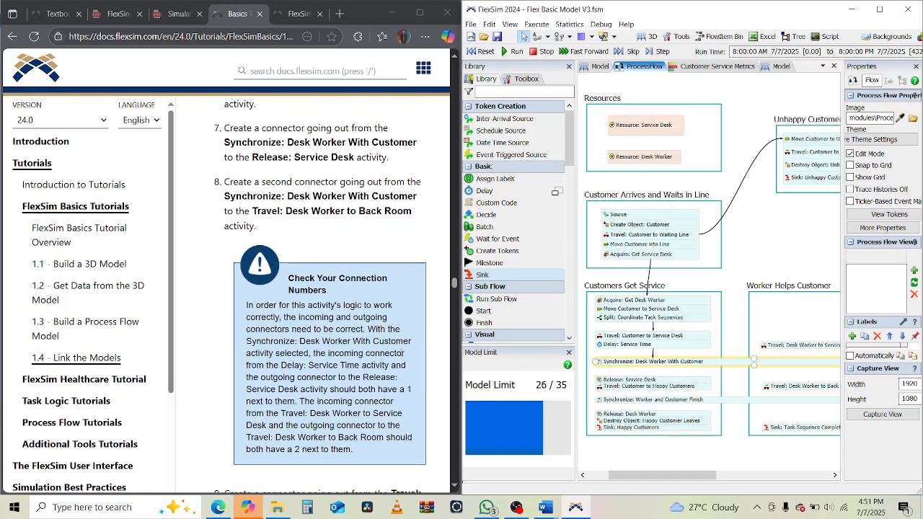
pyautogui.scroll(-1, 401, 353)
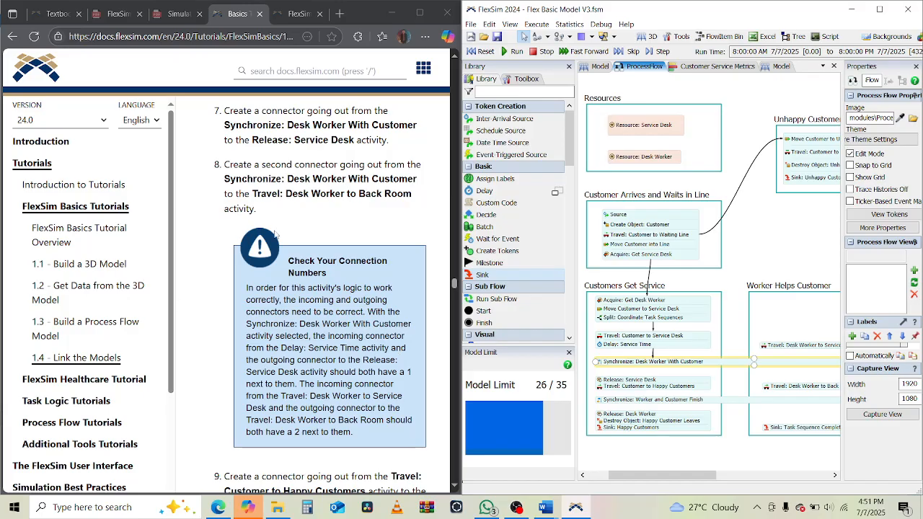
pyautogui.click(664, 362)
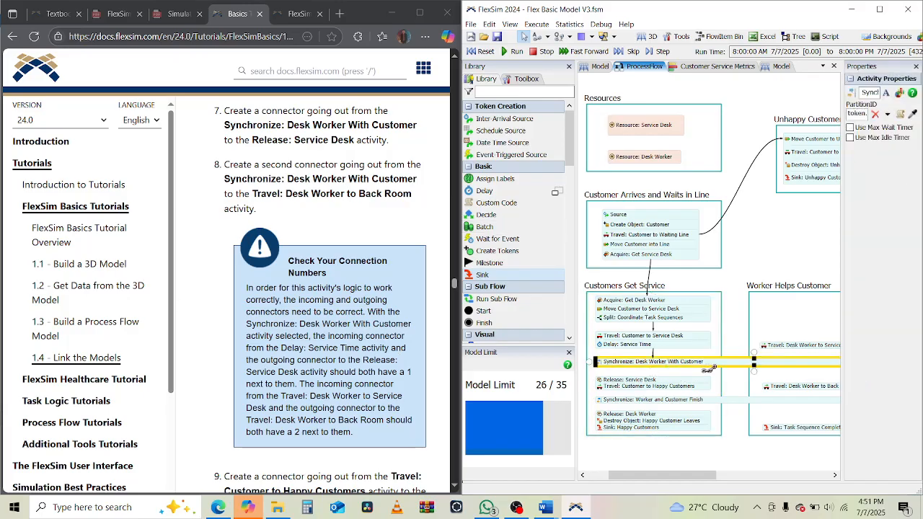
pyautogui.scroll(-4, 349, 317)
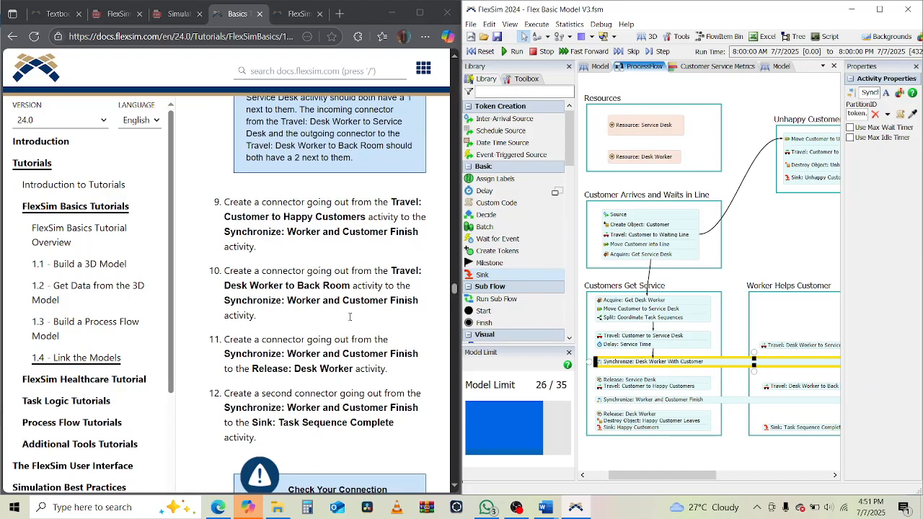
pyautogui.scroll(18, 350, 317)
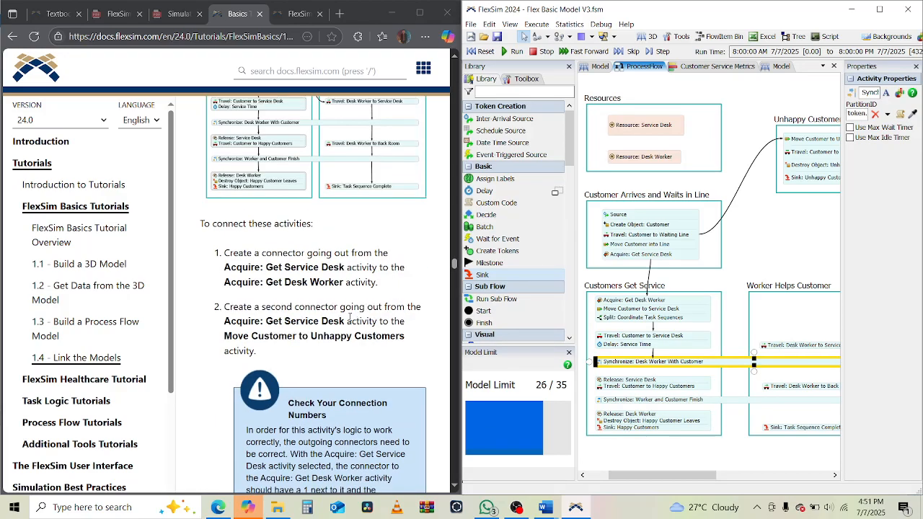
pyautogui.scroll(1, 350, 318)
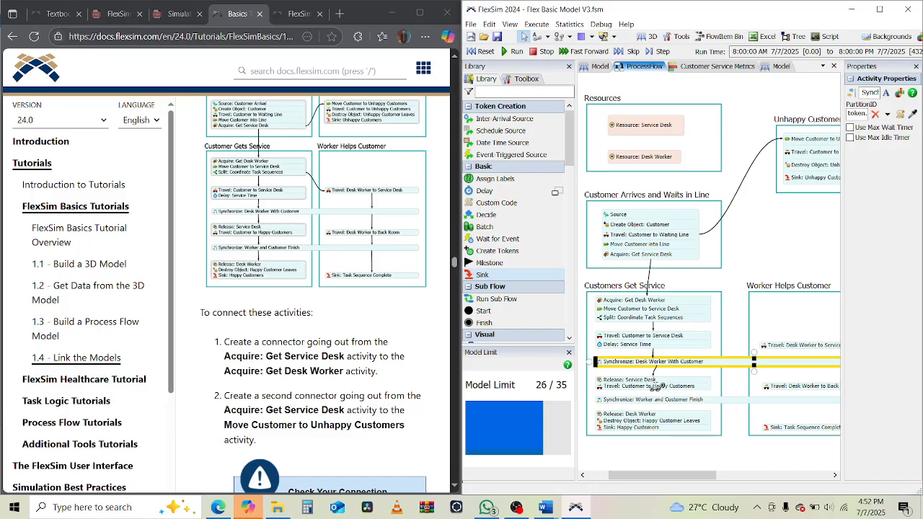
pyautogui.click(733, 389)
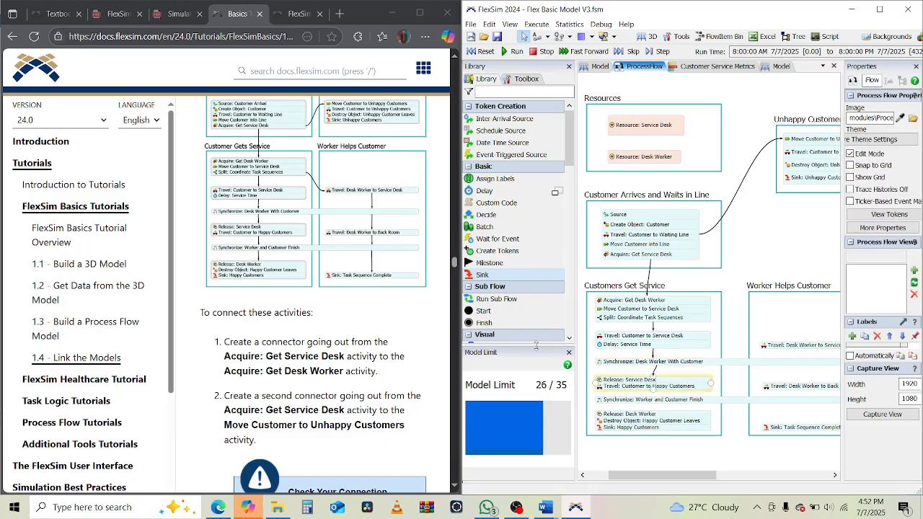
# Step: Compare the connectors around Synchronize: Desk Worker With Customer with tutorial instructions 4 to 8 and the process flow diagram
pyautogui.scroll(-8, 398, 327)
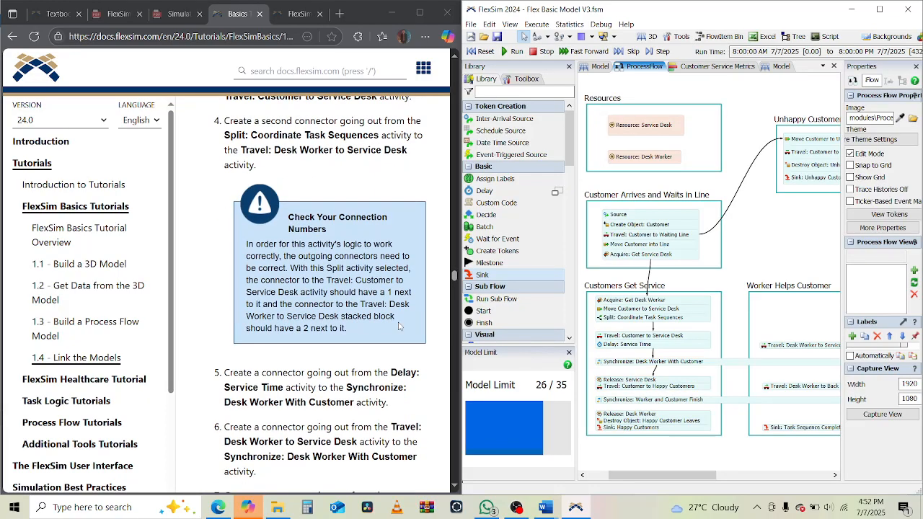
pyautogui.scroll(-2, 398, 327)
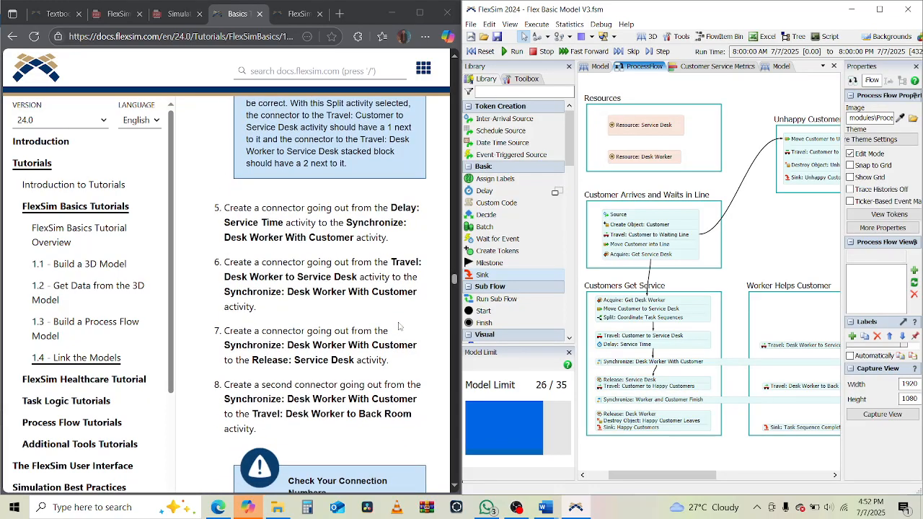
pyautogui.click(635, 363)
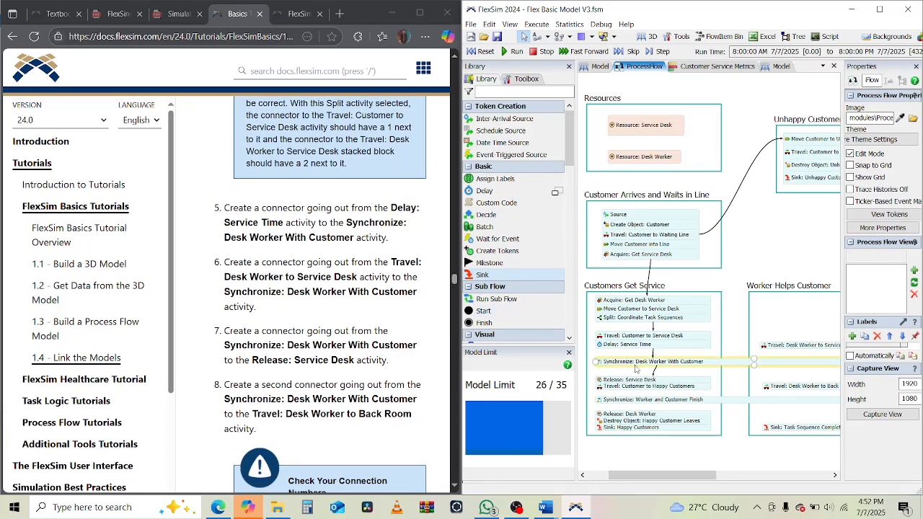
pyautogui.click(655, 384)
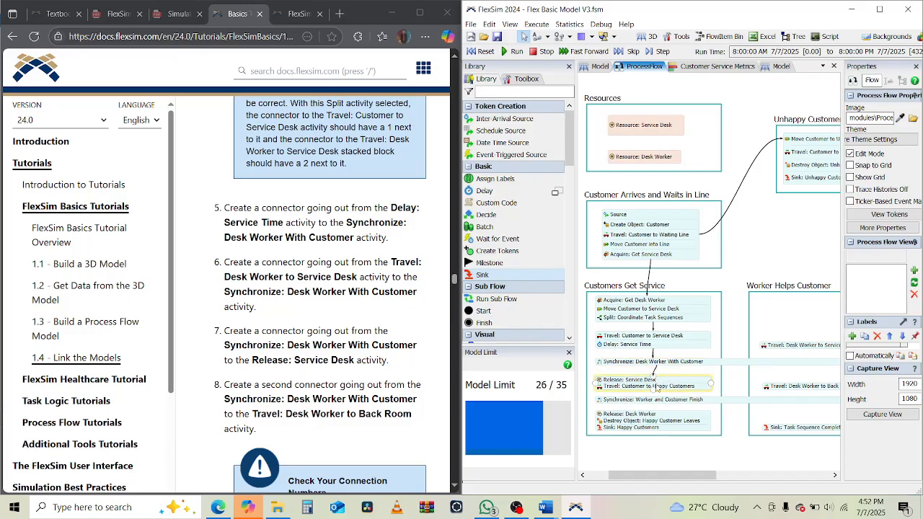
pyautogui.click(670, 362)
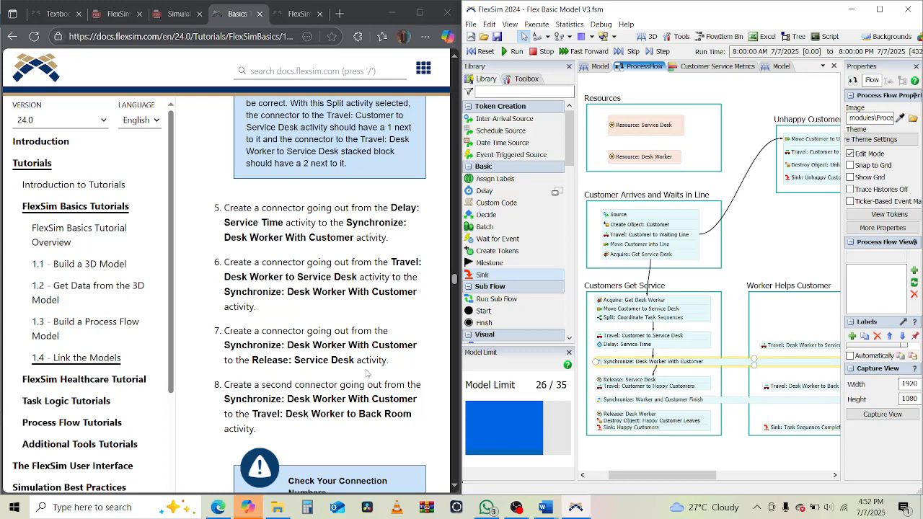
pyautogui.scroll(10, 365, 372)
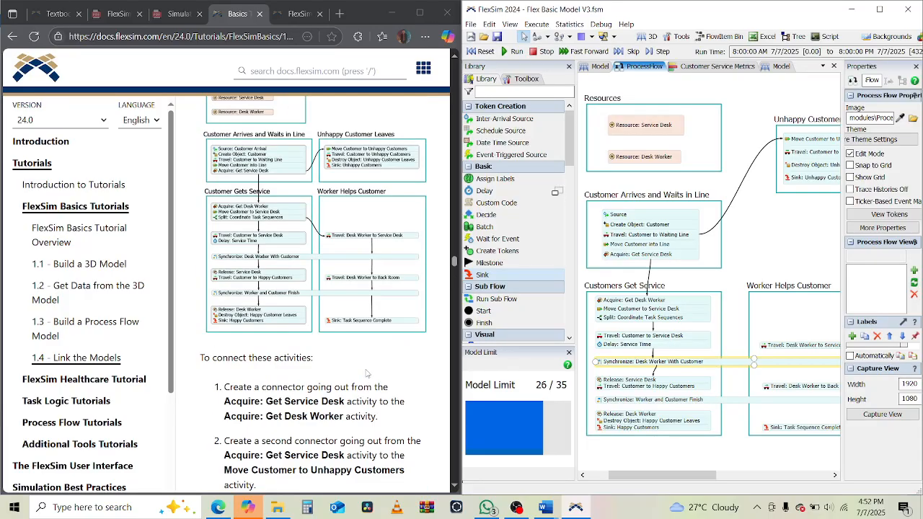
# Step: Review the tutorial's process flow diagram and connector instructions 5 to 12 to identify the connectors still missing
pyautogui.scroll(-12, 366, 373)
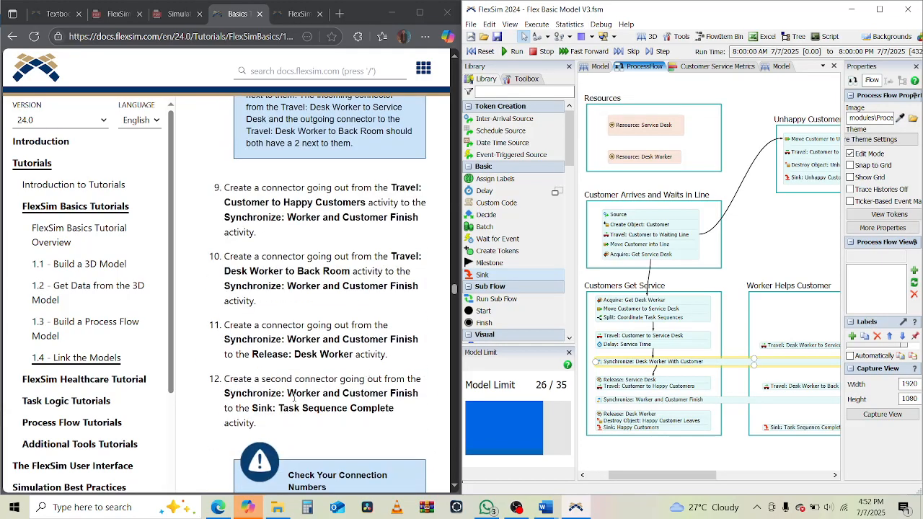
pyautogui.moveTo(297, 393); pyautogui.dragTo(329, 394)
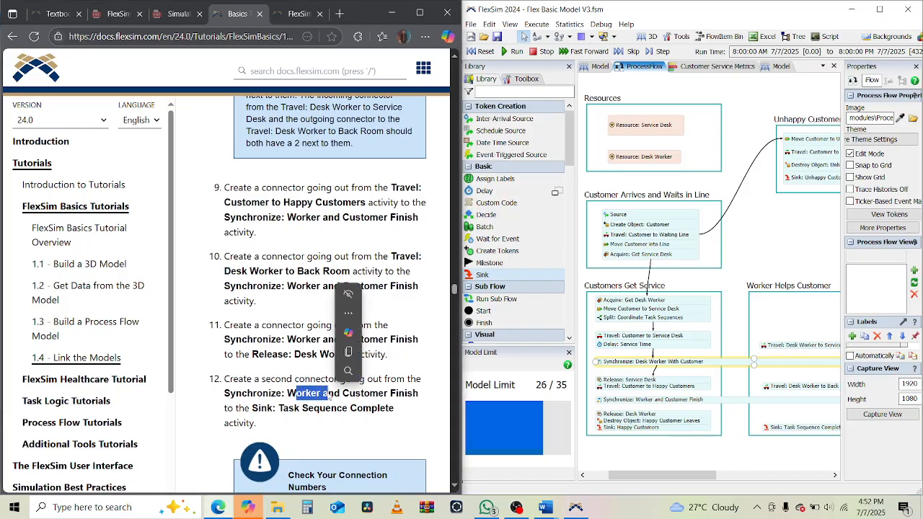
pyautogui.click(269, 350)
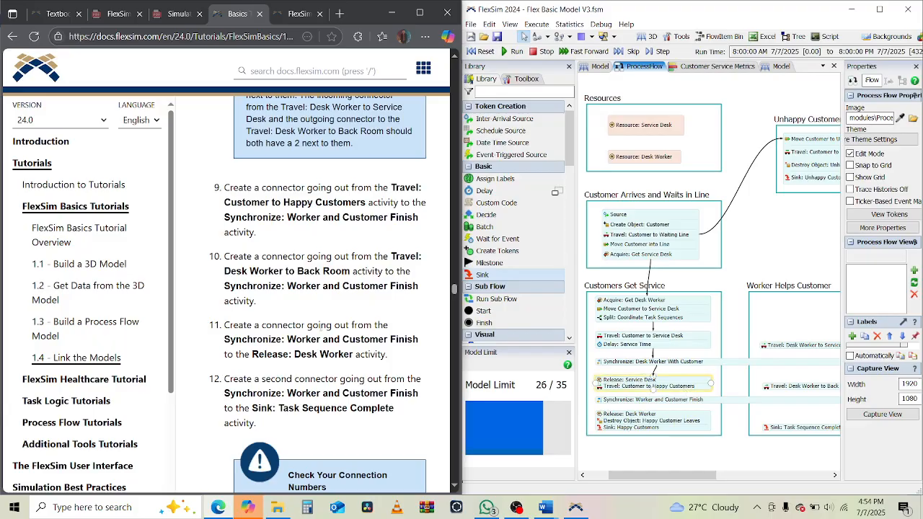
pyautogui.scroll(-9, 321, 329)
pyautogui.scroll(-10, 321, 328)
pyautogui.scroll(8, 321, 328)
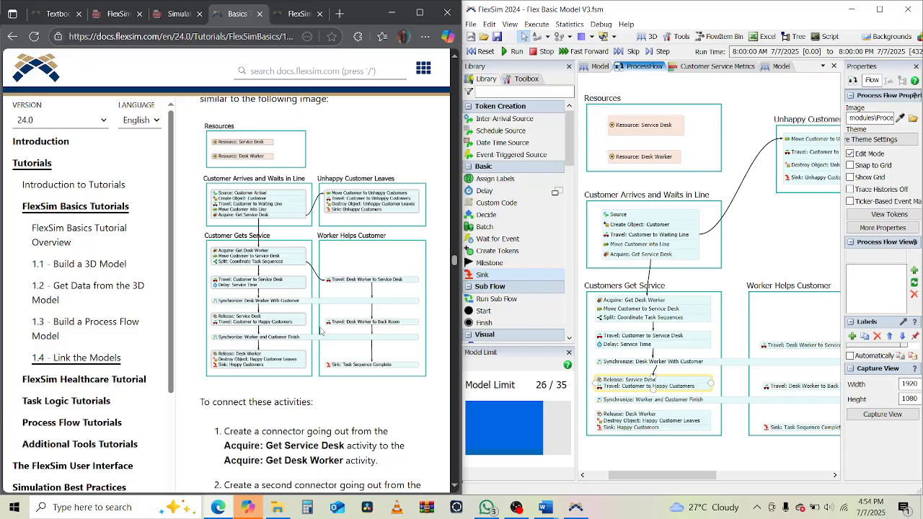
pyautogui.scroll(-9, 321, 331)
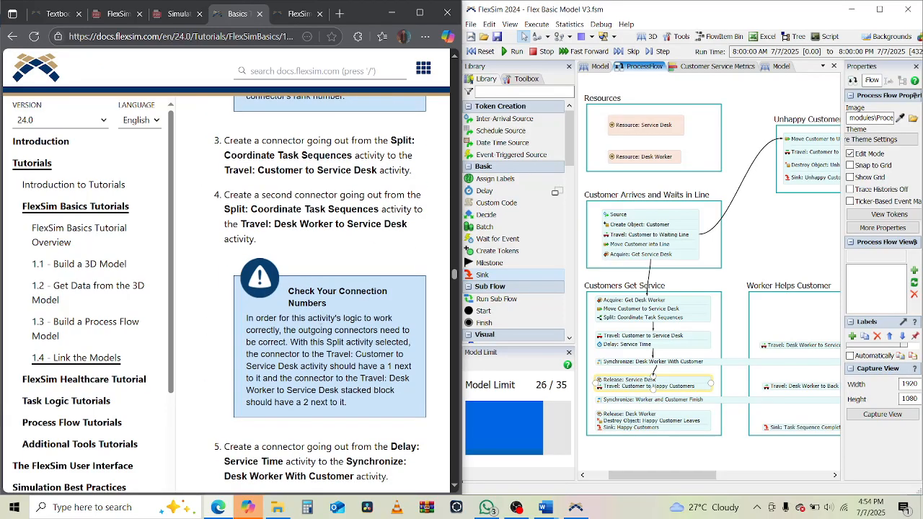
pyautogui.scroll(-3, 321, 329)
pyautogui.scroll(-4, 321, 328)
pyautogui.scroll(4, 320, 324)
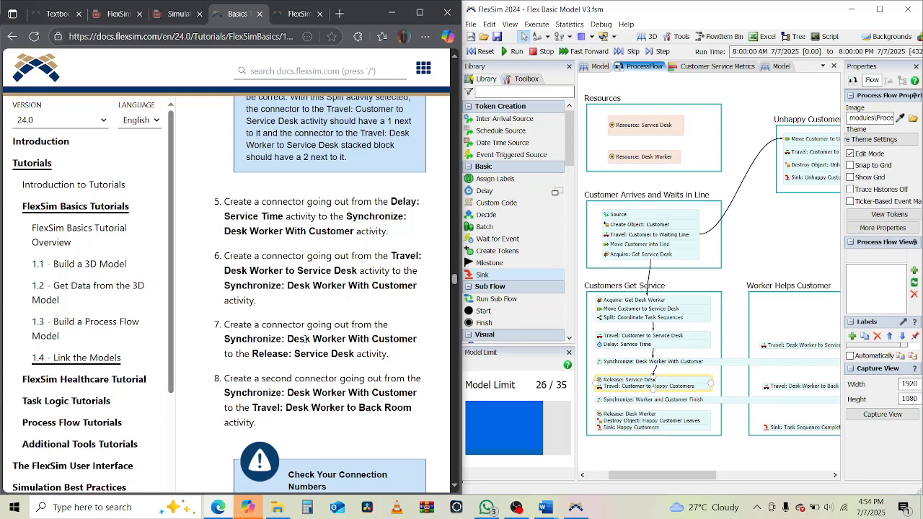
pyautogui.scroll(-1, 324, 354)
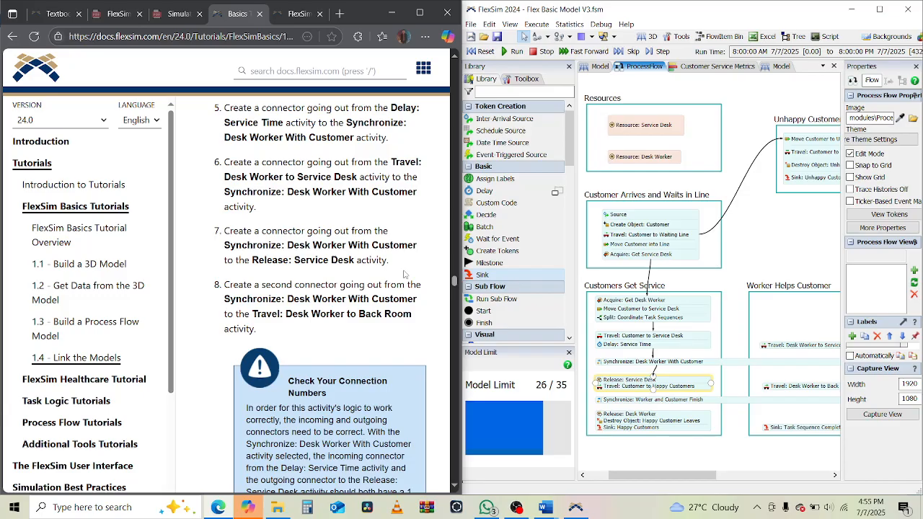
pyautogui.scroll(1, 381, 213)
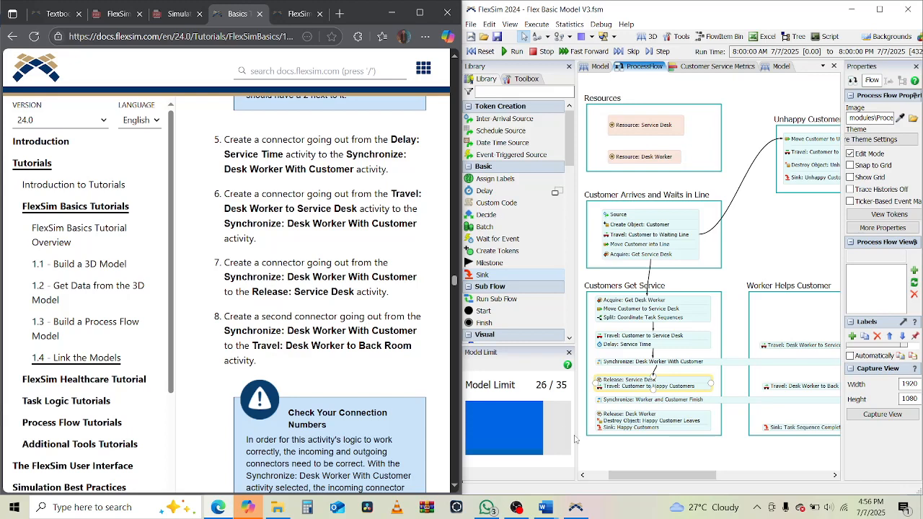
# Step: Connect Synchronize: Desk Worker With Customer to Travel: Desk Worker to Back Room in the Worker Helps Customer section
pyautogui.click(653, 442)
pyautogui.moveTo(656, 480); pyautogui.dragTo(668, 480)
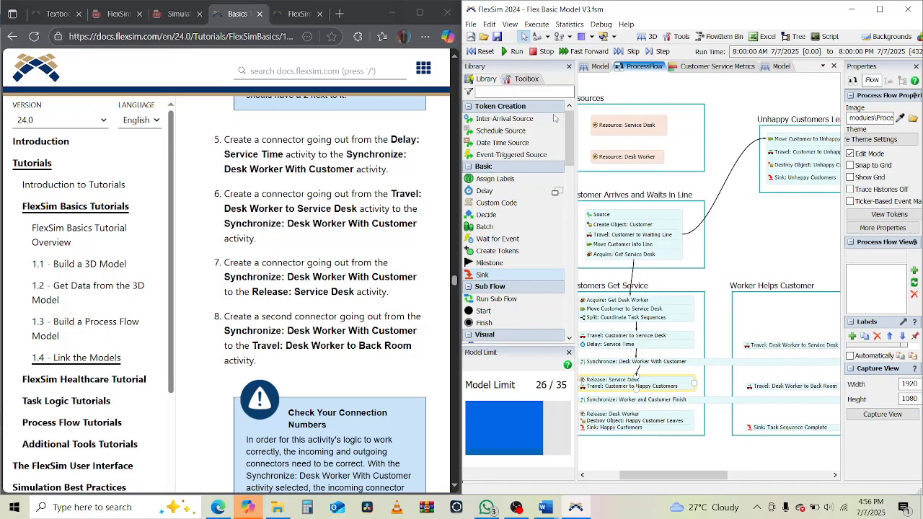
pyautogui.click(735, 362)
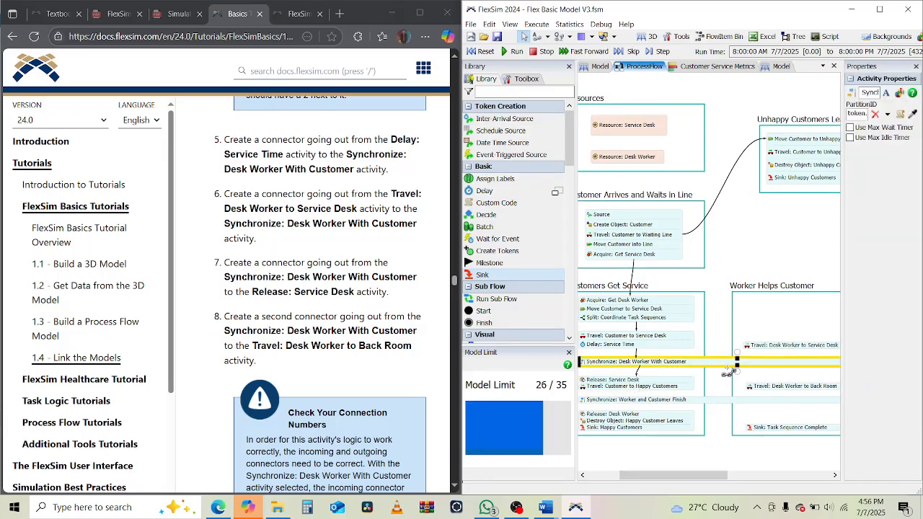
pyautogui.moveTo(739, 369); pyautogui.dragTo(753, 385)
# Step: Compare the Worker Helps Customer connectors with the tutorial diagram and read connector instructions 9 to 12
pyautogui.scroll(15, 405, 256)
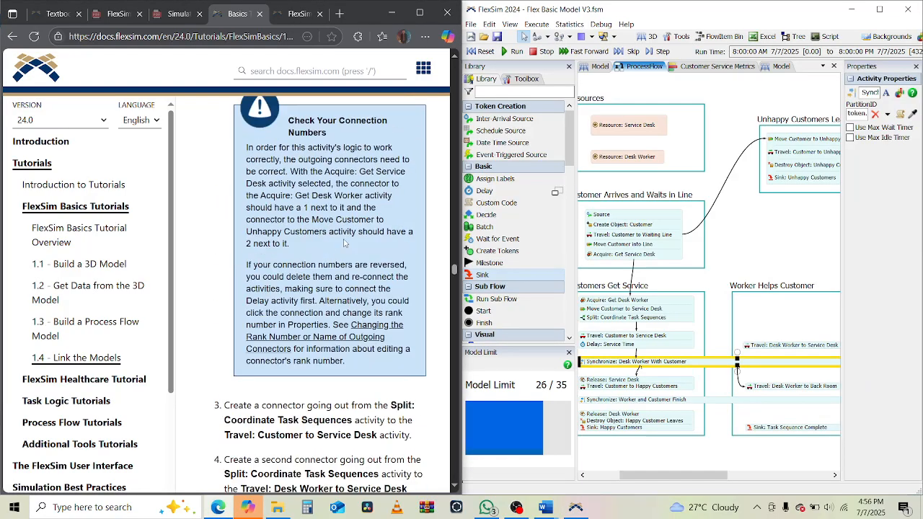
pyautogui.scroll(-2, 344, 243)
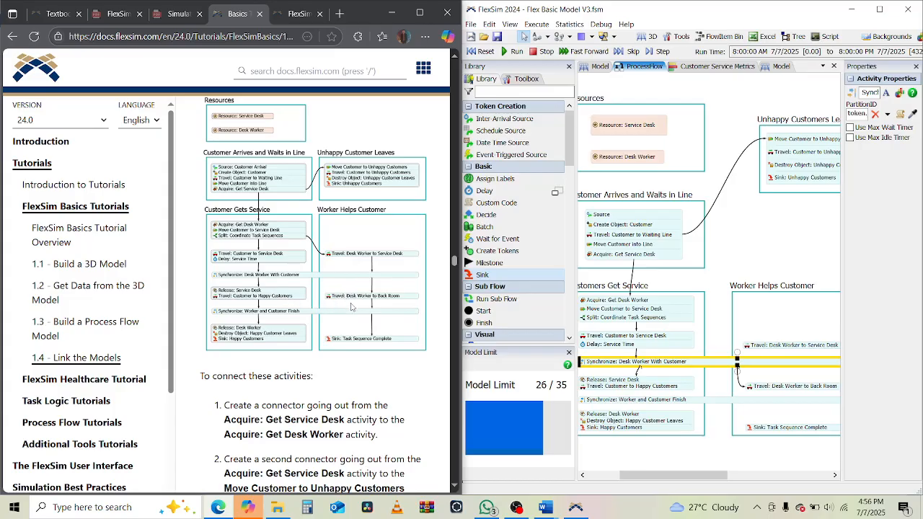
pyautogui.scroll(-15, 351, 306)
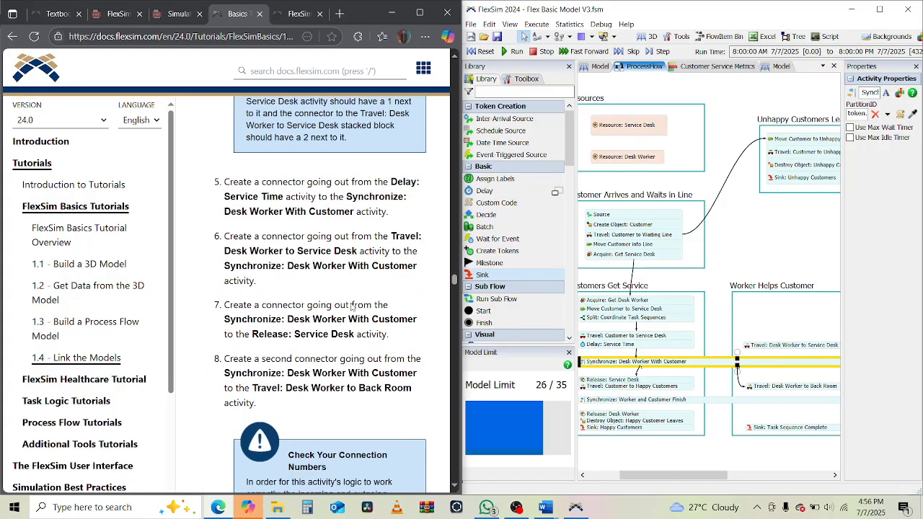
pyautogui.scroll(-3, 351, 307)
pyautogui.scroll(8, 351, 306)
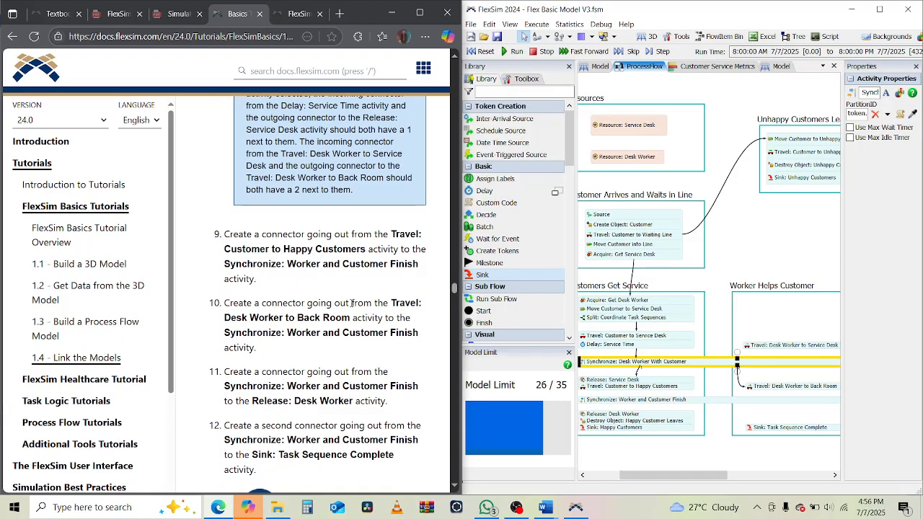
pyautogui.scroll(-3, 372, 422)
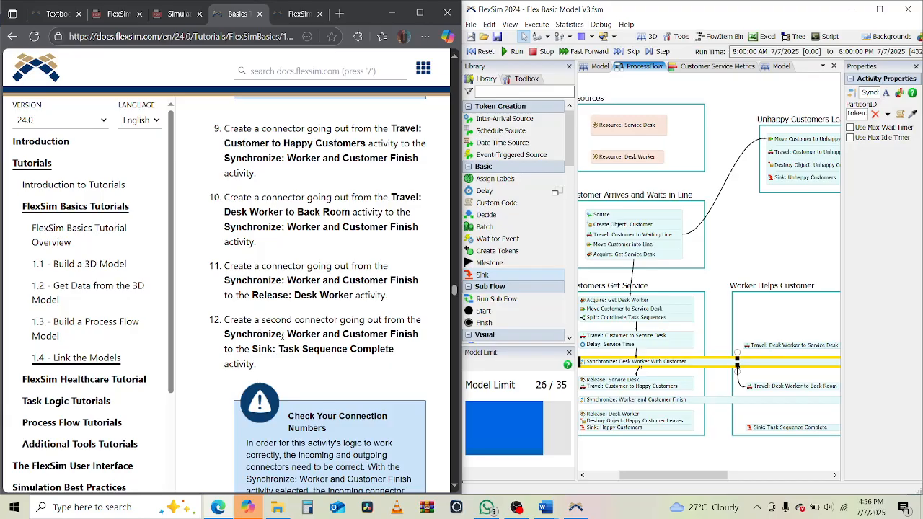
pyautogui.moveTo(282, 333); pyautogui.dragTo(349, 349)
pyautogui.click(252, 320)
pyautogui.moveTo(251, 320); pyautogui.dragTo(257, 364)
pyautogui.scroll(5, 334, 357)
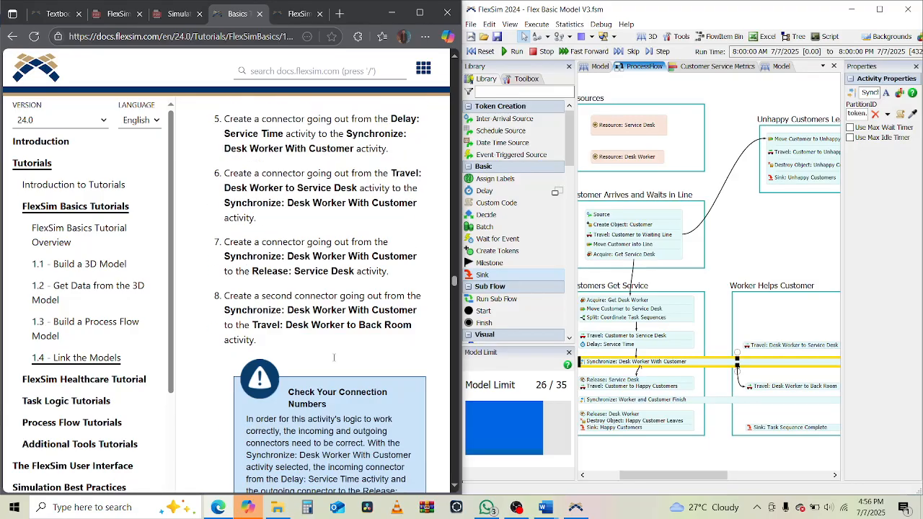
pyautogui.scroll(10, 334, 358)
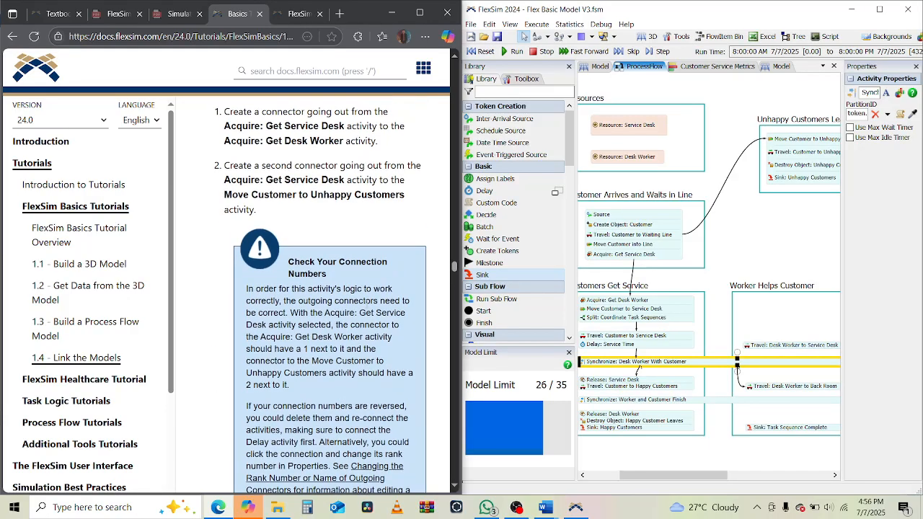
pyautogui.scroll(5, 368, 308)
pyautogui.scroll(-1, 291, 308)
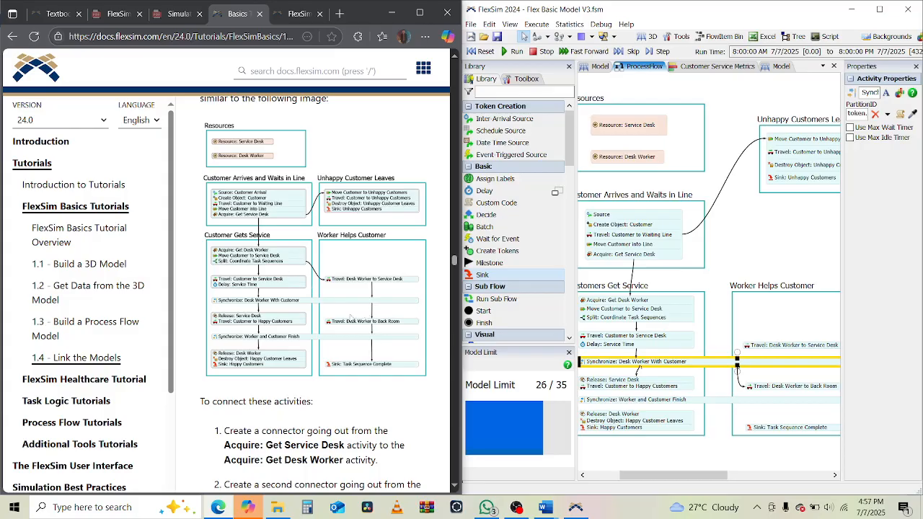
# Step: Recheck tutorial connector instructions 1 to 4 and their connection number notes against the process flow diagram
pyautogui.scroll(-3, 383, 309)
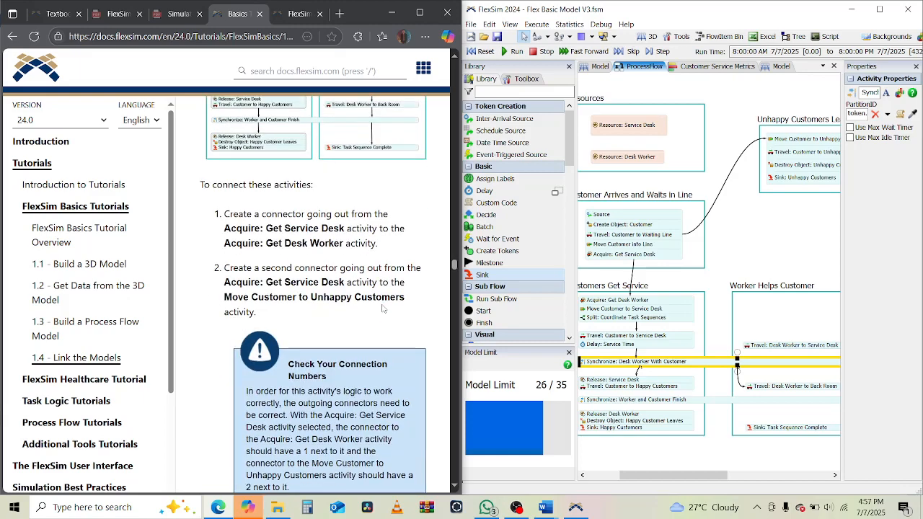
pyautogui.scroll(-5, 383, 308)
pyautogui.scroll(4, 383, 309)
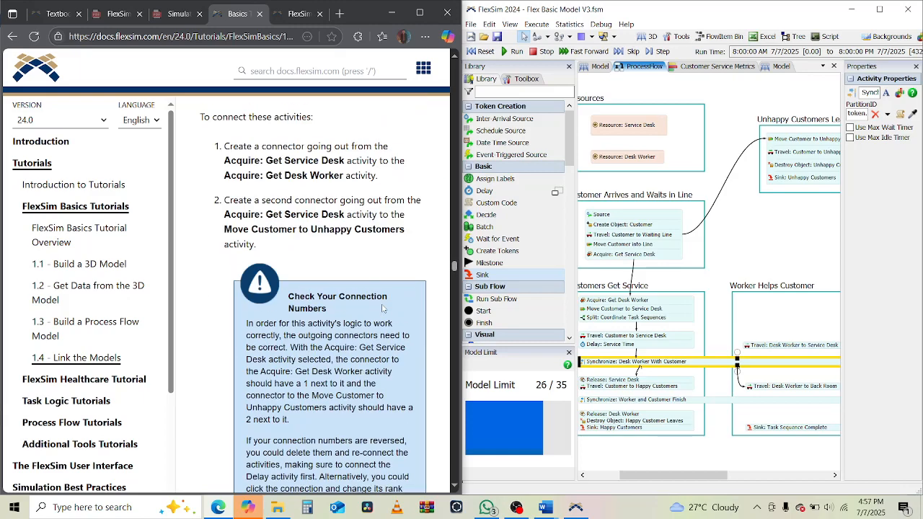
pyautogui.scroll(-3, 383, 309)
pyautogui.scroll(-1, 383, 308)
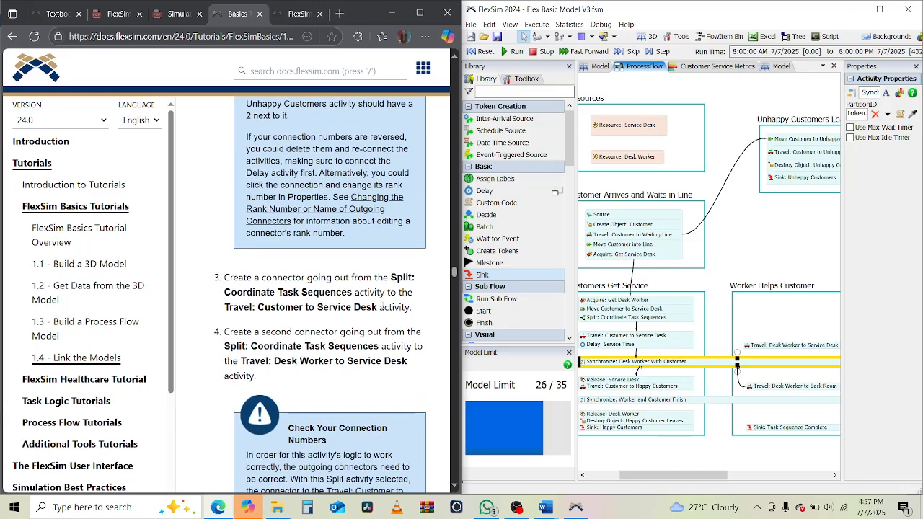
pyautogui.scroll(-4, 383, 307)
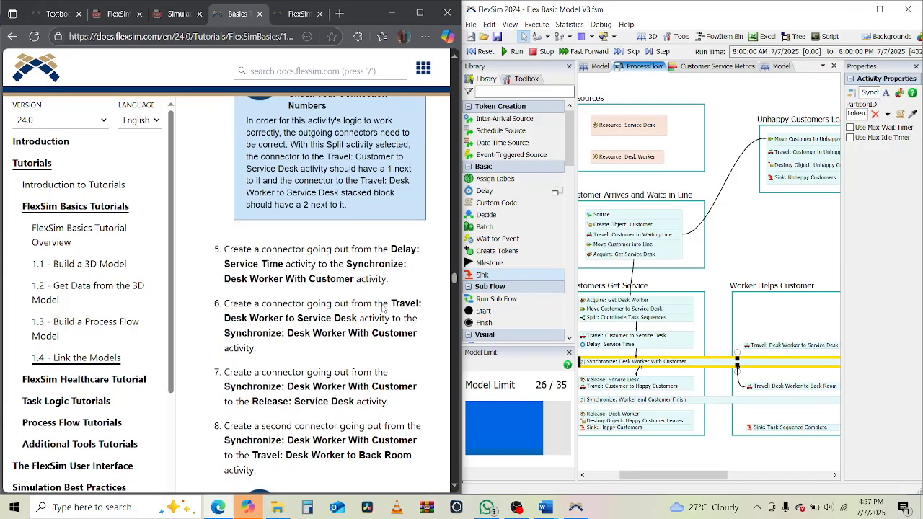
pyautogui.scroll(-10, 383, 305)
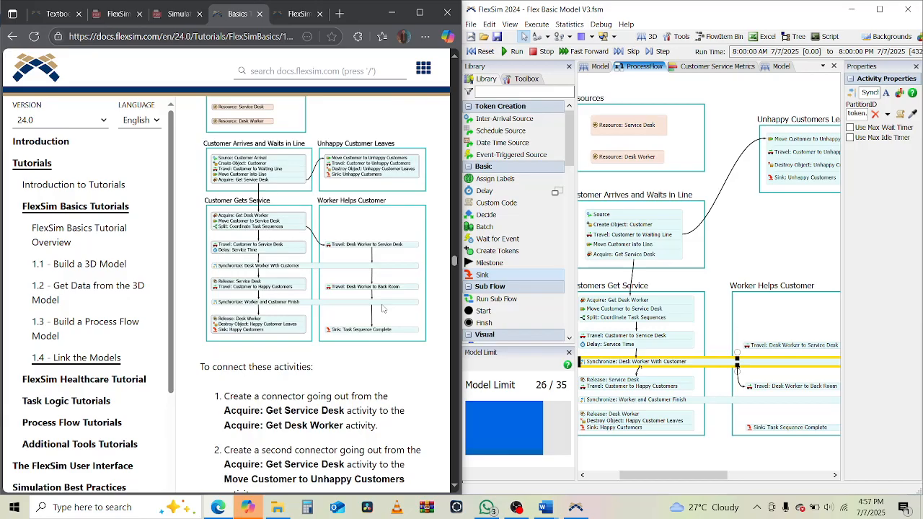
pyautogui.scroll(-2, 383, 308)
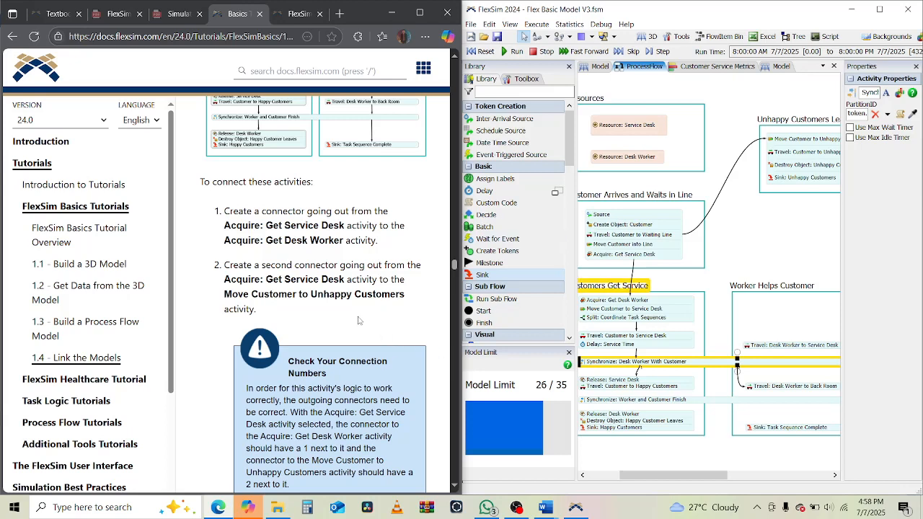
pyautogui.scroll(1, 358, 320)
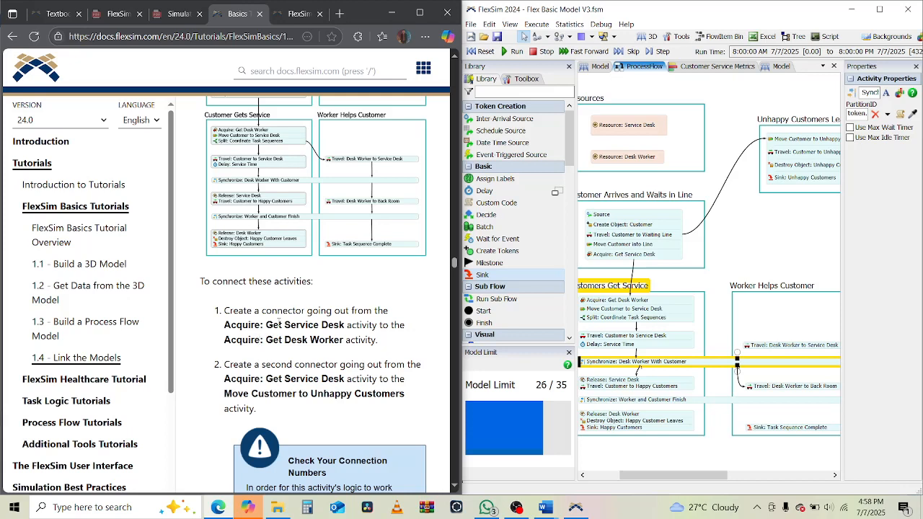
pyautogui.moveTo(248, 325); pyautogui.dragTo(296, 329)
pyautogui.scroll(1, 346, 313)
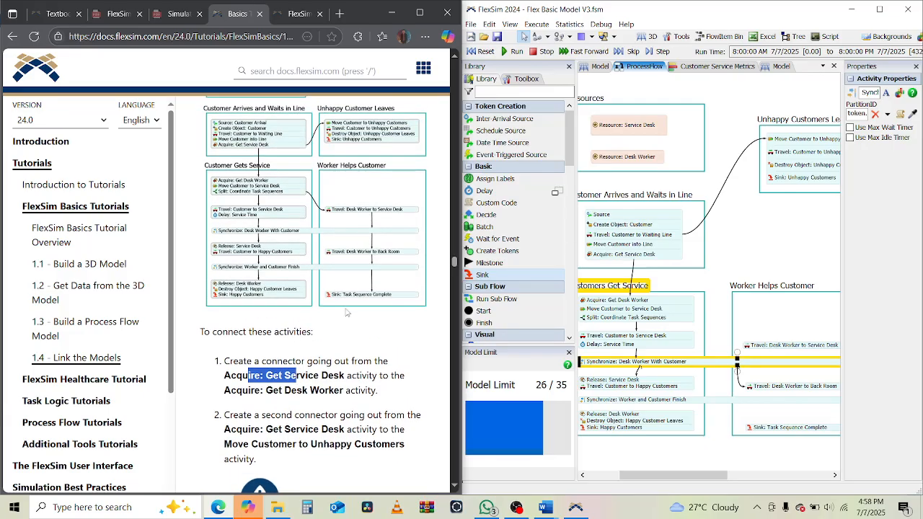
pyautogui.scroll(-5, 318, 329)
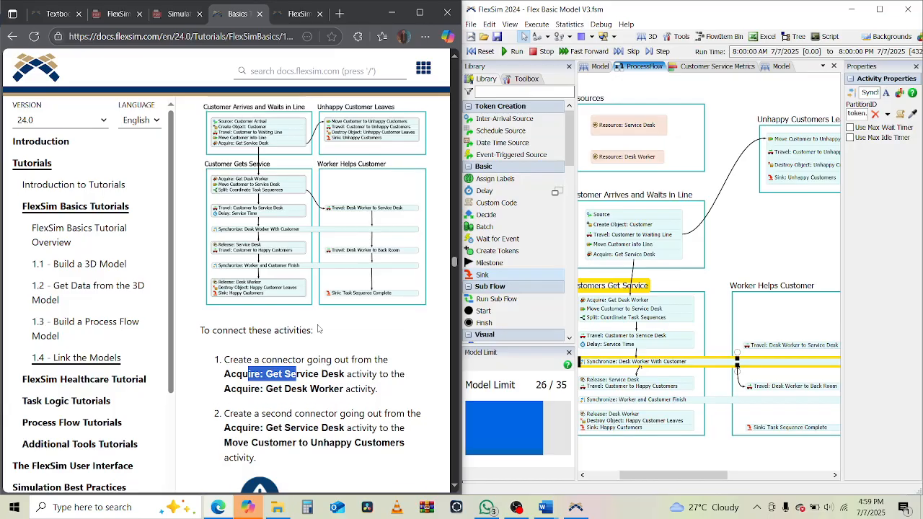
pyautogui.scroll(-2, 317, 329)
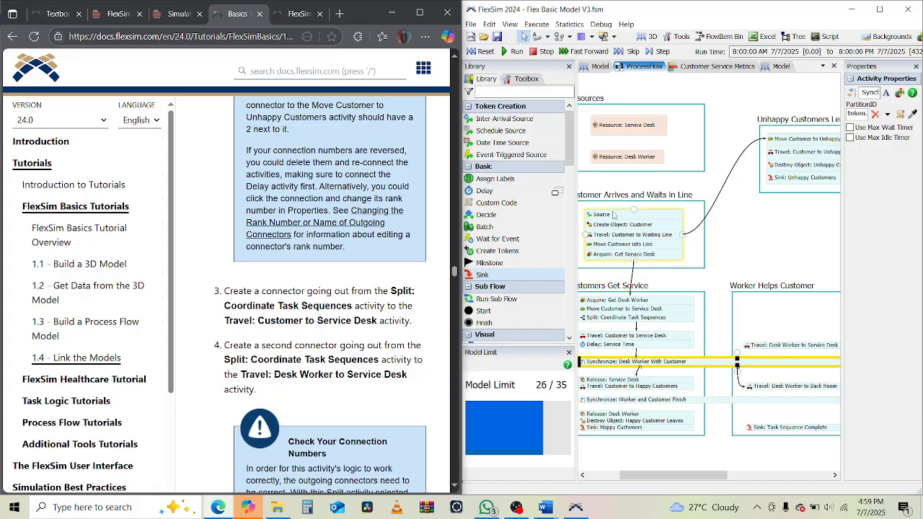
# Step: Connect the block containing Split: Coordinate Task Sequences to Travel: Desk Worker to Service Desk
pyautogui.click(692, 315)
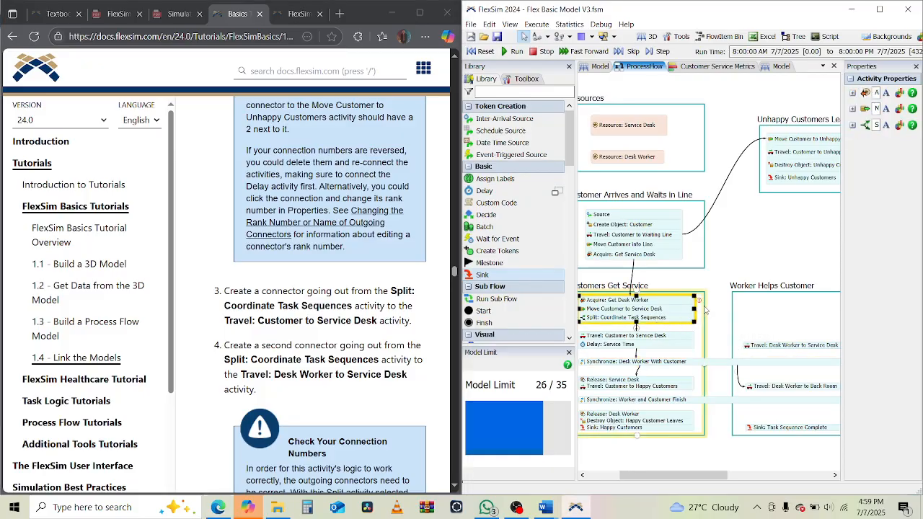
pyautogui.click(660, 299)
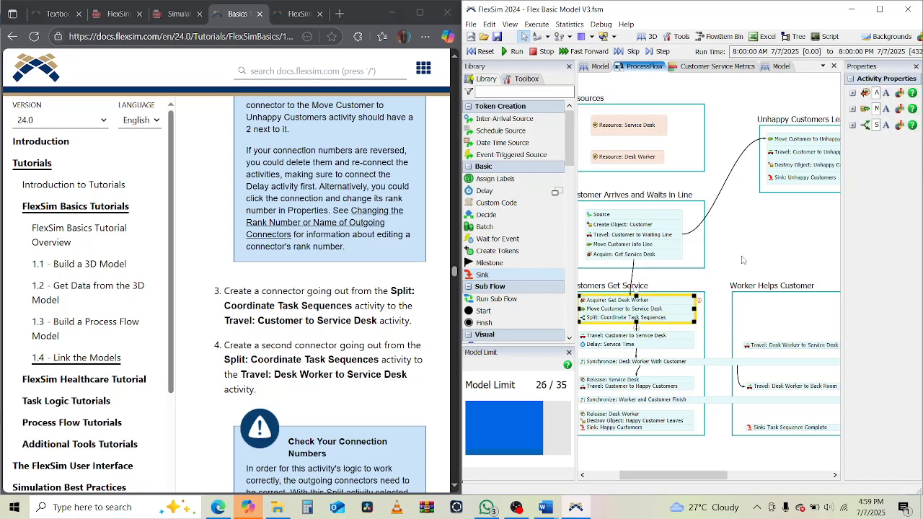
pyautogui.click(707, 309)
pyautogui.click(691, 312)
pyautogui.moveTo(695, 312)
pyautogui.mouseDown()
pyautogui.moveTo(774, 351)
pyautogui.moveTo(809, 345)
pyautogui.mouseUp()
pyautogui.click(751, 239)
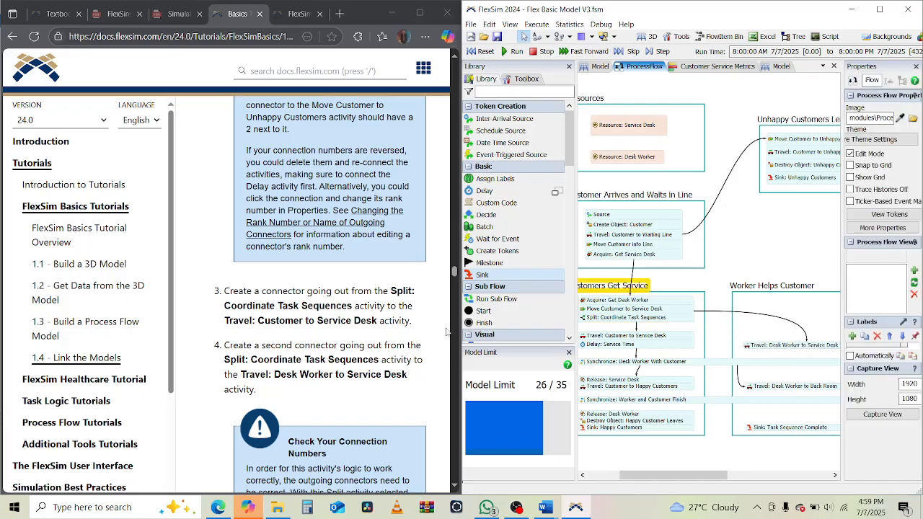
# Step: Follow tutorial instruction 9 and connect Travel: Customer to Happy Customers to Synchronize: Worker and Customer Finish
pyautogui.scroll(-5, 446, 332)
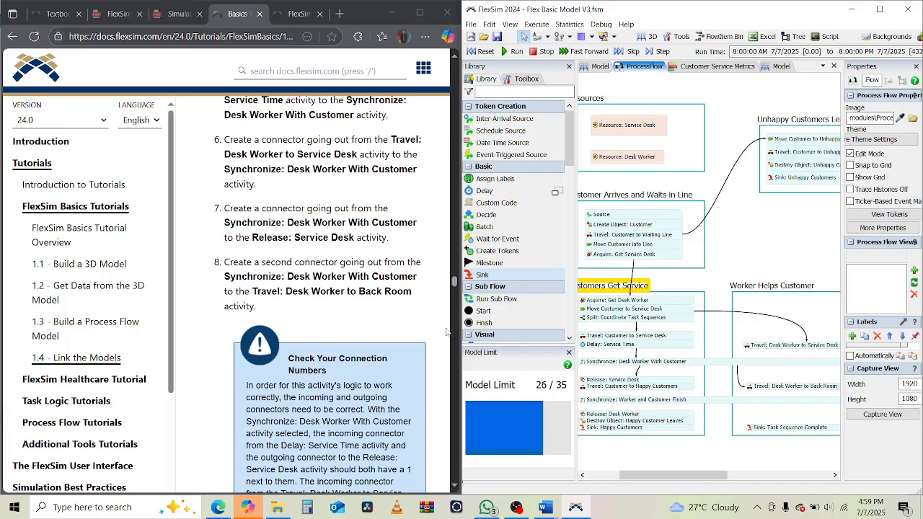
pyautogui.scroll(-6, 447, 331)
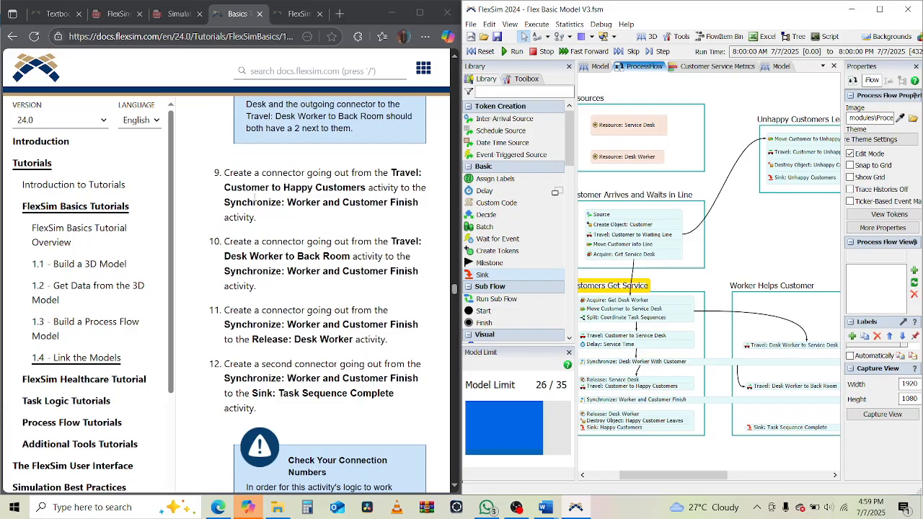
pyautogui.click(626, 387)
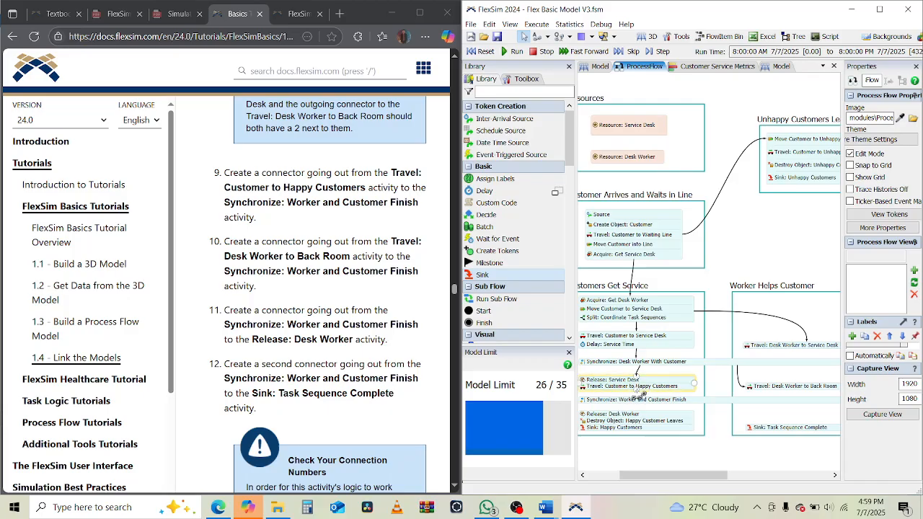
pyautogui.click(637, 392)
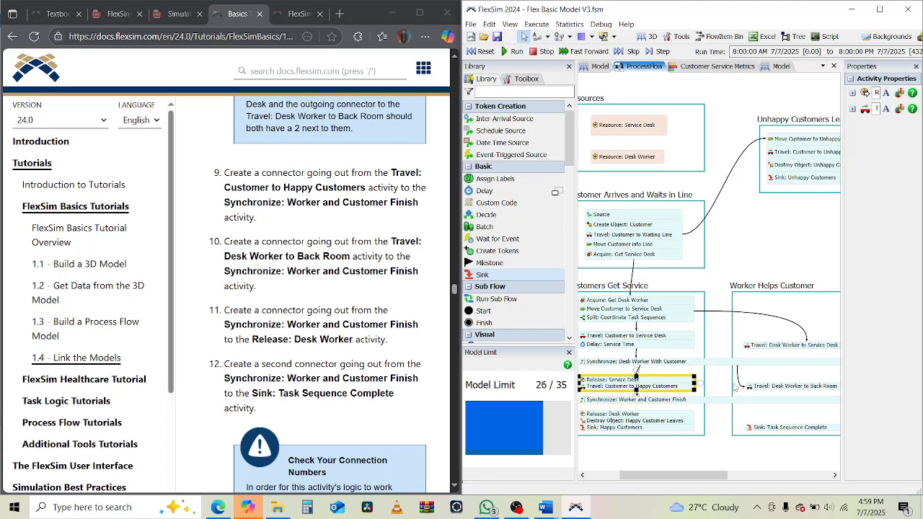
# Step: Connect Synchronize: Worker and Customer Finish to Release: Desk Worker, and add a second connector to Sink: Task Sequence Complete
pyautogui.click(714, 455)
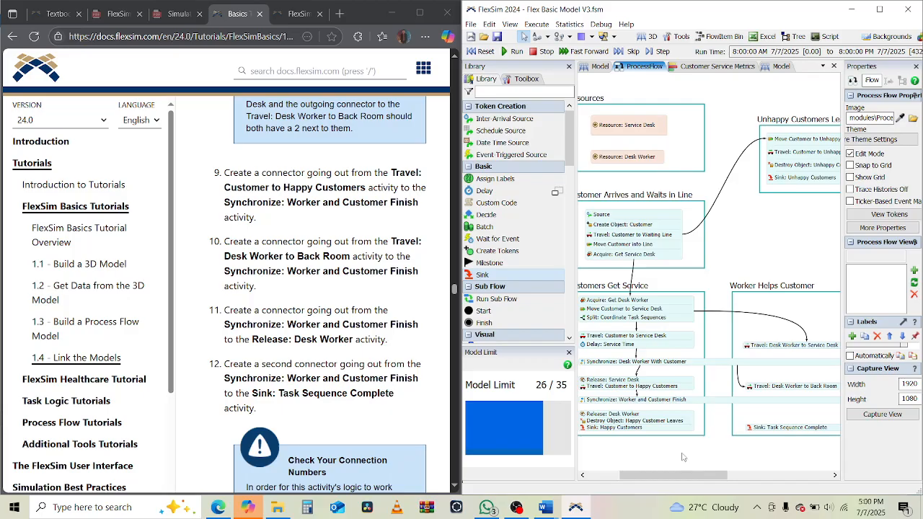
pyautogui.click(638, 408)
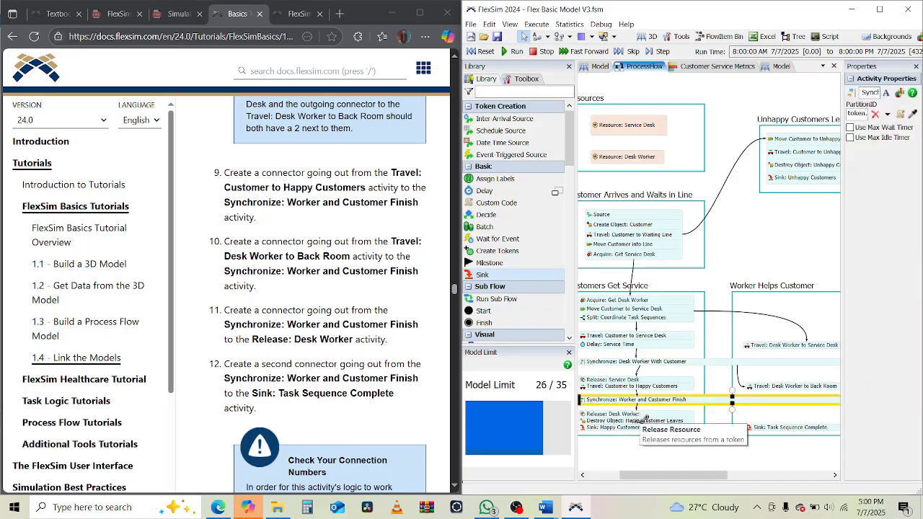
pyautogui.click(727, 462)
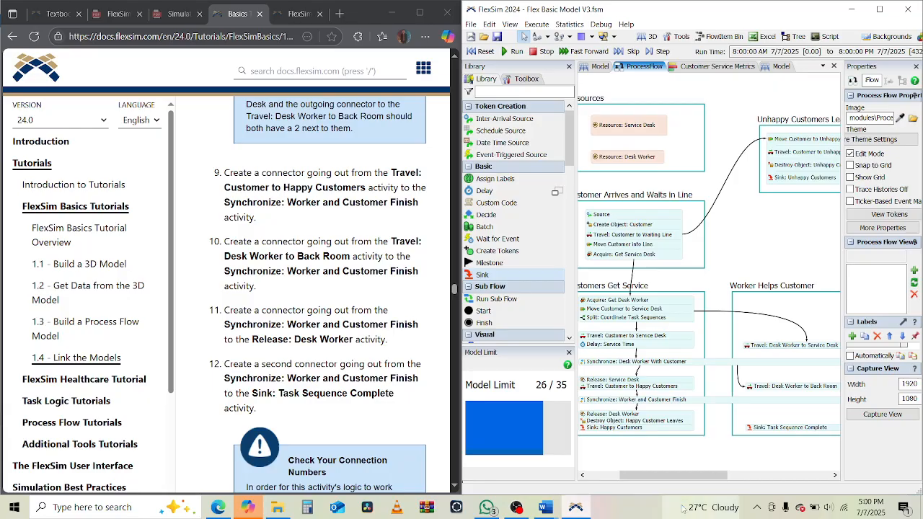
pyautogui.click(624, 417)
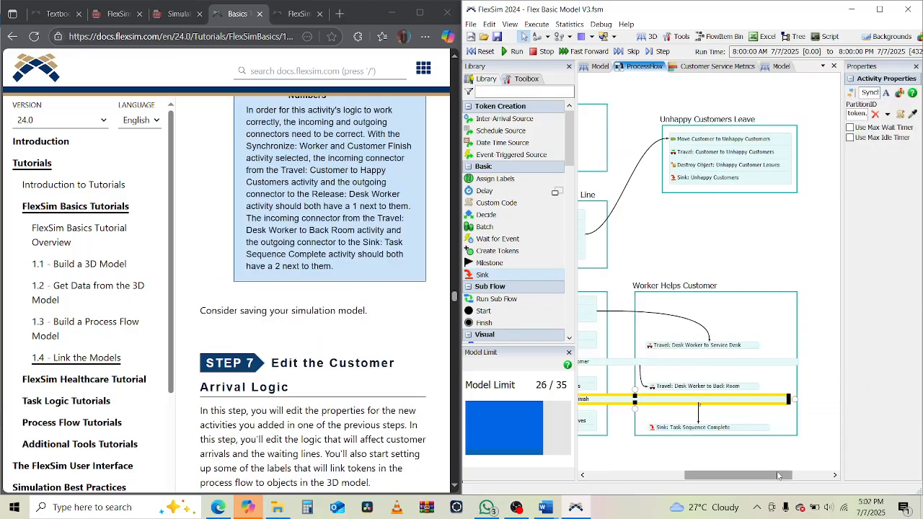
pyautogui.moveTo(778, 477); pyautogui.dragTo(697, 478)
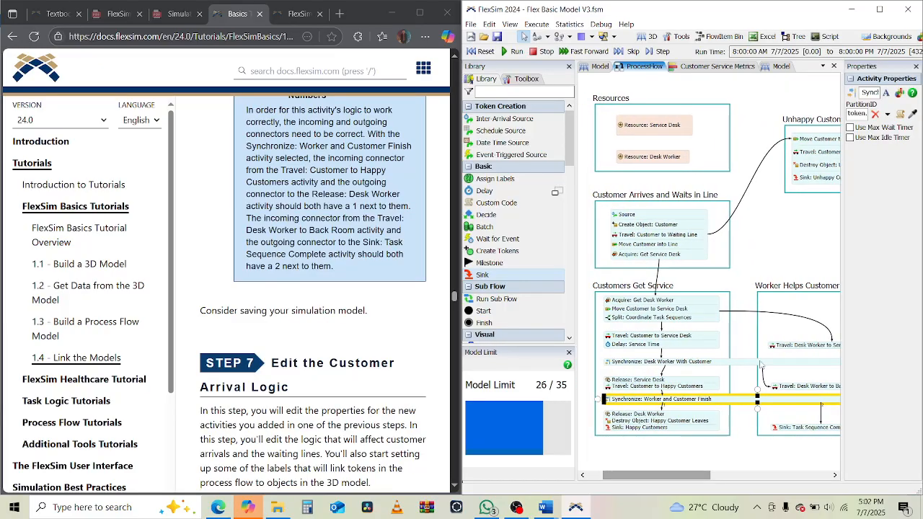
pyautogui.scroll(2, 798, 329)
pyautogui.scroll(-3, 798, 328)
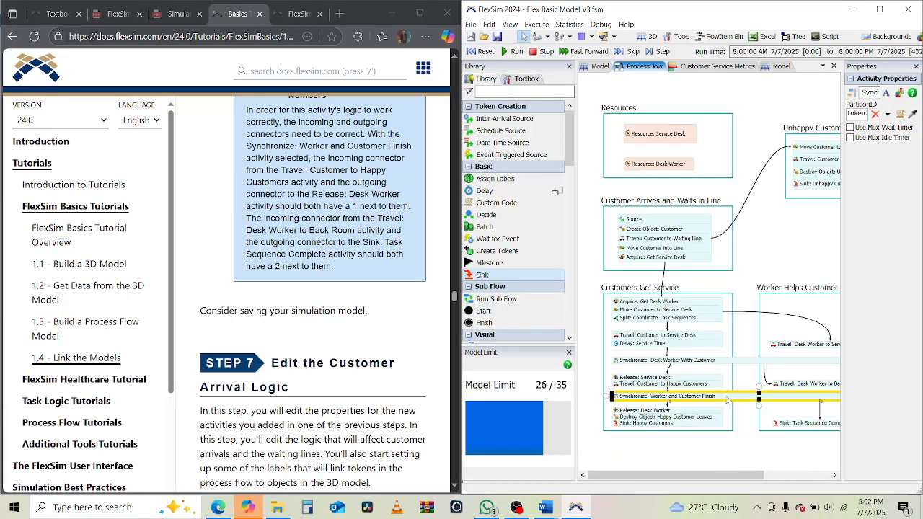
pyautogui.moveTo(727, 477)
pyautogui.mouseDown()
pyautogui.moveTo(799, 479)
pyautogui.moveTo(744, 478)
pyautogui.mouseUp()
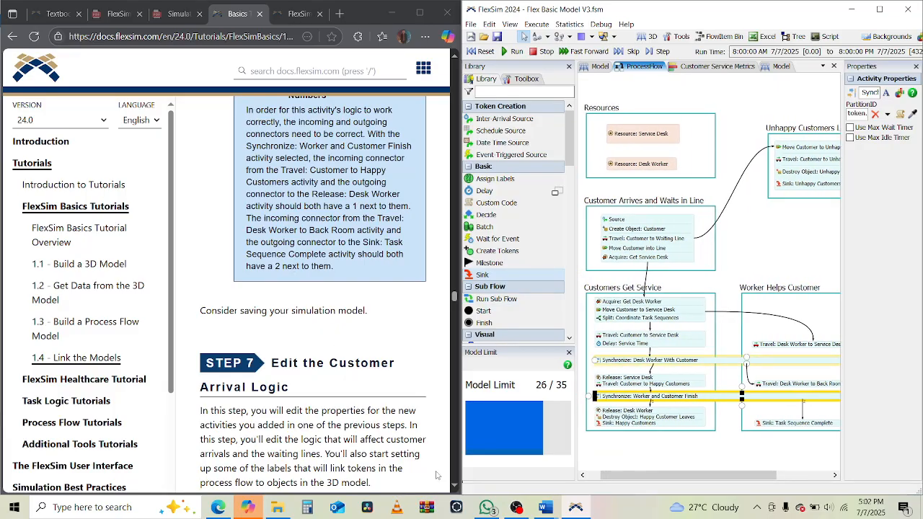
# Step: Skim the Step 7 section, Edit the Customer Arrival Logic, through its activity table to the first instructions
pyautogui.scroll(-1, 317, 349)
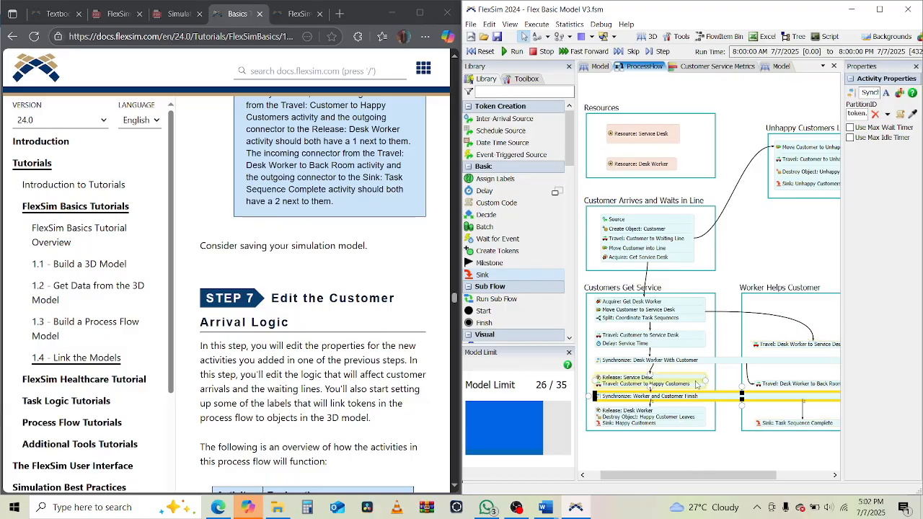
pyautogui.scroll(-2, 339, 400)
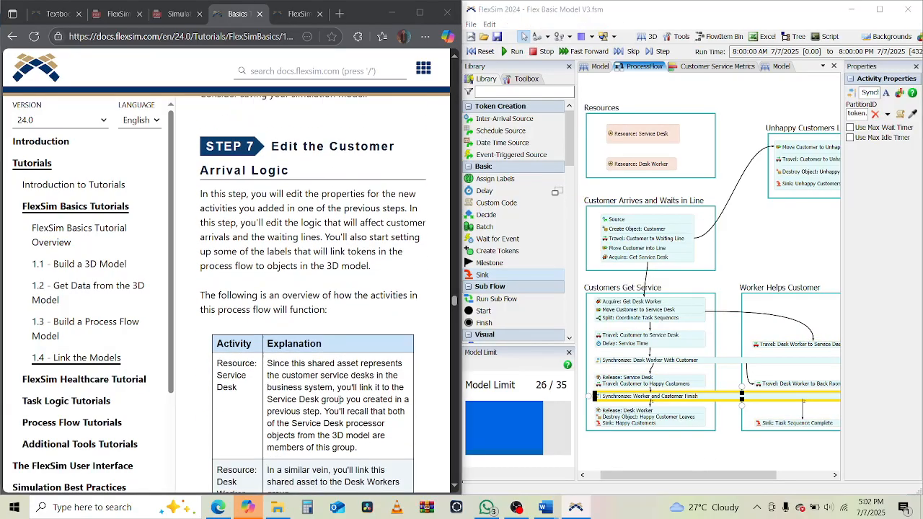
pyautogui.scroll(-10, 339, 401)
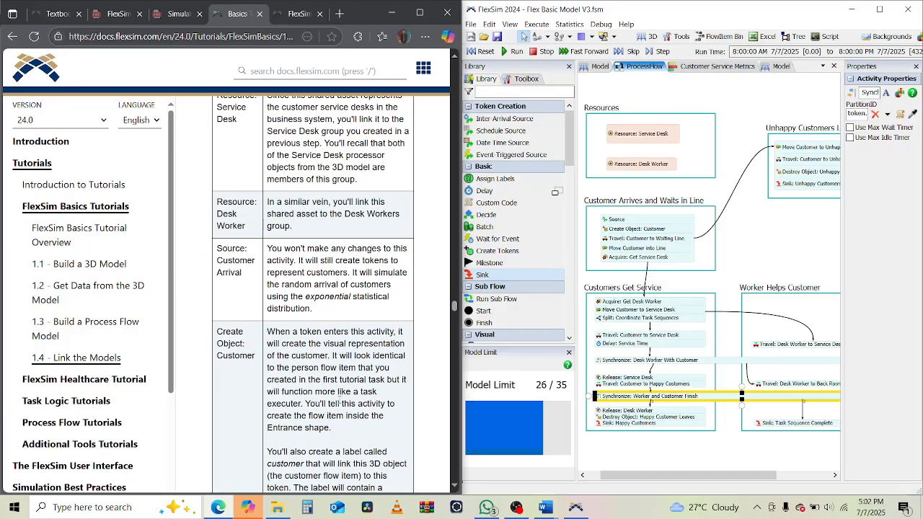
pyautogui.scroll(-5, 339, 402)
pyautogui.scroll(12, 339, 404)
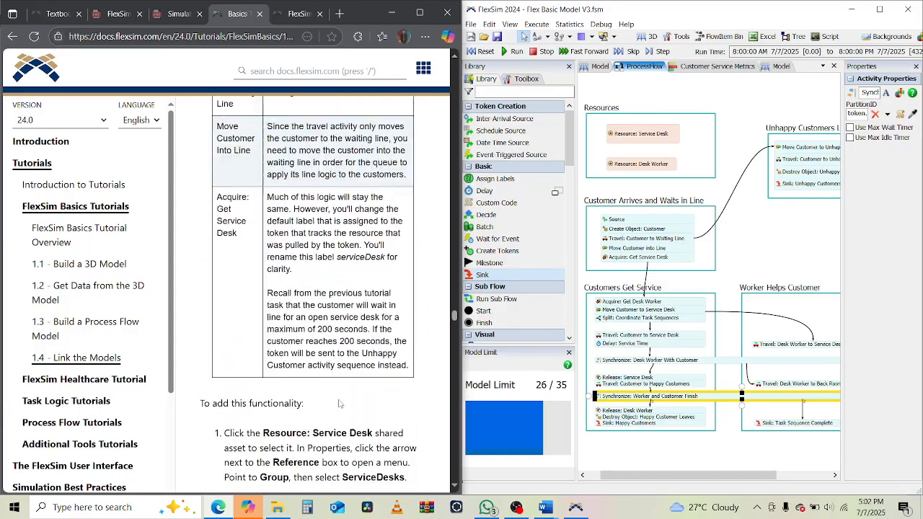
pyautogui.scroll(3, 339, 404)
pyautogui.scroll(-2, 338, 400)
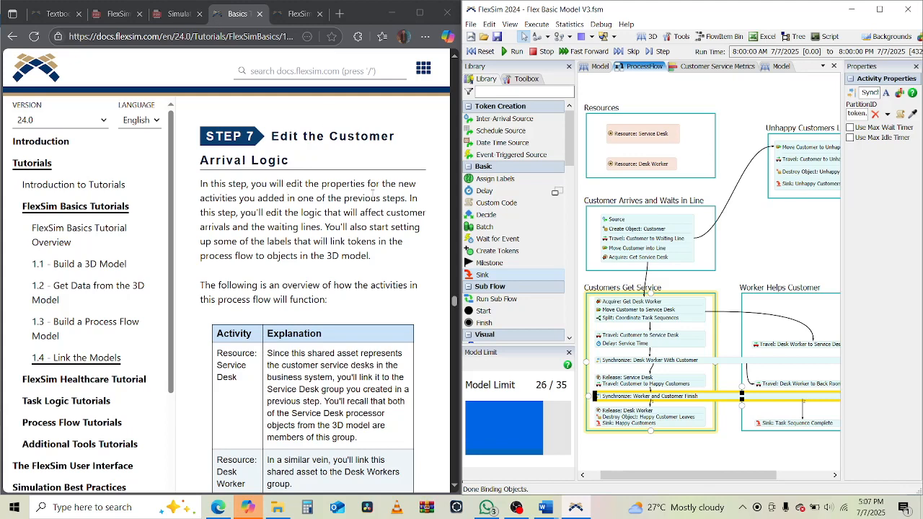
# Step: Read the Step 7 introduction and the table explaining how each customer arrival activity will function
pyautogui.moveTo(228, 199); pyautogui.dragTo(395, 199)
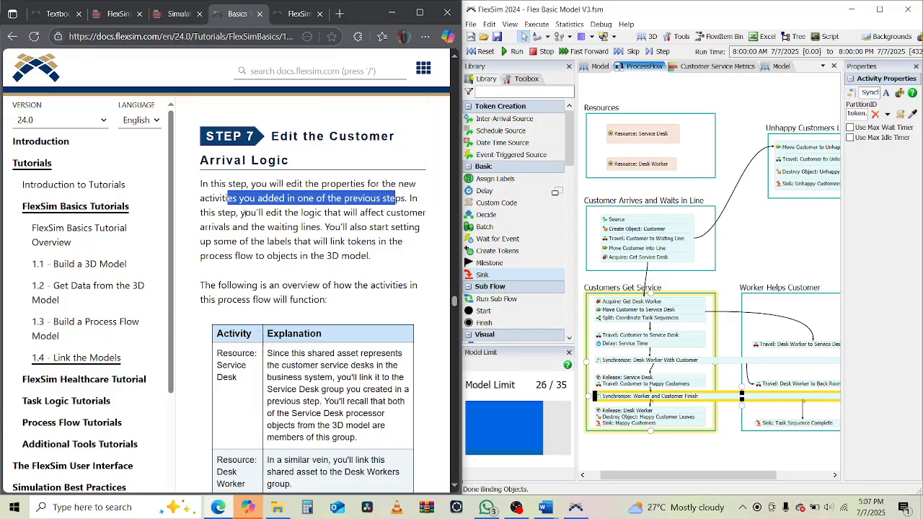
pyautogui.moveTo(245, 214); pyautogui.dragTo(401, 227)
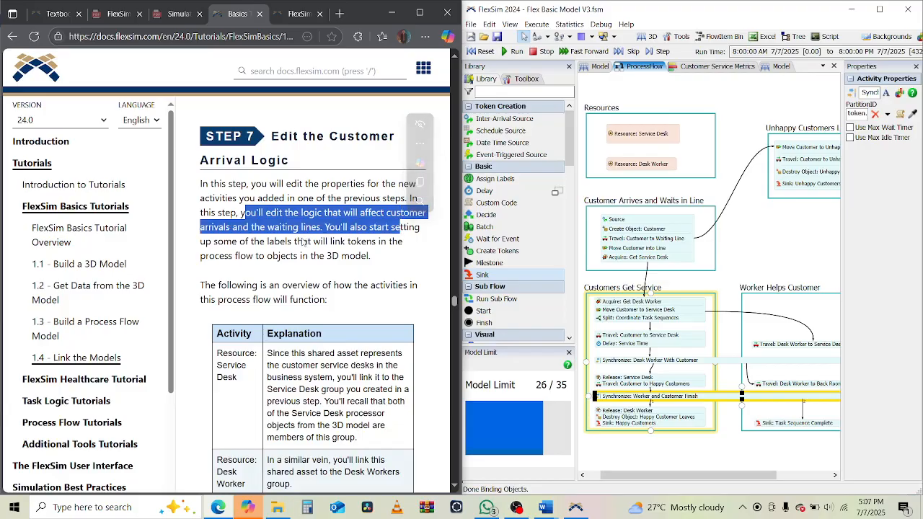
pyautogui.click(309, 240)
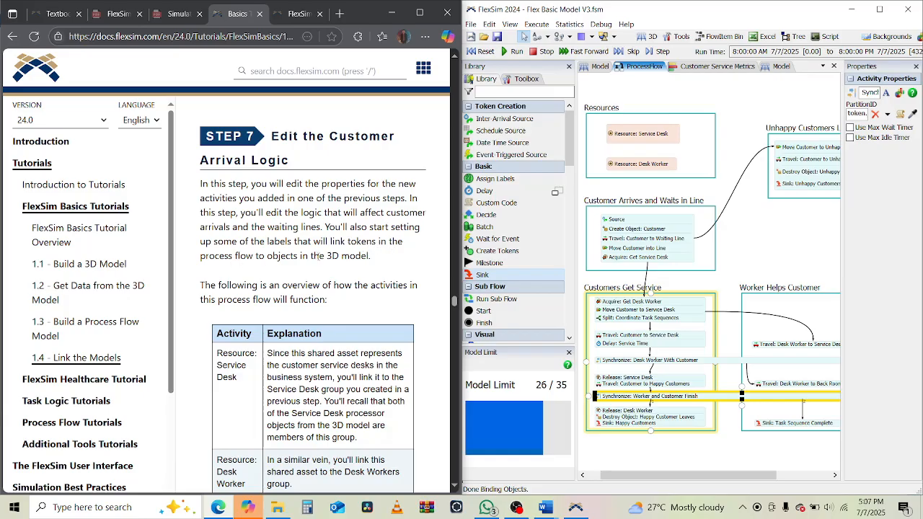
pyautogui.scroll(-3, 330, 259)
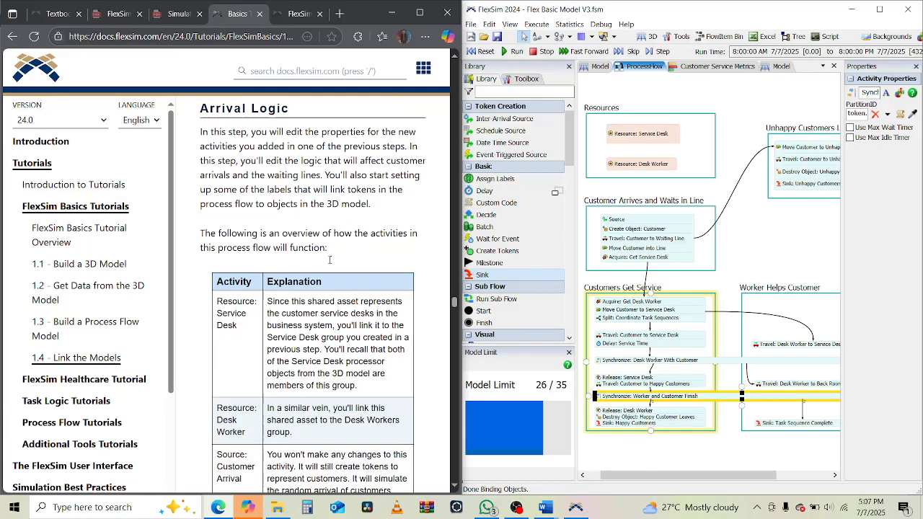
pyautogui.scroll(-1, 331, 259)
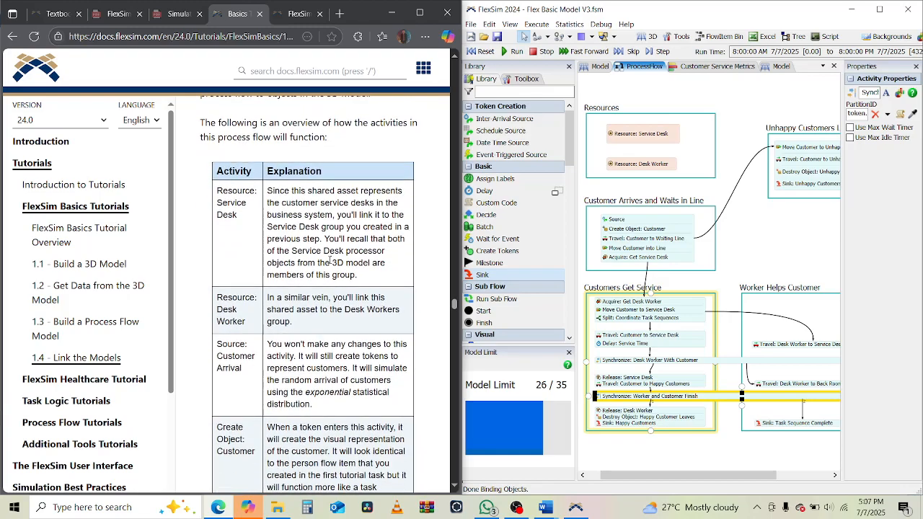
pyautogui.scroll(-1, 330, 261)
pyautogui.scroll(-2, 325, 272)
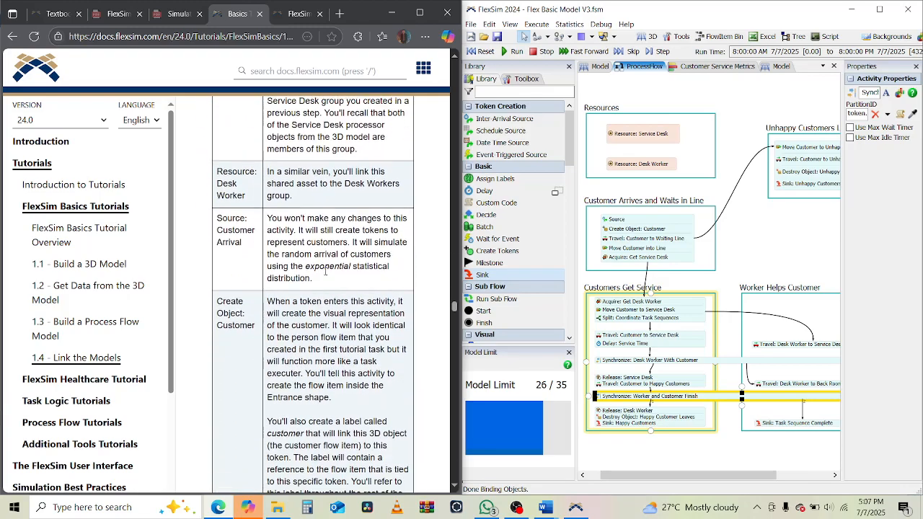
pyautogui.scroll(-15, 325, 272)
pyautogui.scroll(3, 325, 275)
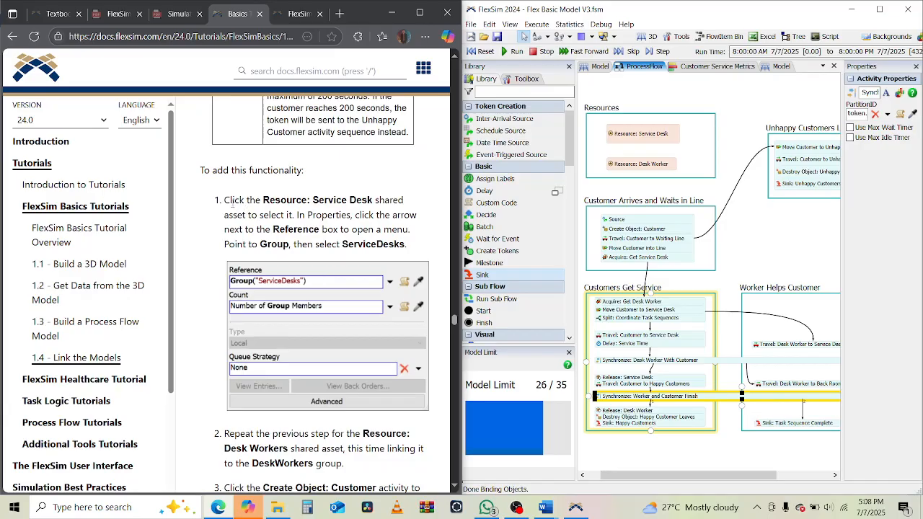
# Step: Check Step 7 instruction 1 and widen the Properties pane to show the shared asset's settings in full
pyautogui.moveTo(231, 204); pyautogui.dragTo(388, 234)
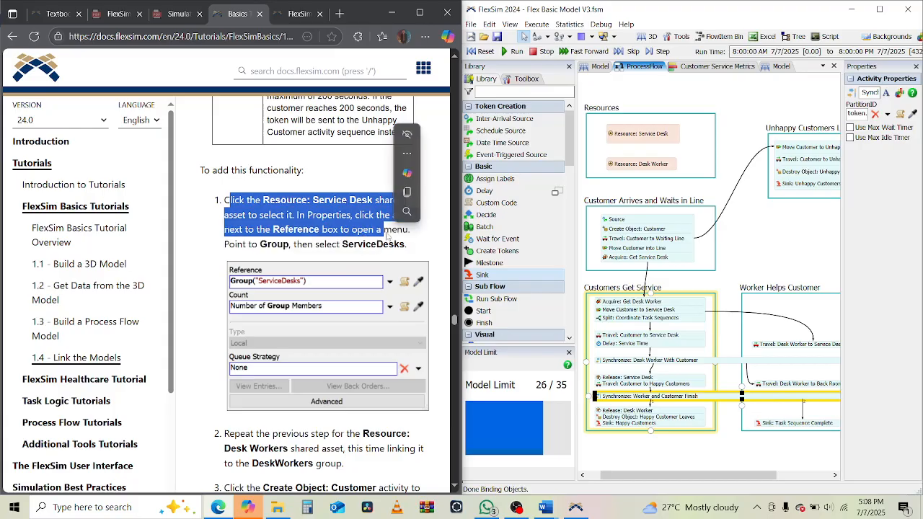
pyautogui.click(621, 304)
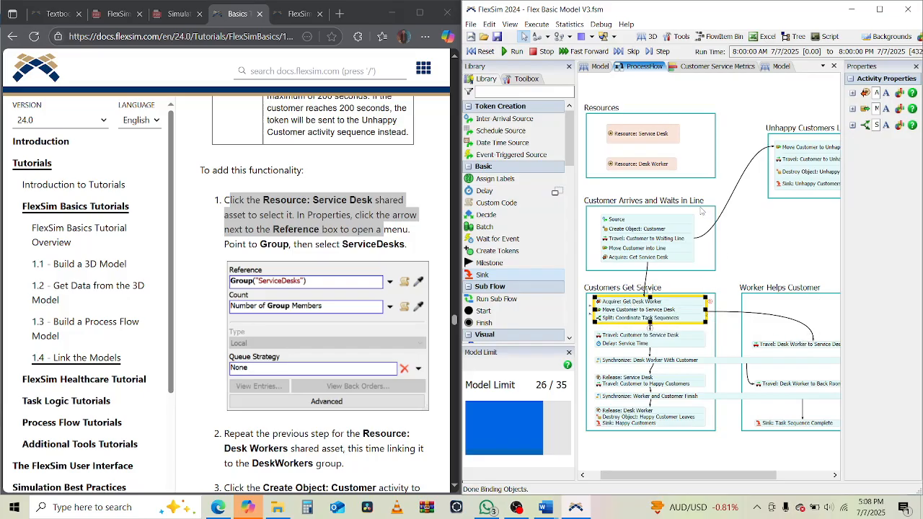
pyautogui.click(648, 165)
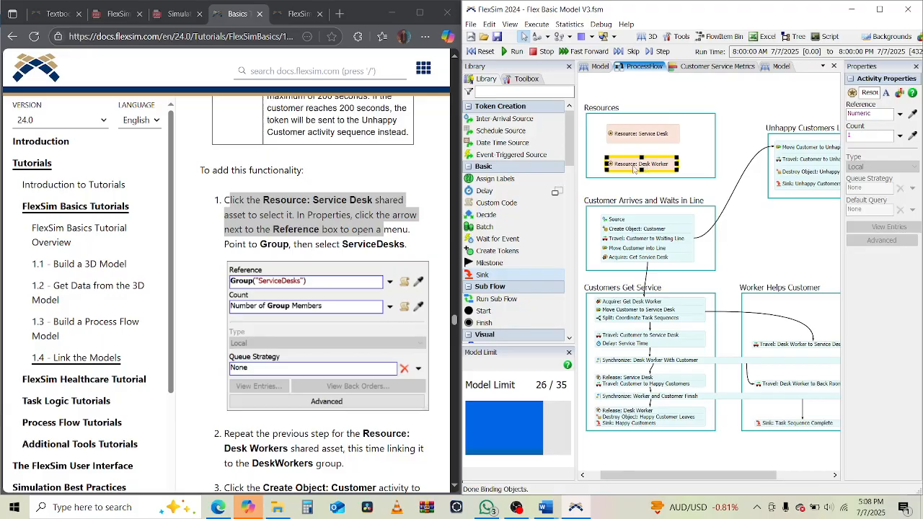
pyautogui.moveTo(843, 155); pyautogui.dragTo(737, 178)
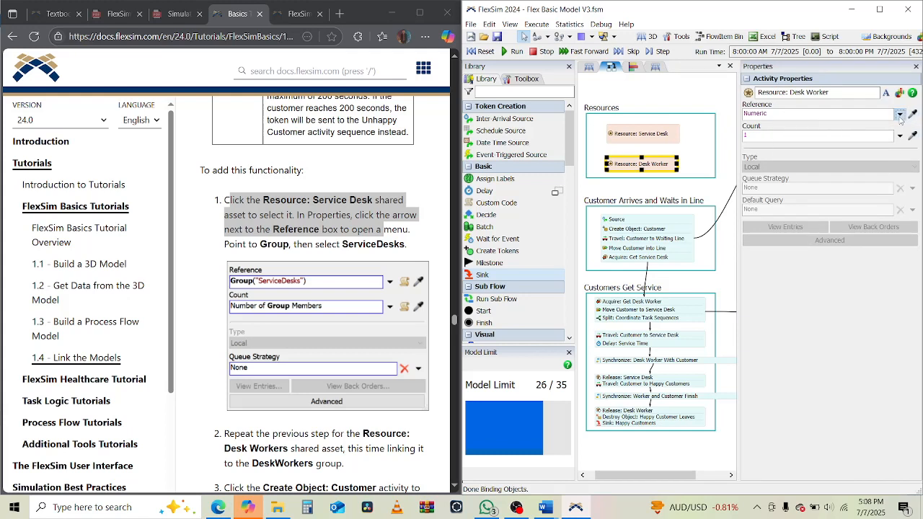
# Step: Set the Reference of the Resource: Service Desk shared asset to the ServiceDesks group
pyautogui.click(900, 115)
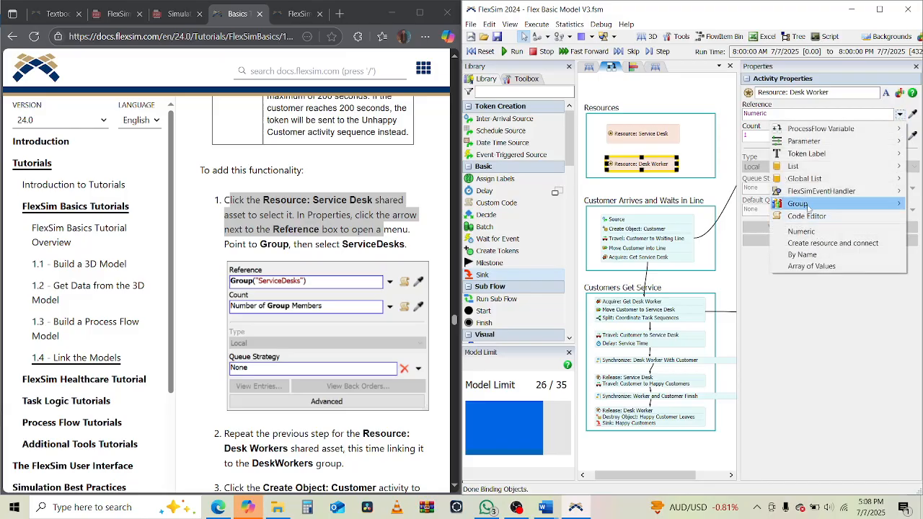
pyautogui.moveTo(809, 206)
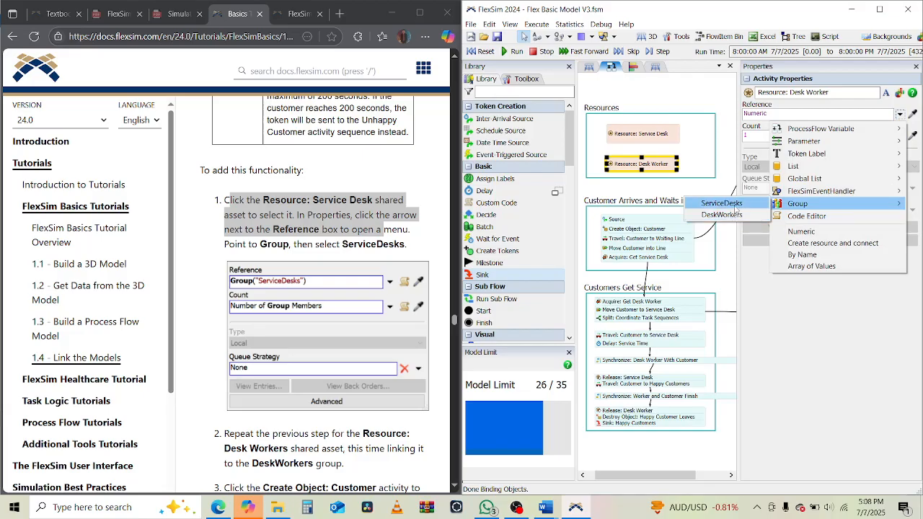
pyautogui.click(659, 140)
pyautogui.click(651, 137)
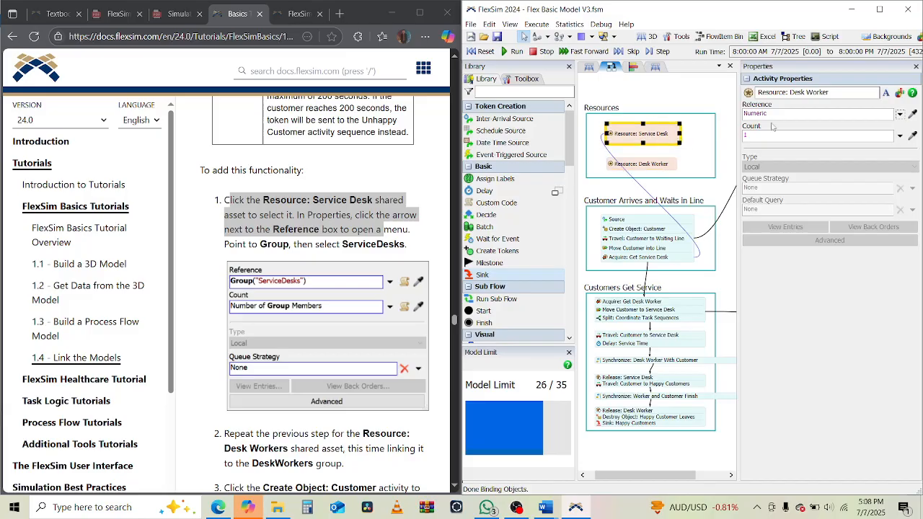
pyautogui.click(900, 114)
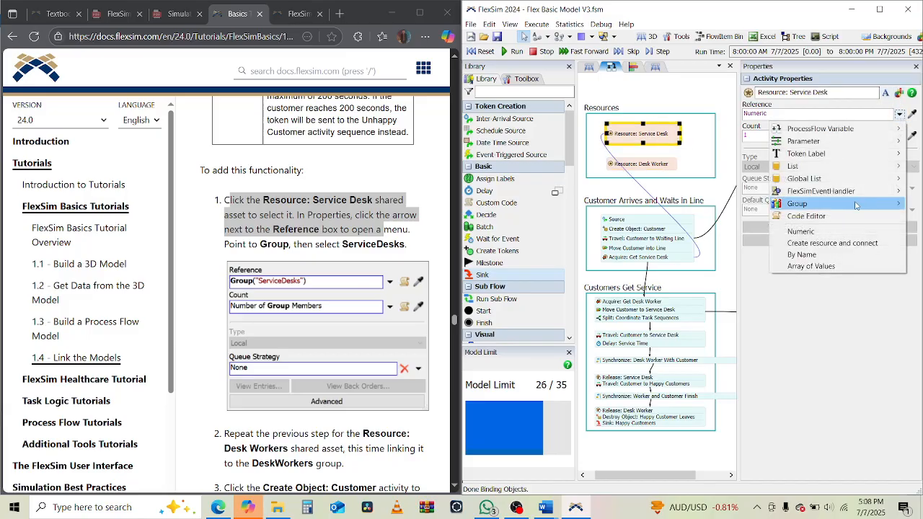
pyautogui.moveTo(857, 205)
pyautogui.click(730, 203)
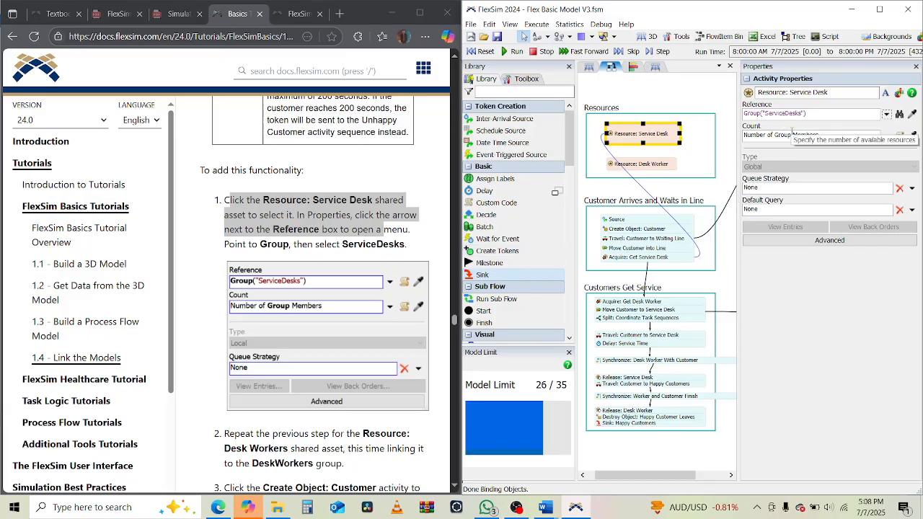
# Step: Follow tutorial instruction 2 and set the Reference of the Resource: Desk Worker shared asset to the DeskWorkers group
pyautogui.scroll(-2, 361, 281)
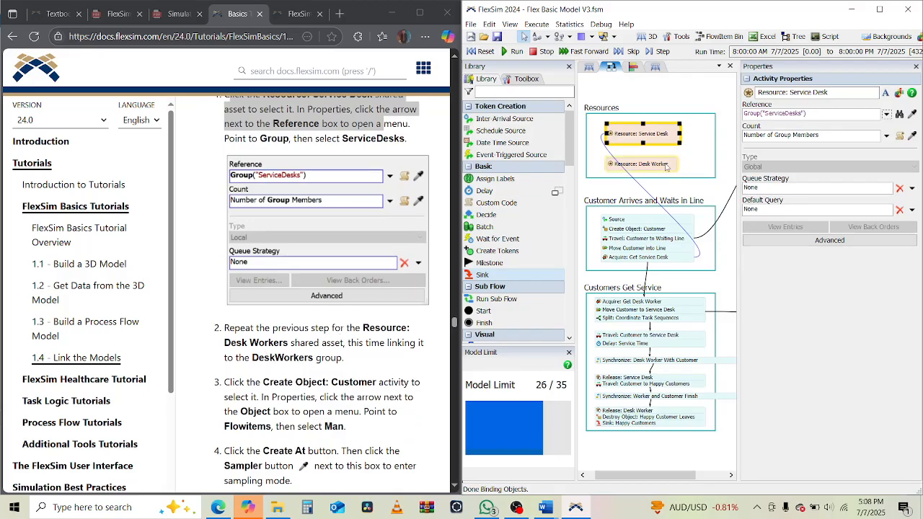
pyautogui.click(665, 166)
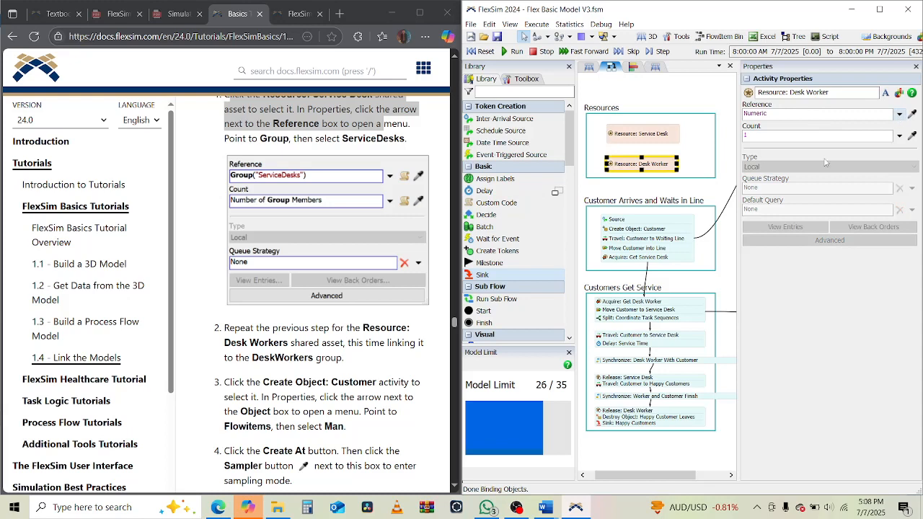
pyautogui.click(900, 114)
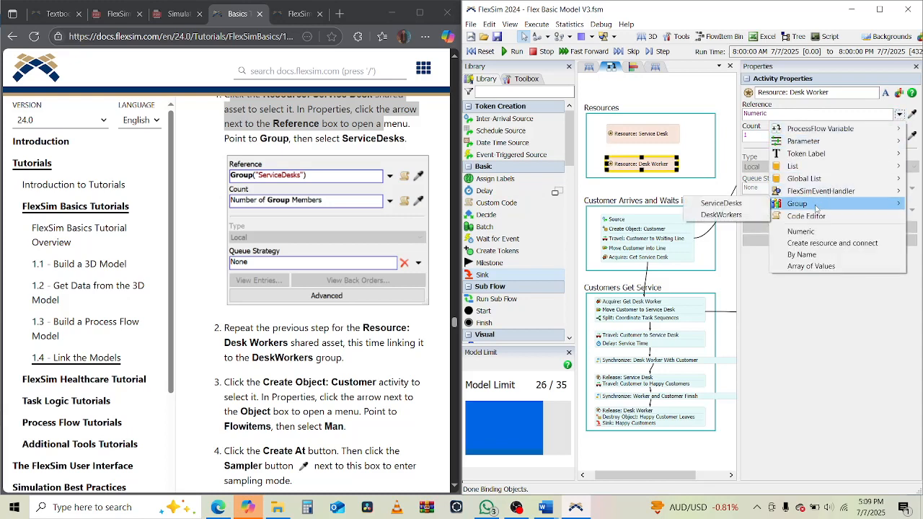
pyautogui.click(722, 215)
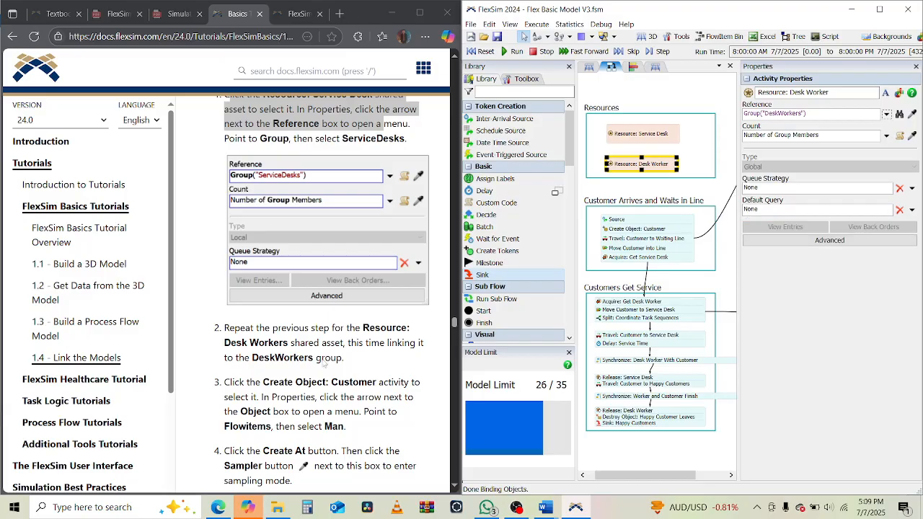
# Step: Follow tutorial instruction 3 and set the Object of the Create Object: Customer activity to the Man flowitem
pyautogui.scroll(-3, 344, 342)
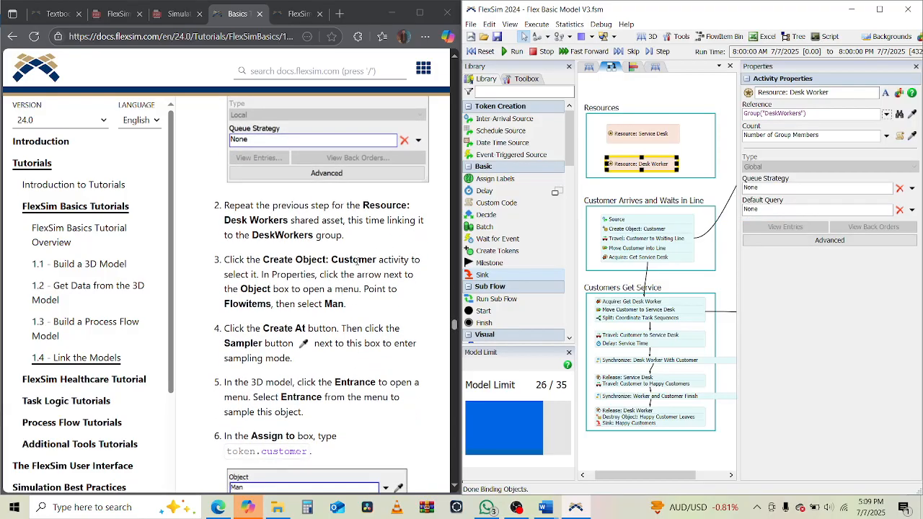
pyautogui.click(644, 232)
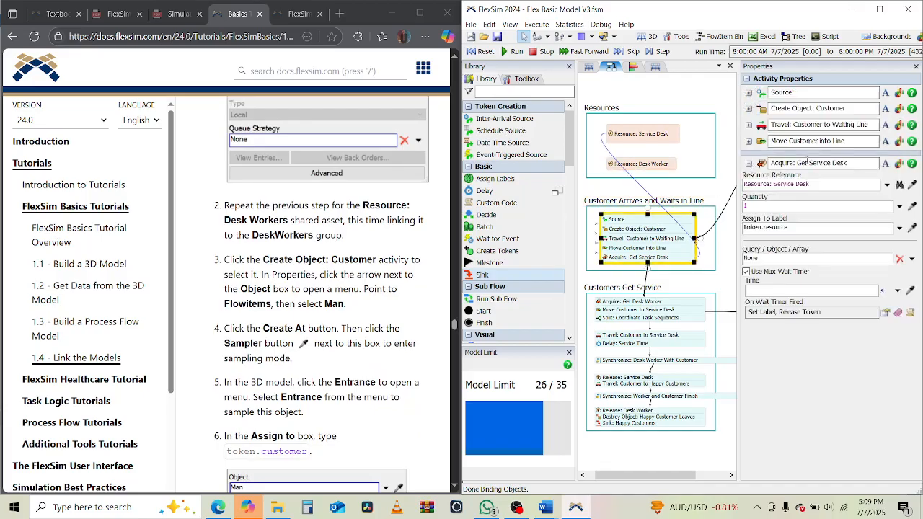
pyautogui.click(749, 163)
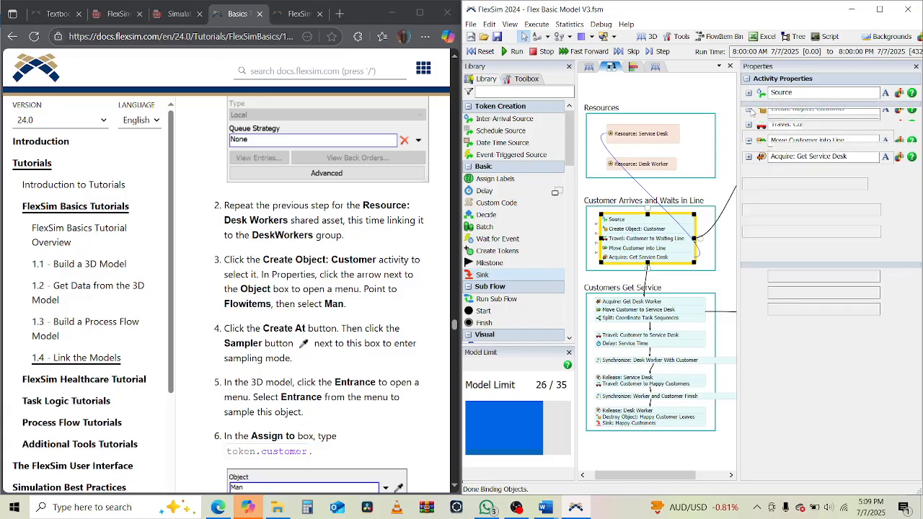
pyautogui.click(749, 109)
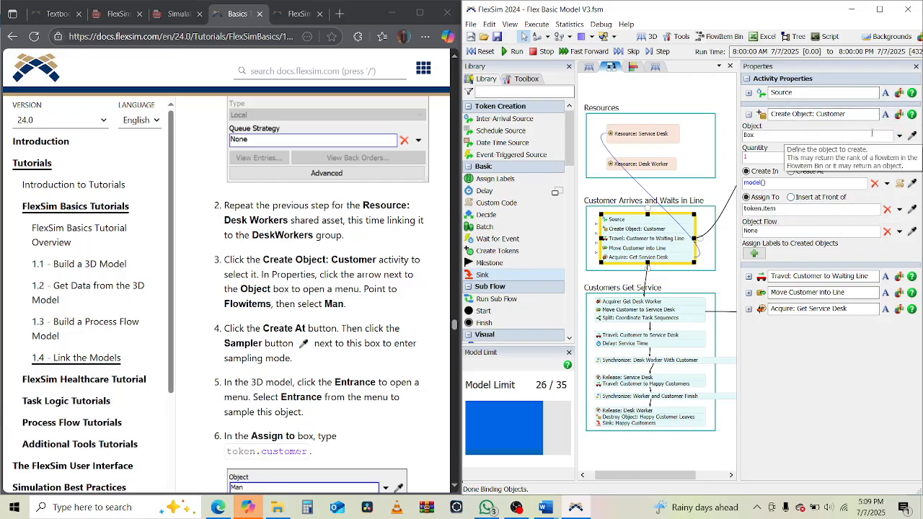
pyautogui.click(900, 136)
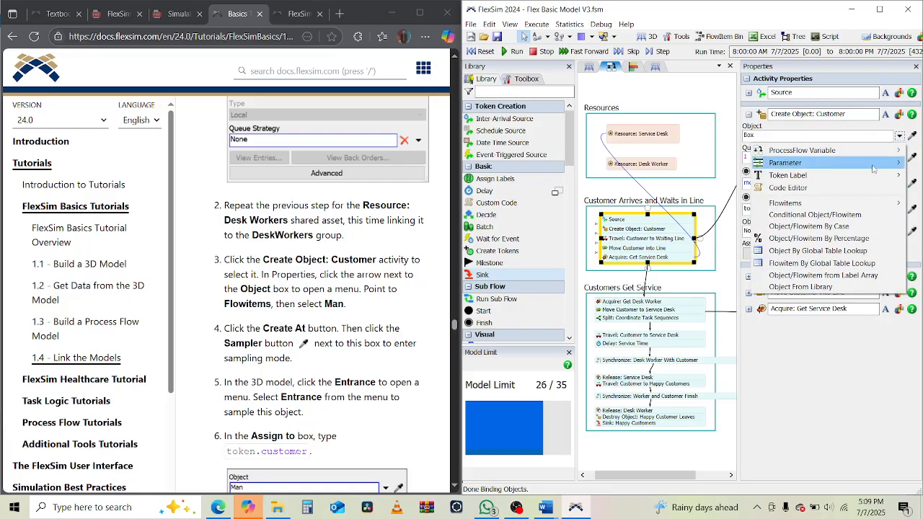
pyautogui.click(887, 135)
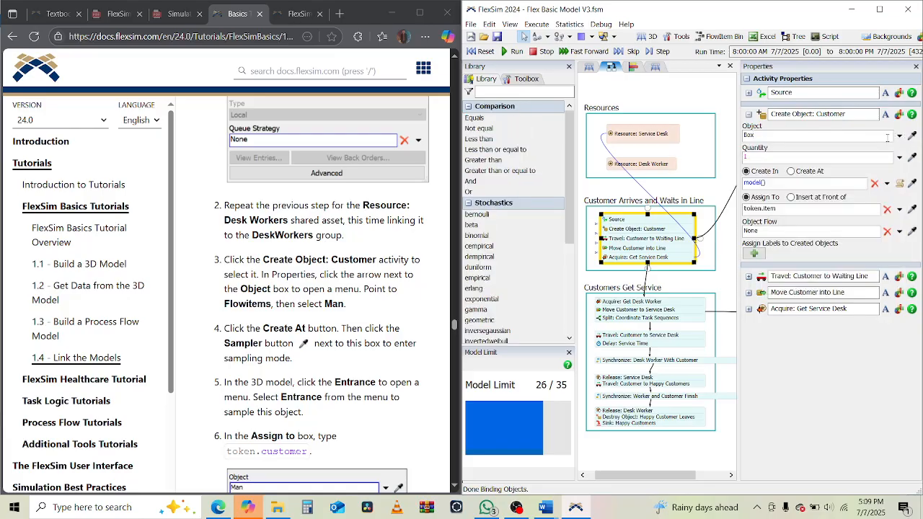
pyautogui.click(900, 137)
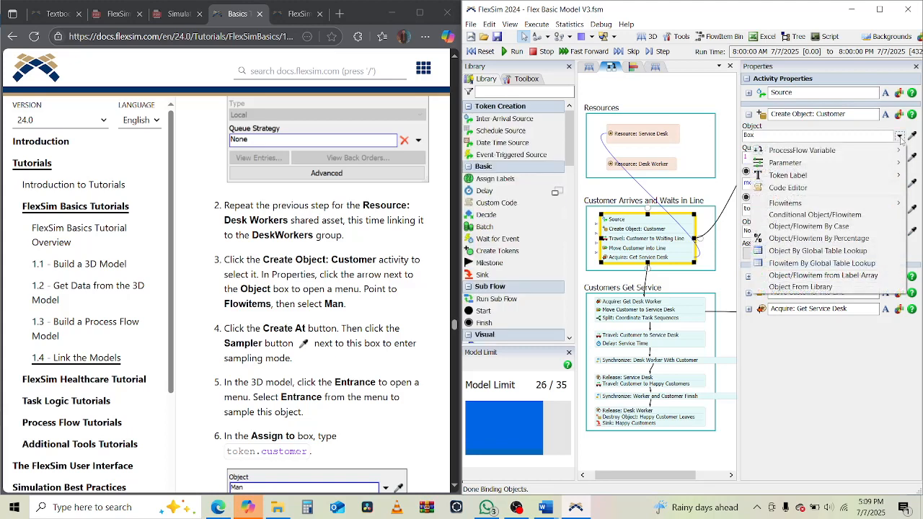
pyautogui.click(826, 135)
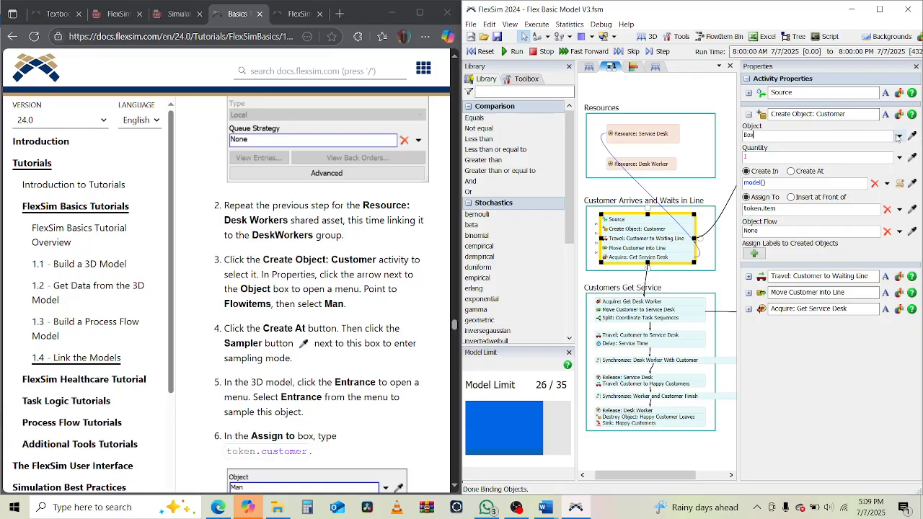
pyautogui.click(900, 136)
pyautogui.moveTo(790, 203)
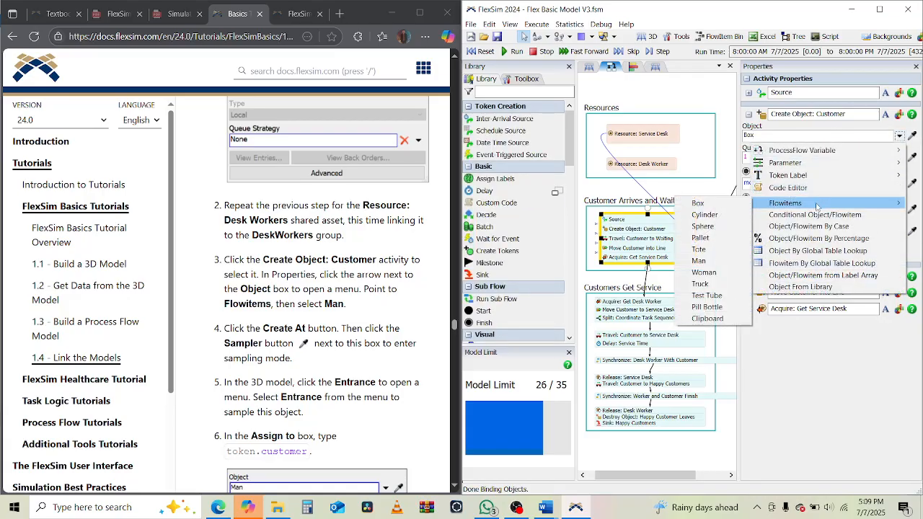
pyautogui.click(710, 264)
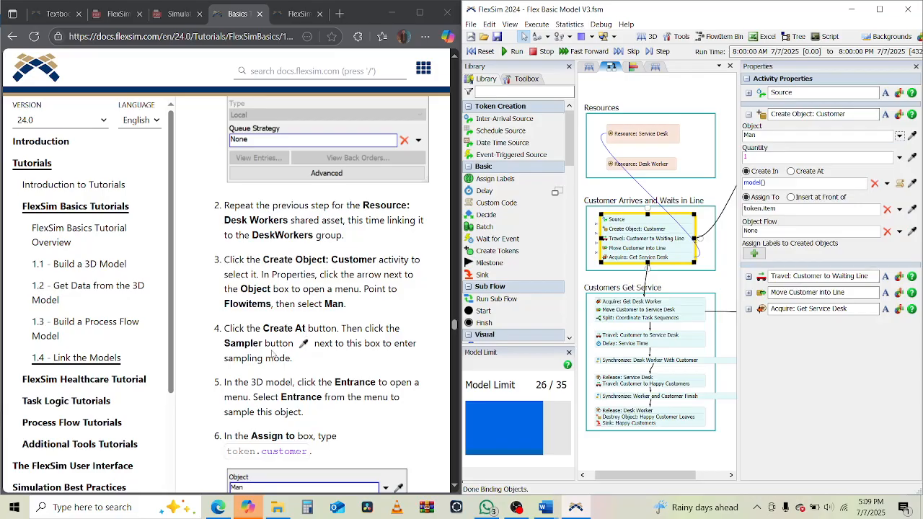
# Step: Switch the Create Object: Customer activity to Create At and sample the Customers Arrival object in the 3D model as its location
pyautogui.click(791, 172)
pyautogui.click(911, 183)
pyautogui.click(589, 66)
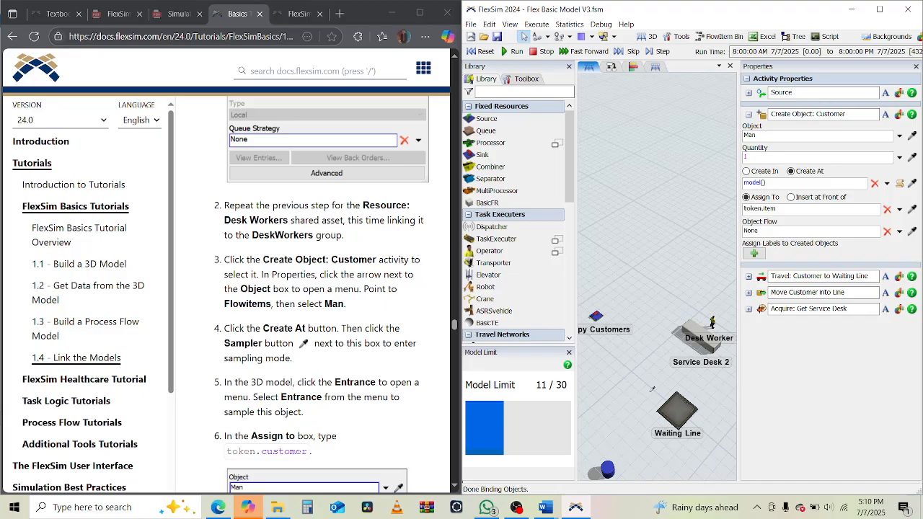
pyautogui.scroll(-2, 337, 409)
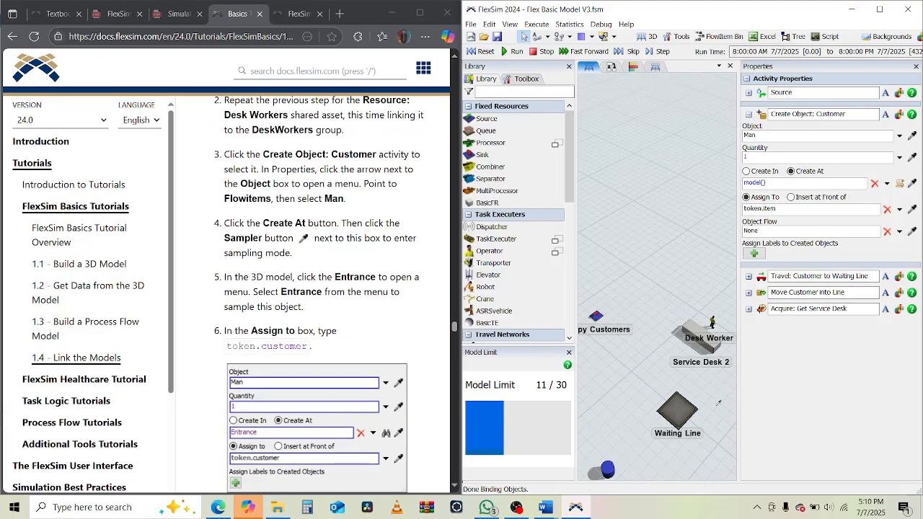
pyautogui.scroll(-5, 672, 406)
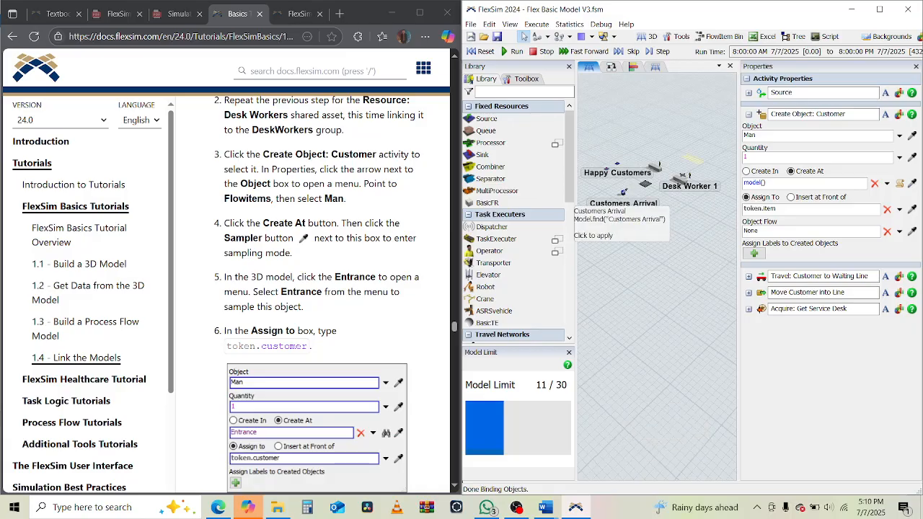
pyautogui.click(622, 192)
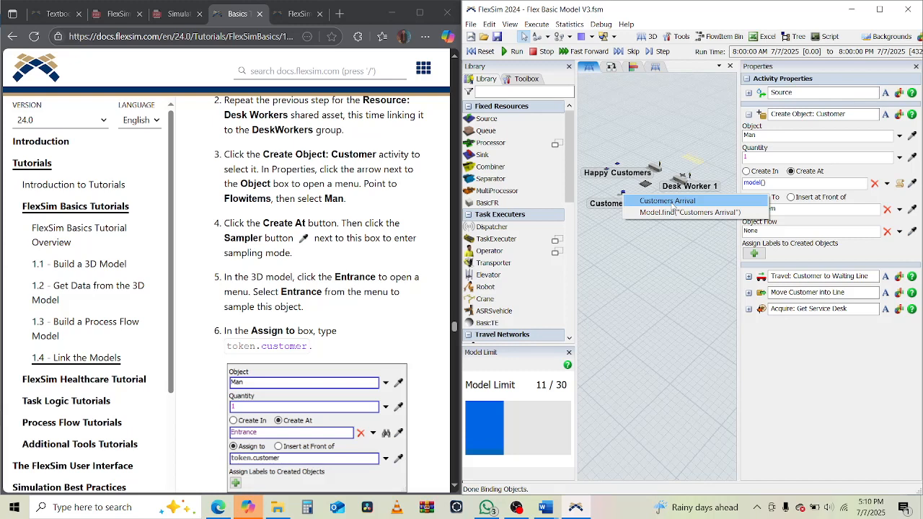
pyautogui.click(668, 201)
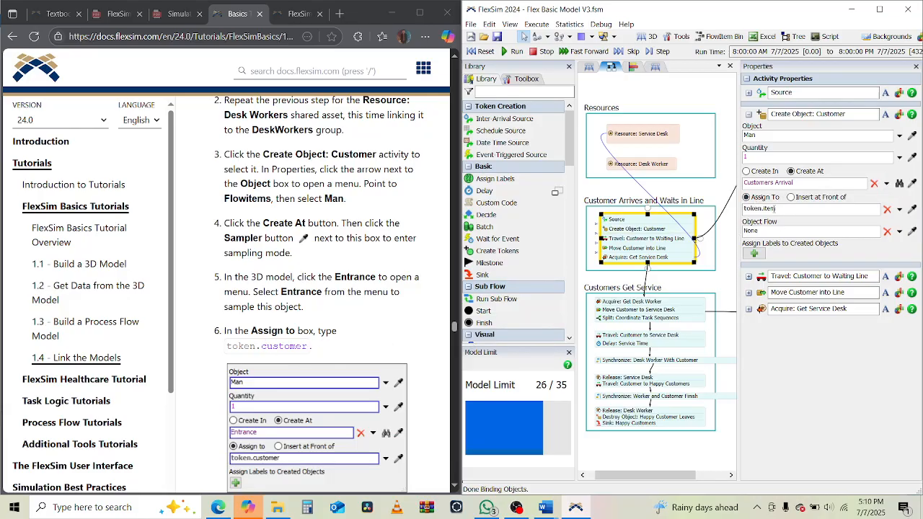
# Step: Set the Assign To label of the Create Object: Customer activity to token.customer
pyautogui.click(785, 210)
pyautogui.hotkey('ctrl', 'shift', 'Left')
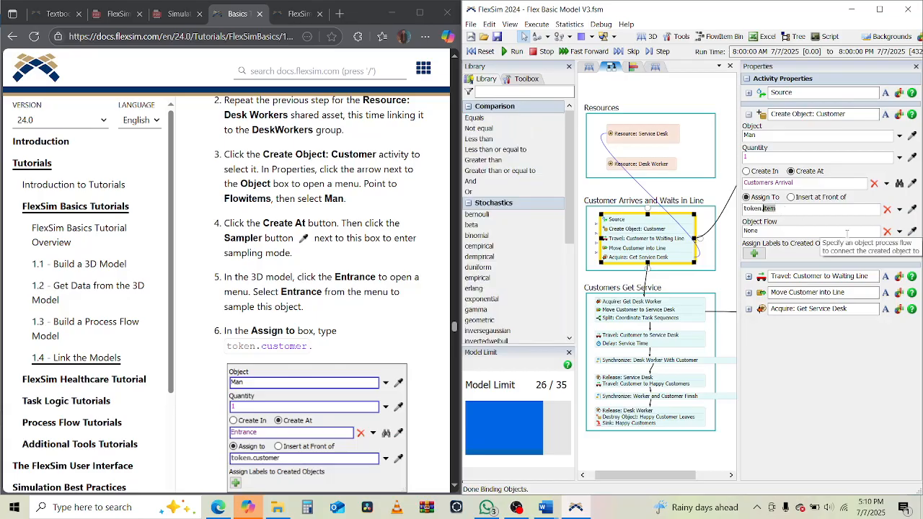
pyautogui.write('cus')
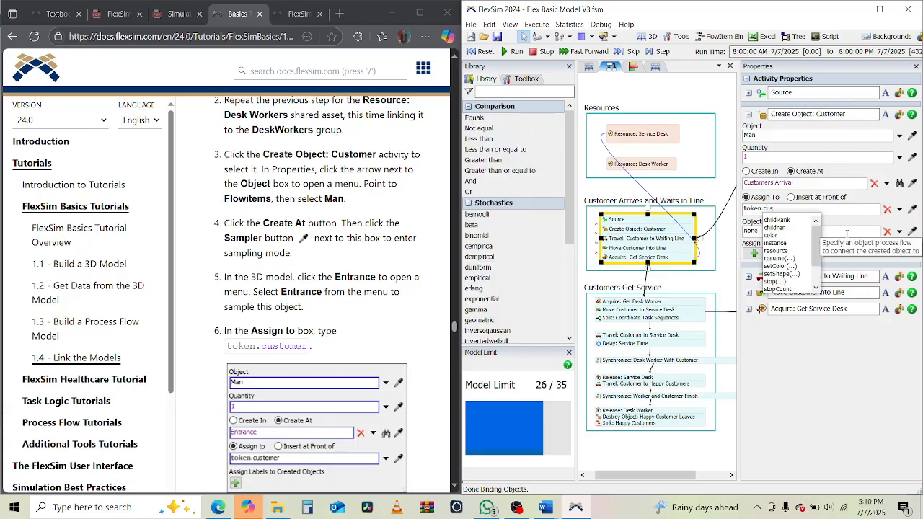
pyautogui.write('to')
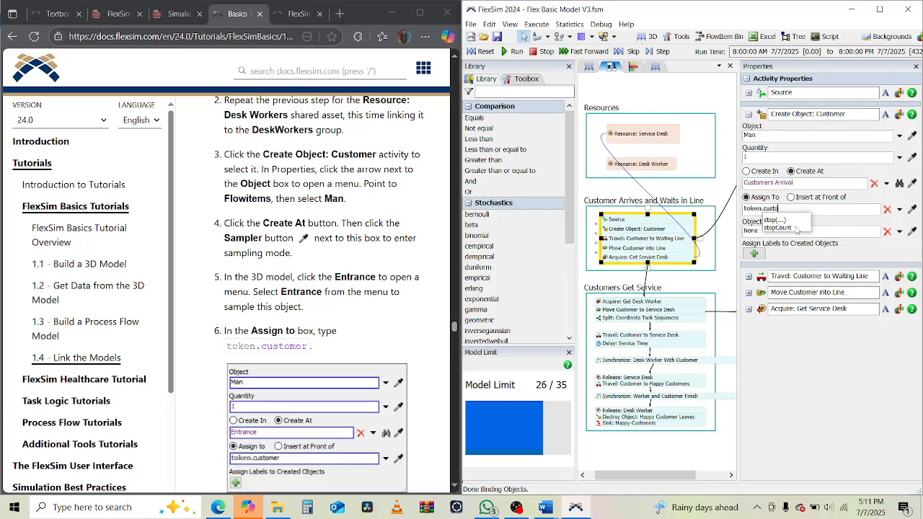
pyautogui.write('m')
pyautogui.write('er')
pyautogui.click(813, 338)
pyautogui.click(782, 209)
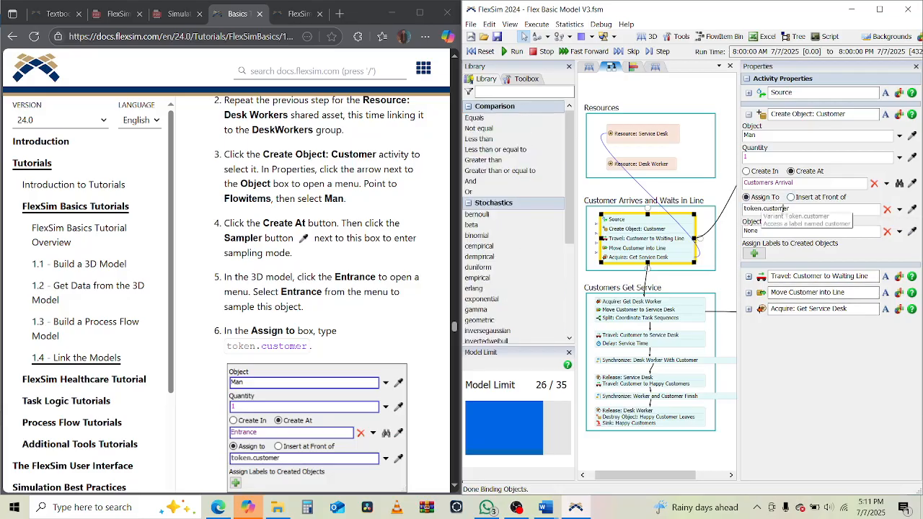
# Step: Read the tutorial note on what the customer label does and relate it to the Assign To value
pyautogui.scroll(-2, 281, 473)
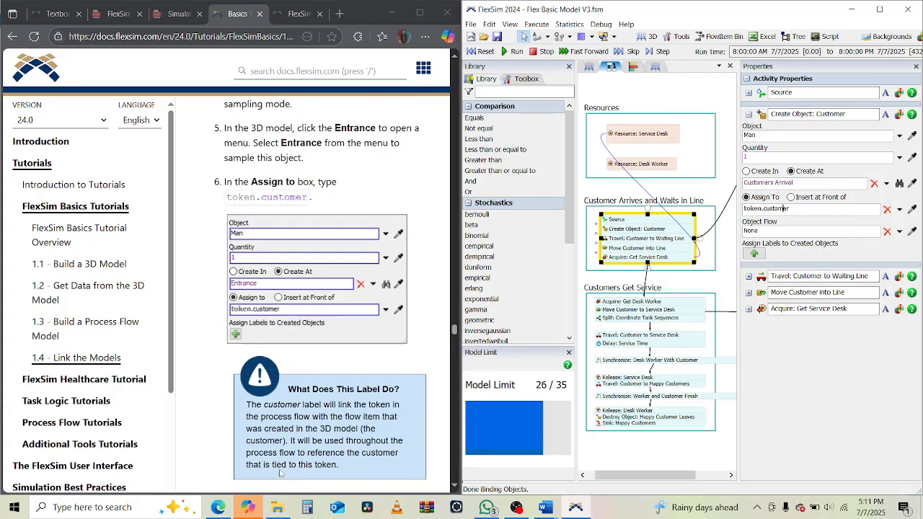
pyautogui.scroll(-2, 282, 473)
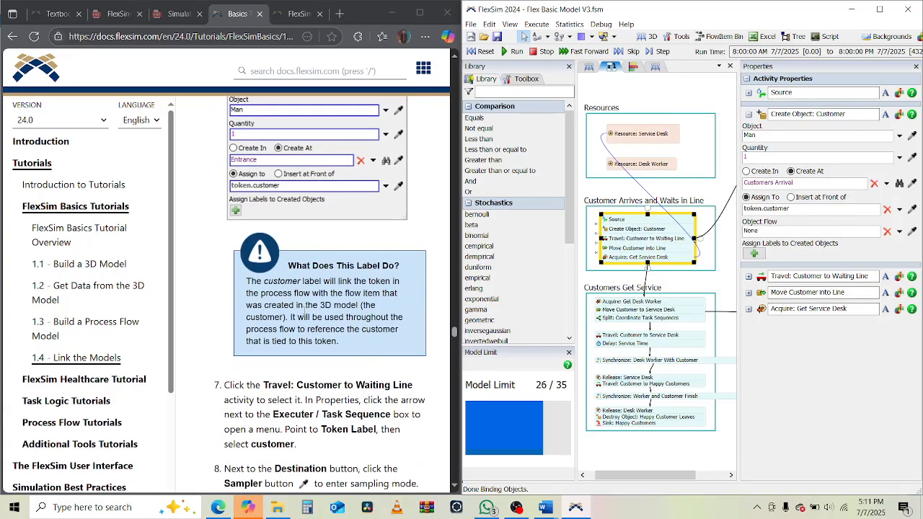
pyautogui.moveTo(274, 282); pyautogui.dragTo(385, 293)
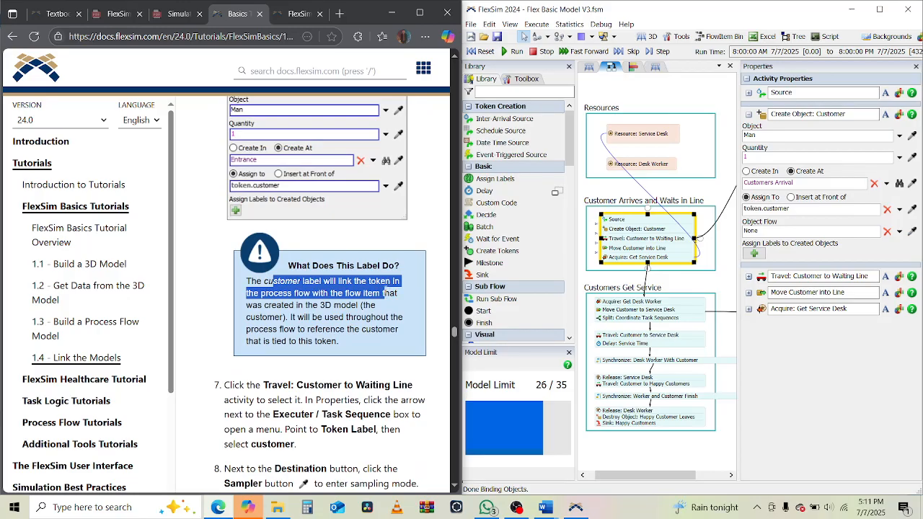
pyautogui.moveTo(303, 318); pyautogui.dragTo(379, 331)
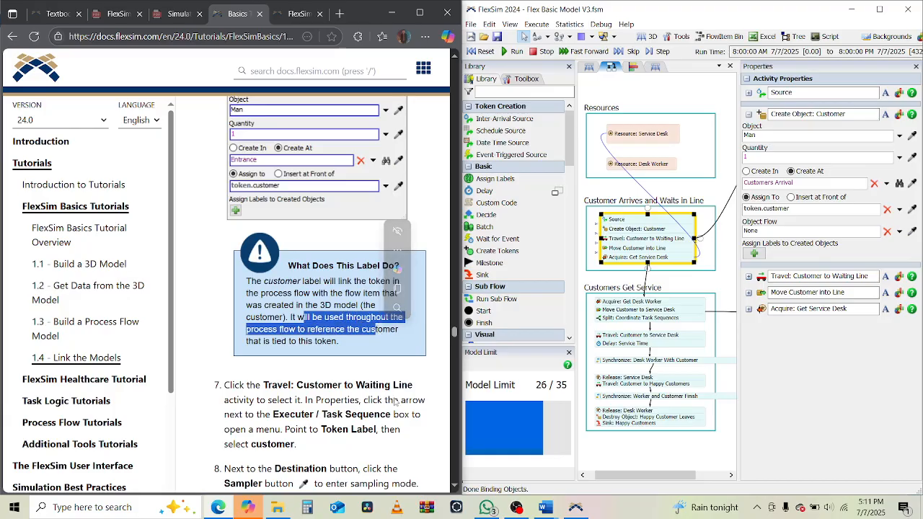
pyautogui.click(796, 207)
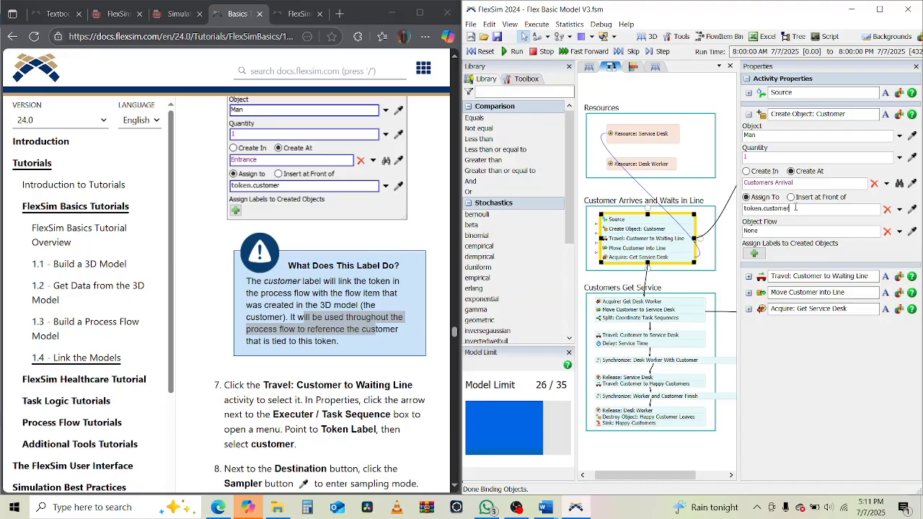
# Step: Follow tutorial instruction 7 and set the Executer / Task Sequence of Travel: Customer to Waiting Line to the customer token label
pyautogui.scroll(-1, 380, 306)
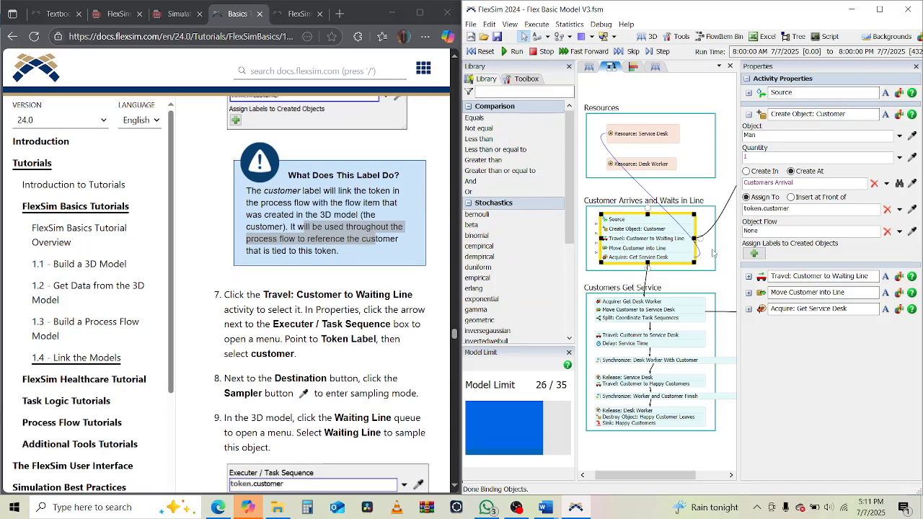
pyautogui.click(749, 114)
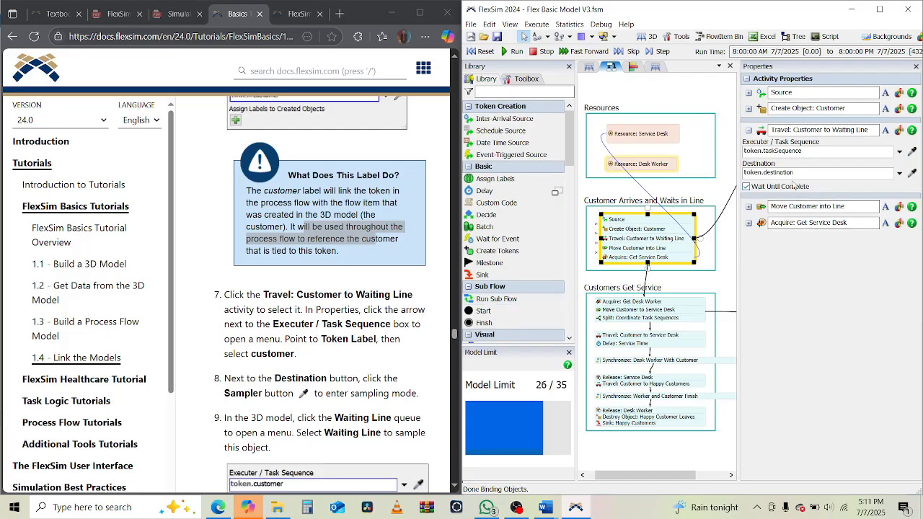
pyautogui.click(900, 151)
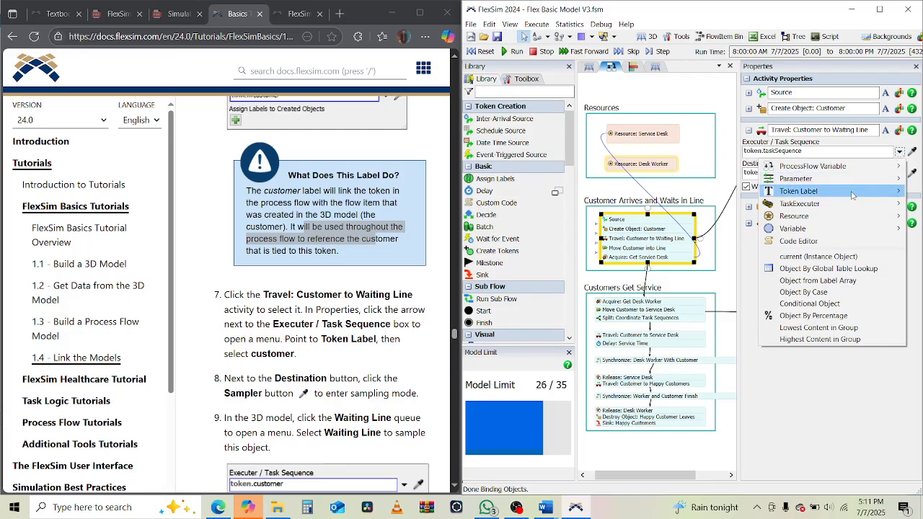
pyautogui.moveTo(852, 195)
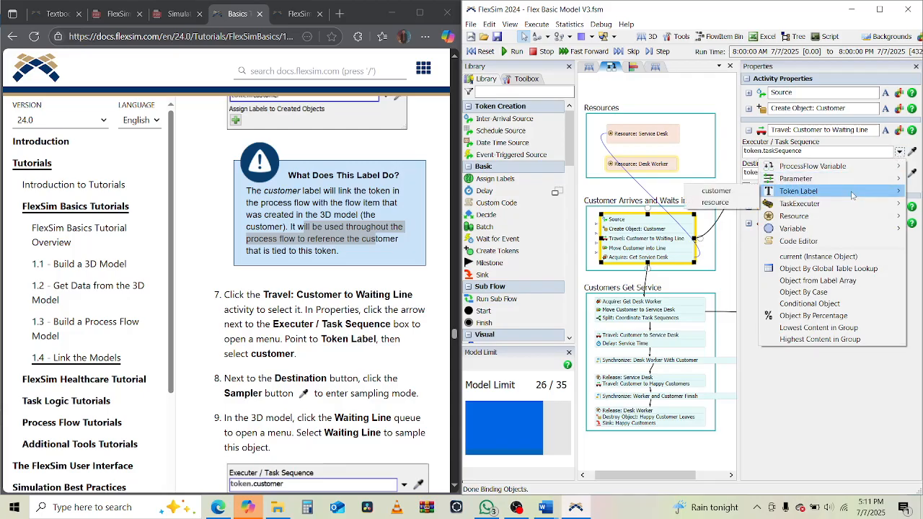
pyautogui.click(741, 193)
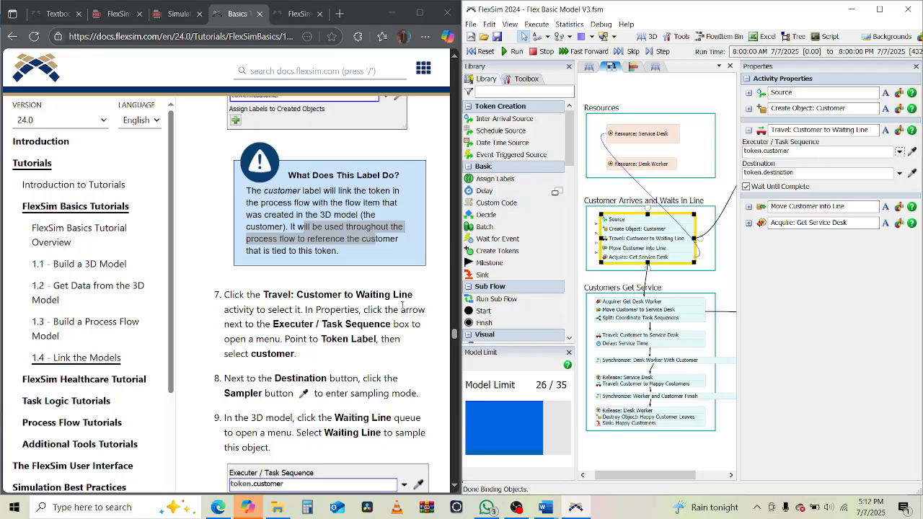
# Step: Set the Destination of Travel: Customer to Waiting Line by sampling the Waiting Line queue in the 3D model
pyautogui.scroll(-3, 403, 307)
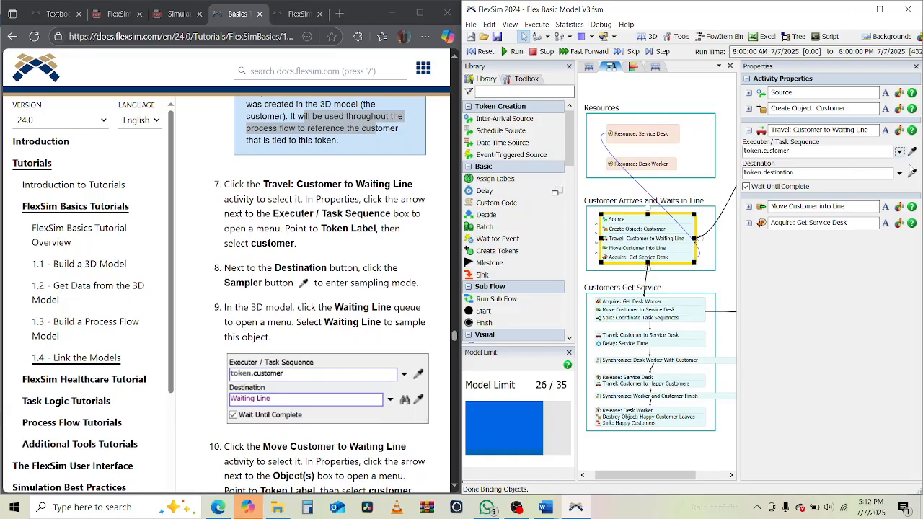
pyautogui.click(912, 174)
pyautogui.click(629, 116)
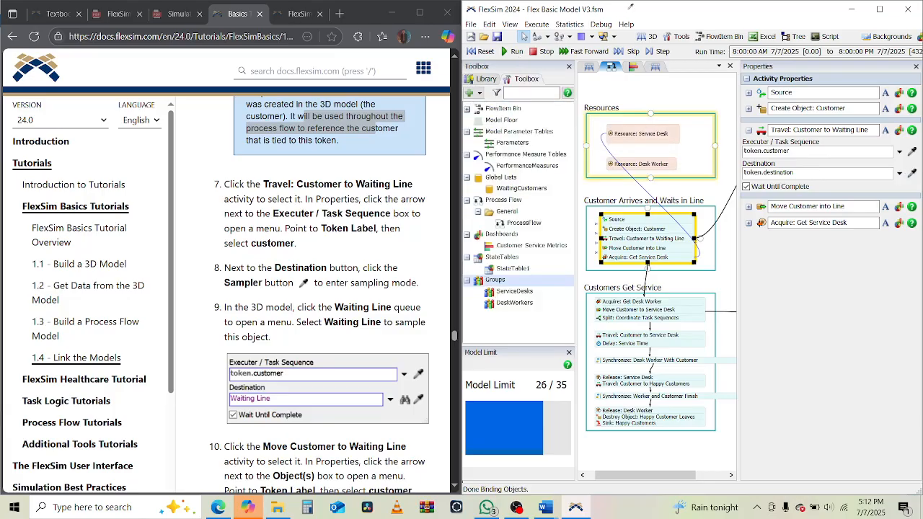
pyautogui.click(589, 66)
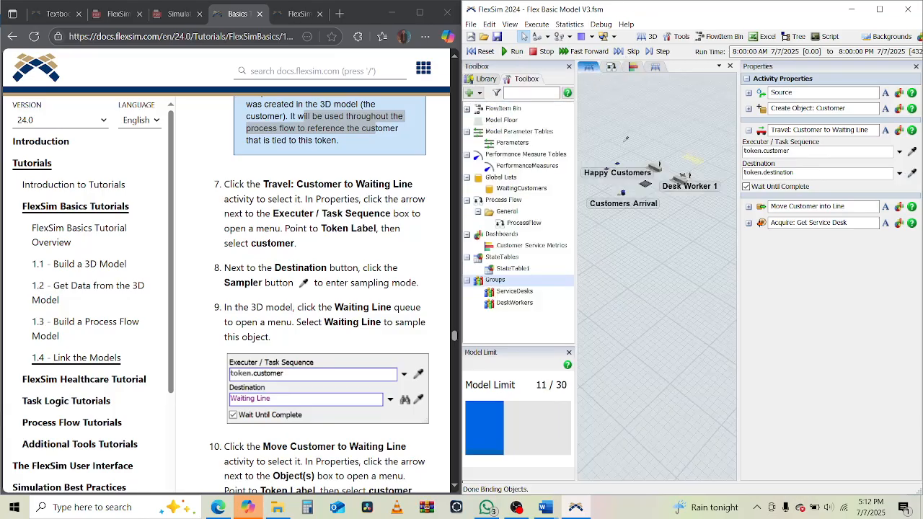
pyautogui.moveTo(647, 183)
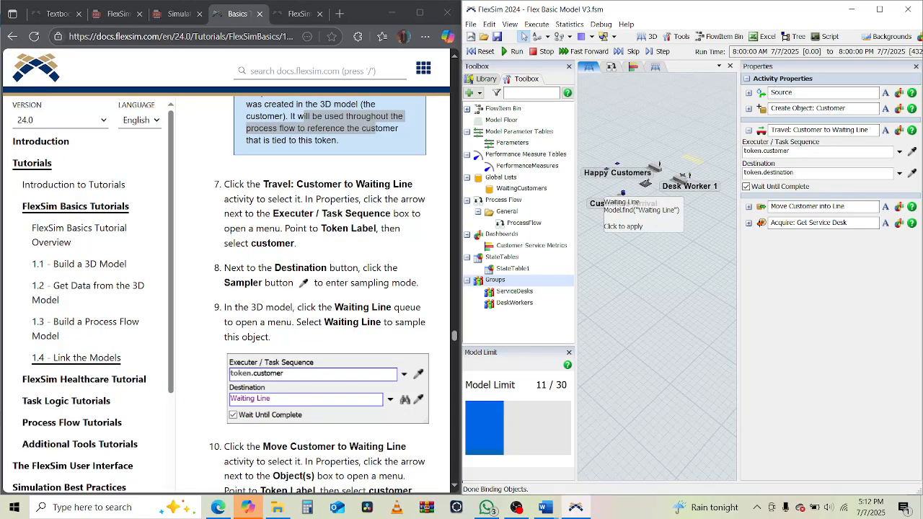
pyautogui.click(647, 183)
pyautogui.click(668, 191)
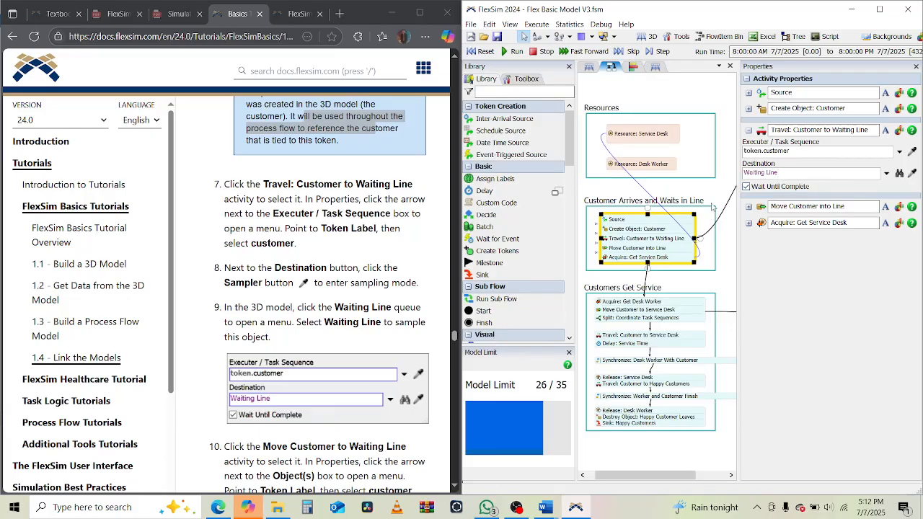
pyautogui.scroll(-4, 373, 320)
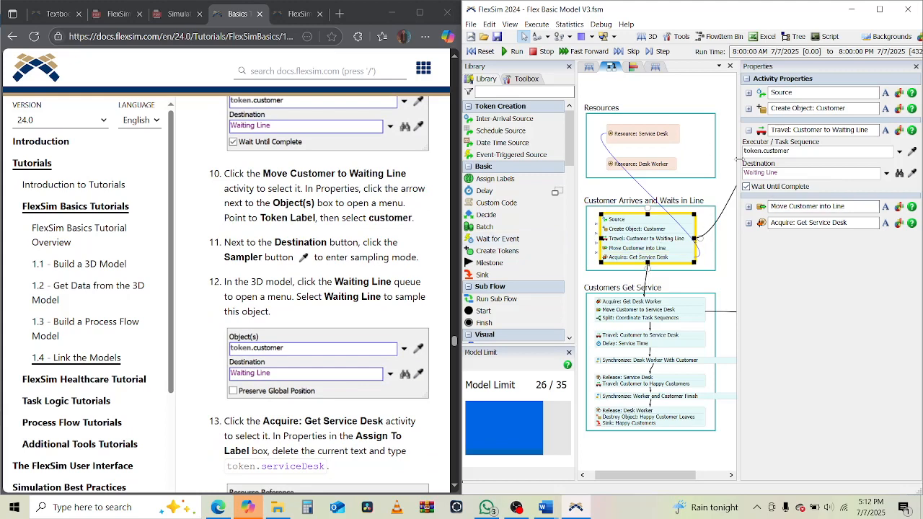
# Step: Set the Object(s) of the Move Customer into Line activity to the customer token label
pyautogui.click(749, 130)
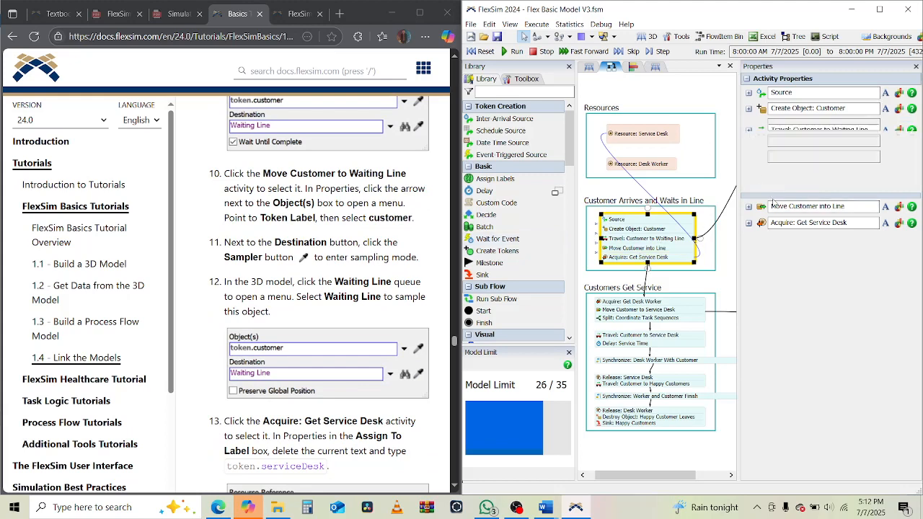
pyautogui.click(750, 142)
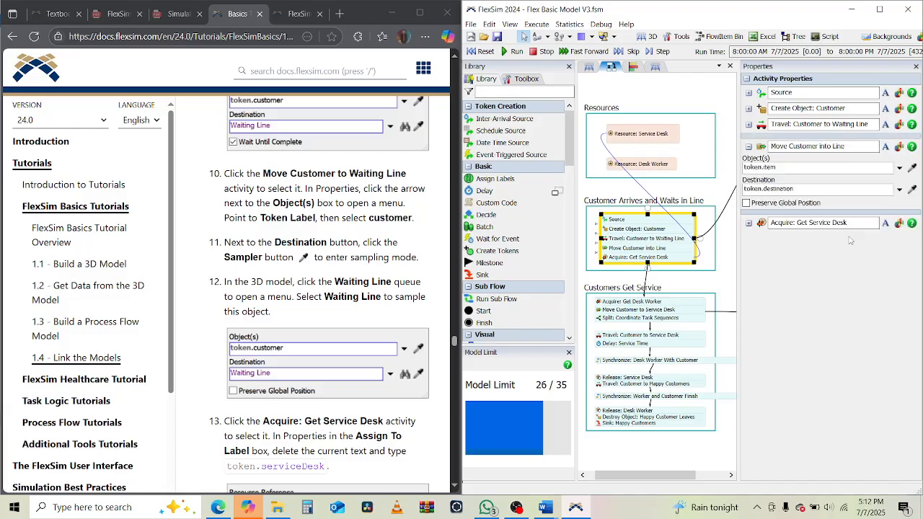
pyautogui.click(816, 168)
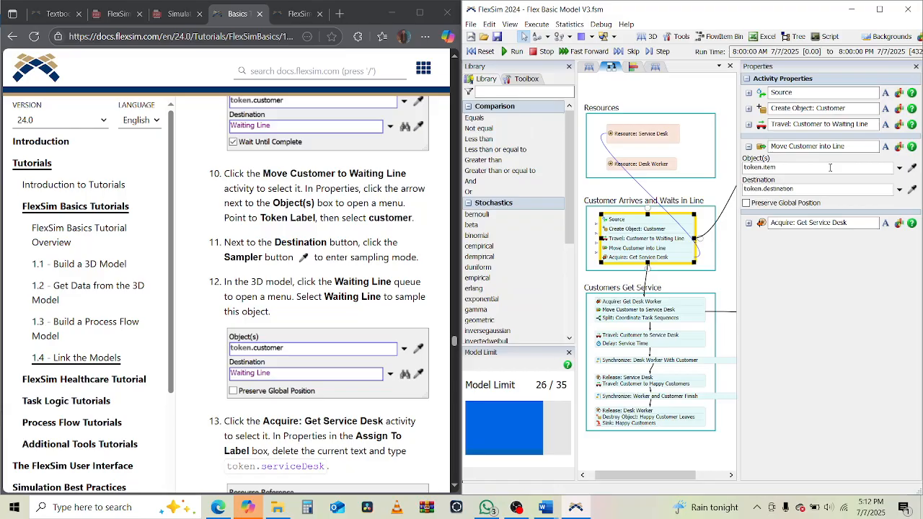
pyautogui.scroll(-1, 308, 374)
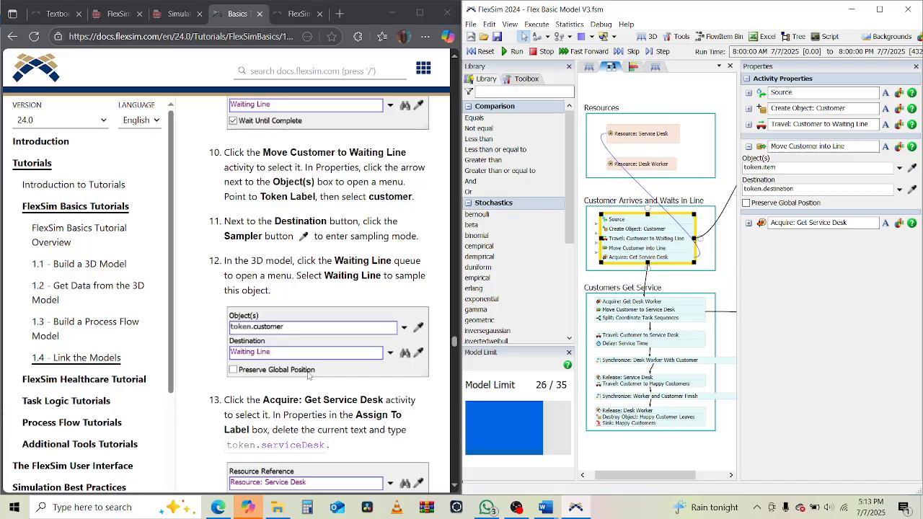
pyautogui.click(900, 169)
pyautogui.moveTo(801, 208)
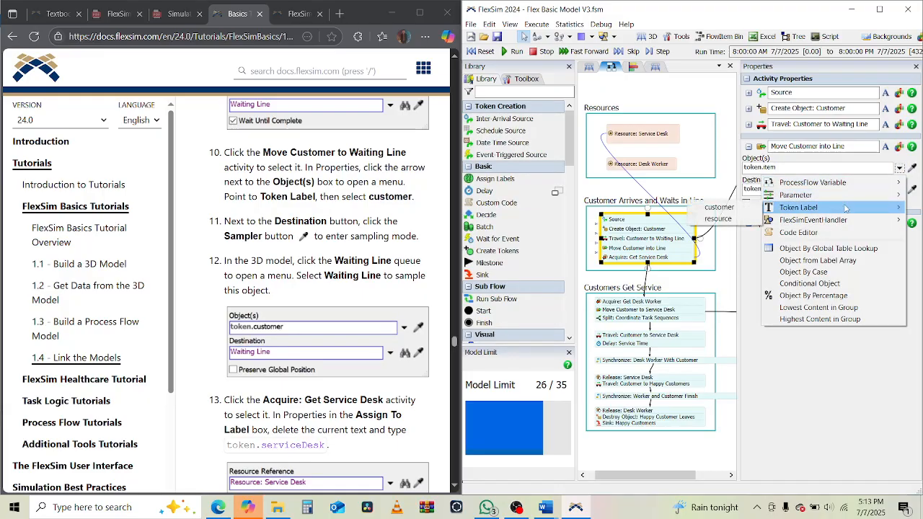
pyautogui.click(719, 207)
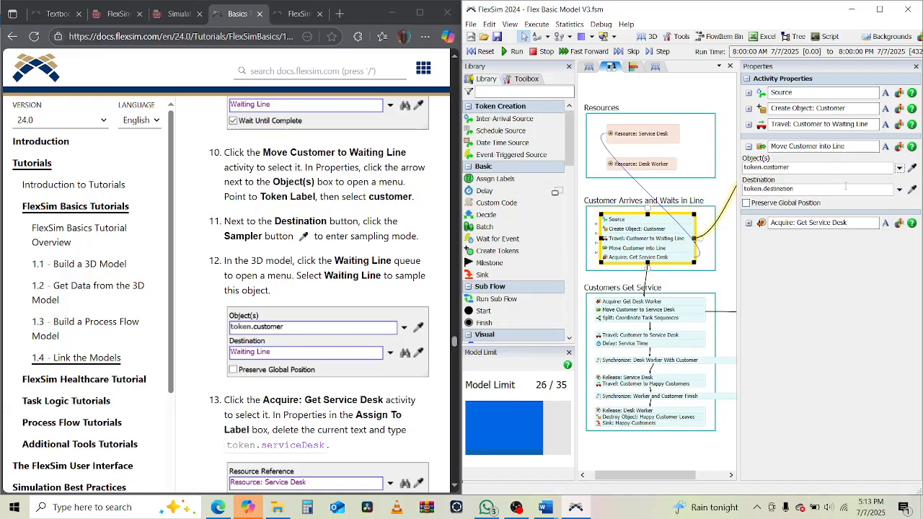
# Step: Set the Destination of Move Customer into Line by sampling the Waiting Line queue in the 3D model
pyautogui.click(846, 188)
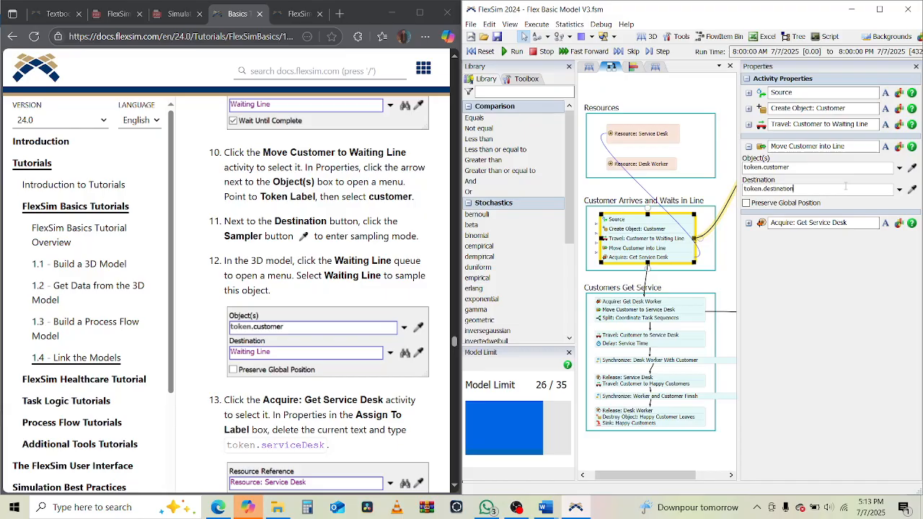
pyautogui.click(912, 189)
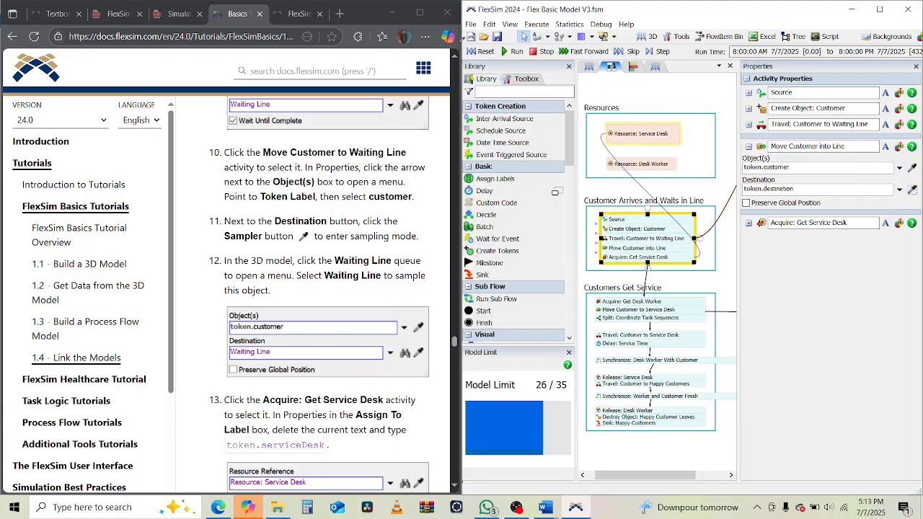
pyautogui.moveTo(588, 66)
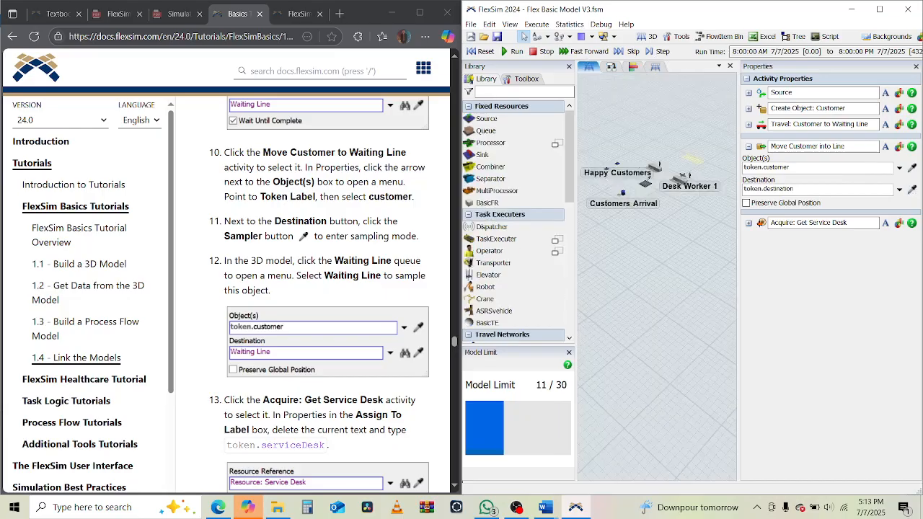
pyautogui.click(646, 184)
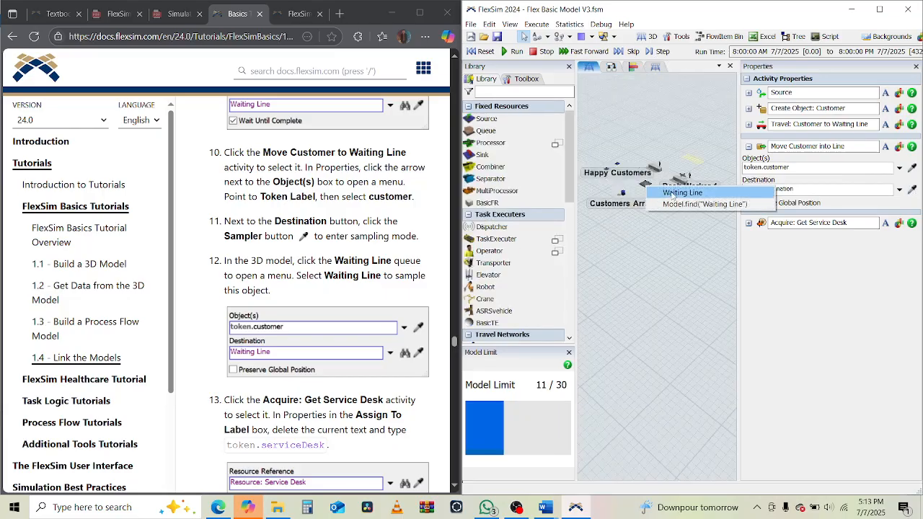
pyautogui.click(675, 193)
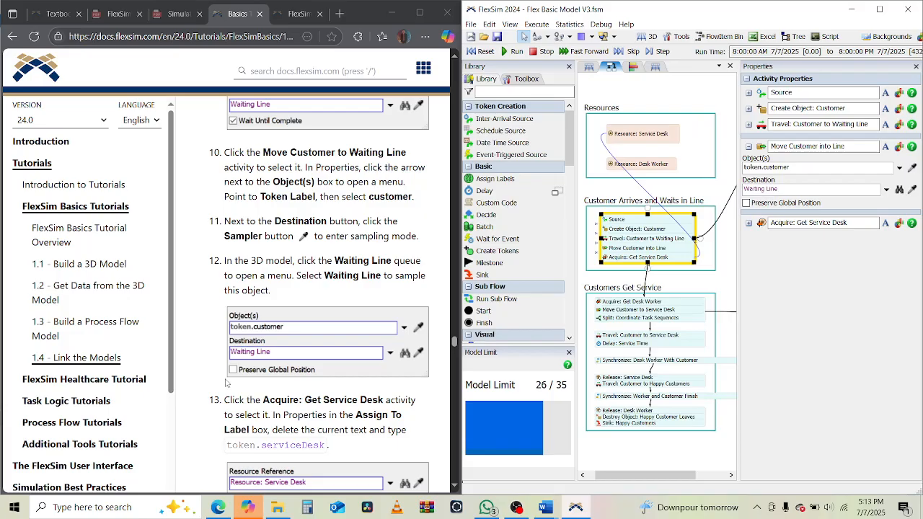
# Step: Follow tutorial instruction 13 and set the Assign To Label of Acquire: Get Service Desk to token.serviceDesk
pyautogui.scroll(-2, 226, 383)
pyautogui.scroll(-2, 226, 383)
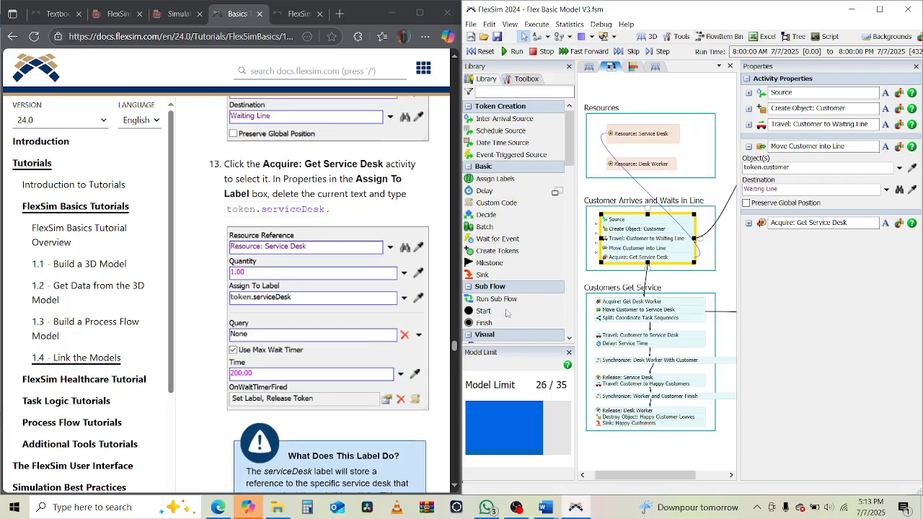
pyautogui.click(749, 146)
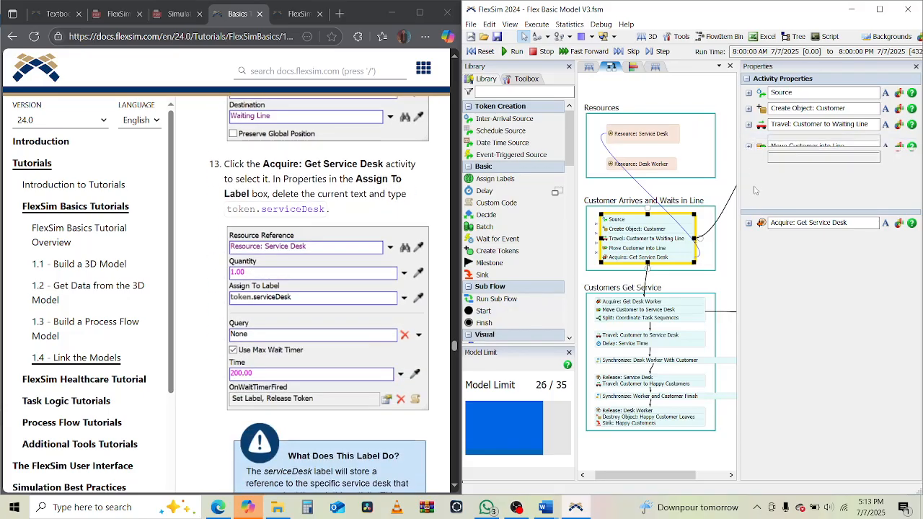
pyautogui.click(749, 156)
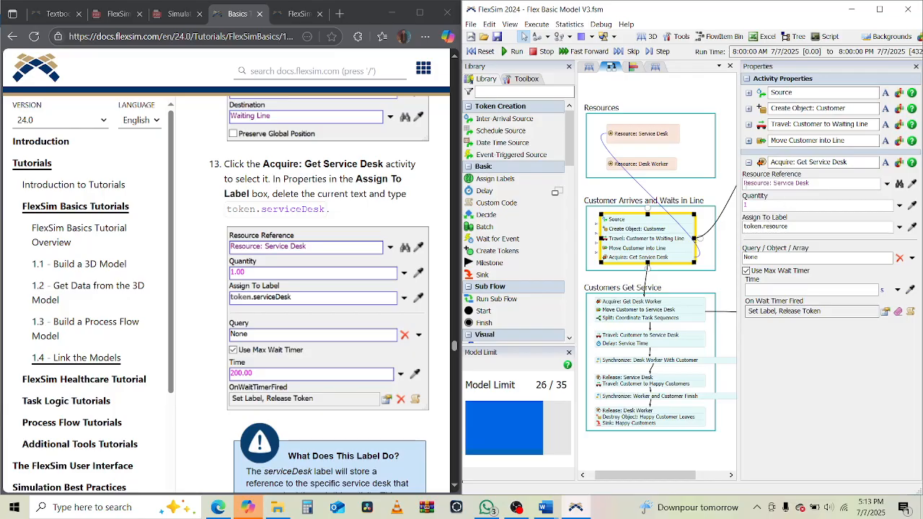
pyautogui.click(803, 225)
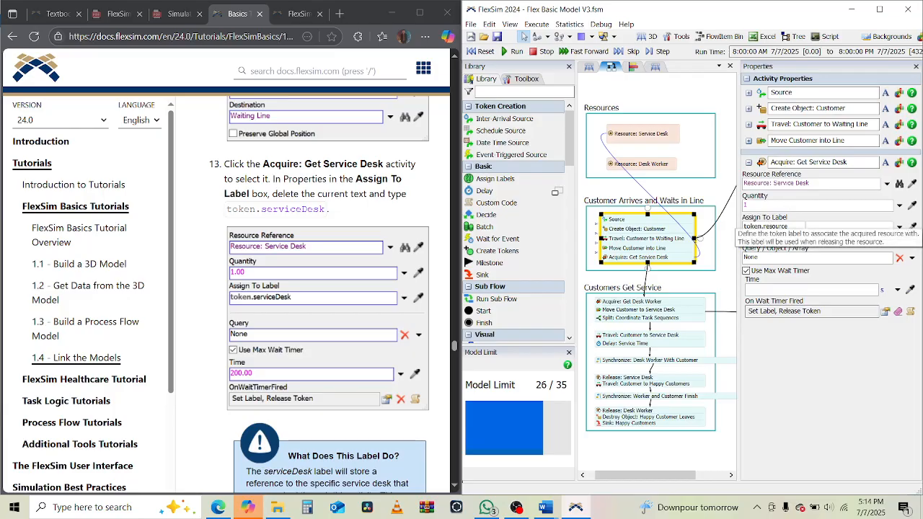
pyautogui.click(899, 227)
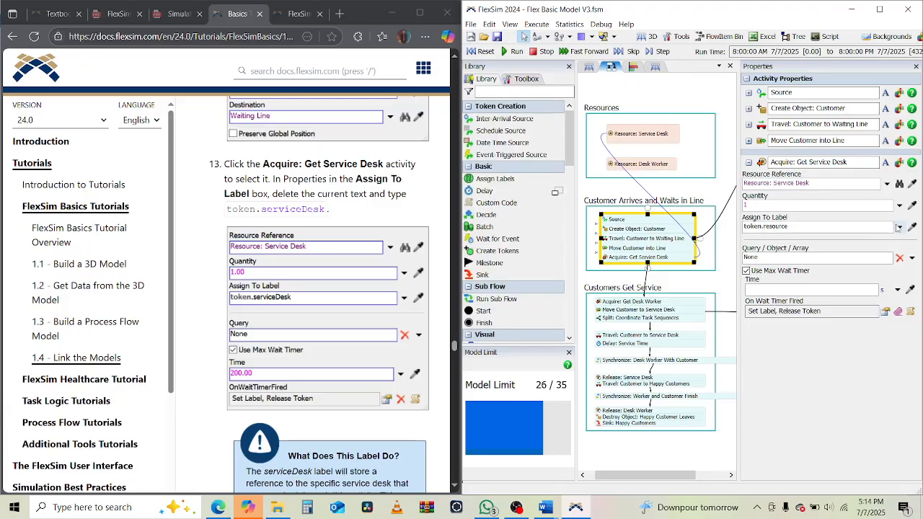
pyautogui.moveTo(826, 271)
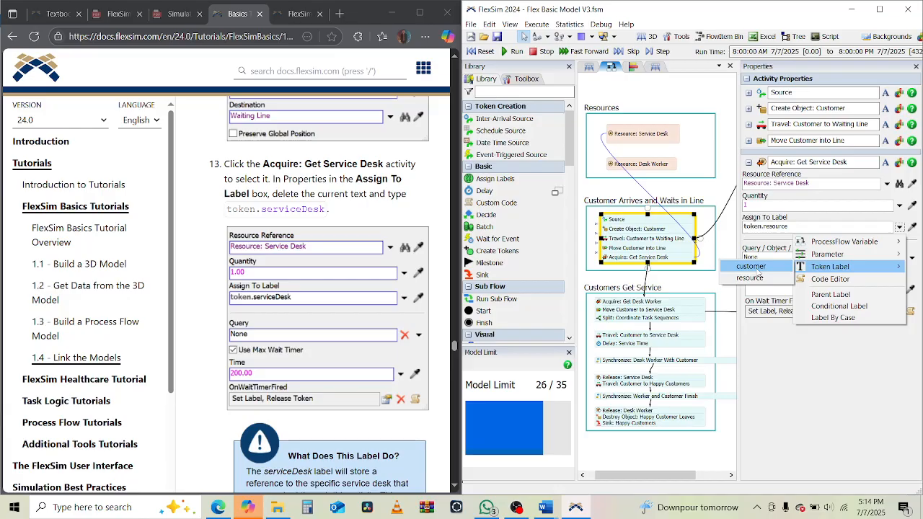
pyautogui.click(751, 278)
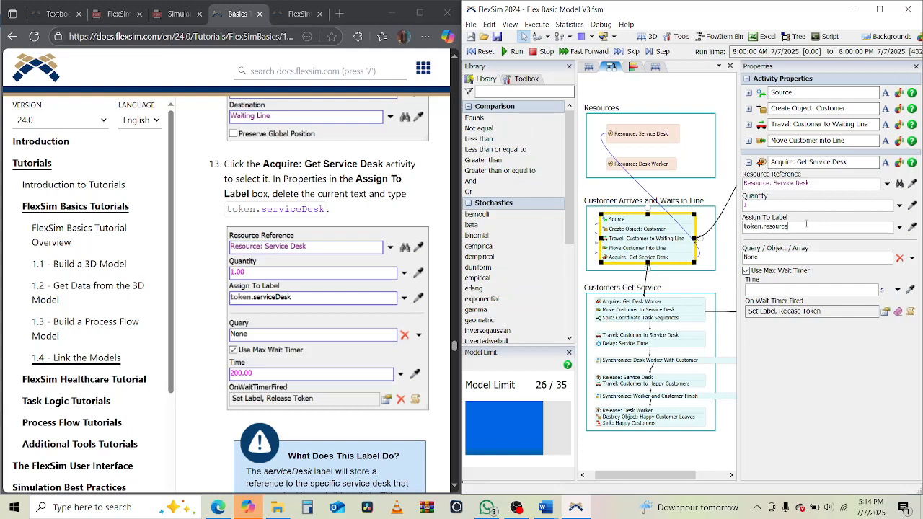
pyautogui.doubleClick(806, 223)
pyautogui.write('service')
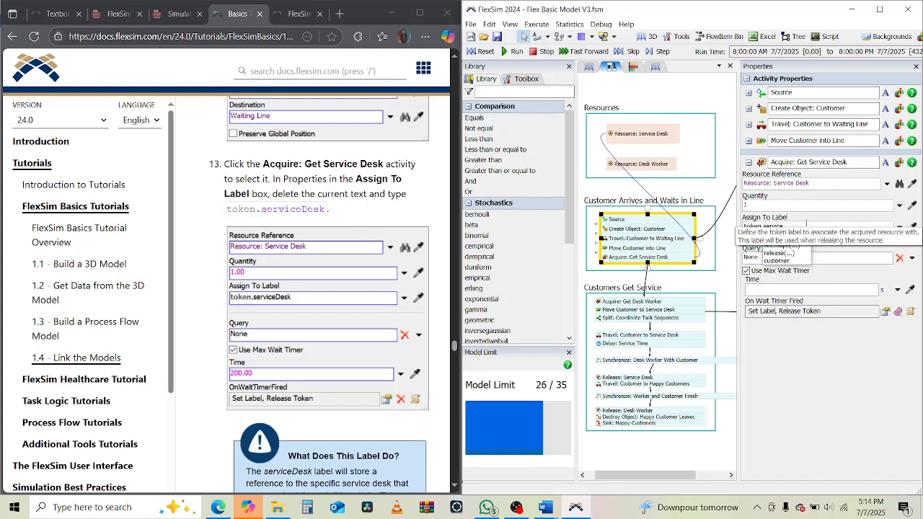
pyautogui.write('Desk')
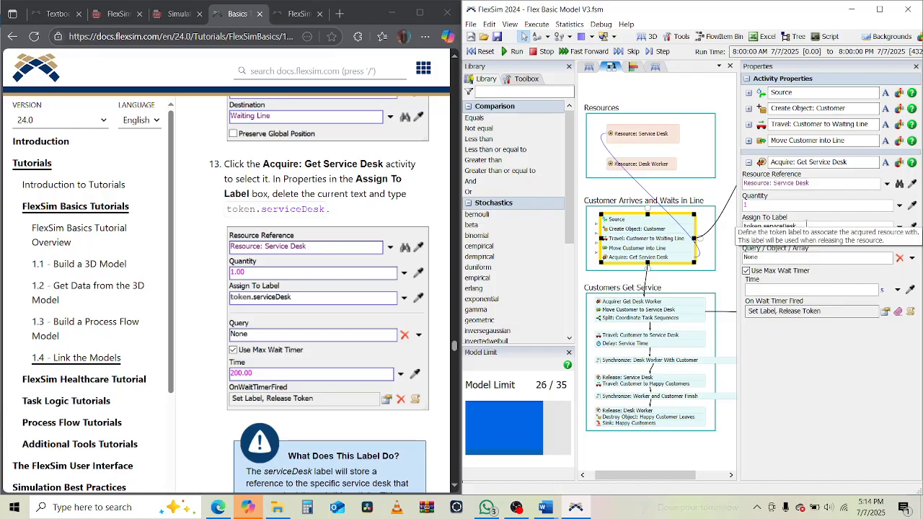
pyautogui.click(809, 355)
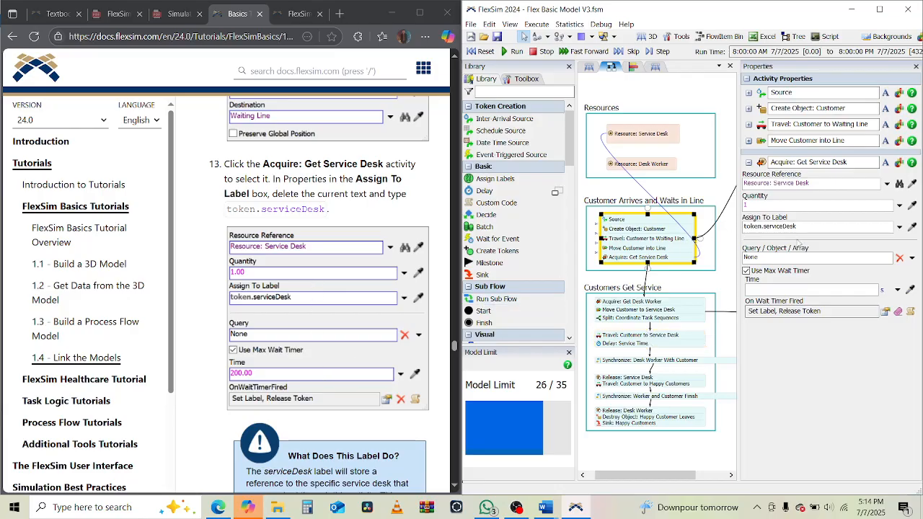
# Step: Set the max wait timer's Time to 200 seconds in the Acquire: Get Service Desk activity
pyautogui.click(769, 290)
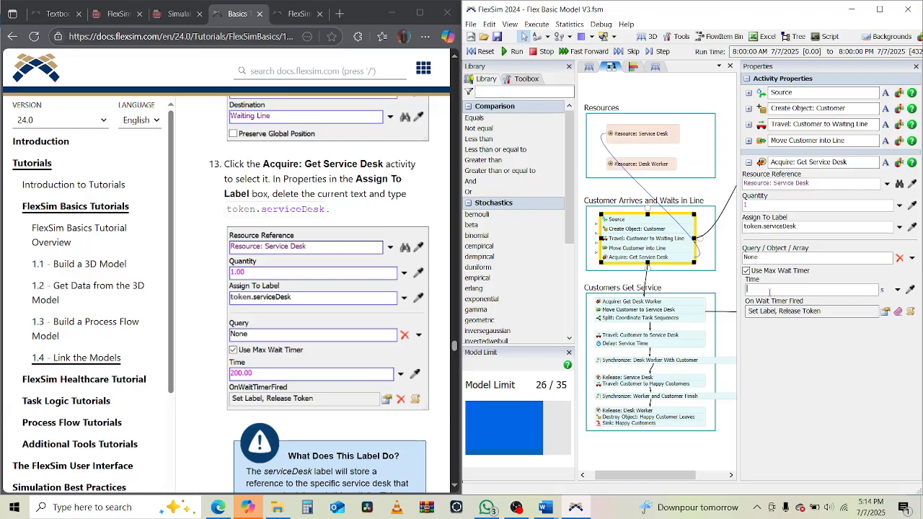
pyautogui.write('200')
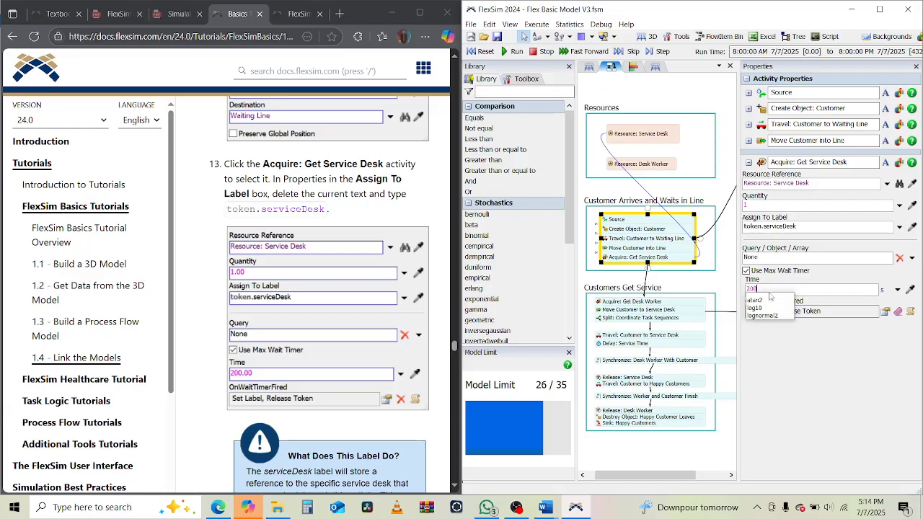
pyautogui.click(808, 364)
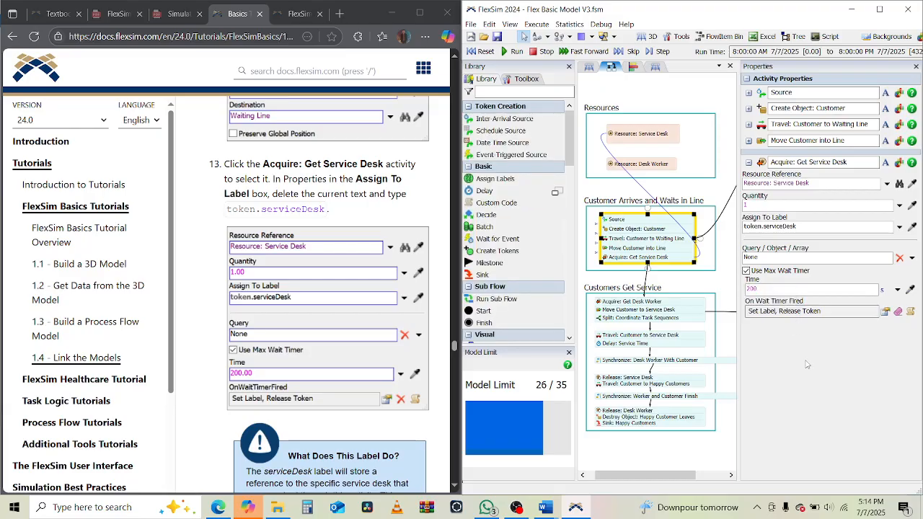
# Step: Read the tutorial note on what the serviceDesk label does and save the simulation model
pyautogui.scroll(-1, 352, 368)
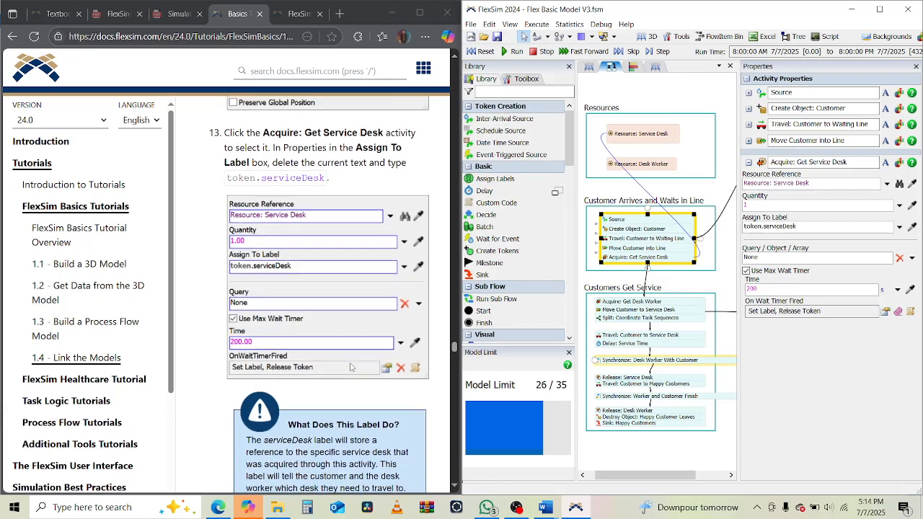
pyautogui.scroll(-1, 351, 367)
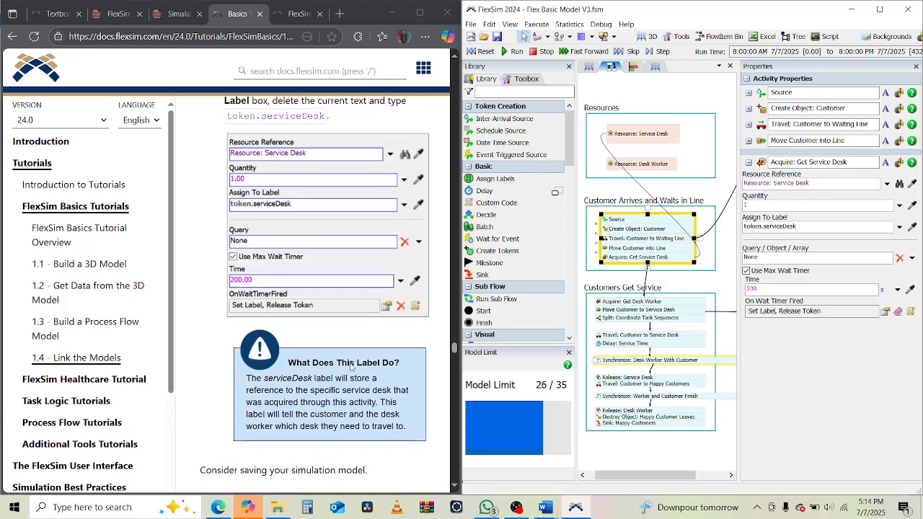
pyautogui.scroll(-1, 352, 367)
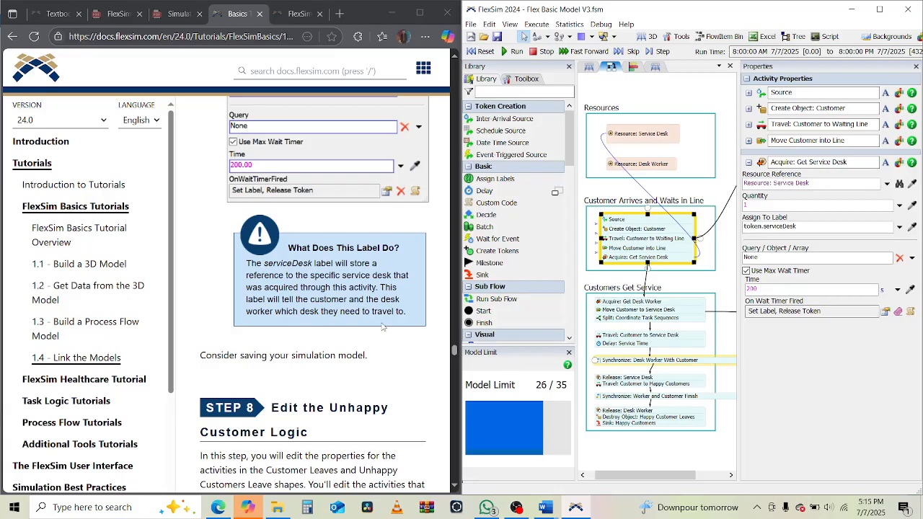
pyautogui.click(788, 226)
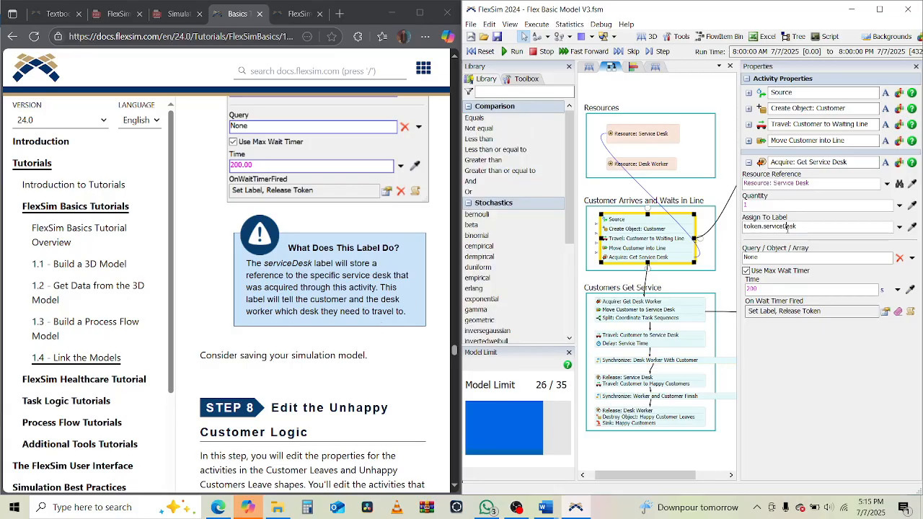
pyautogui.scroll(-3, 292, 404)
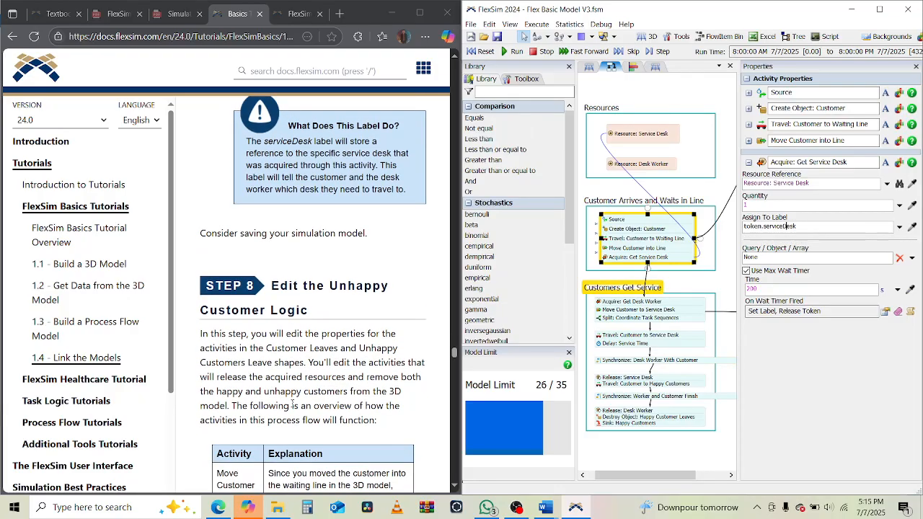
pyautogui.click(497, 38)
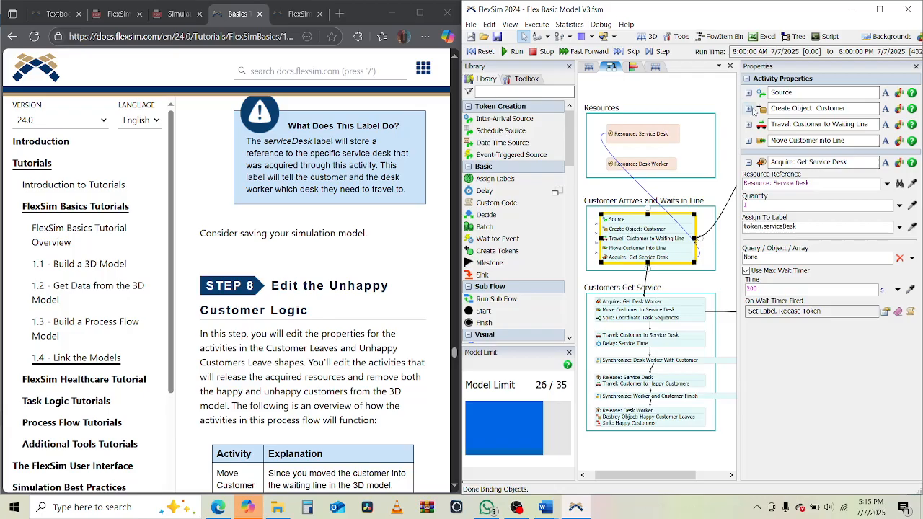
# Step: Review the Create Object: Customer properties and read the Step 8 overview of the unhappy customer activities through to its first instructions
pyautogui.click(750, 109)
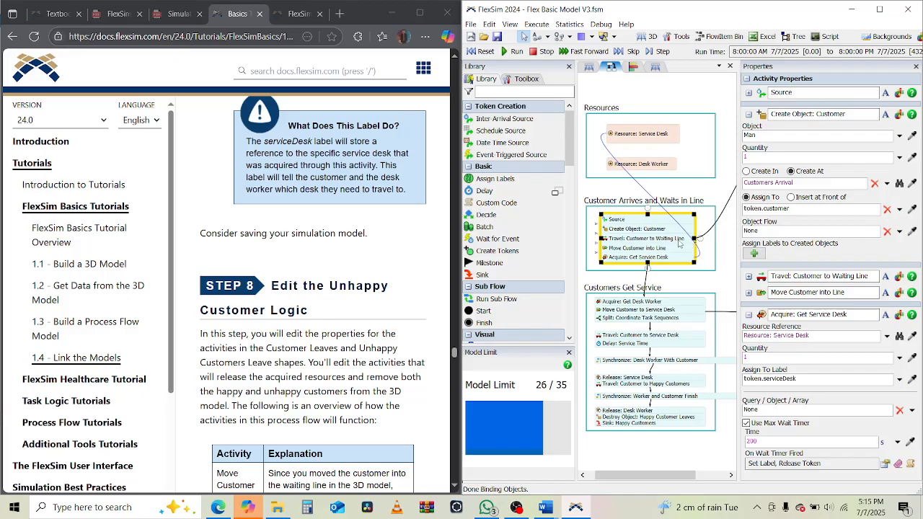
pyautogui.scroll(-3, 312, 331)
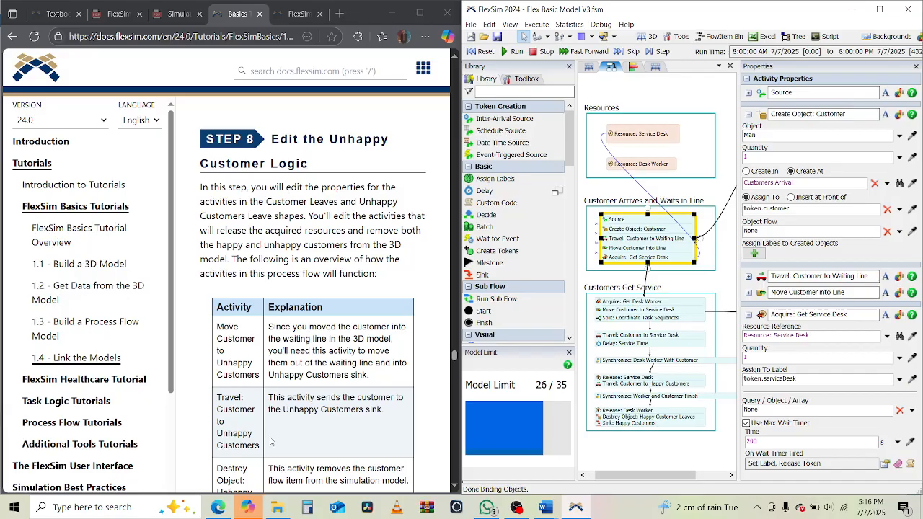
pyautogui.scroll(-8, 276, 414)
pyautogui.scroll(3, 277, 415)
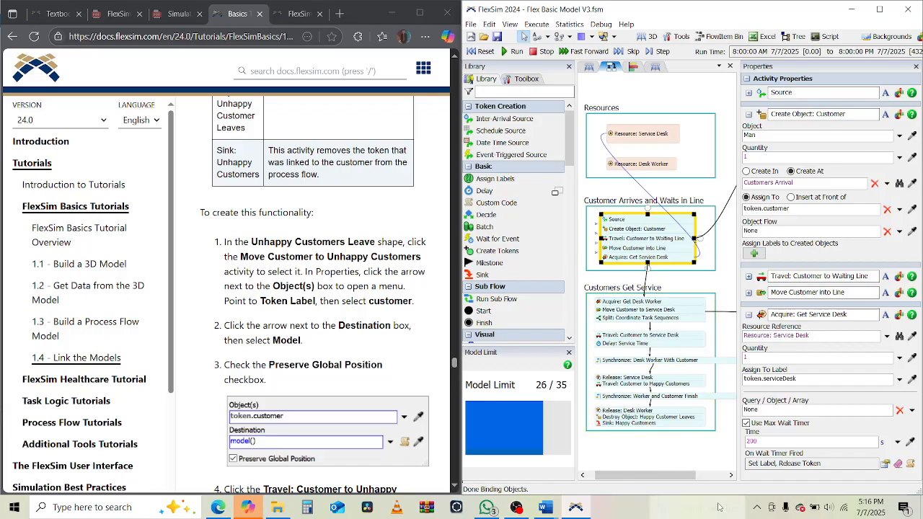
# Step: Set the Object(s) of the Move Customer to Unhappy Customers activity to the customer token label, token.customer
pyautogui.moveTo(681, 479); pyautogui.dragTo(721, 476)
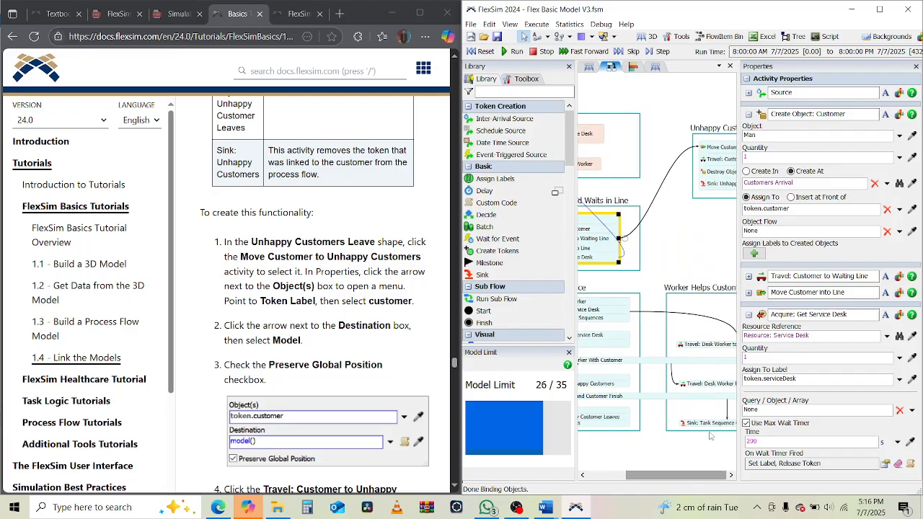
pyautogui.click(722, 151)
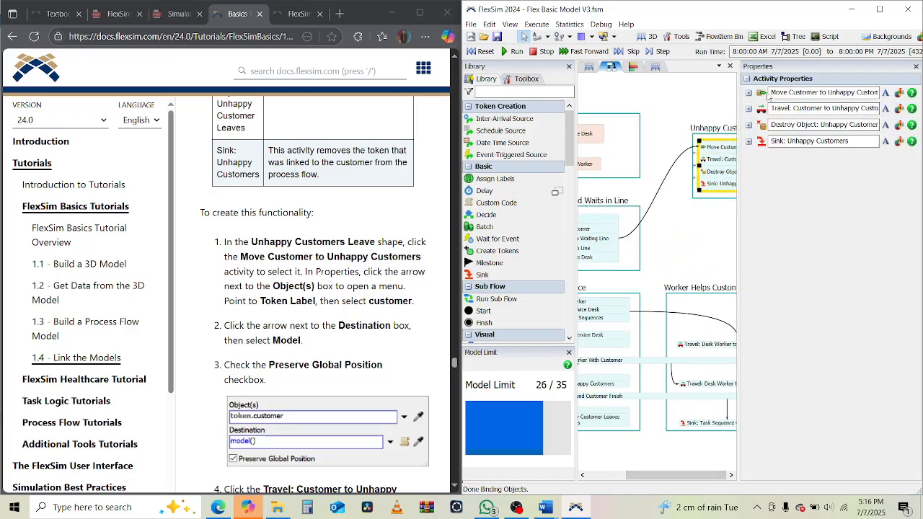
pyautogui.click(750, 93)
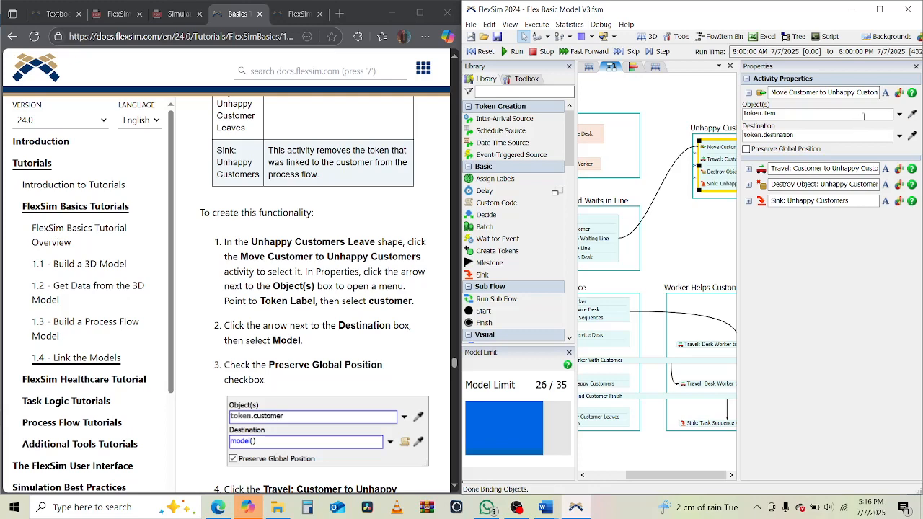
pyautogui.click(900, 114)
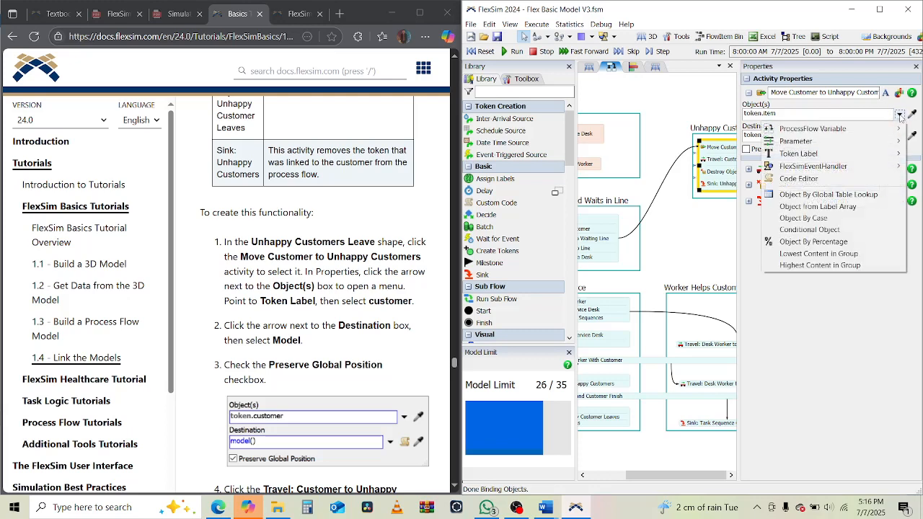
pyautogui.moveTo(836, 154)
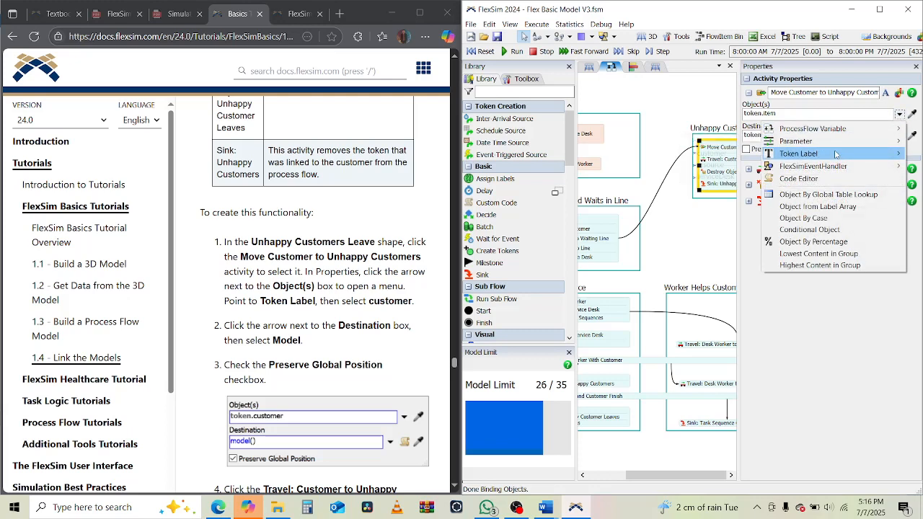
pyautogui.click(743, 156)
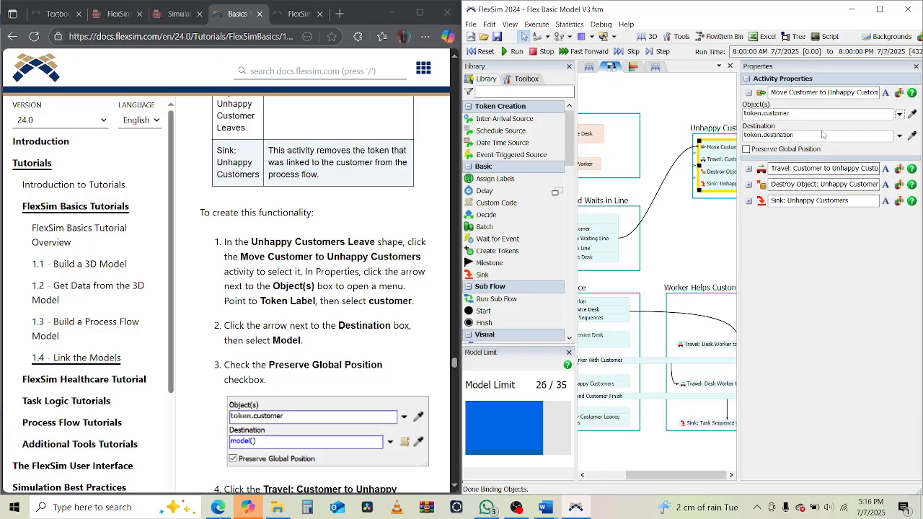
# Step: Set the Destination of Move Customer to Unhappy Customers to Model and read the tutorial's instructions 3 to 6
pyautogui.click(899, 136)
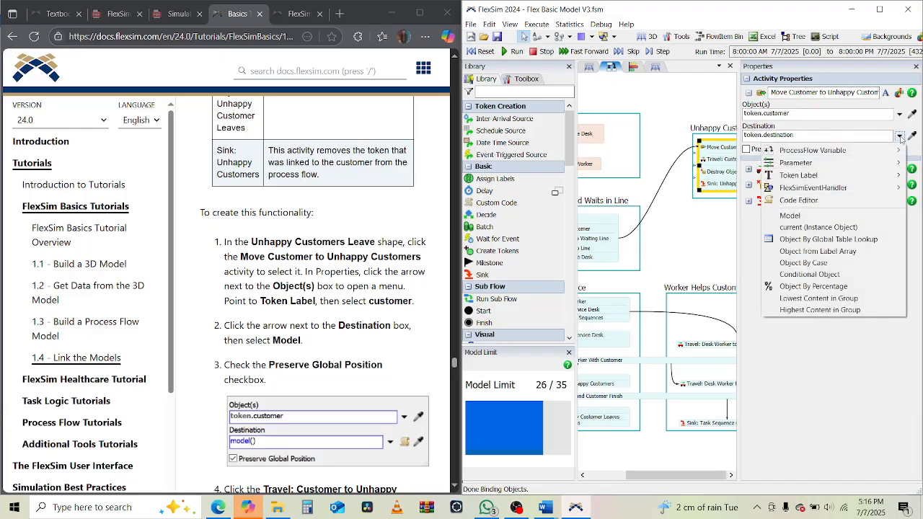
pyautogui.click(814, 216)
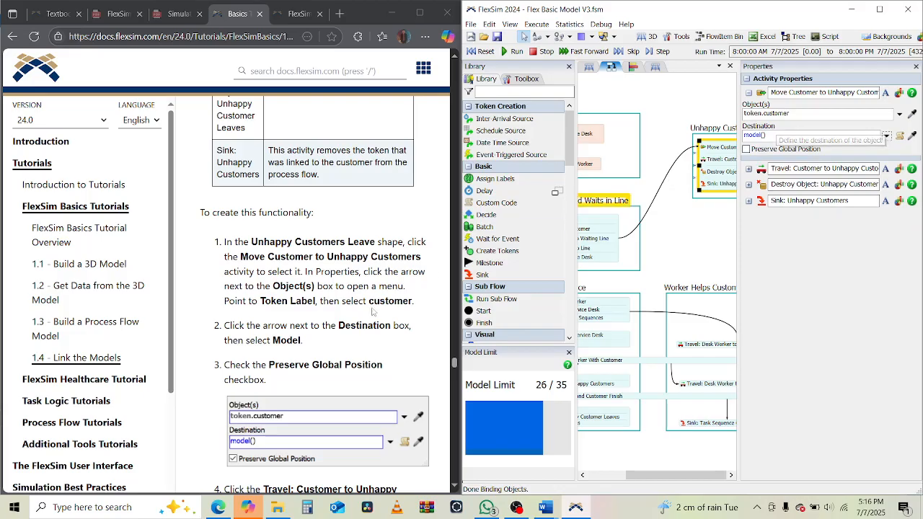
pyautogui.scroll(-3, 372, 311)
pyautogui.scroll(-1, 373, 310)
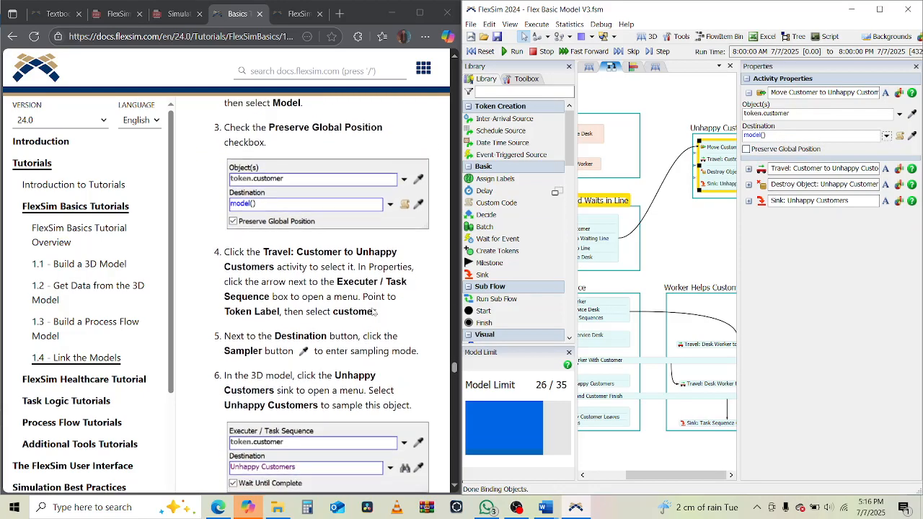
# Step: Enter model() as the destination of the Move Customer to Unhappy Customers activity and enable Preserve Global Position
pyautogui.click(773, 135)
pyautogui.press('BackSpace')
pyautogui.press('BackSpace')
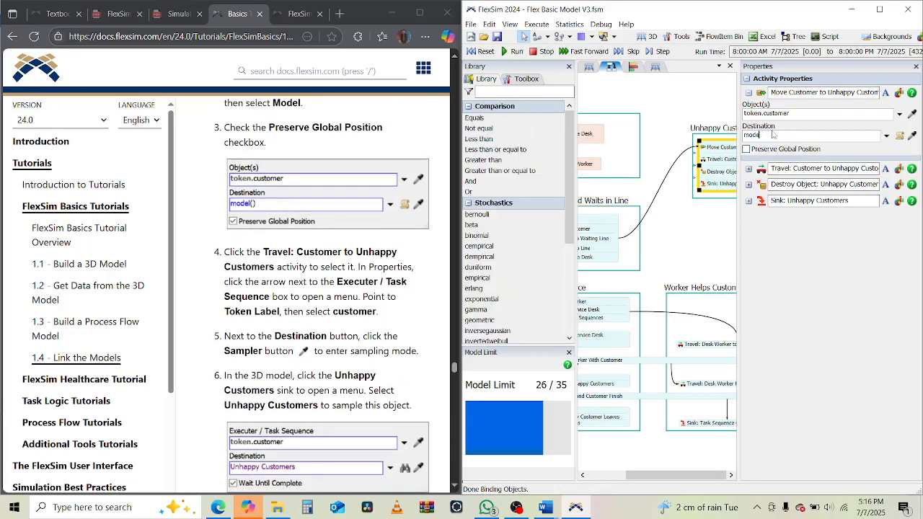
pyautogui.write('()(')
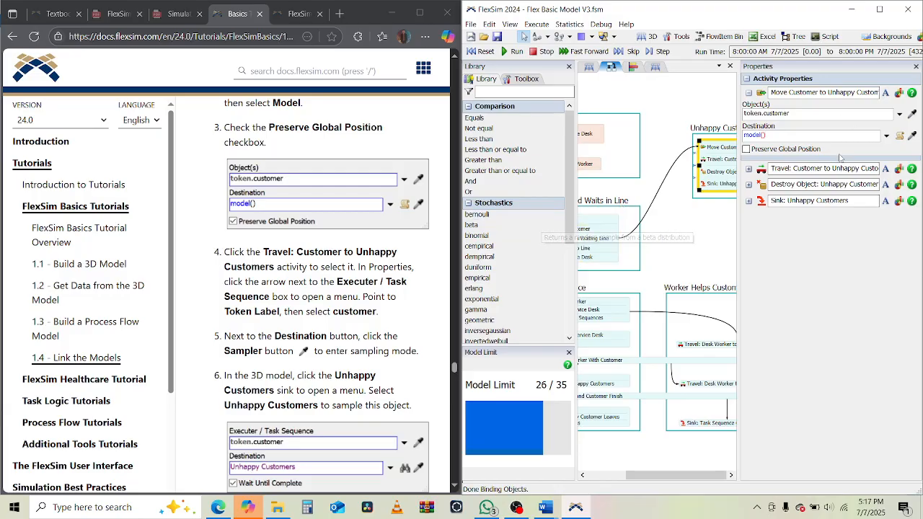
pyautogui.click(746, 149)
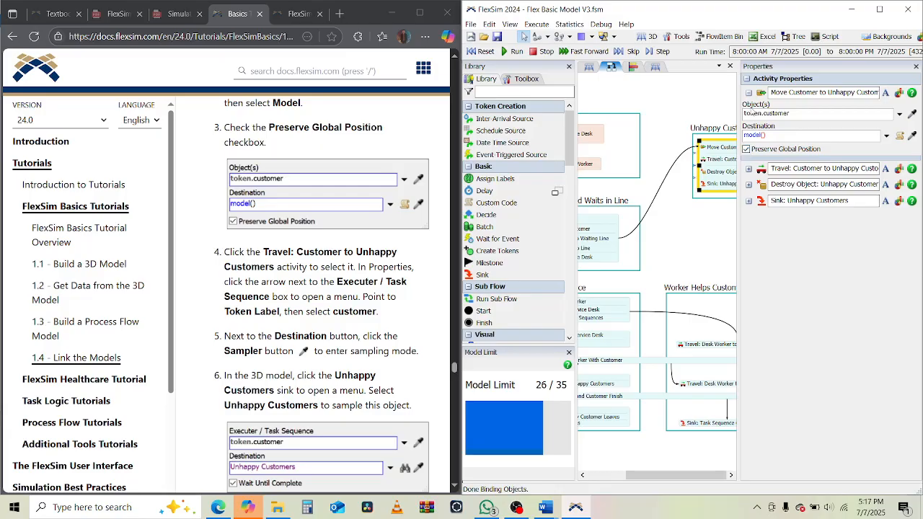
pyautogui.click(749, 92)
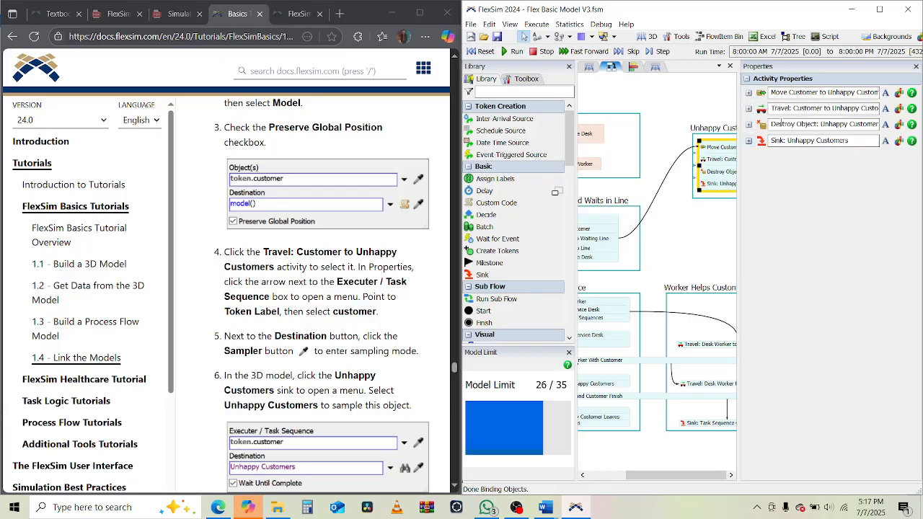
# Step: Set the Executer / Task Sequence of the Travel: Customer to Unhappy Customers activity to the customer token label
pyautogui.click(749, 108)
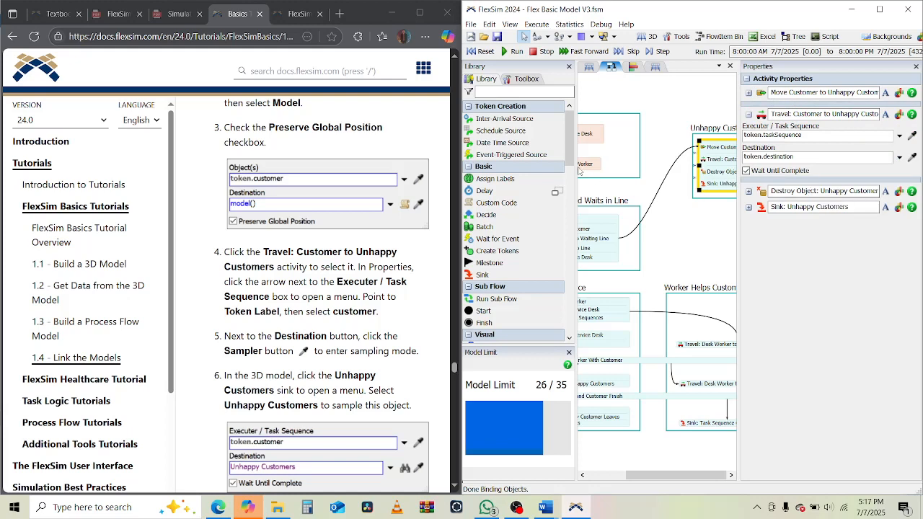
pyautogui.moveTo(570, 155); pyautogui.dragTo(574, 196)
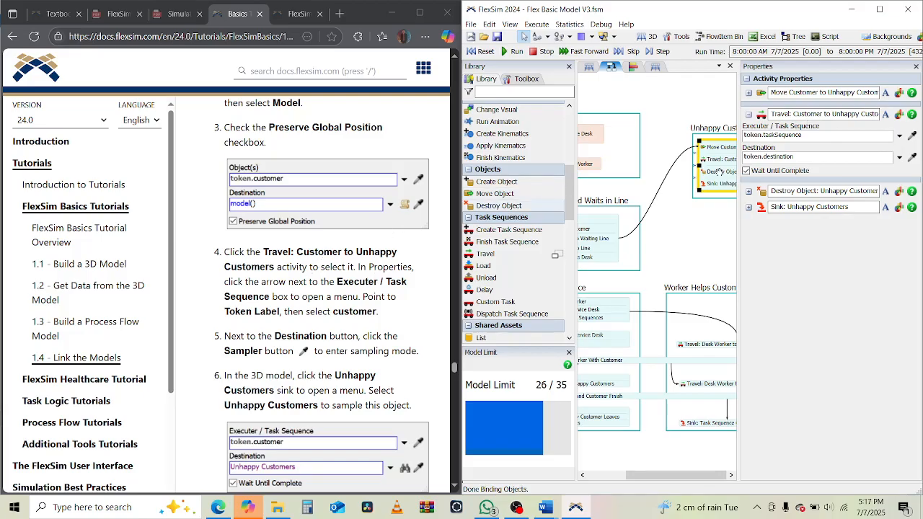
pyautogui.click(805, 135)
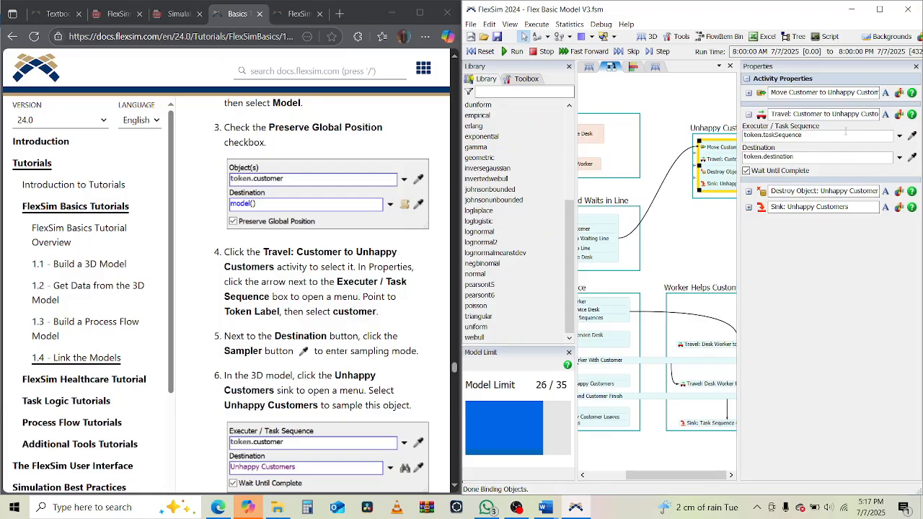
pyautogui.click(900, 136)
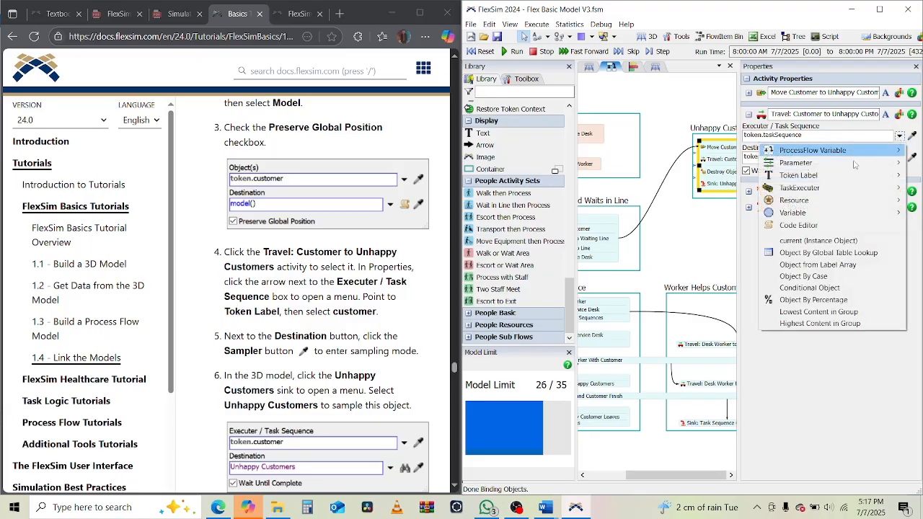
pyautogui.moveTo(816, 177)
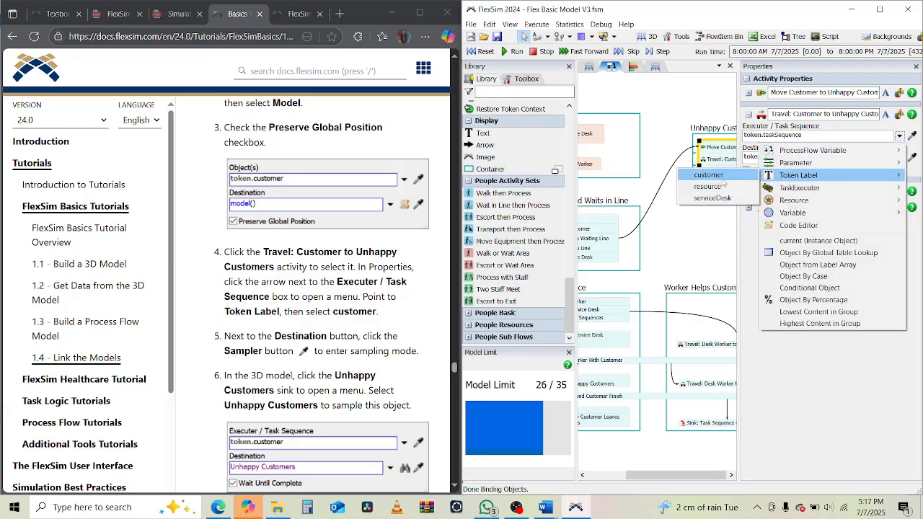
pyautogui.click(709, 175)
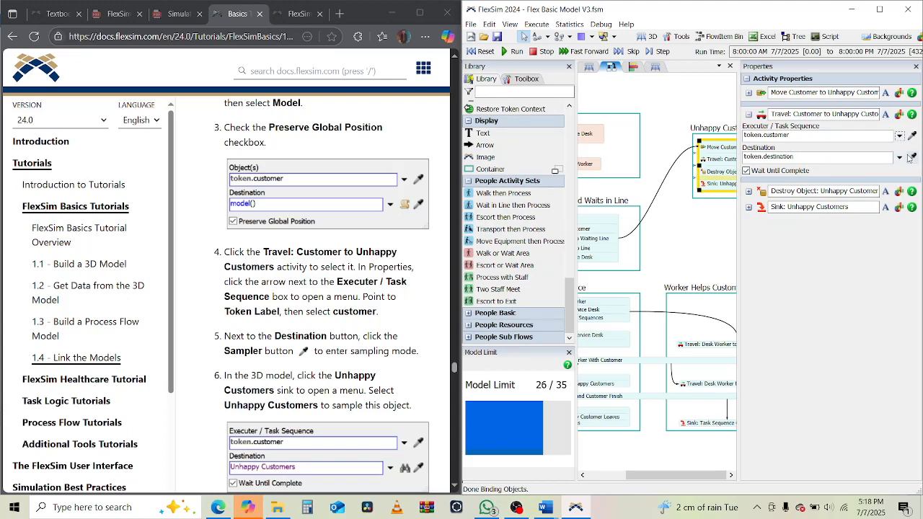
# Step: Sample the Unhappy Customers sink in the 3D model as the Travel activity's destination
pyautogui.click(909, 157)
pyautogui.click(590, 66)
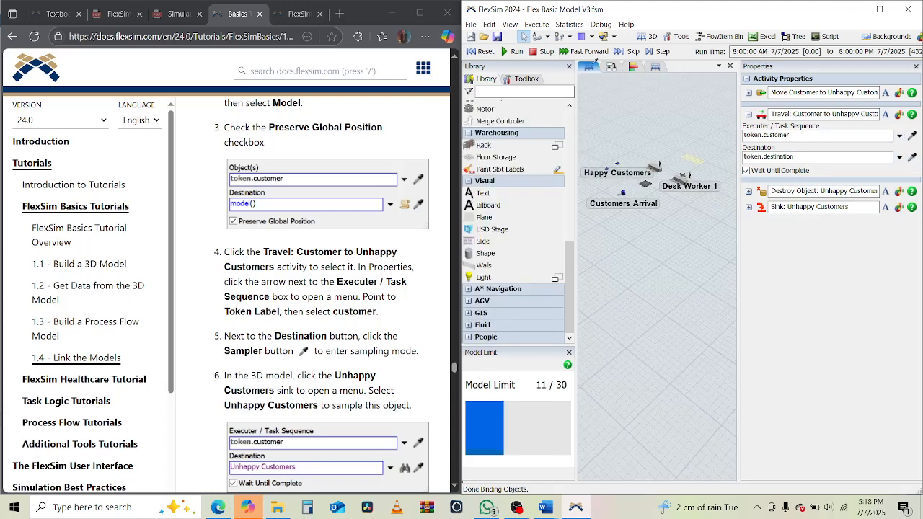
pyautogui.scroll(2, 659, 165)
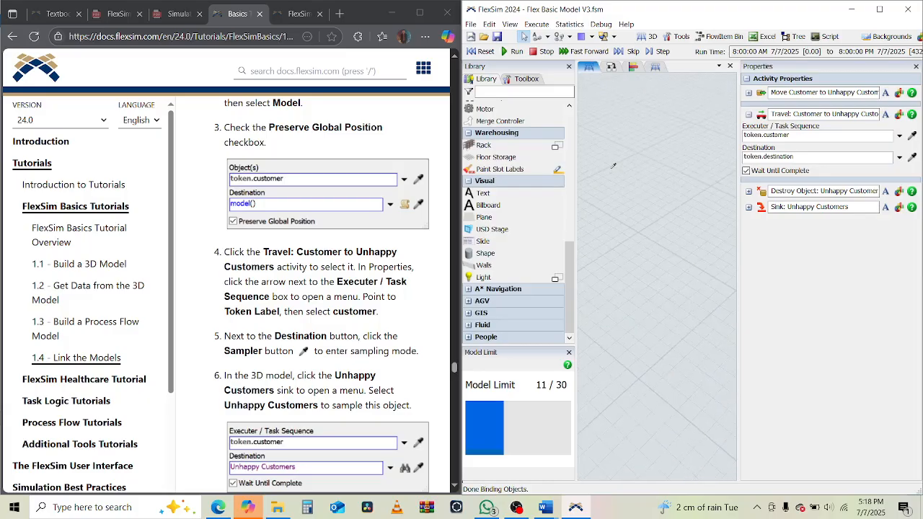
pyautogui.scroll(2, 658, 302)
pyautogui.scroll(-2, 616, 296)
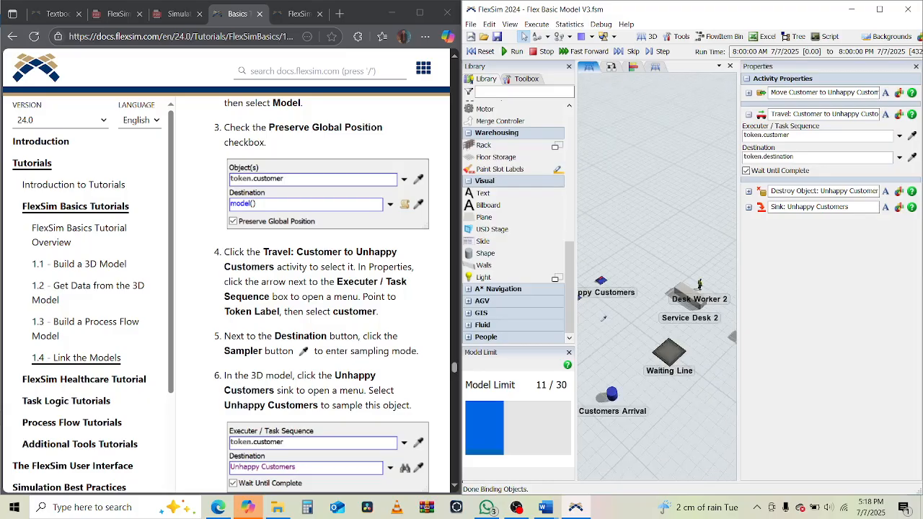
pyautogui.scroll(-2, 633, 288)
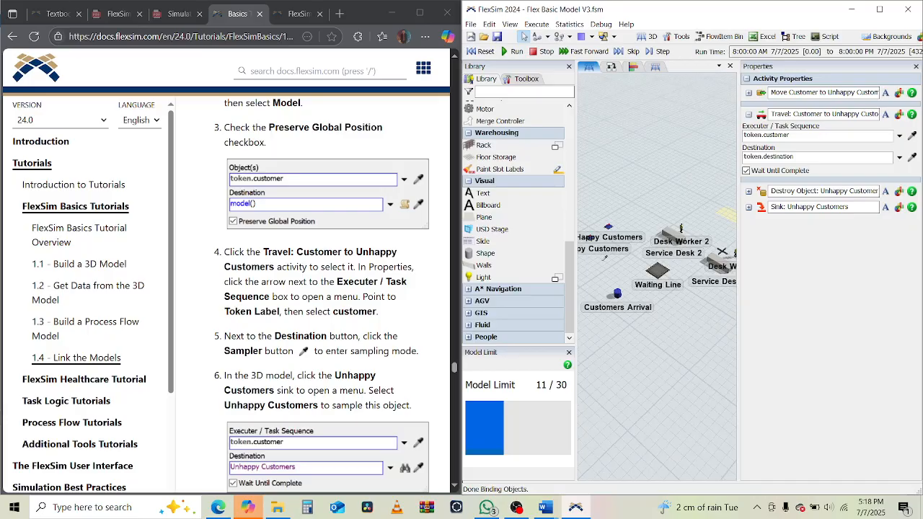
pyautogui.scroll(-3, 605, 258)
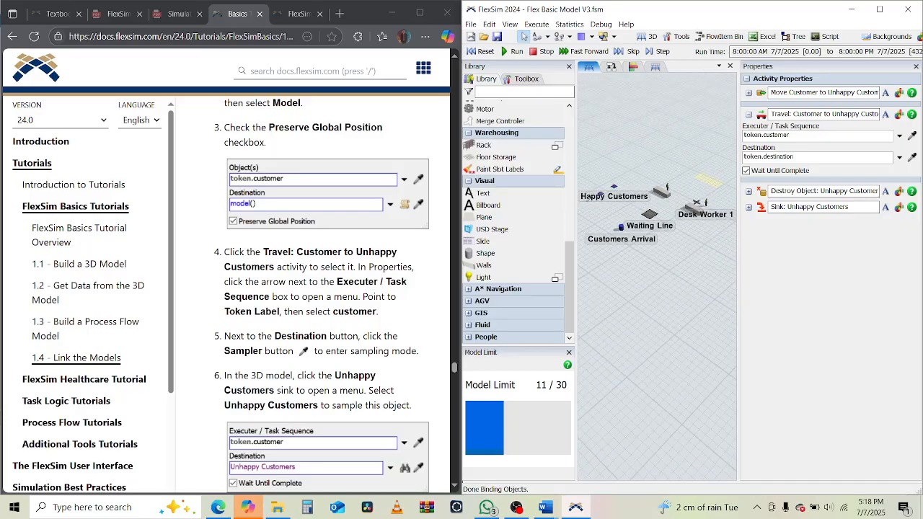
pyautogui.scroll(2, 627, 332)
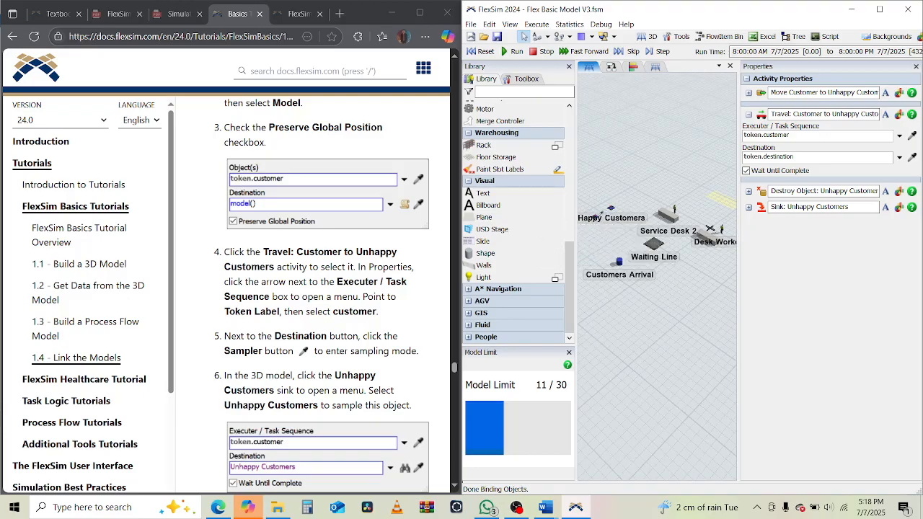
pyautogui.click(596, 218)
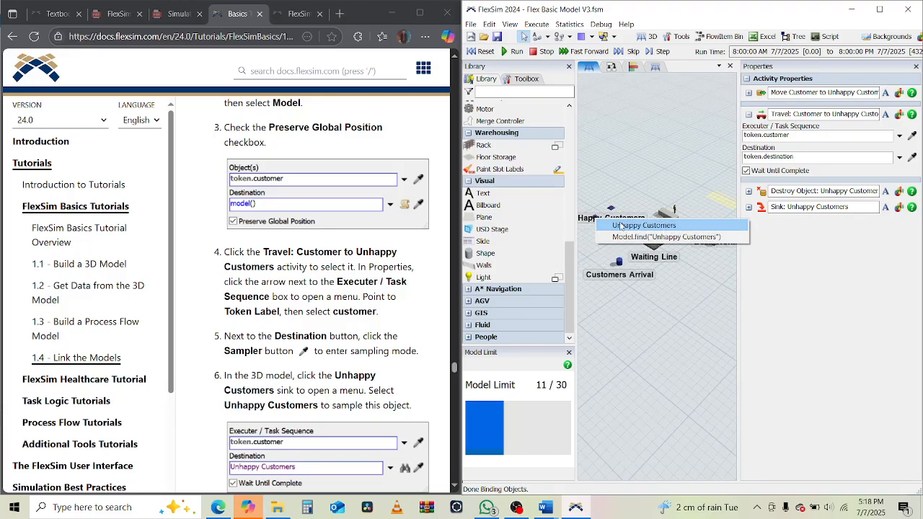
pyautogui.click(644, 226)
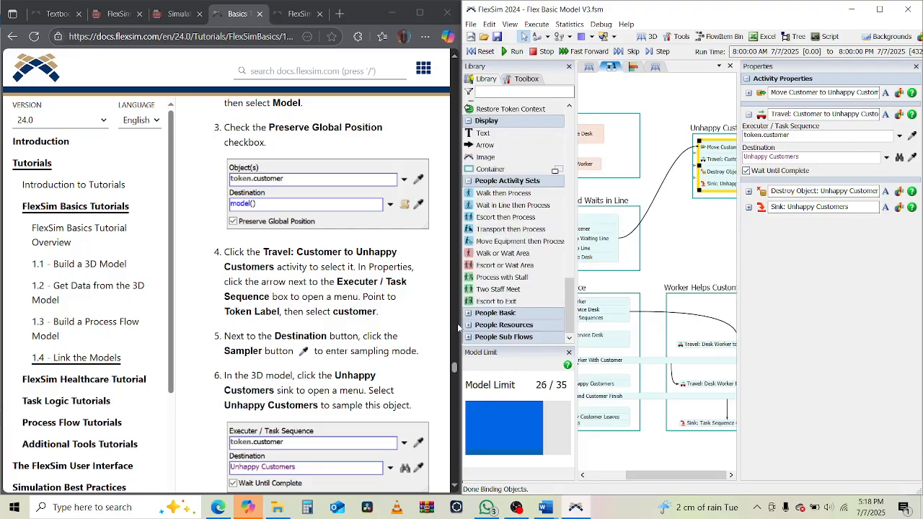
# Step: Set the Object(s) of the Destroy Object: Unhappy Customer Leaves activity to the customer token label
pyautogui.scroll(-2, 302, 390)
pyautogui.scroll(-3, 302, 391)
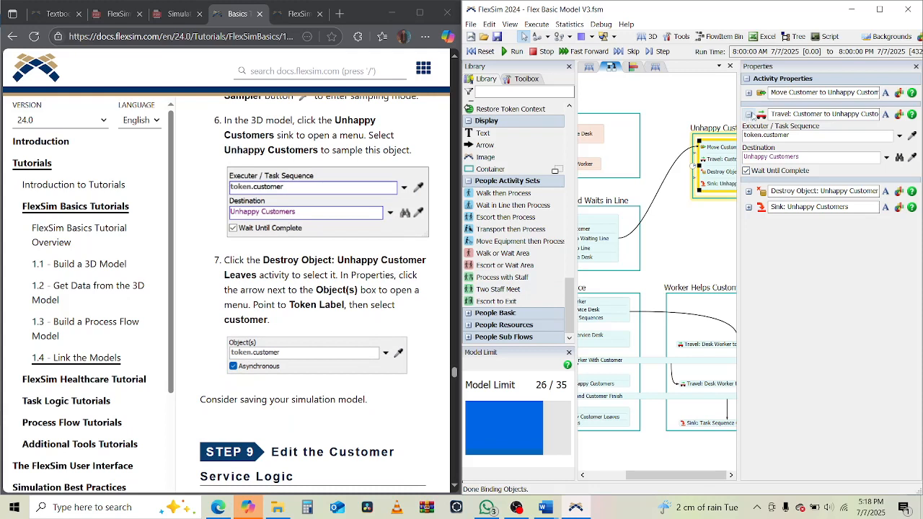
pyautogui.click(749, 114)
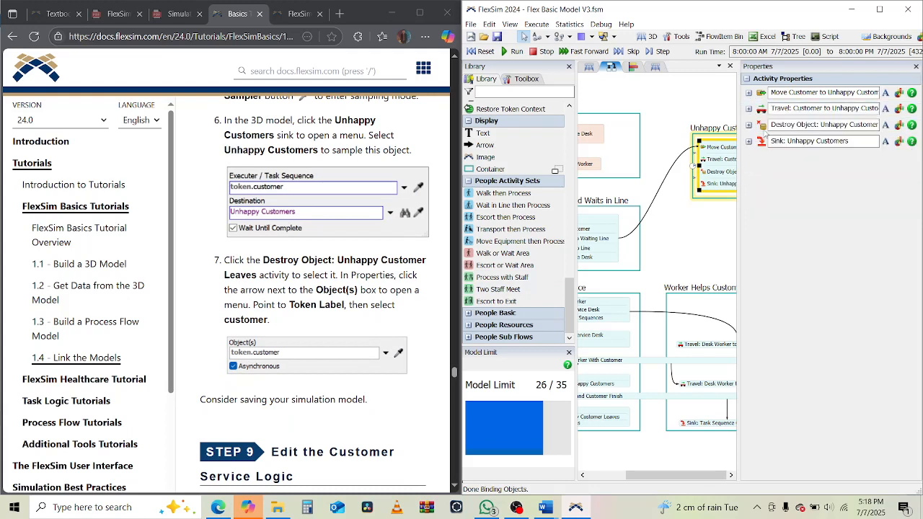
pyautogui.click(748, 125)
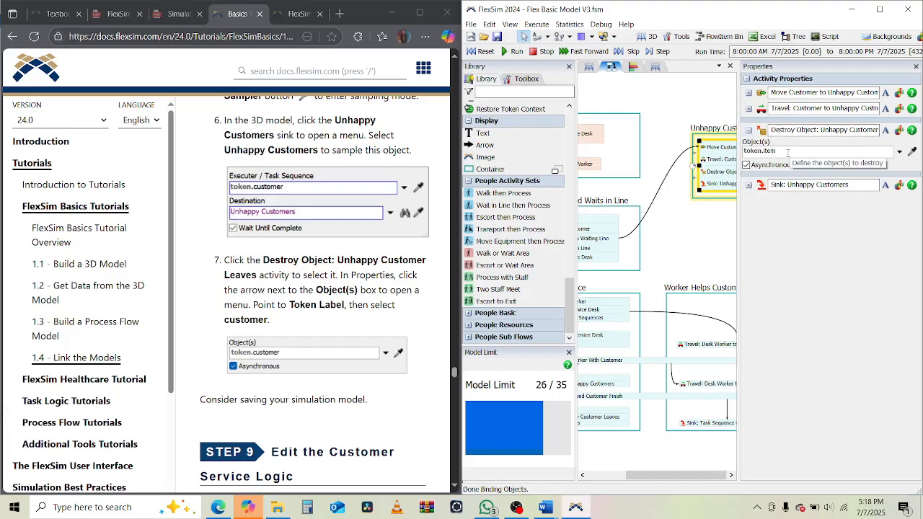
pyautogui.click(900, 151)
pyautogui.moveTo(814, 191)
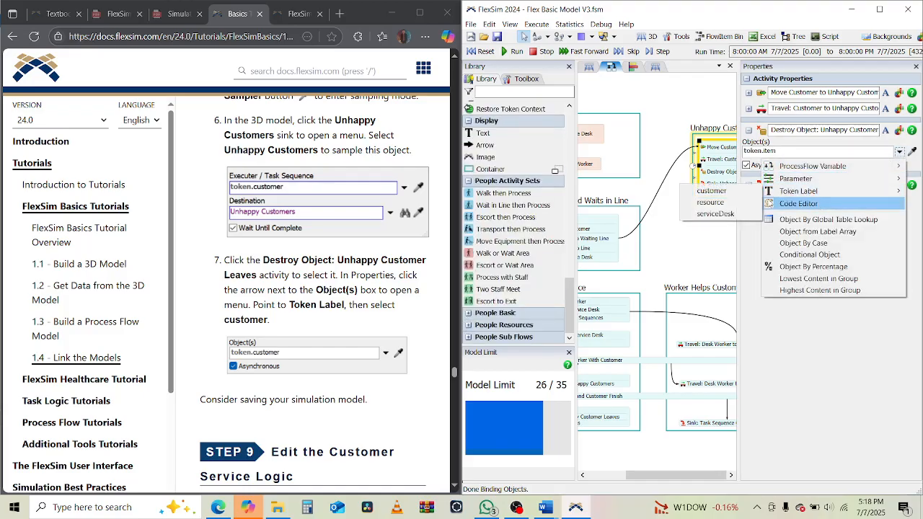
pyautogui.click(720, 191)
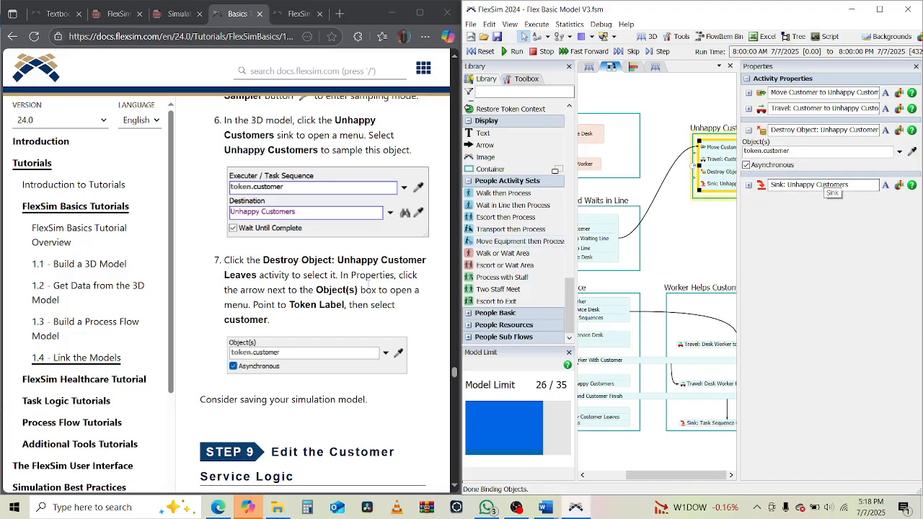
# Step: Read the tutorial's Step 9 on editing the customer service logic, from the Coordination activities overview to the first instructions
pyautogui.scroll(-4, 369, 284)
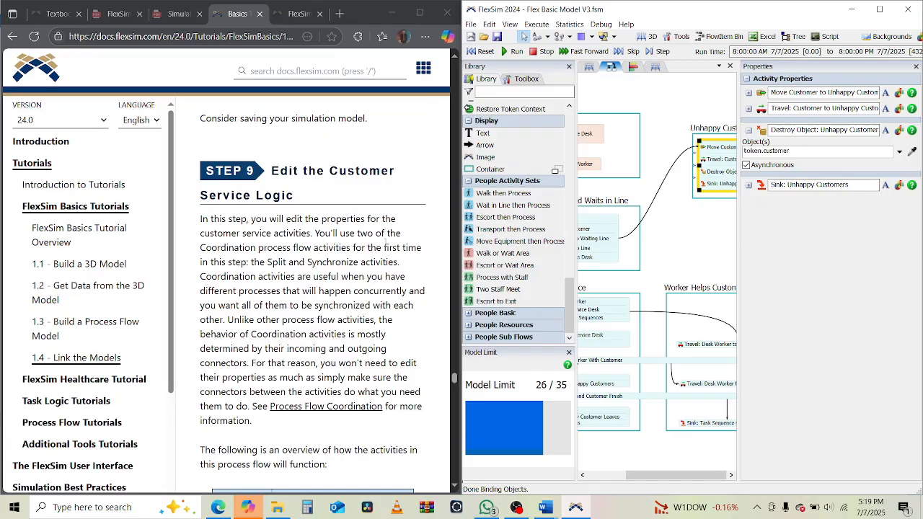
pyautogui.moveTo(240, 248); pyautogui.dragTo(341, 251)
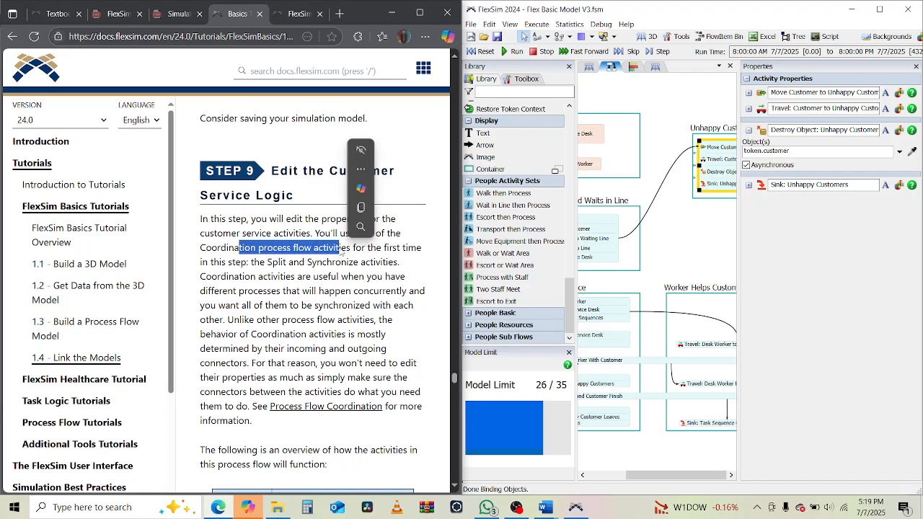
pyautogui.moveTo(219, 277); pyautogui.dragTo(384, 277)
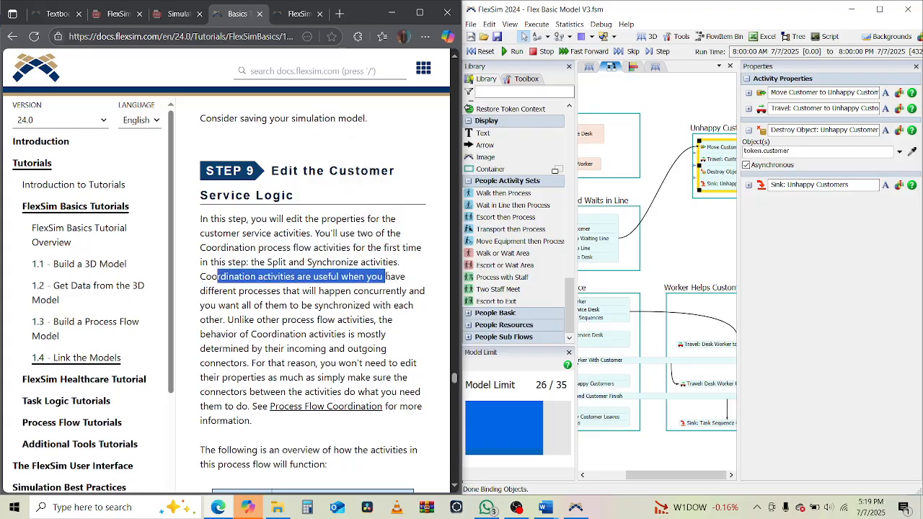
pyautogui.moveTo(222, 291); pyautogui.dragTo(414, 292)
pyautogui.click(240, 307)
pyautogui.moveTo(241, 306); pyautogui.dragTo(420, 308)
pyautogui.moveTo(232, 320); pyautogui.dragTo(261, 321)
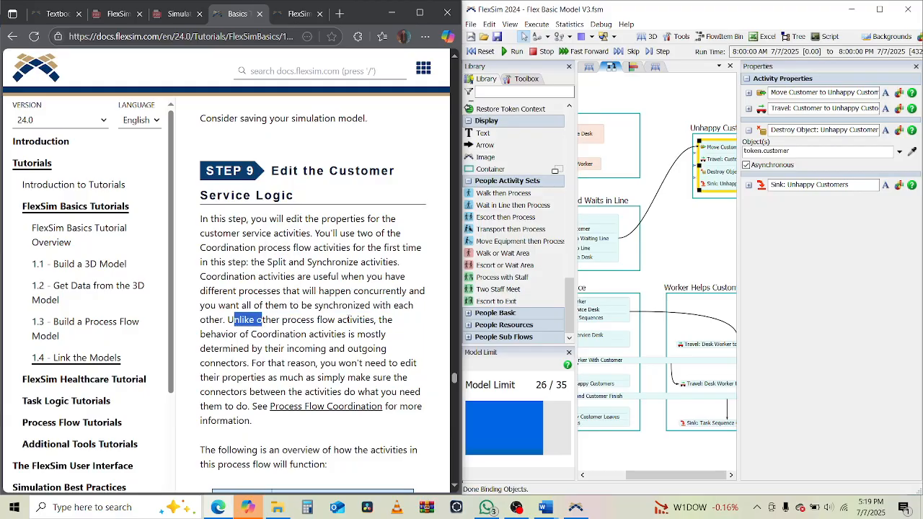
pyautogui.moveTo(229, 334); pyautogui.dragTo(387, 345)
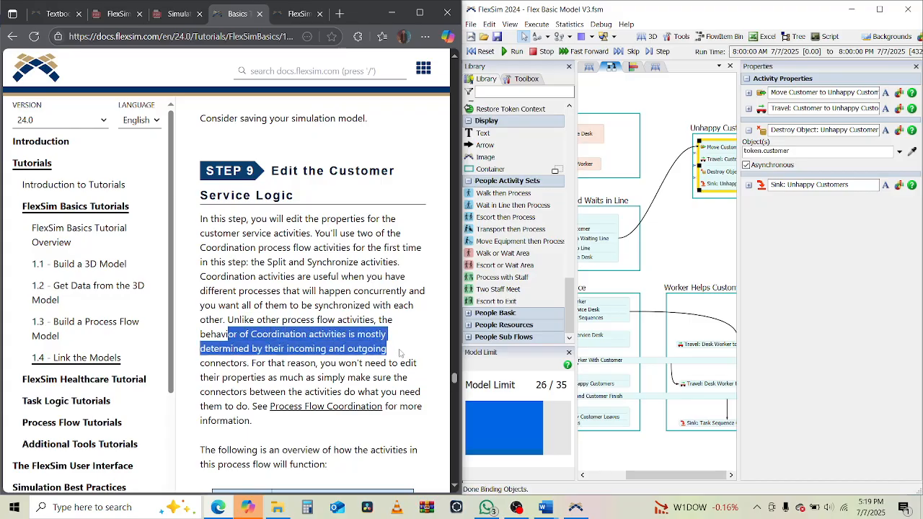
pyautogui.moveTo(276, 364); pyautogui.dragTo(423, 397)
pyautogui.scroll(-1, 424, 398)
pyautogui.scroll(-8, 347, 402)
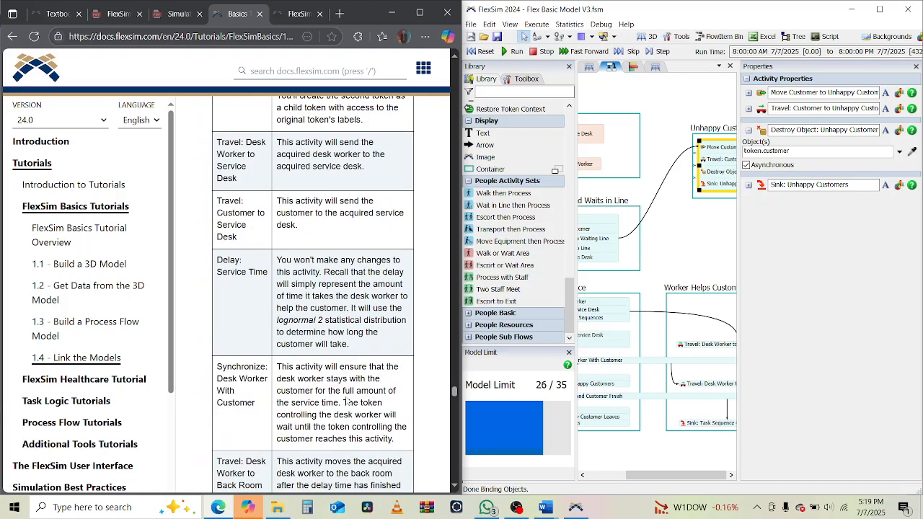
pyautogui.scroll(-10, 347, 402)
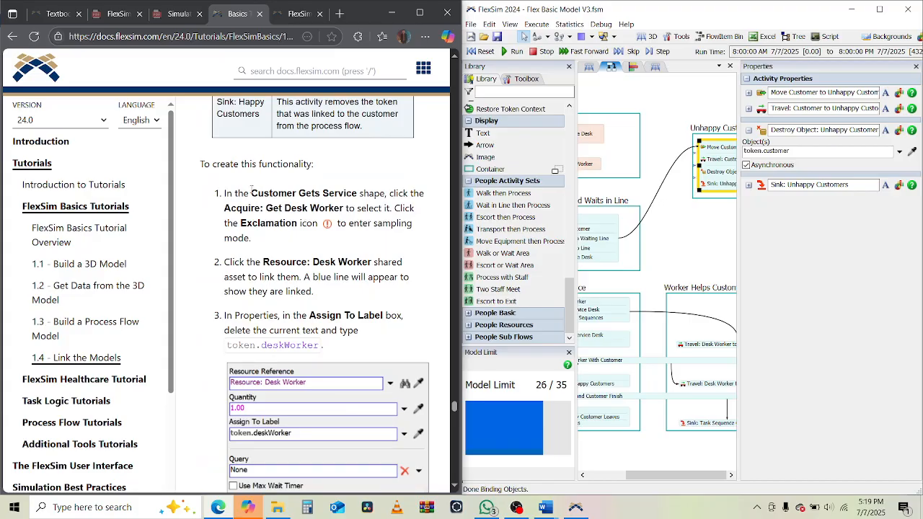
pyautogui.moveTo(253, 192); pyautogui.dragTo(357, 194)
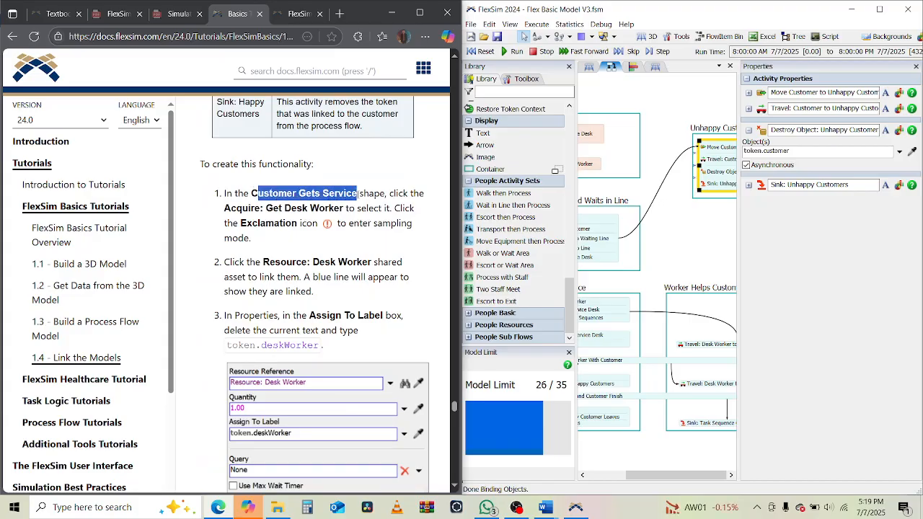
# Step: Link the Acquire: Get Desk Worker activity in the Customers Get Service container to the Resource: Desk Worker shared asset
pyautogui.moveTo(682, 476); pyautogui.dragTo(645, 479)
pyautogui.click(665, 311)
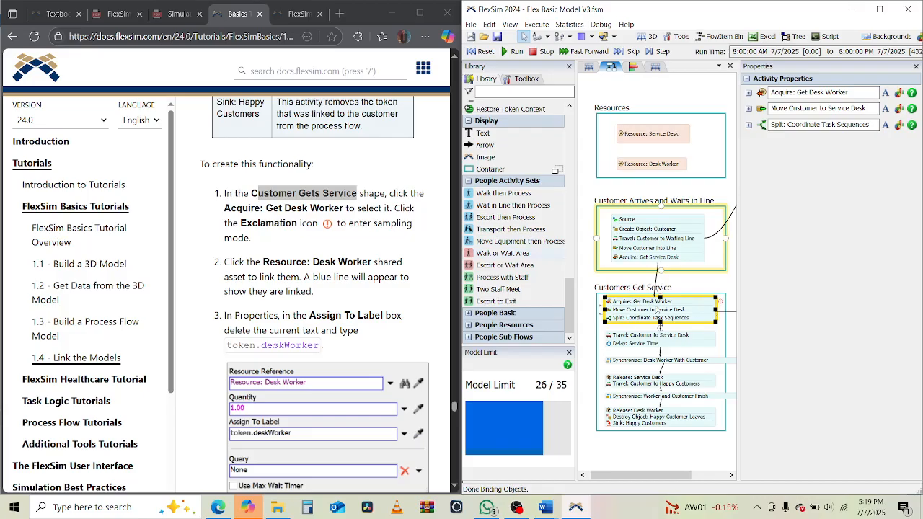
pyautogui.click(750, 93)
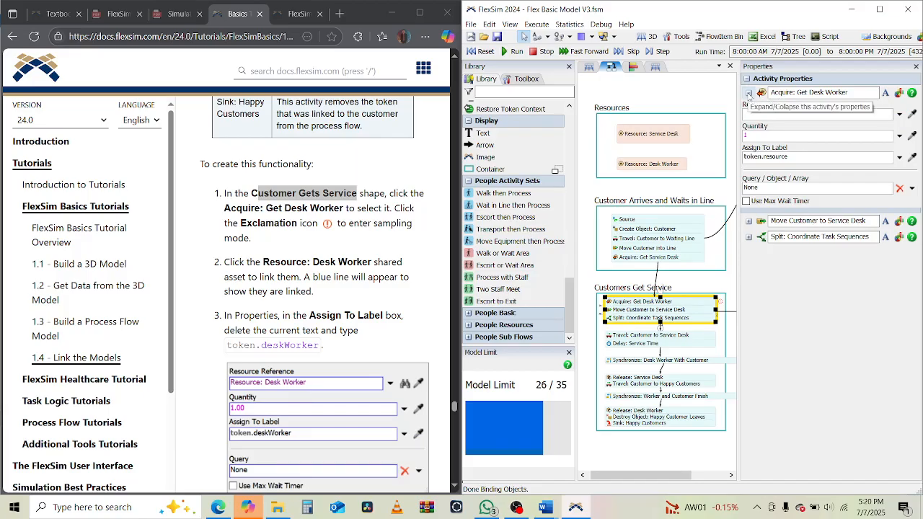
pyautogui.click(722, 299)
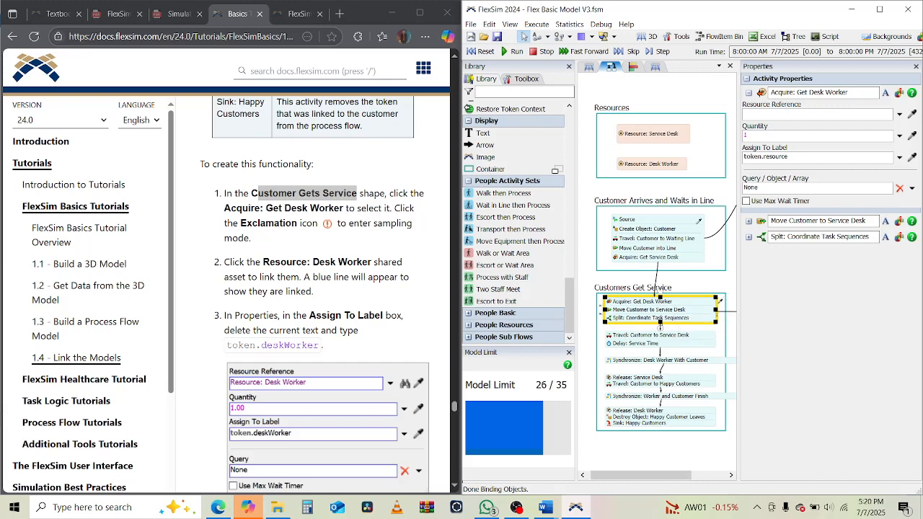
pyautogui.click(662, 163)
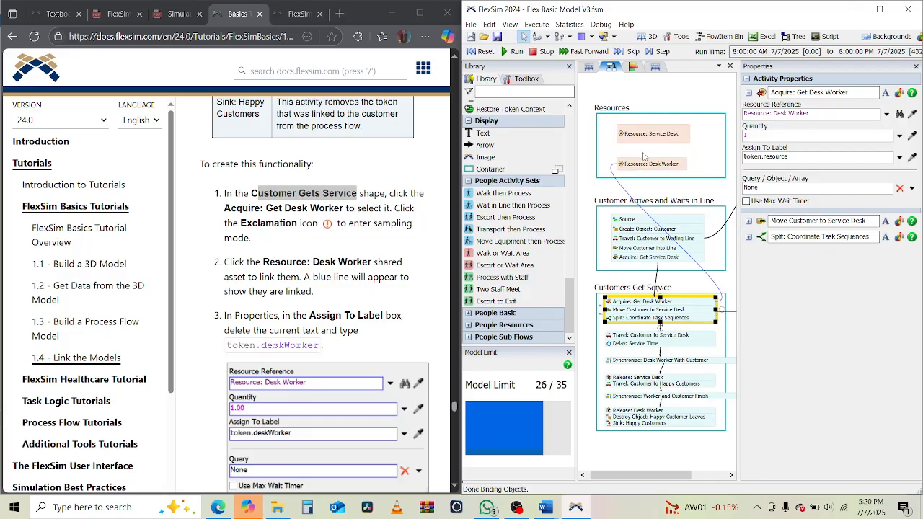
# Step: Set Assign To Label of the Acquire: Get Desk Worker activity to token.deskWorker and read the tutorial's note on this label
pyautogui.click(790, 157)
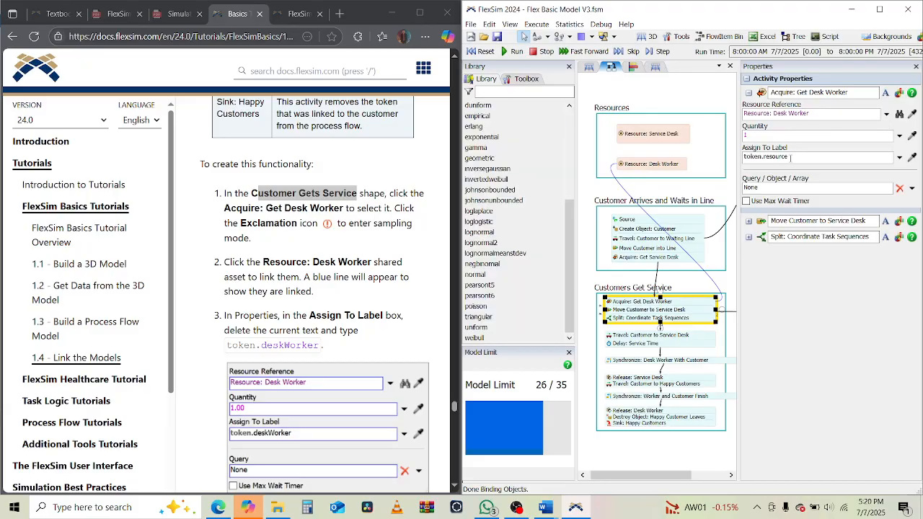
pyautogui.doubleClick(790, 158)
pyautogui.write('de')
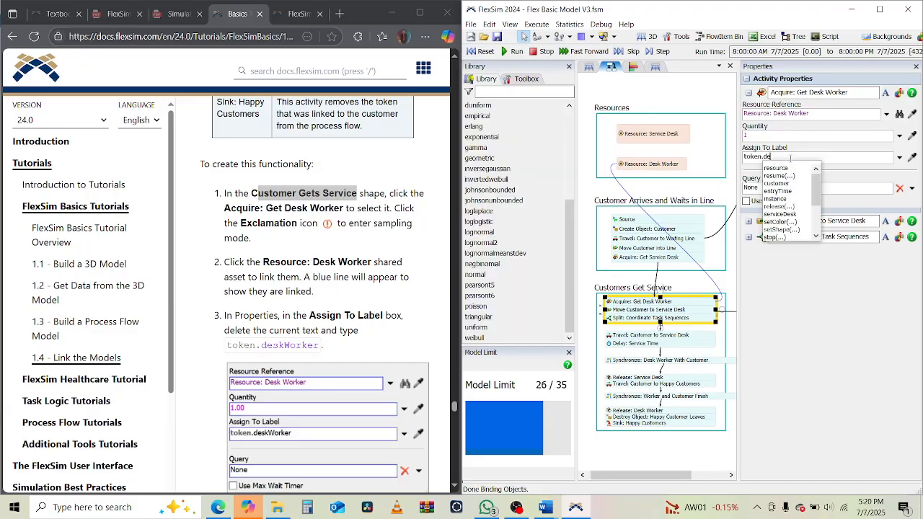
pyautogui.write('skWorker')
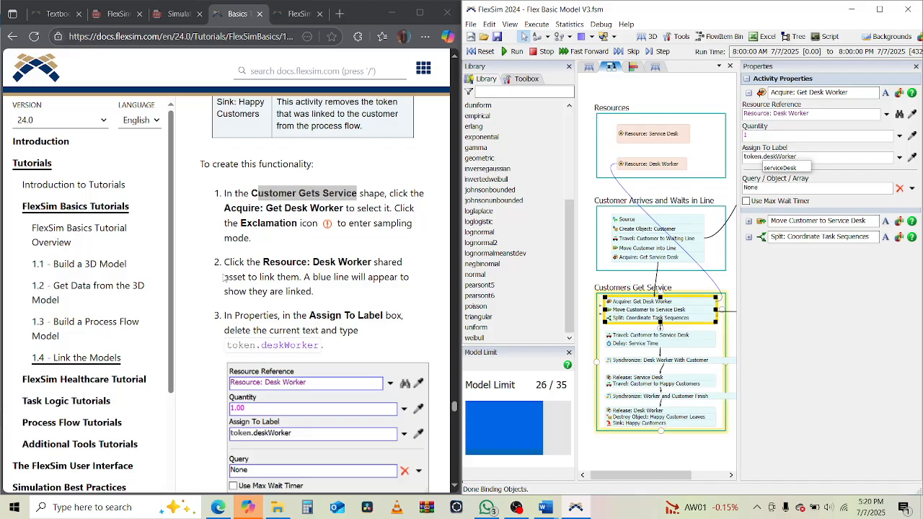
pyautogui.scroll(-3, 320, 325)
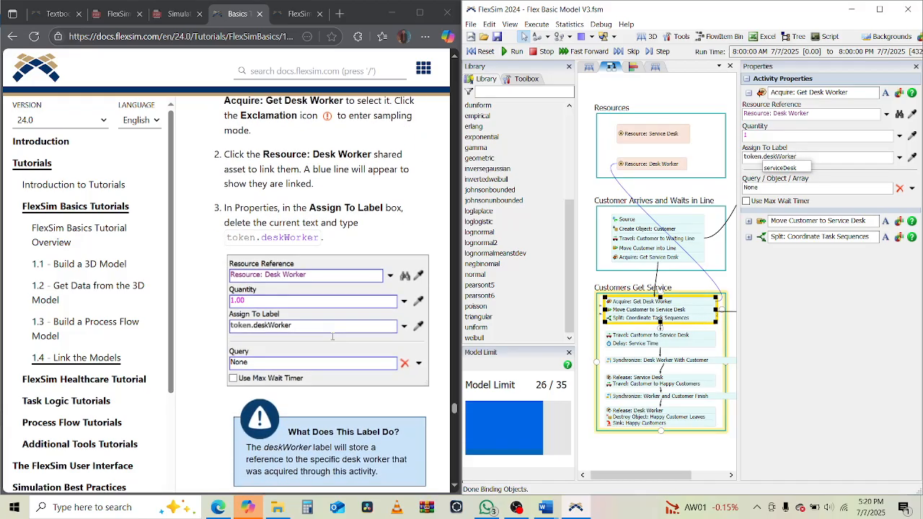
pyautogui.scroll(-5, 333, 336)
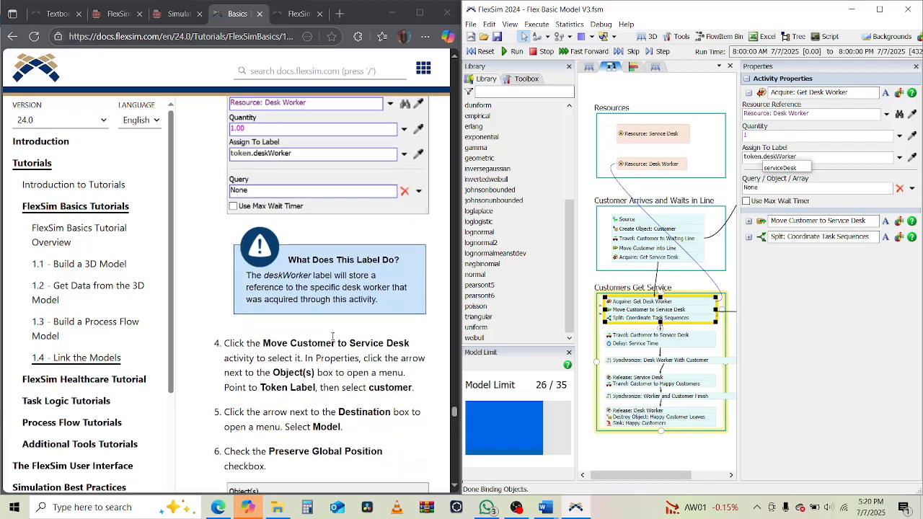
pyautogui.moveTo(270, 287); pyautogui.dragTo(390, 287)
pyautogui.moveTo(269, 299); pyautogui.dragTo(357, 301)
pyautogui.click(248, 354)
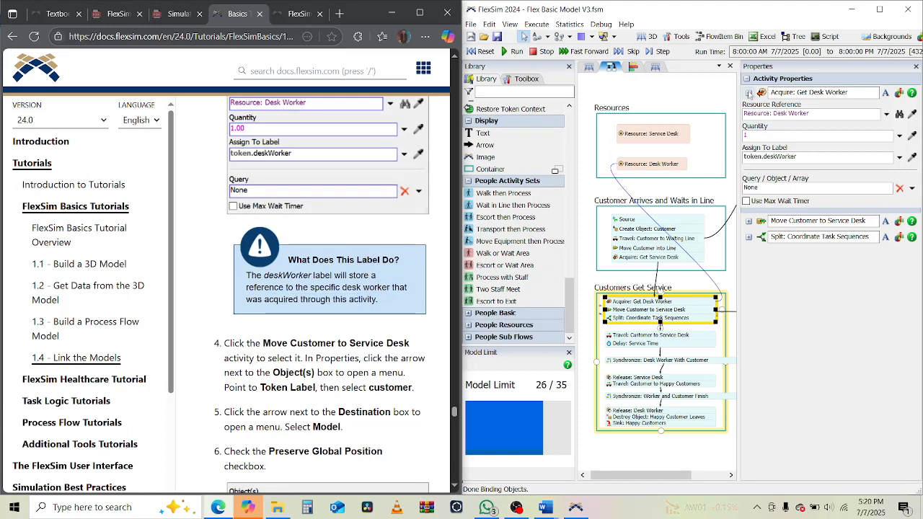
# Step: Set the Object(s) of the Move Customer to Service Desk activity to the customer token label
pyautogui.click(749, 92)
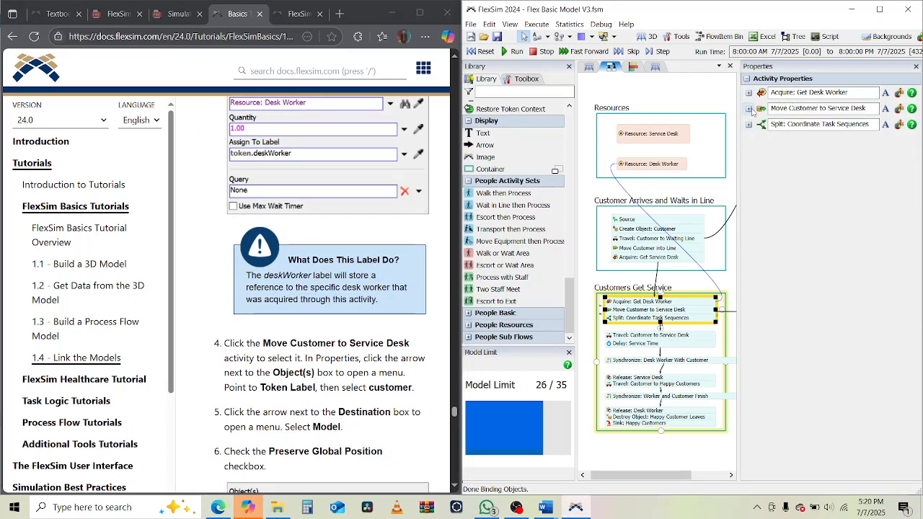
pyautogui.click(750, 109)
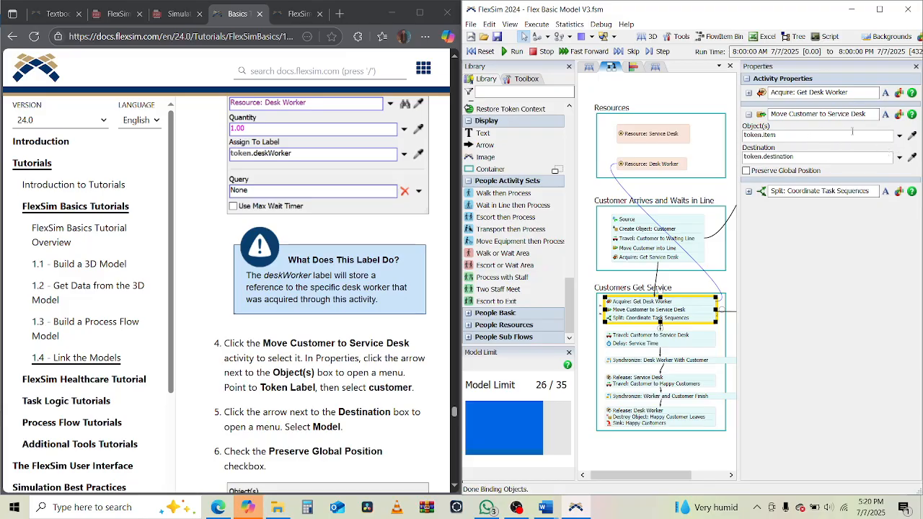
pyautogui.click(900, 136)
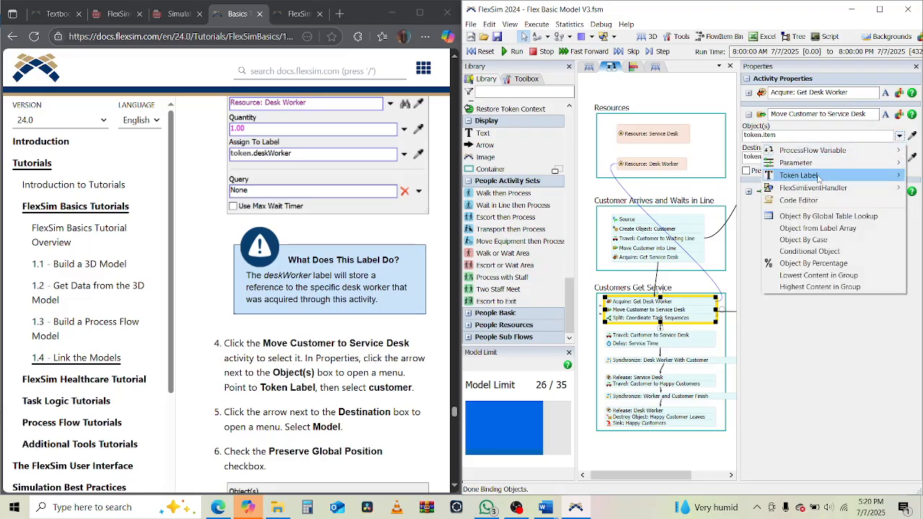
pyautogui.moveTo(818, 177)
pyautogui.click(723, 179)
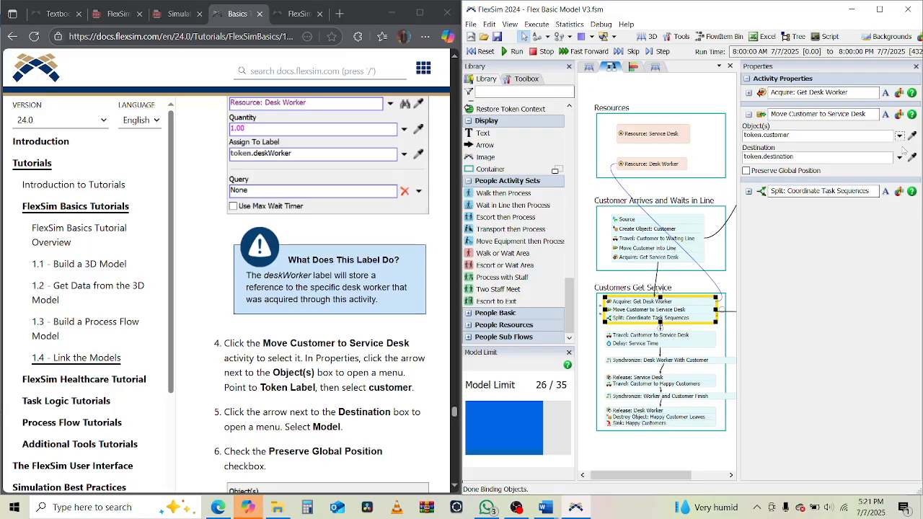
# Step: Set the Destination of Move Customer to Service Desk to Model and enable Preserve Global Position
pyautogui.click(902, 160)
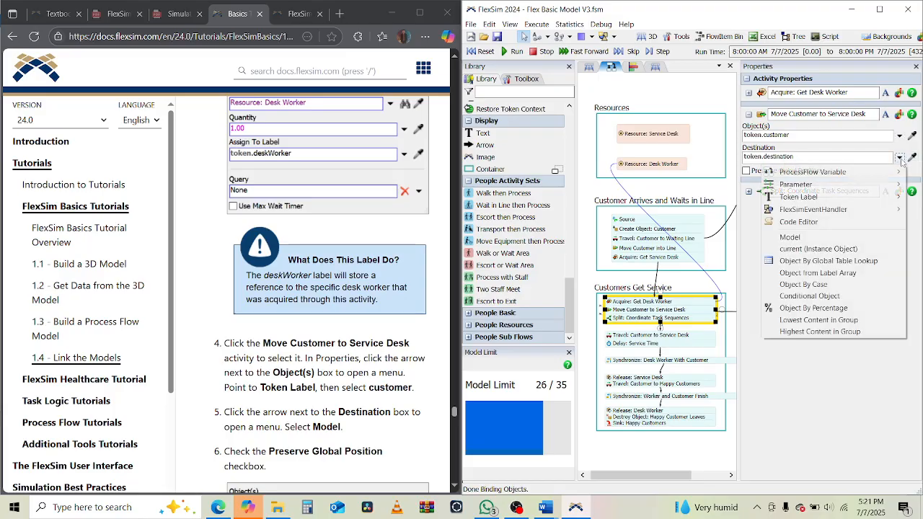
pyautogui.click(806, 237)
pyautogui.scroll(-2, 389, 373)
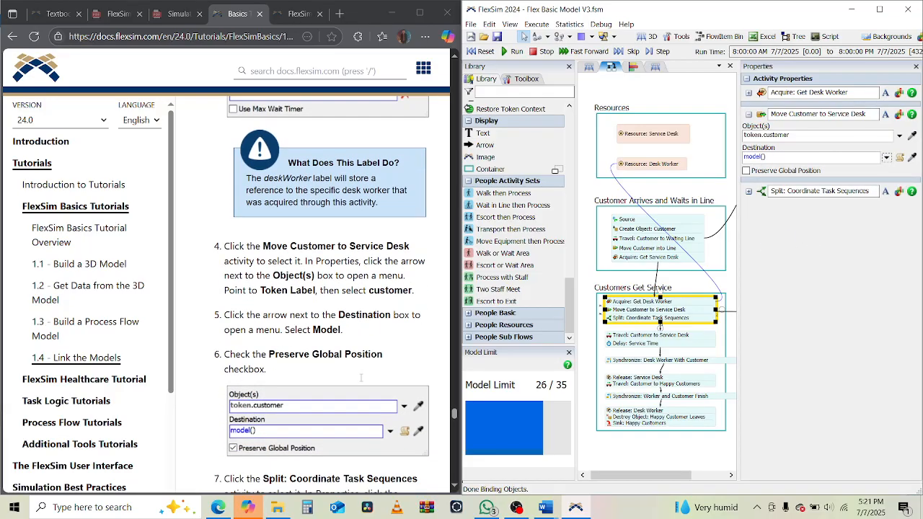
pyautogui.click(746, 171)
# Step: Set the Split: Coordinate Task Sequences activity to create its tokens as Child Tokens
pyautogui.scroll(-2, 323, 384)
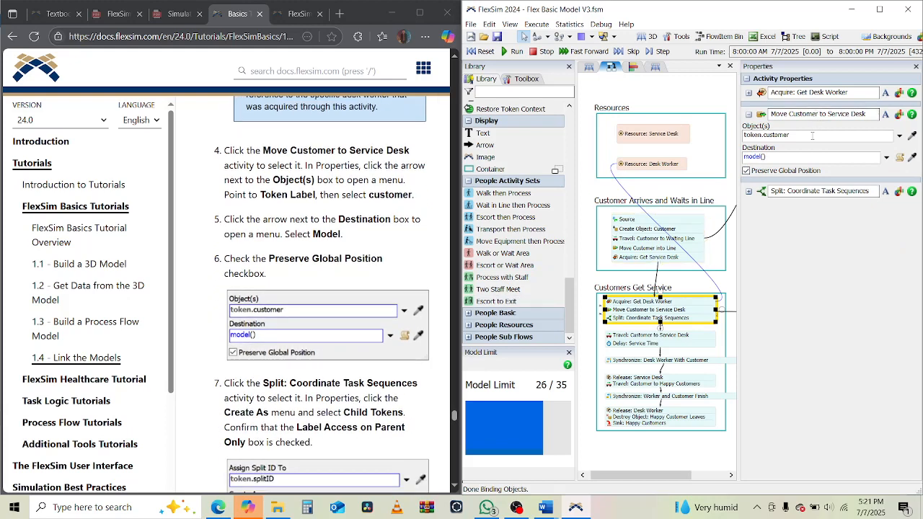
pyautogui.click(749, 113)
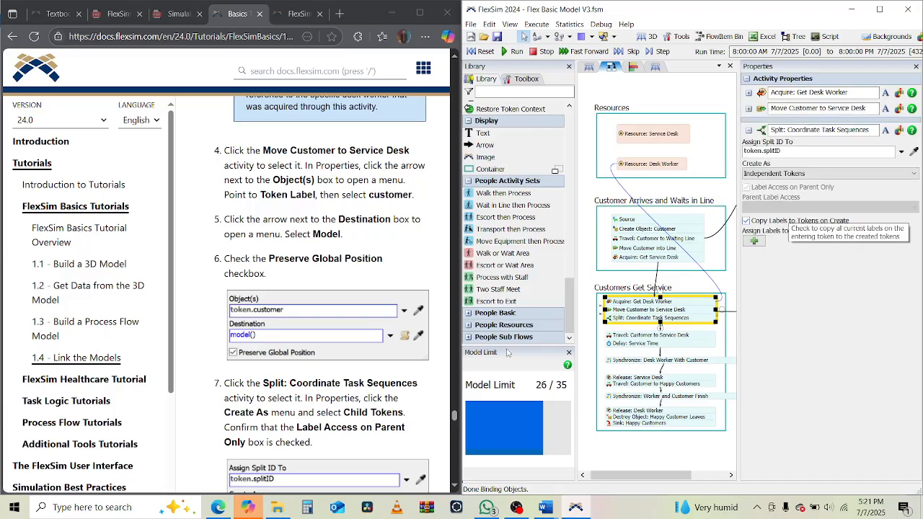
pyautogui.scroll(-1, 321, 425)
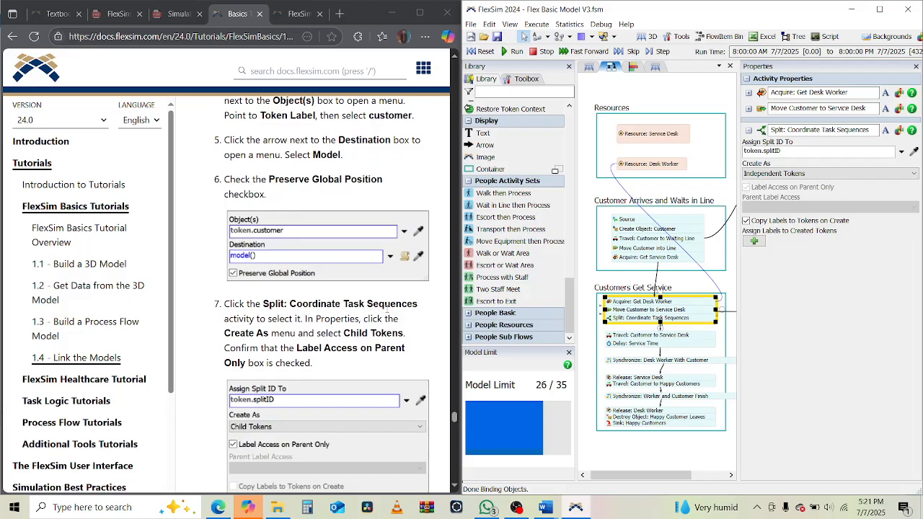
pyautogui.click(800, 176)
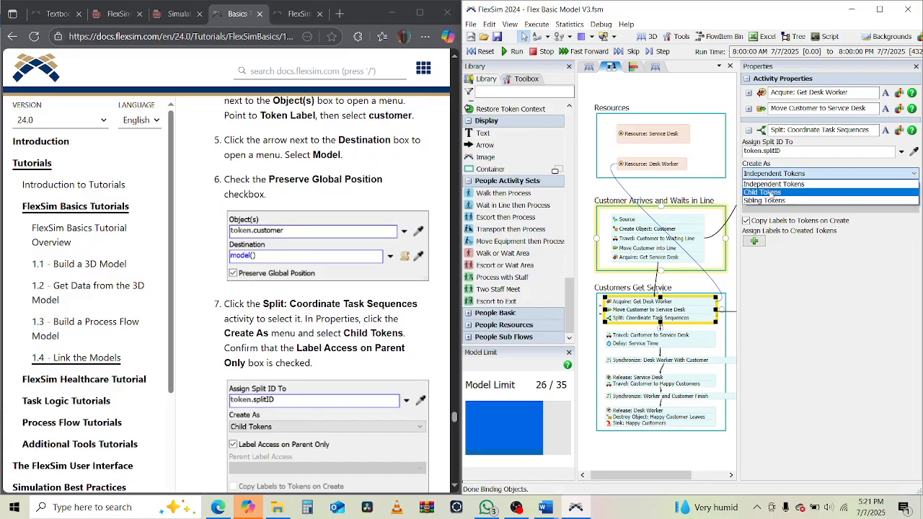
pyautogui.click(774, 193)
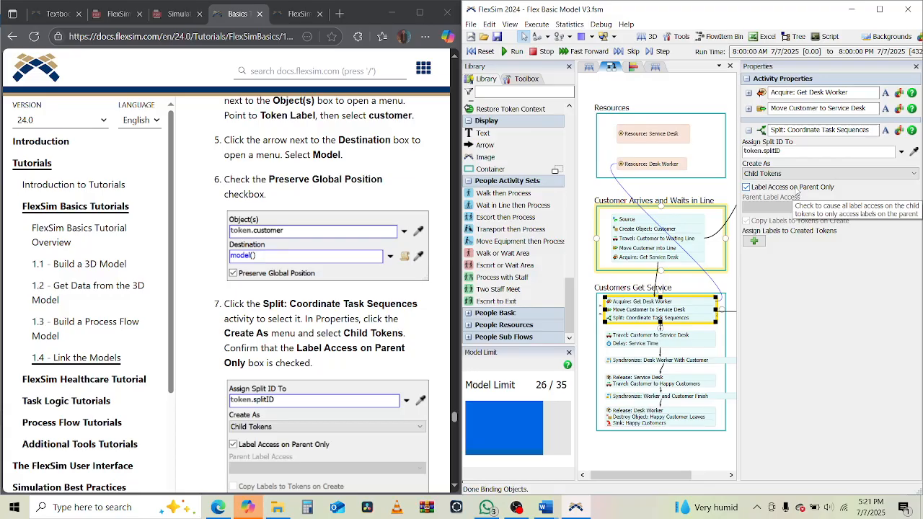
# Step: Set the Executer / Task Sequence of the Travel: Customer to Service Desk activity to the deskWorker token label
pyautogui.scroll(-3, 368, 272)
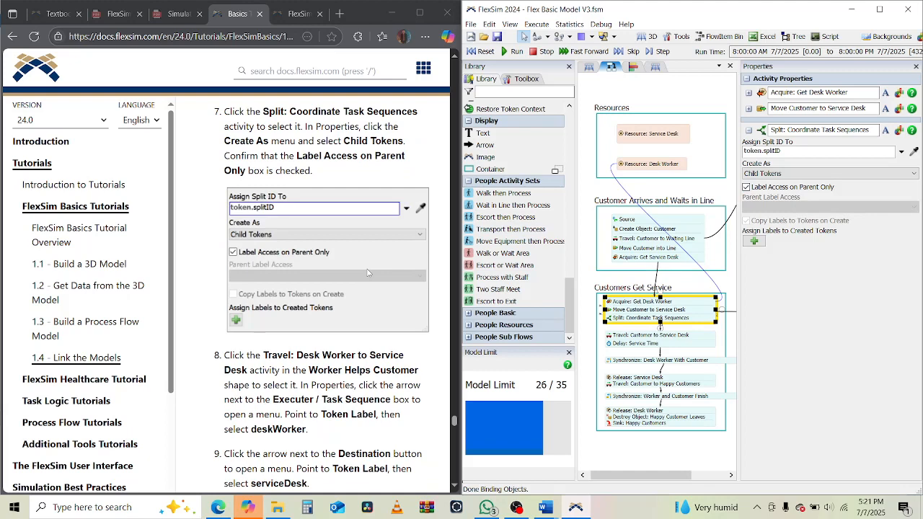
pyautogui.scroll(-1, 368, 272)
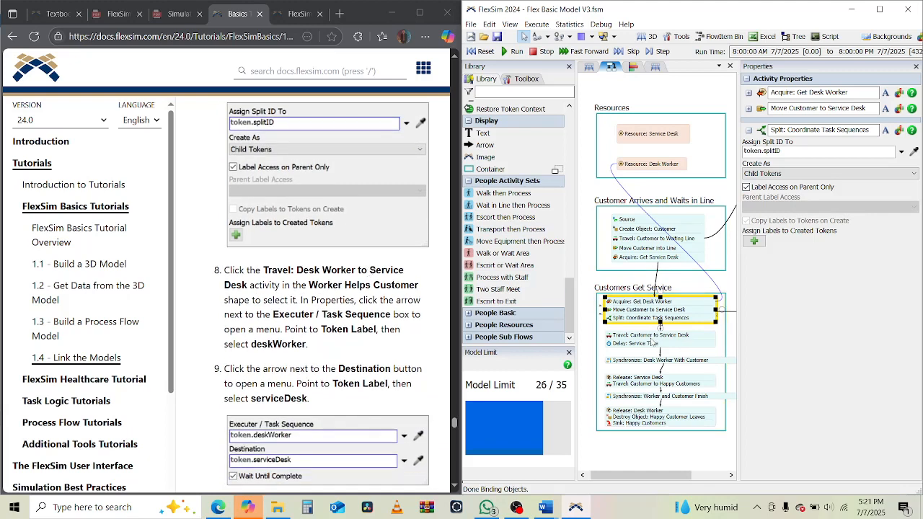
pyautogui.click(651, 342)
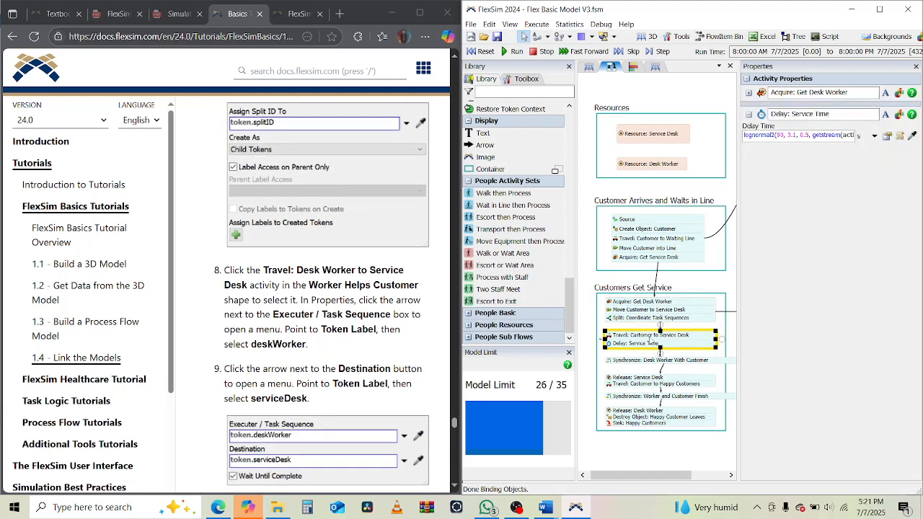
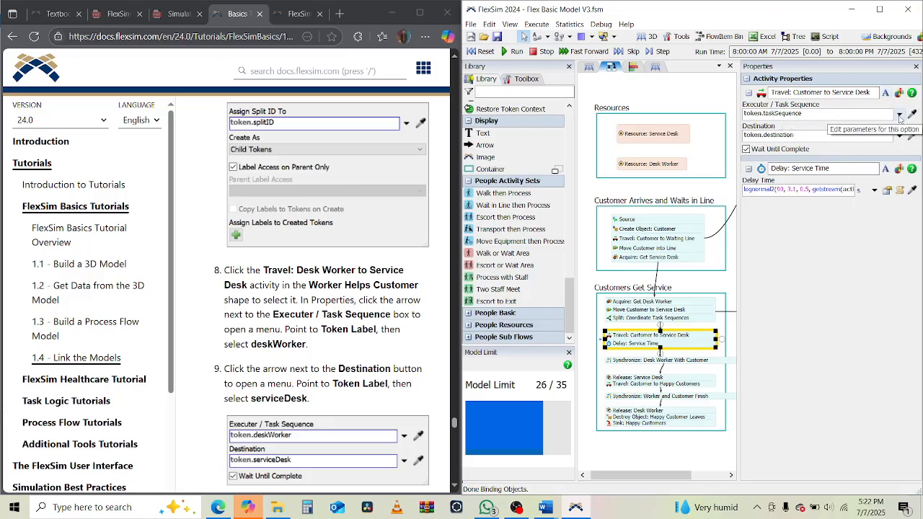
pyautogui.click(900, 115)
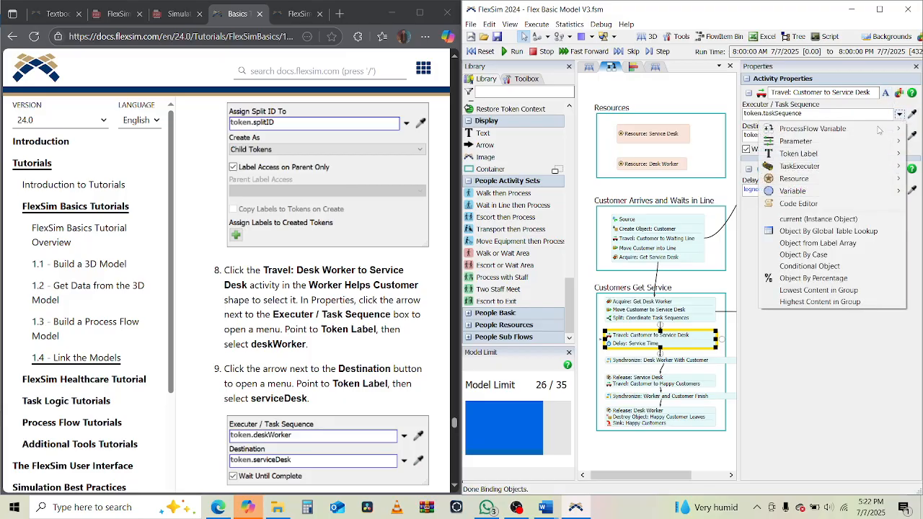
pyautogui.moveTo(812, 153)
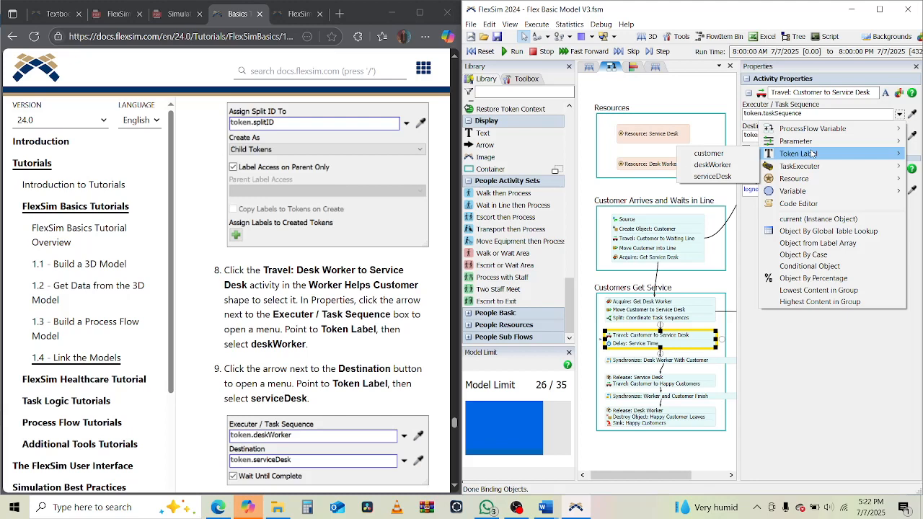
pyautogui.click(714, 164)
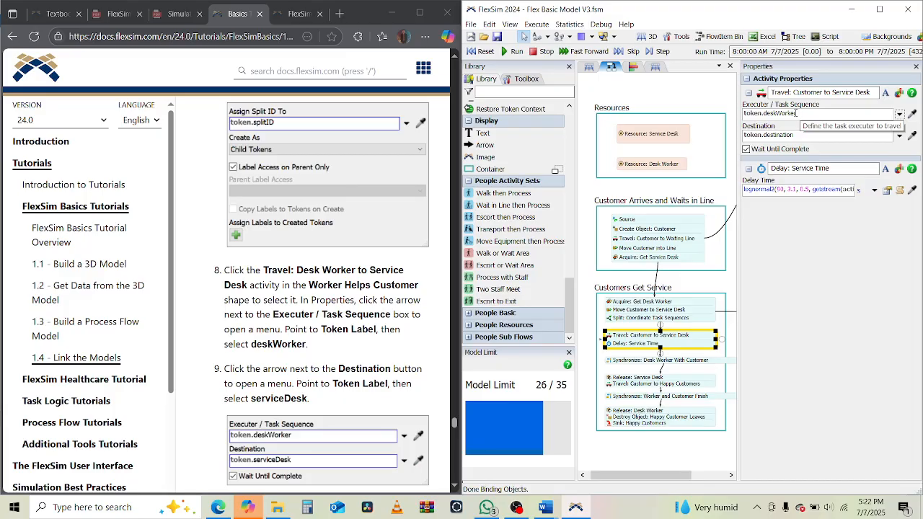
pyautogui.click(798, 113)
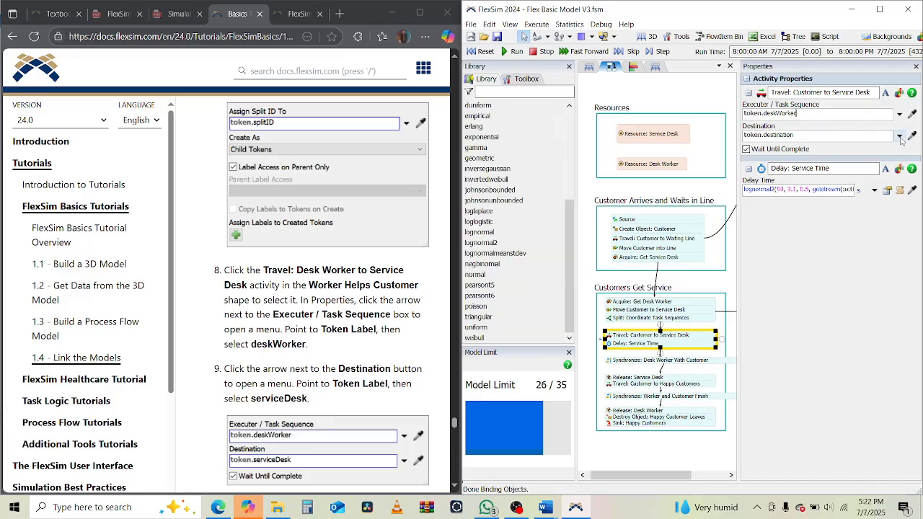
# Step: Set the Destination of the Travel: Customer to Service Desk activity to the serviceDesk token label
pyautogui.click(899, 136)
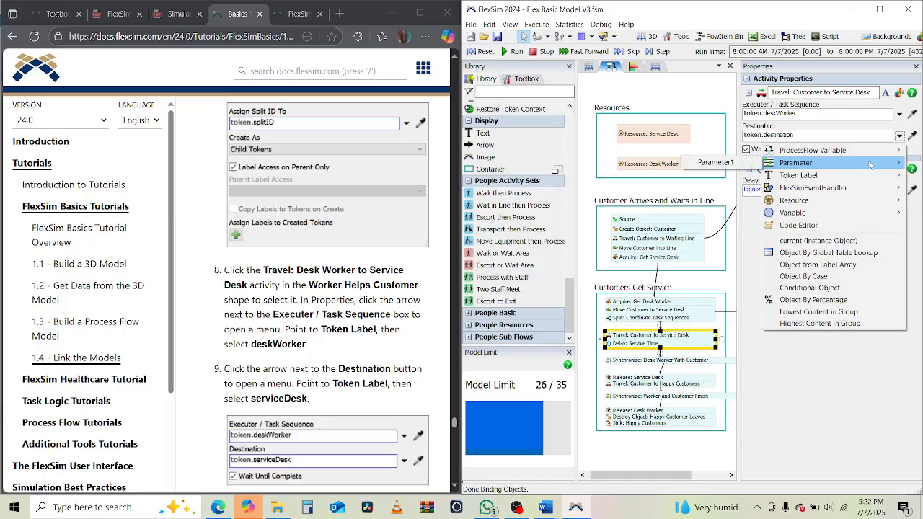
pyautogui.moveTo(831, 177)
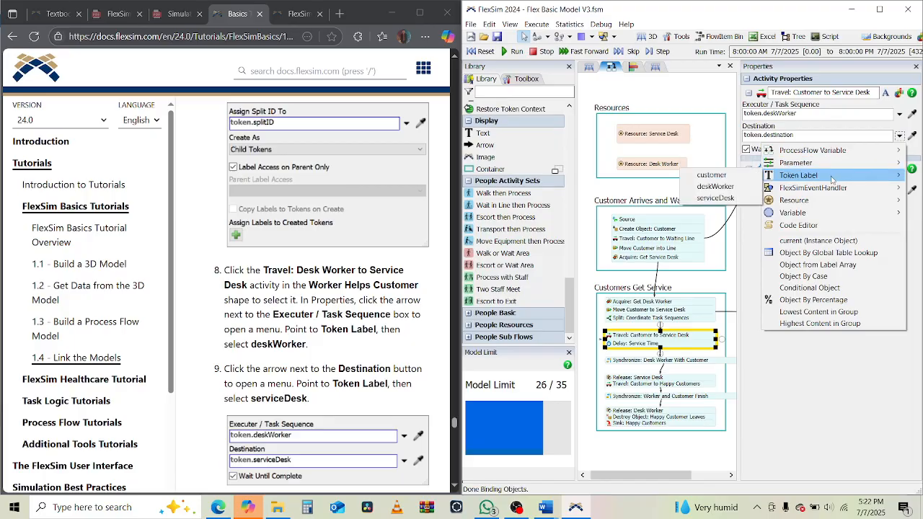
pyautogui.click(715, 198)
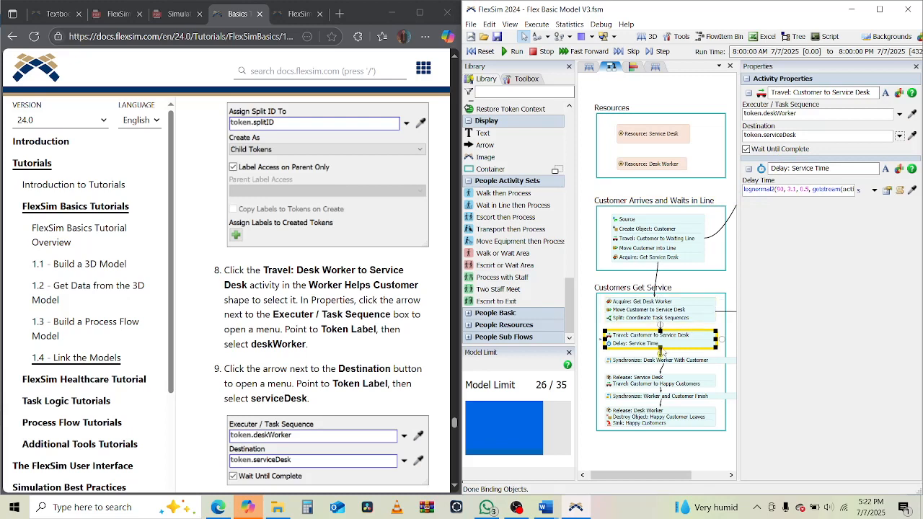
# Step: Set the Executer / Task Sequence of Travel: Desk Worker to Service Desk in the Worker Helps Customer container to the deskWorker token label
pyautogui.scroll(-1, 392, 319)
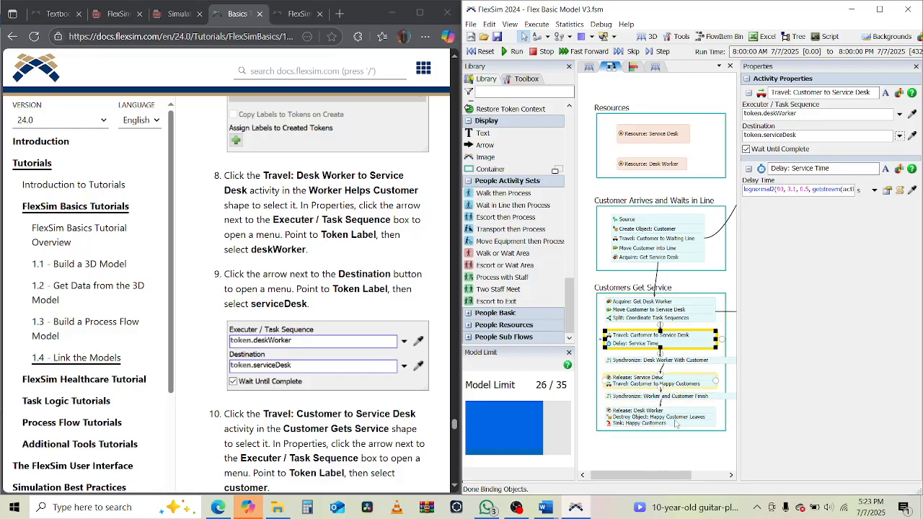
pyautogui.moveTo(656, 479); pyautogui.dragTo(597, 456)
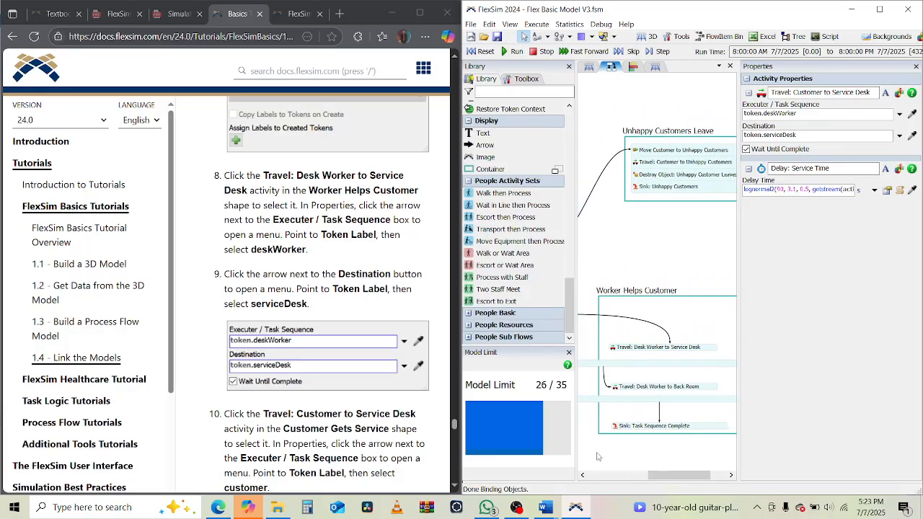
pyautogui.click(668, 348)
pyautogui.click(668, 348)
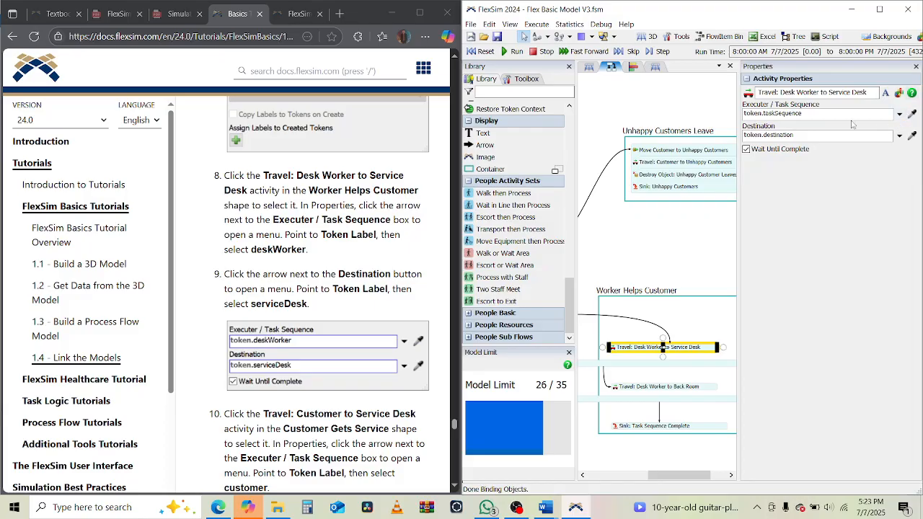
pyautogui.click(902, 115)
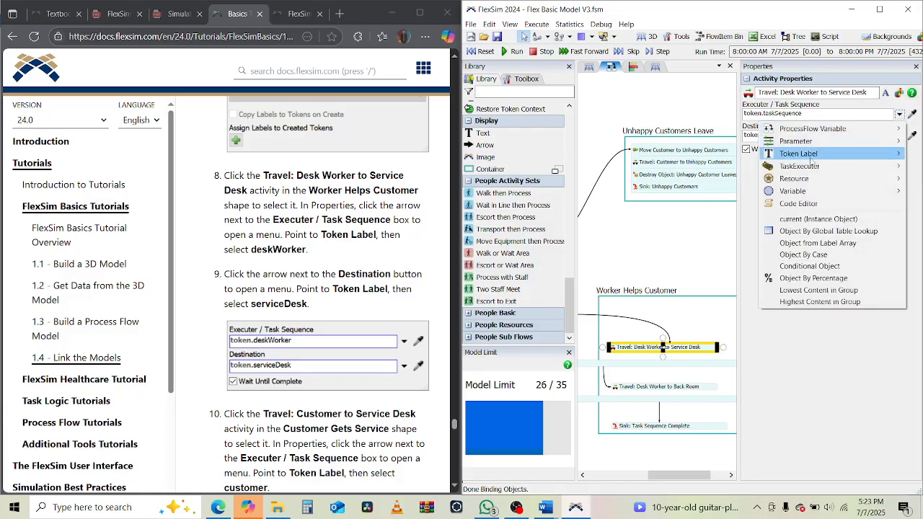
pyautogui.moveTo(811, 158)
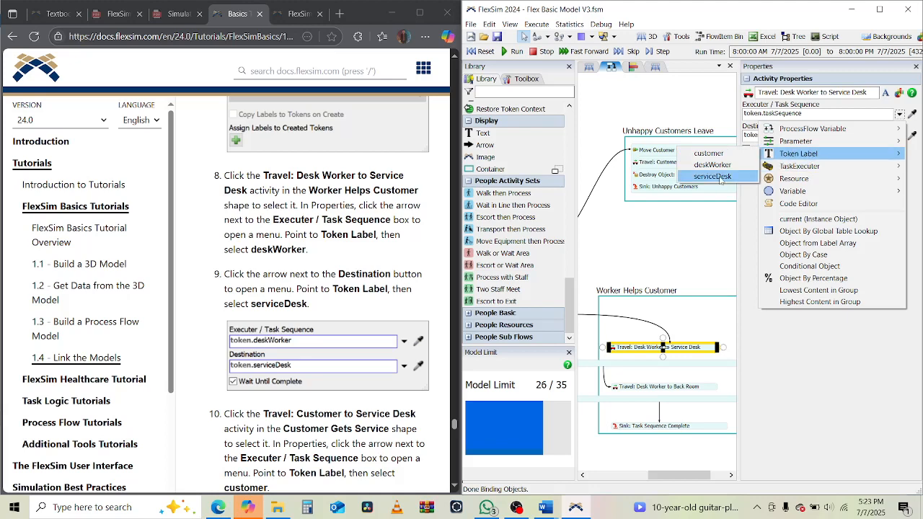
pyautogui.click(713, 165)
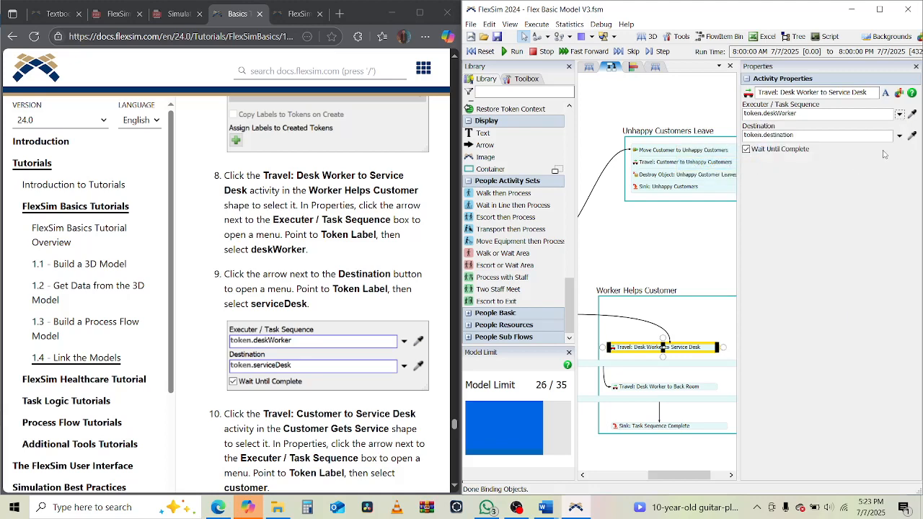
# Step: Set the Destination of the Travel: Desk Worker to Service Desk activity to the serviceDesk token label
pyautogui.click(900, 136)
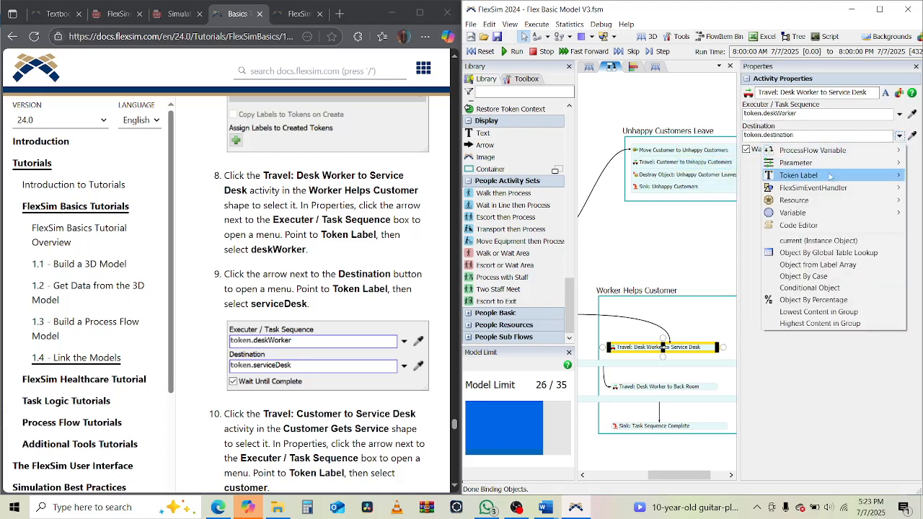
pyautogui.moveTo(833, 177)
pyautogui.click(727, 203)
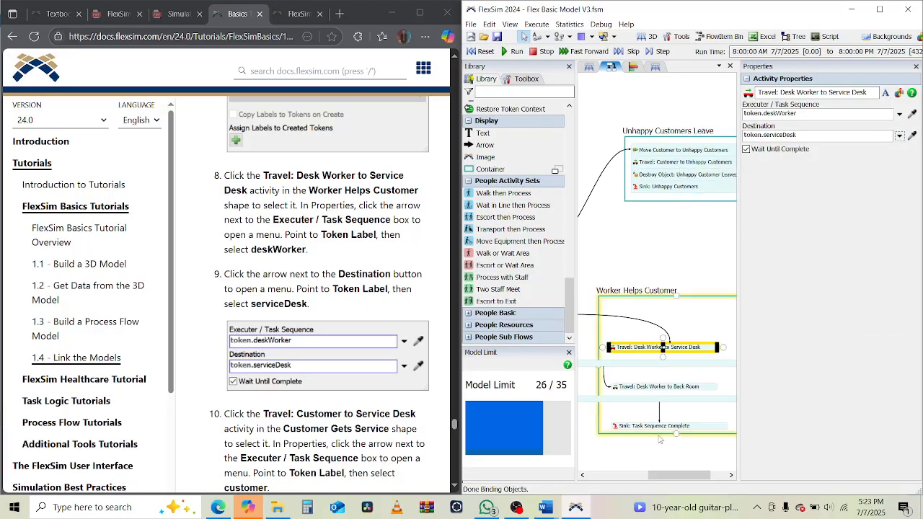
# Step: Set the Executer / Task Sequence of Travel: Customer to Service Desk in the Customers Get Service container to the customer token label
pyautogui.moveTo(665, 476); pyautogui.dragTo(606, 477)
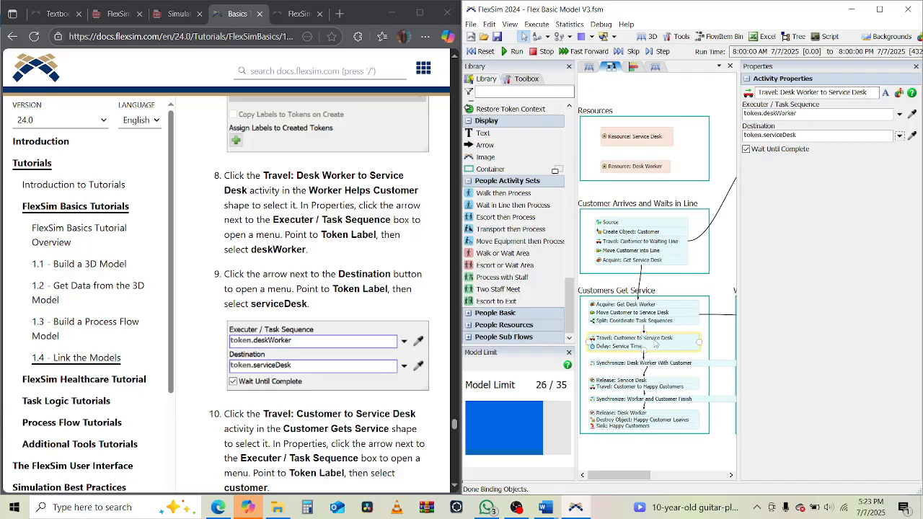
pyautogui.click(655, 343)
pyautogui.scroll(-2, 300, 383)
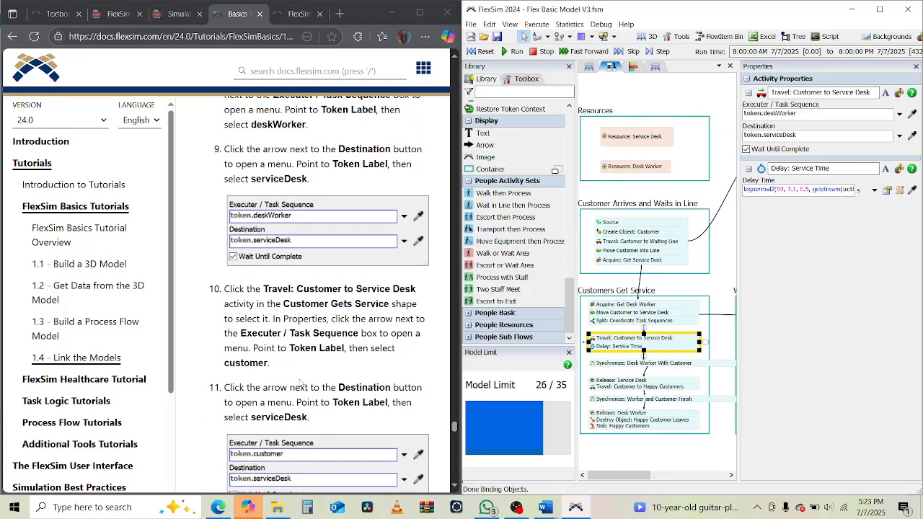
pyautogui.scroll(-1, 300, 382)
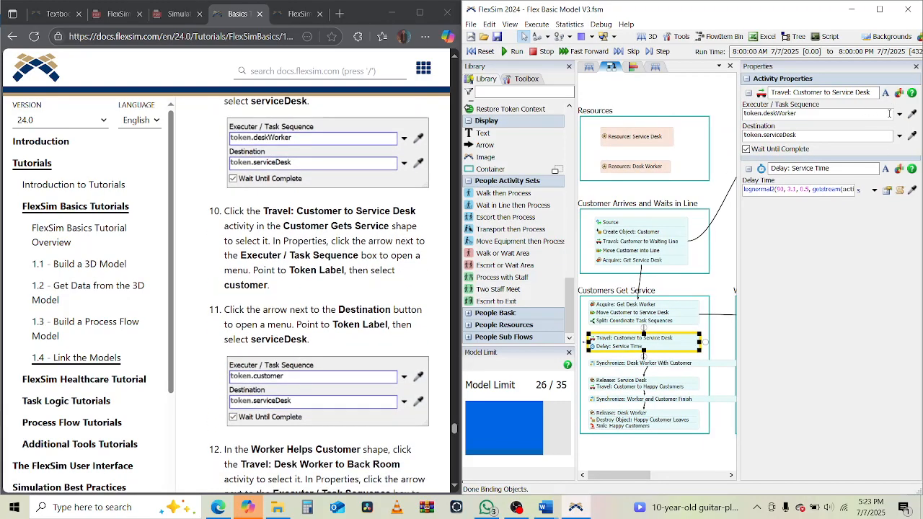
pyautogui.click(900, 114)
pyautogui.moveTo(812, 153)
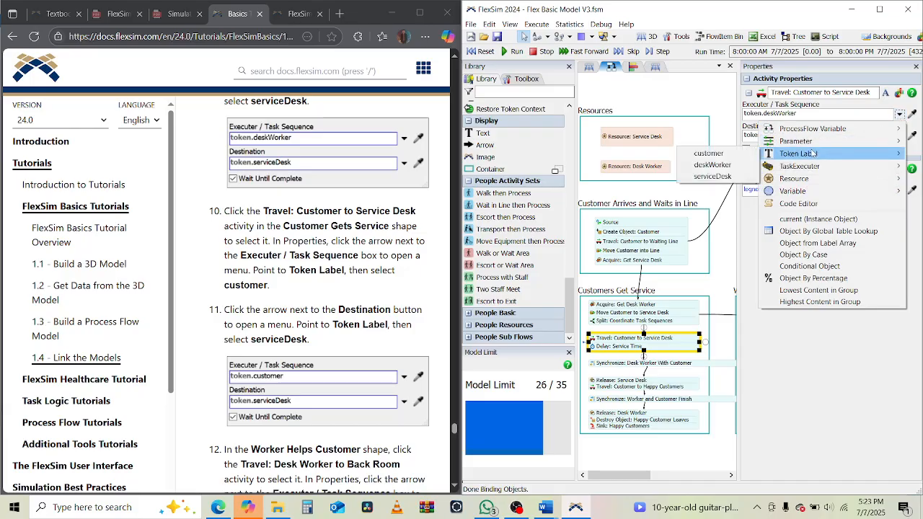
pyautogui.click(710, 153)
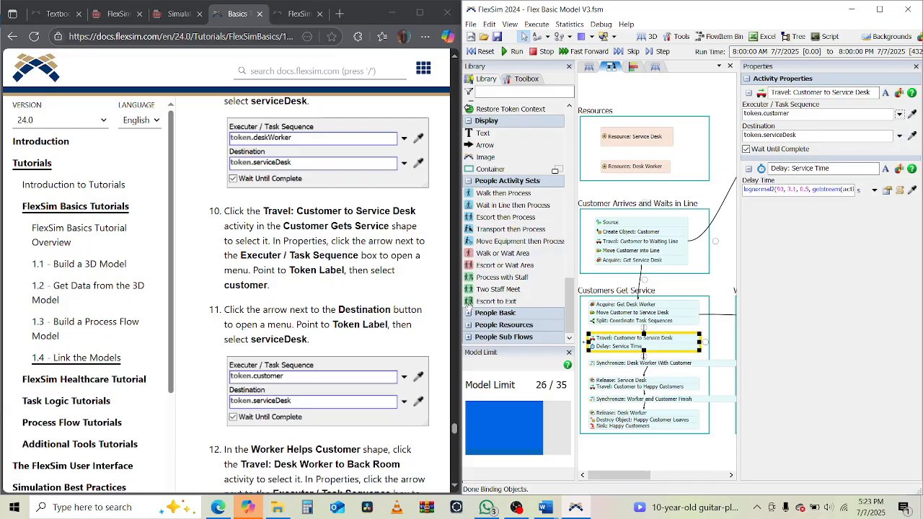
# Step: Set the Executer / Task Sequence of Travel: Desk Worker to Back Room in the Worker Helps Customer container to the deskWorker token label
pyautogui.scroll(-2, 339, 402)
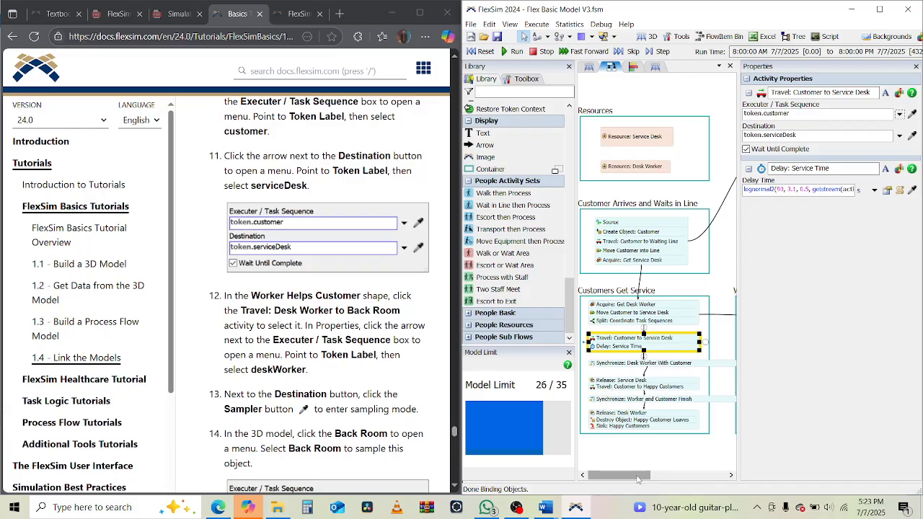
pyautogui.moveTo(637, 475); pyautogui.dragTo(687, 476)
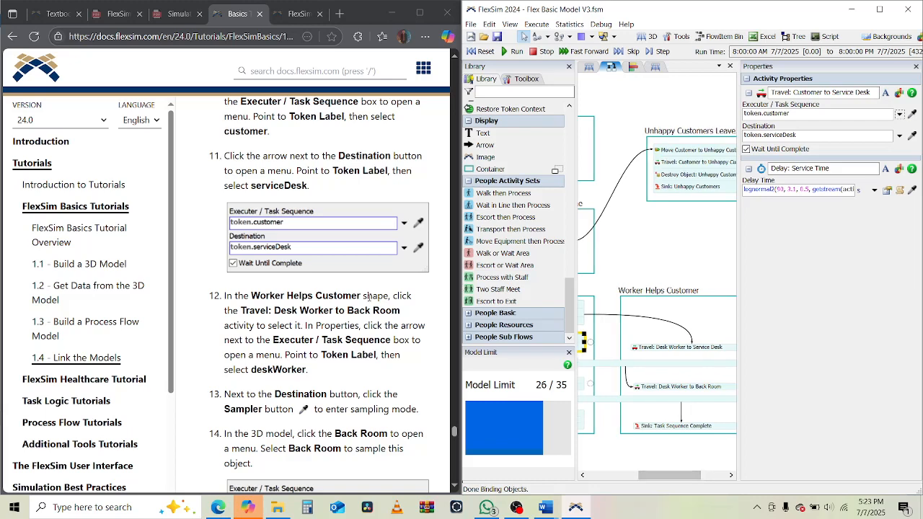
pyautogui.click(669, 388)
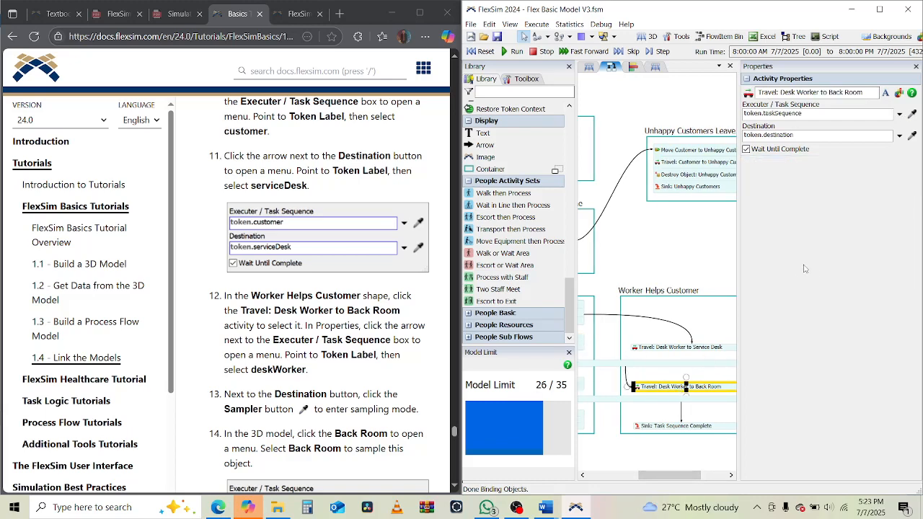
pyautogui.click(899, 114)
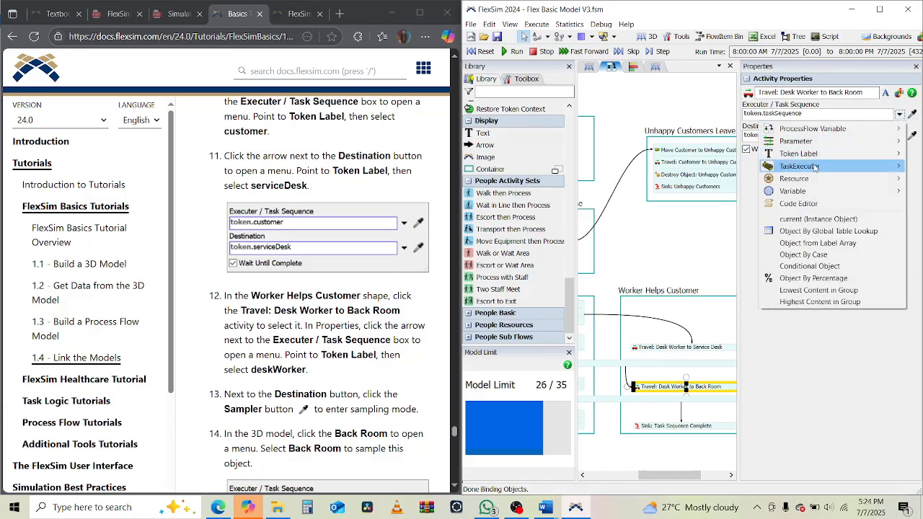
pyautogui.moveTo(803, 160)
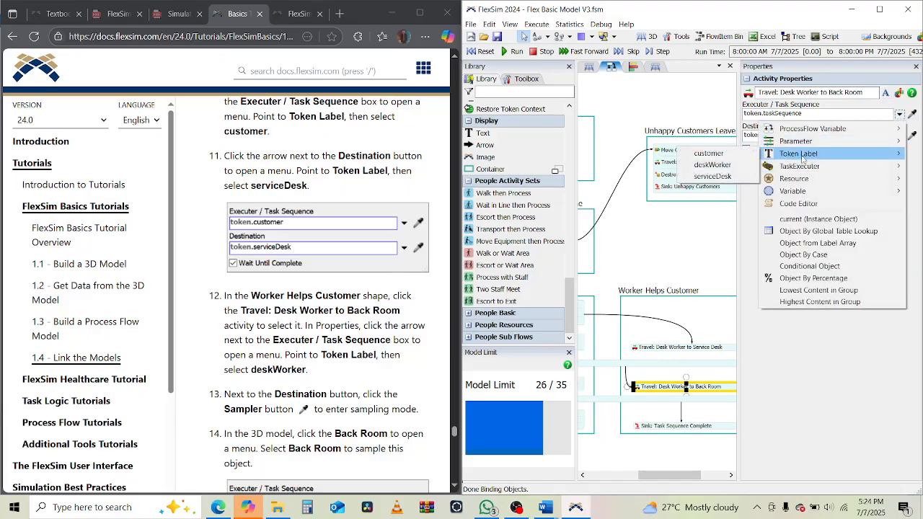
pyautogui.click(733, 165)
pyautogui.scroll(-2, 249, 347)
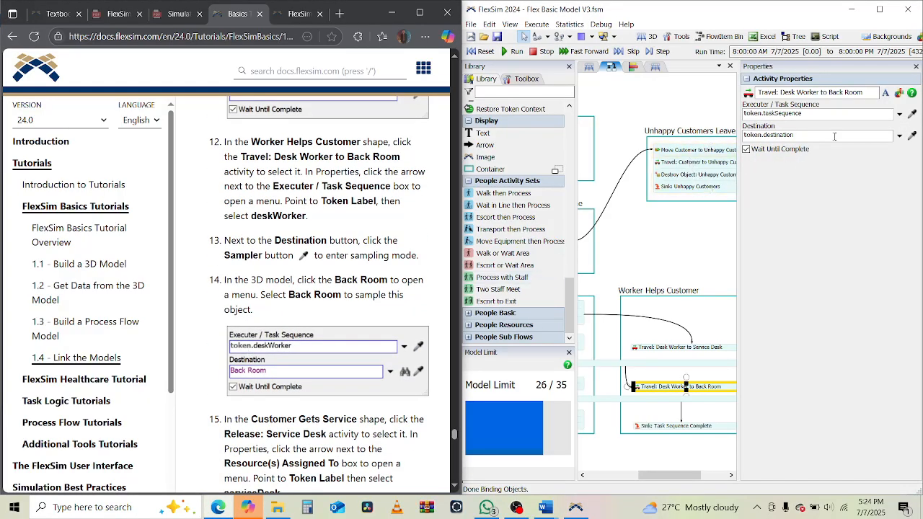
pyautogui.click(899, 114)
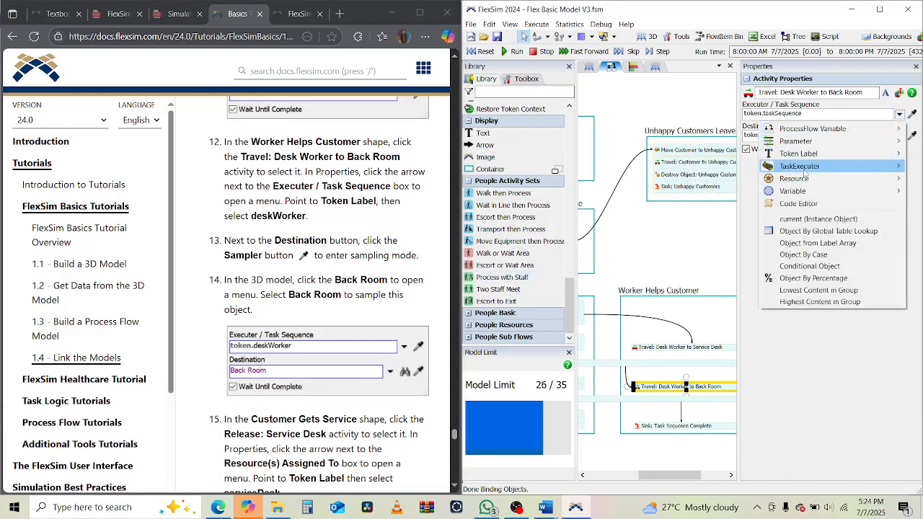
pyautogui.moveTo(815, 154)
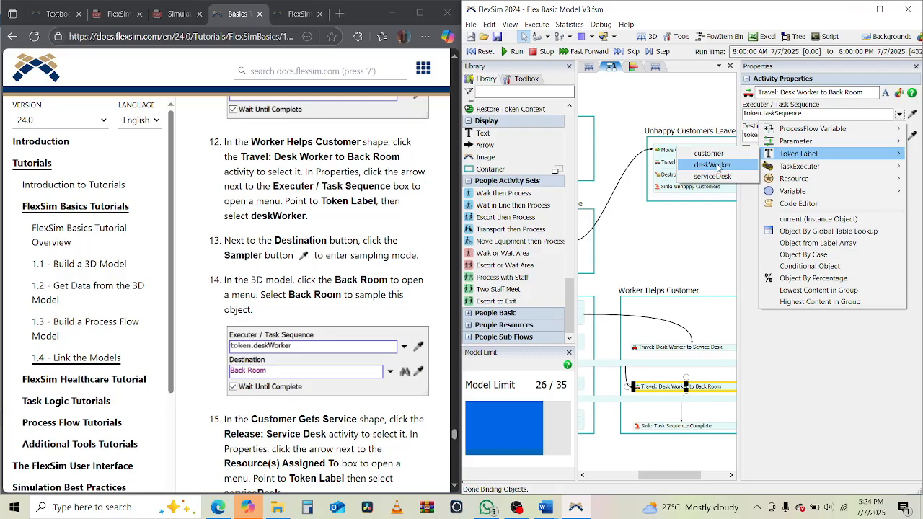
pyautogui.click(712, 165)
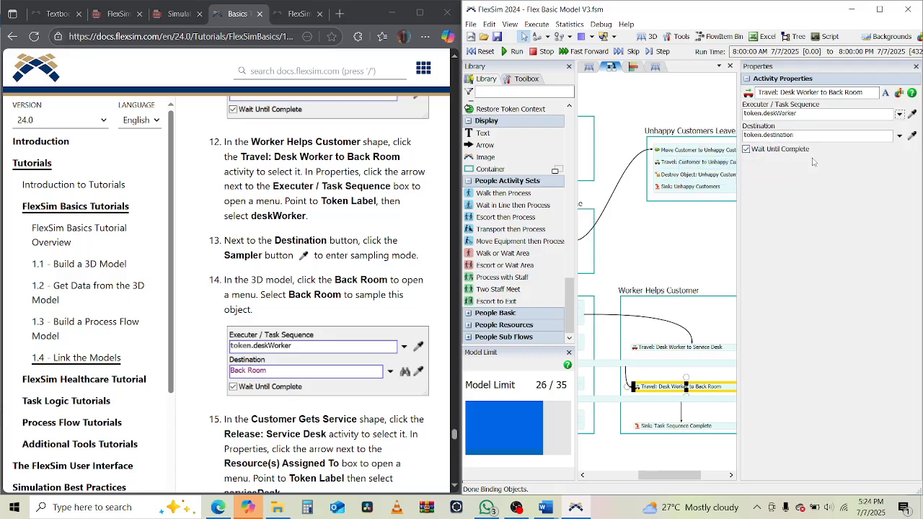
# Step: Sample the Back Room object in the 3D model as the Destination of the Travel: Desk Worker to Back Room activity
pyautogui.click(913, 135)
pyautogui.click(590, 66)
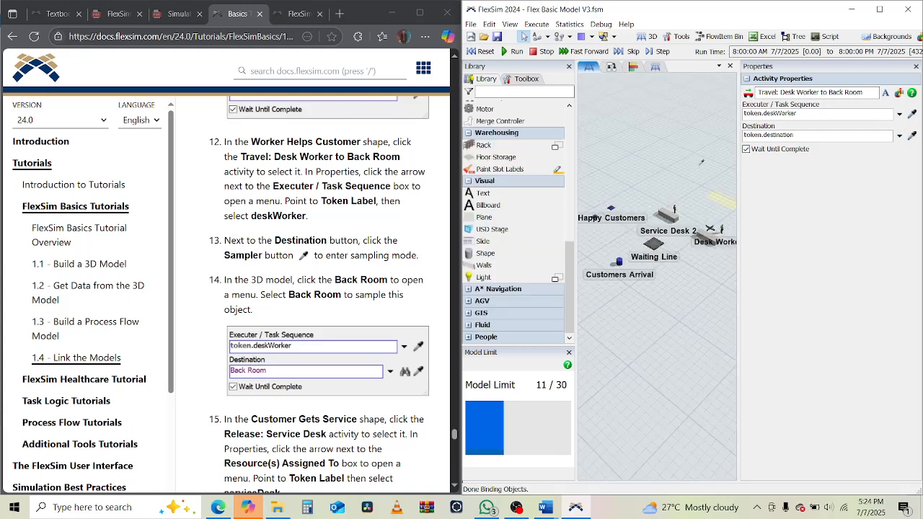
pyautogui.click(721, 202)
pyautogui.click(736, 208)
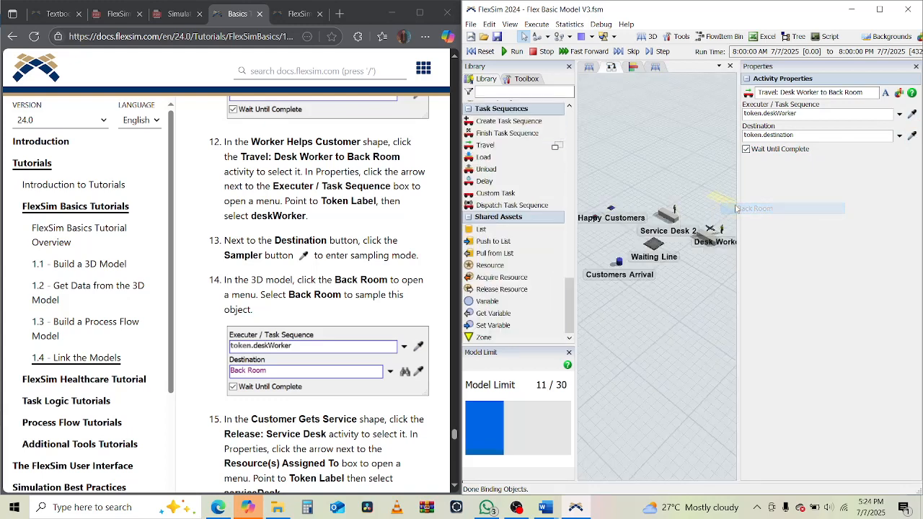
# Step: Set Resource(s) Assigned To of the Release: Service Desk activity in the Customers Get Service container to the serviceDesk token label
pyautogui.scroll(-2, 385, 408)
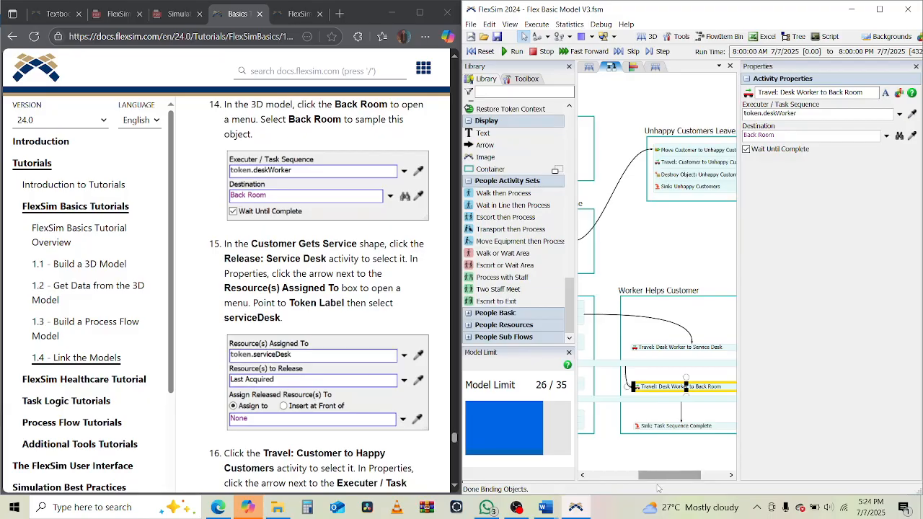
pyautogui.moveTo(662, 477); pyautogui.dragTo(613, 479)
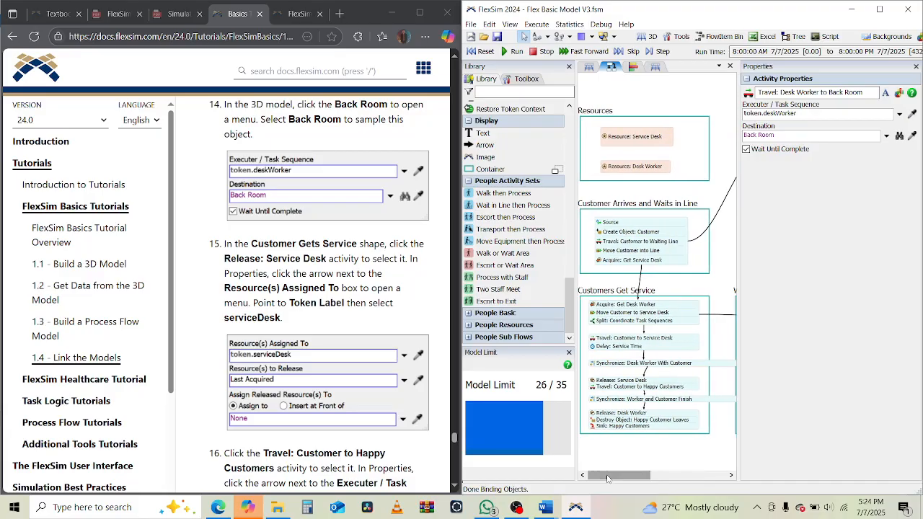
pyautogui.click(618, 382)
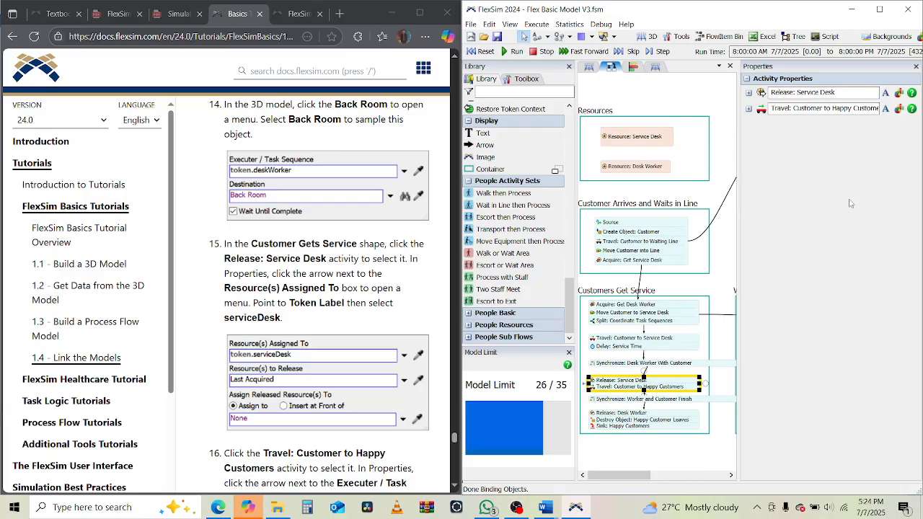
pyautogui.click(750, 93)
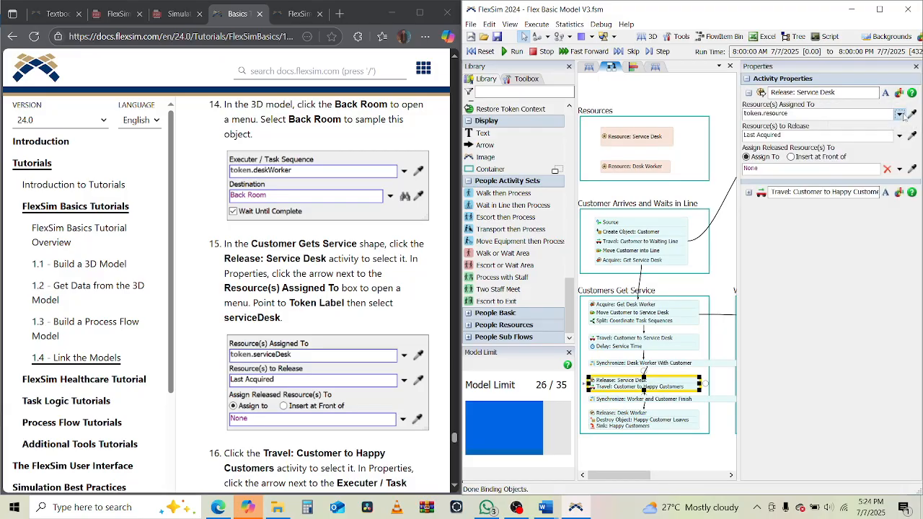
pyautogui.click(899, 115)
pyautogui.moveTo(848, 157)
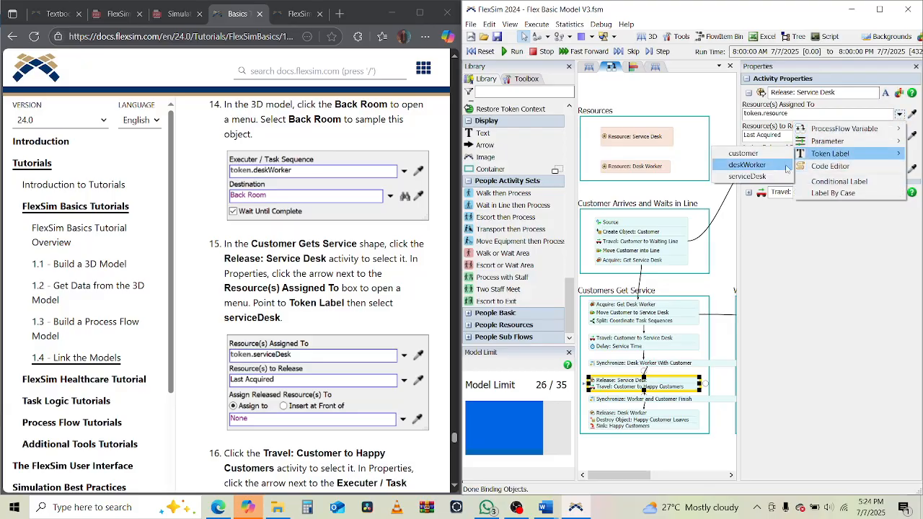
pyautogui.click(753, 177)
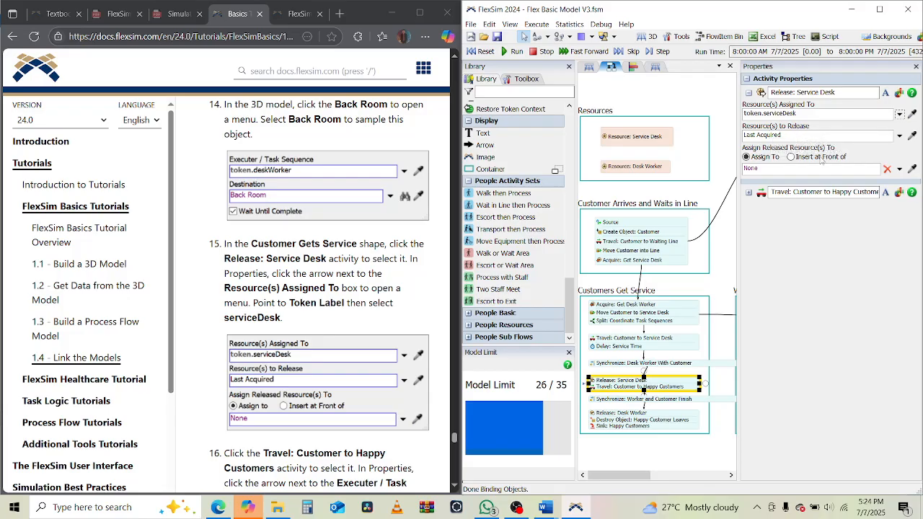
# Step: Set the Executer / Task Sequence of the Travel: Customer to Happy Customers activity to the customer token label
pyautogui.scroll(-3, 385, 336)
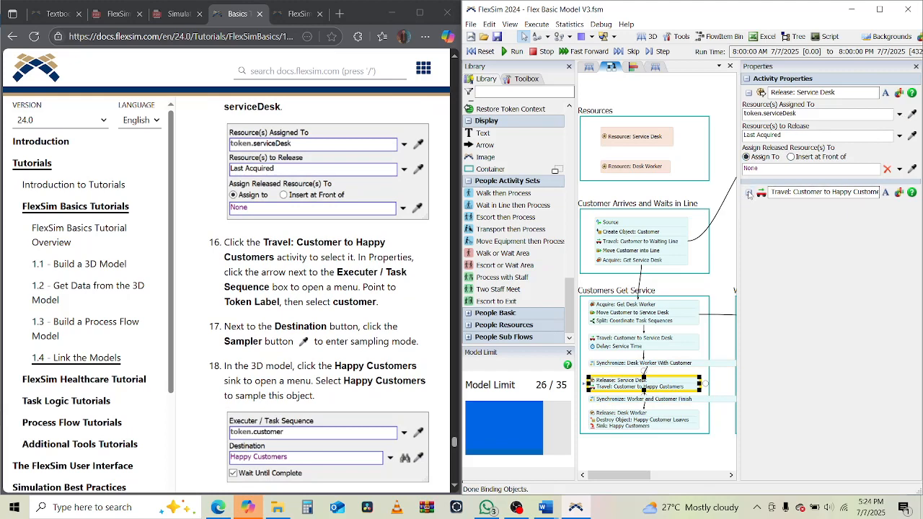
pyautogui.click(749, 192)
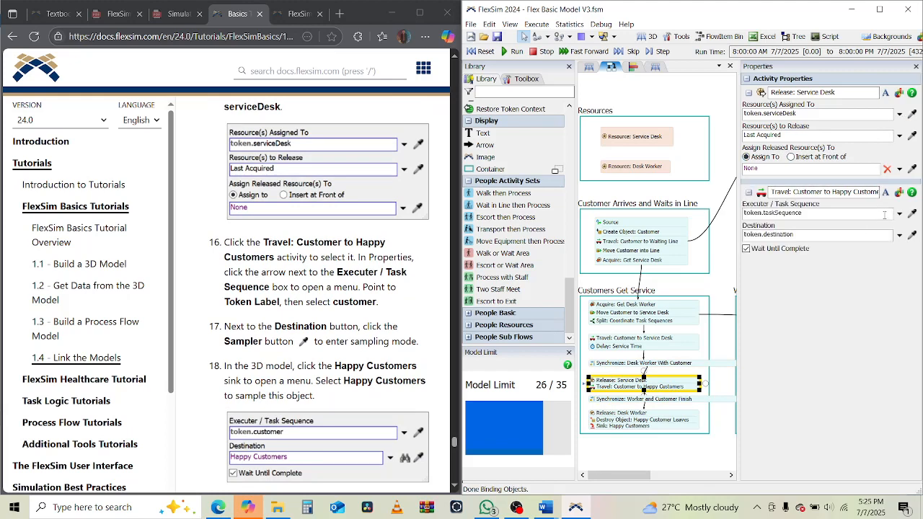
pyautogui.click(900, 214)
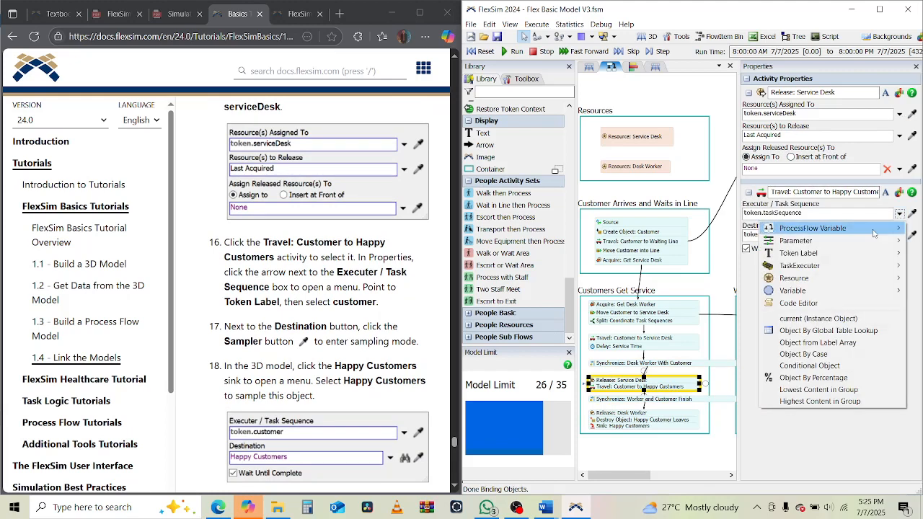
pyautogui.moveTo(811, 253)
pyautogui.click(723, 256)
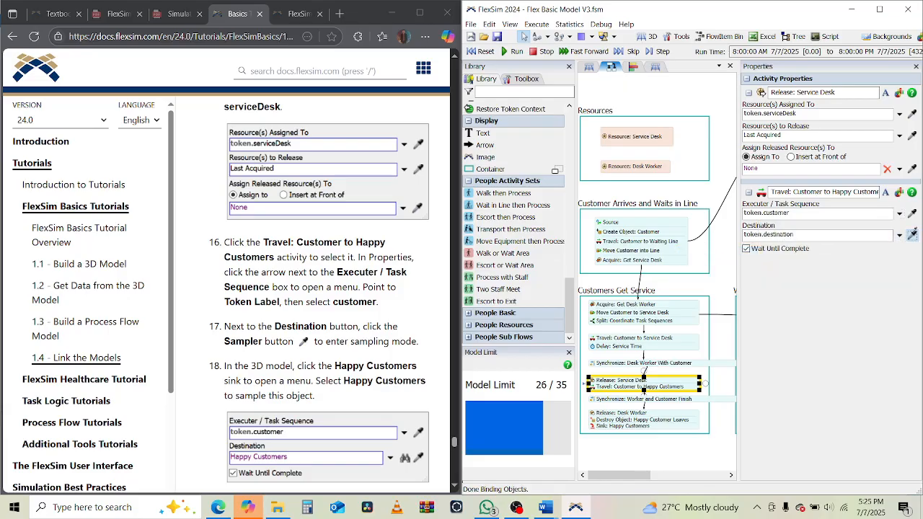
# Step: Sample the Happy Customers sink in the 3D model as the Destination of the Travel: Customer to Happy Customers activity
pyautogui.click(526, 78)
pyautogui.click(590, 67)
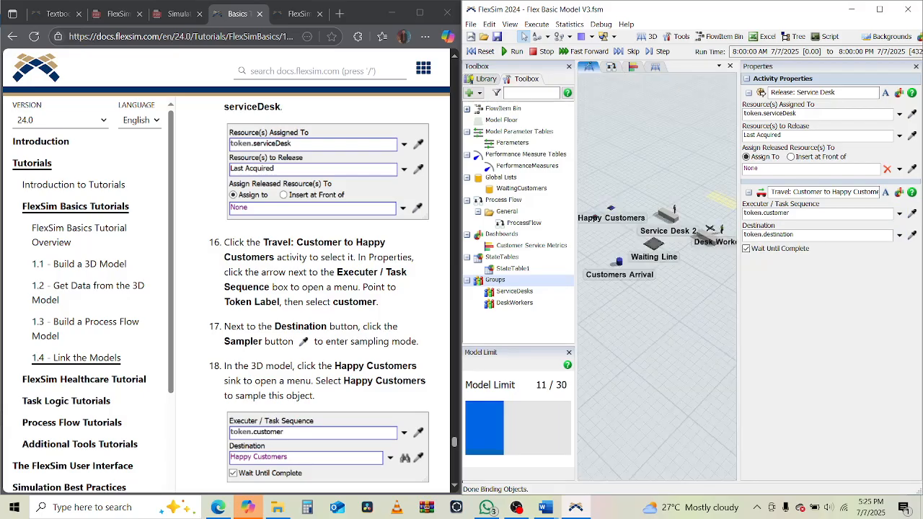
pyautogui.click(596, 217)
# Step: Set Resource(s) Assigned To of the Release: Desk Worker activity in the Customers Get Service container to the deskWorker token label
pyautogui.scroll(-4, 301, 409)
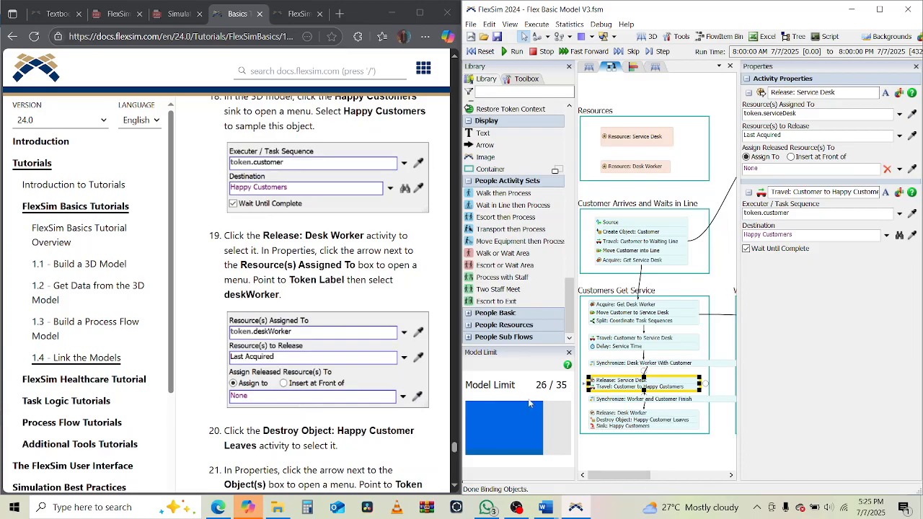
pyautogui.click(630, 419)
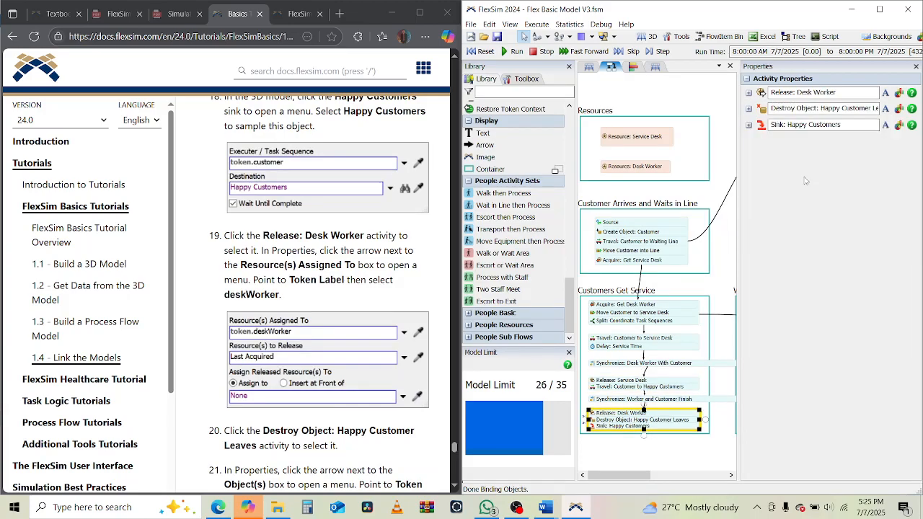
pyautogui.click(749, 92)
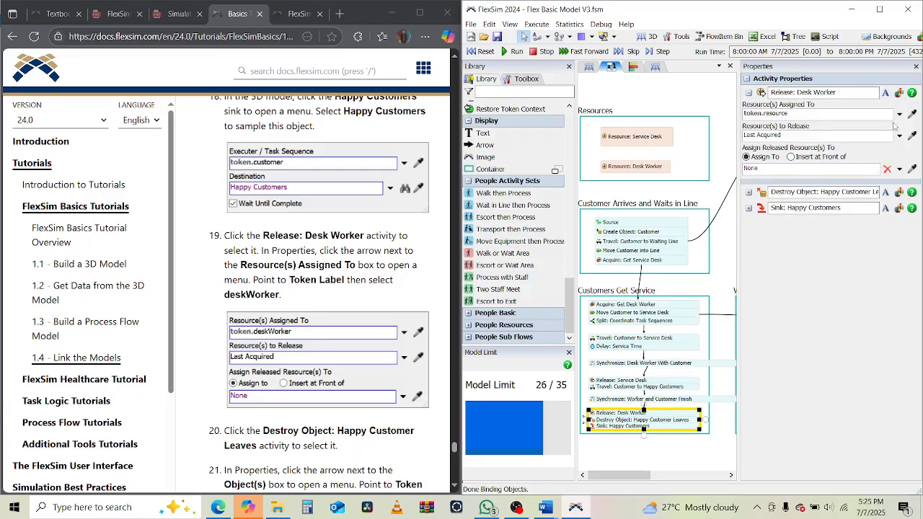
pyautogui.click(899, 114)
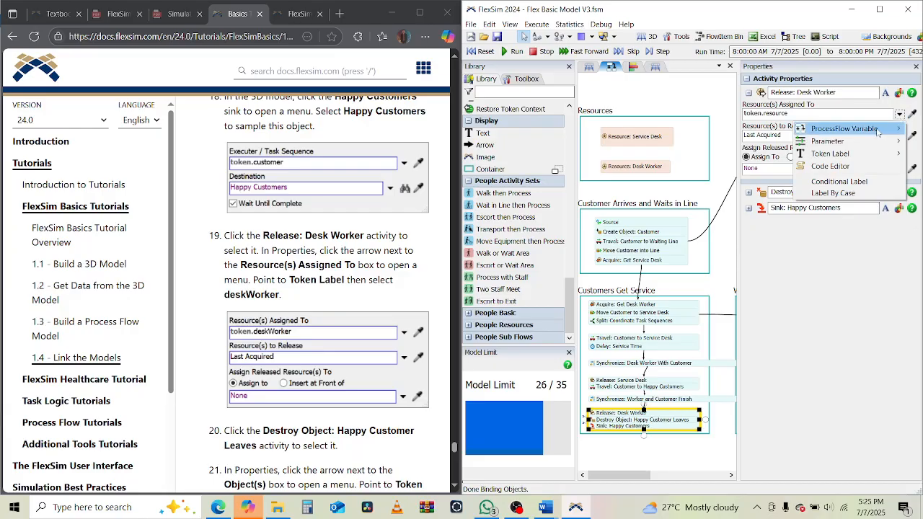
pyautogui.moveTo(830, 154)
pyautogui.click(770, 167)
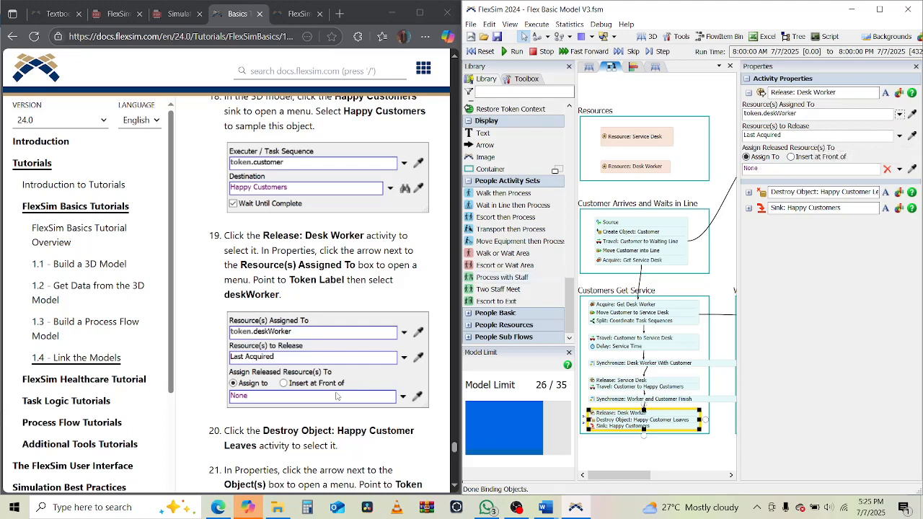
# Step: Set Object(s) of the Destroy Object: Happy Customer Leaves activity in the Customers Get Service container to the customer token label
pyautogui.click(749, 192)
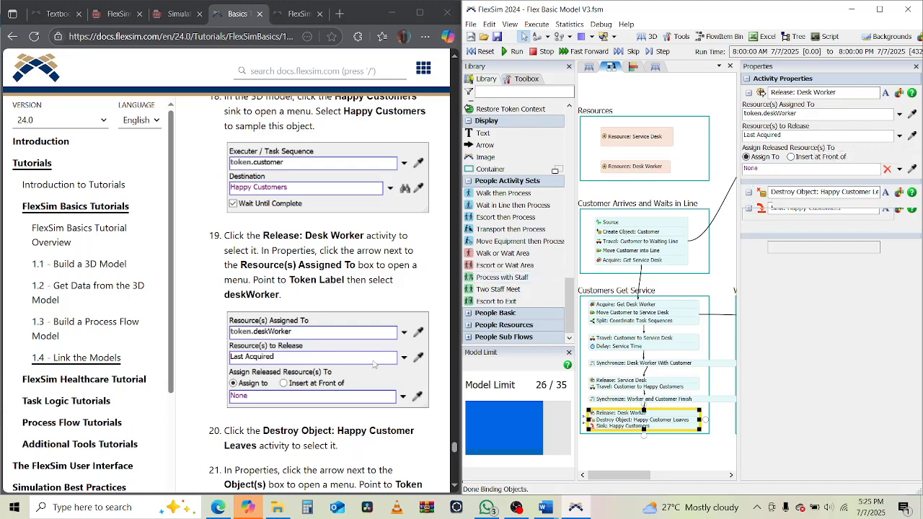
pyautogui.scroll(-3, 373, 364)
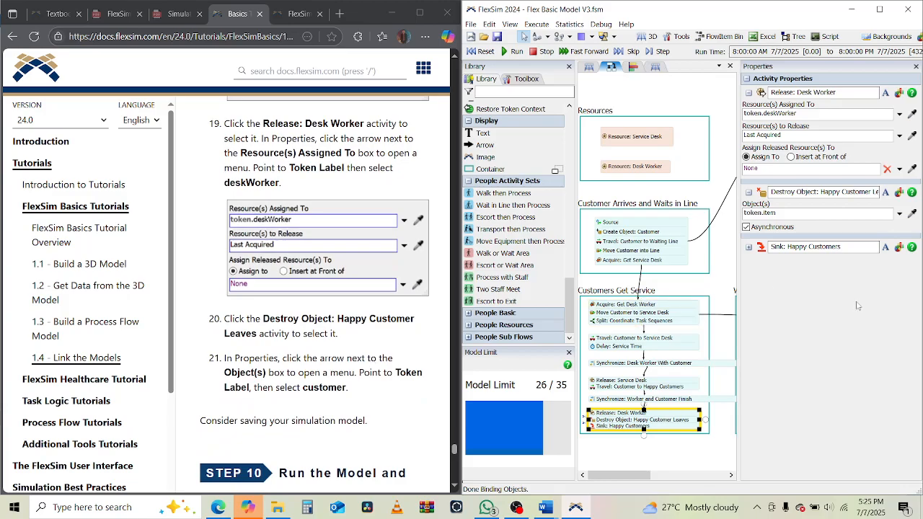
pyautogui.click(900, 214)
pyautogui.moveTo(793, 254)
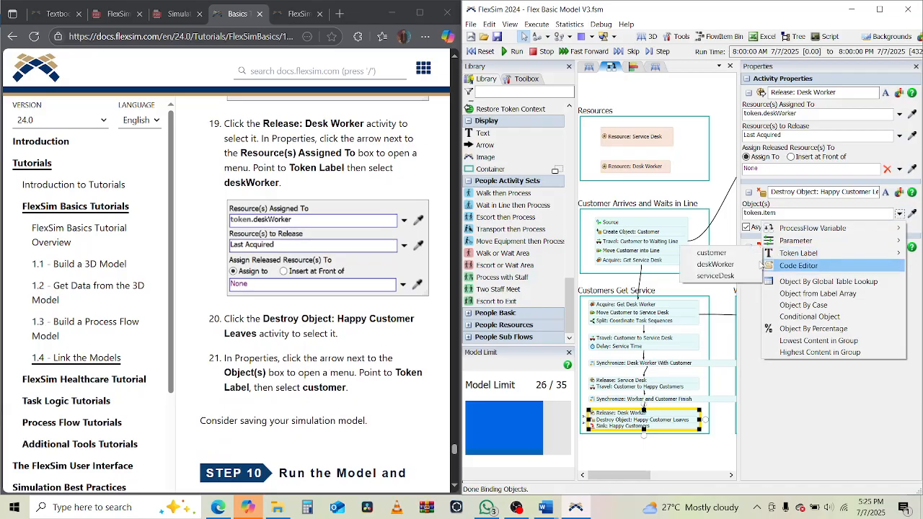
pyautogui.click(728, 253)
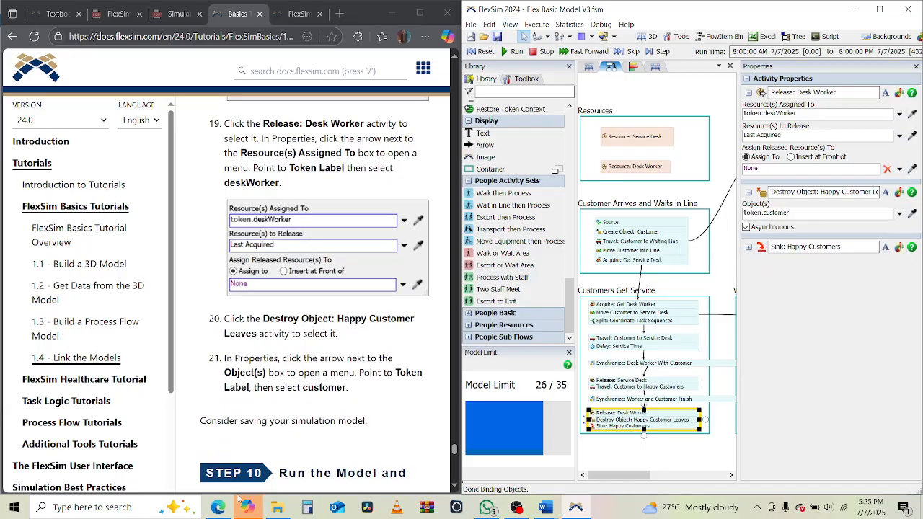
# Step: Examine the Synchronize: Worker and Customer Finish properties and review the tutorial's customer service logic instructions for any Synchronize settings
pyautogui.scroll(-4, 327, 452)
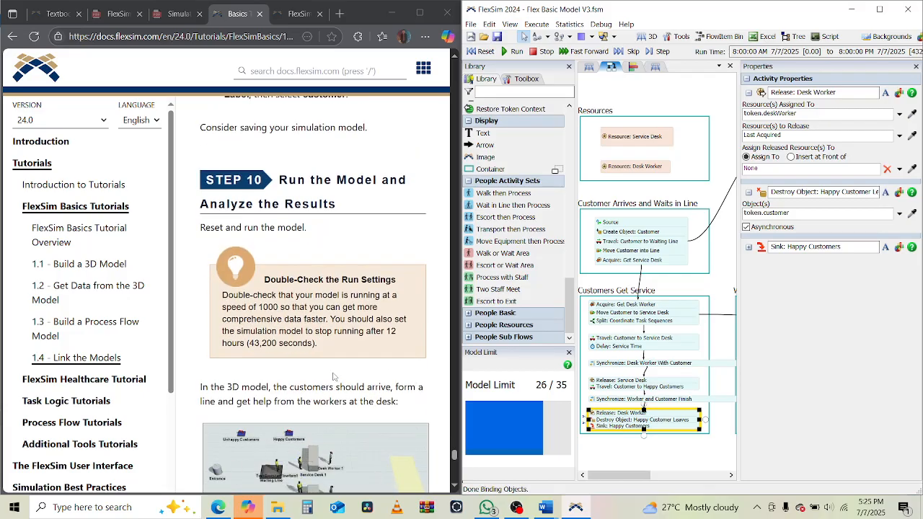
pyautogui.moveTo(646, 474)
pyautogui.mouseDown()
pyautogui.moveTo(687, 477)
pyautogui.moveTo(652, 476)
pyautogui.mouseUp()
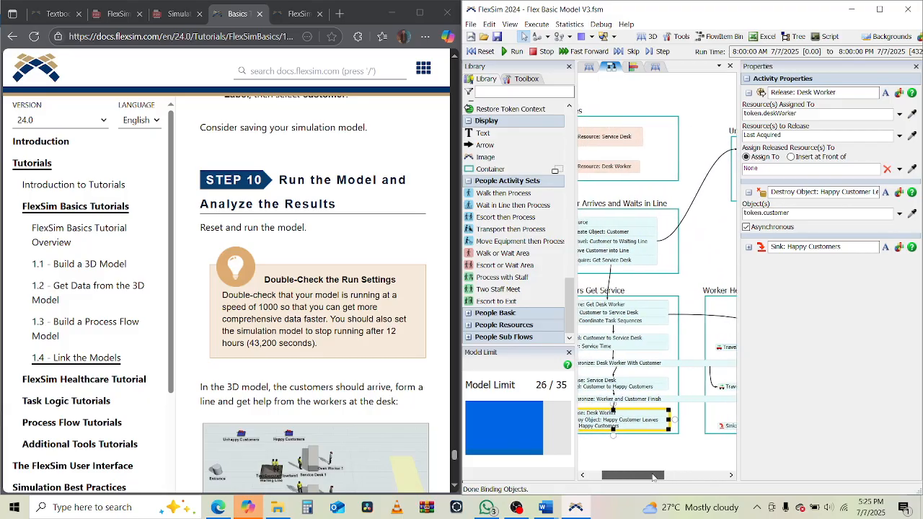
pyautogui.click(676, 402)
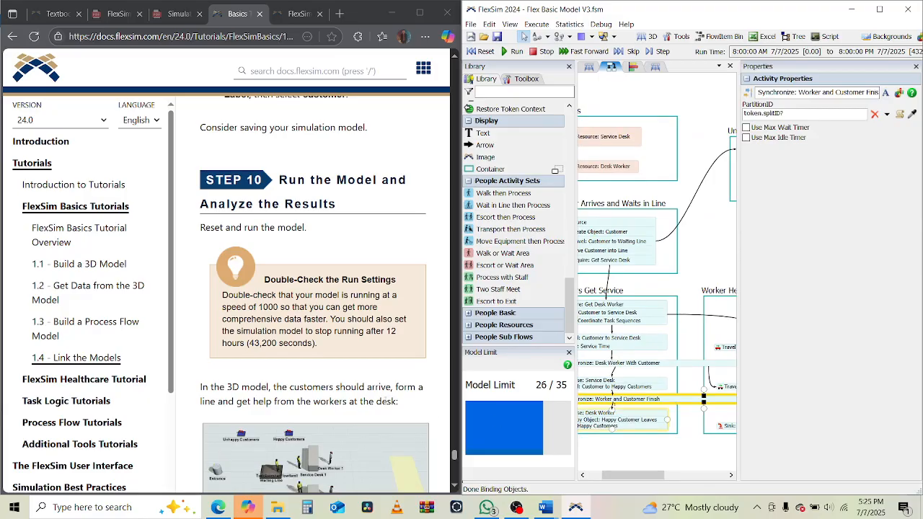
pyautogui.scroll(15, 270, 376)
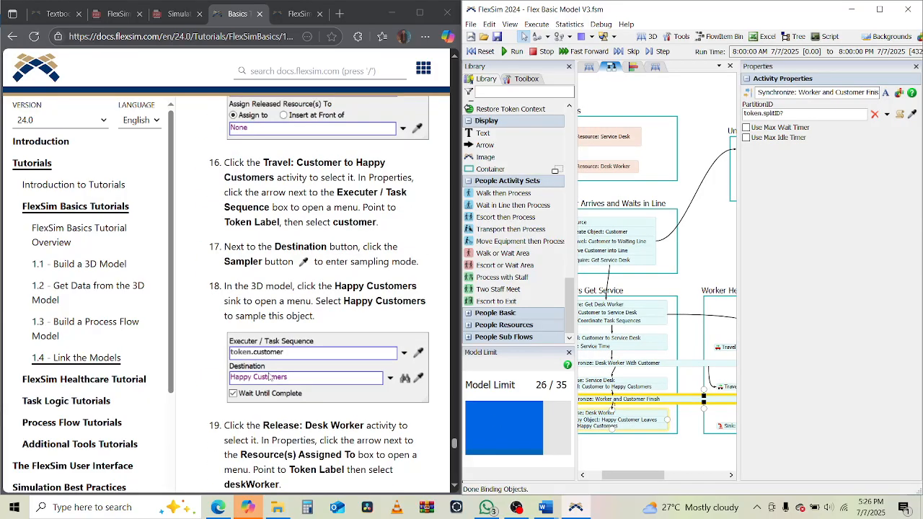
pyautogui.scroll(18, 269, 375)
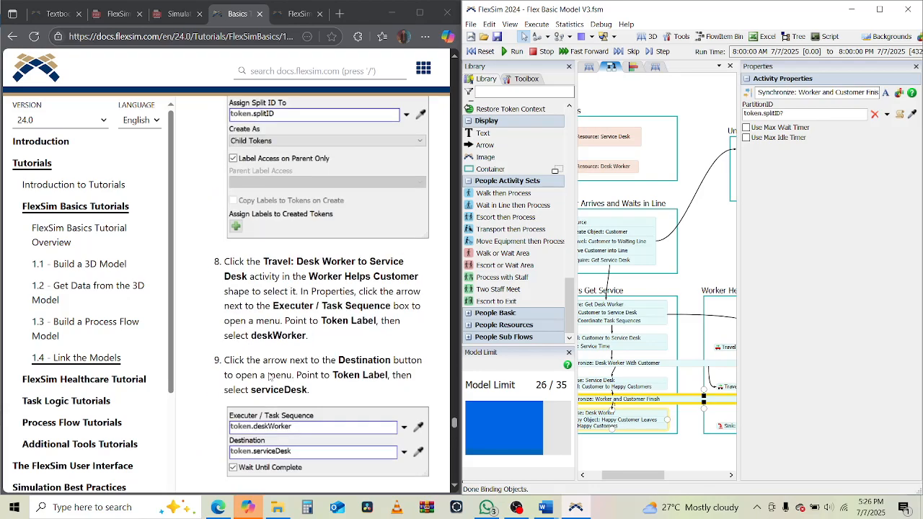
pyautogui.scroll(18, 269, 376)
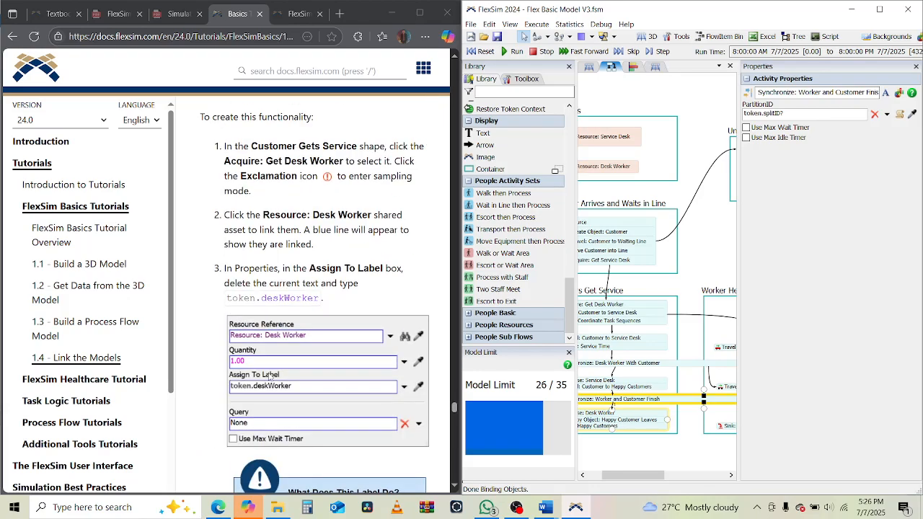
pyautogui.scroll(-12, 269, 375)
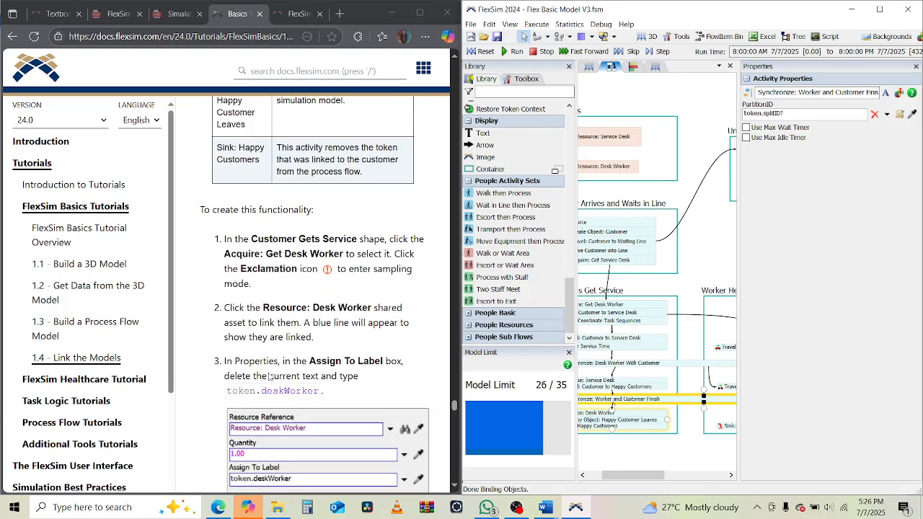
pyautogui.scroll(-8, 269, 376)
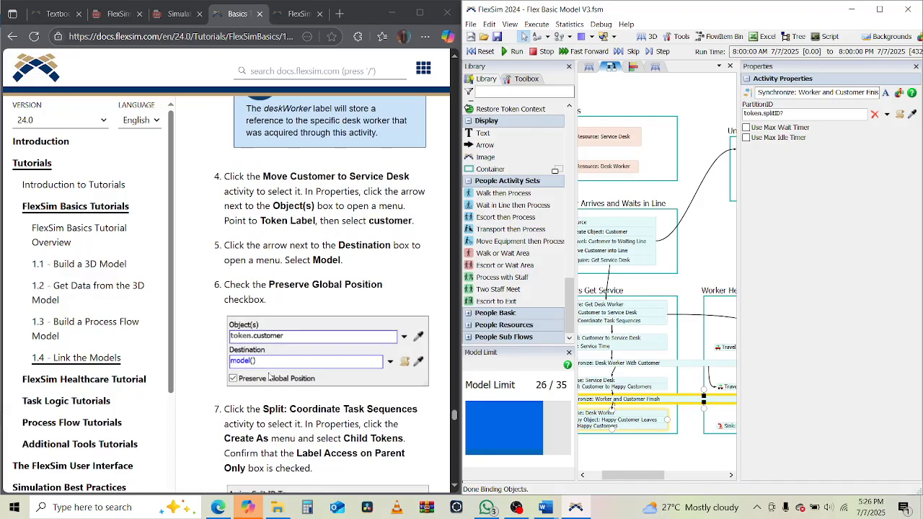
pyautogui.scroll(-3, 269, 376)
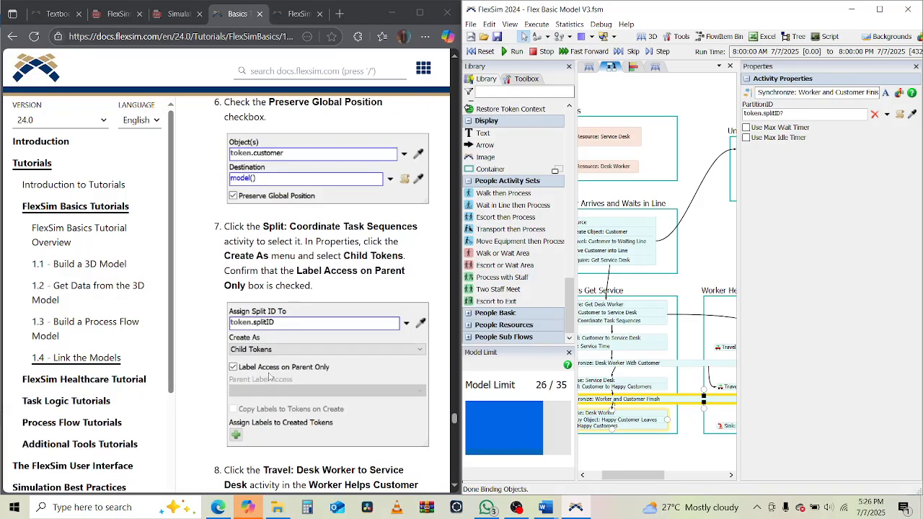
pyautogui.scroll(-3, 269, 376)
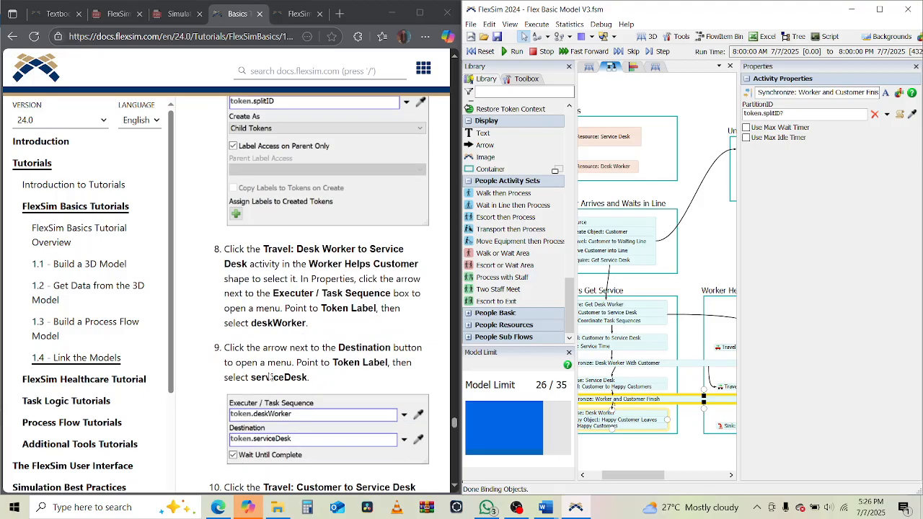
# Step: Inspect the properties of the Synchronize: Desk Worker With Customer and Travel: Desk Worker to Back Room activities
pyautogui.click(682, 366)
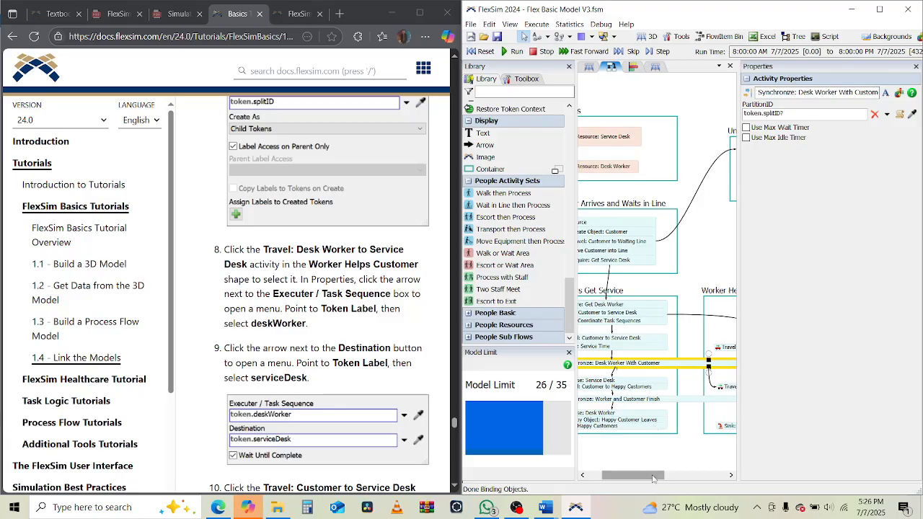
pyautogui.moveTo(653, 478); pyautogui.dragTo(675, 474)
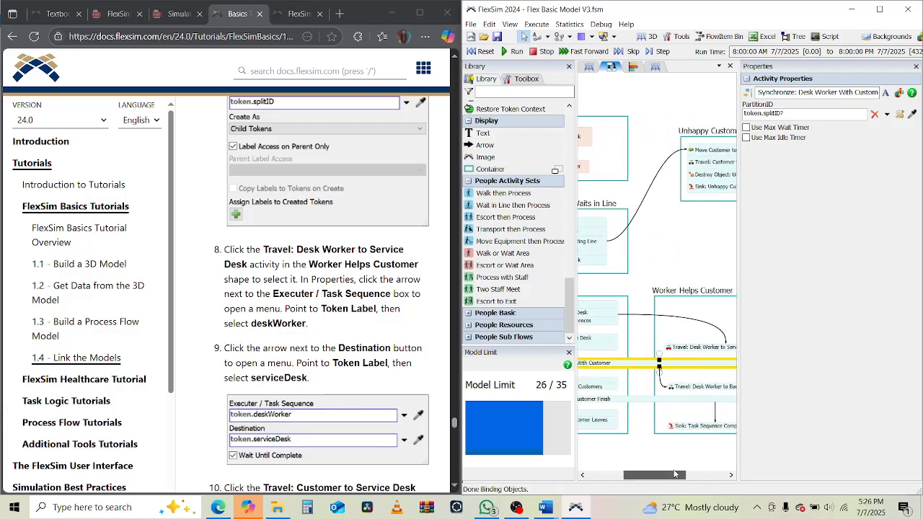
pyautogui.click(703, 388)
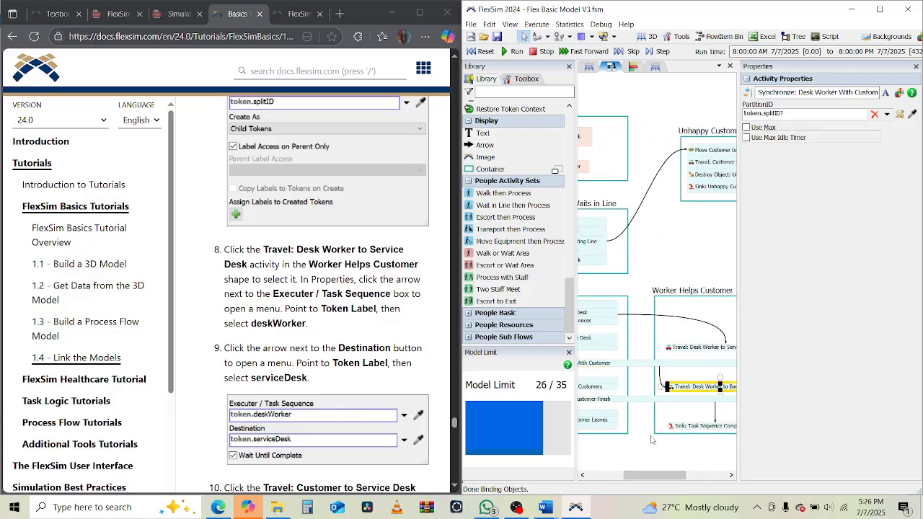
pyautogui.moveTo(667, 476); pyautogui.dragTo(617, 475)
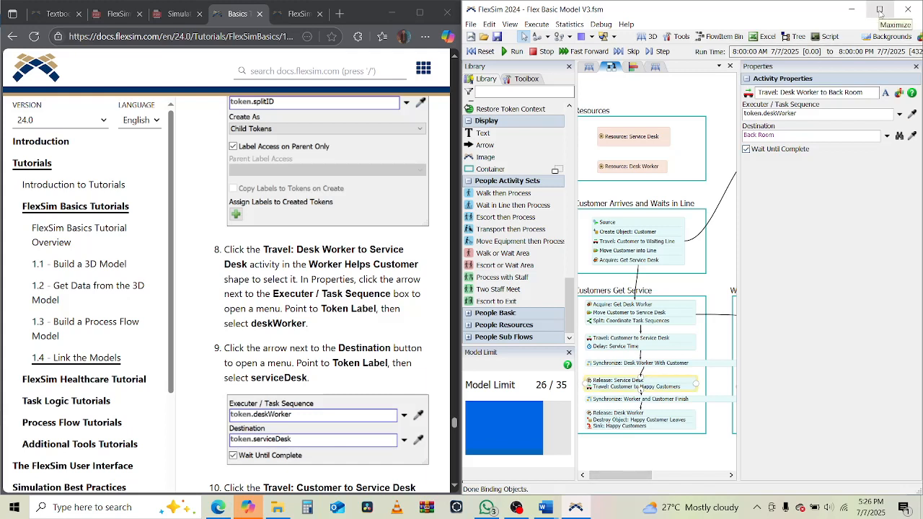
# Step: Search the tutorial page in the browser for "Synchronize" and go through the matches for instructions on configuring and connecting those activities
pyautogui.click(318, 230)
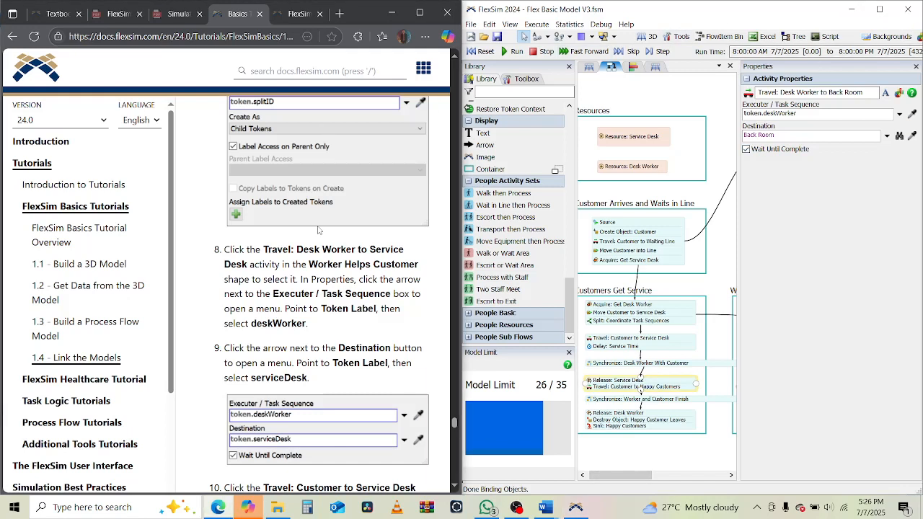
pyautogui.hotkey('ctrl', 'f')
pyautogui.write('Synchro')
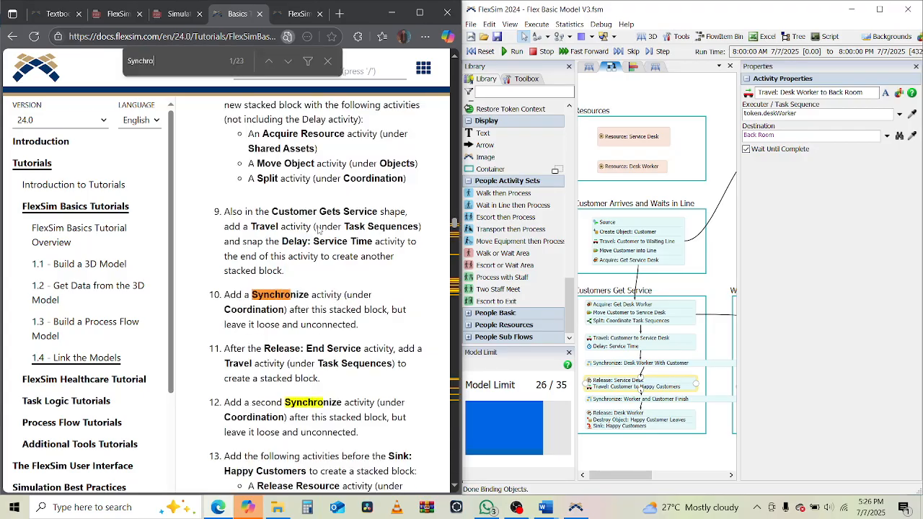
pyautogui.write('niz')
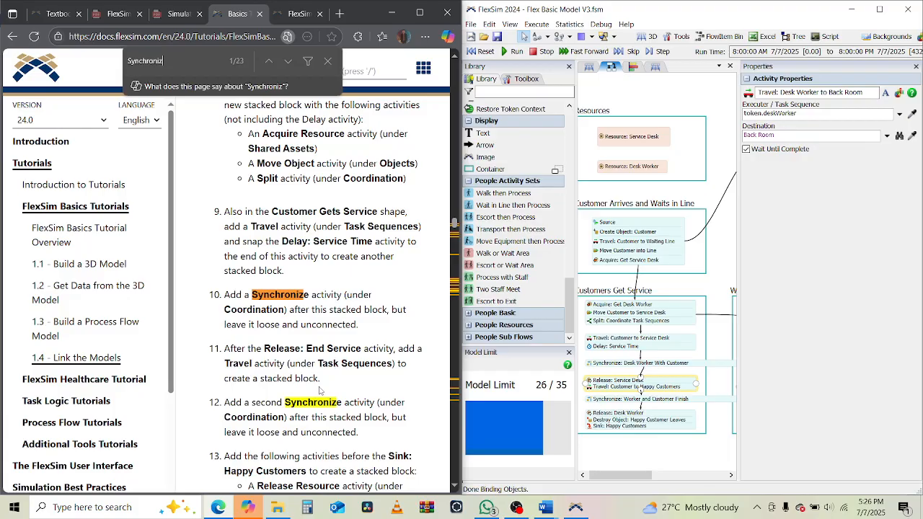
pyautogui.press('Return')
pyautogui.press('Return')
pyautogui.press('Return')
pyautogui.press('Return')
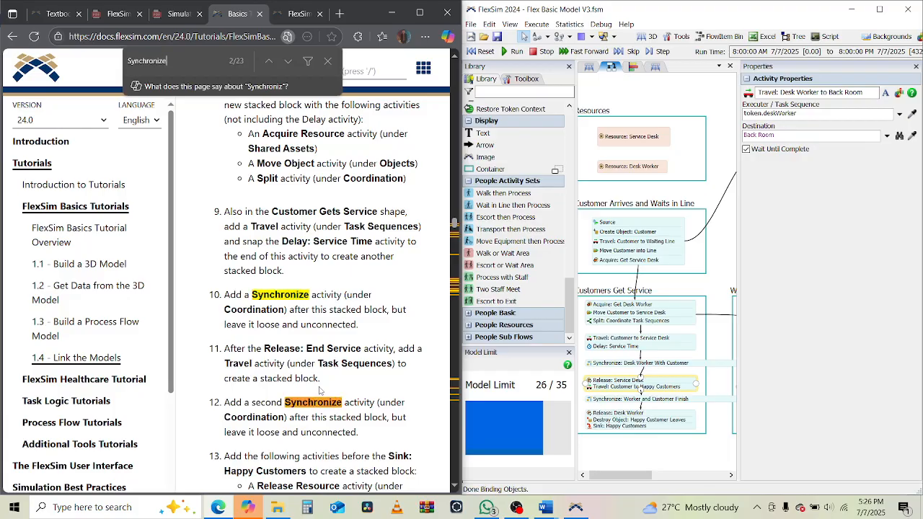
pyautogui.press('Return')
pyautogui.press('Return')
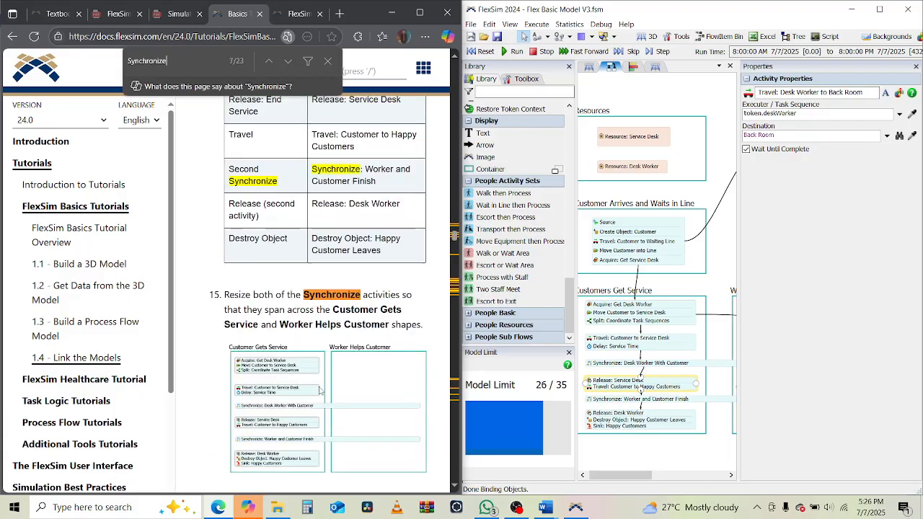
pyautogui.press('Return')
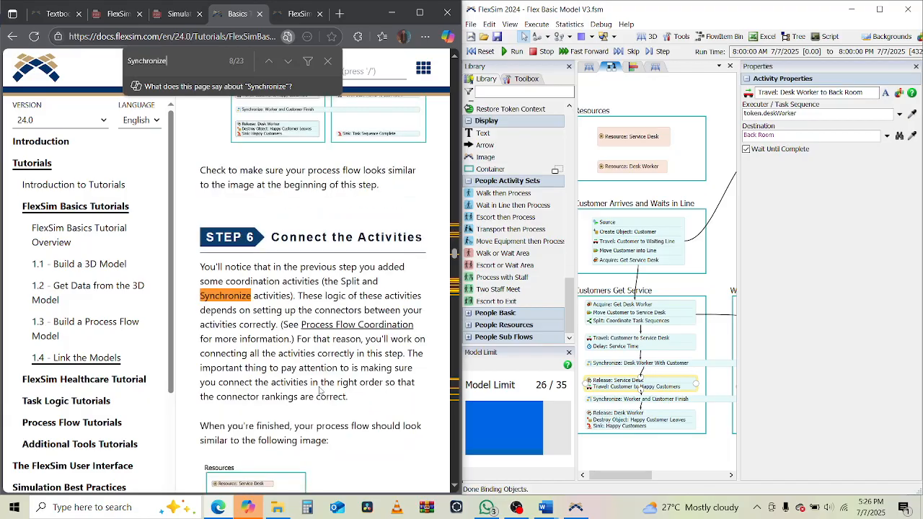
pyautogui.press('Return')
pyautogui.press('Return')
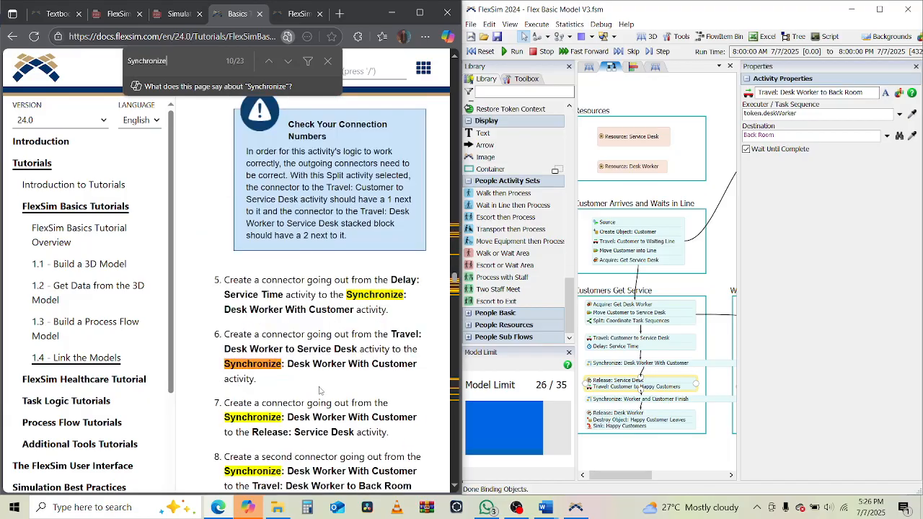
pyautogui.press('Return')
pyautogui.press('Return')
pyautogui.press('Return')
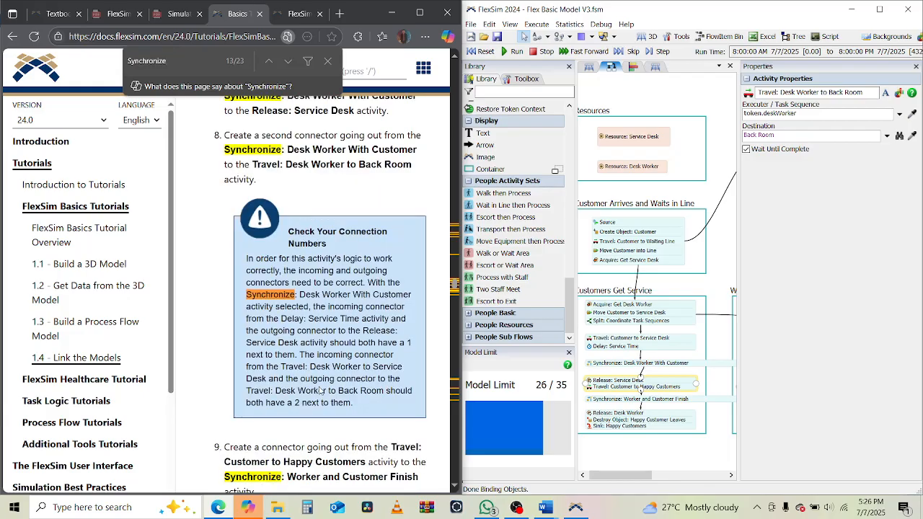
pyautogui.press('Return')
pyautogui.press('Return')
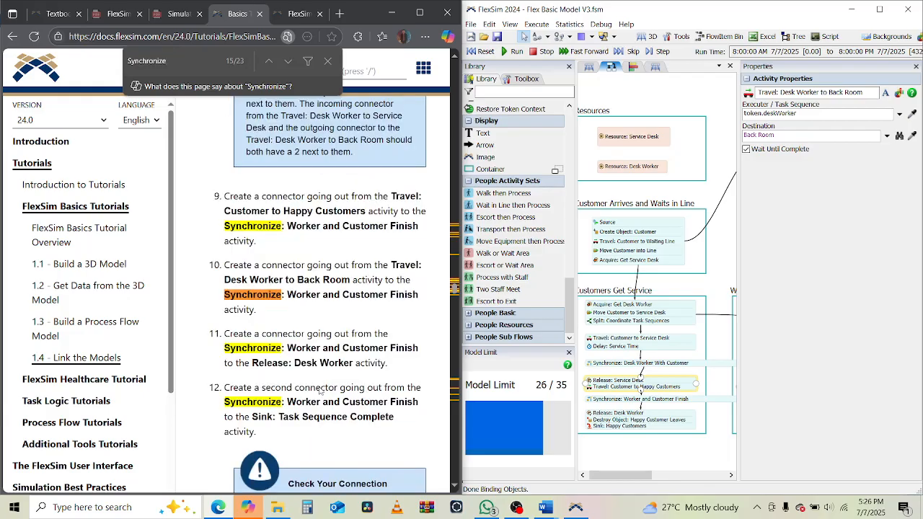
pyautogui.press('Return')
pyautogui.press('Return')
pyautogui.press('Return')
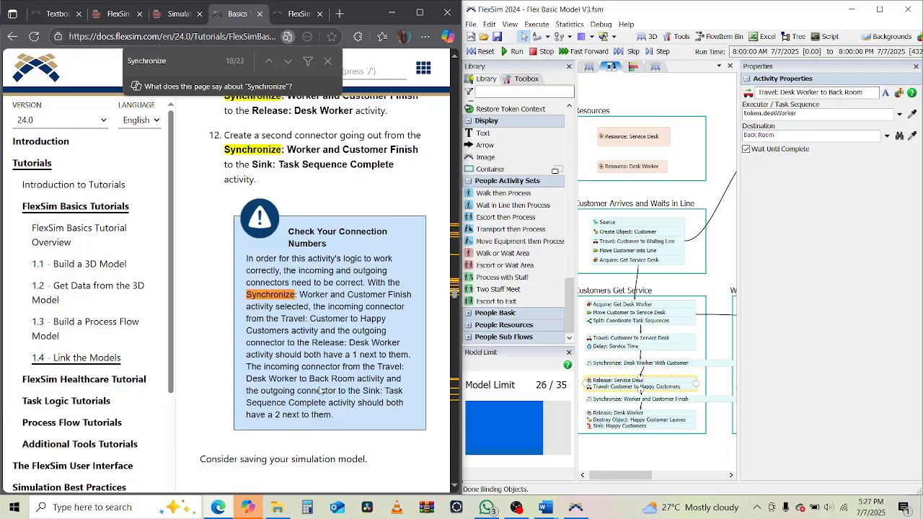
pyautogui.press('Return')
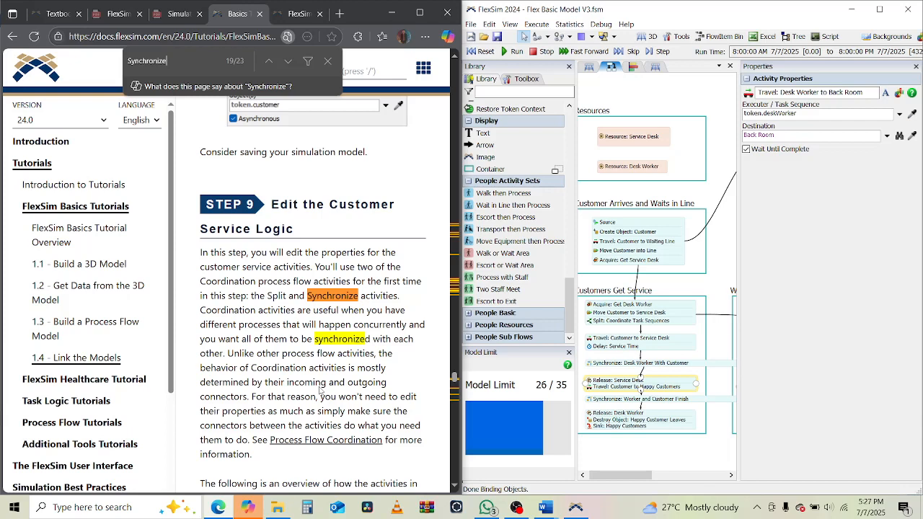
pyautogui.press('Return')
pyautogui.press('Return')
pyautogui.press('Return')
pyautogui.press('Return')
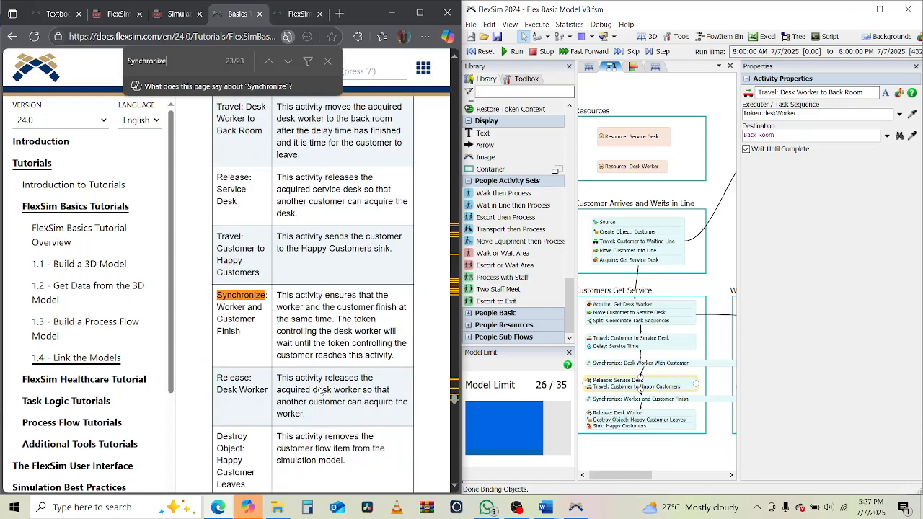
# Step: Go through the tutorial's Synchronize mentions from the start and read the Step 9 Edit the Customer Service Logic overview
pyautogui.press('Return')
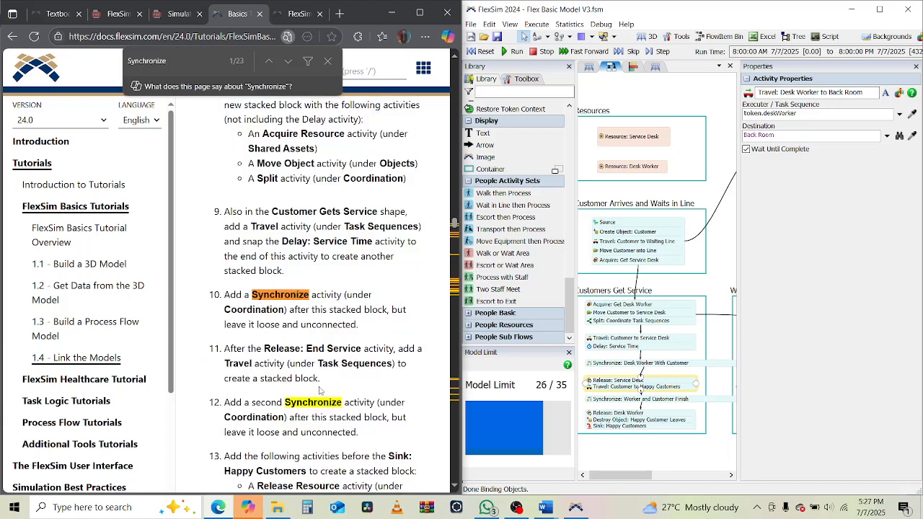
pyautogui.press('Return')
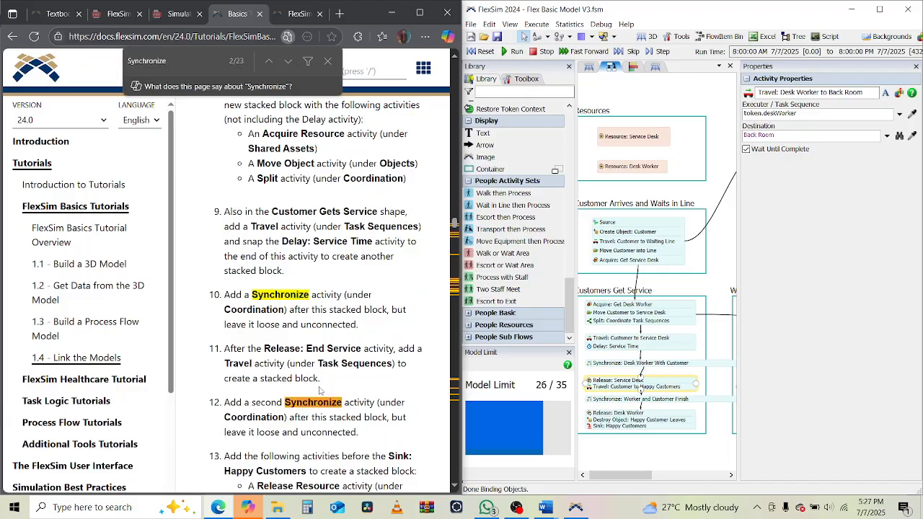
pyautogui.press('Return')
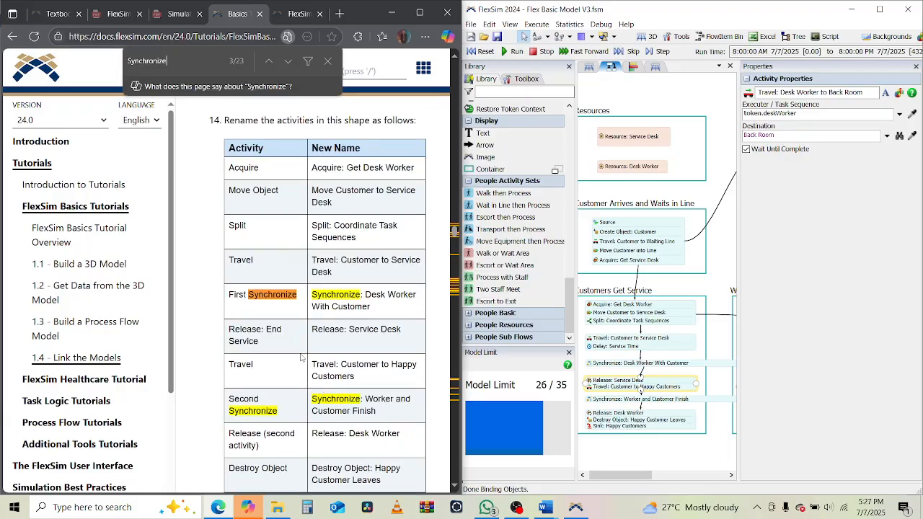
pyautogui.scroll(-15, 302, 358)
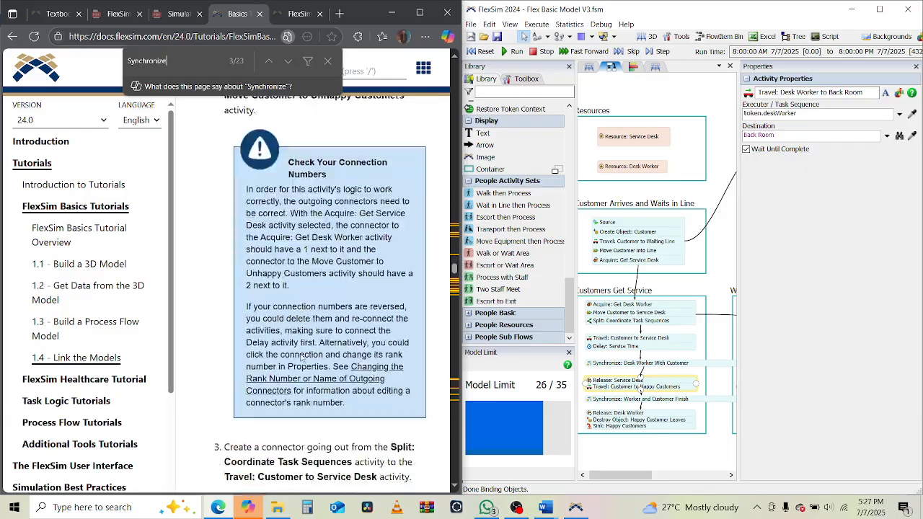
pyautogui.scroll(-15, 302, 357)
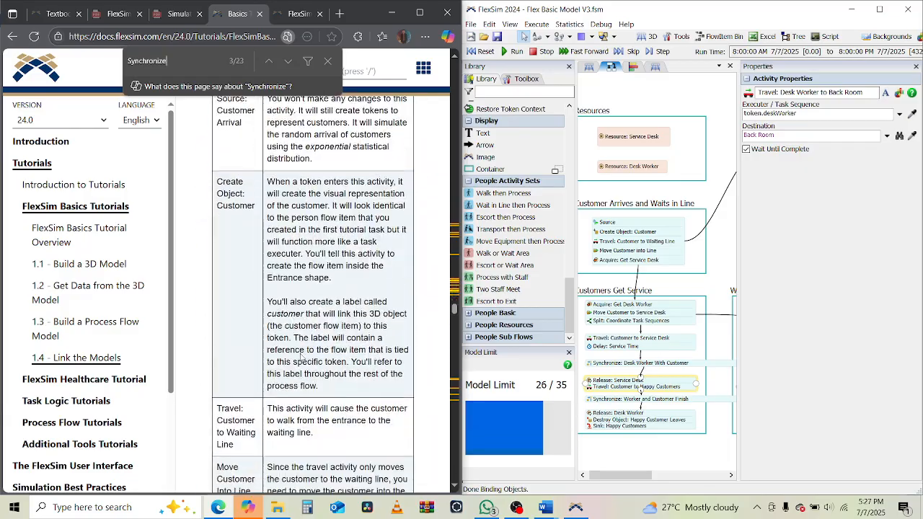
pyautogui.scroll(-15, 302, 357)
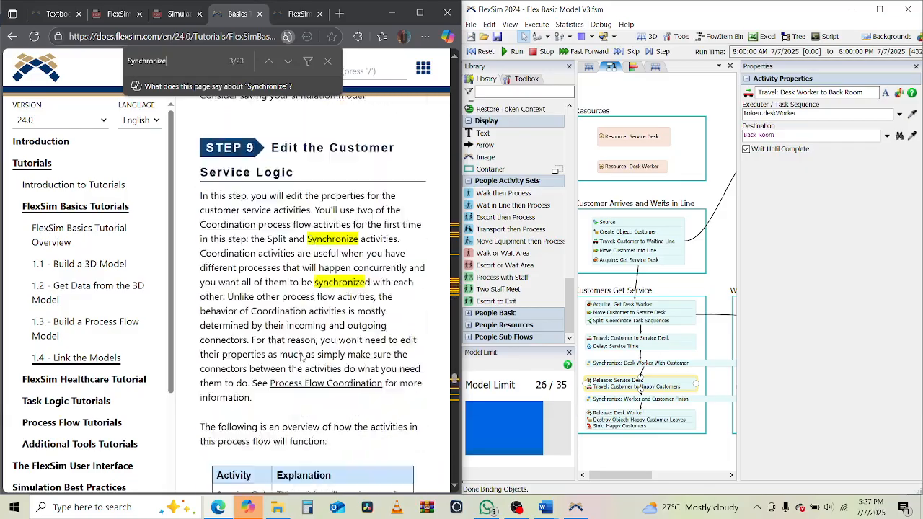
pyautogui.scroll(-2, 301, 357)
# Step: Inspect the properties of the Synchronize: Desk Worker With Customer and Split: Coordinate Task Sequences activities in FlexSim
pyautogui.click(621, 365)
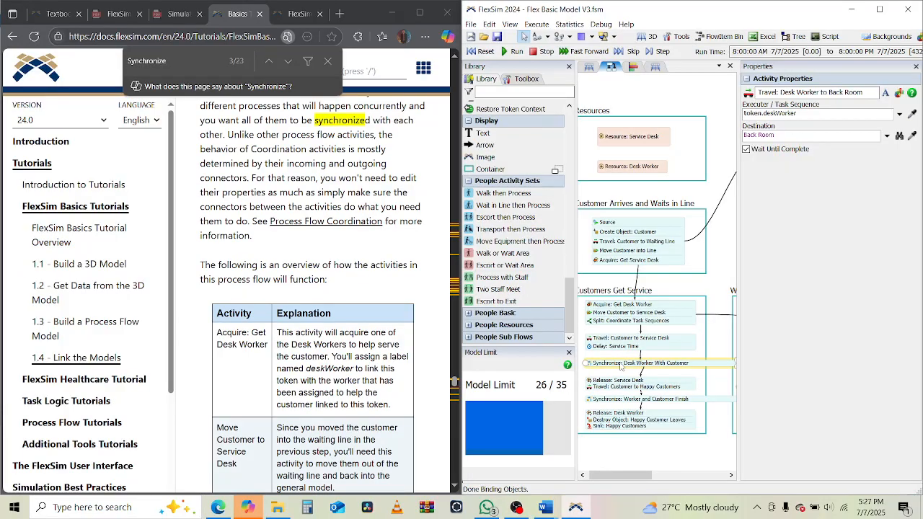
pyautogui.click(620, 365)
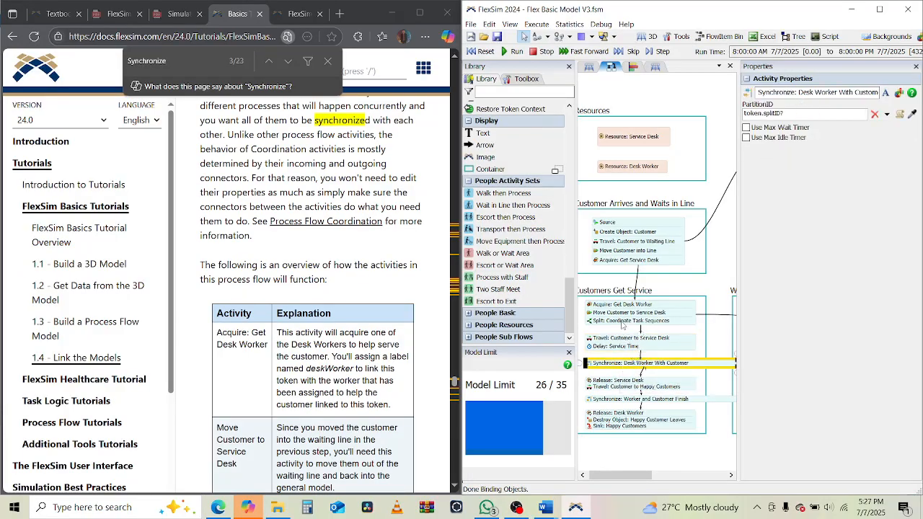
pyautogui.click(622, 325)
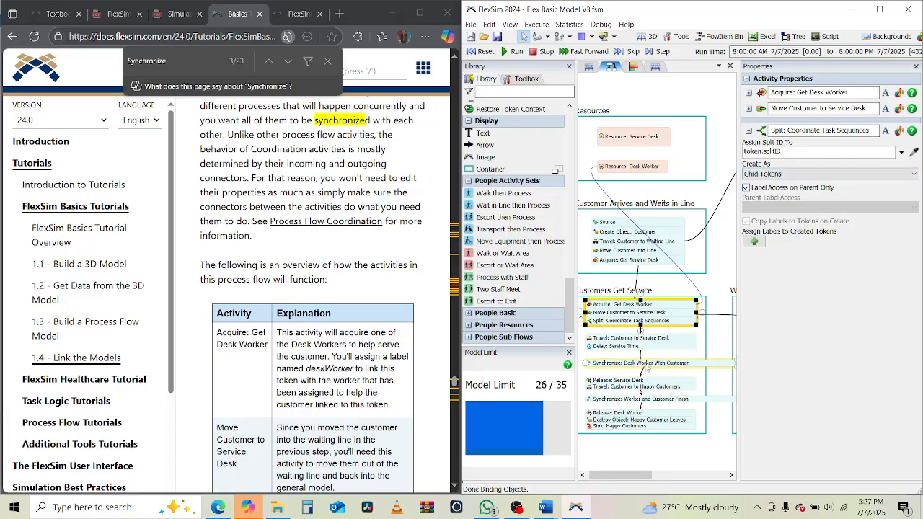
pyautogui.click(650, 363)
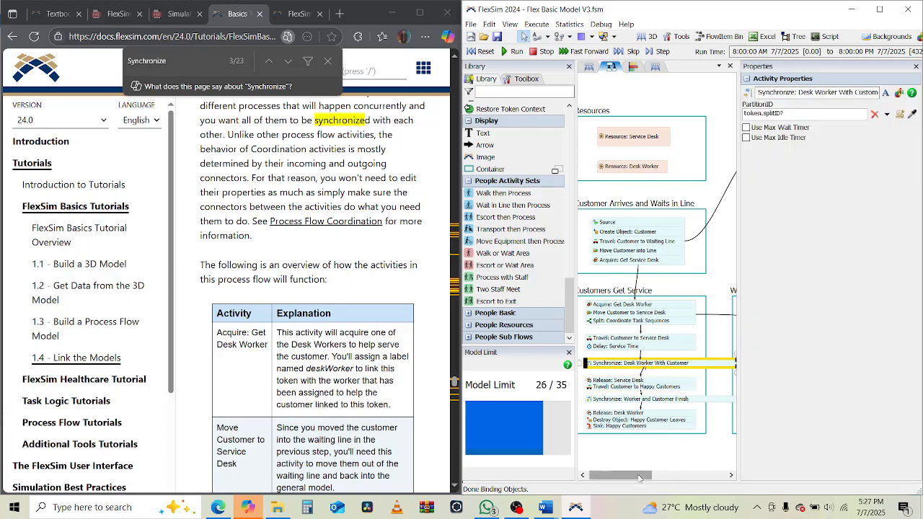
# Step: Maximize the FlexSim window and run the simulation to watch the tokens move through the process flow
pyautogui.click(880, 9)
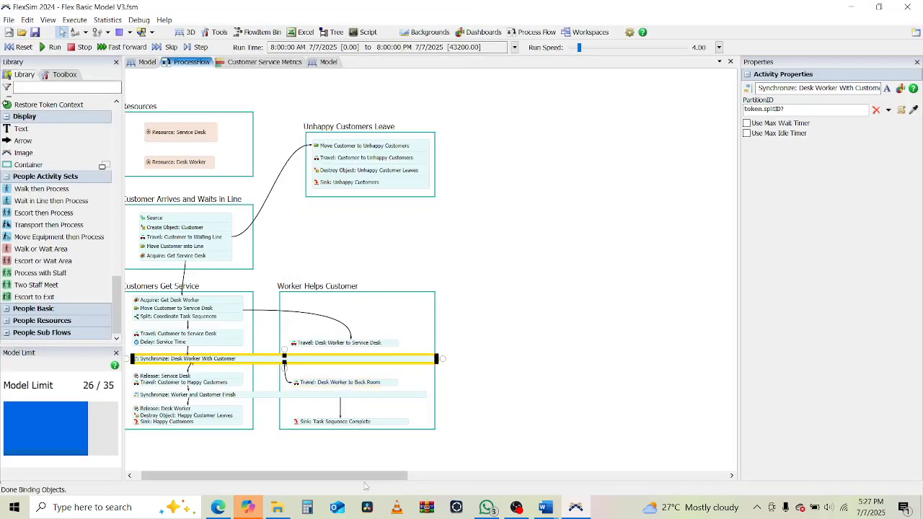
pyautogui.moveTo(451, 456); pyautogui.dragTo(580, 458)
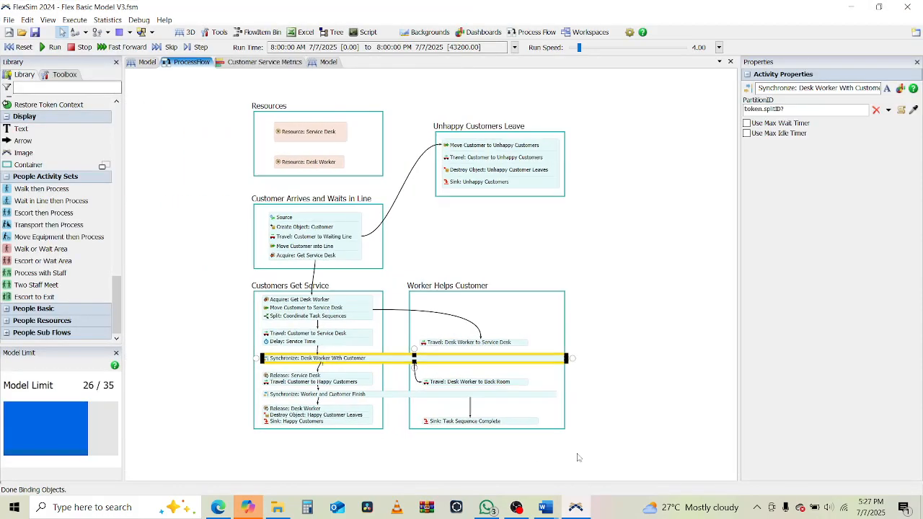
pyautogui.click(646, 366)
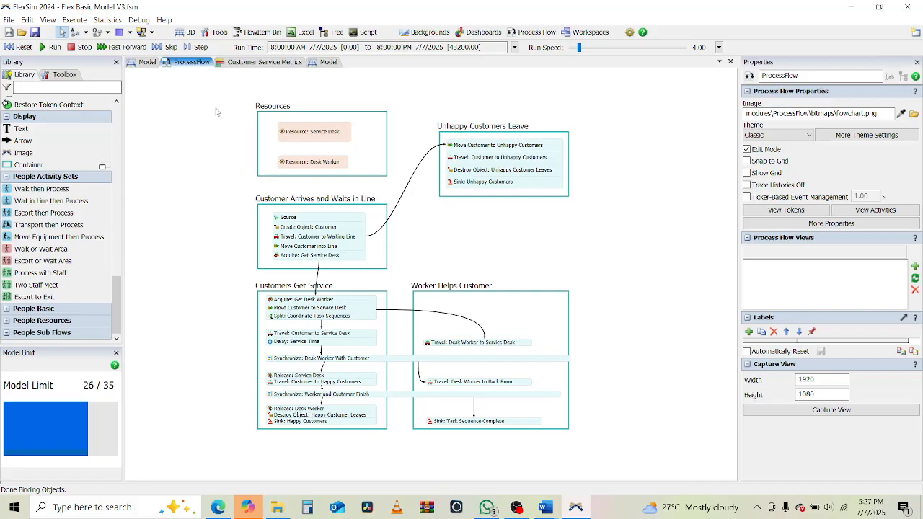
pyautogui.click(46, 48)
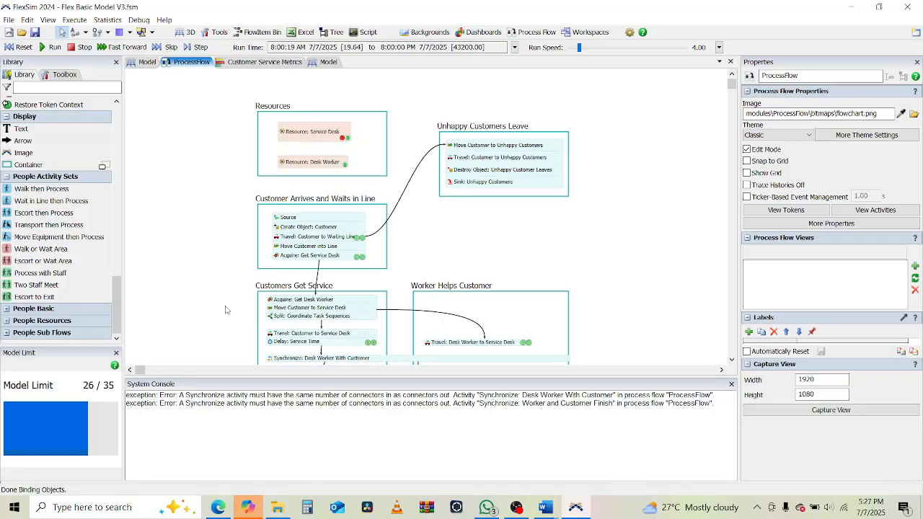
pyautogui.moveTo(227, 311); pyautogui.dragTo(207, 226)
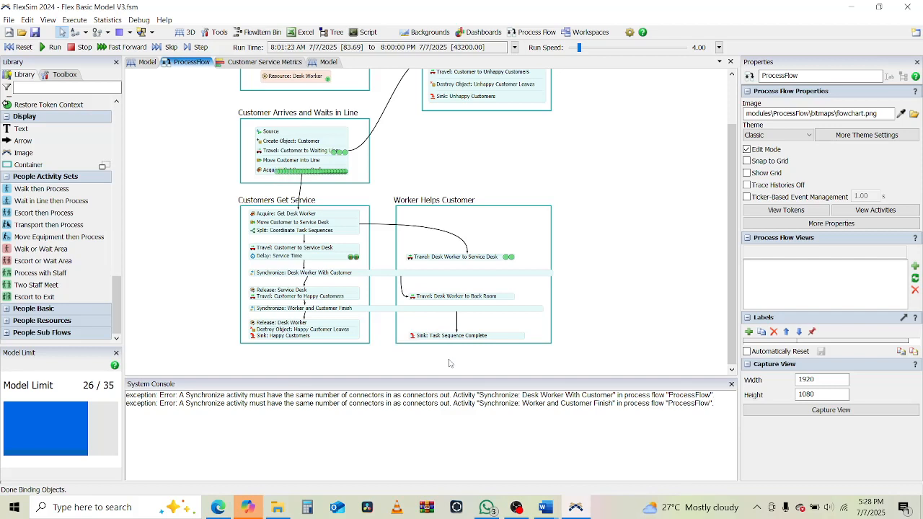
pyautogui.click(189, 49)
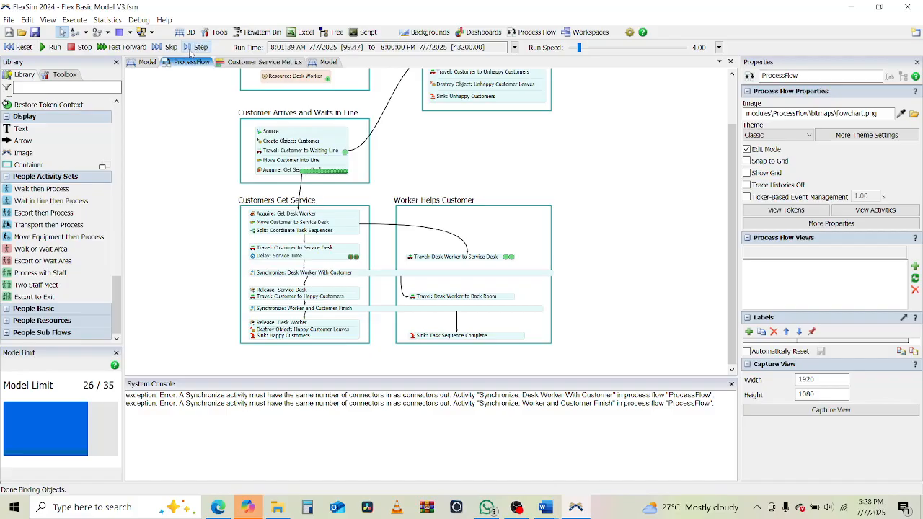
pyautogui.click(190, 51)
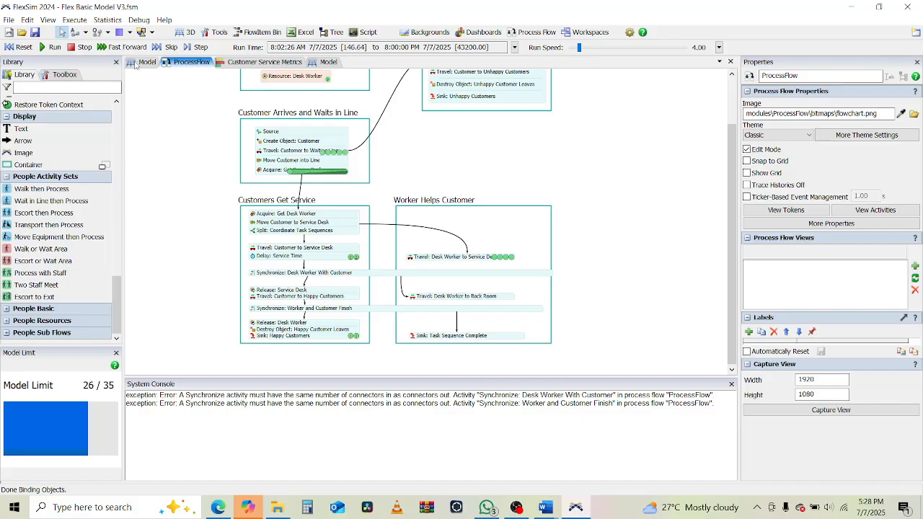
# Step: Observe the waiting line and service desks in the running 3D model, and reset the simulation from the process flow
pyautogui.click(137, 62)
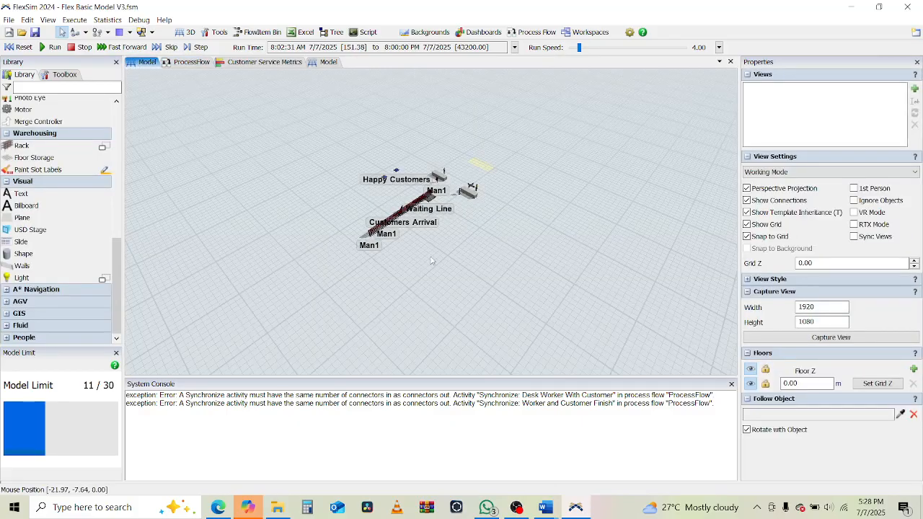
pyautogui.scroll(5, 443, 195)
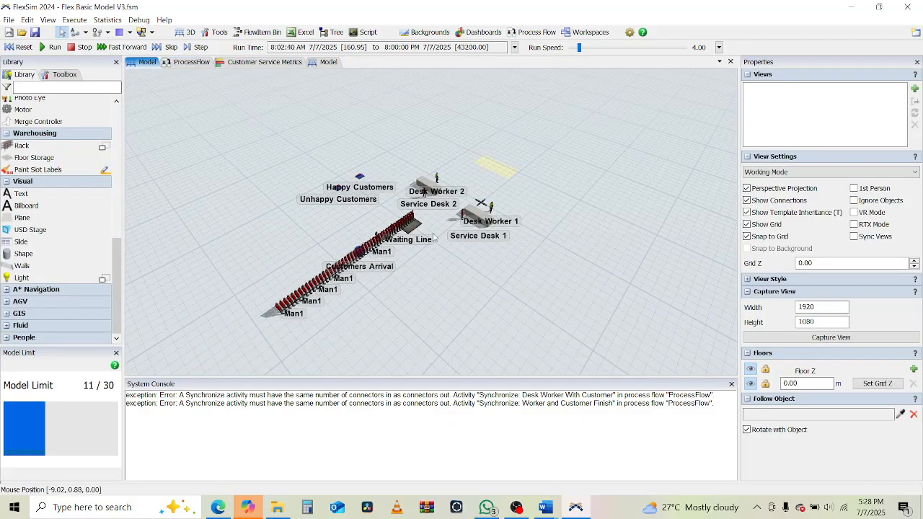
pyautogui.scroll(3, 436, 219)
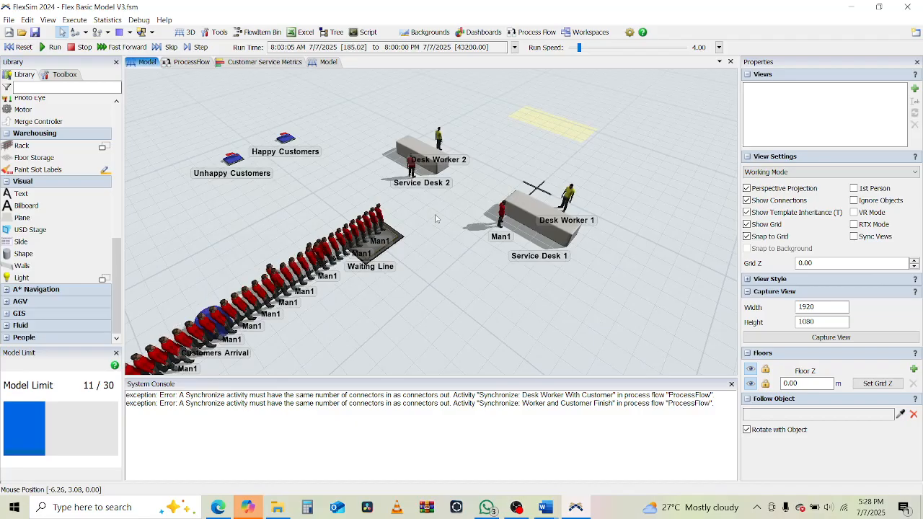
pyautogui.scroll(-2, 394, 294)
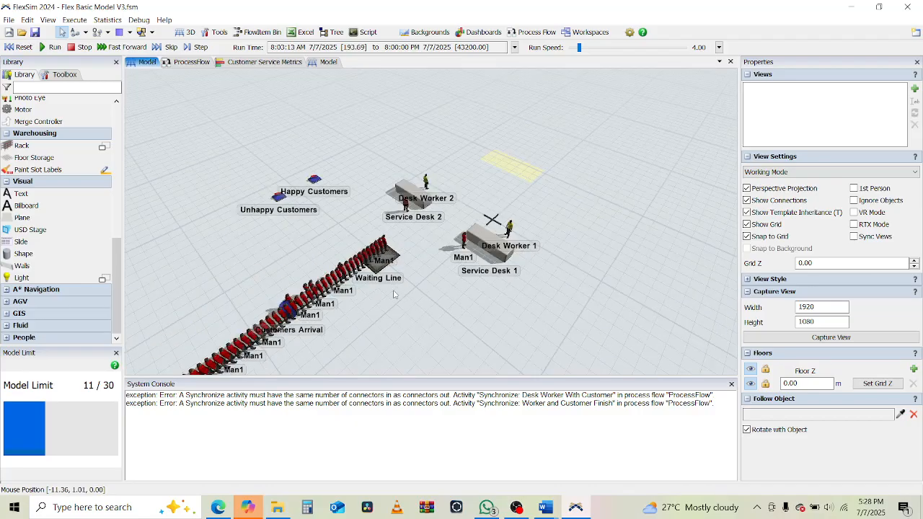
pyautogui.scroll(-2, 394, 295)
pyautogui.scroll(2, 394, 294)
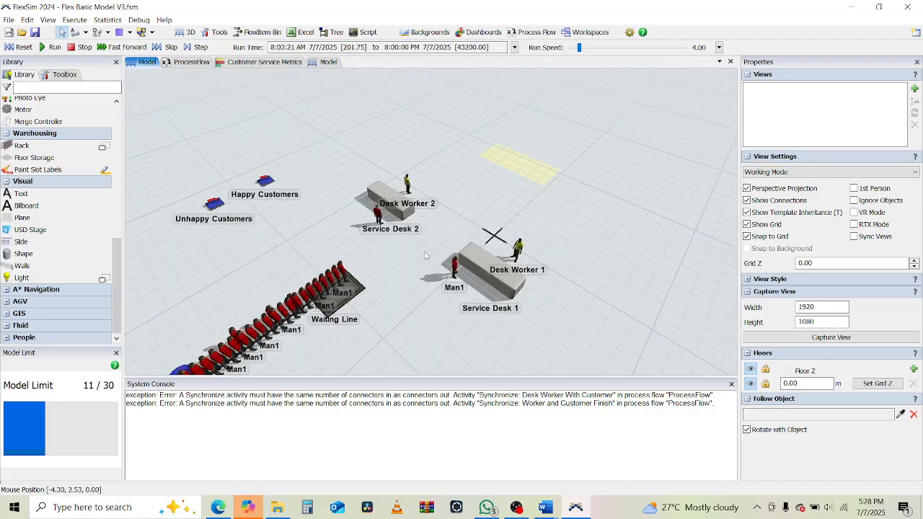
pyautogui.scroll(2, 281, 161)
pyautogui.click(189, 63)
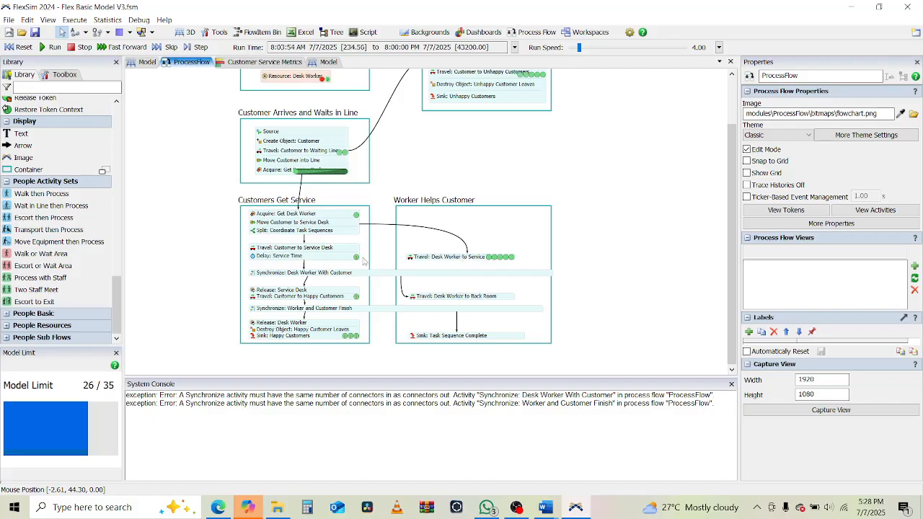
pyautogui.click(24, 46)
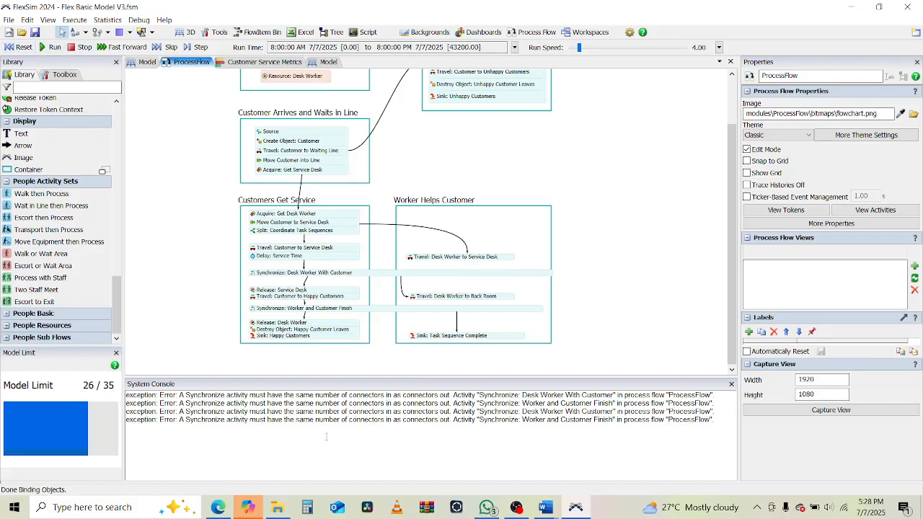
# Step: Examine the tutorial's finished process flow diagram in the browser for the connectors around the Synchronize activities
pyautogui.click(218, 507)
pyautogui.scroll(2, 336, 365)
pyautogui.scroll(-15, 361, 347)
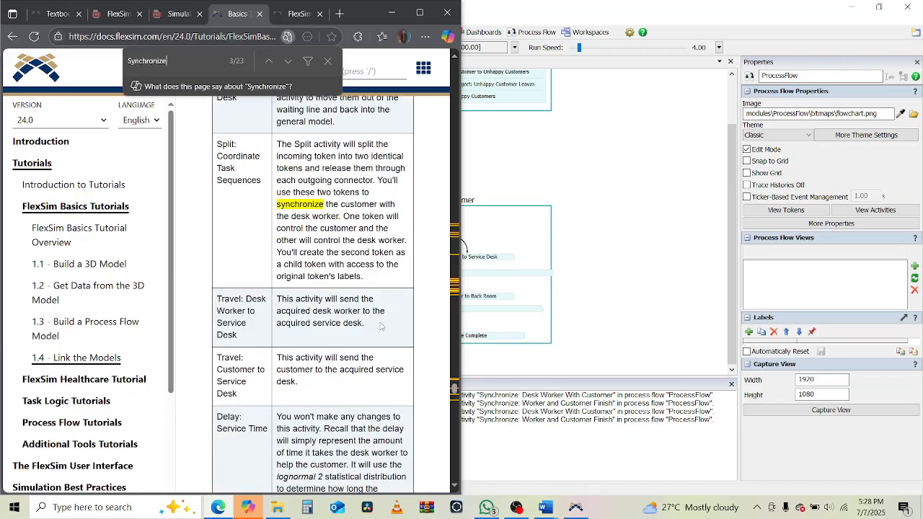
pyautogui.scroll(-20, 382, 326)
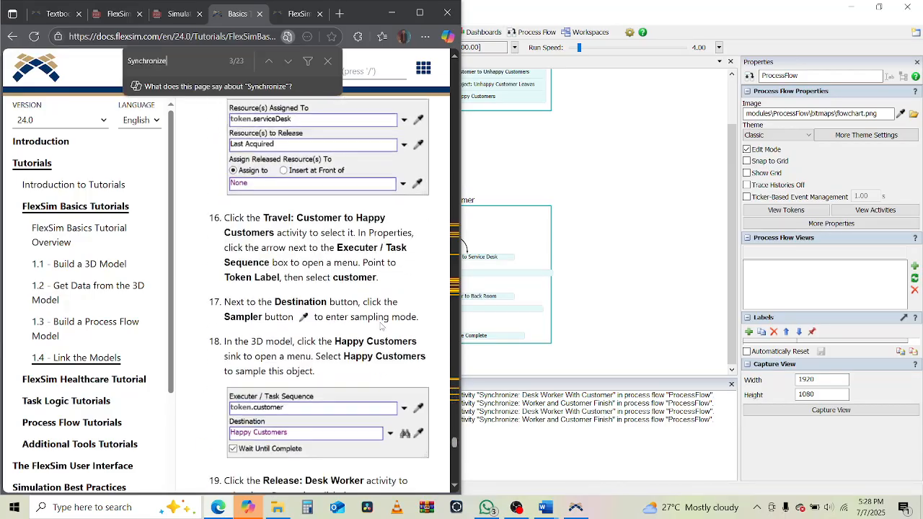
pyautogui.scroll(7, 382, 327)
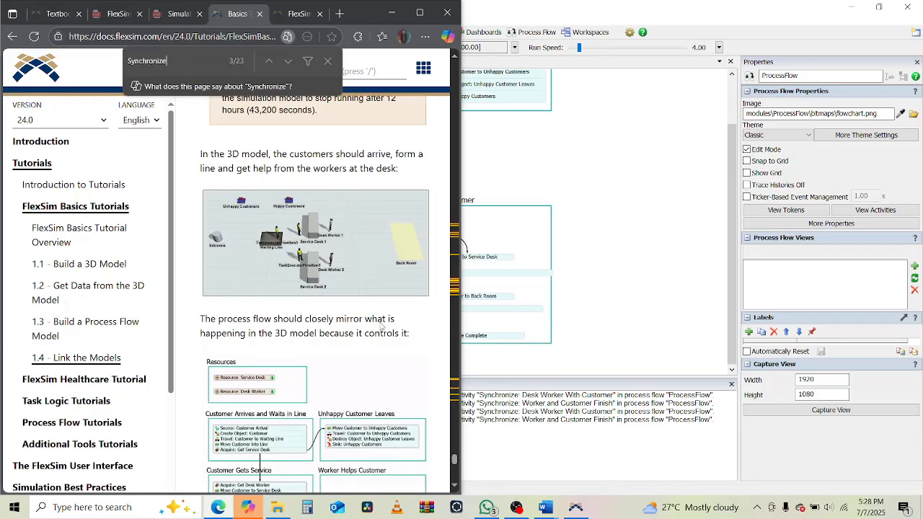
pyautogui.scroll(-3, 382, 327)
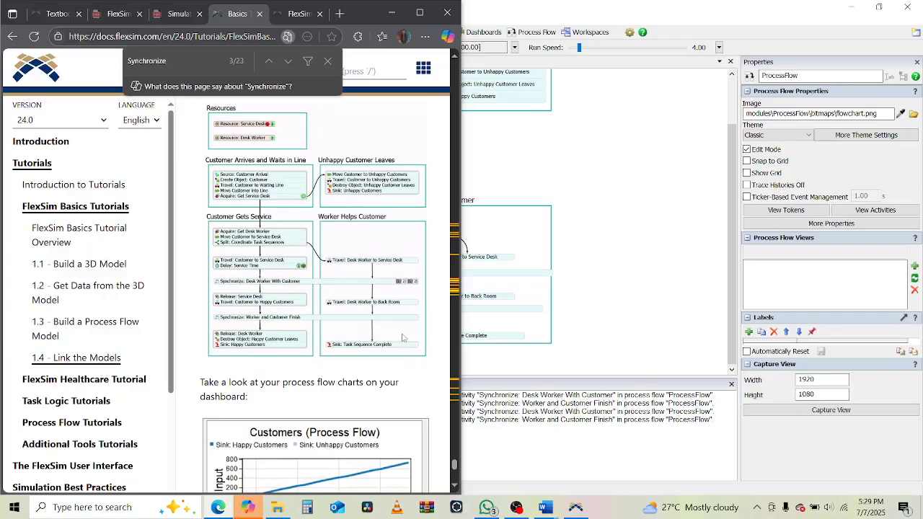
# Step: Connect Travel: Desk Worker to Service Desk to Synchronize: Desk Worker With Customer inside the Worker Helps Customer container
pyautogui.click(465, 287)
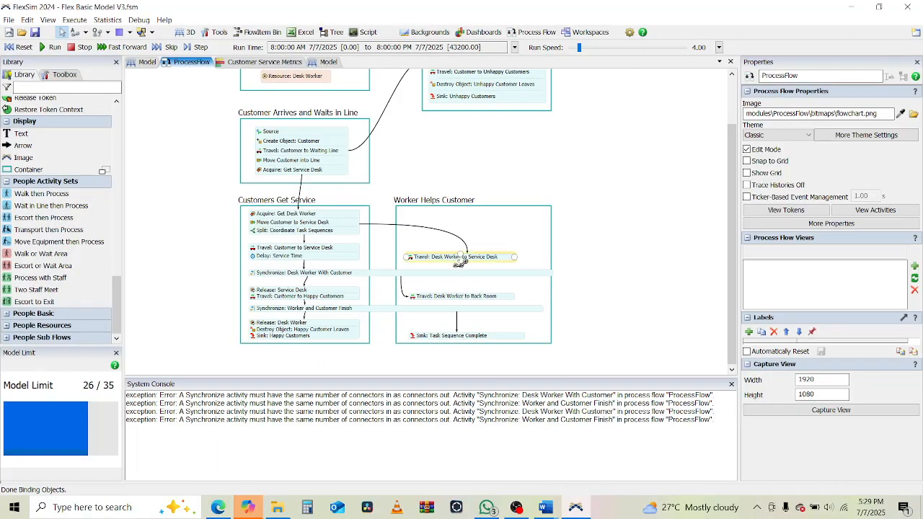
pyautogui.click(462, 276)
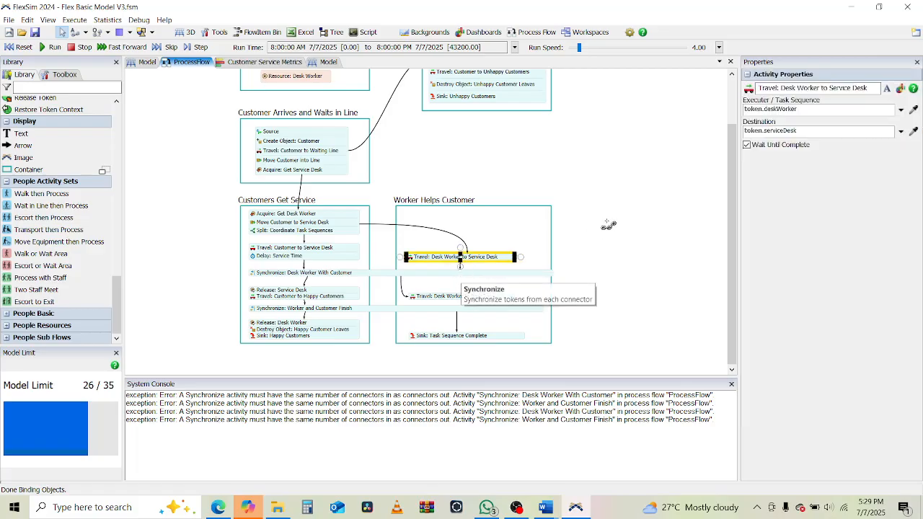
pyautogui.click(546, 242)
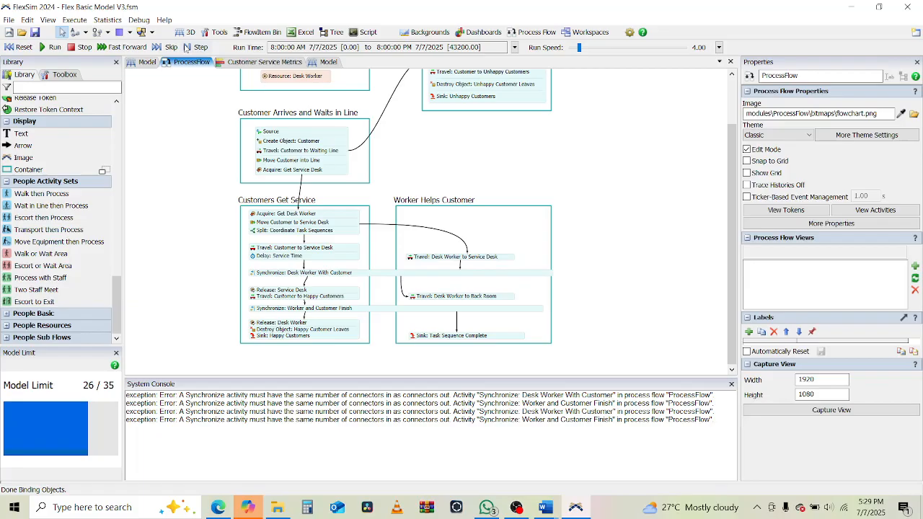
# Step: Run the simulation to test the new connector, compare the flow with the tutorial diagram, and reset the model
pyautogui.click(50, 47)
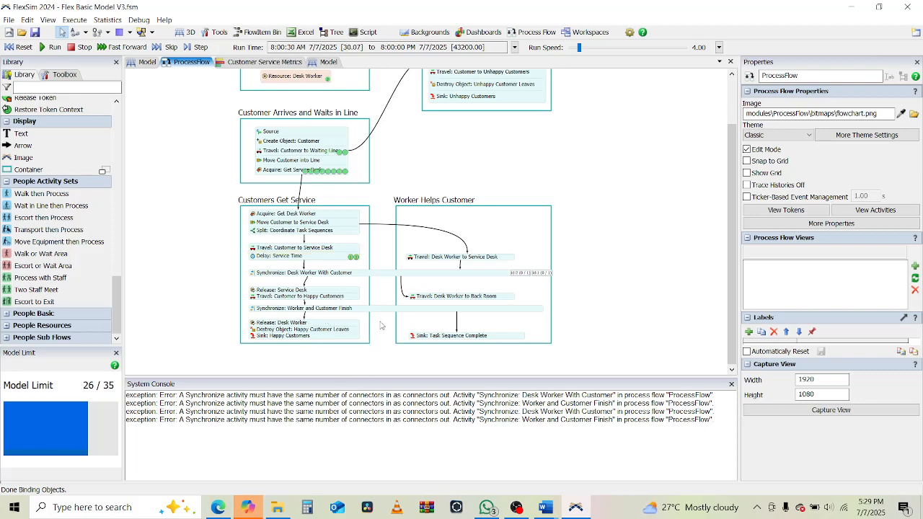
pyautogui.click(218, 507)
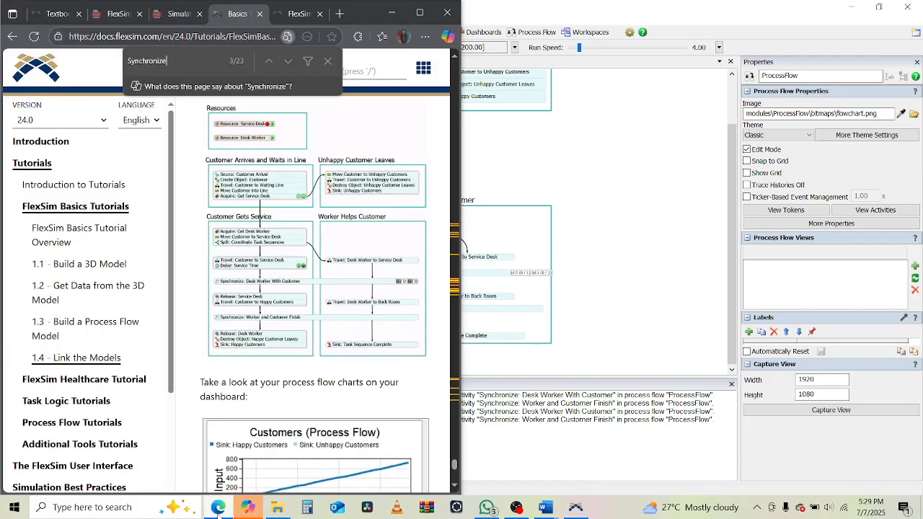
pyautogui.click(219, 508)
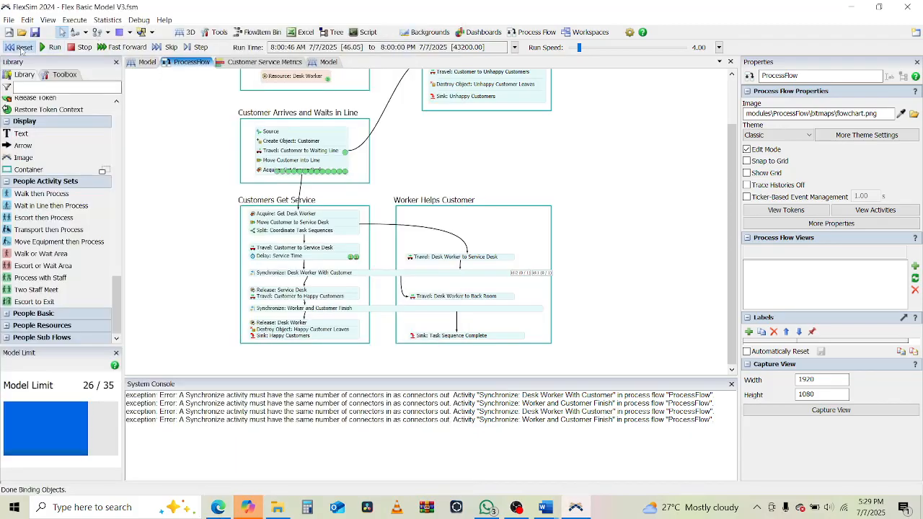
# Step: Inspect the connectors of both Synchronize activities across the Customers Get Service and Worker Helps Customer containers
pyautogui.click(456, 274)
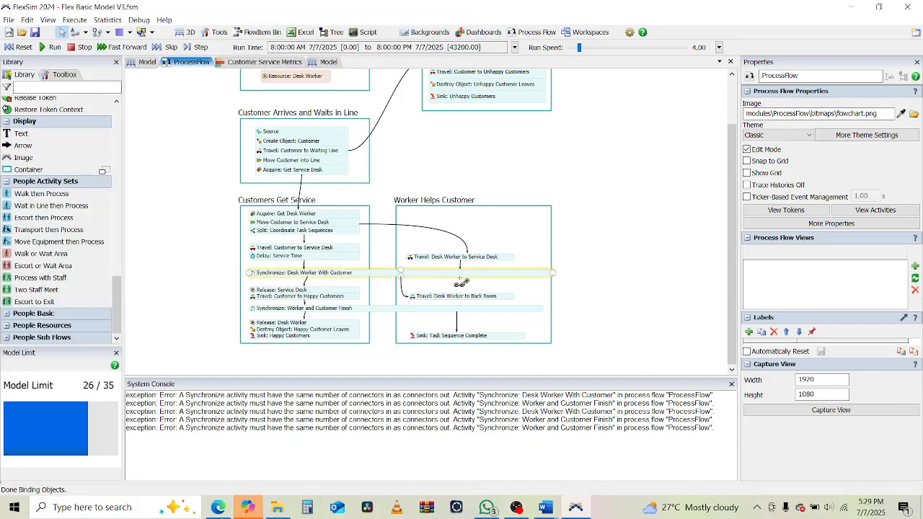
pyautogui.click(457, 309)
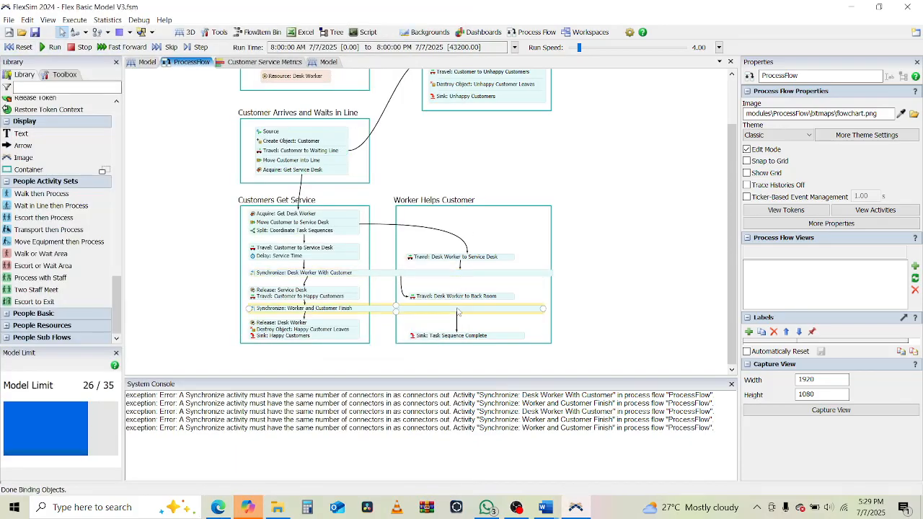
pyautogui.click(378, 362)
pyautogui.click(312, 310)
pyautogui.click(319, 320)
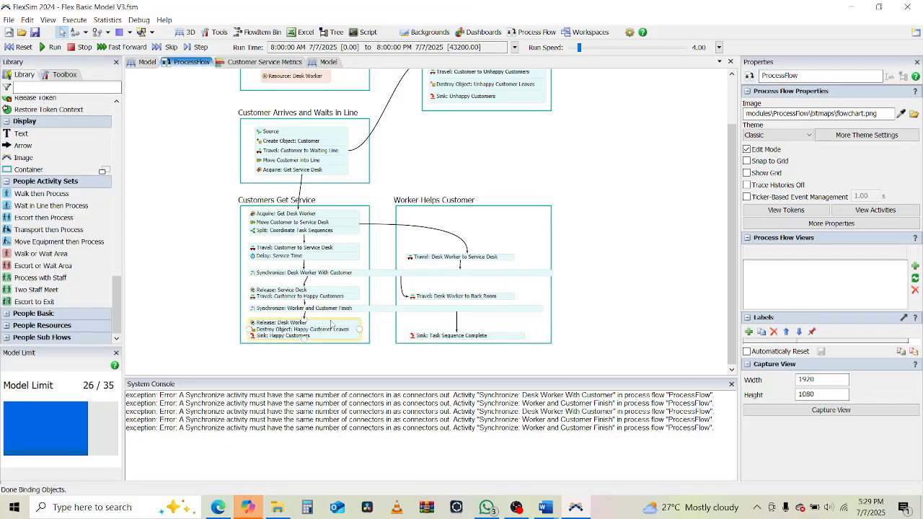
pyautogui.click(382, 329)
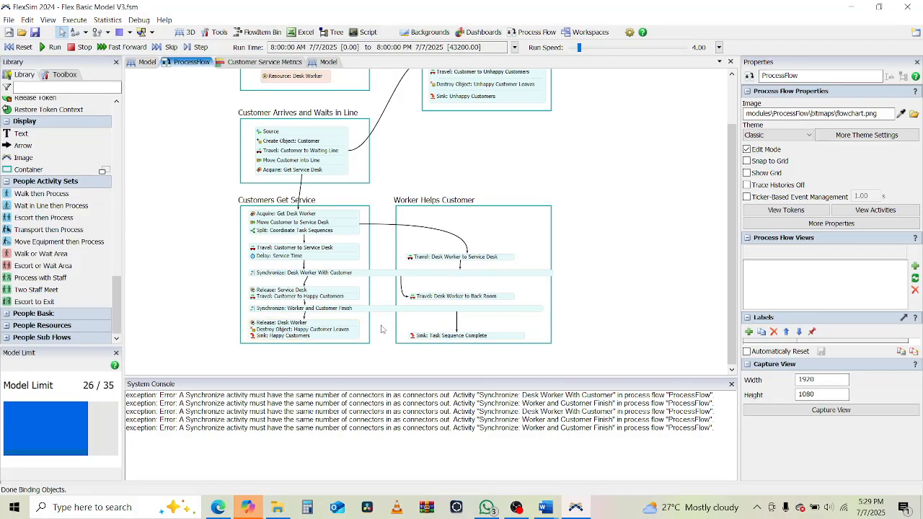
pyautogui.click(460, 297)
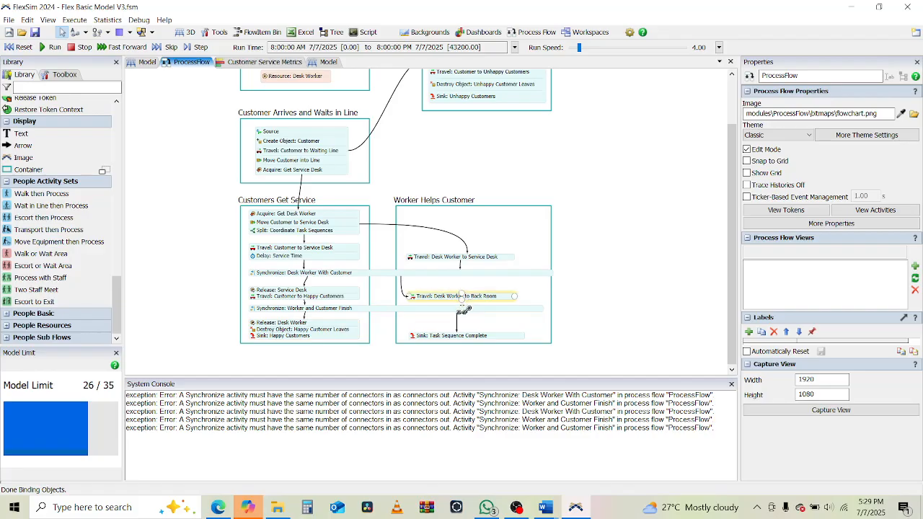
pyautogui.click(463, 306)
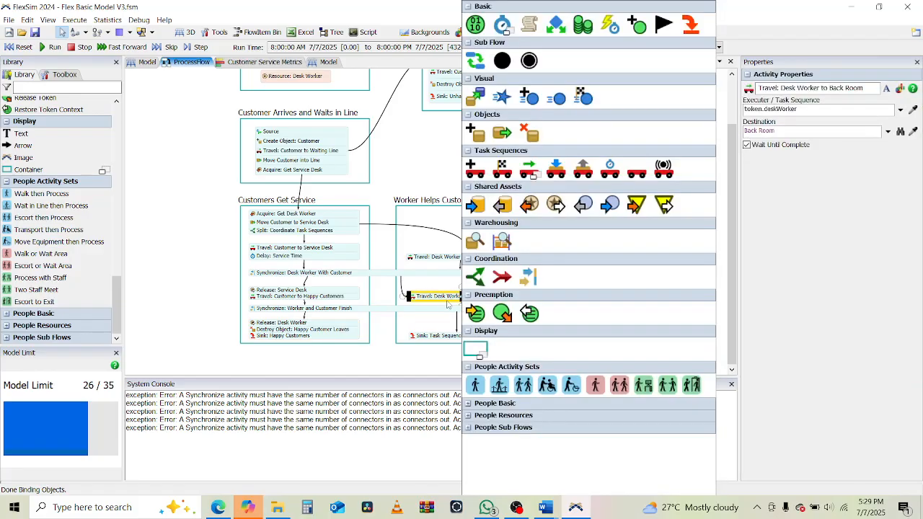
pyautogui.click(385, 362)
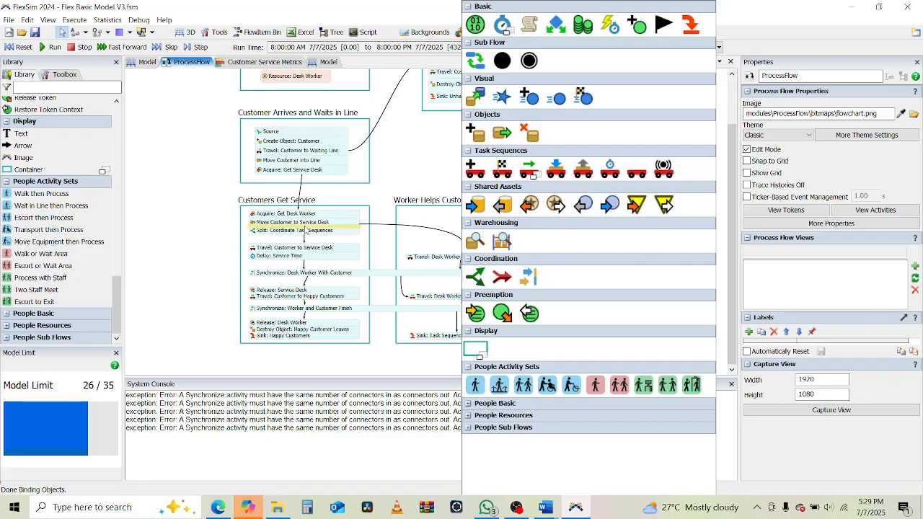
pyautogui.click(435, 215)
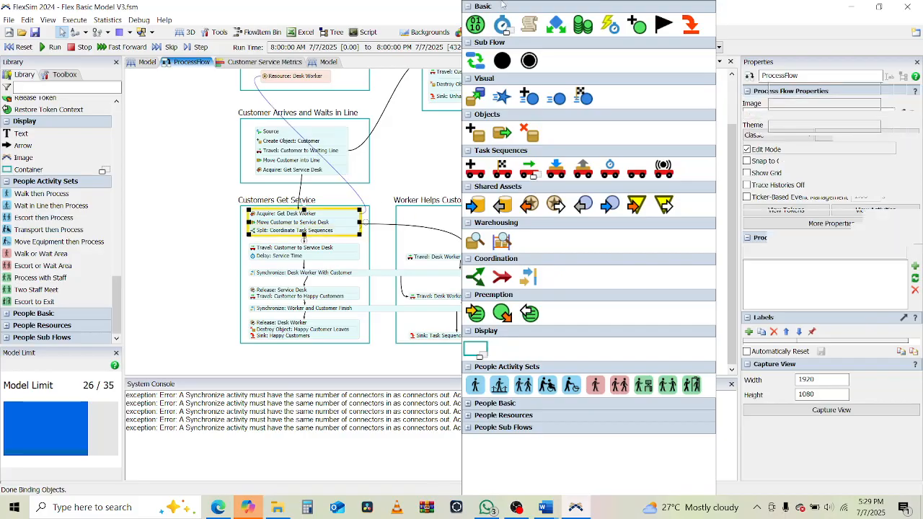
pyautogui.click(403, 178)
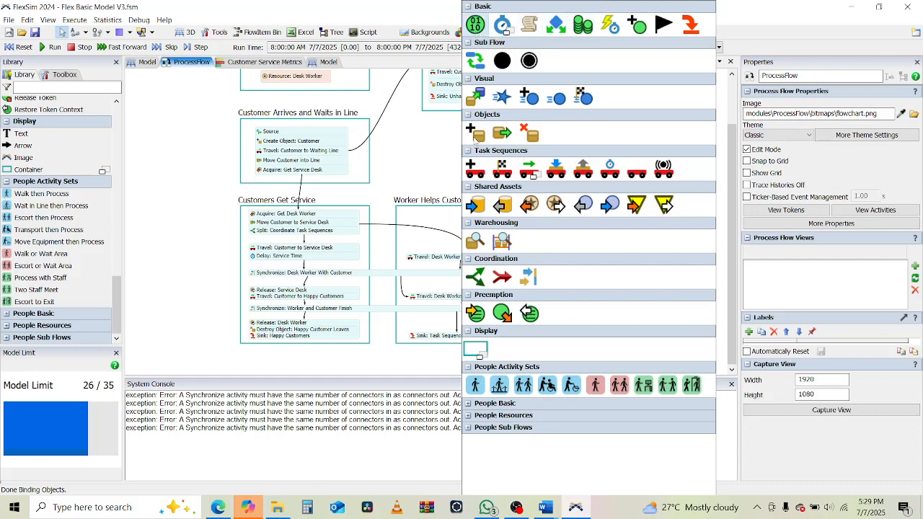
pyautogui.click(476, 24)
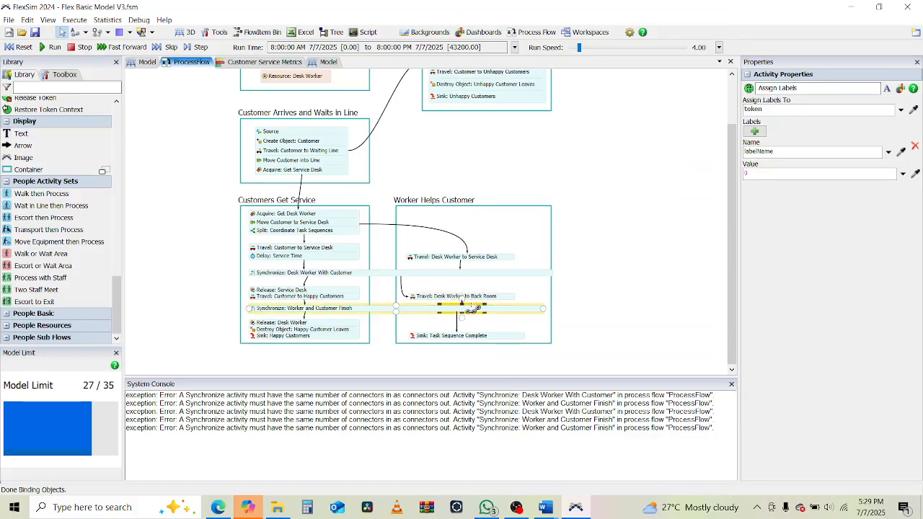
pyautogui.click(660, 248)
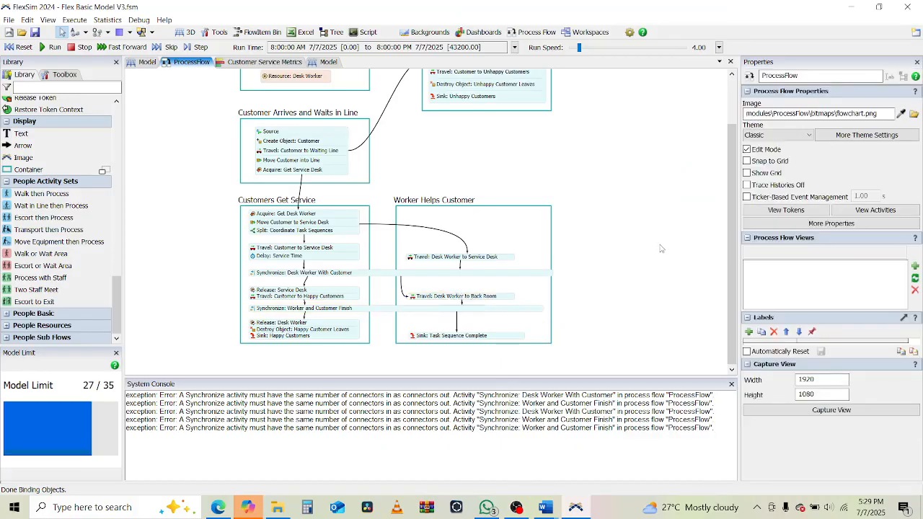
pyautogui.hotkey('ctrl', 'z')
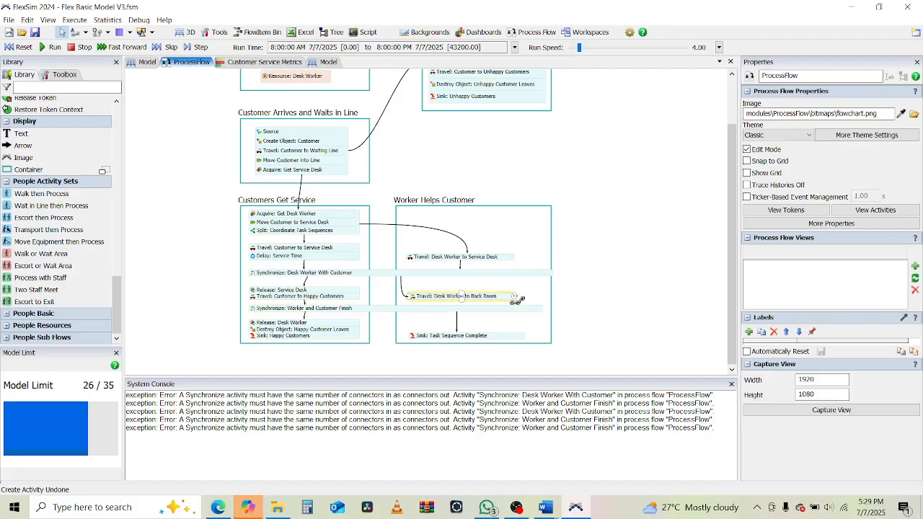
# Step: Connect Travel: Desk Worker to Back Room to Synchronize: Worker and Customer Finish, and reset the model to check the connector
pyautogui.moveTo(518, 299)
pyautogui.mouseDown()
pyautogui.moveTo(540, 306)
pyautogui.moveTo(529, 304)
pyautogui.mouseUp()
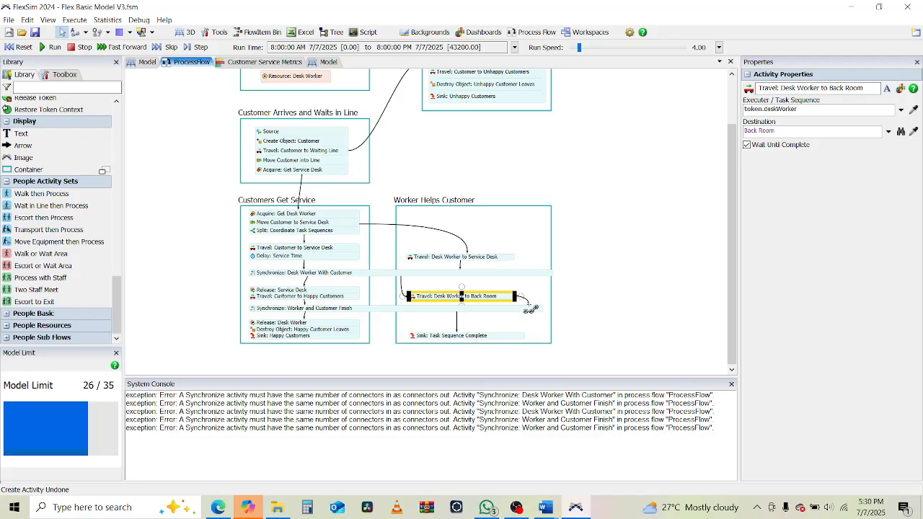
pyautogui.click(577, 297)
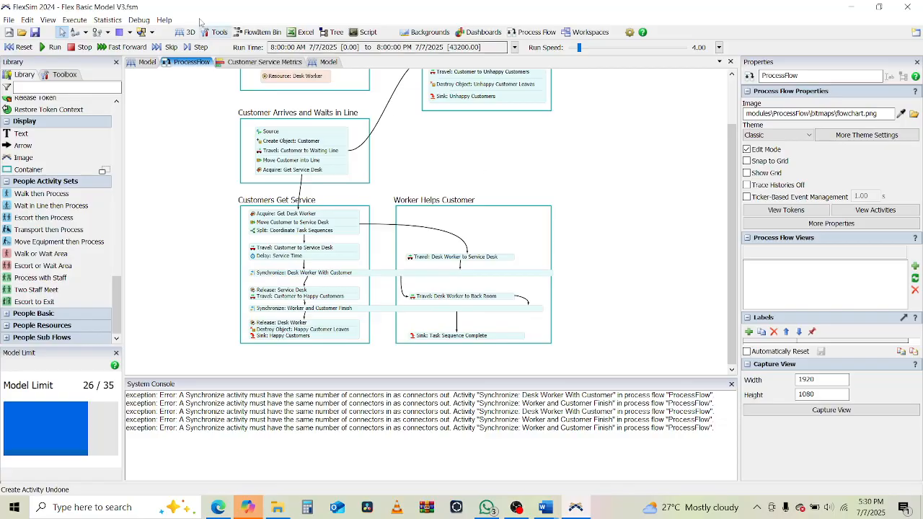
pyautogui.click(47, 51)
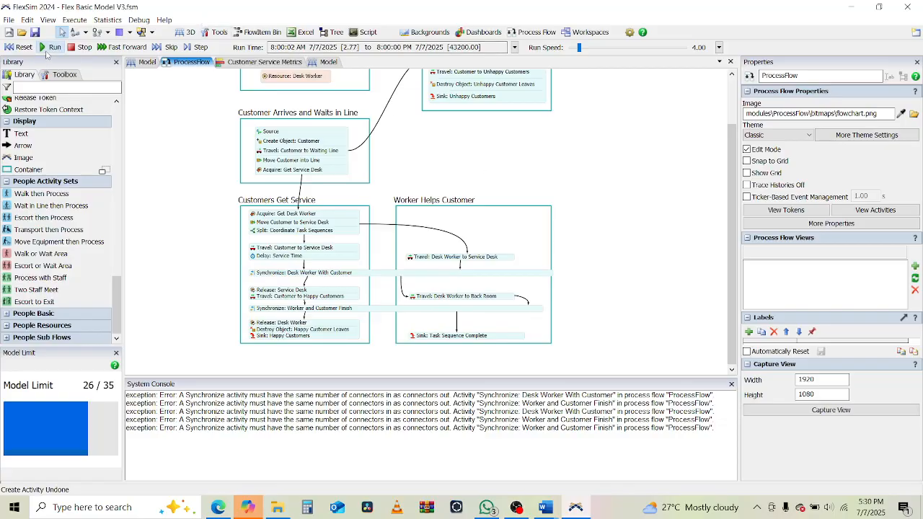
pyautogui.click(22, 48)
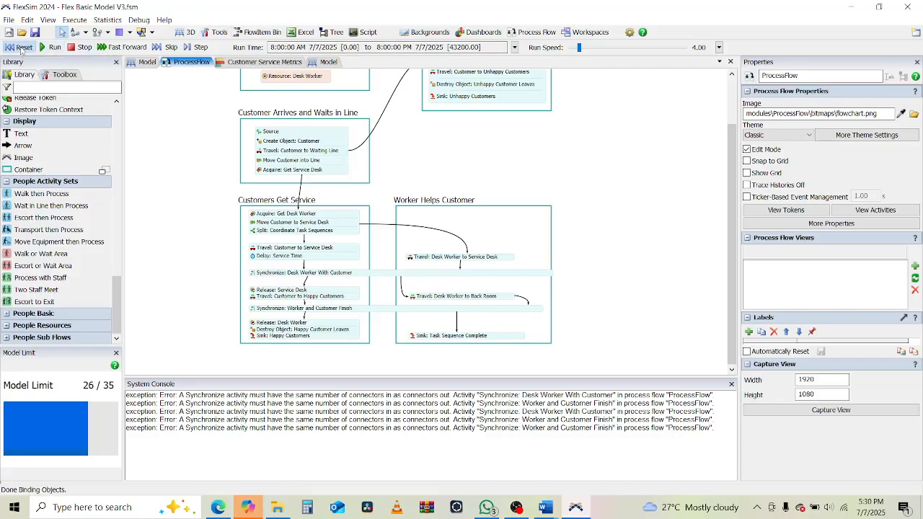
# Step: Close the System Console and run the simulation, watching the waiting line and service desks in the 3D model
pyautogui.click(731, 386)
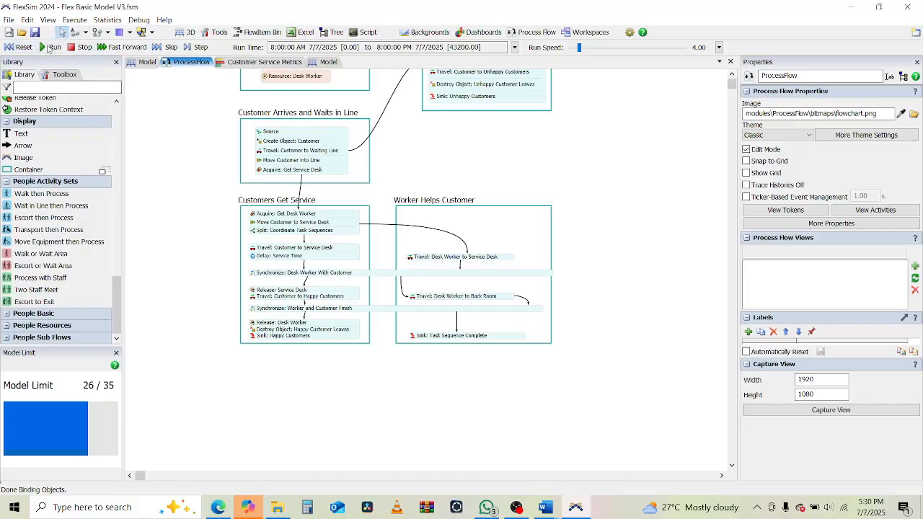
pyautogui.click(50, 47)
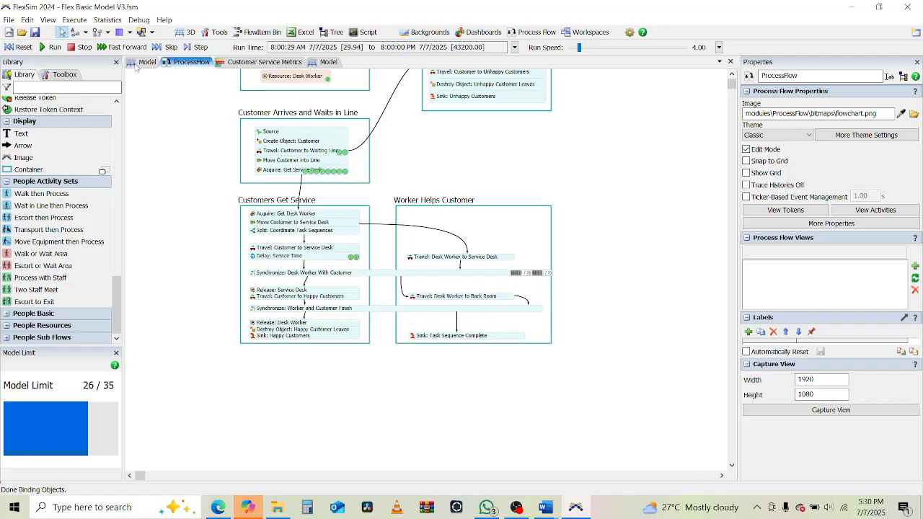
pyautogui.click(137, 63)
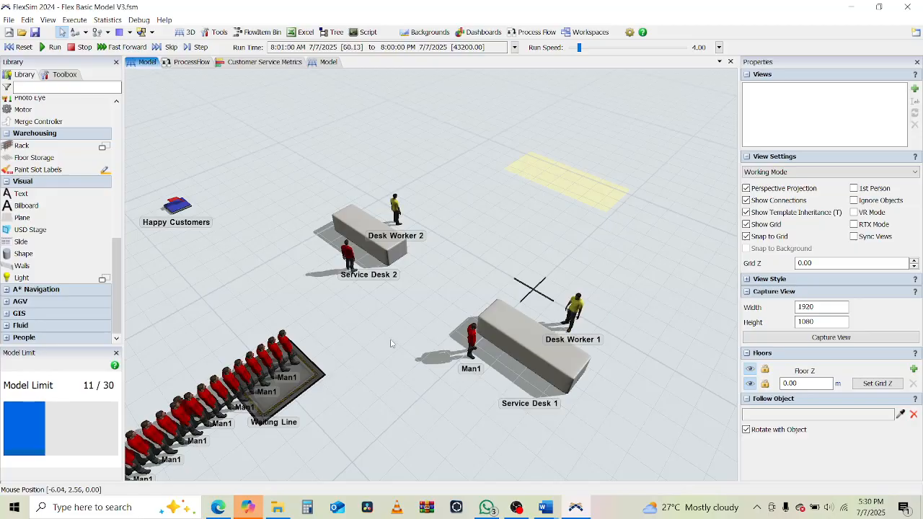
pyautogui.scroll(2, 391, 343)
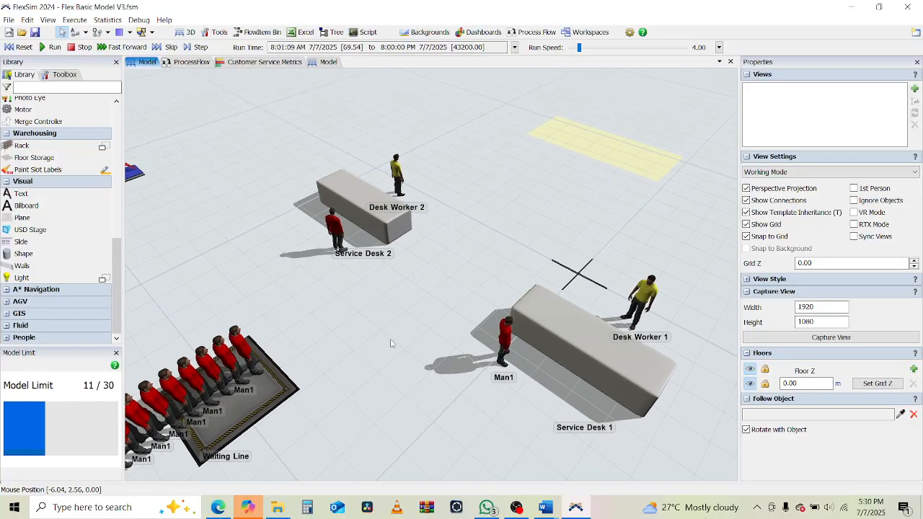
pyautogui.scroll(-4, 391, 343)
# Step: Examine the tokens moving through the Synchronize activities in the running process flow, focusing on the Worker Helps Customer container
pyautogui.click(186, 61)
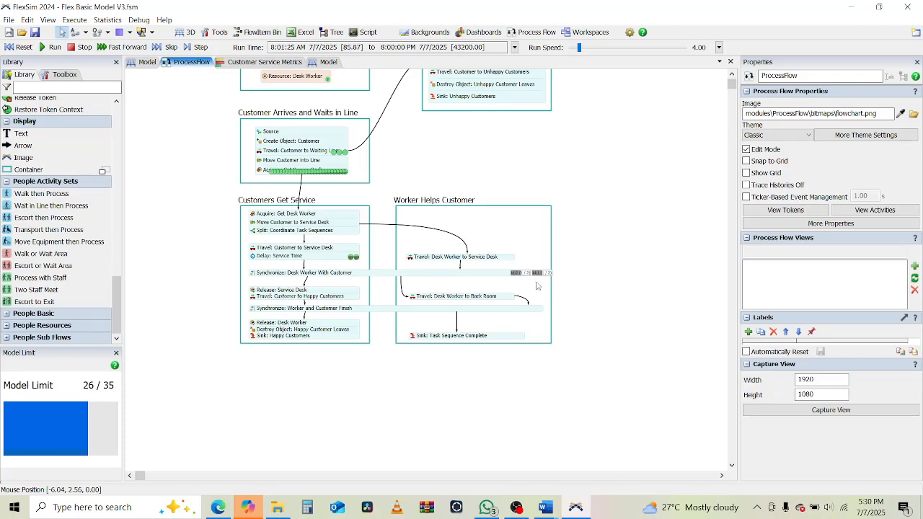
pyautogui.scroll(5, 495, 279)
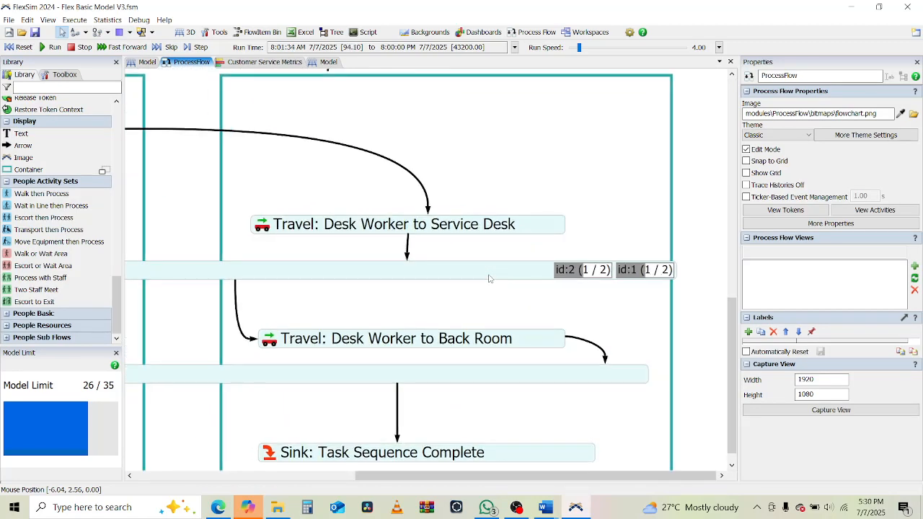
pyautogui.scroll(-3, 489, 278)
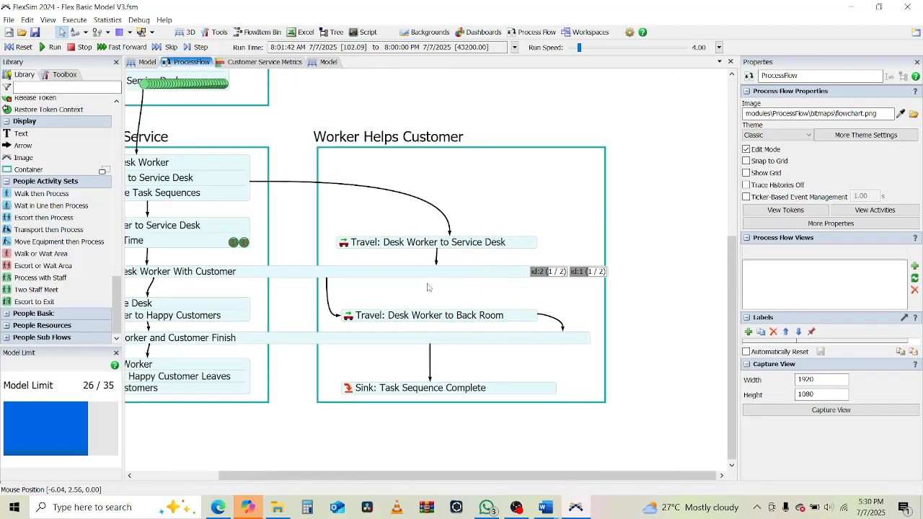
pyautogui.moveTo(428, 287); pyautogui.dragTo(543, 264)
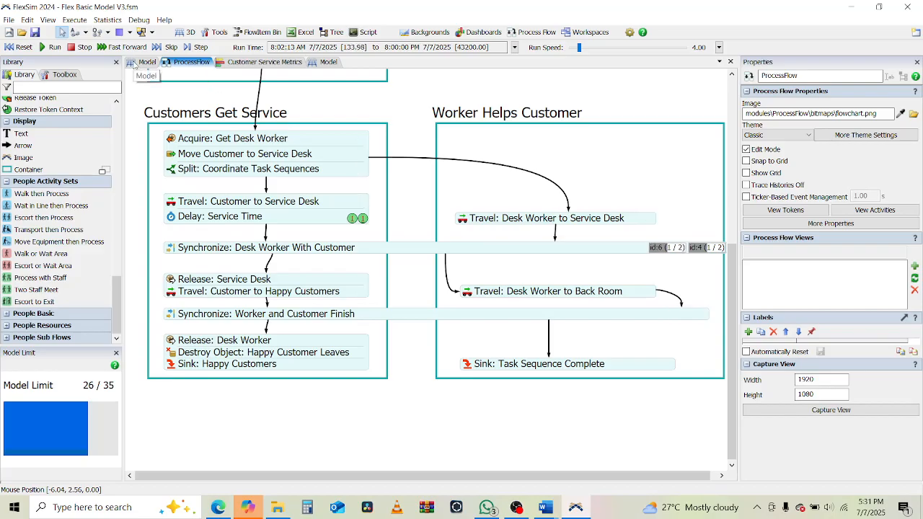
# Step: Fast-forward the simulation in the 3D model, run it at a speed of 1828, and reset it
pyautogui.click(135, 63)
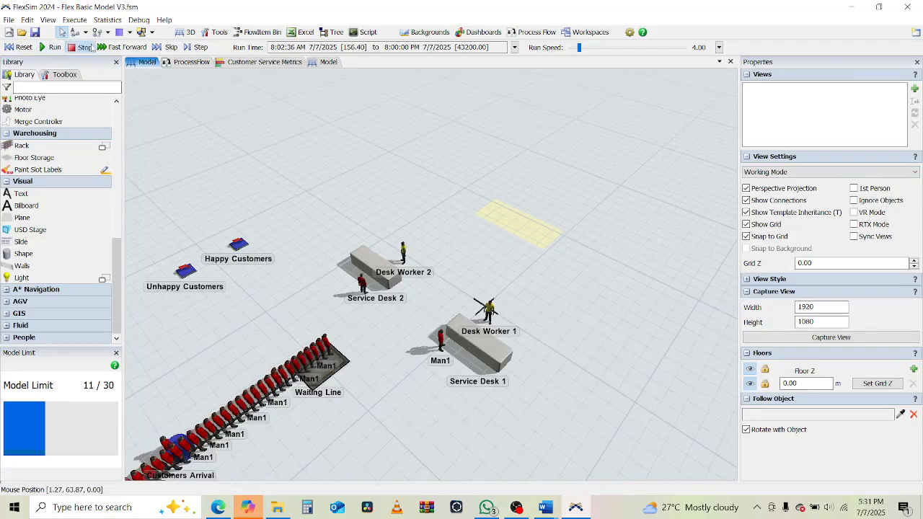
pyautogui.click(195, 47)
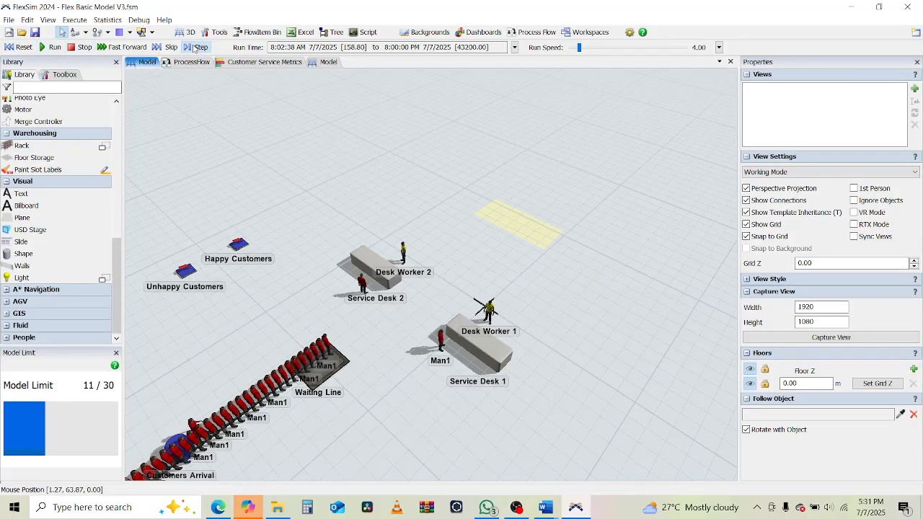
pyautogui.click(116, 48)
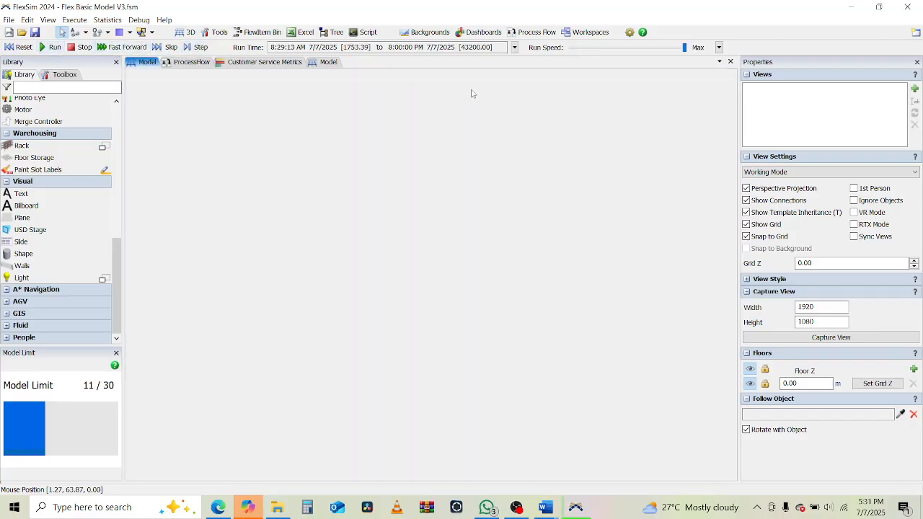
pyautogui.click(76, 48)
pyautogui.click(50, 47)
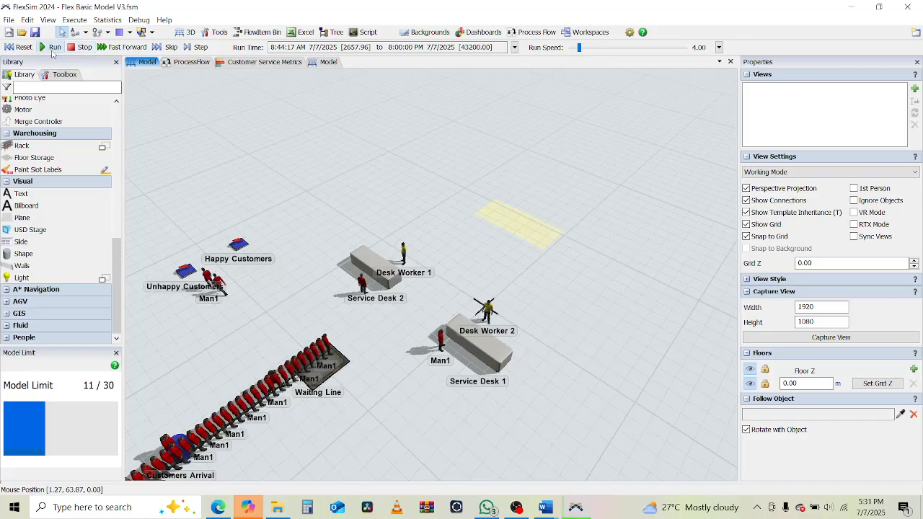
pyautogui.moveTo(579, 48); pyautogui.dragTo(613, 51)
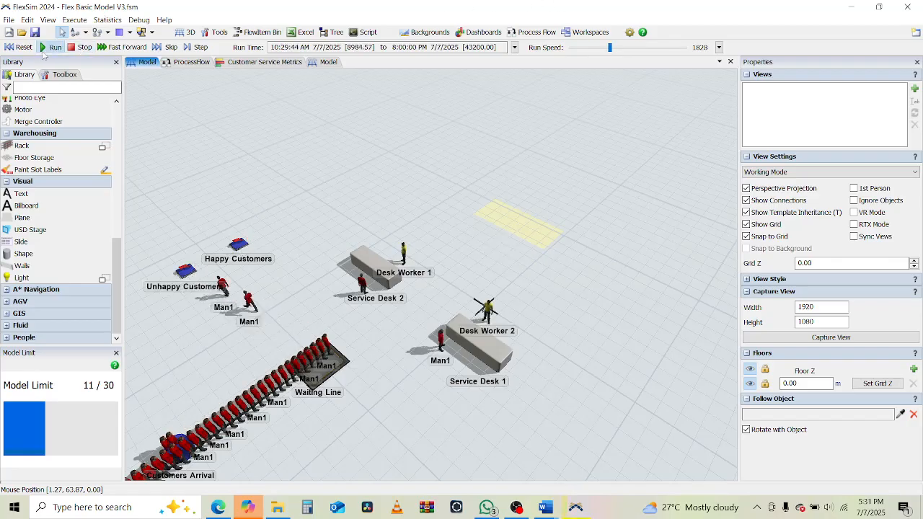
pyautogui.click(20, 46)
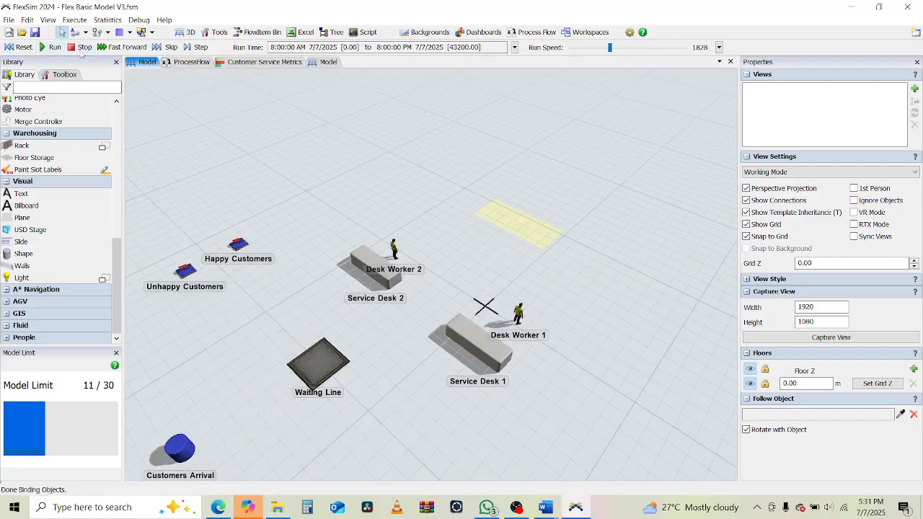
# Step: In the process flow, set the Source activity's inter-arrival time to exponential(0, 60, getstream(activity))
pyautogui.click(181, 62)
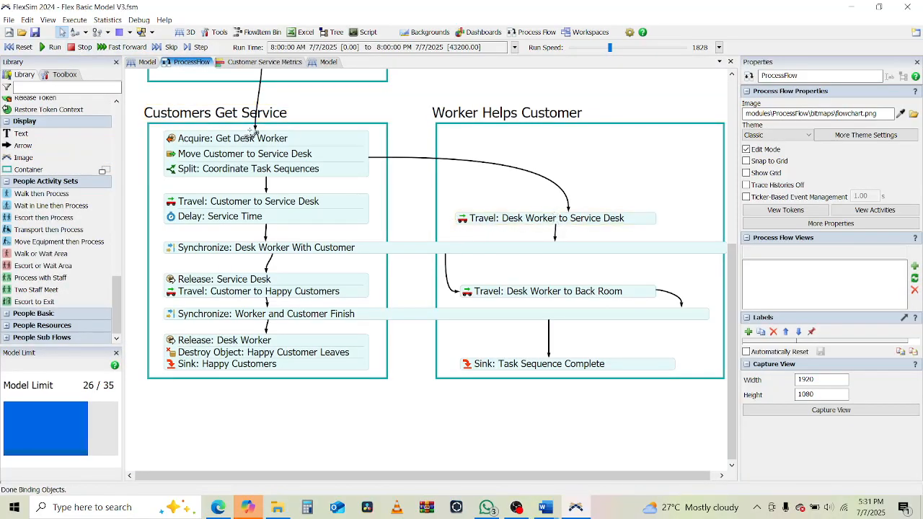
pyautogui.scroll(2, 419, 175)
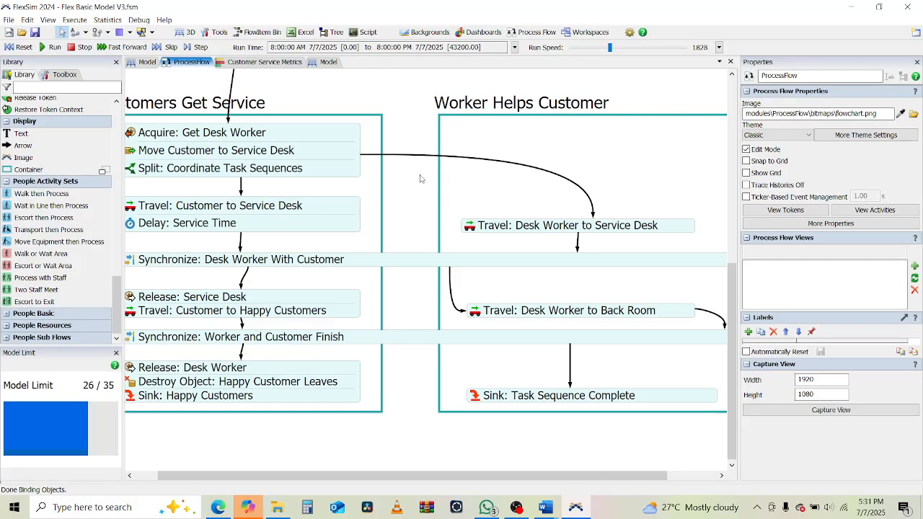
pyautogui.scroll(-4, 419, 177)
pyautogui.moveTo(418, 176); pyautogui.dragTo(411, 271)
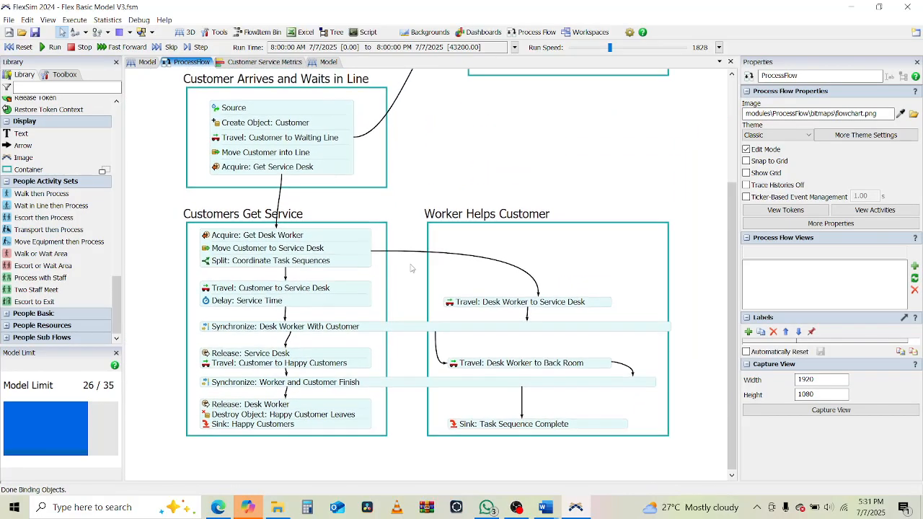
pyautogui.click(265, 123)
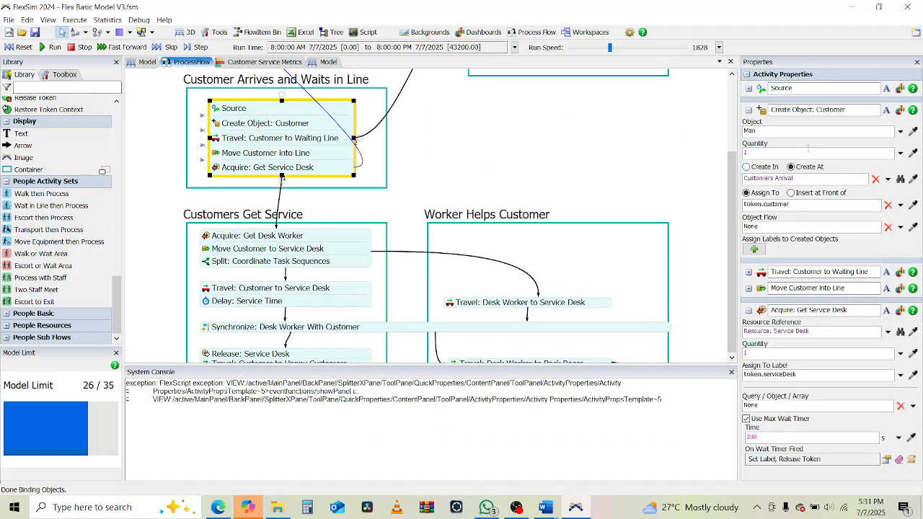
pyautogui.click(765, 130)
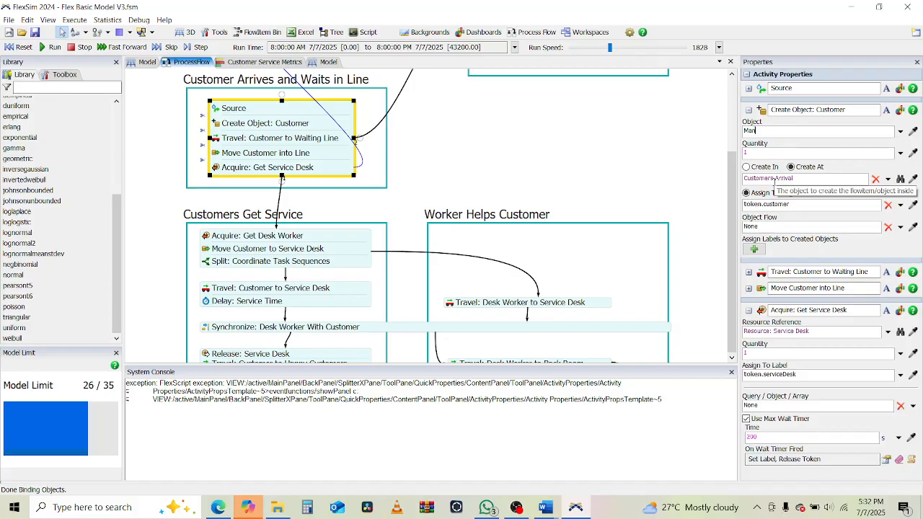
pyautogui.click(749, 88)
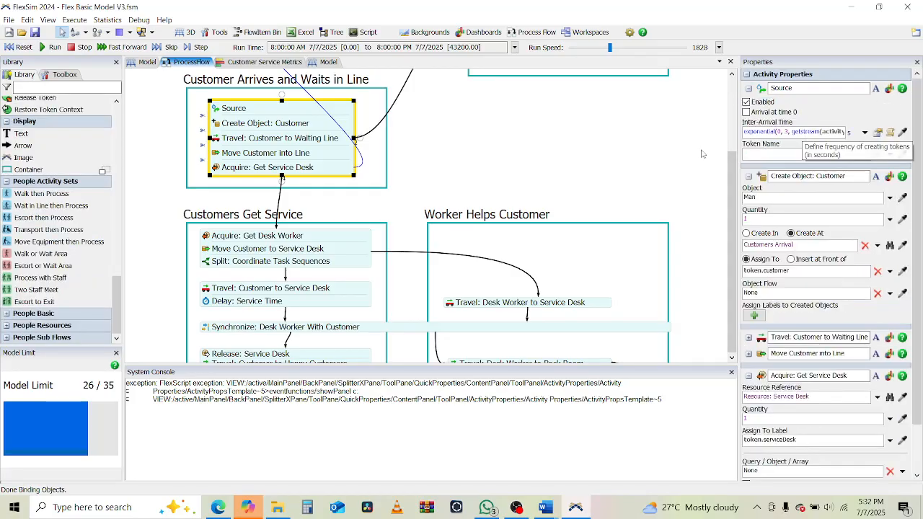
pyautogui.click(786, 132)
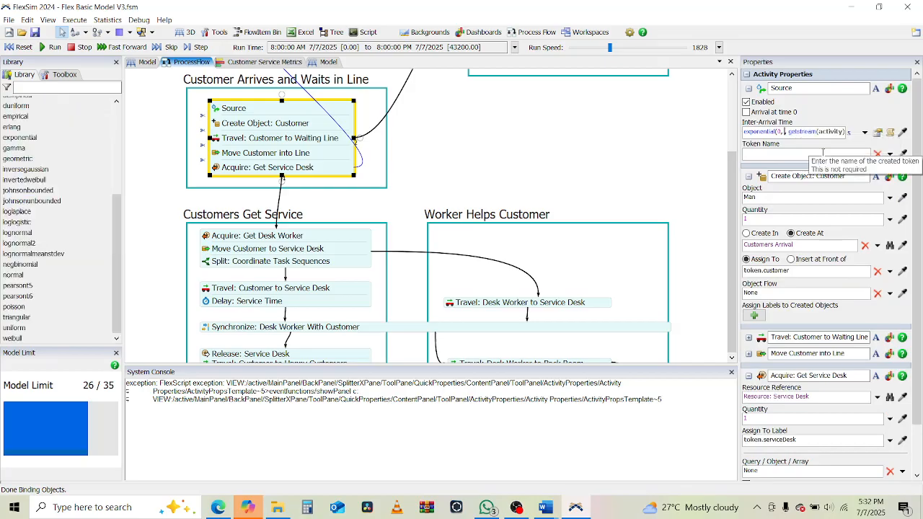
pyautogui.write('60')
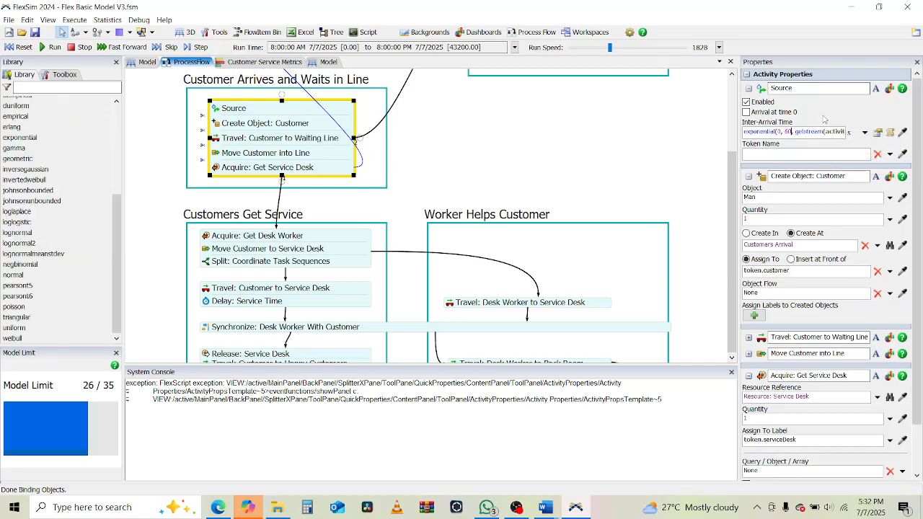
pyautogui.press('Return')
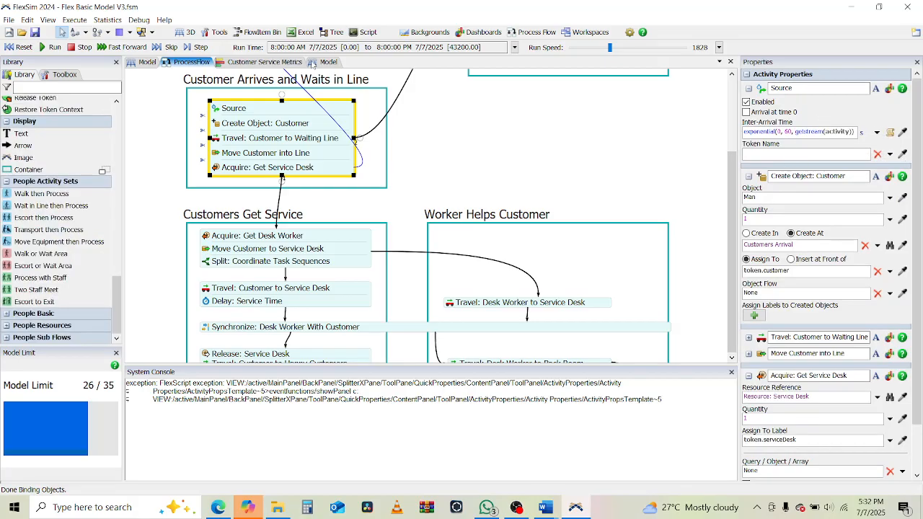
# Step: Copy the name of the Customers Arrival source in the 3D model and delete the source
pyautogui.click(143, 63)
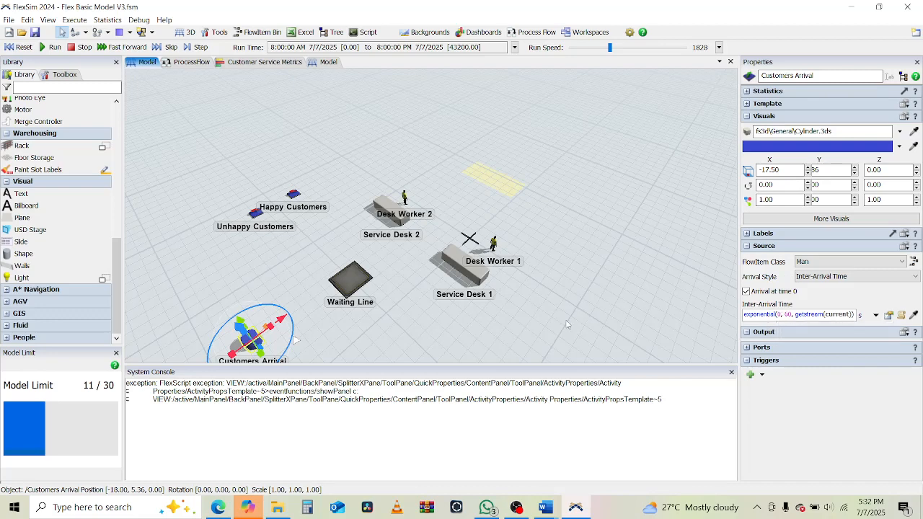
pyautogui.moveTo(569, 325); pyautogui.dragTo(569, 277)
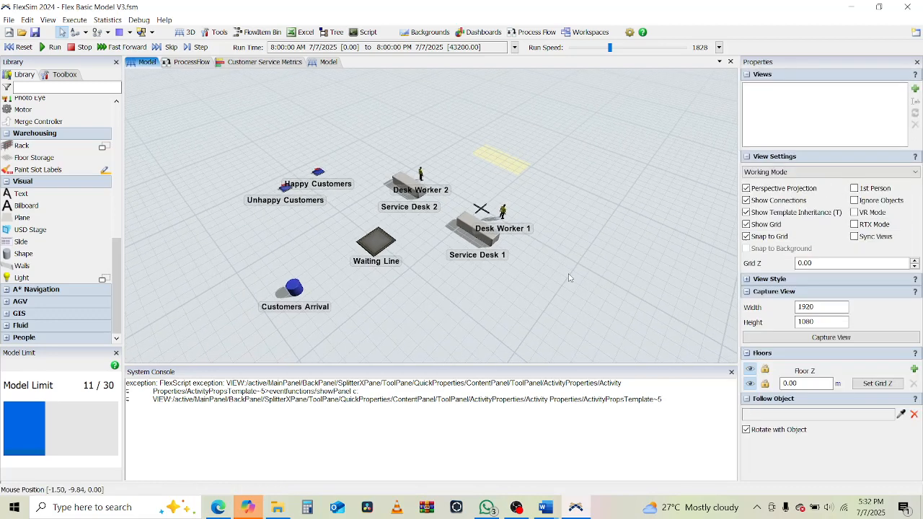
pyautogui.click(292, 291)
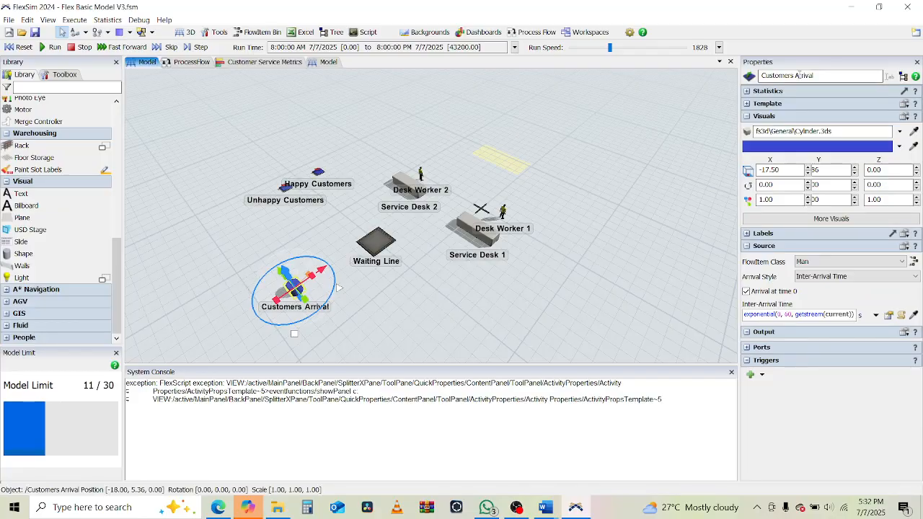
pyautogui.moveTo(816, 76); pyautogui.dragTo(467, 167)
pyautogui.click(338, 300)
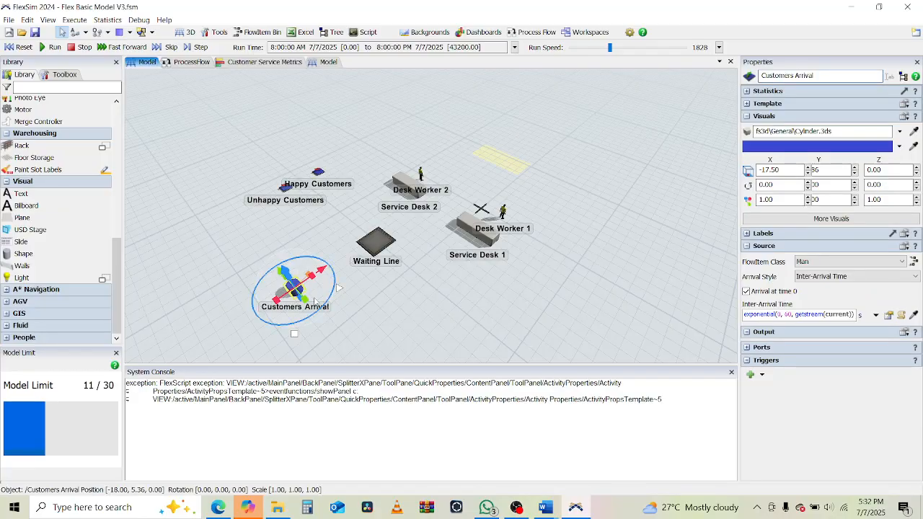
pyautogui.click(292, 287)
pyautogui.press('Delete')
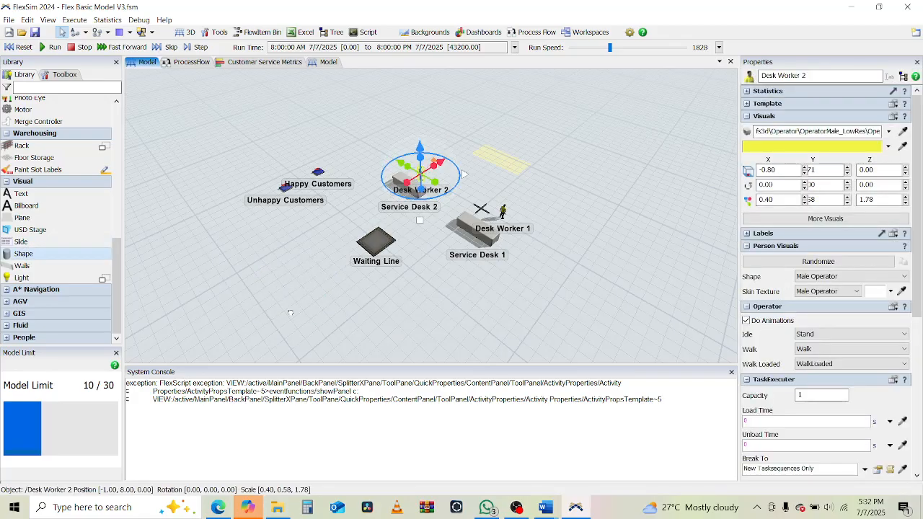
# Step: Place a Shape object where the deleted source stood and name it Customers Arrival
pyautogui.moveTo(290, 300); pyautogui.dragTo(291, 297)
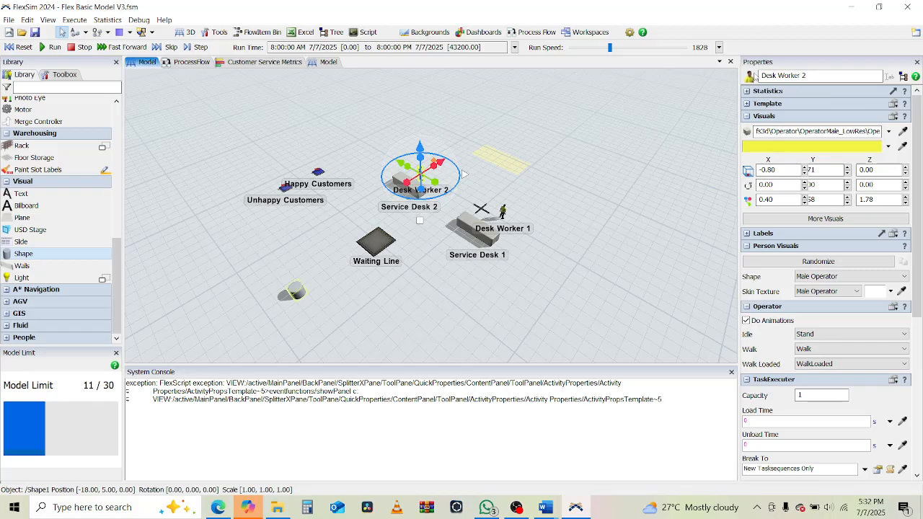
pyautogui.click(784, 74)
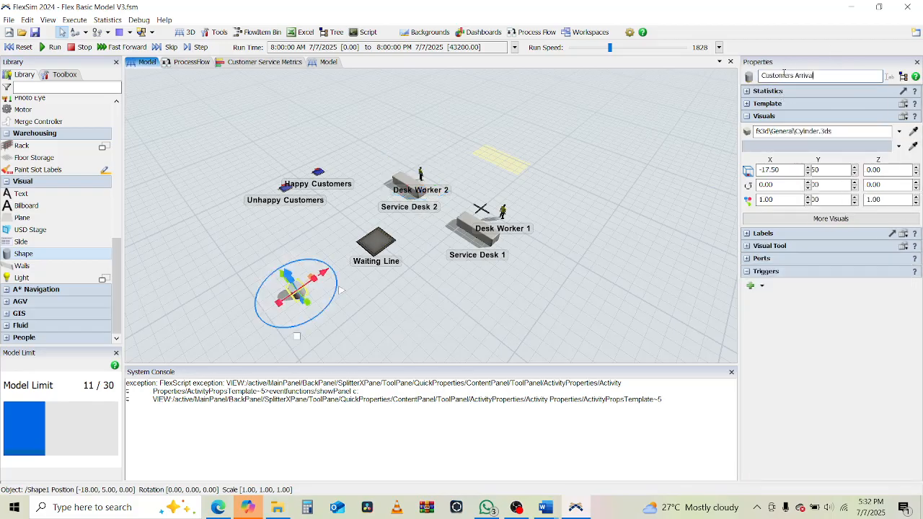
pyautogui.press('Return')
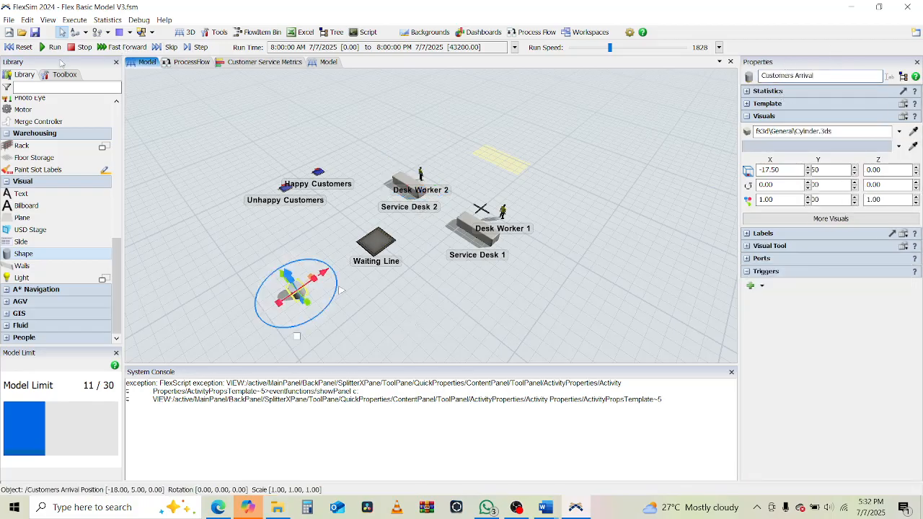
# Step: Run the simulation to watch the customers in the 3D model, stop it, and reset the model
pyautogui.click(52, 47)
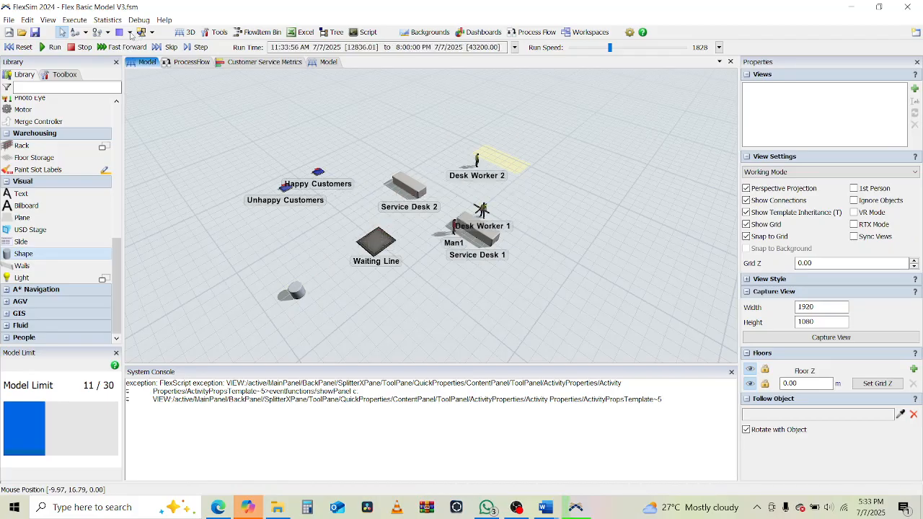
pyautogui.click(82, 47)
pyautogui.click(22, 46)
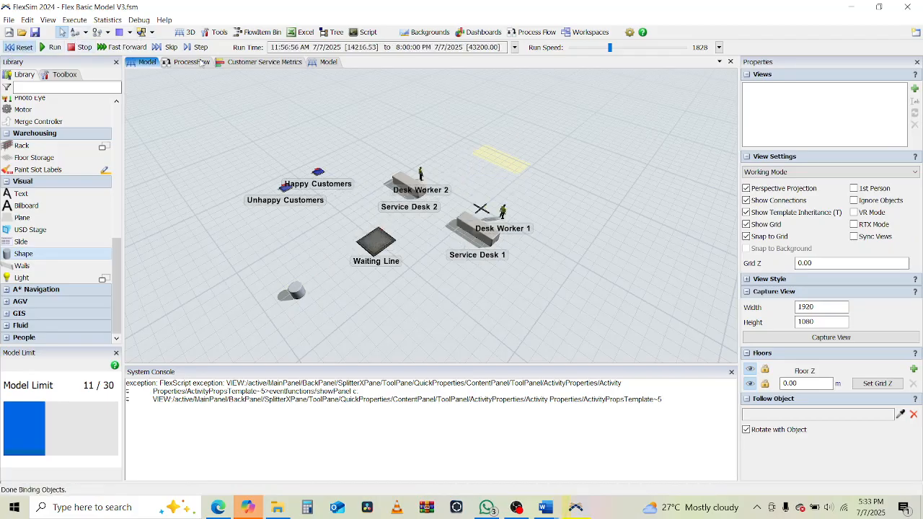
# Step: Review the Source, Create Object: Customer, and Travel: Customer to Waiting Line settings in the process flow
pyautogui.click(186, 63)
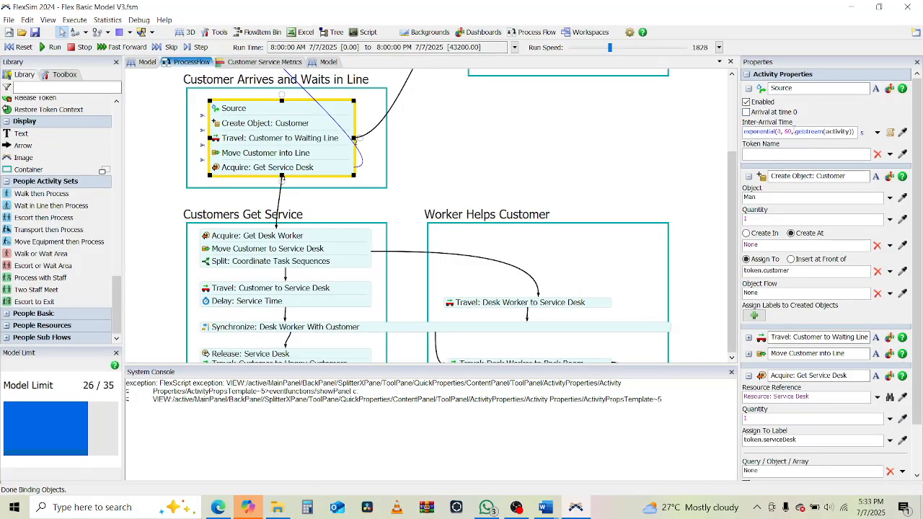
pyautogui.doubleClick(786, 131)
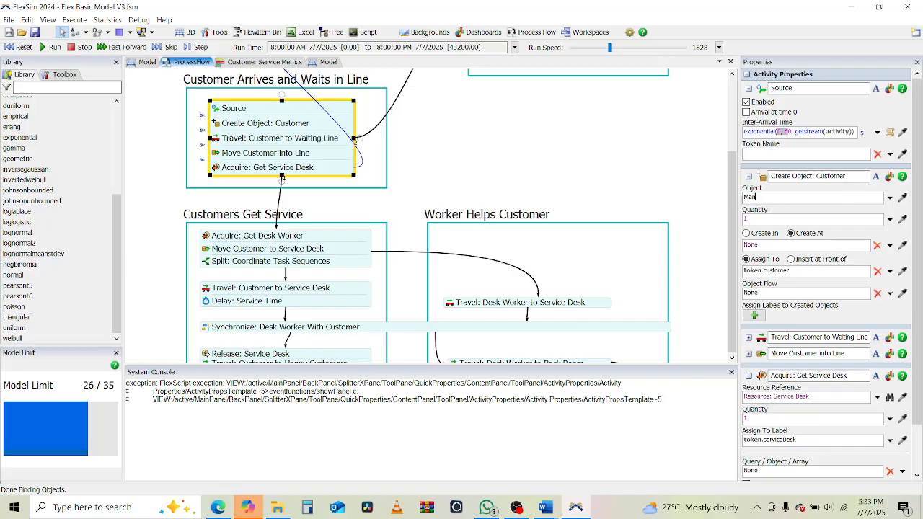
pyautogui.doubleClick(746, 197)
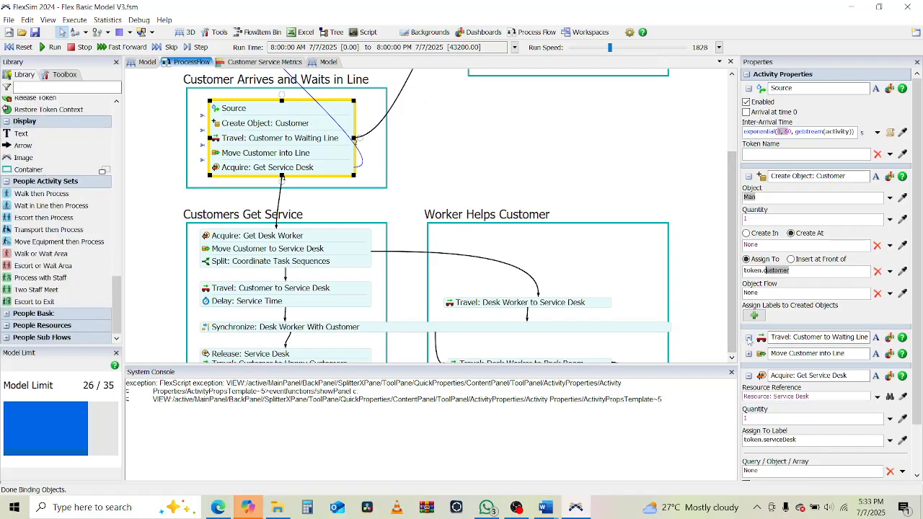
pyautogui.click(822, 336)
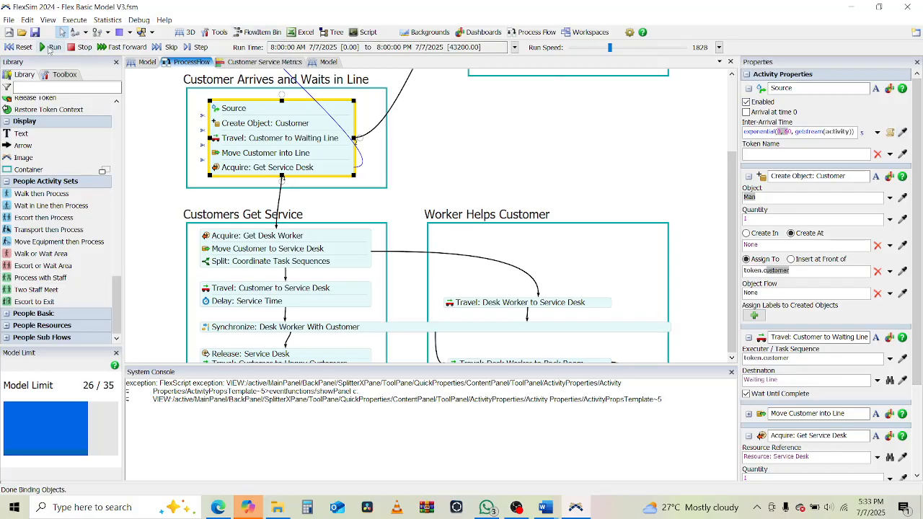
# Step: Run the simulation in the 3D model and check the moving tokens in the process flow
pyautogui.click(143, 63)
pyautogui.click(41, 47)
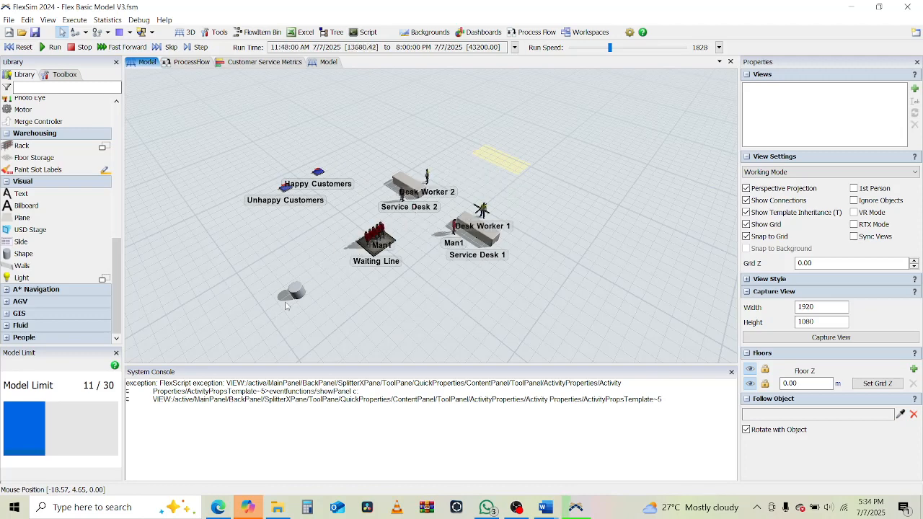
pyautogui.click(180, 63)
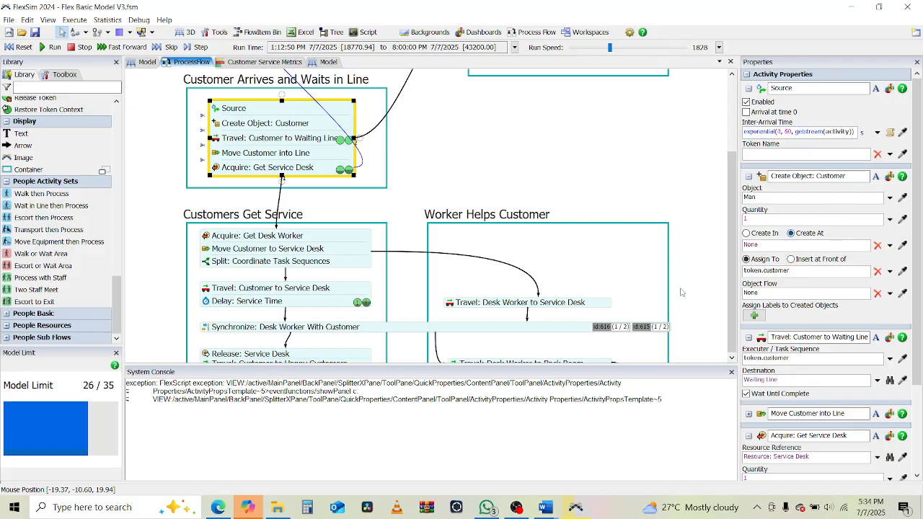
# Step: Switch to the FlexSim tutorial in the browser and read Step 1, Remove the Flow Logic in the 3D Model
pyautogui.click(218, 507)
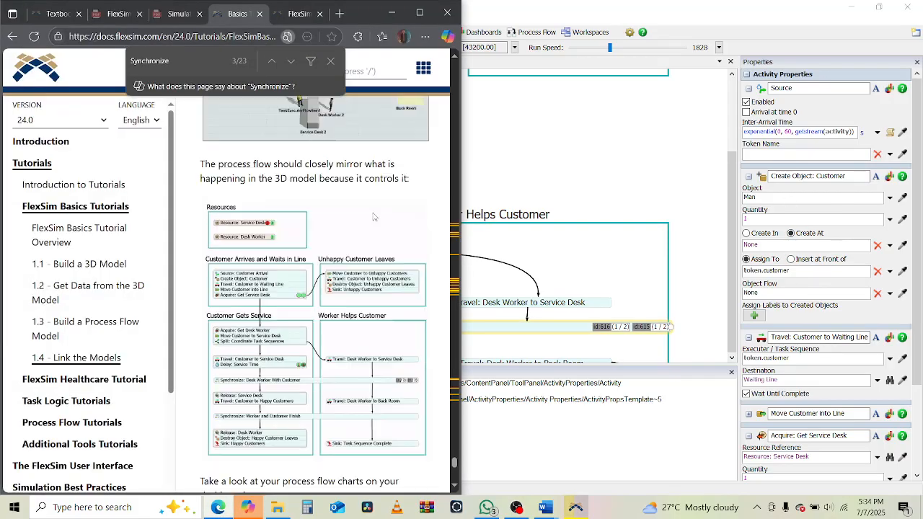
pyautogui.scroll(20, 373, 217)
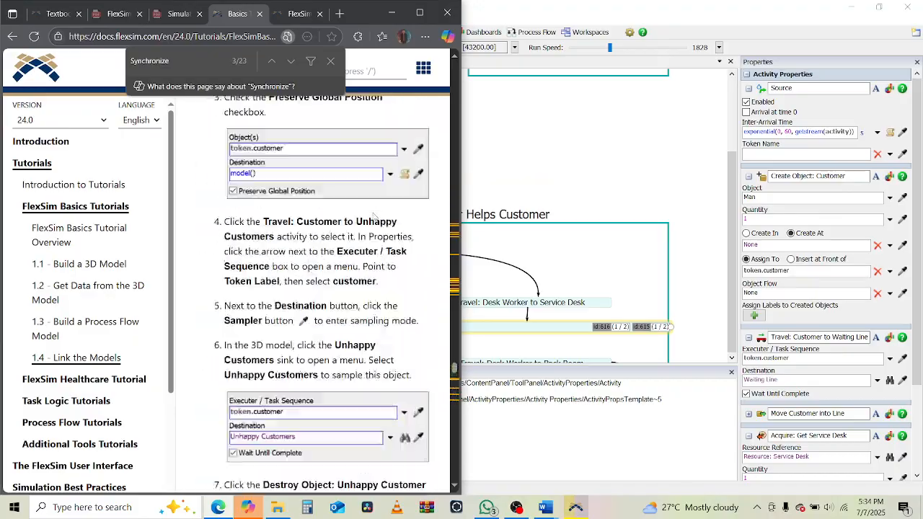
pyautogui.scroll(-15, 373, 217)
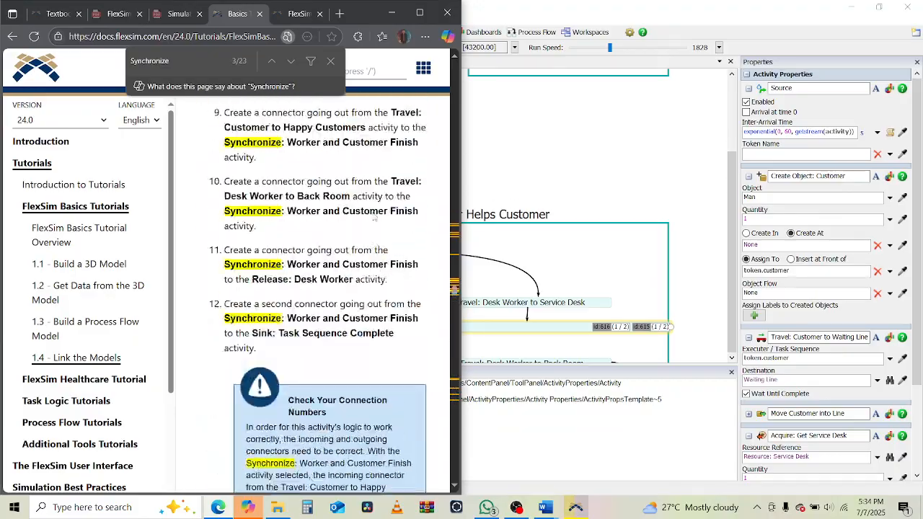
pyautogui.scroll(10, 374, 216)
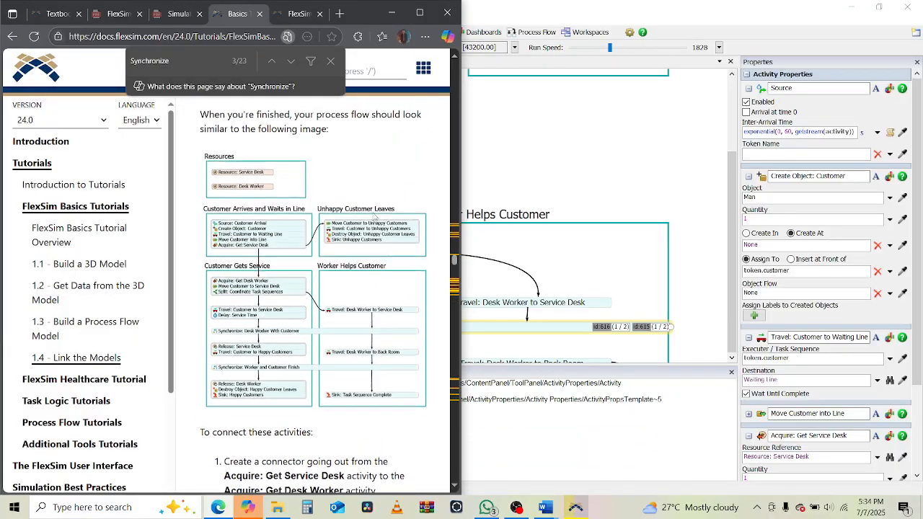
pyautogui.scroll(15, 374, 217)
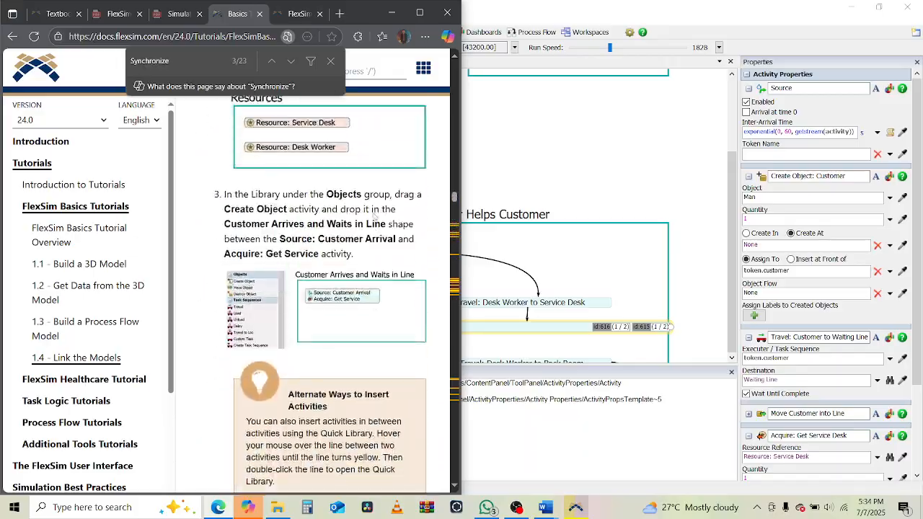
pyautogui.scroll(15, 374, 217)
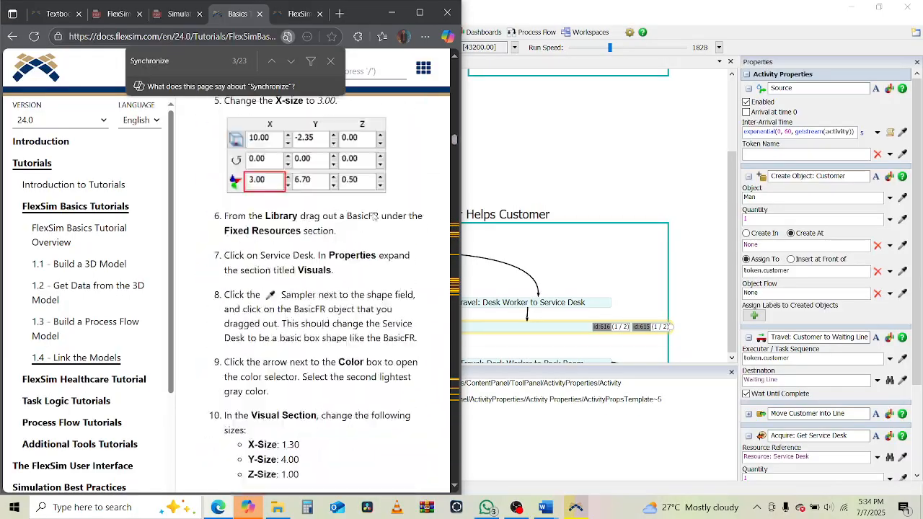
pyautogui.scroll(15, 374, 217)
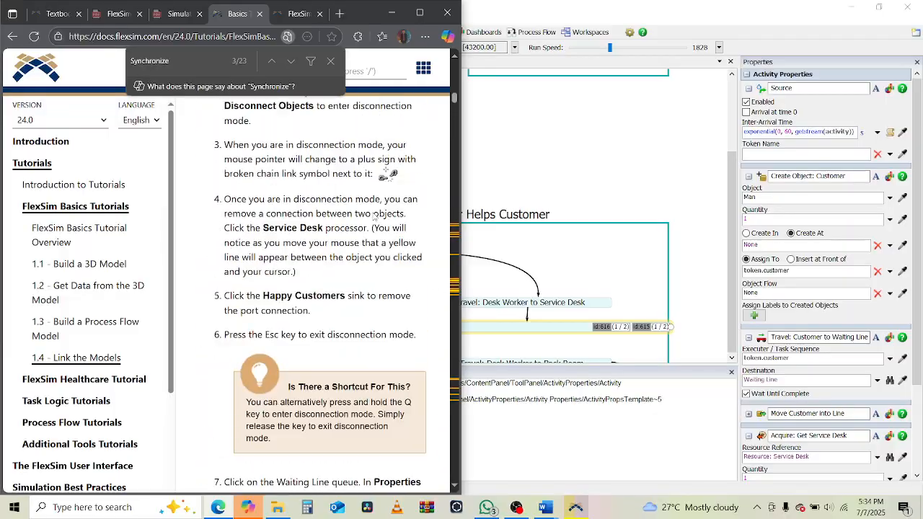
pyautogui.scroll(5, 374, 217)
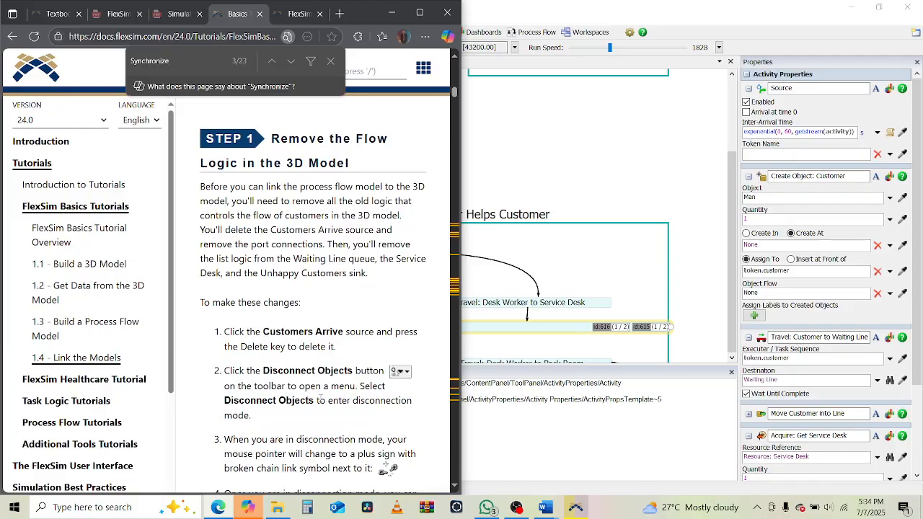
pyautogui.scroll(-2, 321, 398)
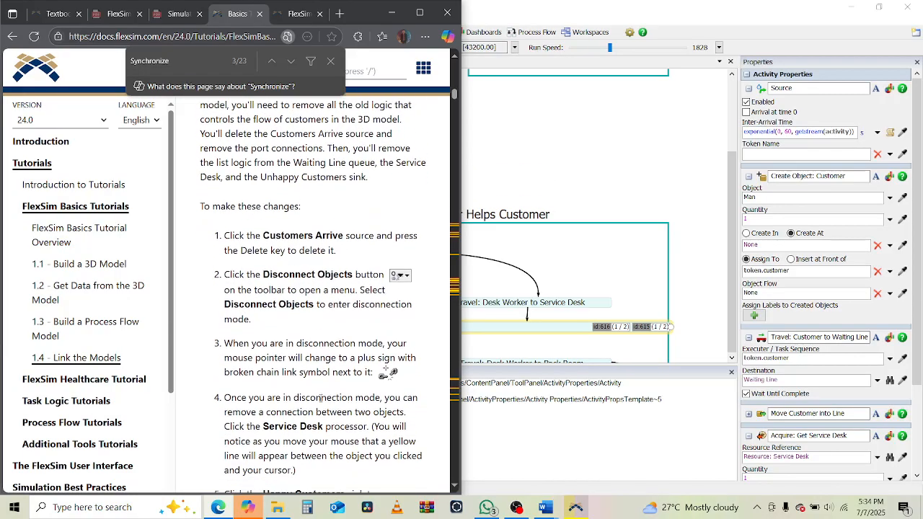
pyautogui.scroll(-3, 321, 397)
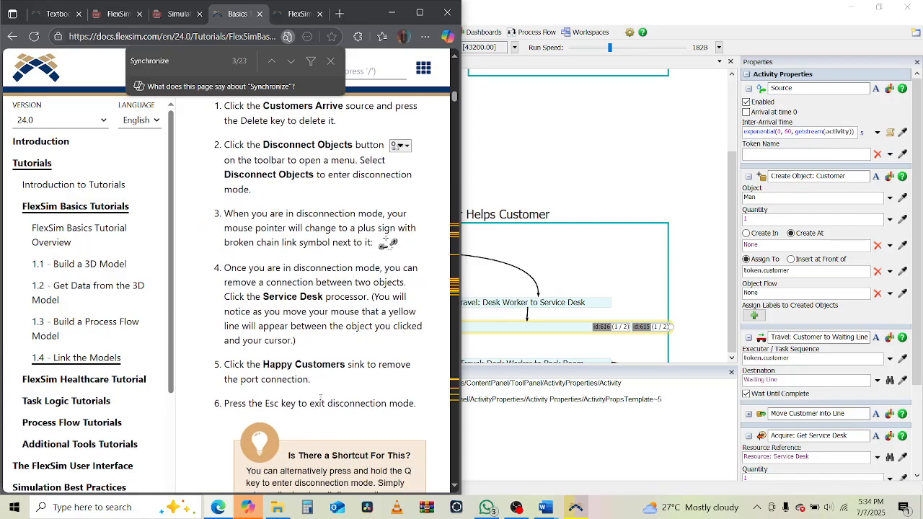
# Step: Review the contents list, task overview, and Step 1, Remove the Flow Logic in the 3D Model, in the tutorial
pyautogui.scroll(-13, 320, 397)
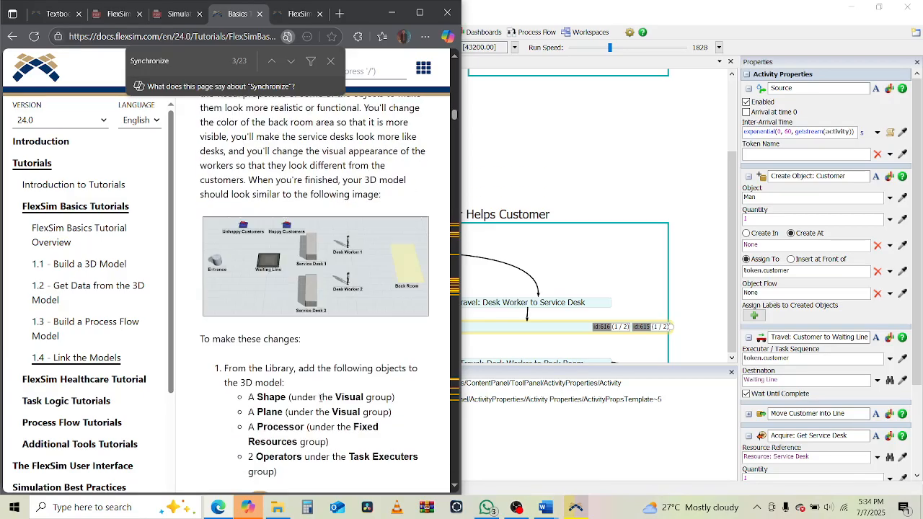
pyautogui.scroll(15, 320, 398)
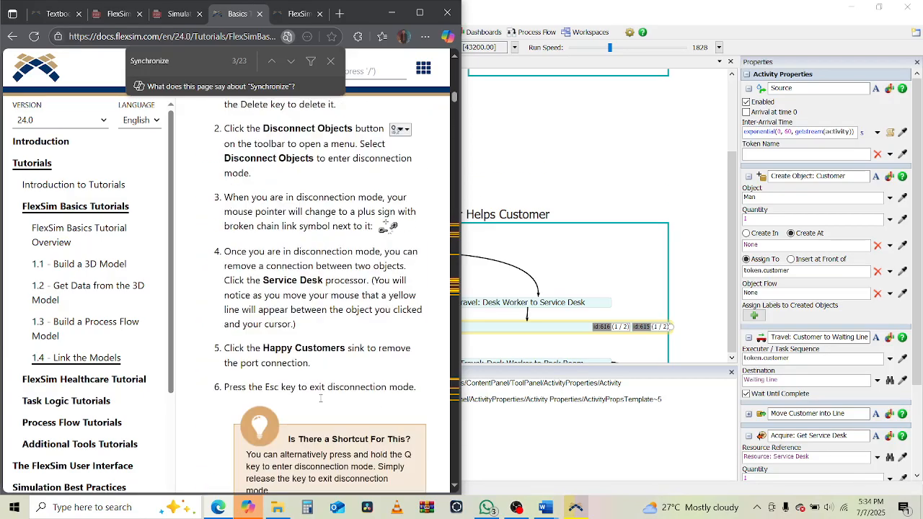
pyautogui.scroll(4, 320, 397)
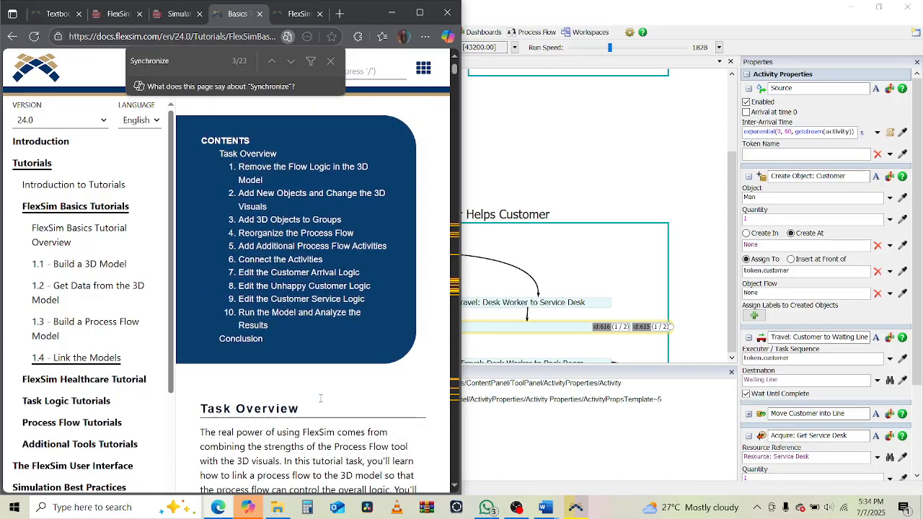
pyautogui.scroll(-5, 320, 397)
pyautogui.scroll(-7, 320, 397)
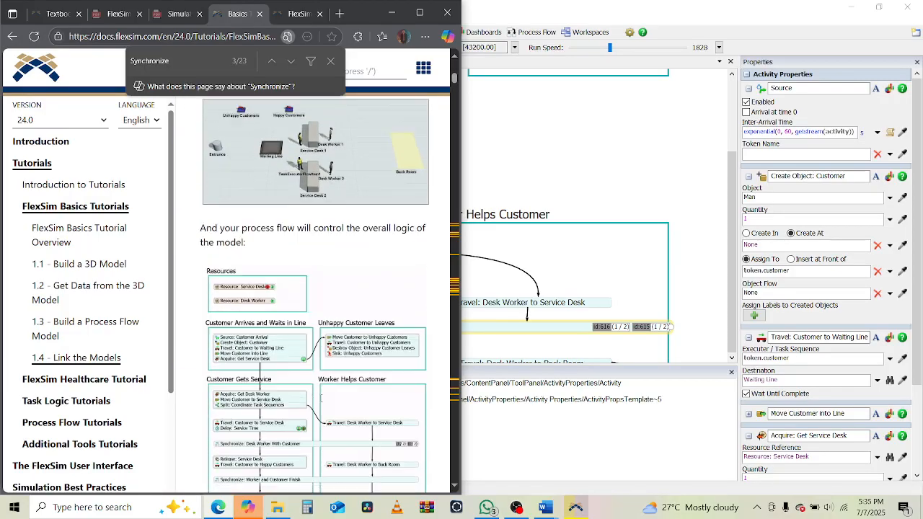
pyautogui.scroll(-5, 320, 398)
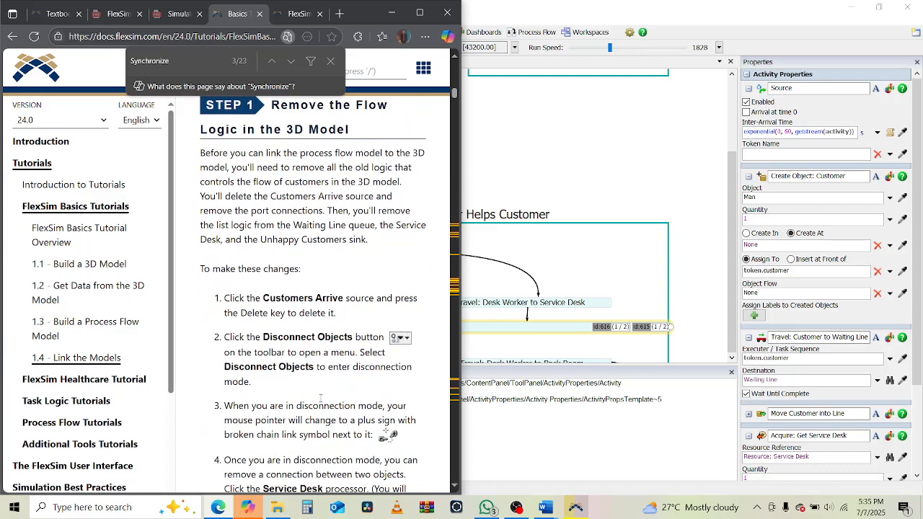
pyautogui.scroll(-1, 320, 397)
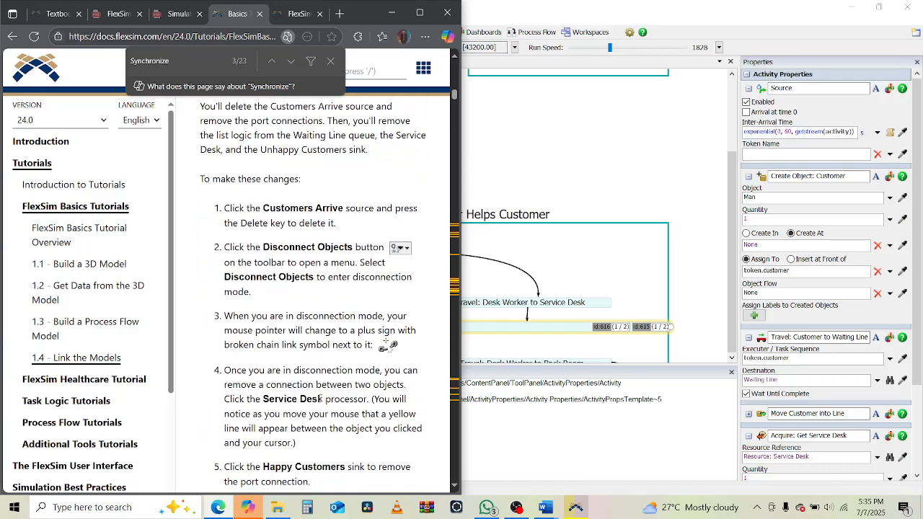
pyautogui.scroll(-9, 320, 399)
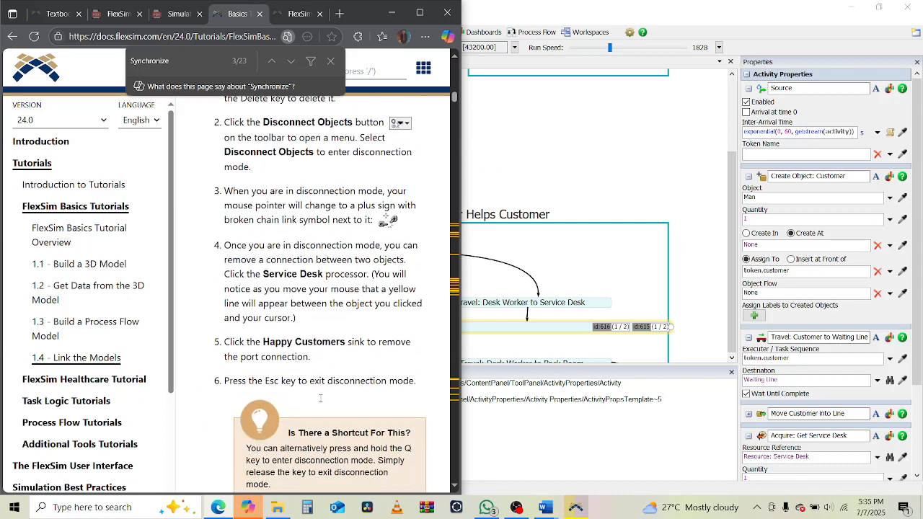
# Step: Read tutorial Step 2, Add New Objects and Change the 3D Visuals, including the new object names and size settings
pyautogui.scroll(-4, 320, 397)
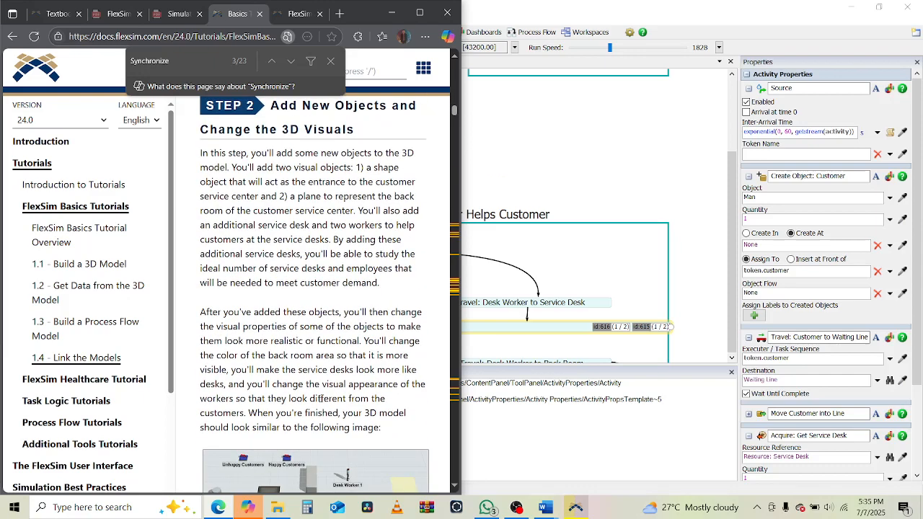
pyautogui.scroll(-3, 320, 398)
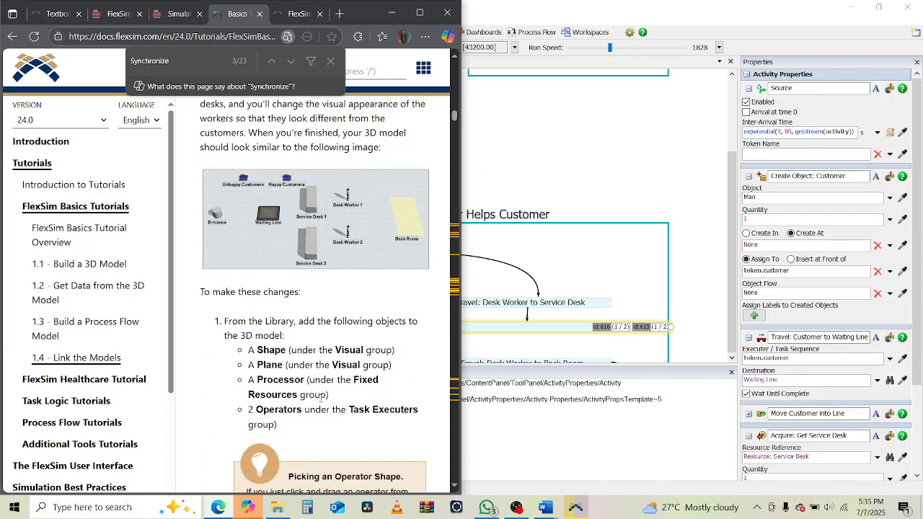
pyautogui.scroll(-10, 320, 399)
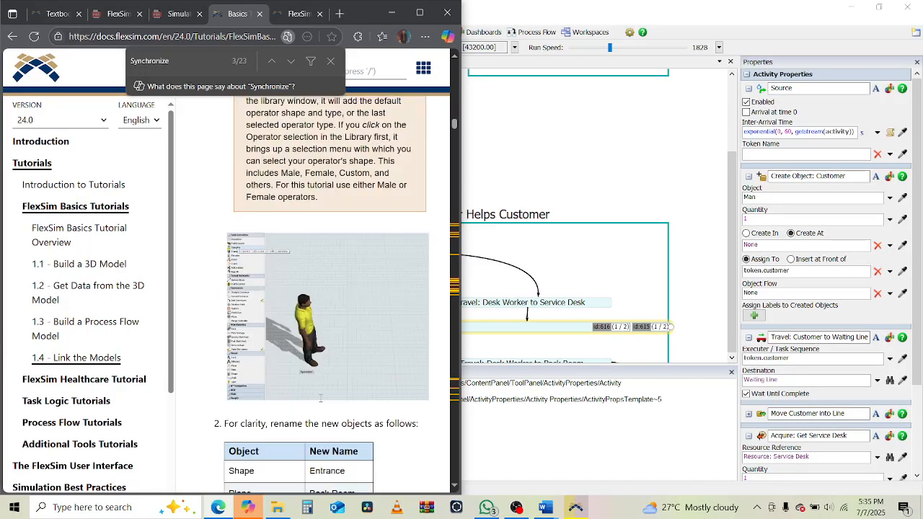
pyautogui.scroll(-2, 320, 399)
pyautogui.scroll(2, 320, 399)
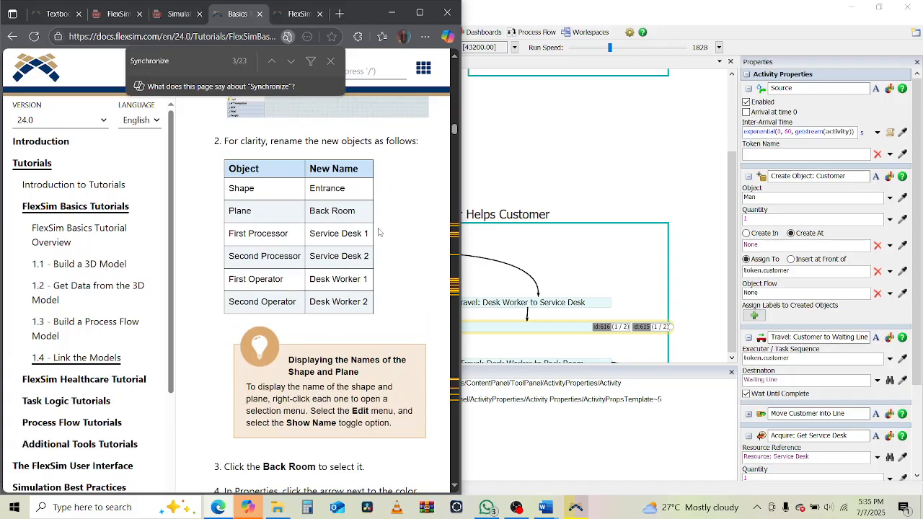
pyautogui.scroll(-8, 378, 231)
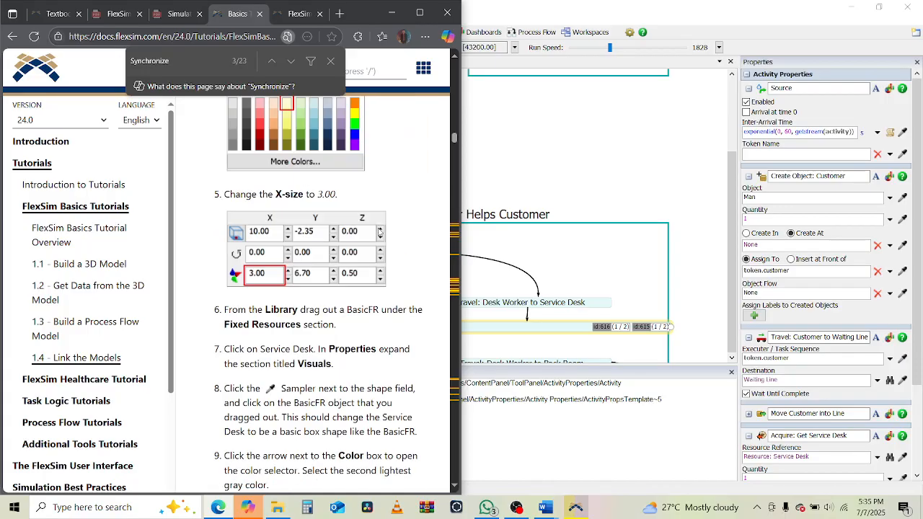
pyautogui.scroll(-8, 378, 232)
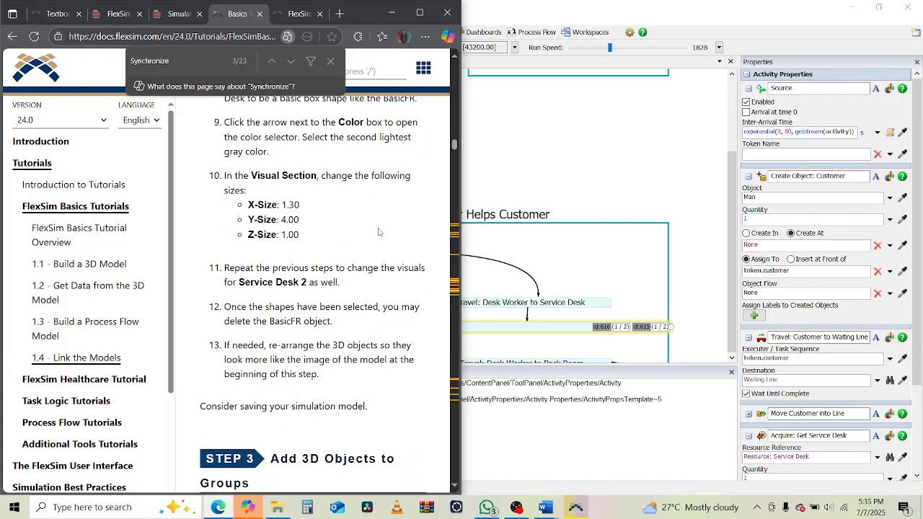
# Step: Read on from the Step 3 group instructions to the Step 5 activities and their names for the Customer Arrives and Waits in Line block
pyautogui.scroll(-4, 378, 231)
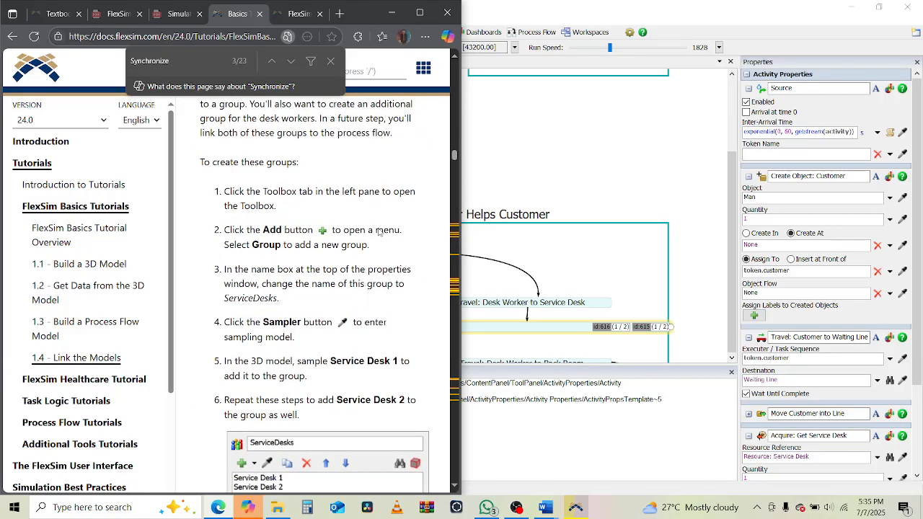
pyautogui.scroll(-4, 378, 231)
pyautogui.scroll(-18, 378, 232)
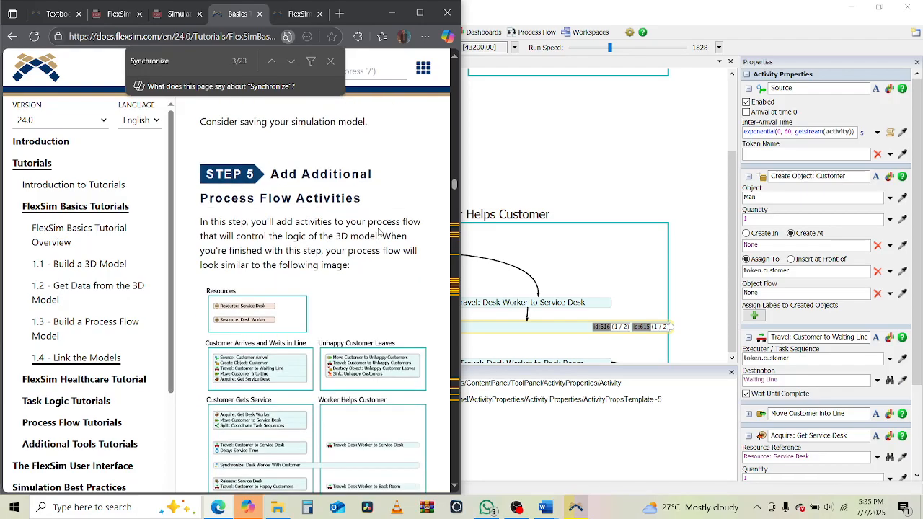
pyautogui.scroll(-1, 378, 232)
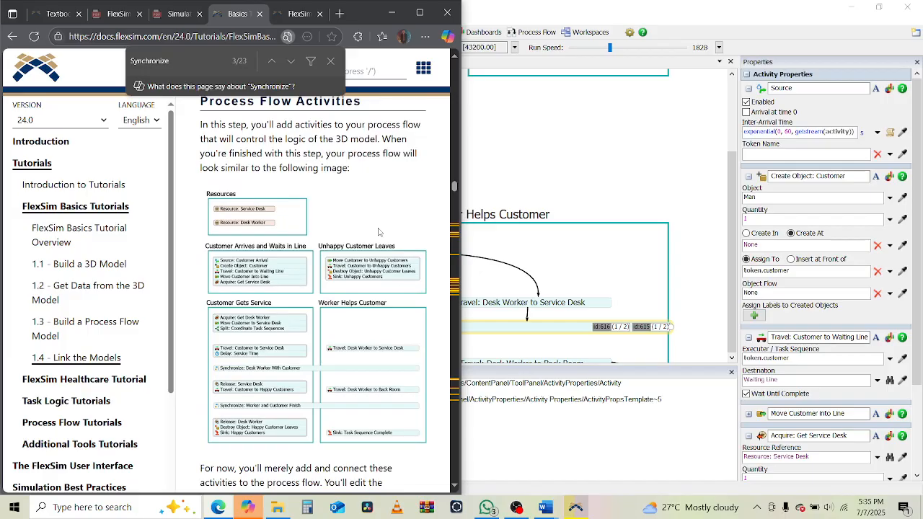
pyautogui.scroll(-6, 378, 232)
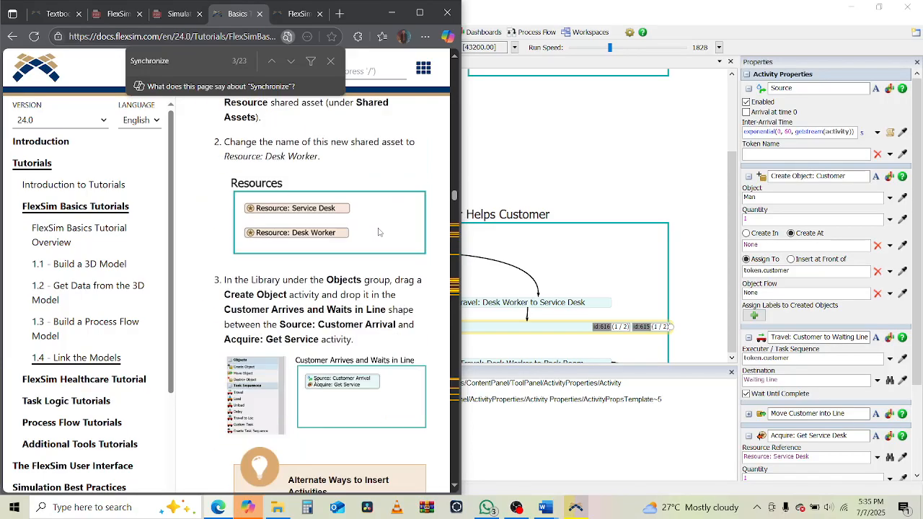
pyautogui.scroll(-1, 378, 232)
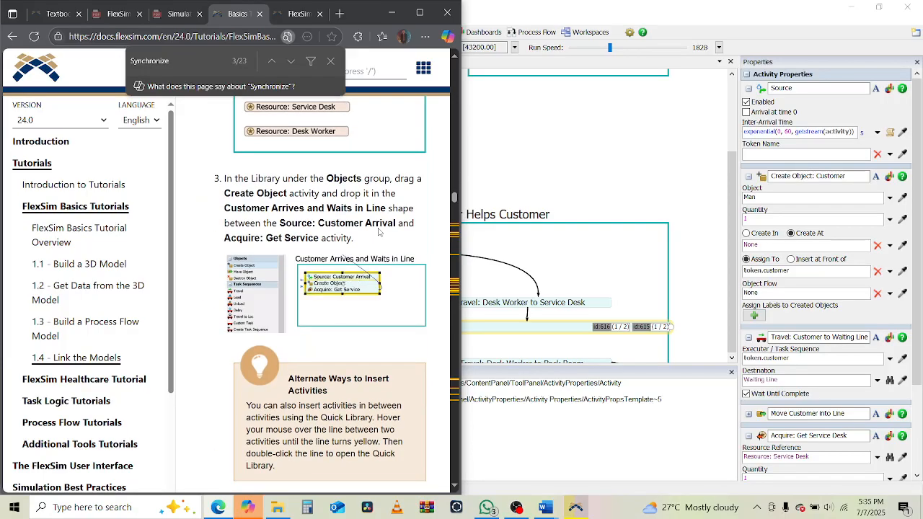
pyautogui.scroll(-4, 378, 231)
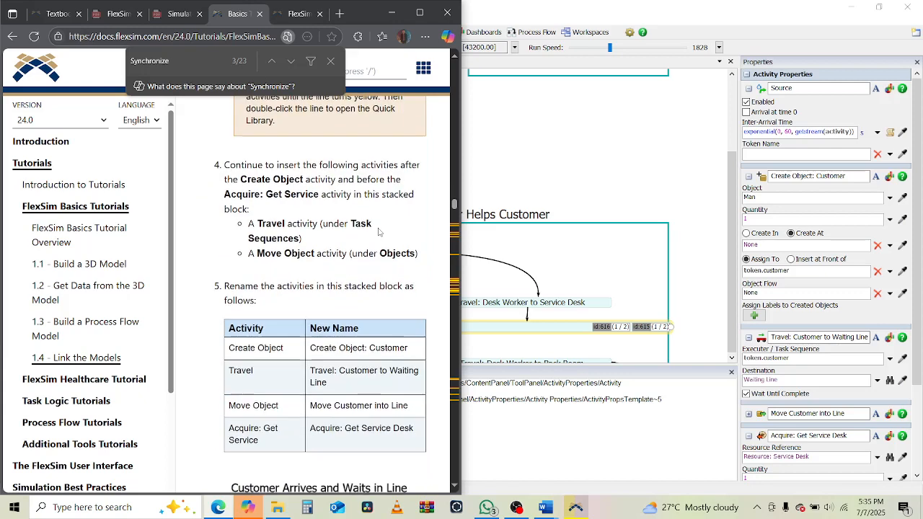
pyautogui.scroll(-1, 378, 232)
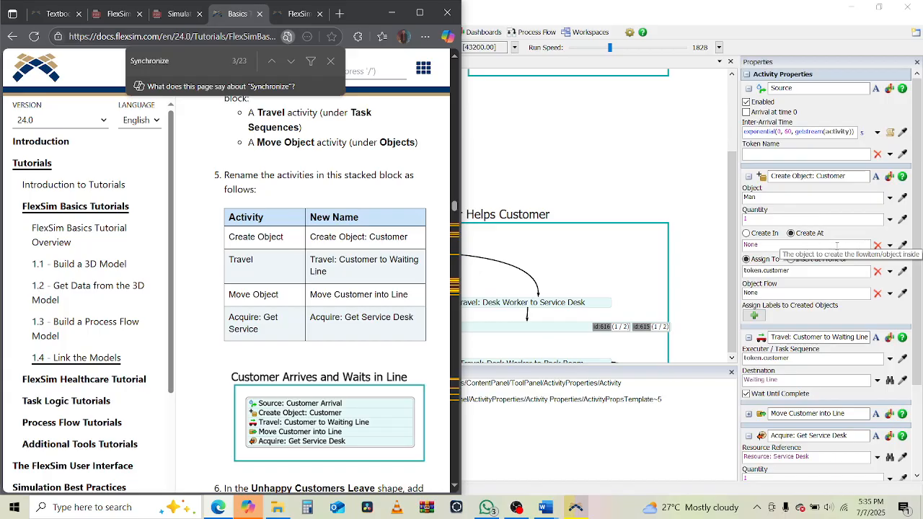
# Step: In FlexSim, set the Create At location of Create Object: Customer to Customers Arrival by sampling the entrance shape in the 3D model
pyautogui.click(903, 246)
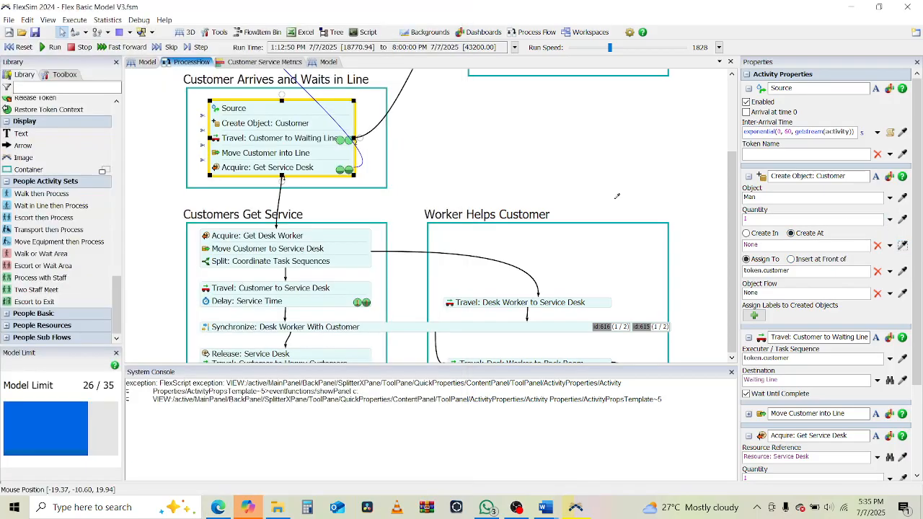
pyautogui.moveTo(142, 61)
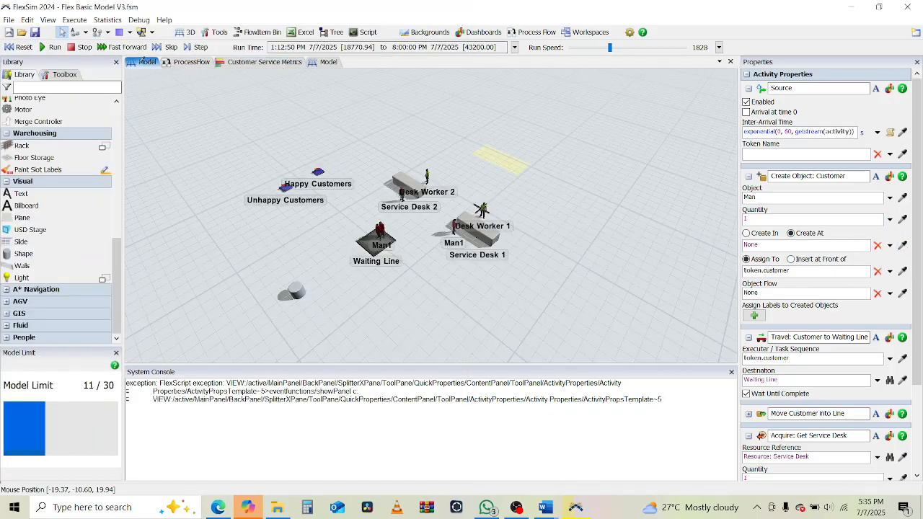
pyautogui.click(305, 296)
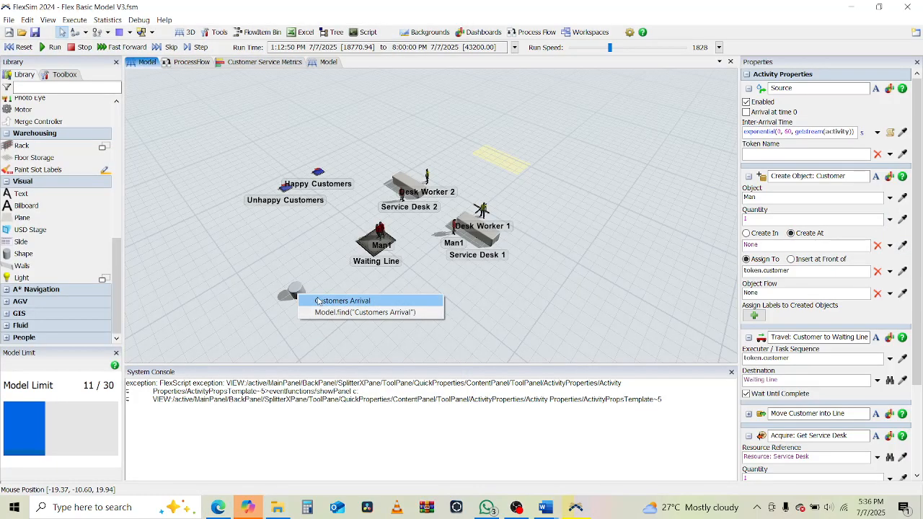
pyautogui.click(319, 301)
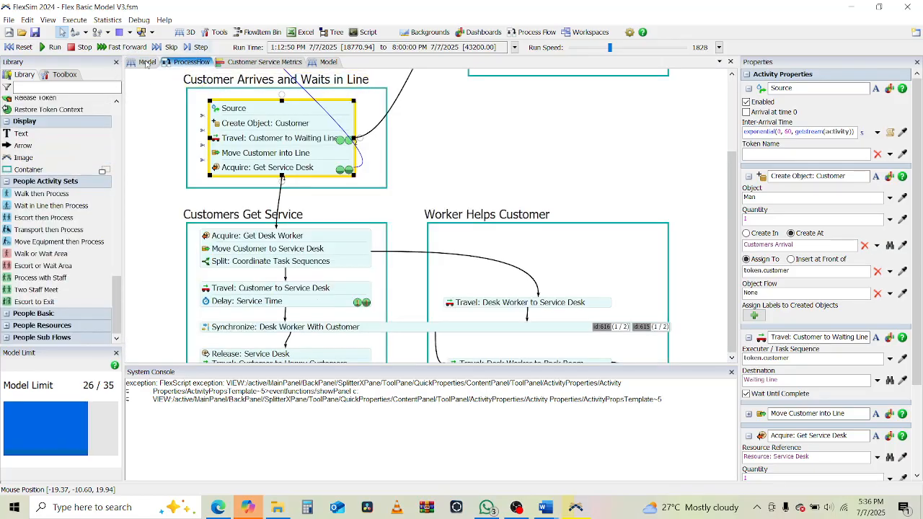
# Step: Watch the simulation in the 3D model at a run speed of 67.92 and advance it step by step
pyautogui.click(142, 61)
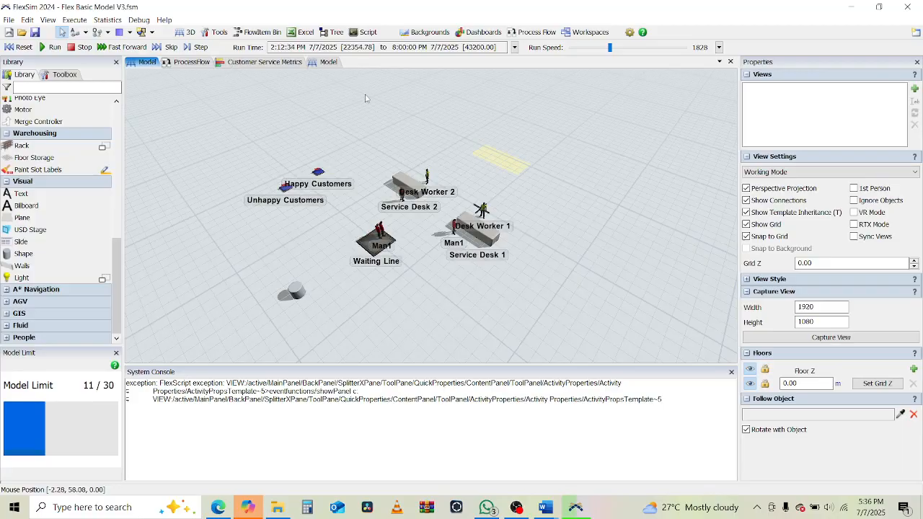
pyautogui.moveTo(610, 47); pyautogui.dragTo(588, 47)
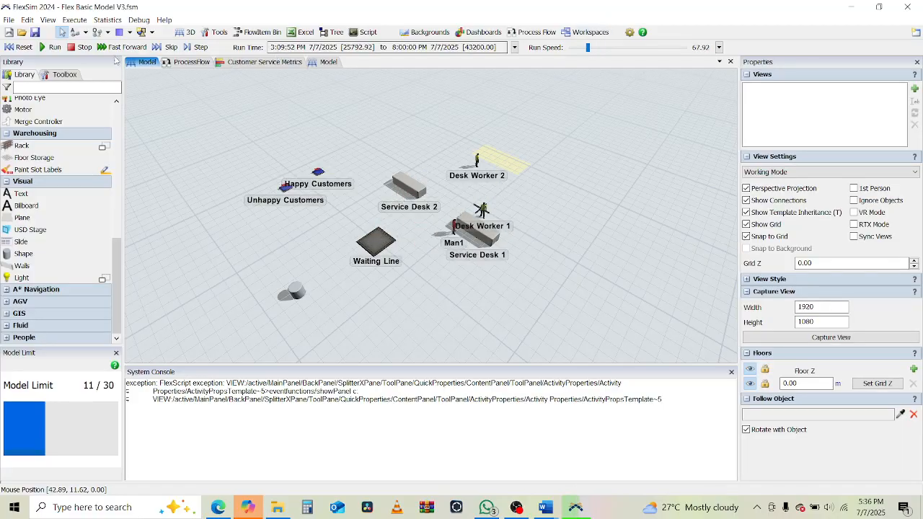
pyautogui.click(199, 47)
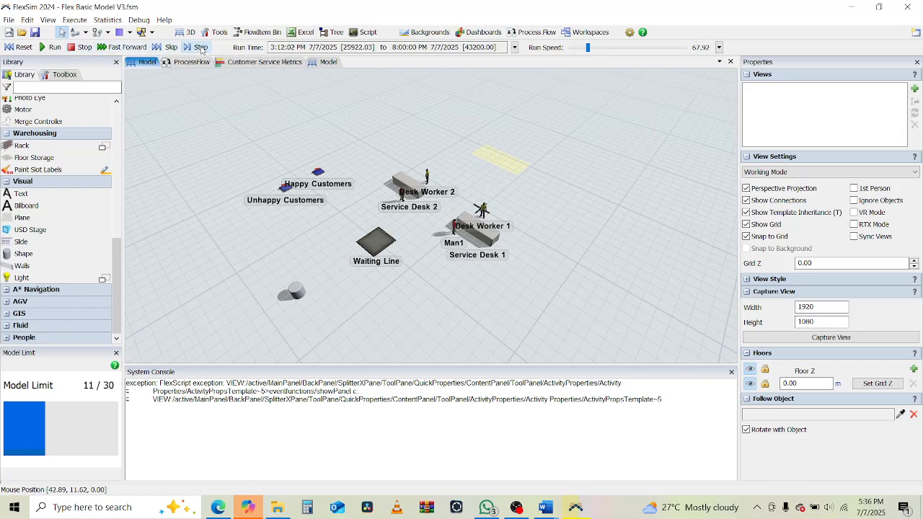
pyautogui.click(200, 48)
pyautogui.click(201, 48)
pyautogui.click(201, 48)
pyautogui.click(201, 47)
pyautogui.click(201, 48)
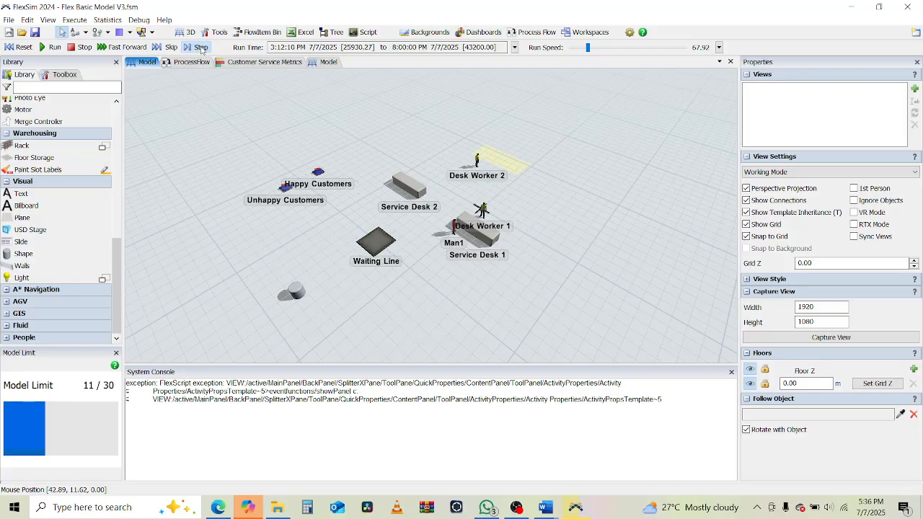
pyautogui.click(201, 47)
# Step: Run the simulation in the 3D model at a run speed of 24.85 and reset the model
pyautogui.moveTo(591, 48); pyautogui.dragTo(587, 50)
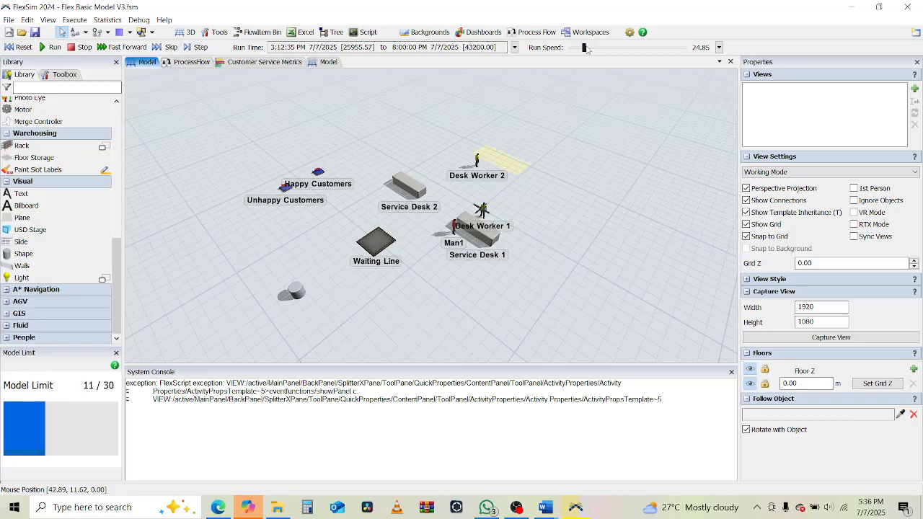
pyautogui.click(53, 48)
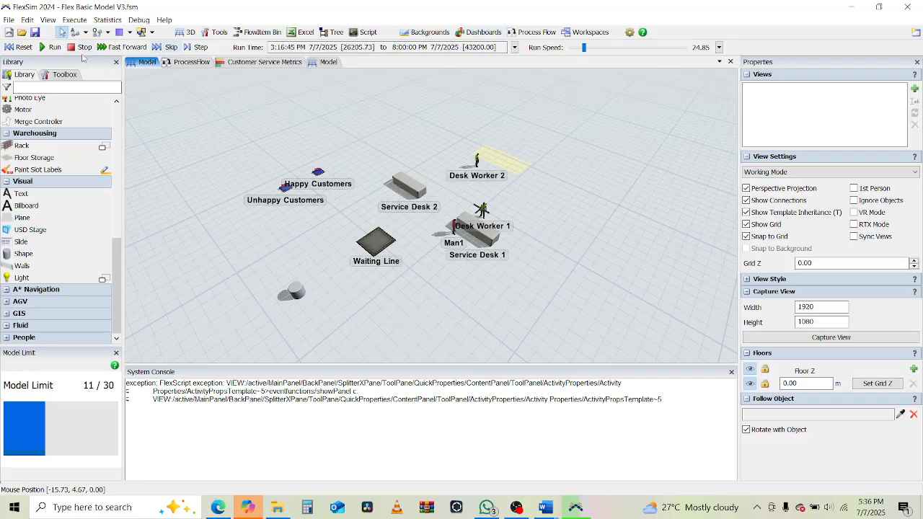
pyautogui.click(19, 47)
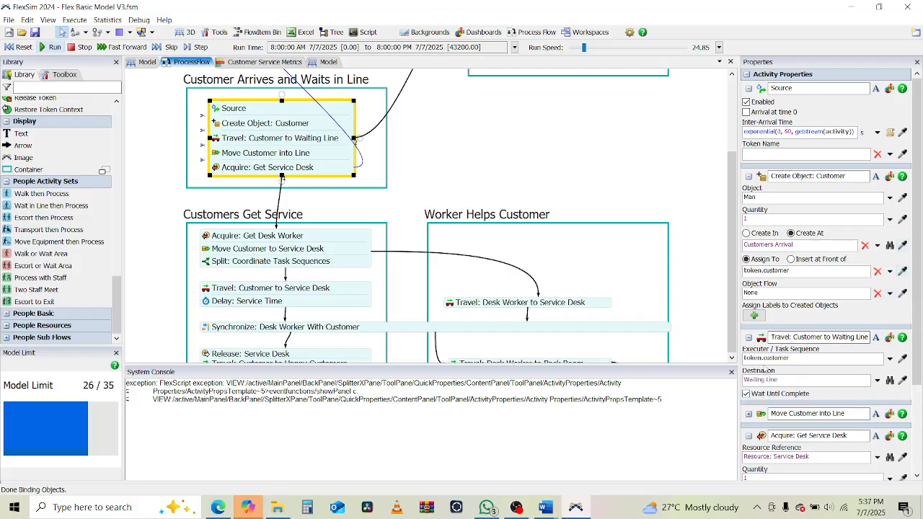
# Step: Check the token.customer references in the Create Object and Travel activities and expand the Move Customer into Line settings
pyautogui.click(785, 359)
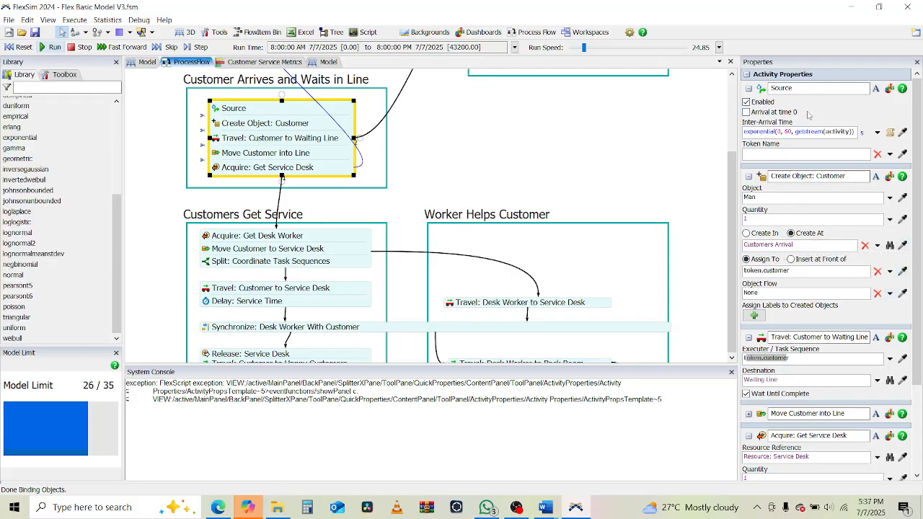
pyautogui.moveTo(805, 274); pyautogui.dragTo(737, 272)
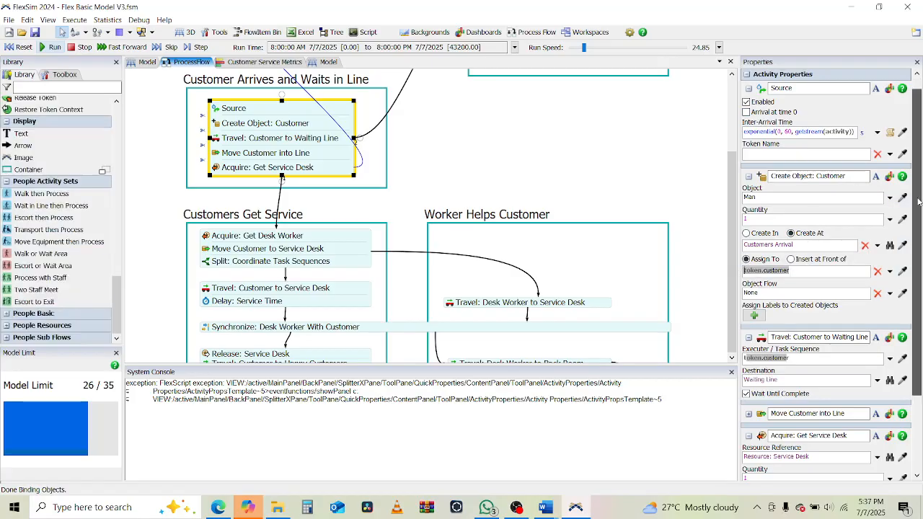
pyautogui.moveTo(921, 202); pyautogui.dragTo(922, 291)
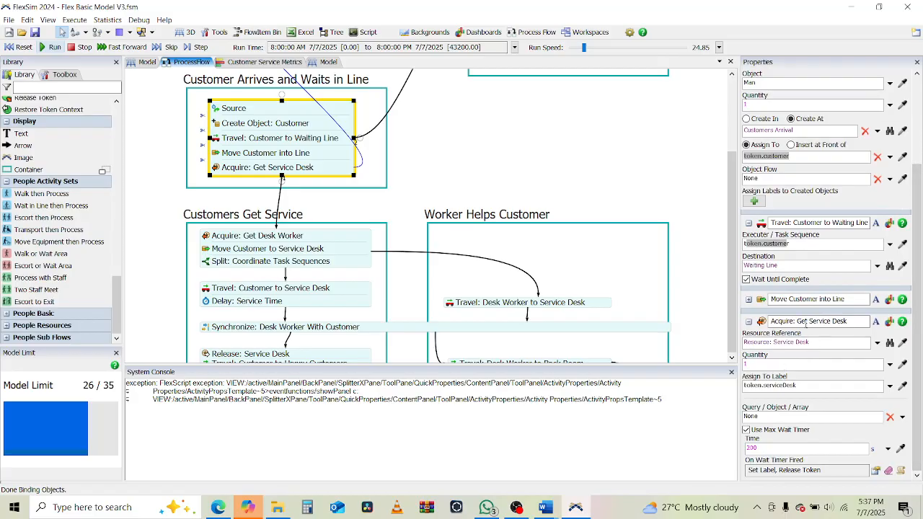
pyautogui.click(749, 299)
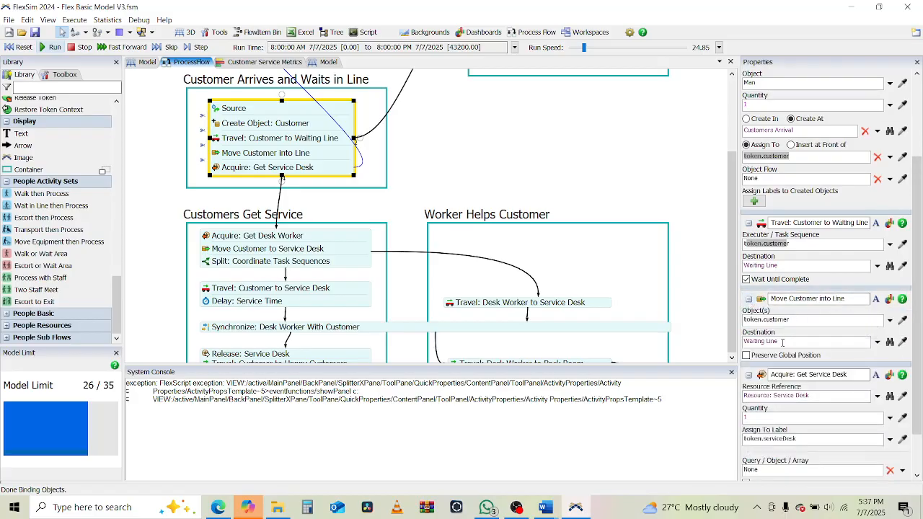
# Step: Check the destination of Move Customer into Line and the assigned label of Acquire: Get Service Desk
pyautogui.click(784, 341)
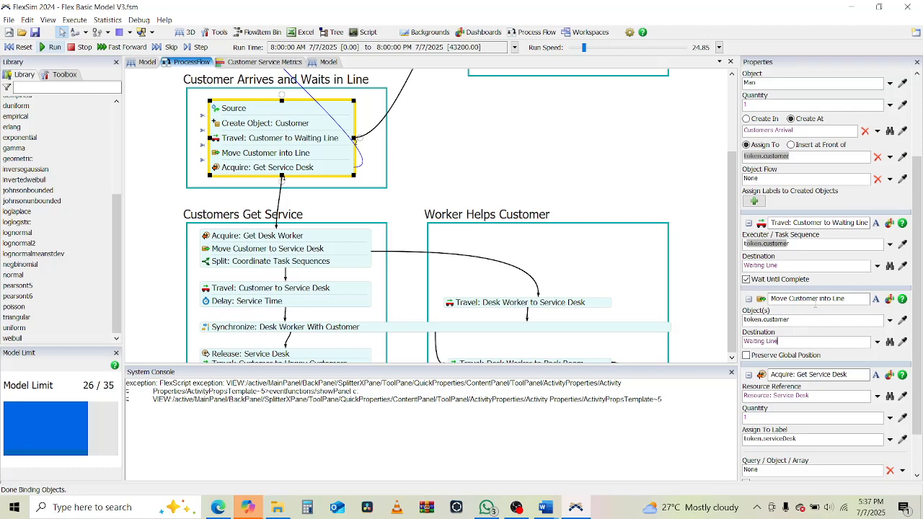
pyautogui.click(816, 300)
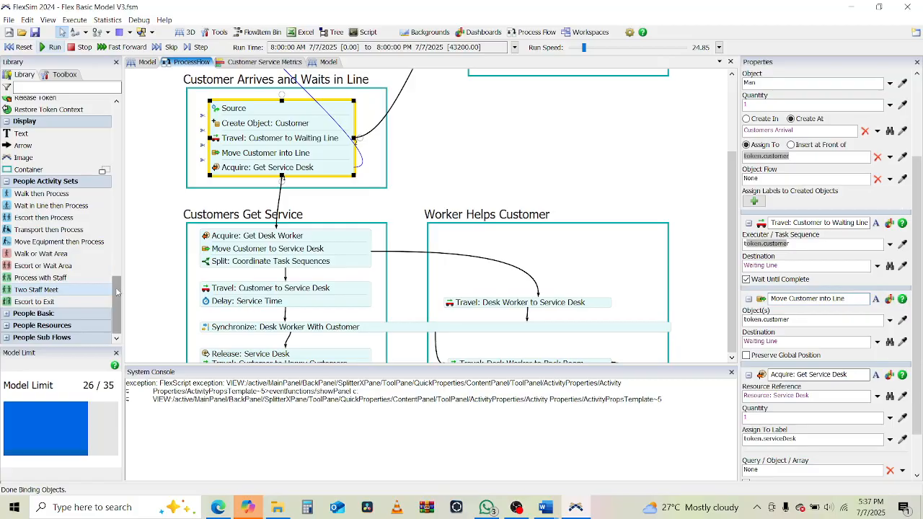
pyautogui.scroll(5, 119, 243)
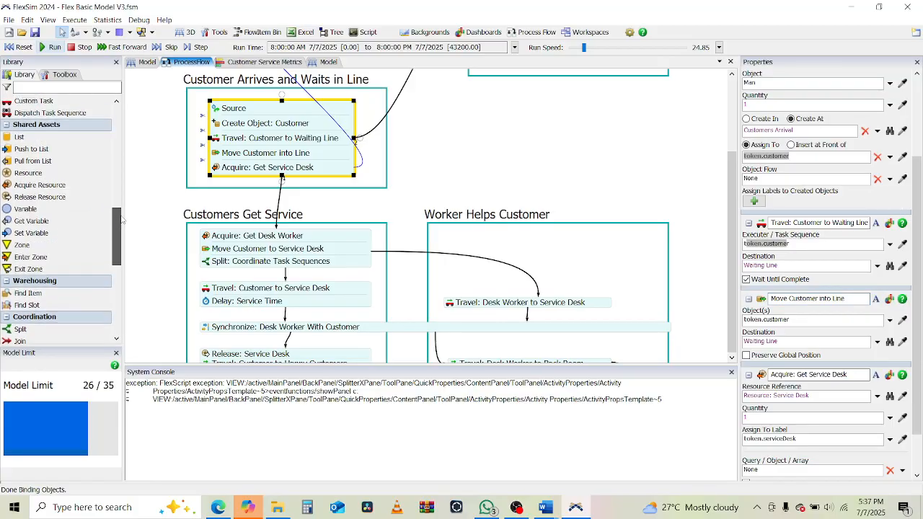
pyautogui.scroll(5, 121, 200)
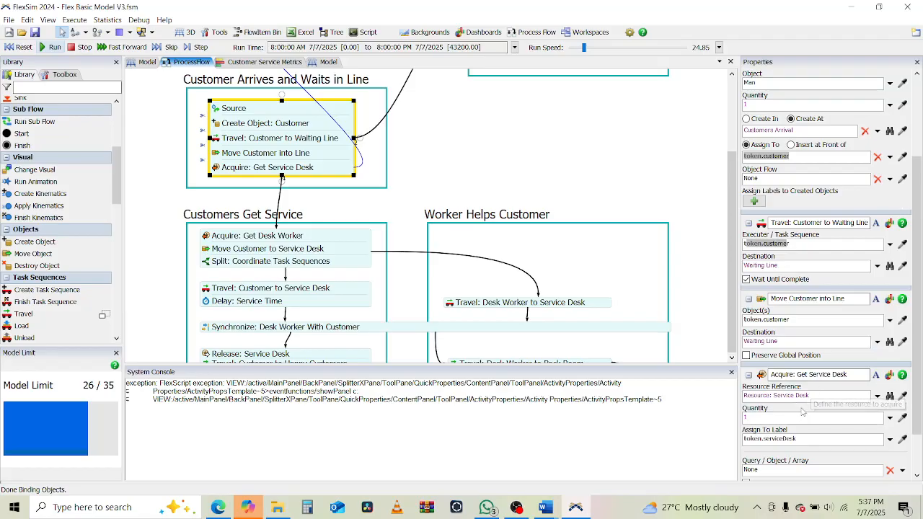
pyautogui.click(798, 441)
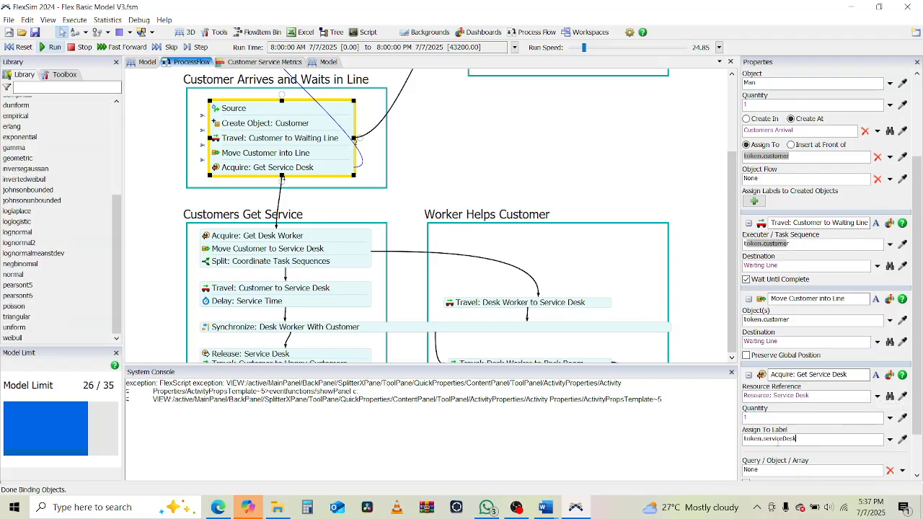
pyautogui.doubleClick(767, 440)
# Step: Expand and review the Move and Travel activity settings in the Unhappy Customers Leave block
pyautogui.moveTo(730, 250); pyautogui.dragTo(745, 170)
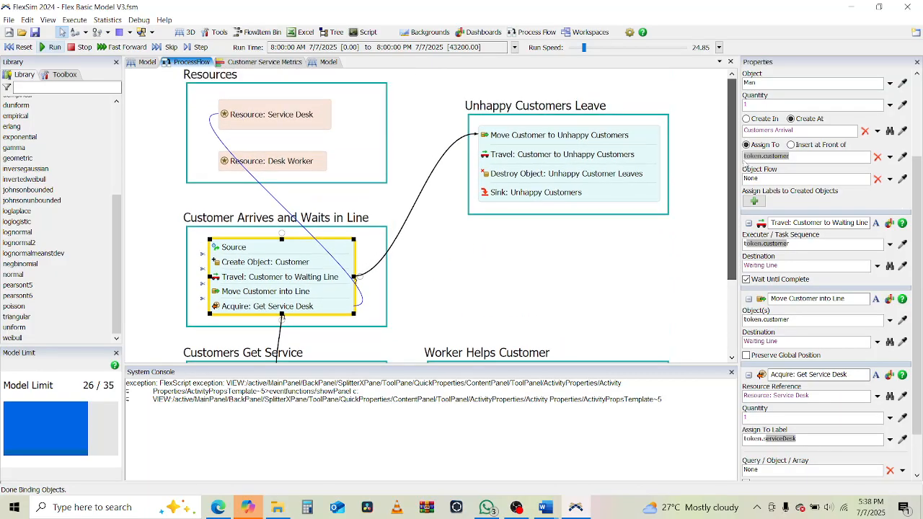
pyautogui.click(512, 137)
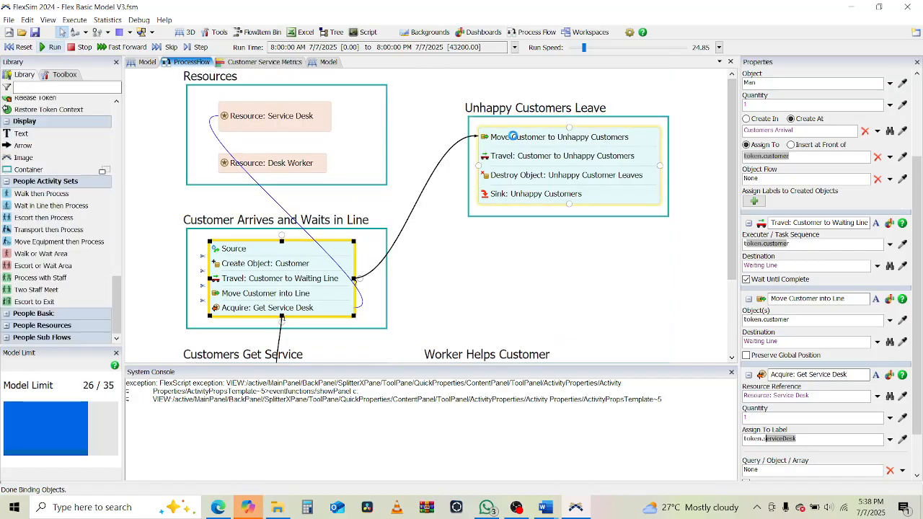
pyautogui.click(513, 140)
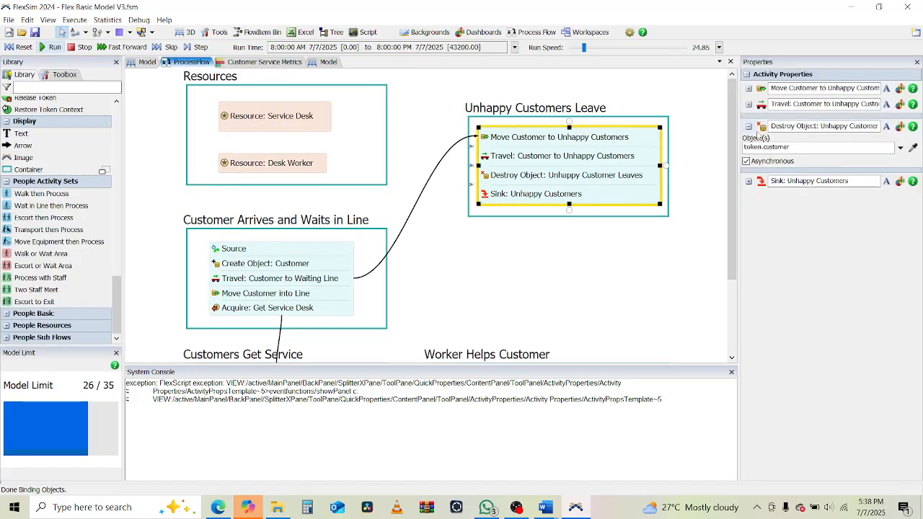
pyautogui.click(750, 88)
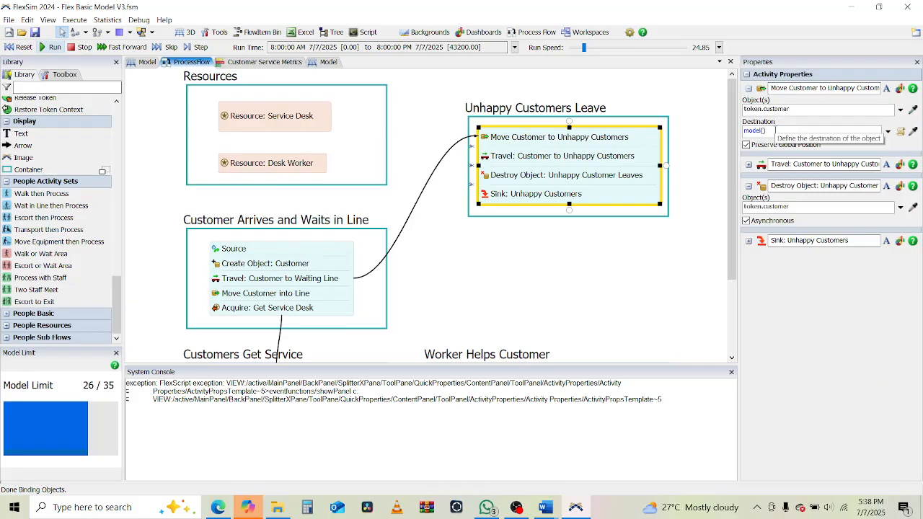
pyautogui.click(749, 165)
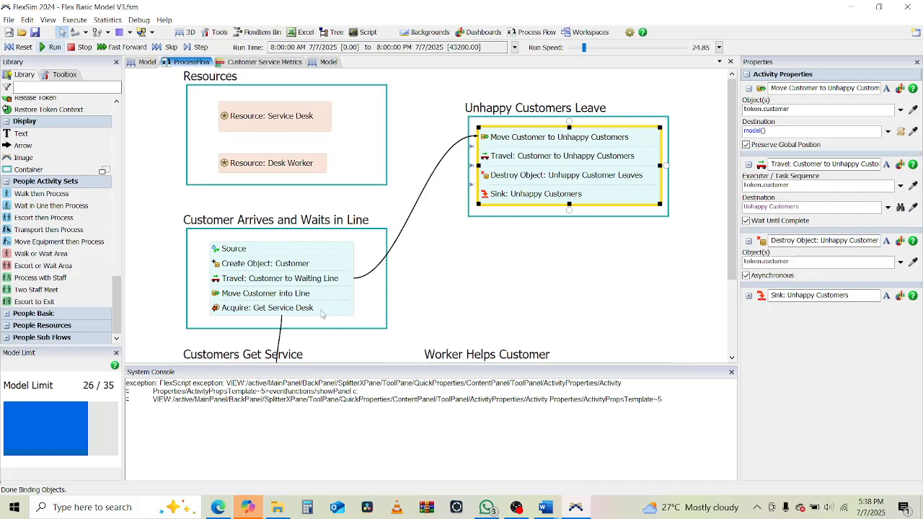
# Step: Remove the Set Label and Release Token actions from the On Wait Timer Fired trigger of Acquire: Get Service Desk
pyautogui.click(341, 306)
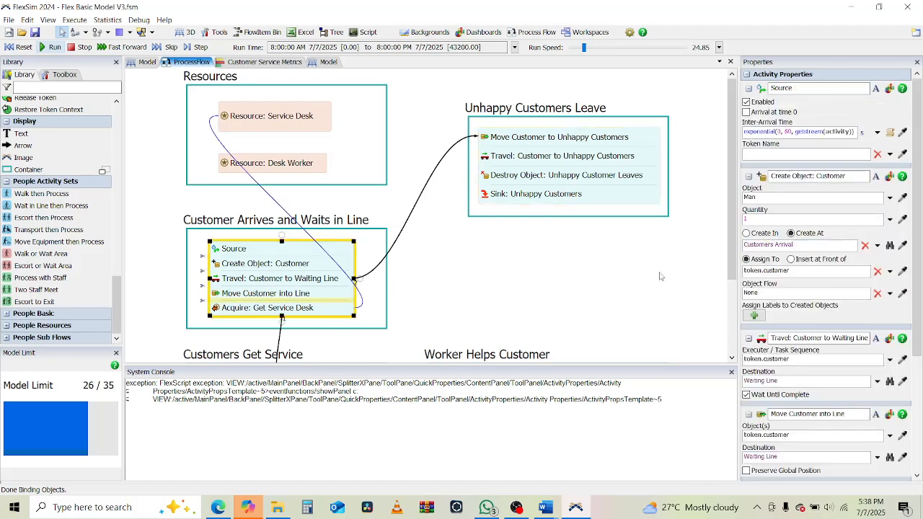
pyautogui.moveTo(919, 233); pyautogui.dragTo(921, 370)
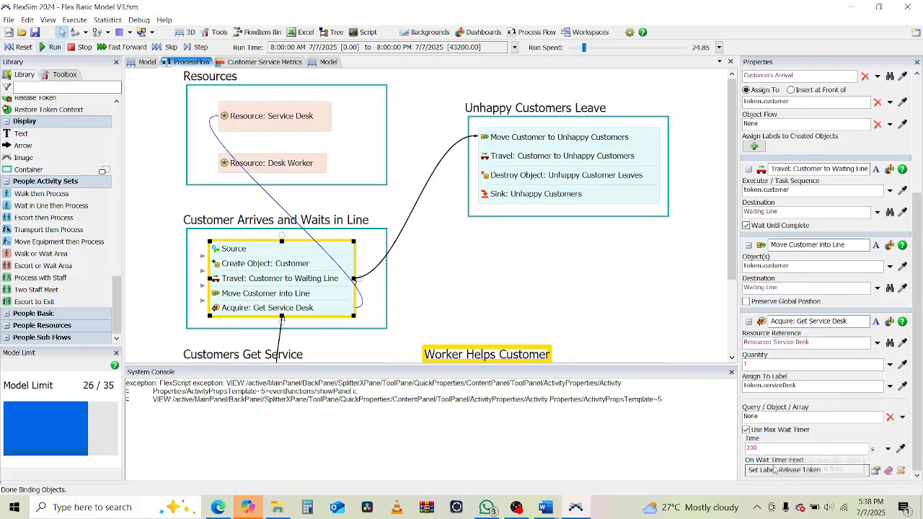
pyautogui.click(875, 471)
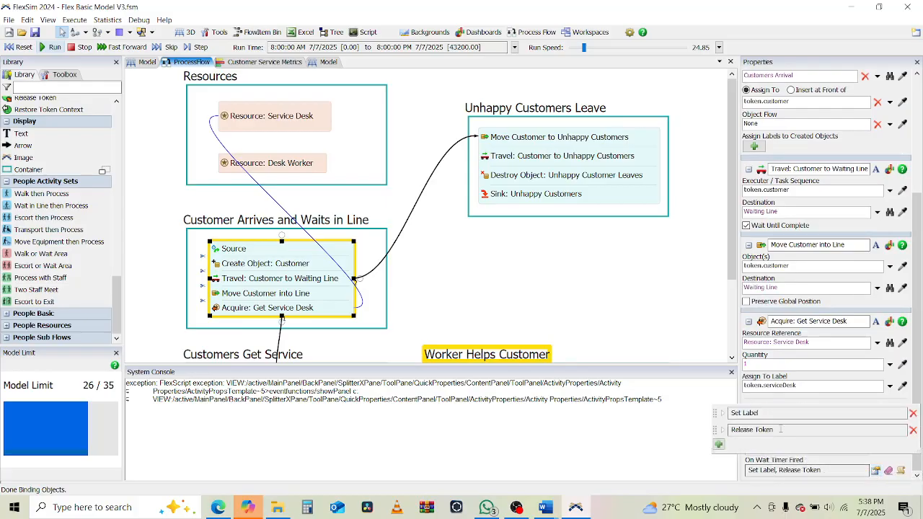
pyautogui.click(723, 430)
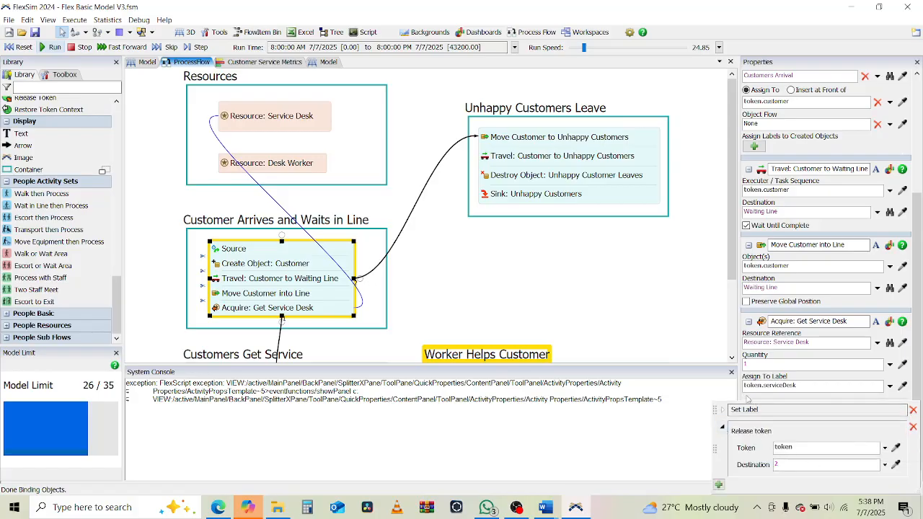
pyautogui.click(914, 410)
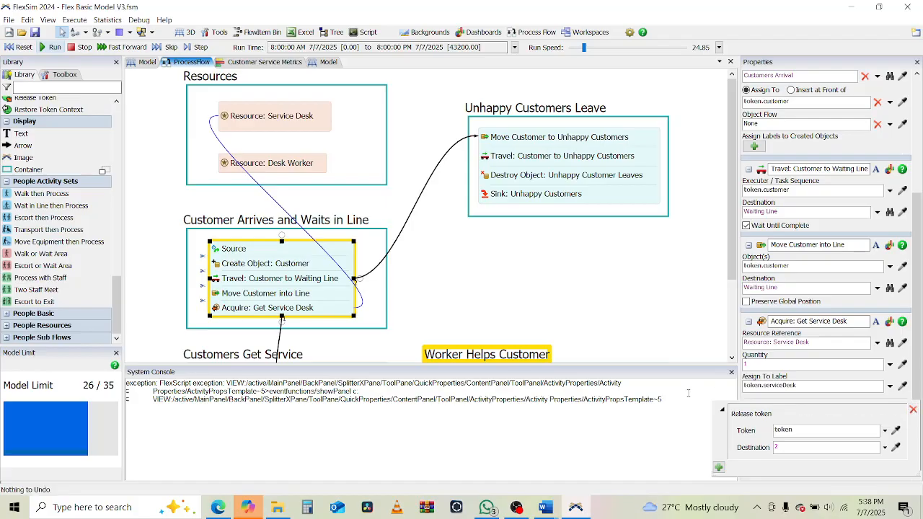
pyautogui.click(913, 410)
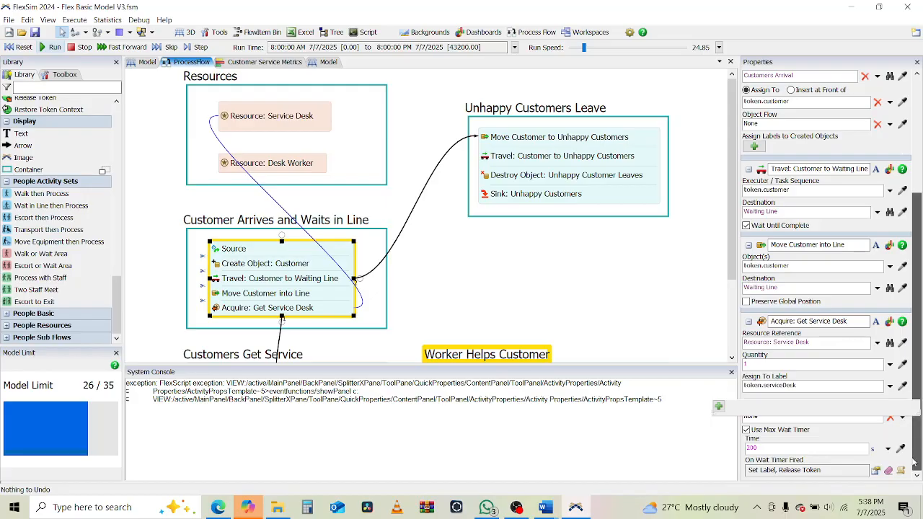
pyautogui.click(753, 448)
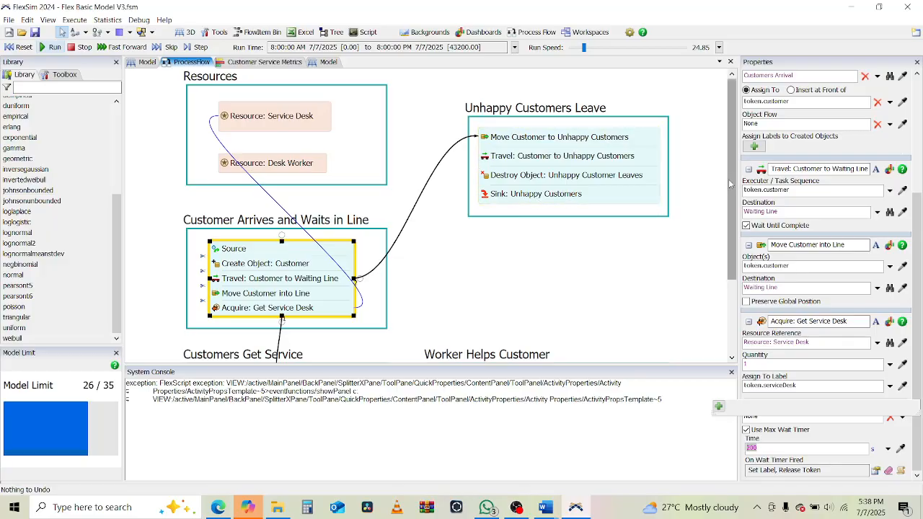
# Step: Review the Acquire: Get Desk Worker, Move Customer to Service Desk and Split: Coordinate Task Sequences settings, expanding the collapsed ones
pyautogui.moveTo(730, 184); pyautogui.dragTo(728, 257)
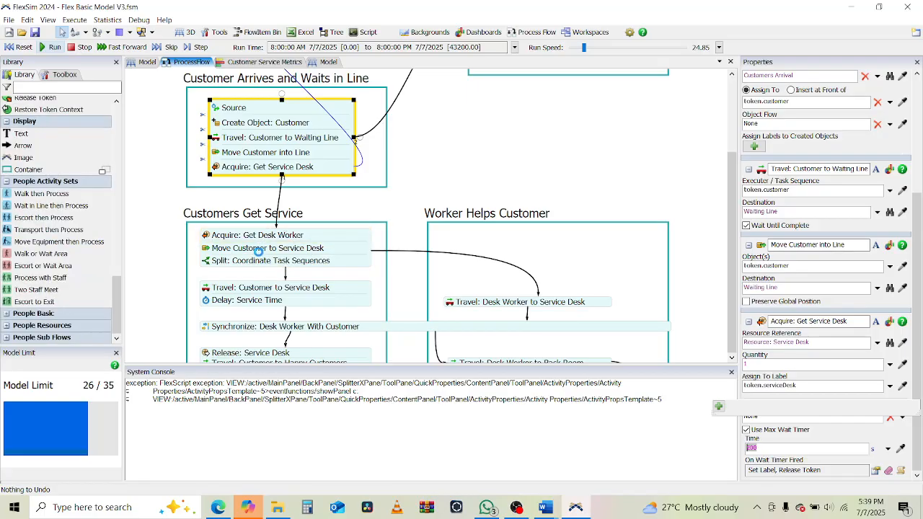
pyautogui.click(262, 257)
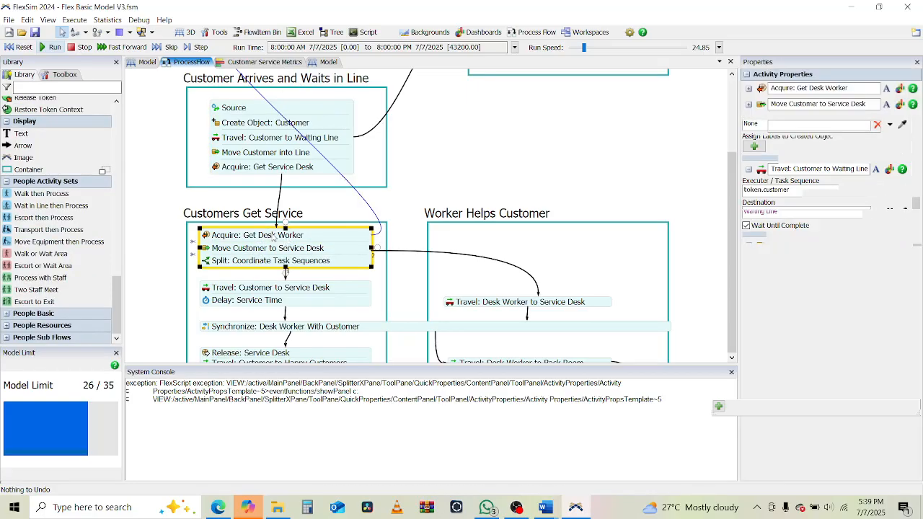
pyautogui.click(749, 89)
pyautogui.moveTo(798, 151); pyautogui.dragTo(781, 152)
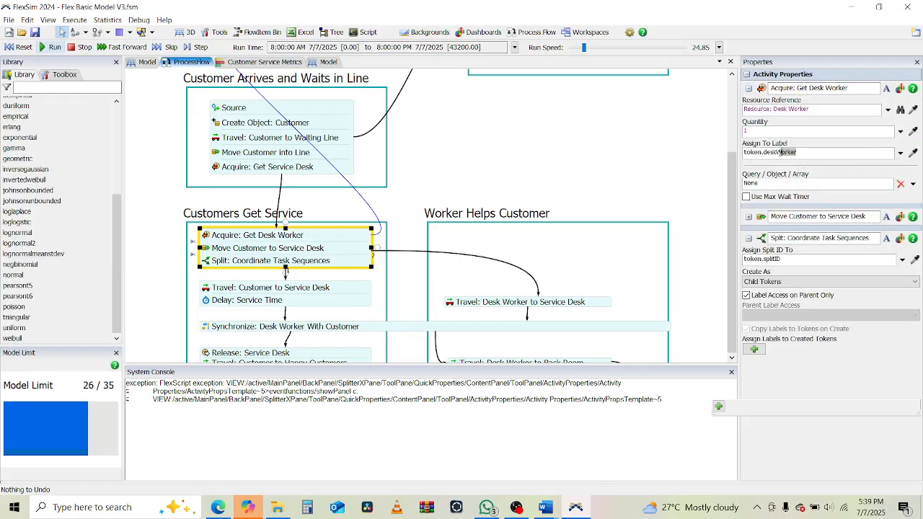
pyautogui.click(749, 216)
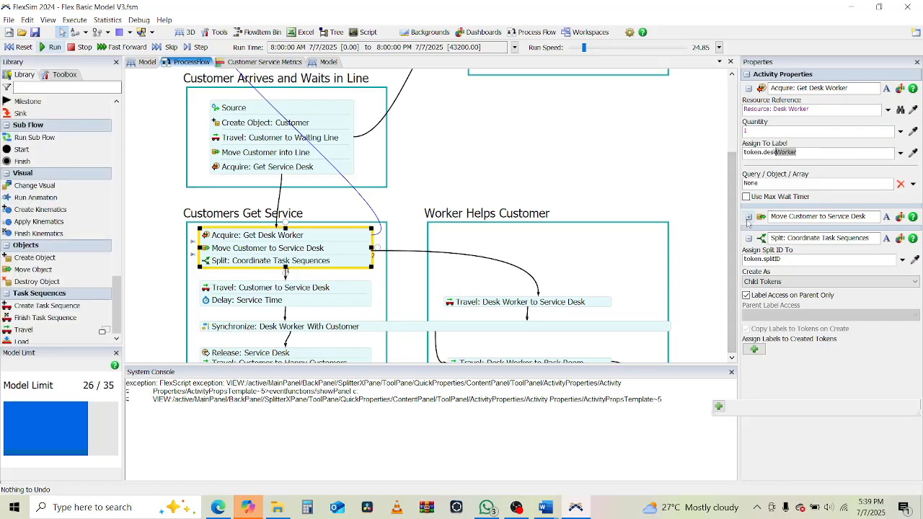
pyautogui.click(769, 259)
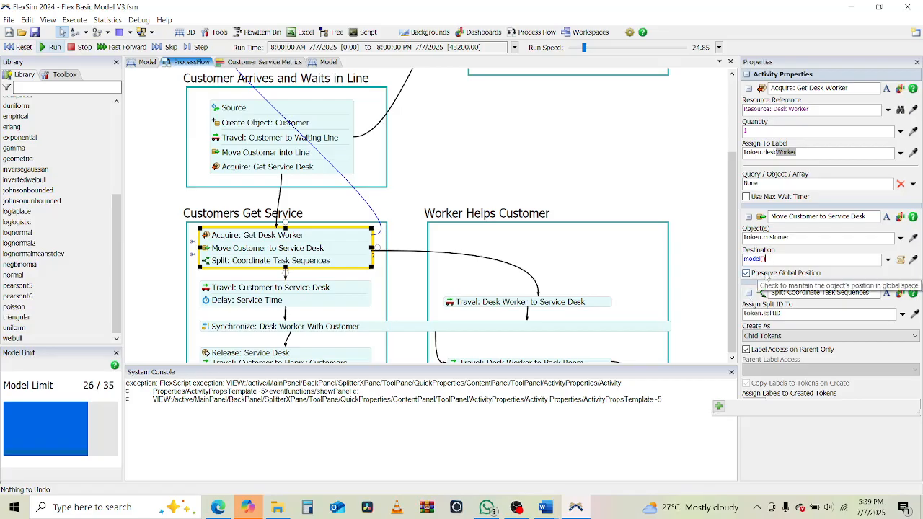
pyautogui.moveTo(811, 292); pyautogui.dragTo(857, 292)
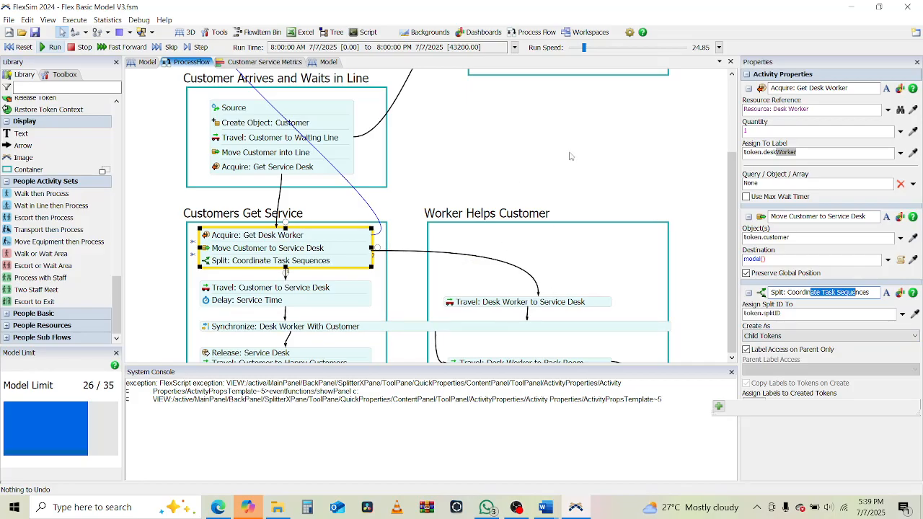
# Step: Check the destination label of Travel: Customer to Service Desk and the settings of Synchronize: Desk Worker With Customer
pyautogui.moveTo(603, 207); pyautogui.dragTo(613, 132)
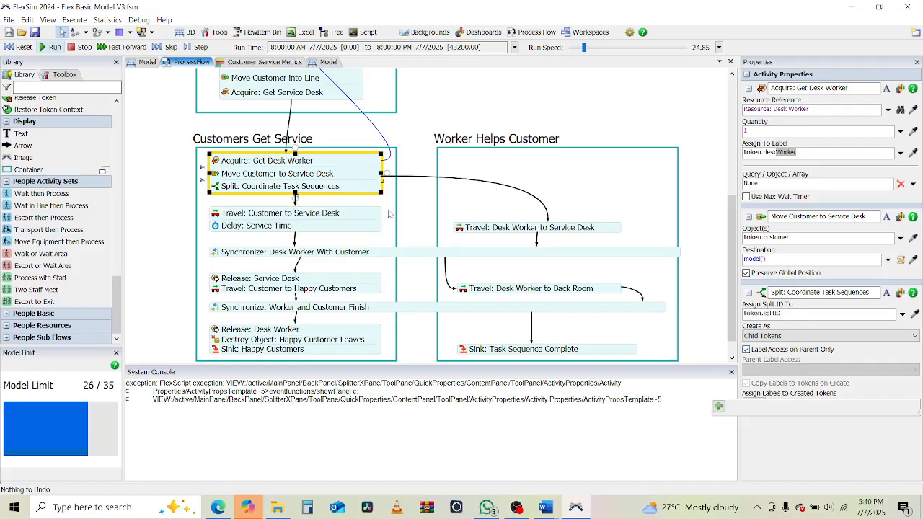
pyautogui.click(277, 216)
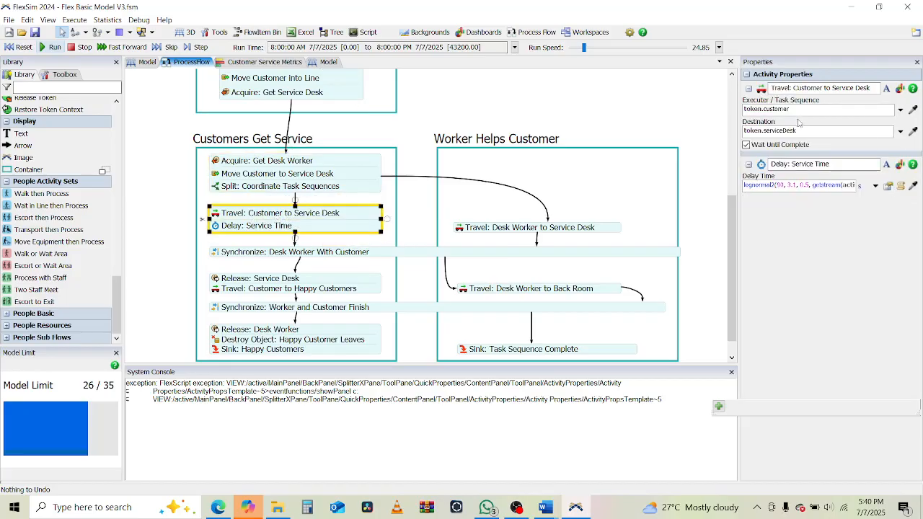
pyautogui.moveTo(795, 132); pyautogui.dragTo(766, 133)
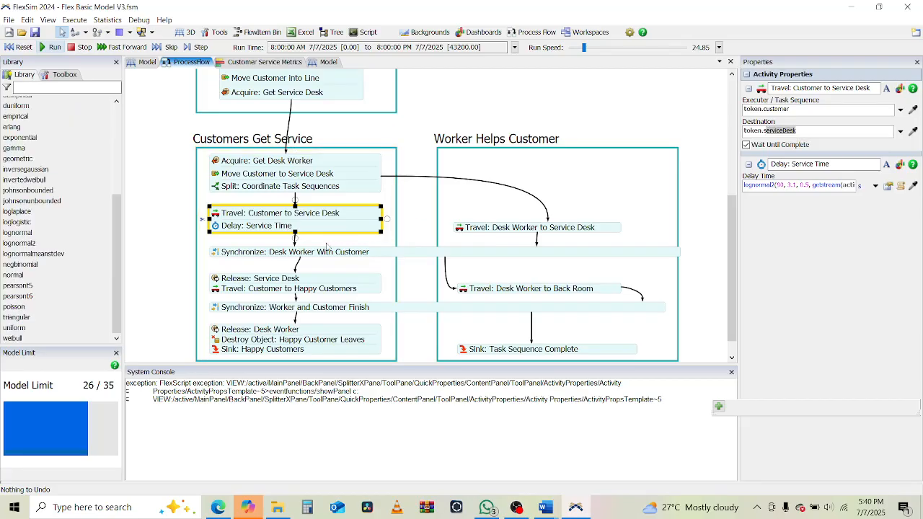
pyautogui.click(322, 252)
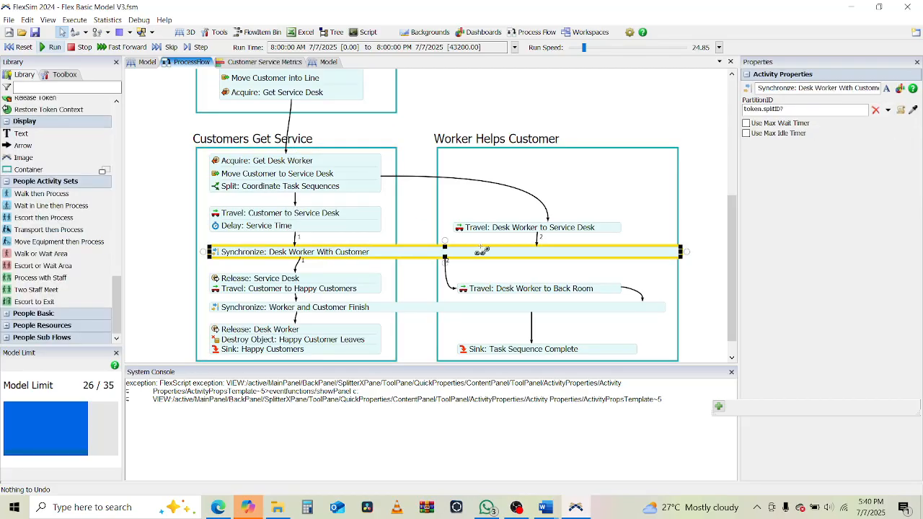
# Step: Check the resource reference of Release: Service Desk and the executer and destination of Travel: Customer to Happy Customers
pyautogui.click(315, 283)
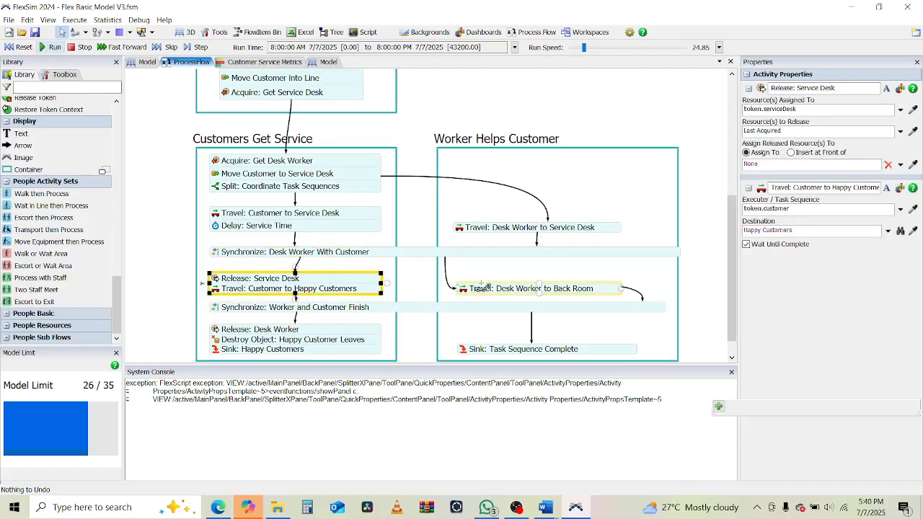
pyautogui.click(796, 110)
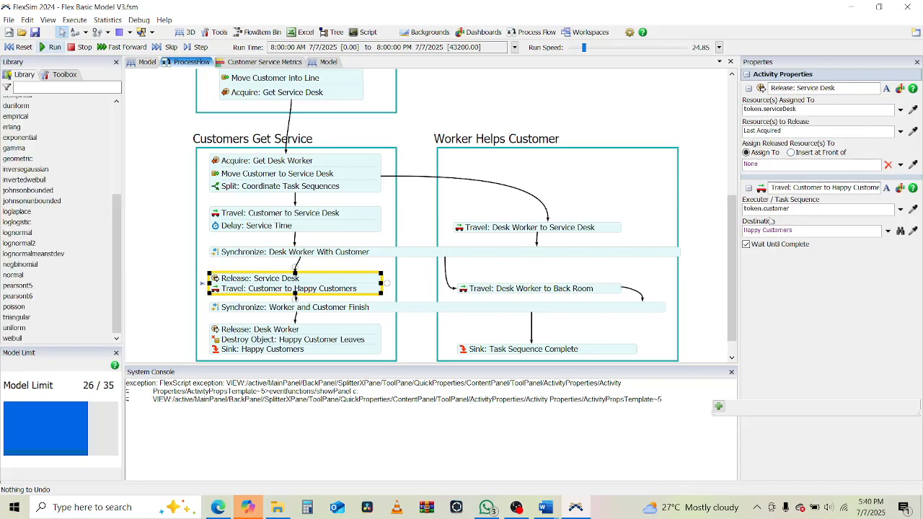
pyautogui.moveTo(770, 208); pyautogui.dragTo(786, 209)
pyautogui.moveTo(774, 231); pyautogui.dragTo(790, 231)
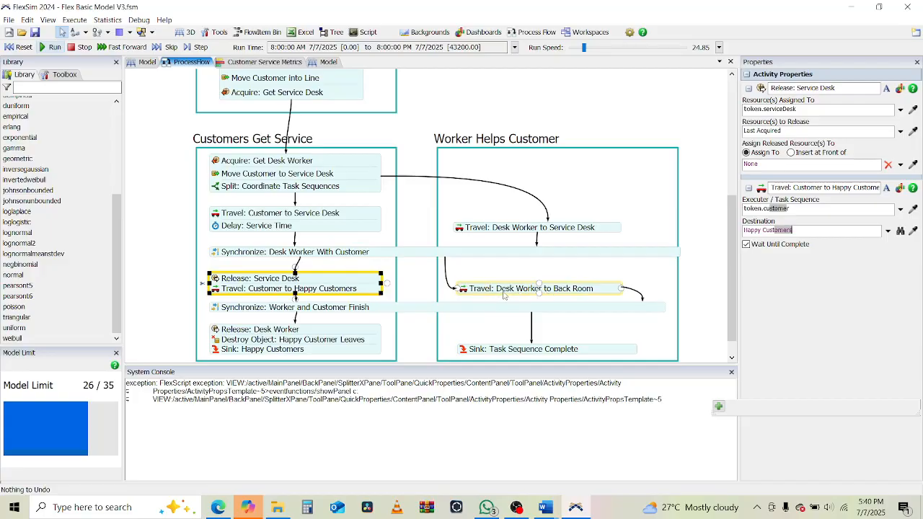
# Step: Compare the partition IDs of the two Synchronize activities and review the Release: Desk Worker and Destroy Object settings
pyautogui.click(374, 254)
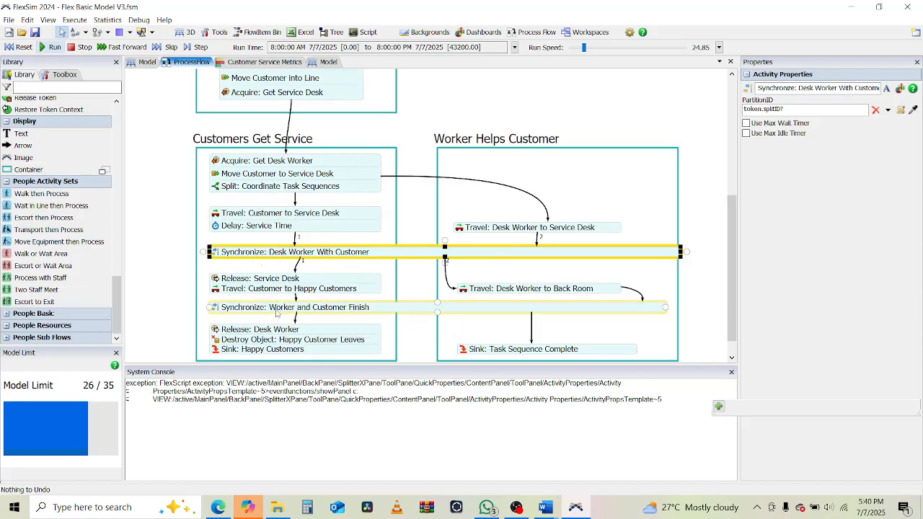
pyautogui.click(325, 310)
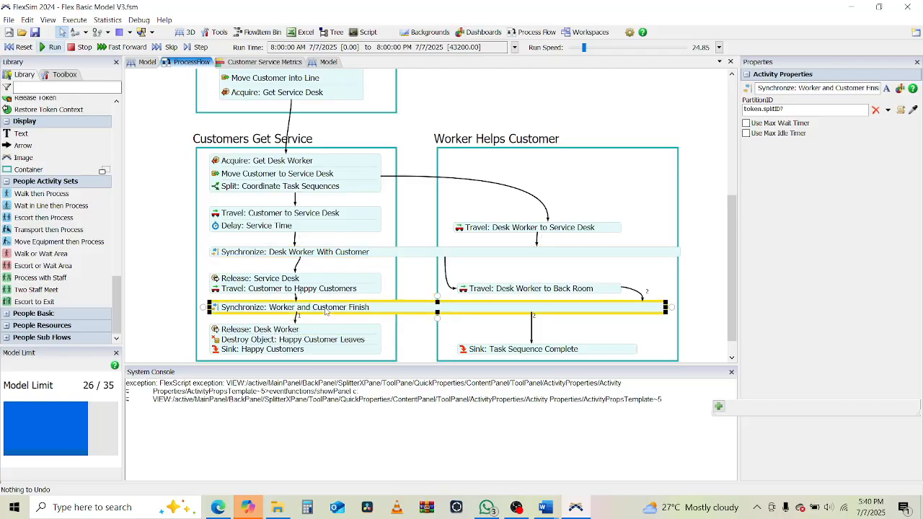
pyautogui.click(286, 335)
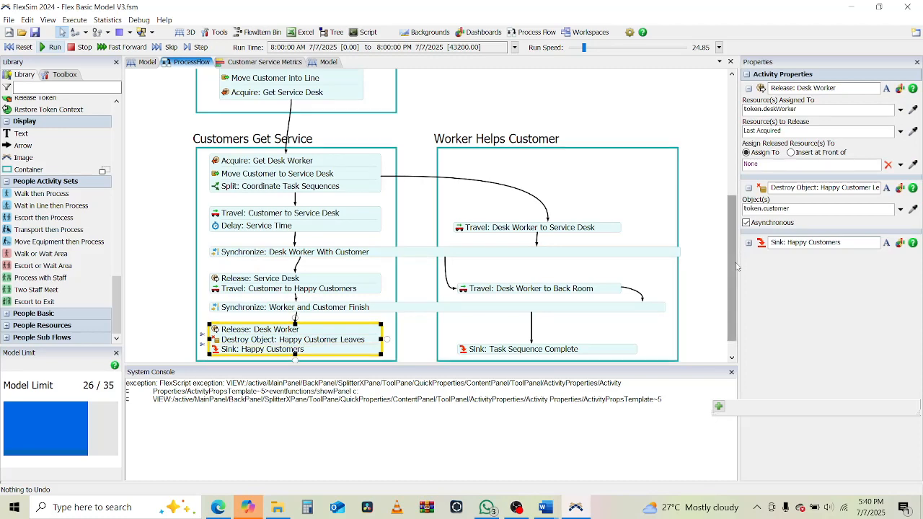
pyautogui.scroll(-2, 737, 318)
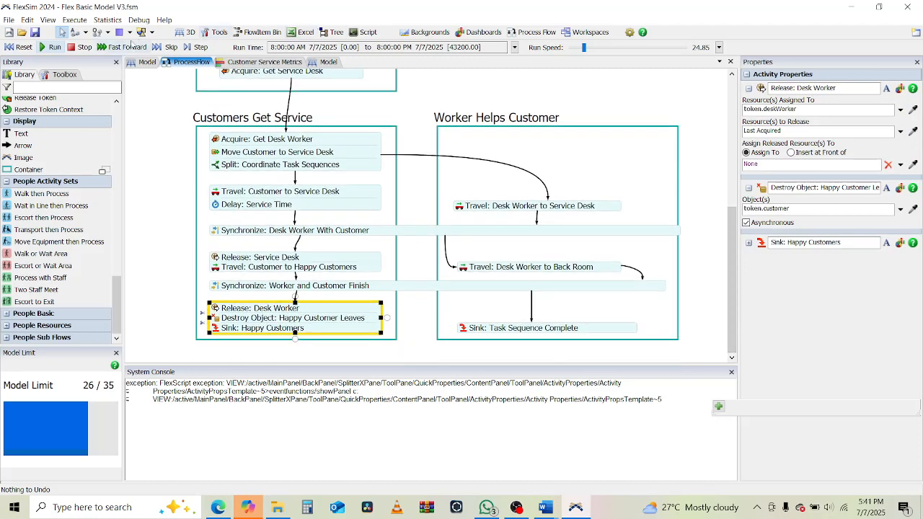
# Step: Run the simulation and examine the Customer Service Metrics dashboard charts while it progresses
pyautogui.click(50, 47)
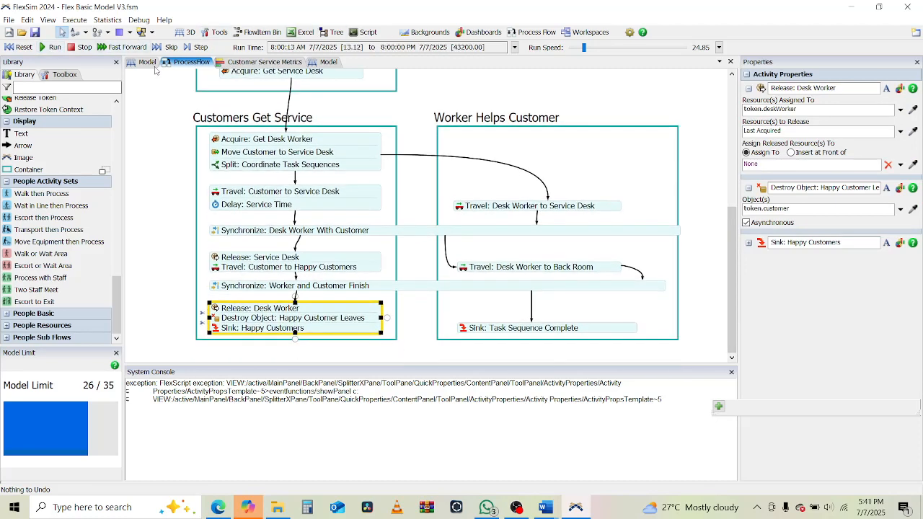
pyautogui.click(247, 62)
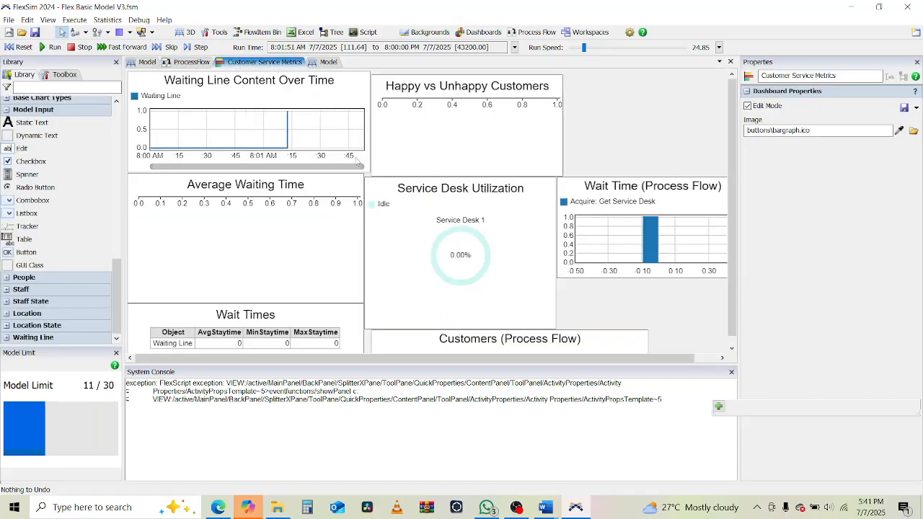
pyautogui.click(280, 268)
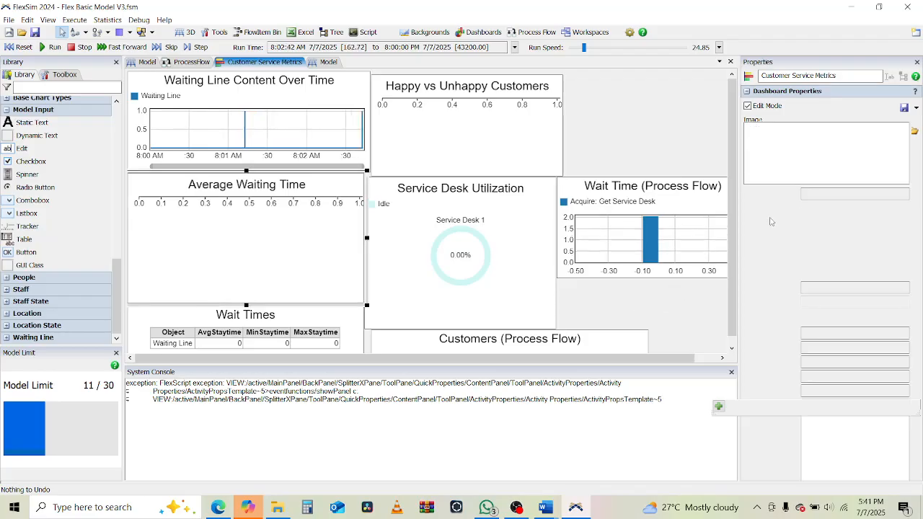
pyautogui.scroll(-1, 731, 303)
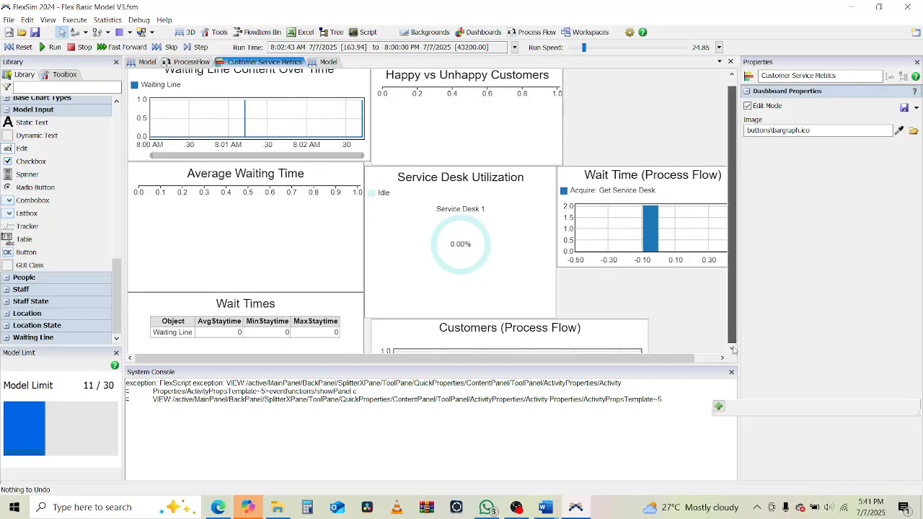
pyautogui.moveTo(729, 315); pyautogui.dragTo(460, 334)
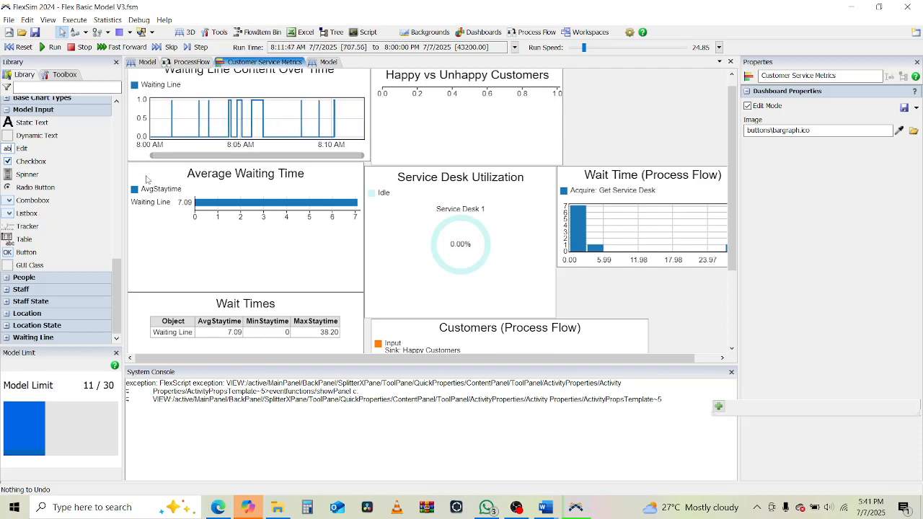
# Step: Raise the run speed to about 80161, inspect the dashboard charts at the end of the run and reset the model
pyautogui.moveTo(584, 47); pyautogui.dragTo(675, 54)
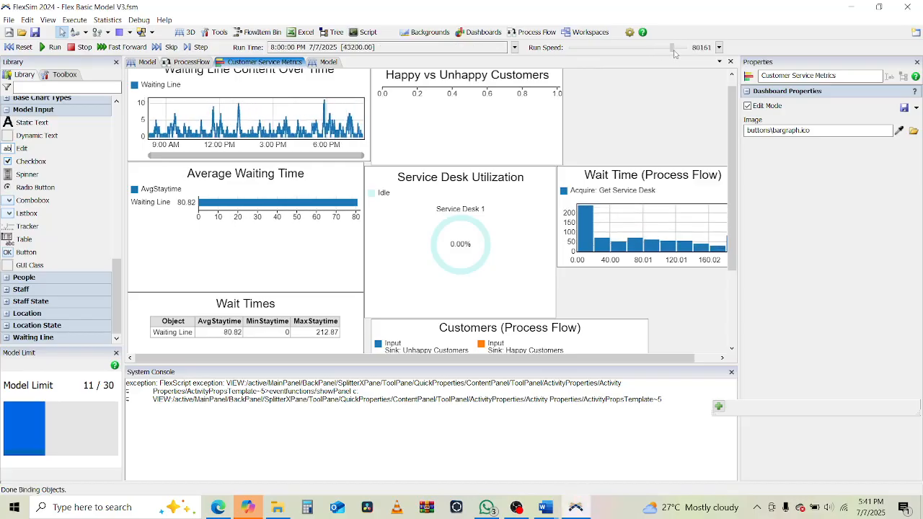
pyautogui.moveTo(733, 232)
pyautogui.mouseDown()
pyautogui.moveTo(737, 305)
pyautogui.moveTo(735, 231)
pyautogui.mouseUp()
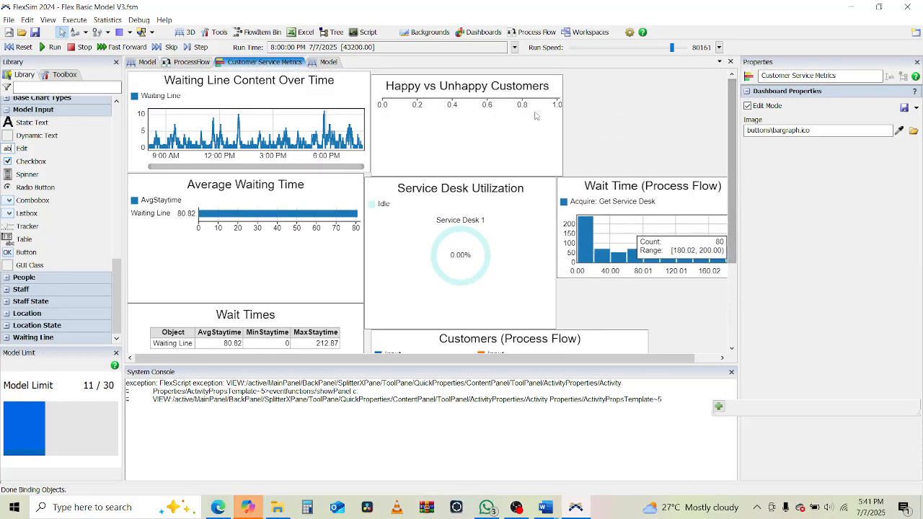
pyautogui.moveTo(451, 255)
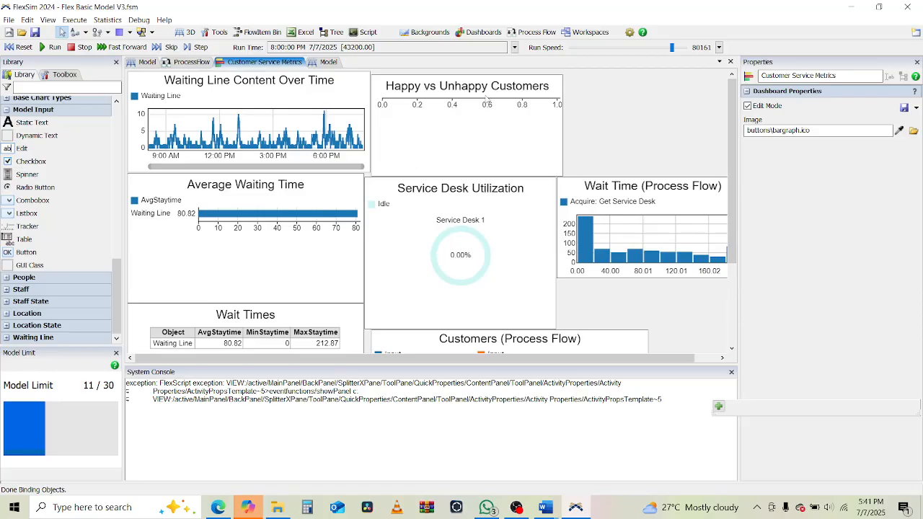
pyautogui.click(21, 48)
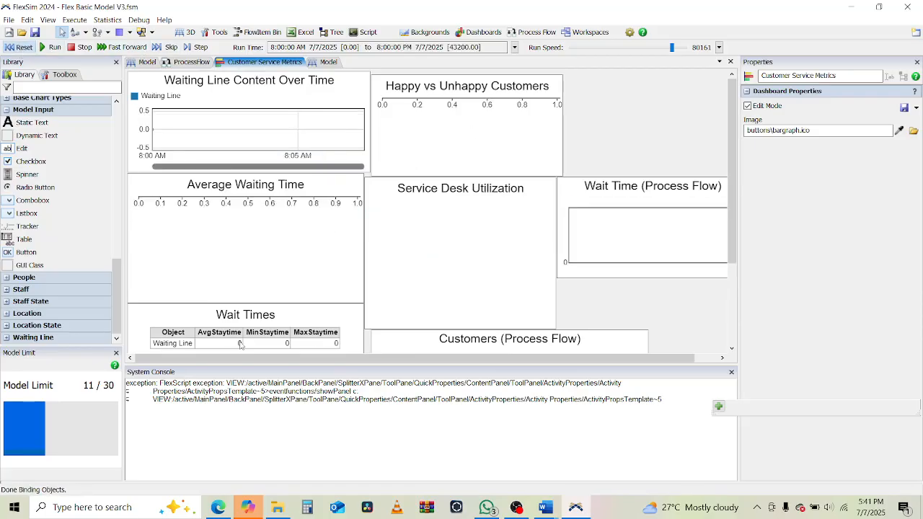
# Step: Consult the activity-adding steps of the tutorial in the browser, and return to the process flow in FlexSim
pyautogui.click(218, 507)
pyautogui.scroll(-10, 318, 333)
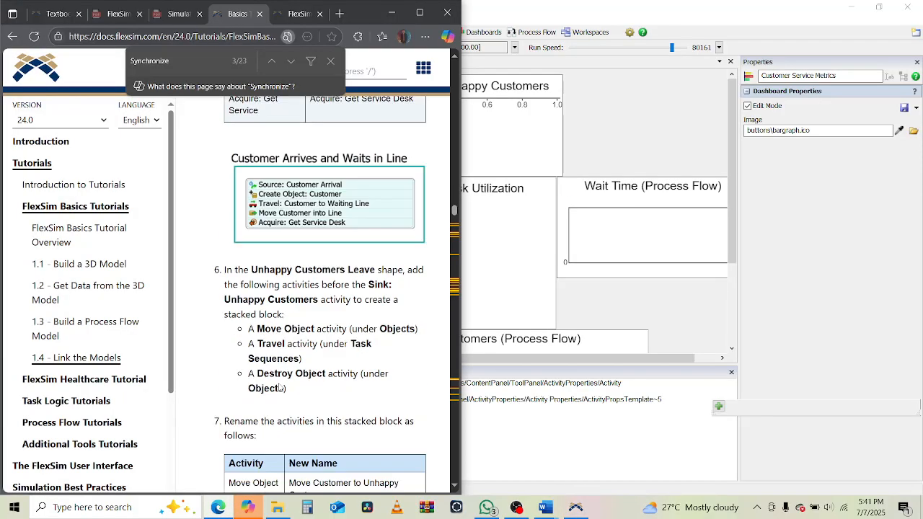
pyautogui.click(651, 310)
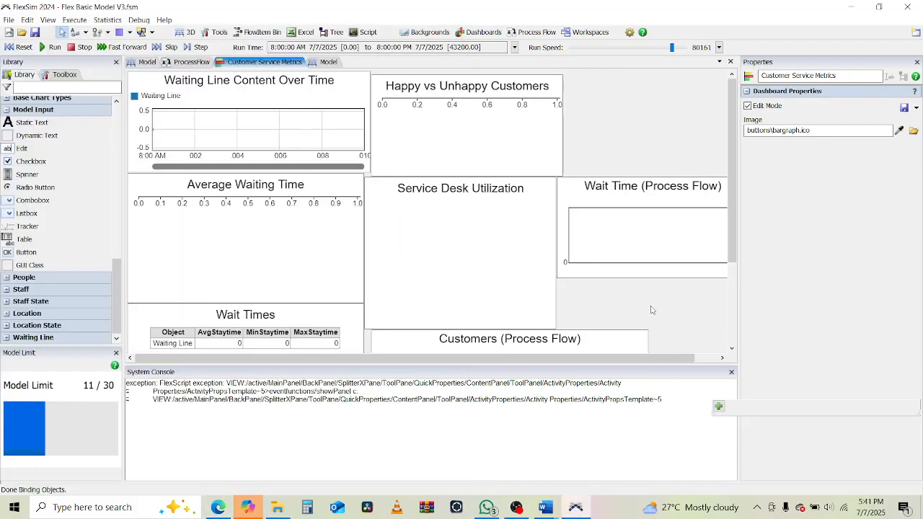
pyautogui.click(140, 63)
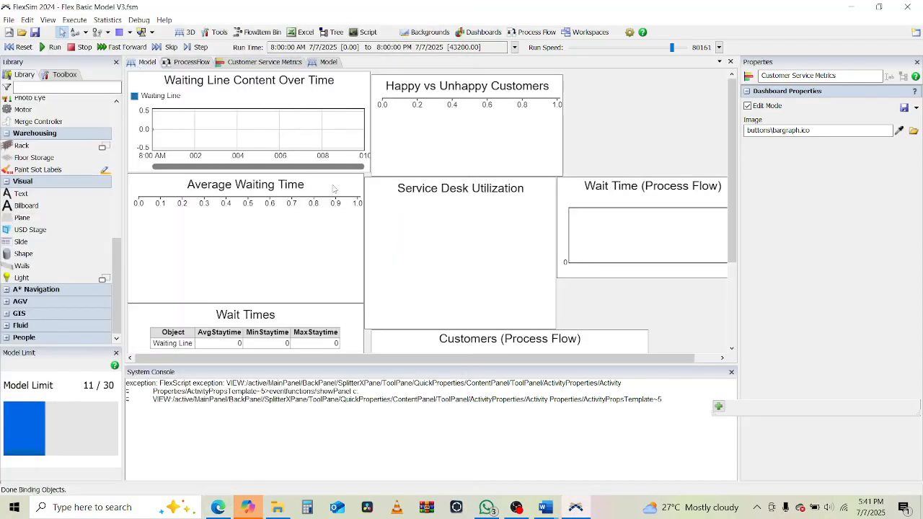
pyautogui.click(185, 62)
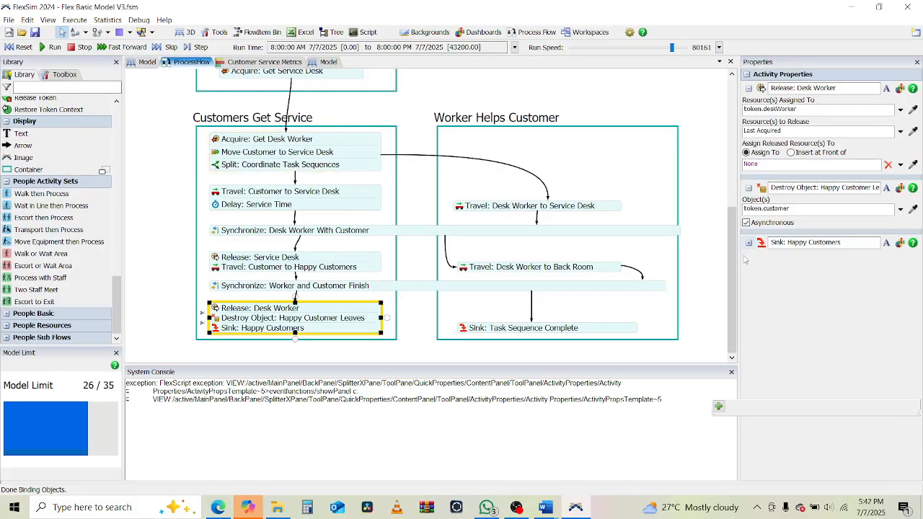
pyautogui.moveTo(735, 248); pyautogui.dragTo(737, 311)
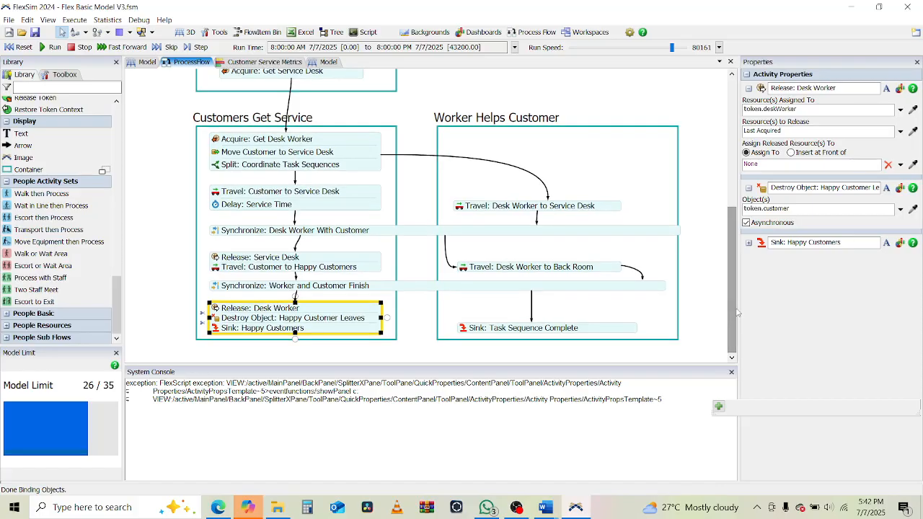
# Step: Switch to the browser and look through the FlexSim documentation's list of tutorials and topics
pyautogui.click(219, 507)
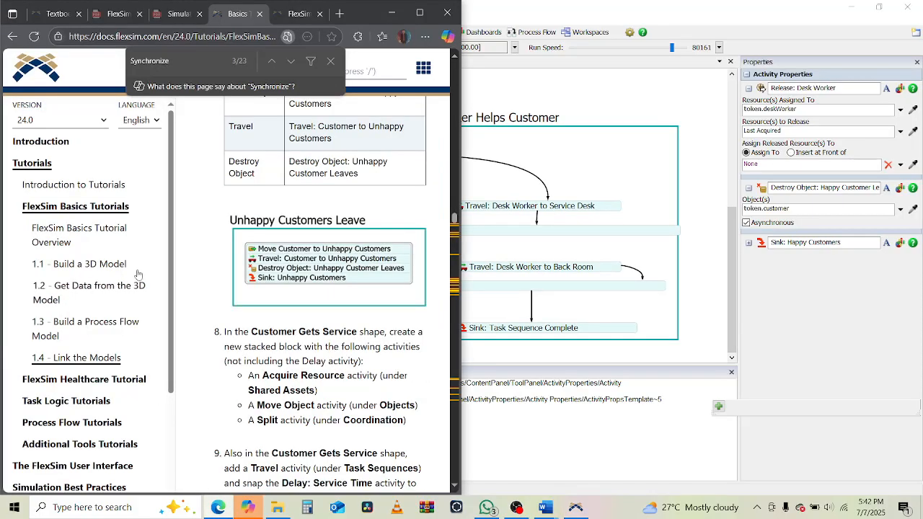
pyautogui.scroll(-2, 83, 239)
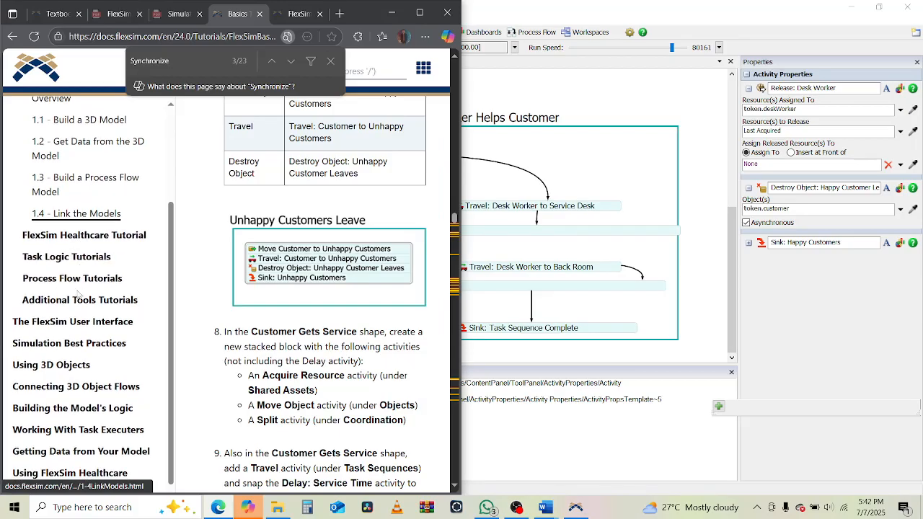